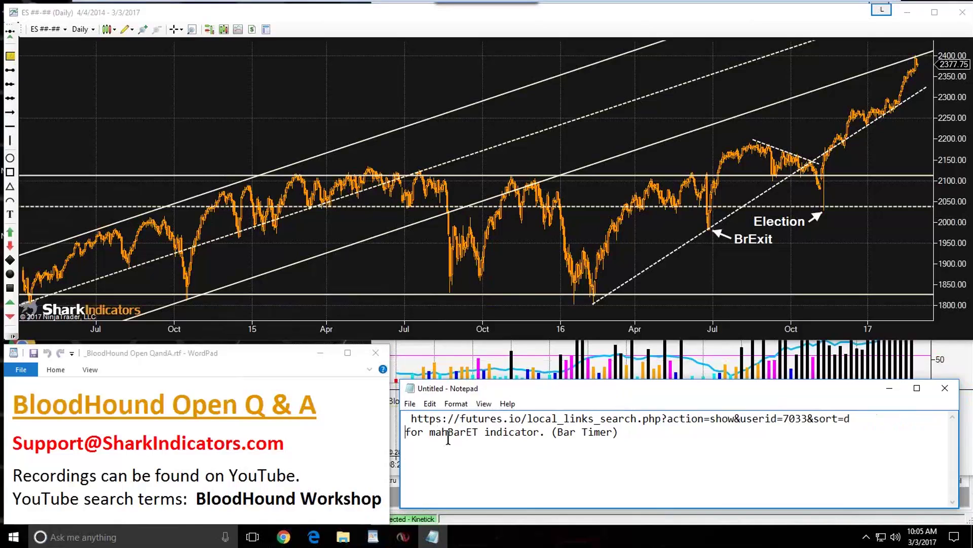
# Enlarge the mahBarET indicator panel on the NQ 03-17 chart by raising its upper edge
pyautogui.doubleClick(449, 436)
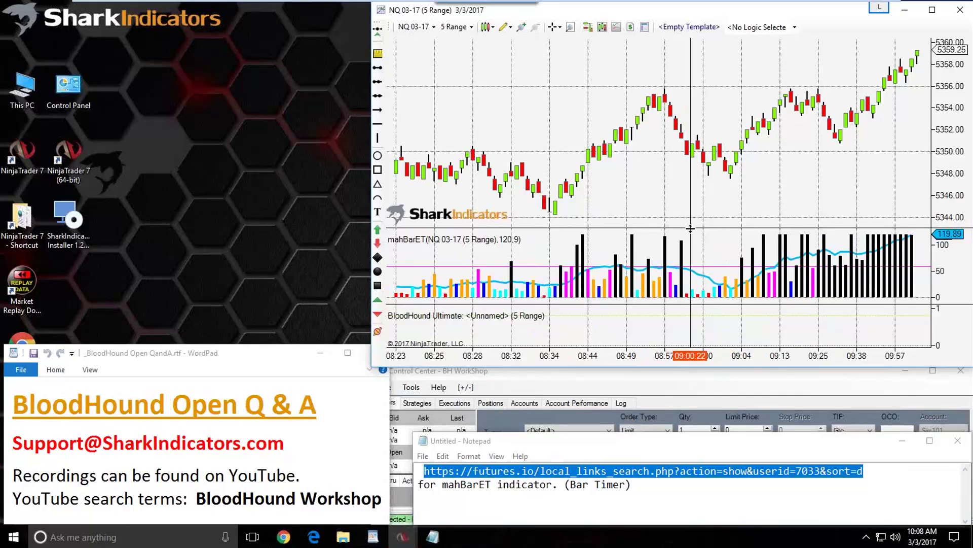
pyautogui.moveTo(690, 229); pyautogui.dragTo(696, 206)
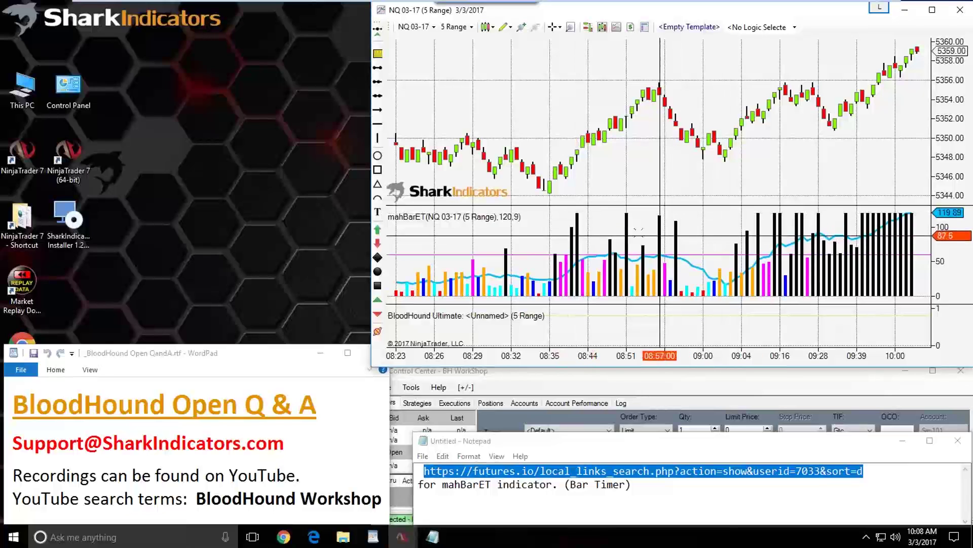
# Open the mahBarET indicator's settings and read the descriptions of its MaxBarTime and Period parameters
pyautogui.doubleClick(577, 230)
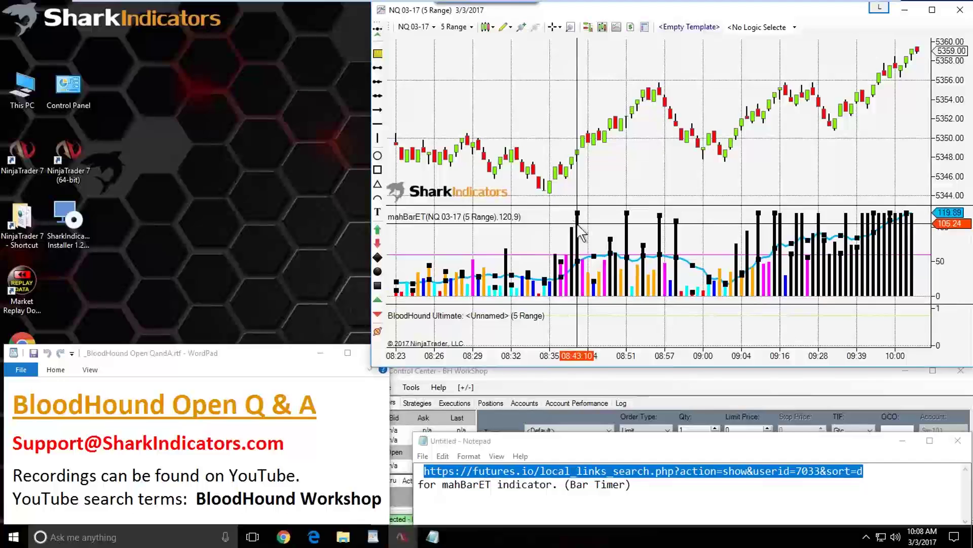
pyautogui.moveTo(611, 48); pyautogui.dragTo(457, 32)
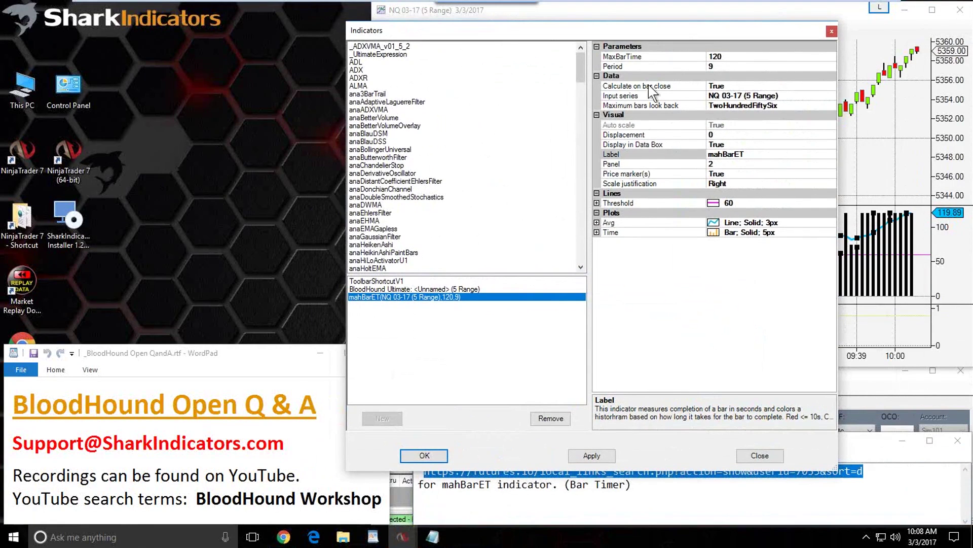
pyautogui.click(651, 57)
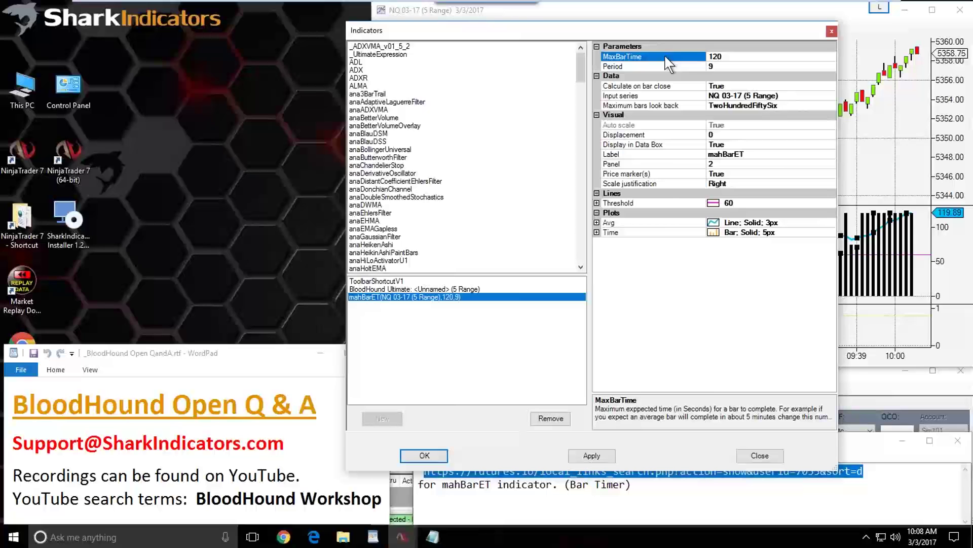
pyautogui.click(637, 67)
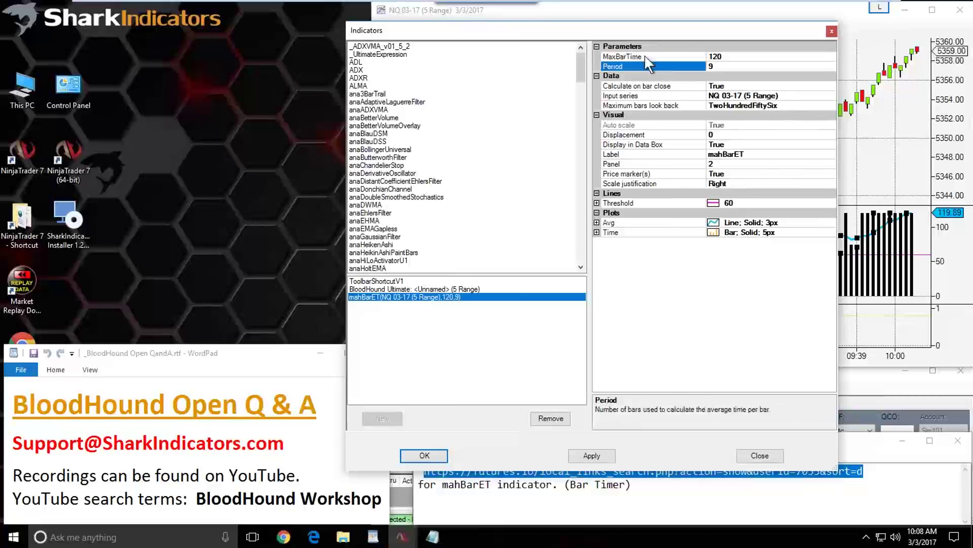
# Review the mahBarET Avg and Time plots against the Period parameter beside the chart and close the settings unchanged
pyautogui.moveTo(654, 40); pyautogui.dragTo(326, 37)
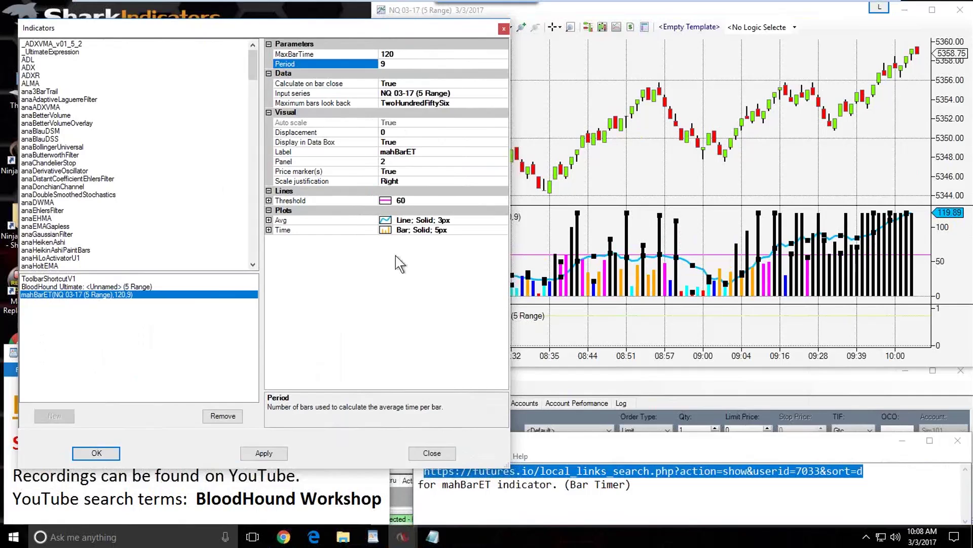
pyautogui.click(281, 221)
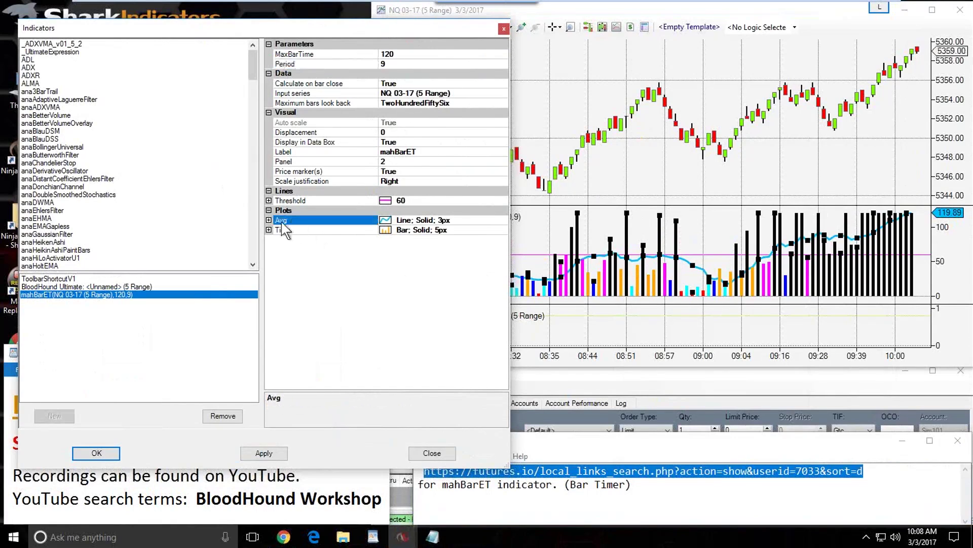
pyautogui.click(300, 232)
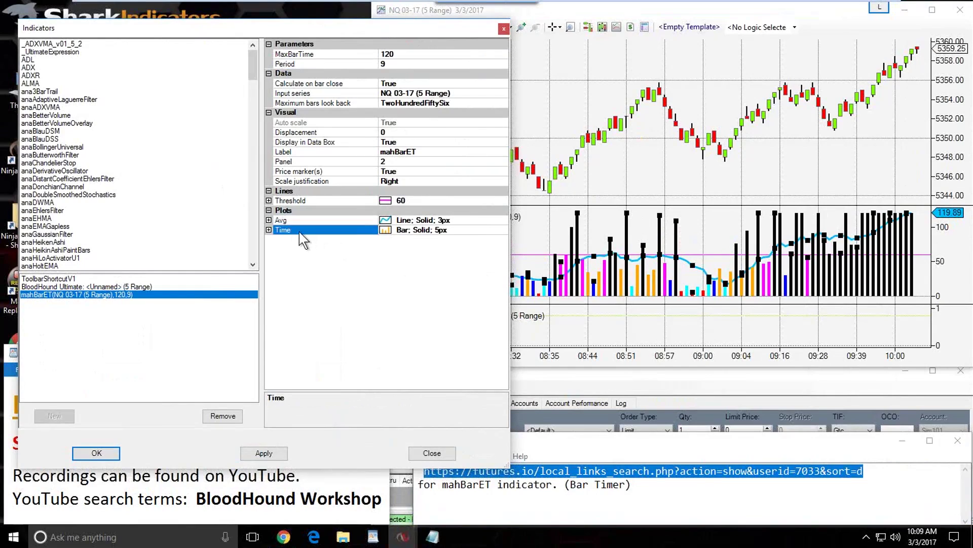
pyautogui.click(303, 219)
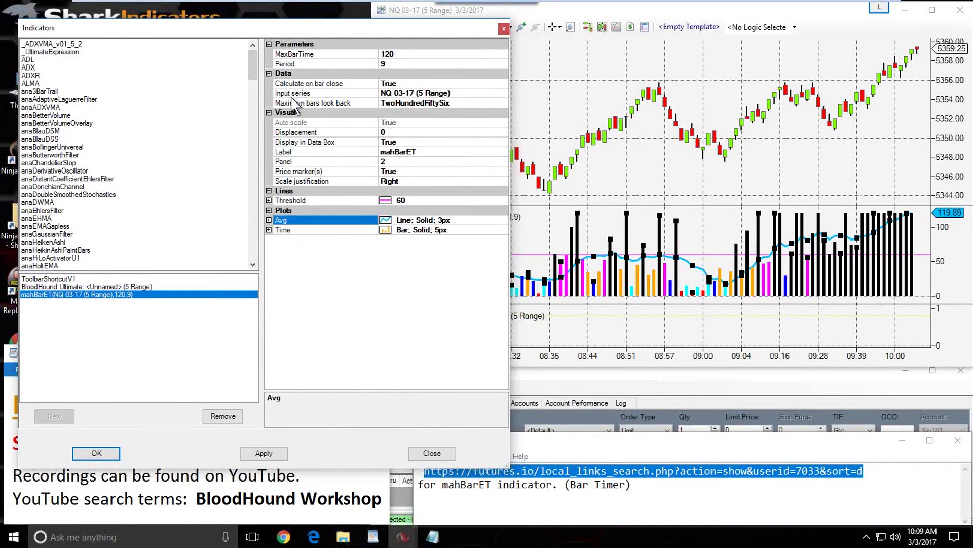
pyautogui.click(303, 65)
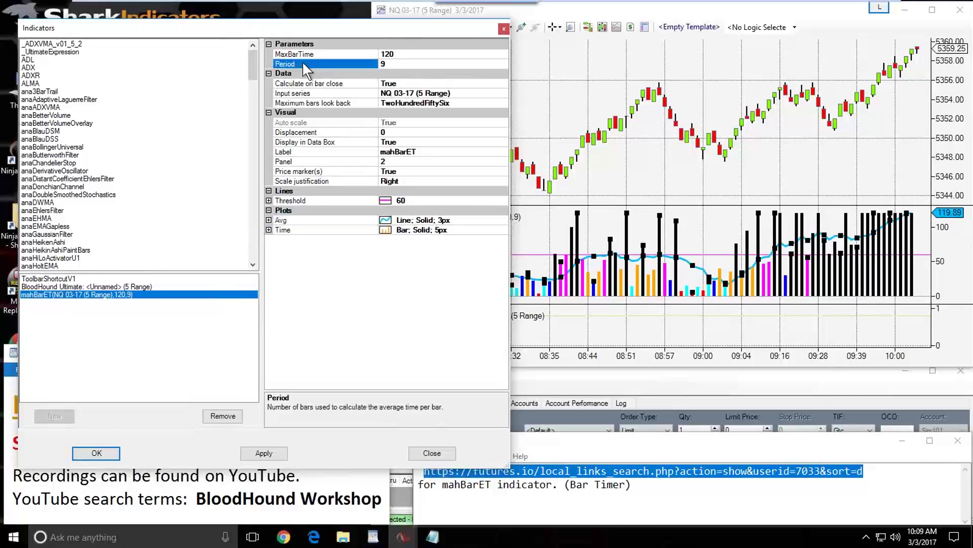
pyautogui.click(296, 221)
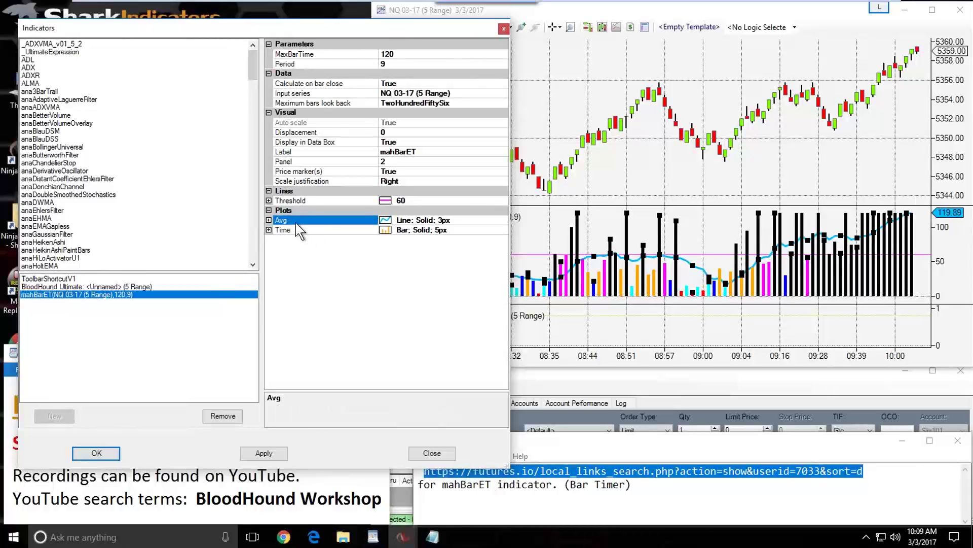
pyautogui.click(297, 64)
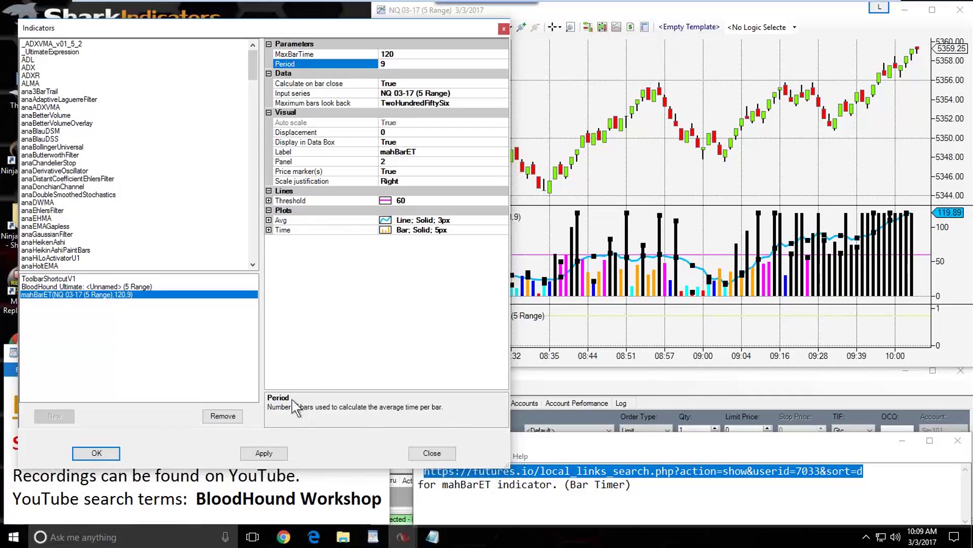
pyautogui.click(582, 449)
pyautogui.moveTo(582, 449); pyautogui.dragTo(582, 443)
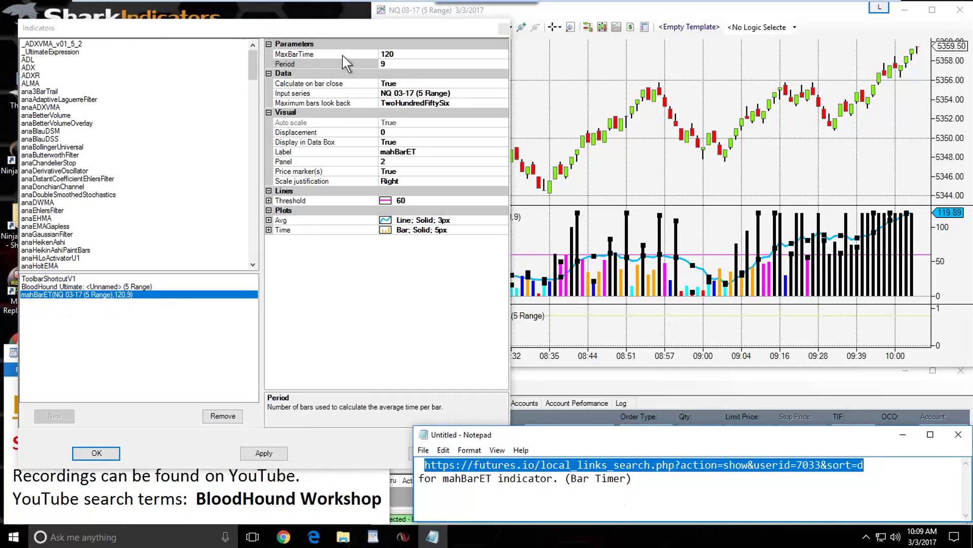
pyautogui.moveTo(322, 29); pyautogui.dragTo(364, 32)
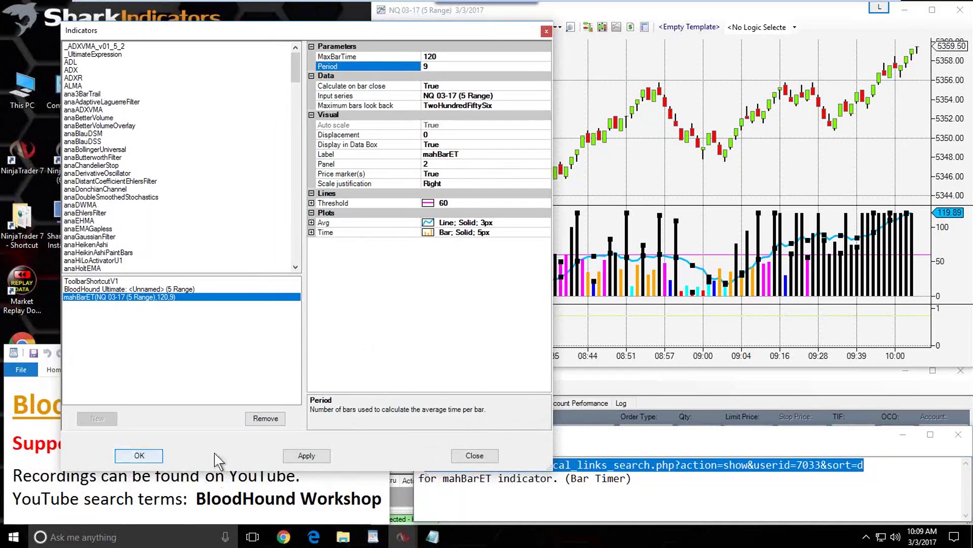
pyautogui.click(475, 455)
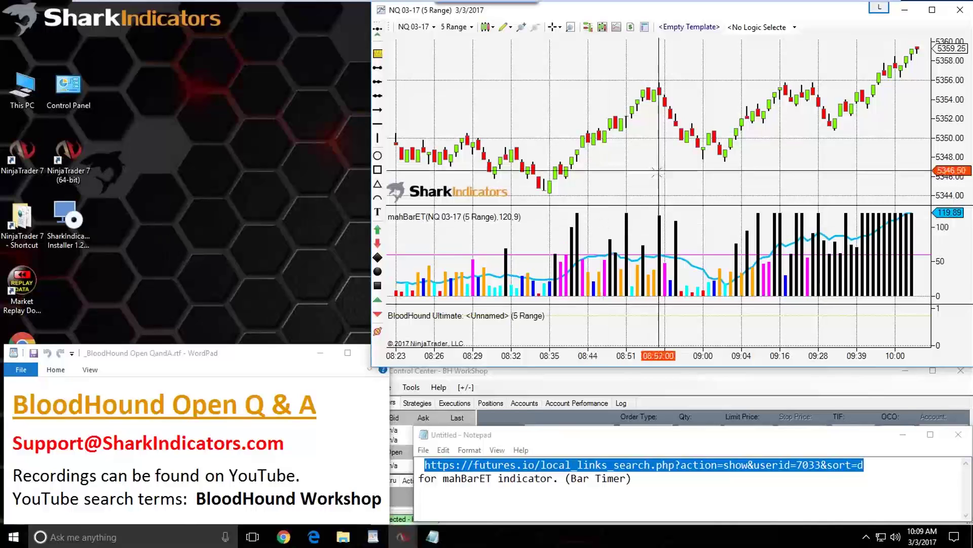
# Open the chart's BloodHound template for editing and create a new logic in it
pyautogui.click(691, 28)
pyautogui.moveTo(304, 141); pyautogui.dragTo(175, 13)
pyautogui.click(70, 74)
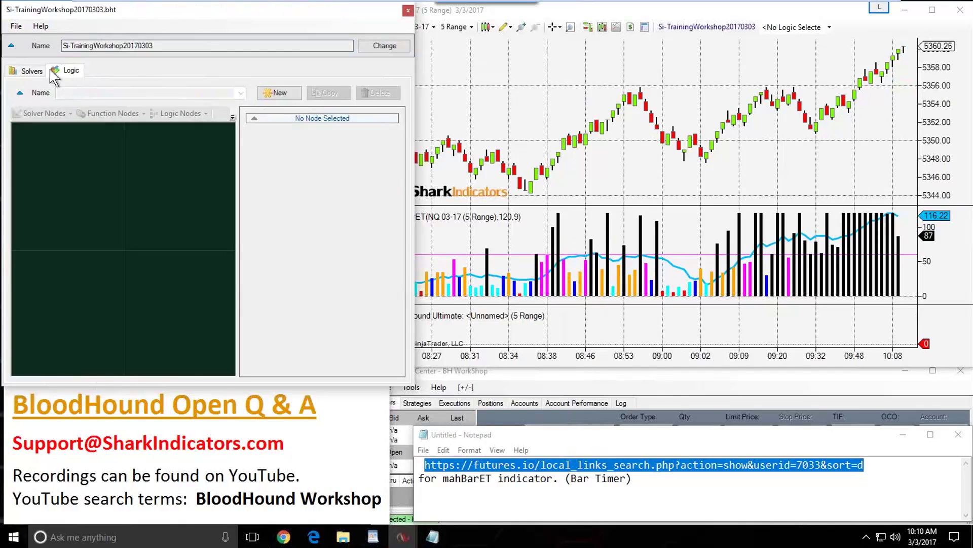
pyautogui.click(280, 93)
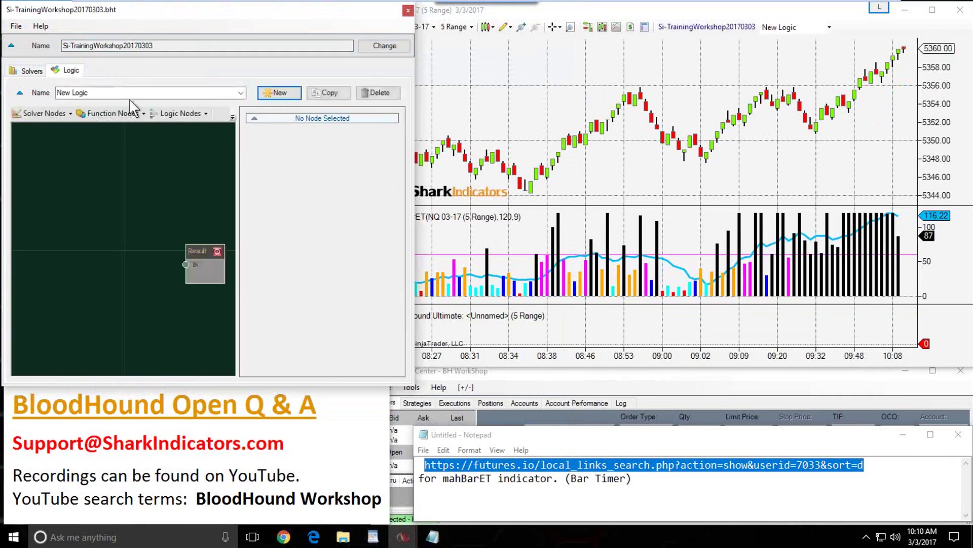
# Rename the new logic to "mahBarET indicator testing", copying the indicator name from the Notepad note
pyautogui.click(90, 92)
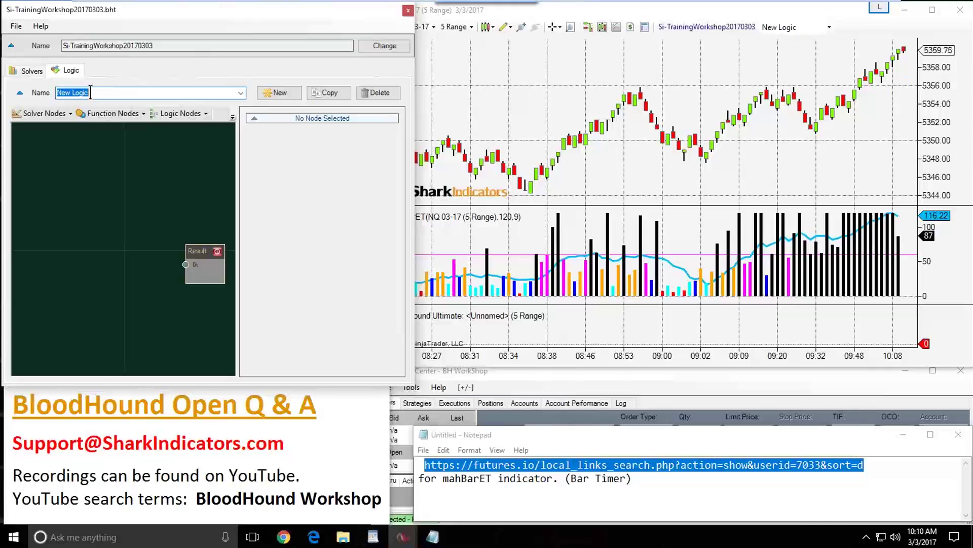
pyautogui.doubleClick(461, 480)
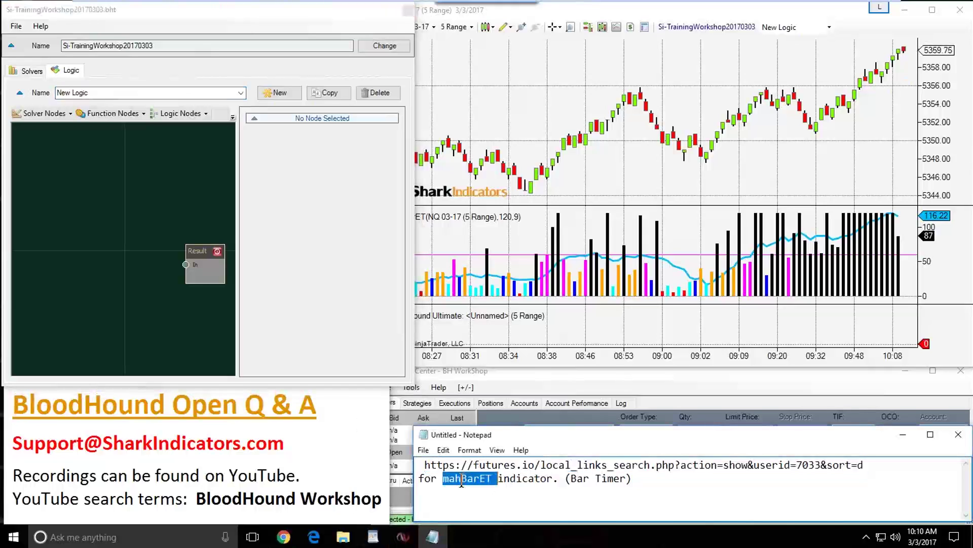
pyautogui.moveTo(461, 483); pyautogui.dragTo(547, 481)
pyautogui.hotkey('ctrl', 'c')
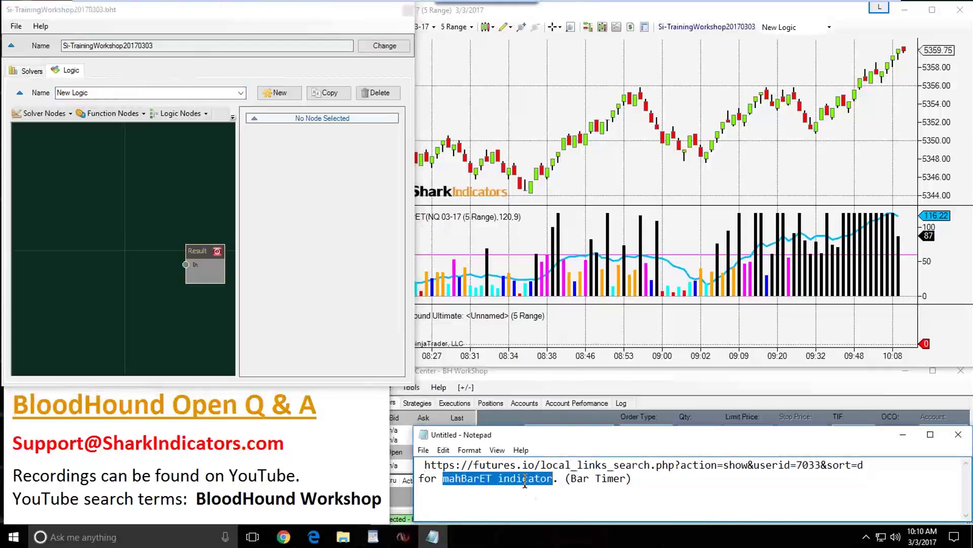
pyautogui.click(89, 92)
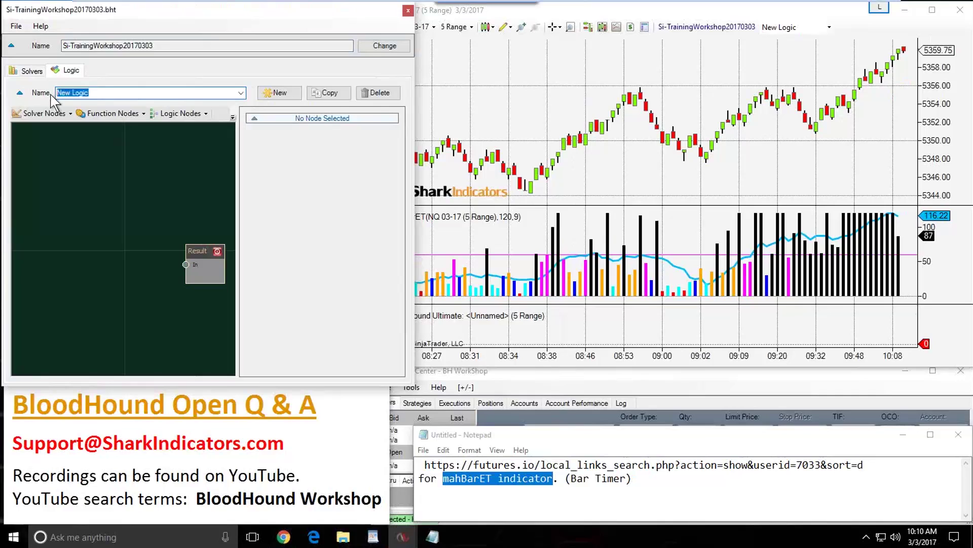
pyautogui.hotkey('ctrl', 'v')
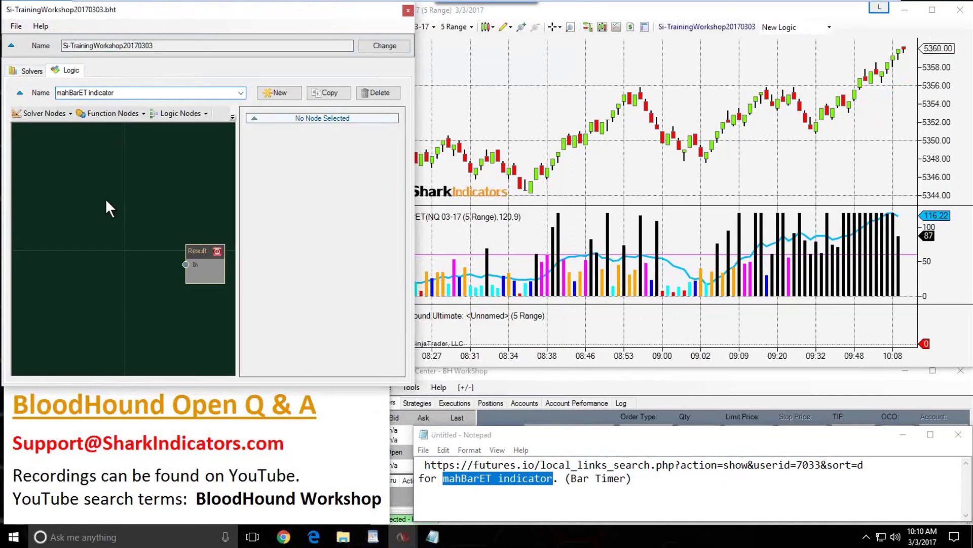
pyautogui.write('testing')
# Add an Indicator Threshold solver node to the logic graph
pyautogui.click(47, 116)
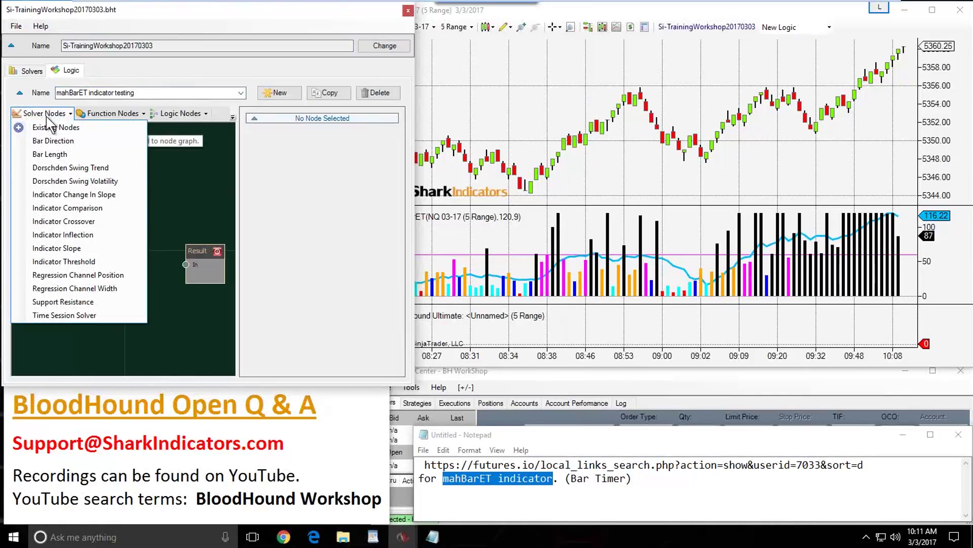
pyautogui.click(66, 263)
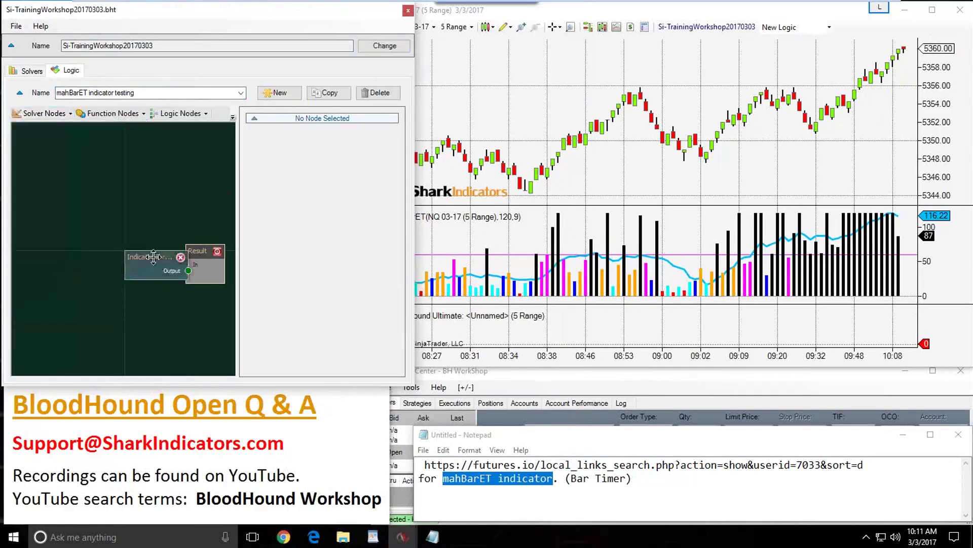
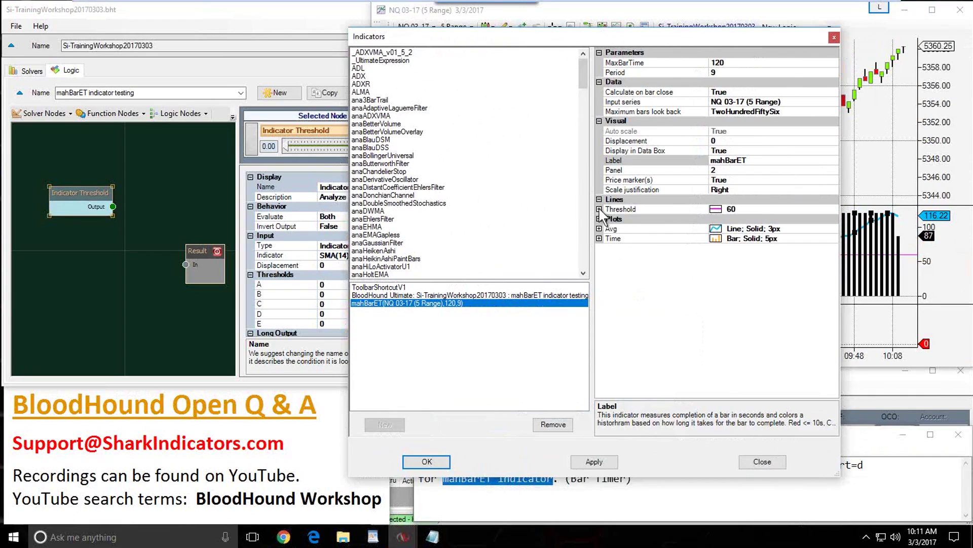
# Set the mahBarET indicator's Threshold line to width 3 with the Dash style and apply it to the chart
pyautogui.click(599, 210)
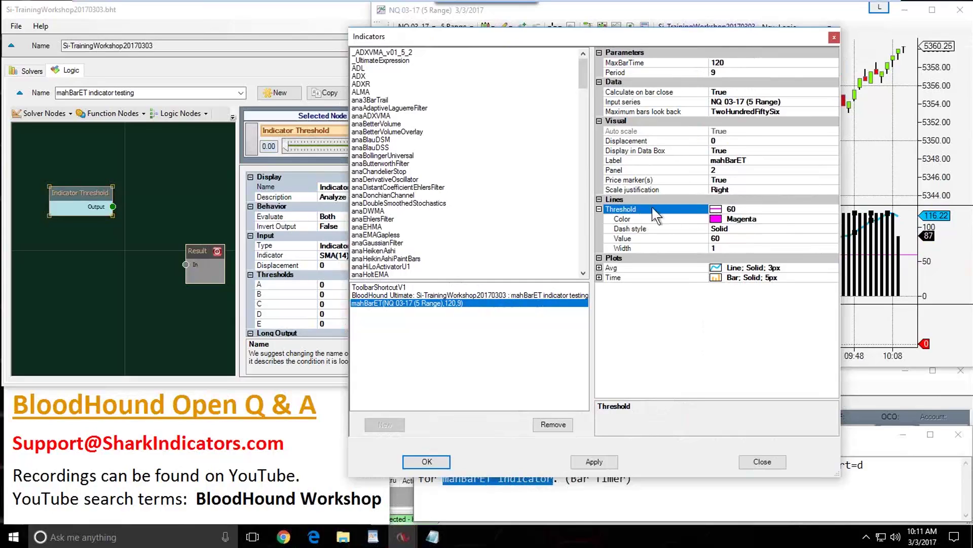
pyautogui.click(723, 238)
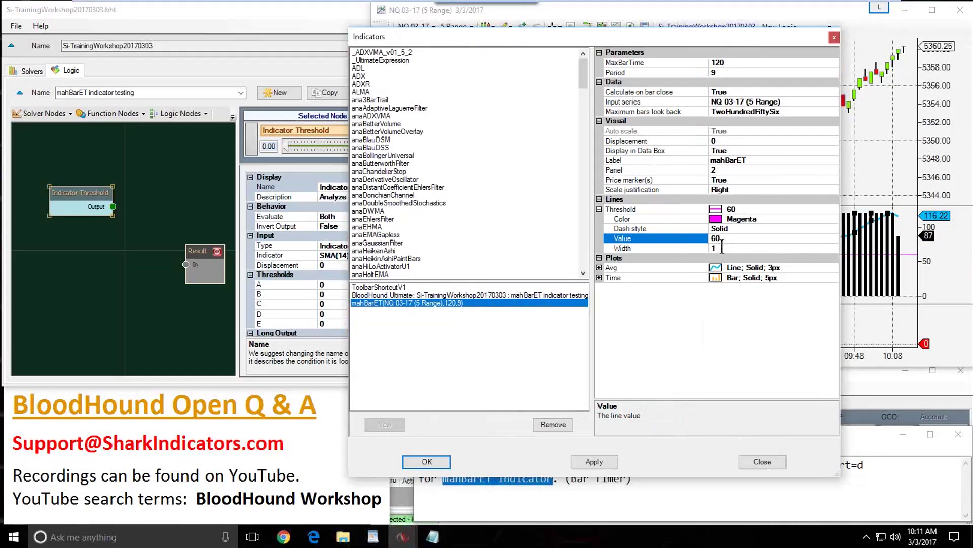
pyautogui.click(722, 247)
pyautogui.write('3')
pyautogui.click(732, 229)
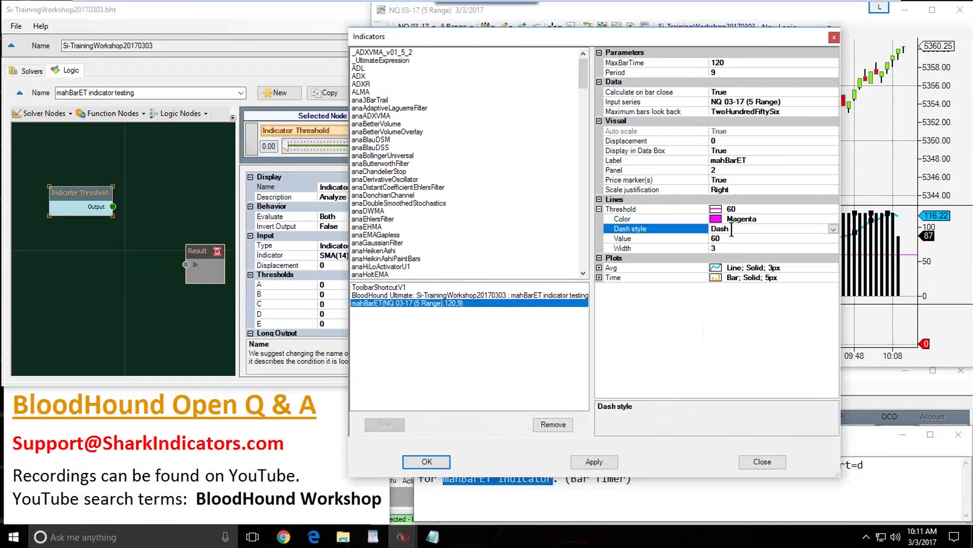
pyautogui.click(427, 461)
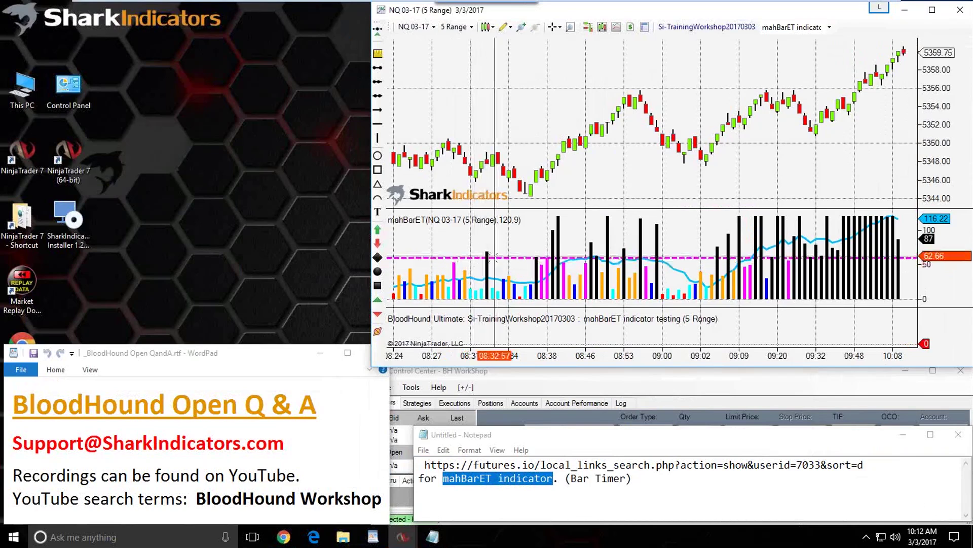
# Reopen the Si-TrainingWorkshop20170303 template and show its logic graph beside the chart
pyautogui.click(694, 27)
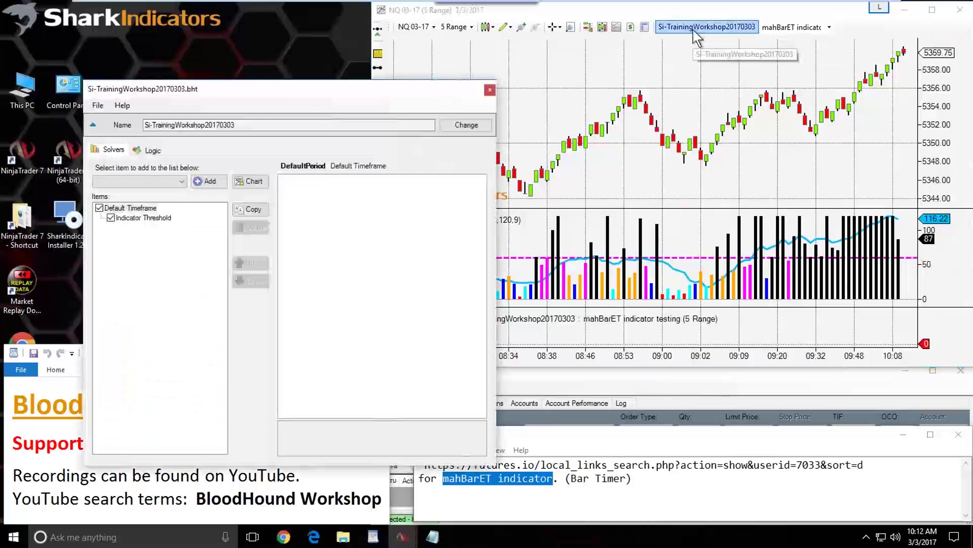
pyautogui.moveTo(235, 94); pyautogui.dragTo(149, 16)
pyautogui.click(69, 72)
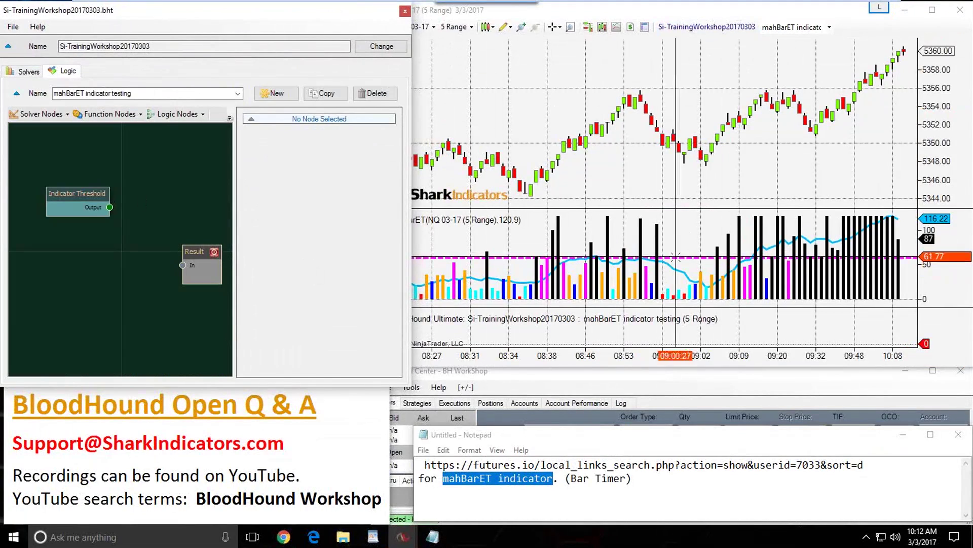
# Enlarge the template editor and connect the Indicator Threshold node's output to the Result node
pyautogui.moveTo(62, 193); pyautogui.dragTo(51, 173)
pyautogui.moveTo(410, 388); pyautogui.dragTo(451, 440)
pyautogui.moveTo(274, 210); pyautogui.dragTo(255, 208)
pyautogui.click(109, 214)
pyautogui.click(109, 214)
pyautogui.moveTo(110, 215); pyautogui.dragTo(73, 216)
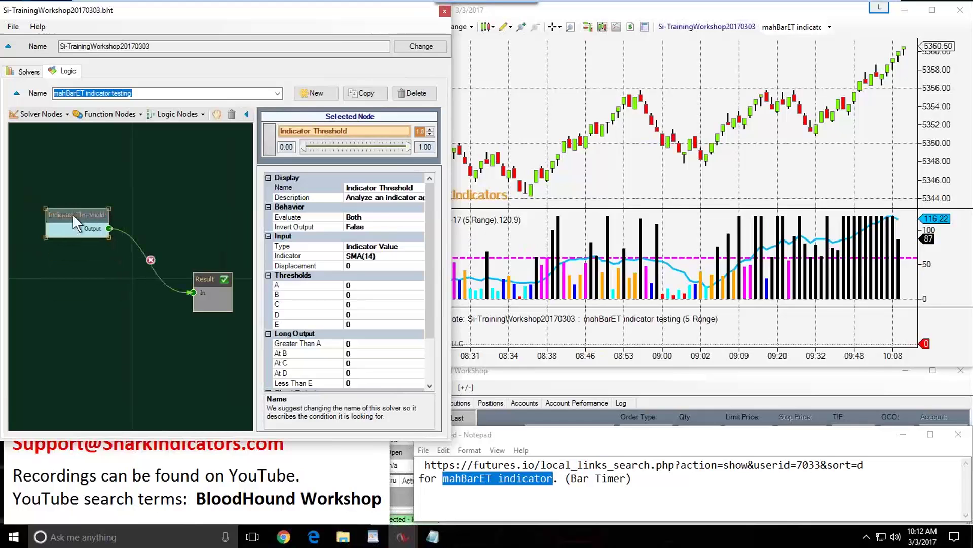
# Rename the Indicator Threshold node to "mahBarET 60sec Thres"
pyautogui.click(377, 187)
pyautogui.doubleClick(359, 187)
pyautogui.write('mahBarET')
pyautogui.write('60')
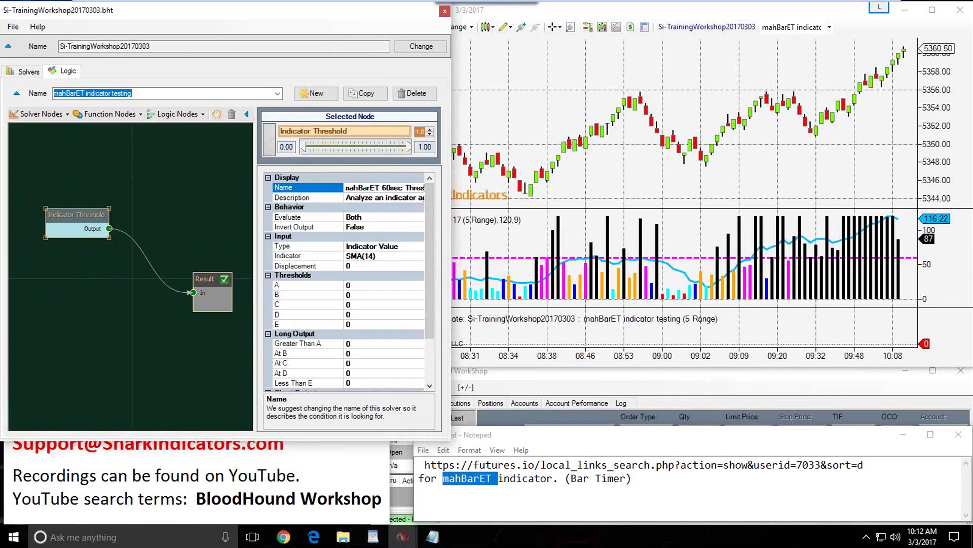
# Replace the SMA input of the mahBarET 60sec Thres node with the mahBarET indicator
pyautogui.click(382, 255)
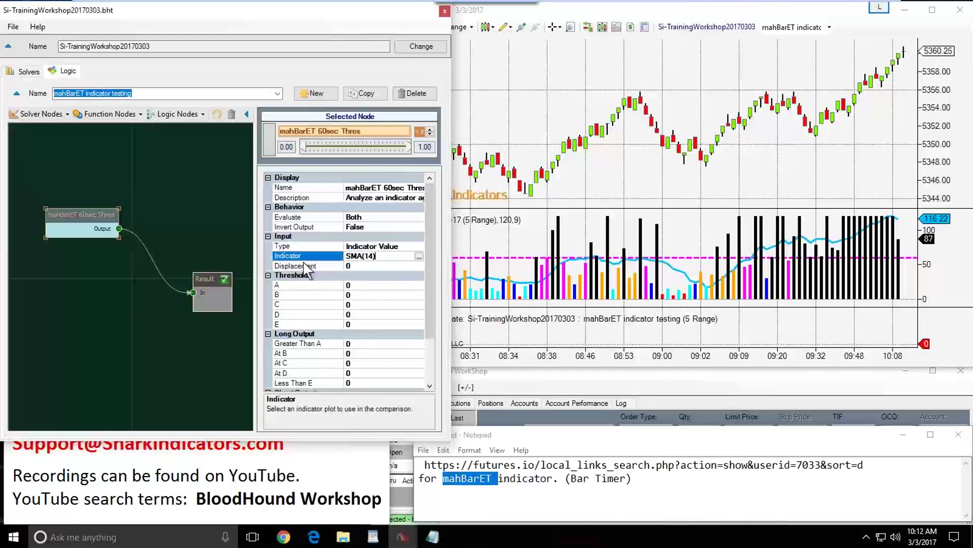
pyautogui.click(419, 256)
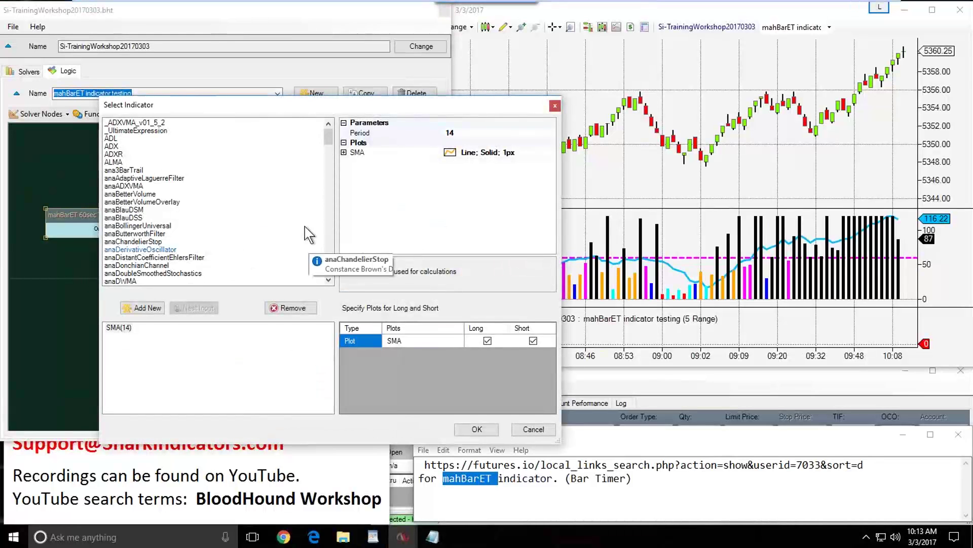
pyautogui.click(161, 250)
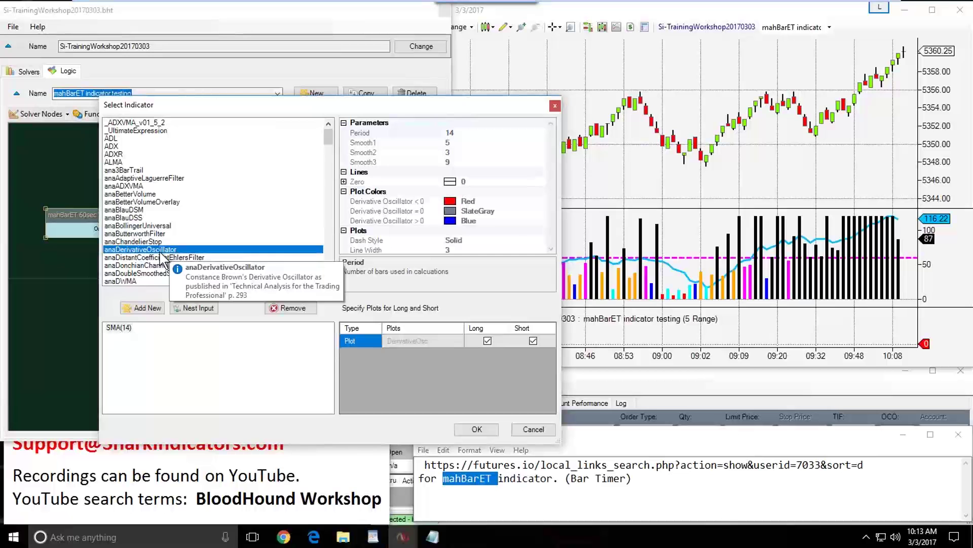
pyautogui.write('mae')
pyautogui.scroll(-1, 155, 272)
pyautogui.click(120, 265)
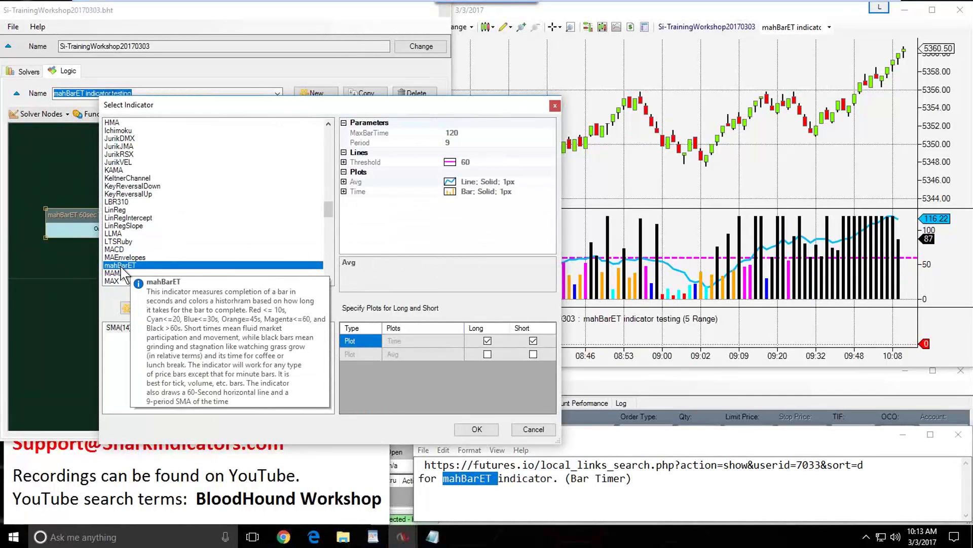
pyautogui.click(142, 307)
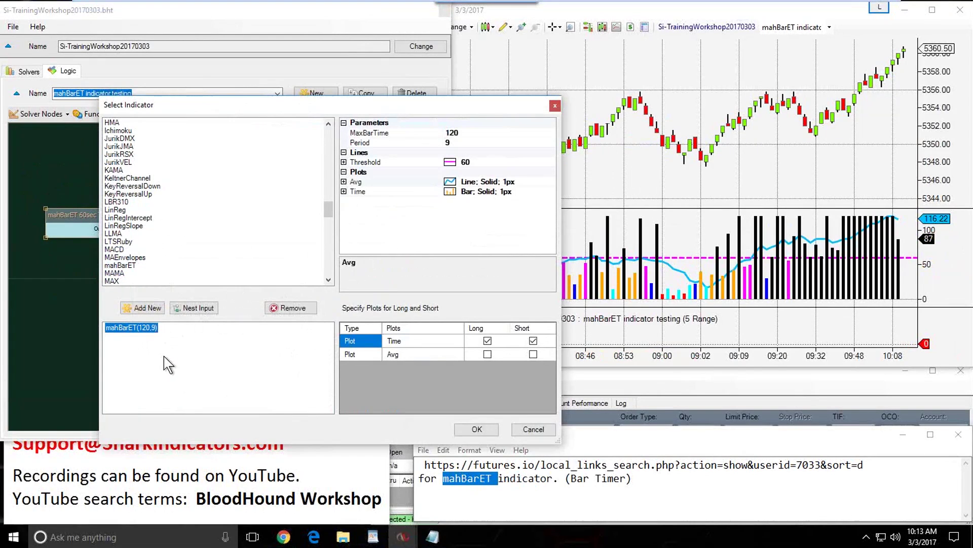
# Examine the mahBarET indicator's MaxBarTime and Period parameters and its Time and Avg plots
pyautogui.click(408, 133)
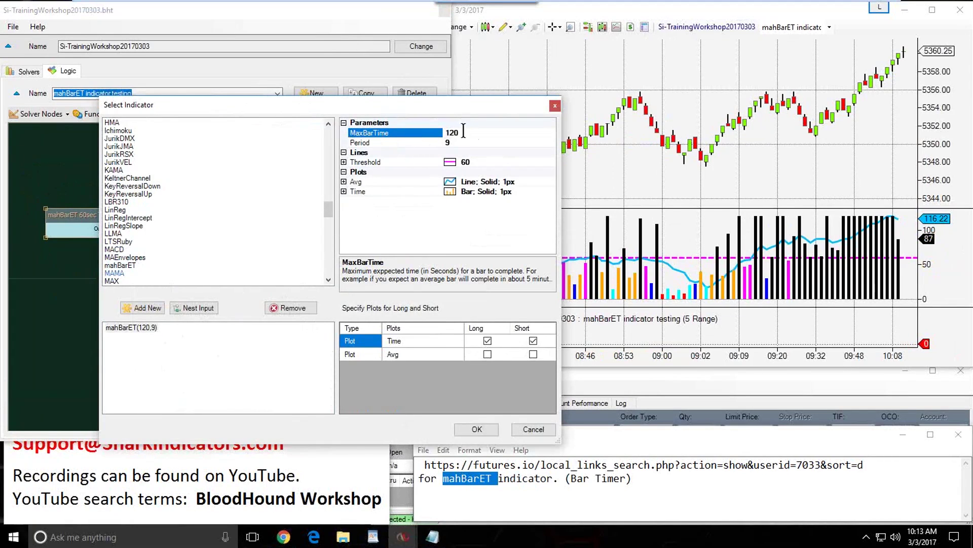
pyautogui.click(409, 145)
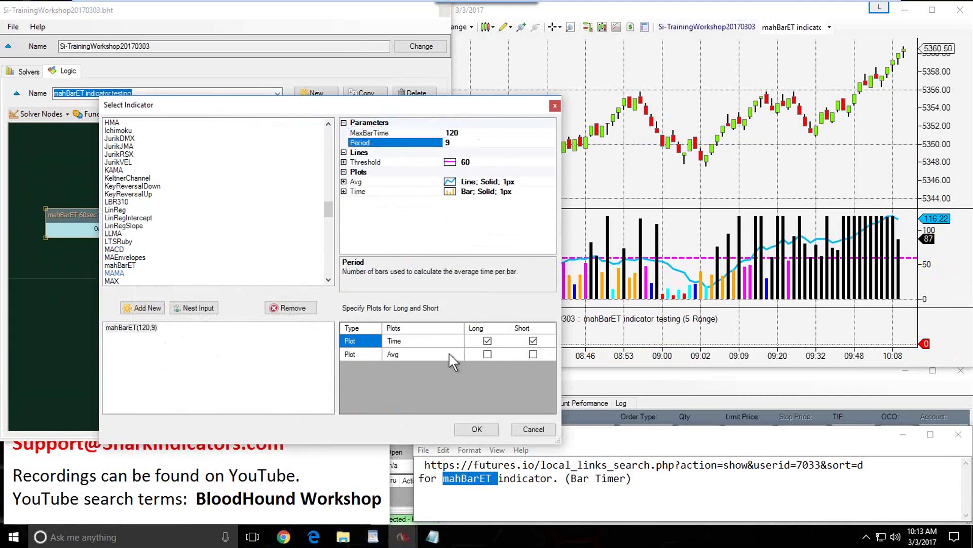
pyautogui.click(406, 344)
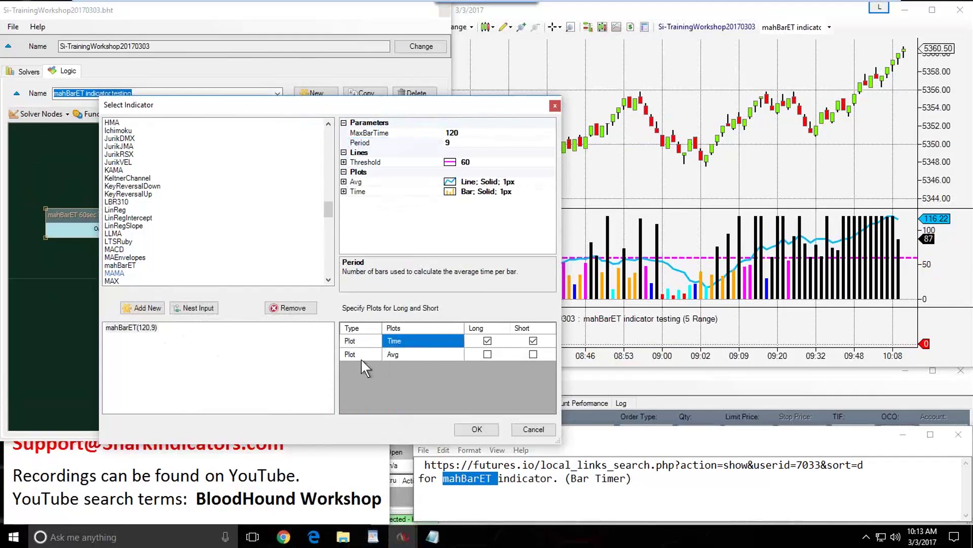
pyautogui.click(391, 354)
pyautogui.click(363, 338)
pyautogui.click(362, 355)
pyautogui.click(393, 342)
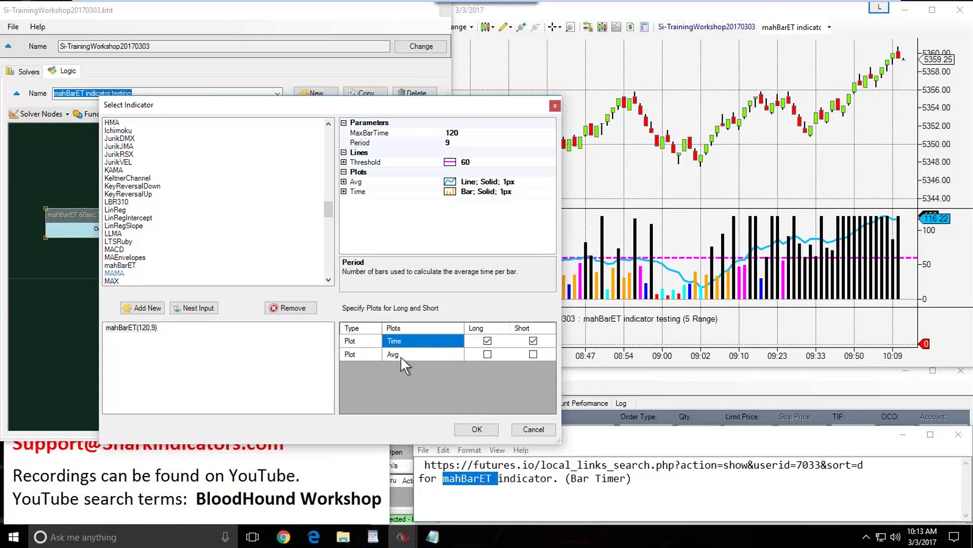
pyautogui.click(449, 353)
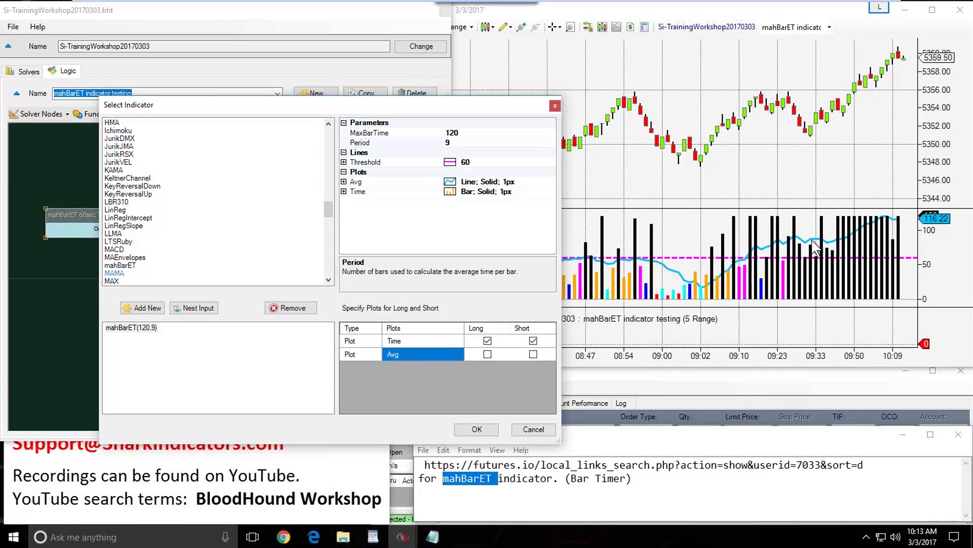
# Accept the mahBarET indicator selection with the Time plot used for both Long and Short
pyautogui.click(418, 343)
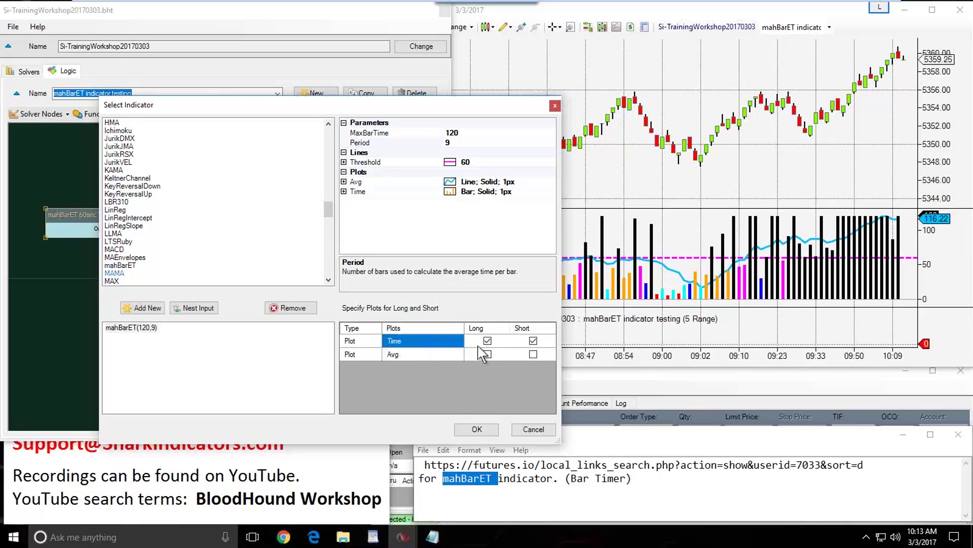
pyautogui.click(527, 343)
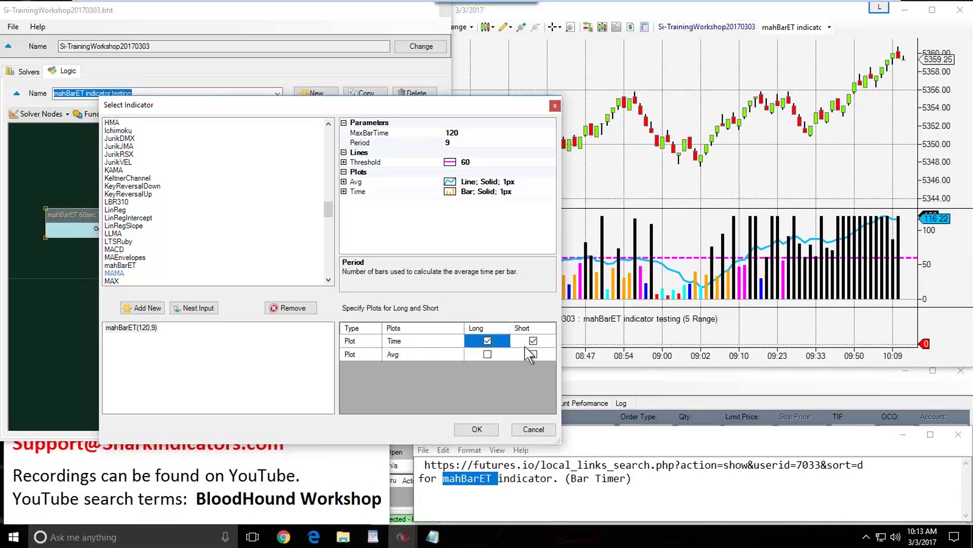
pyautogui.click(476, 429)
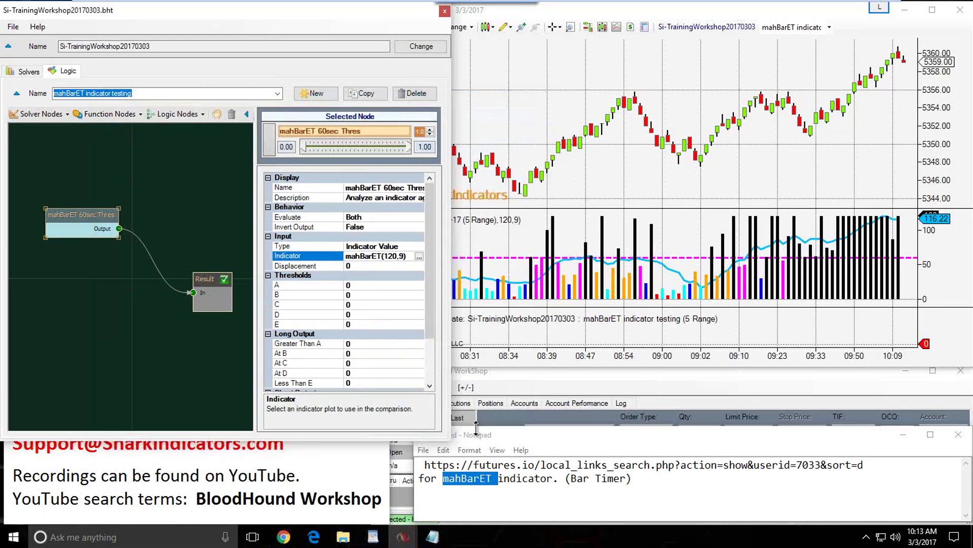
# Set threshold A to 60 and the Greater Than 60 value to 1 for both the long and short outputs
pyautogui.click(357, 285)
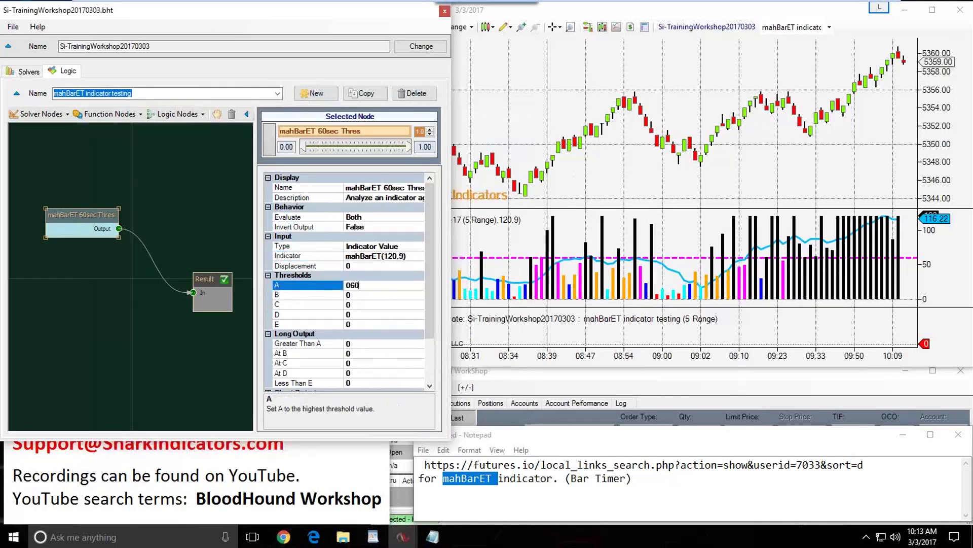
pyautogui.click(357, 295)
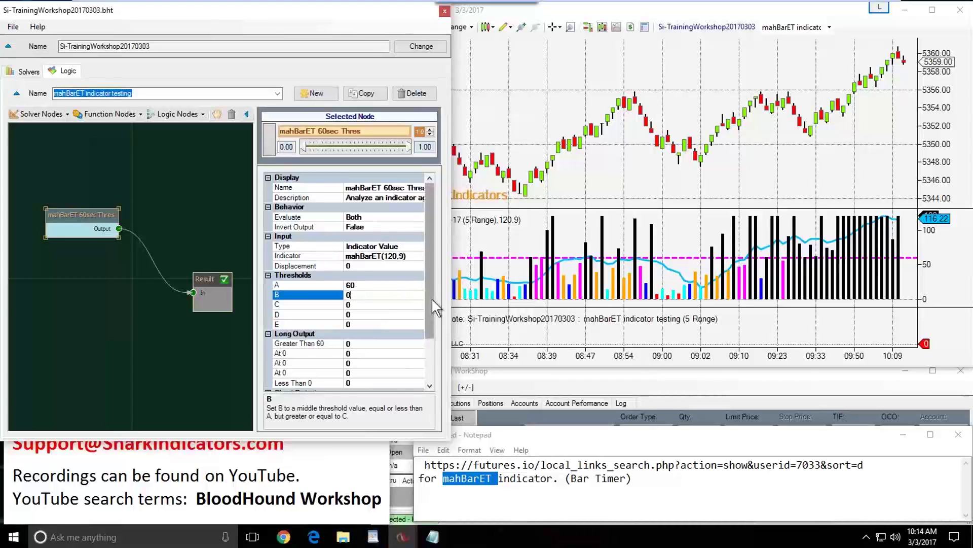
pyautogui.moveTo(431, 300); pyautogui.dragTo(428, 344)
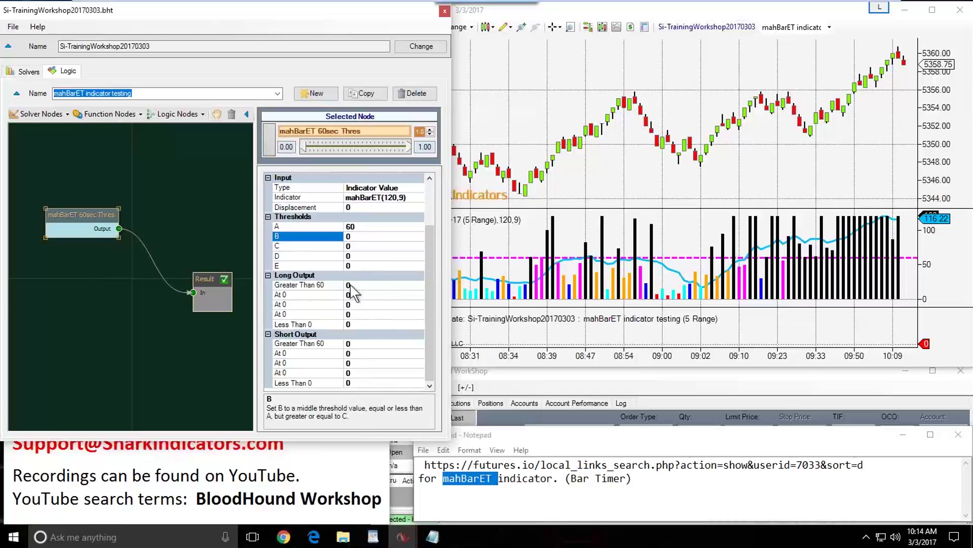
pyautogui.click(354, 286)
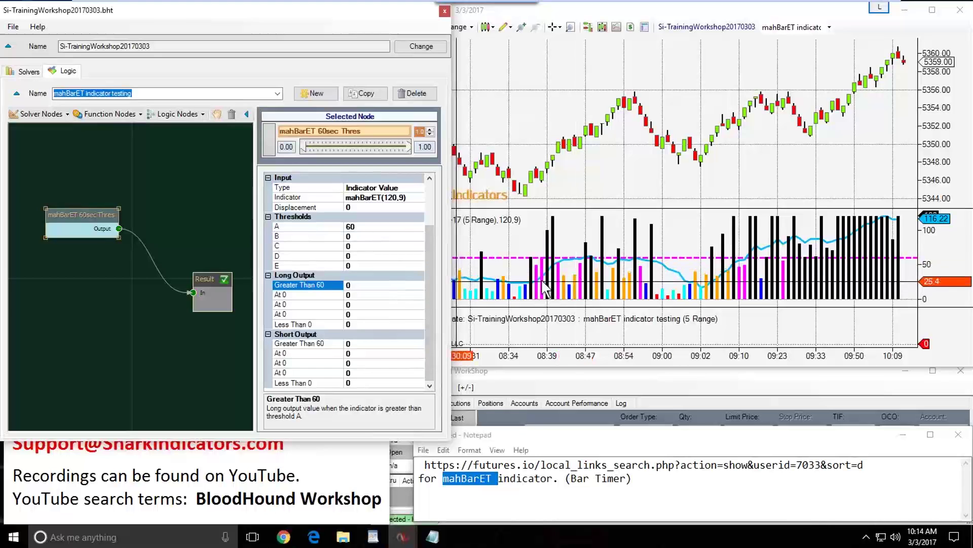
pyautogui.write('1')
pyautogui.click(359, 344)
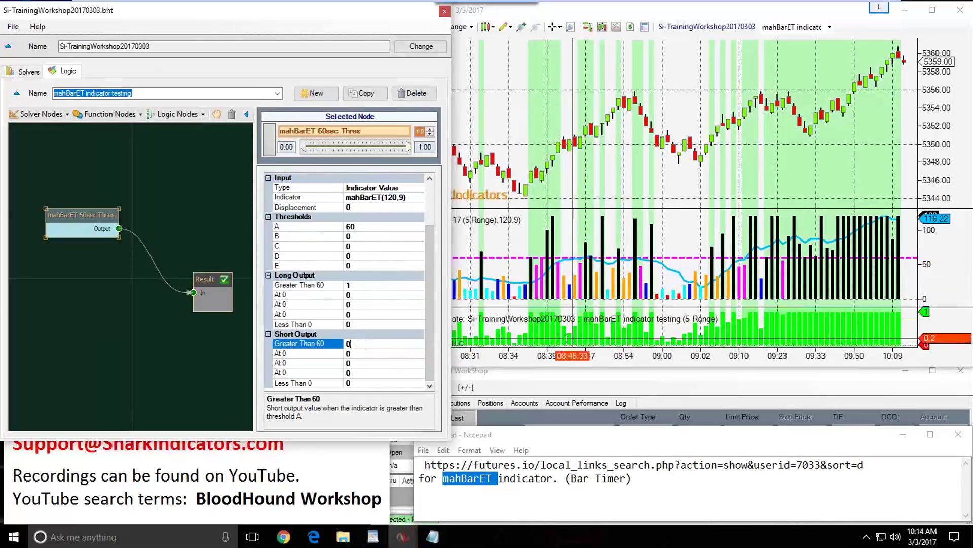
pyautogui.write('1')
pyautogui.click(353, 353)
pyautogui.click(358, 344)
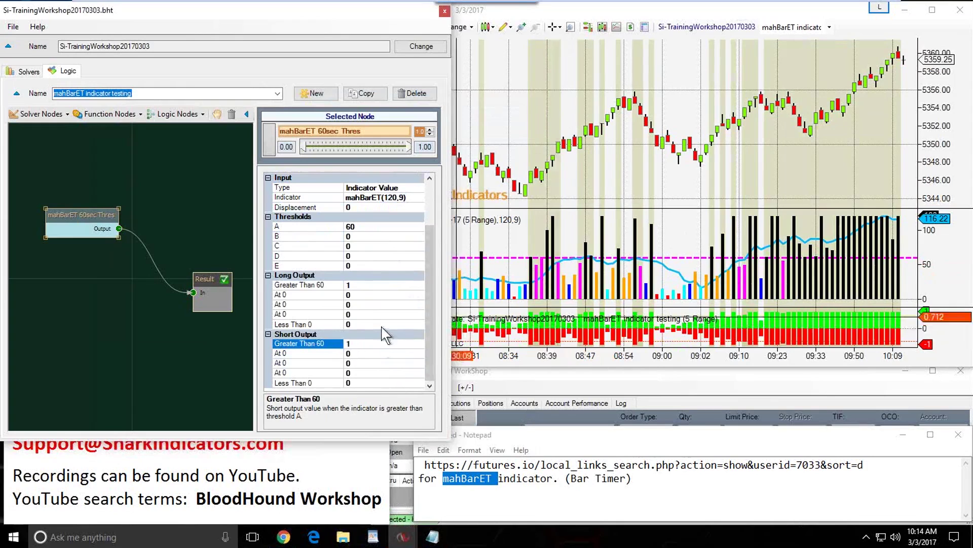
# Enlarge the BloodHound output panel beneath the mahBarET panel on the chart
pyautogui.click(572, 309)
pyautogui.moveTo(572, 308); pyautogui.dragTo(576, 285)
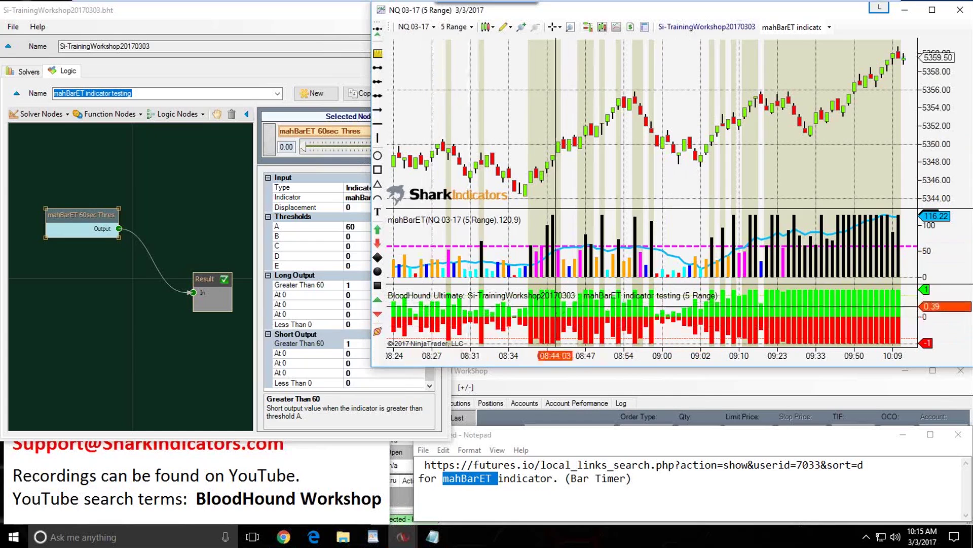
pyautogui.middleClick(498, 294)
pyautogui.middleClick(489, 310)
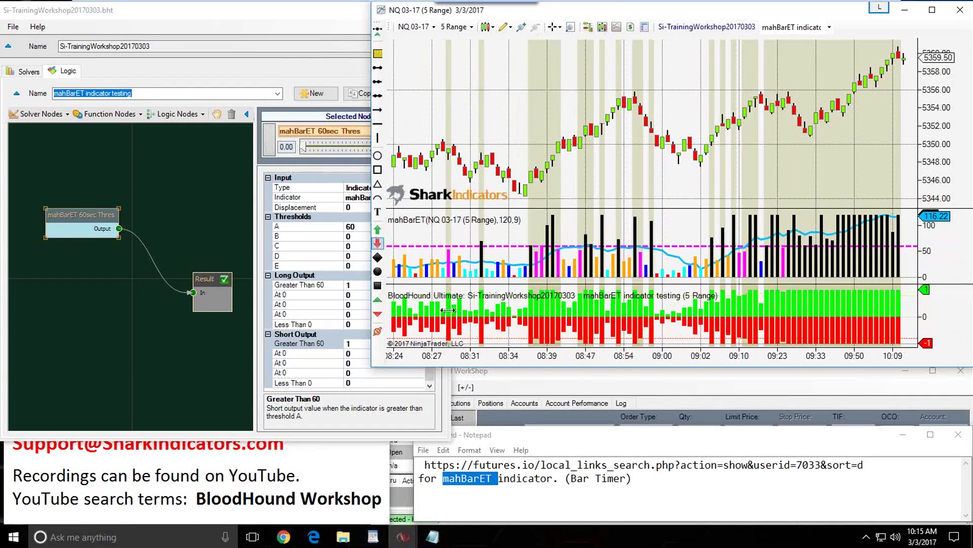
# Set the node's threshold B to 60 and check the resulting signals against the mahBarET bars on the chart
pyautogui.click(358, 237)
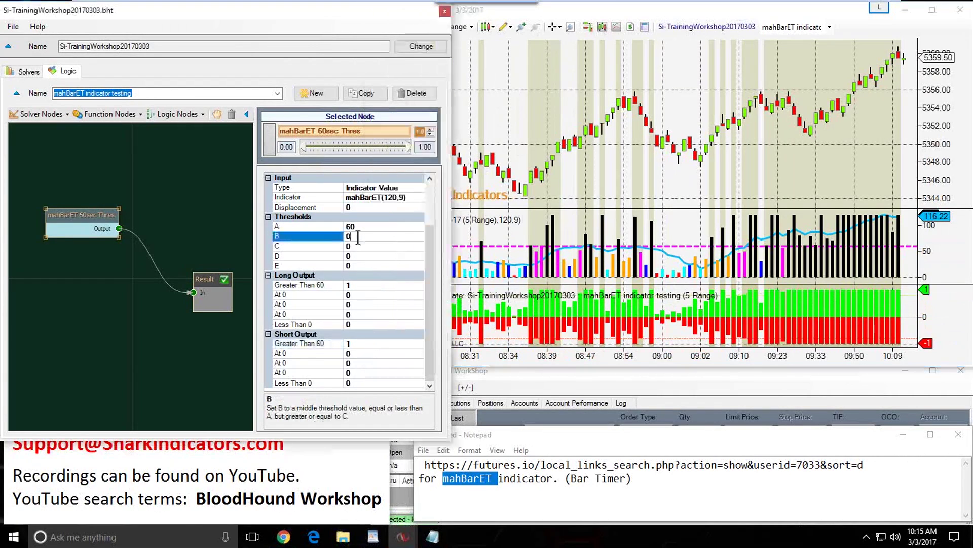
pyautogui.write('60')
pyautogui.press('Return')
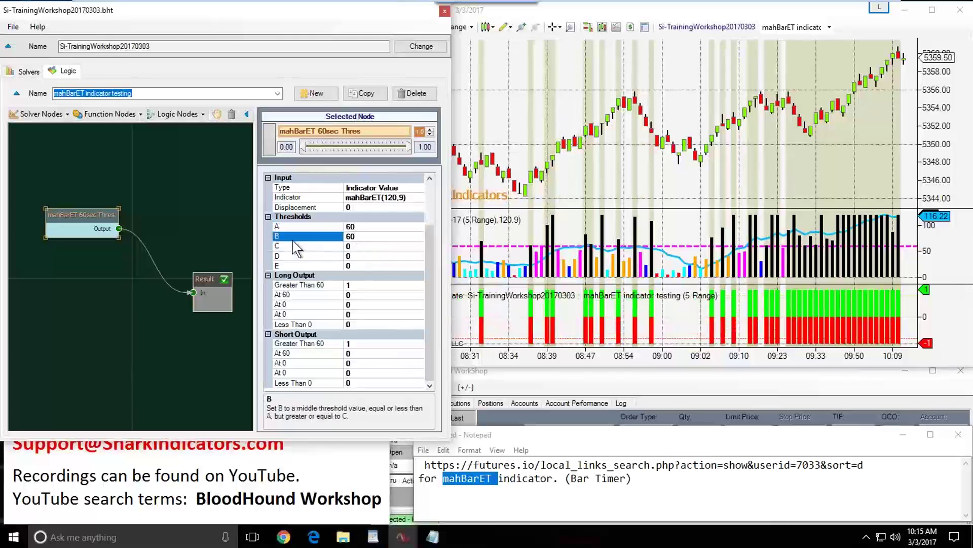
pyautogui.click(358, 227)
pyautogui.press('Down')
pyautogui.click(539, 301)
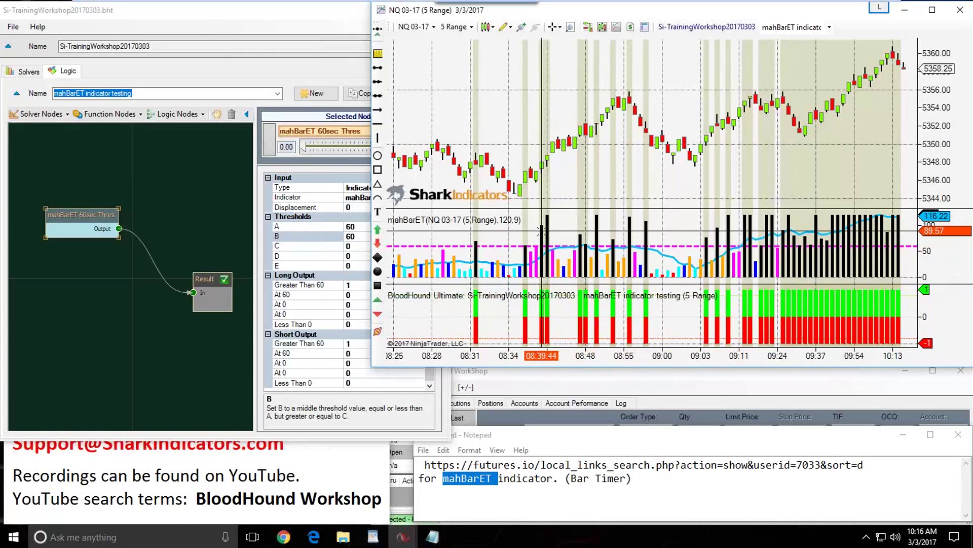
# Rename the threshold node to "mahBarET >60sec Thres" and shift it slightly in the logic graph
pyautogui.moveTo(71, 216); pyautogui.dragTo(80, 217)
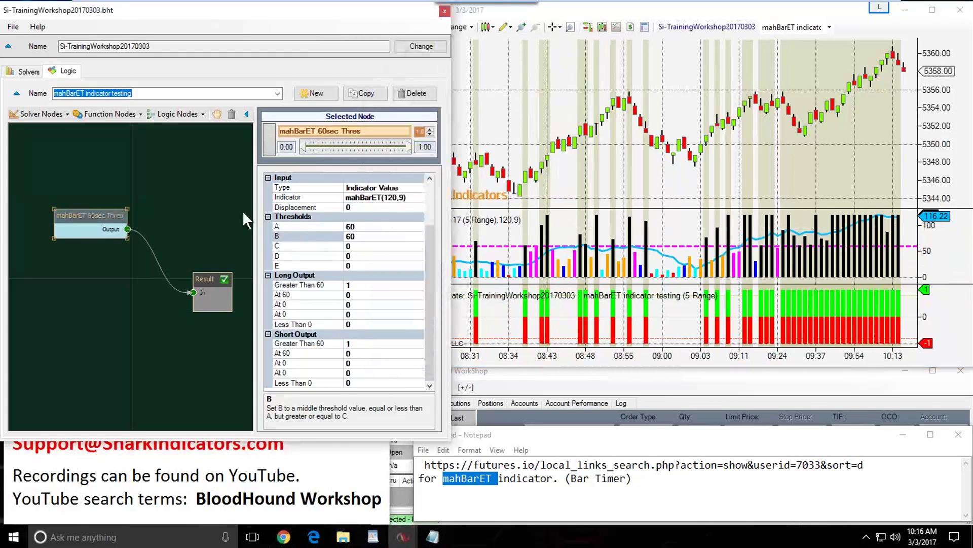
pyautogui.moveTo(426, 247); pyautogui.dragTo(427, 187)
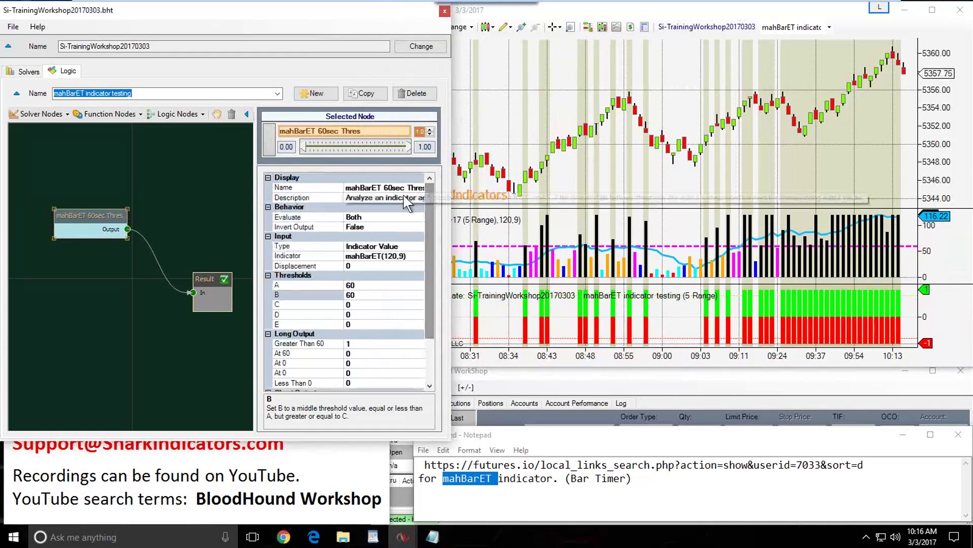
pyautogui.click(384, 187)
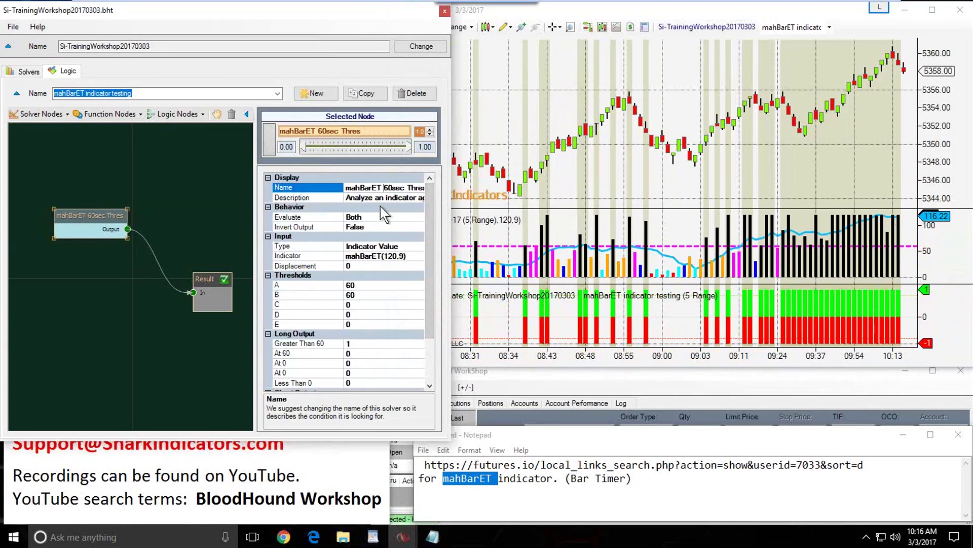
pyautogui.write('>')
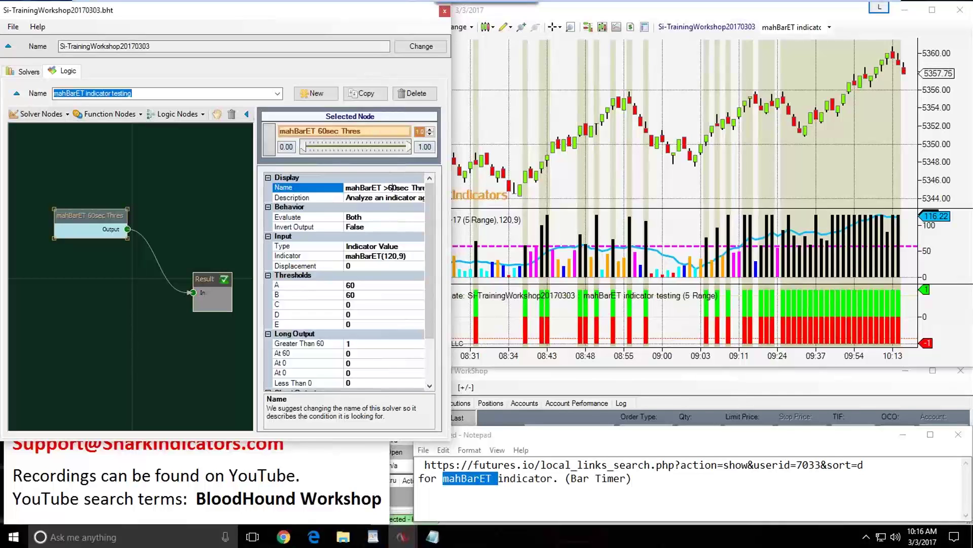
pyautogui.press('End')
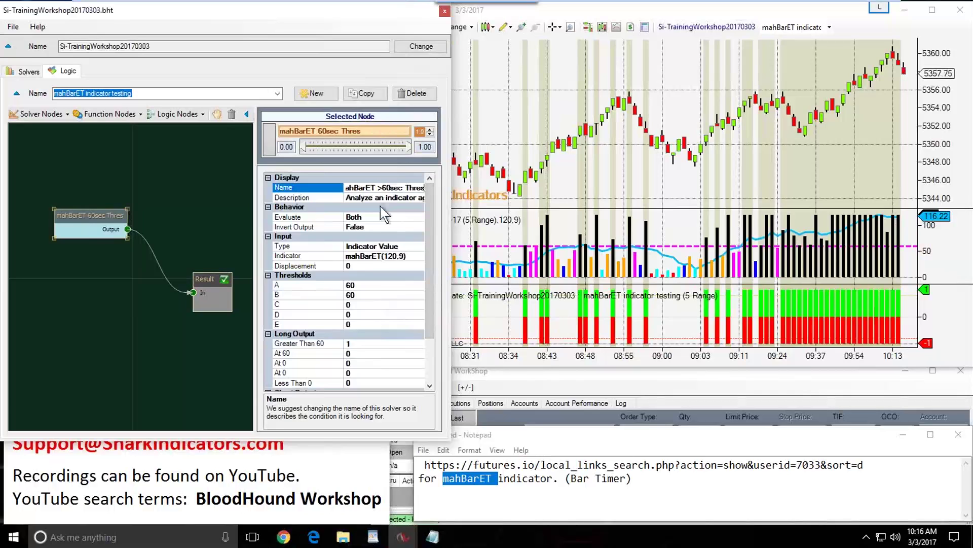
pyautogui.click(88, 212)
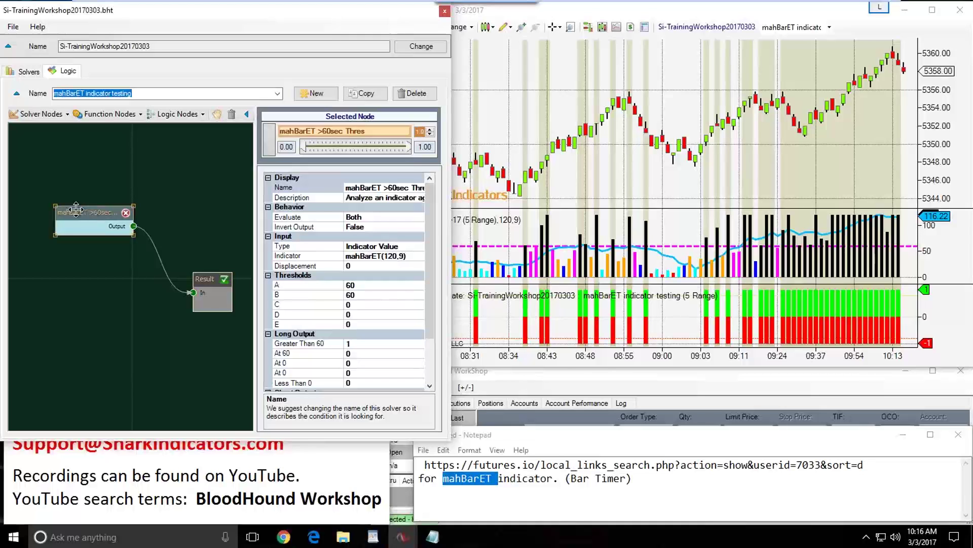
# Duplicate the "mahBarET >60sec Thres" solver in the solvers list and select the copy
pyautogui.click(29, 72)
pyautogui.click(67, 139)
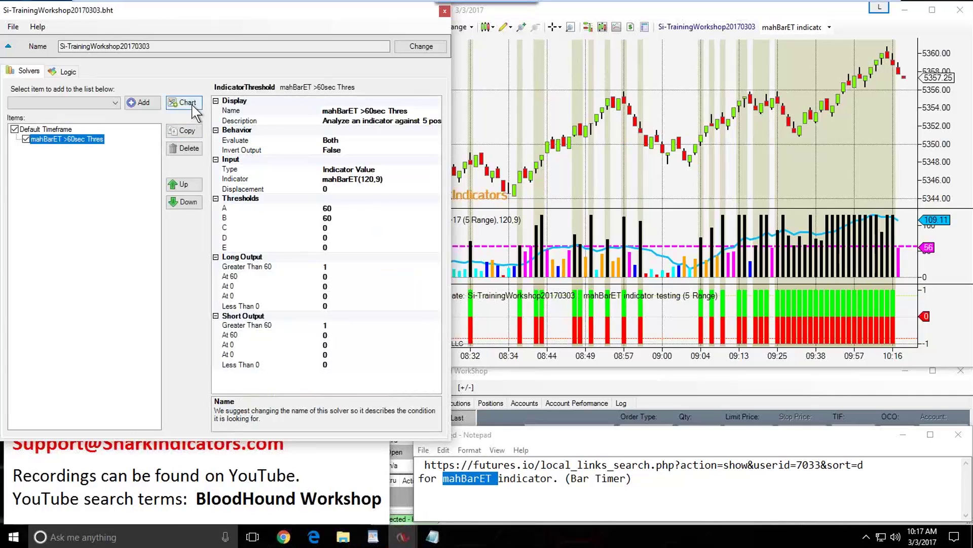
pyautogui.click(28, 73)
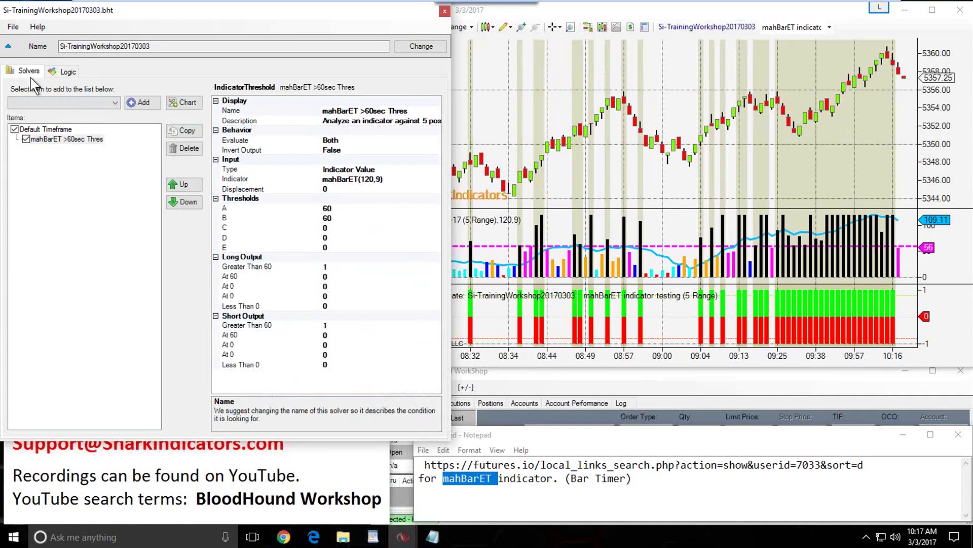
pyautogui.click(47, 139)
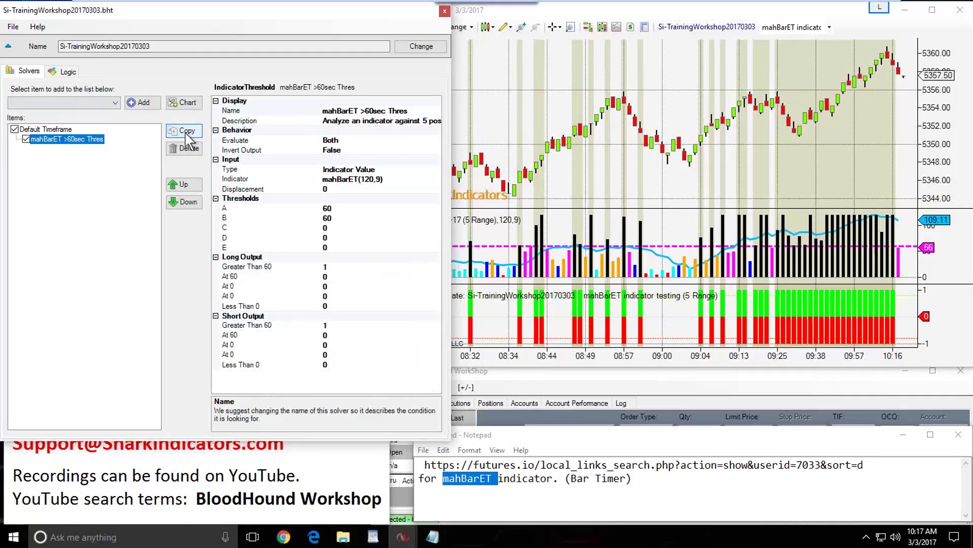
pyautogui.click(186, 130)
pyautogui.click(71, 149)
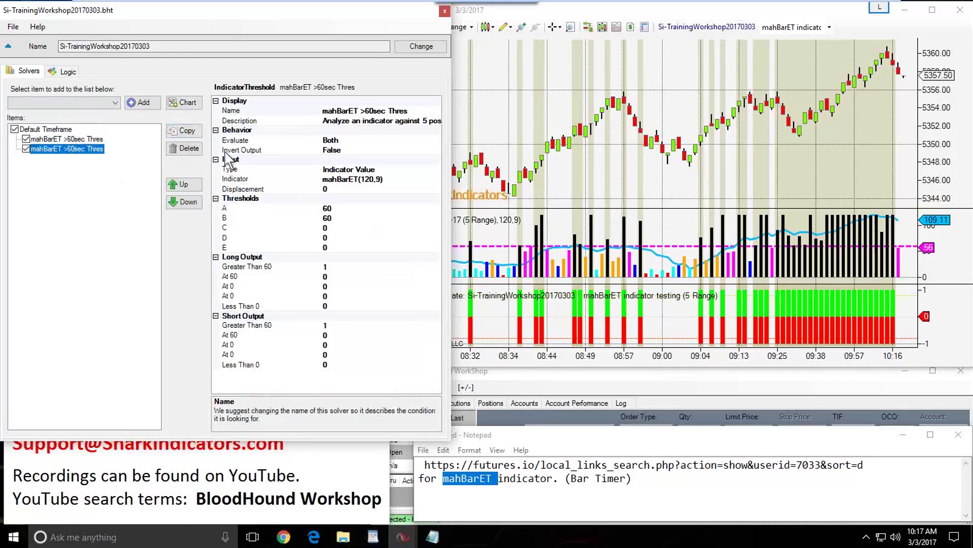
# Rename the copied solver to "mahBarET >10sec Thres"
pyautogui.click(362, 110)
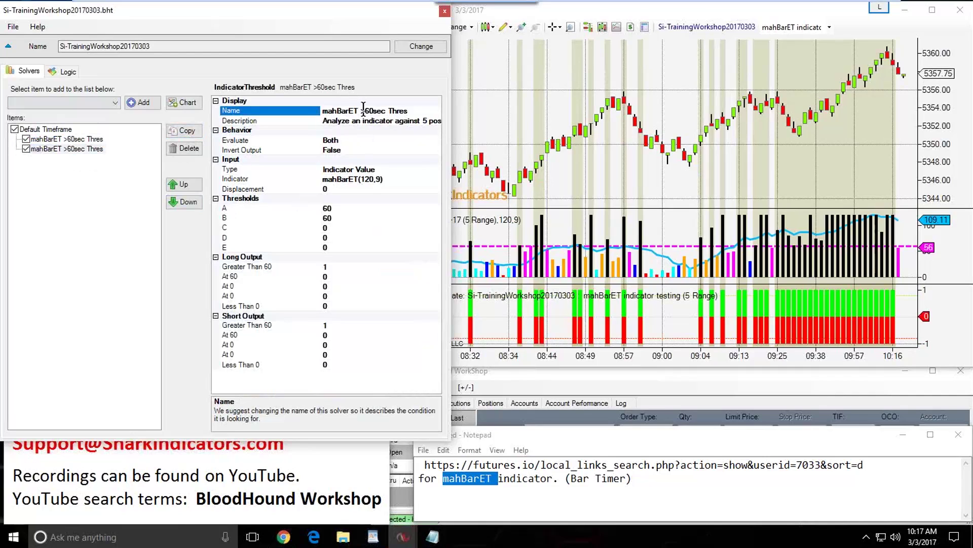
pyautogui.press('Delete')
pyautogui.press('Delete')
pyautogui.press('Delete')
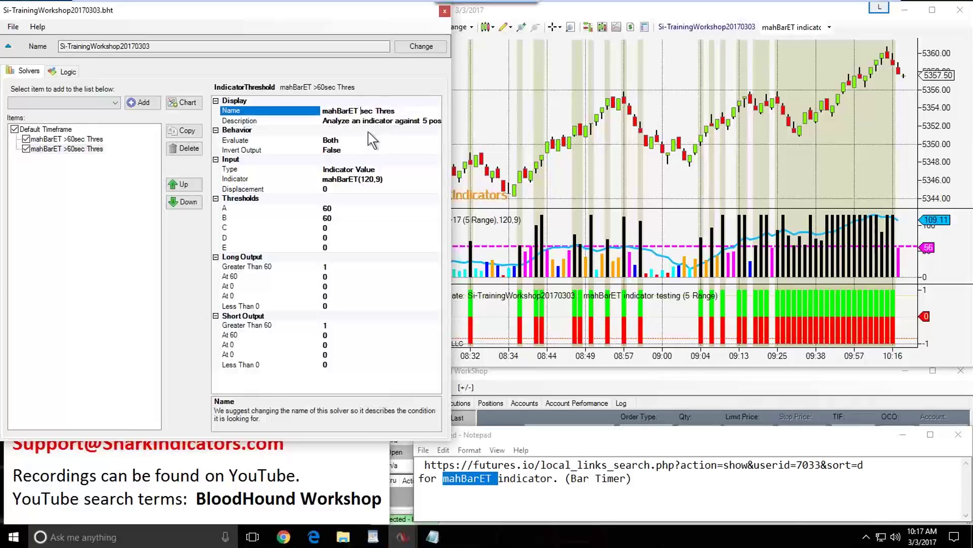
pyautogui.write('>')
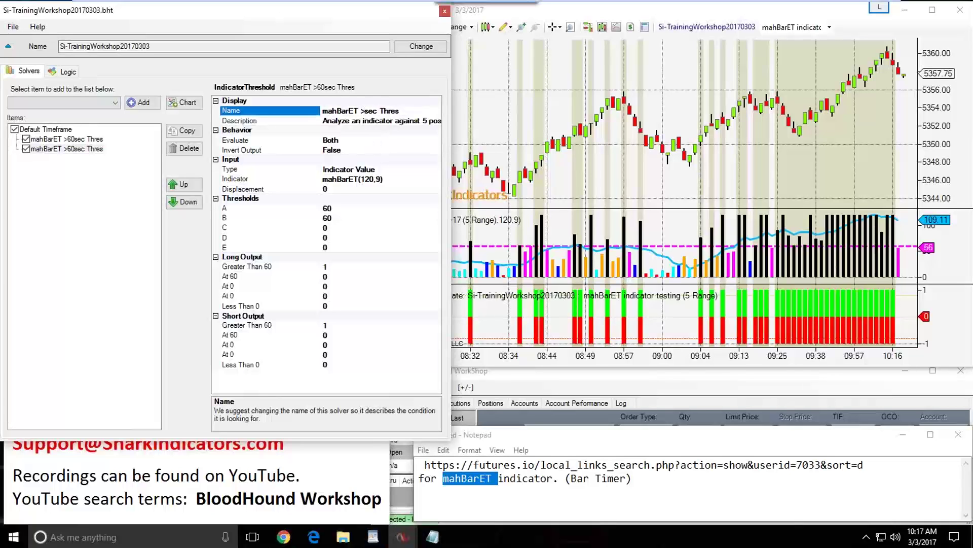
pyautogui.write('1')
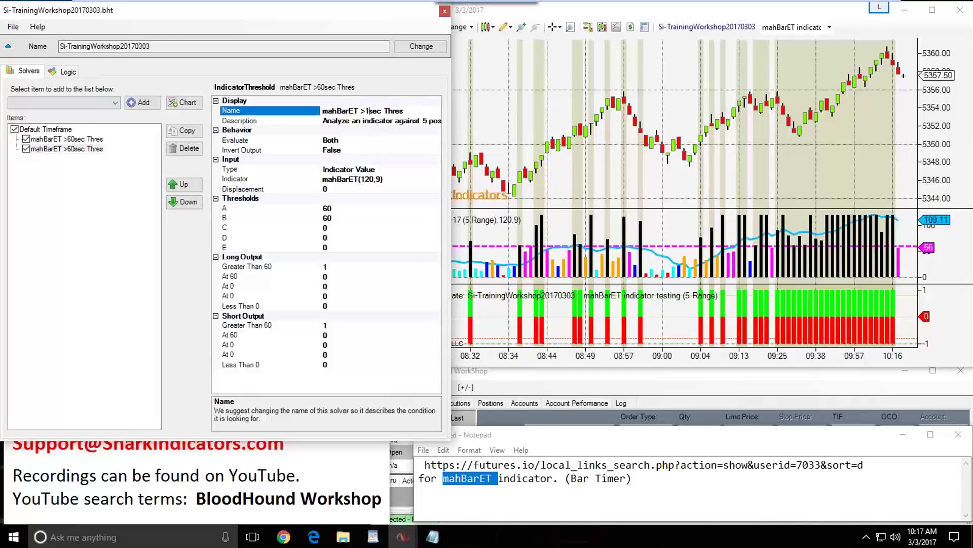
pyautogui.write('0')
pyautogui.click(63, 149)
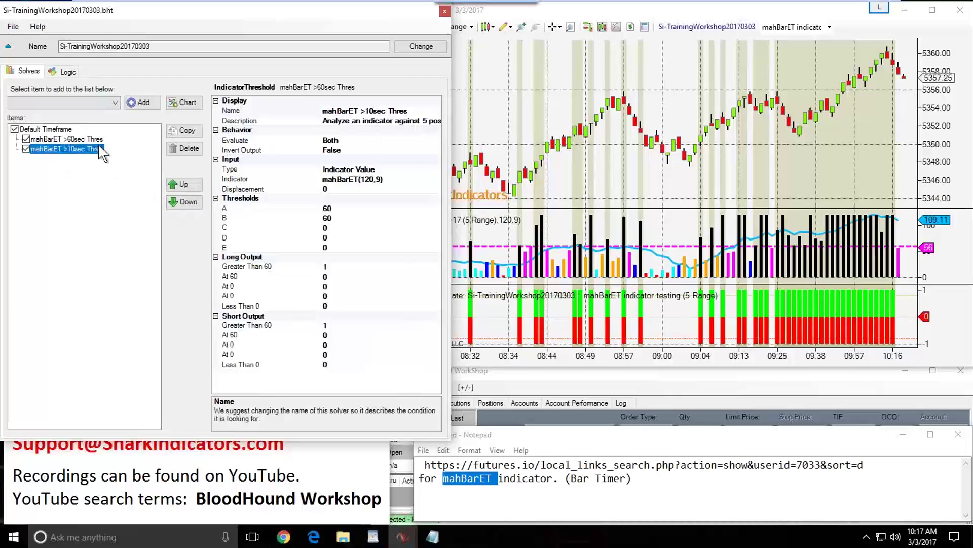
# Add the existing "mahBarET >10sec Thres" node to the logic below the 60-second node and connect its output to Result
pyautogui.click(69, 73)
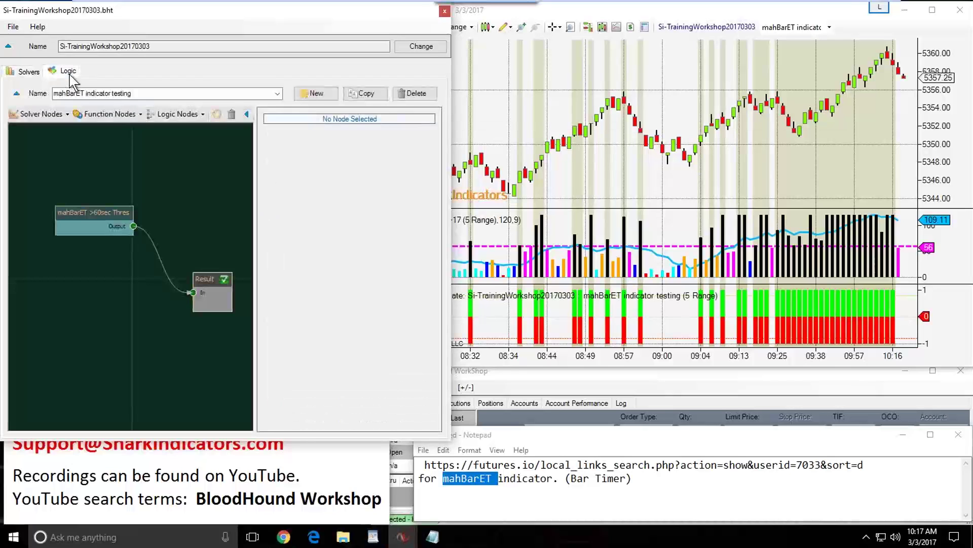
pyautogui.moveTo(156, 207)
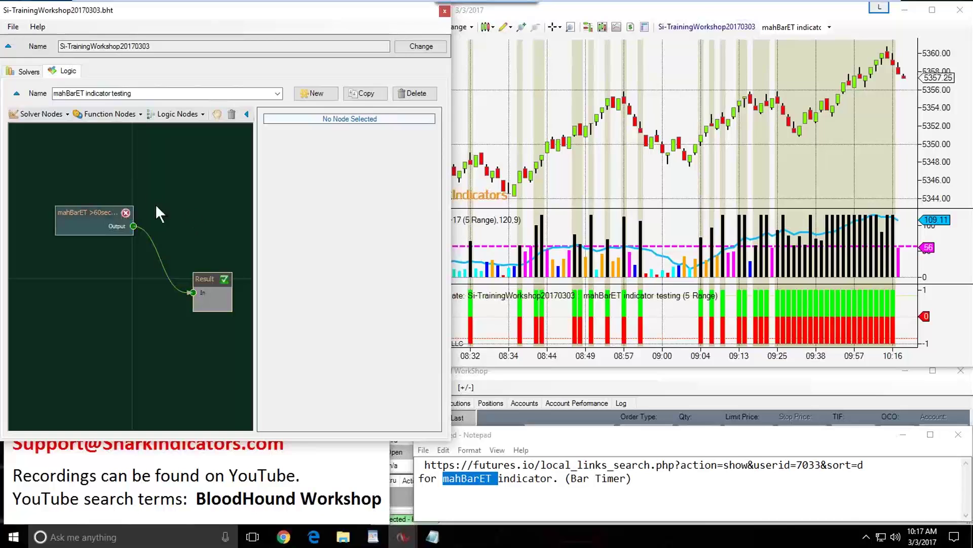
pyautogui.click(53, 114)
pyautogui.moveTo(62, 133)
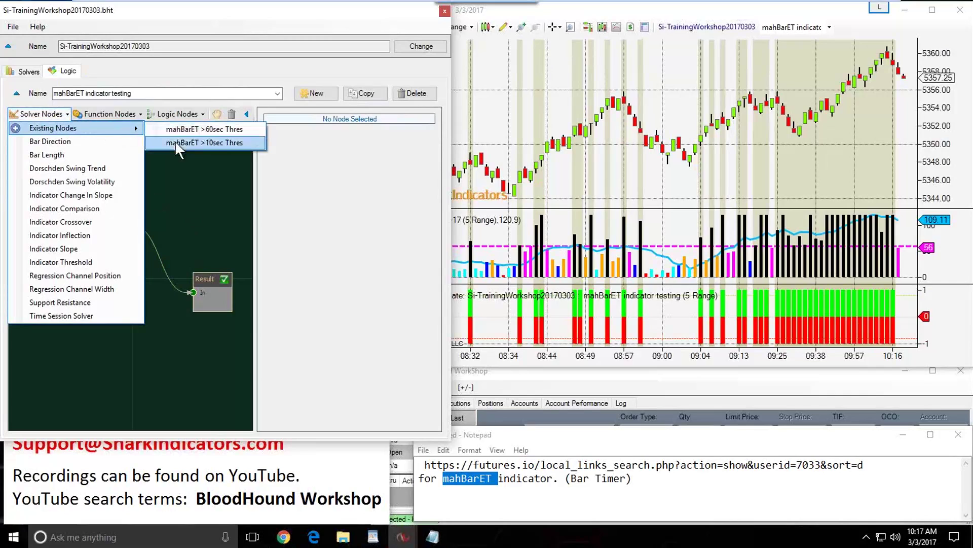
pyautogui.click(208, 142)
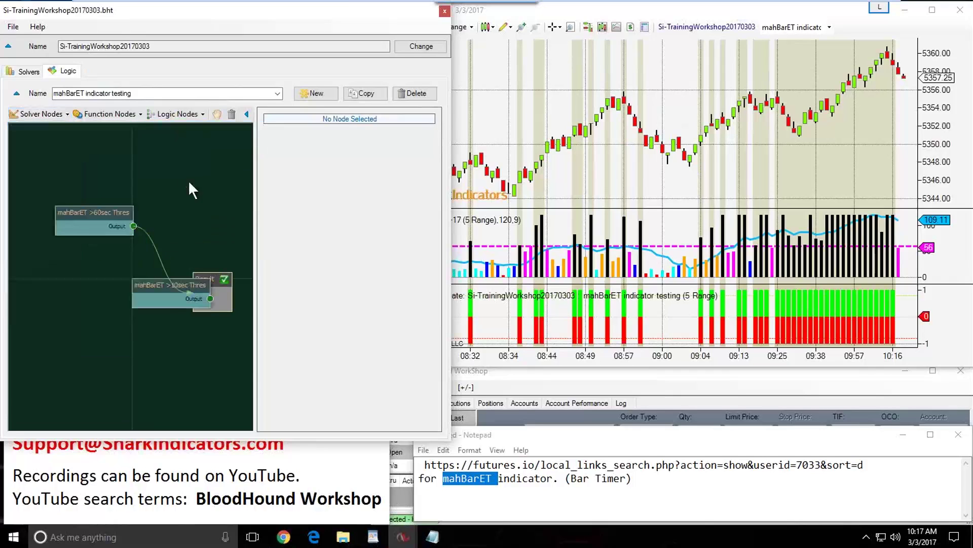
pyautogui.moveTo(149, 285); pyautogui.dragTo(67, 284)
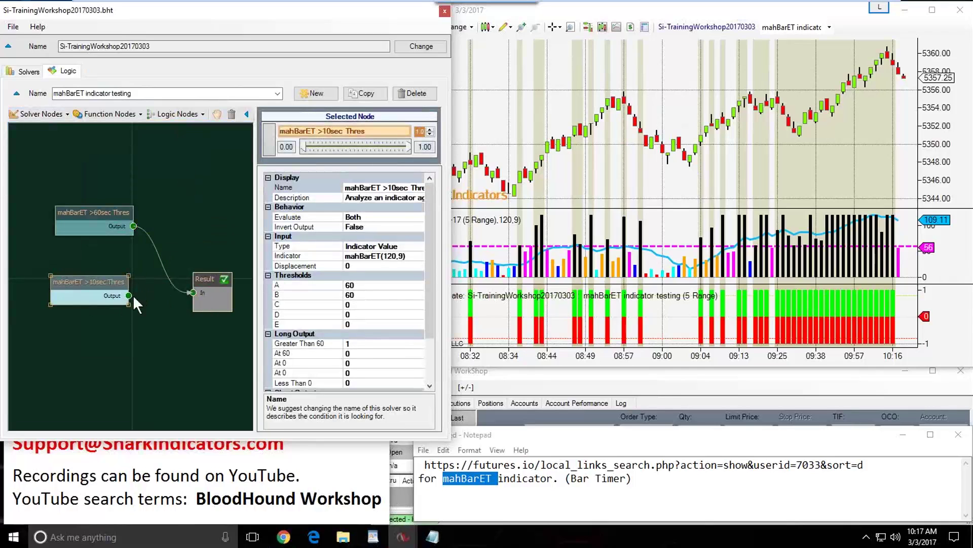
pyautogui.moveTo(129, 295); pyautogui.dragTo(193, 293)
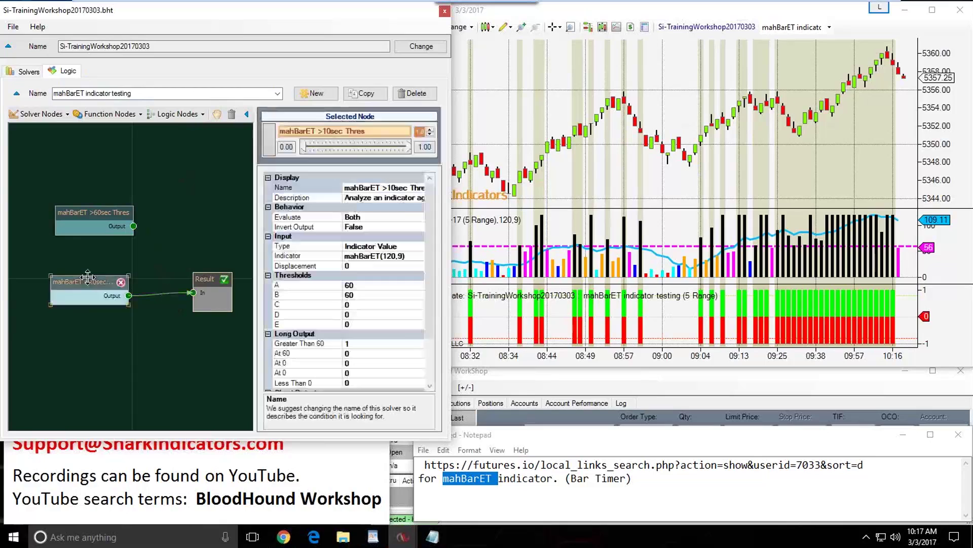
# Rename the new node to "mahBarET <10sec Thres" and make the editor window taller to show all its output settings
pyautogui.click(384, 188)
pyautogui.press('BackSpace')
pyautogui.write('<')
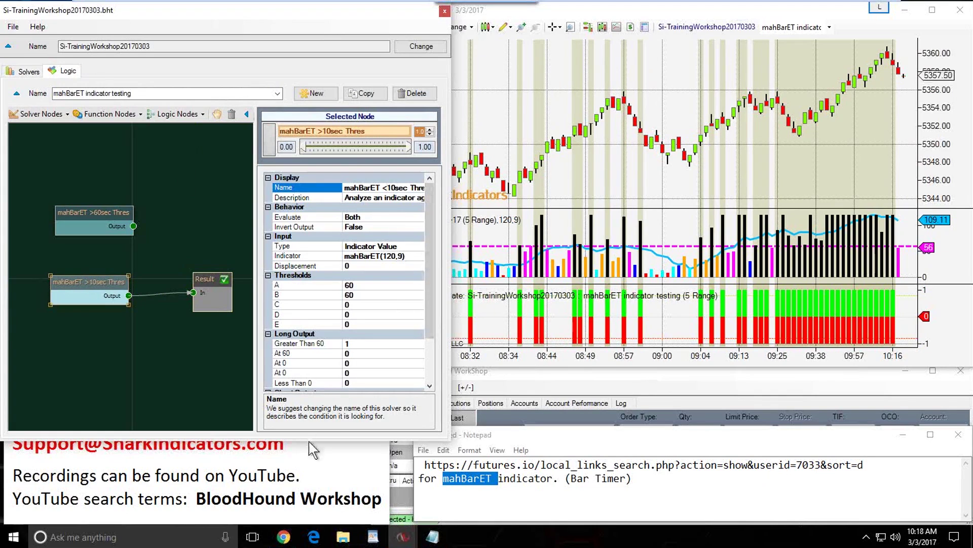
pyautogui.moveTo(309, 441); pyautogui.dragTo(308, 477)
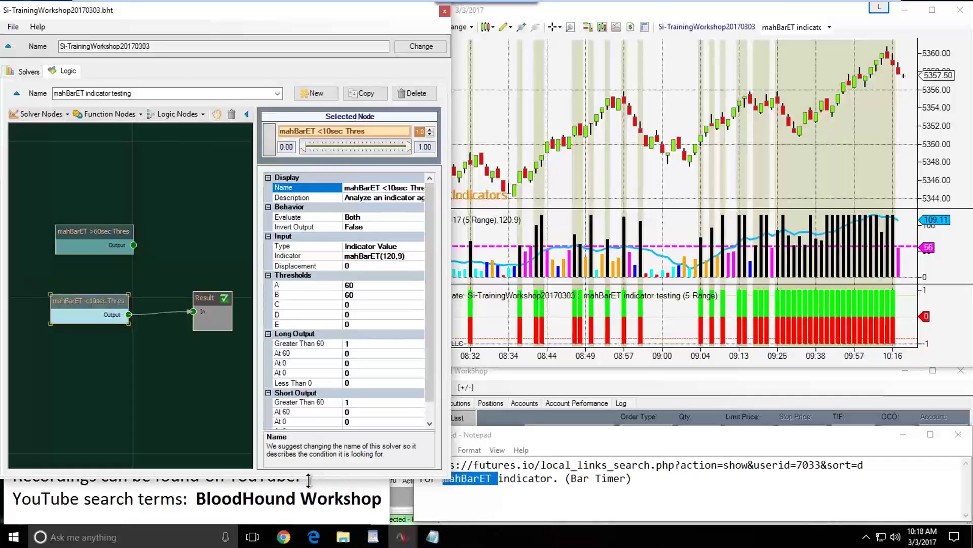
pyautogui.moveTo(308, 479); pyautogui.dragTo(307, 500)
# Set the "mahBarET <10sec Thres" node's threshold A to 11 and threshold B to 10
pyautogui.click(360, 285)
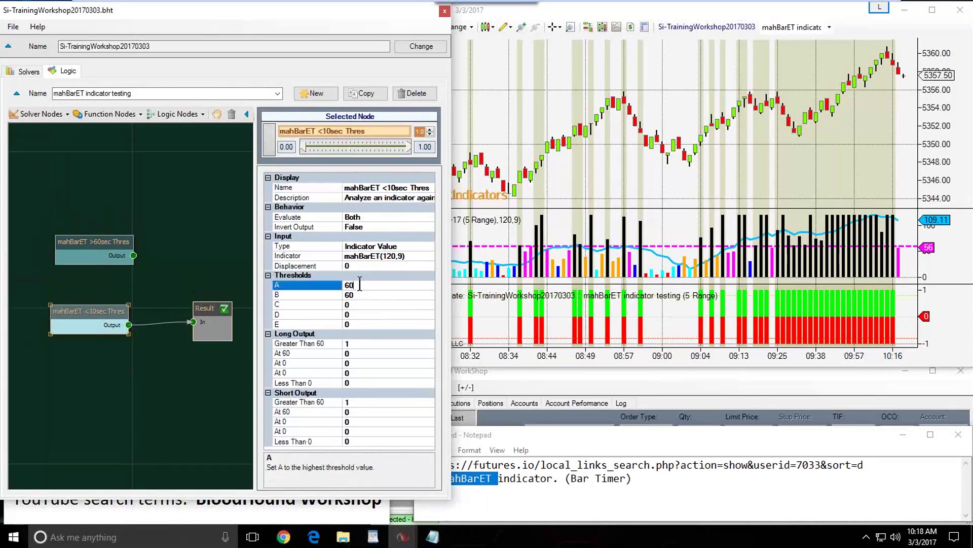
pyautogui.press('BackSpace')
pyautogui.press('BackSpace')
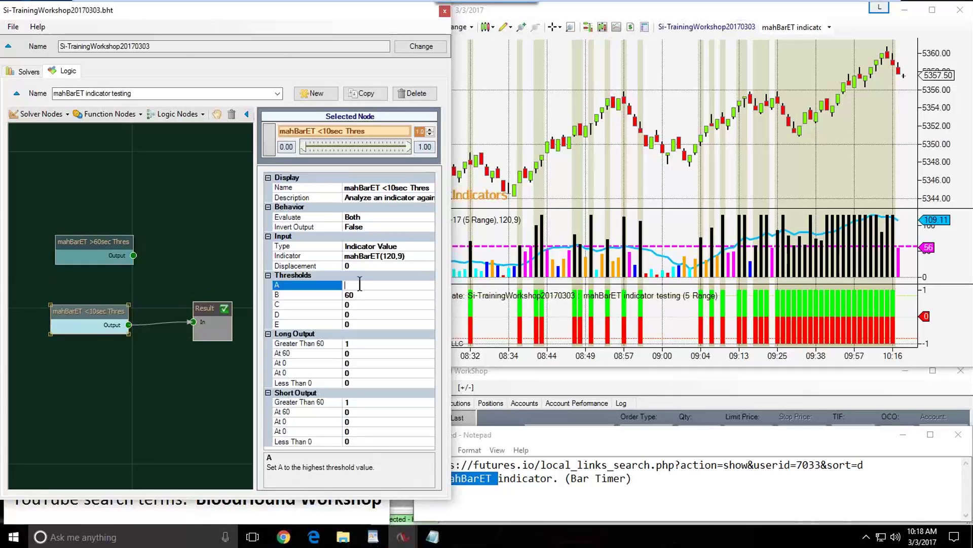
pyautogui.write('11')
pyautogui.click(355, 295)
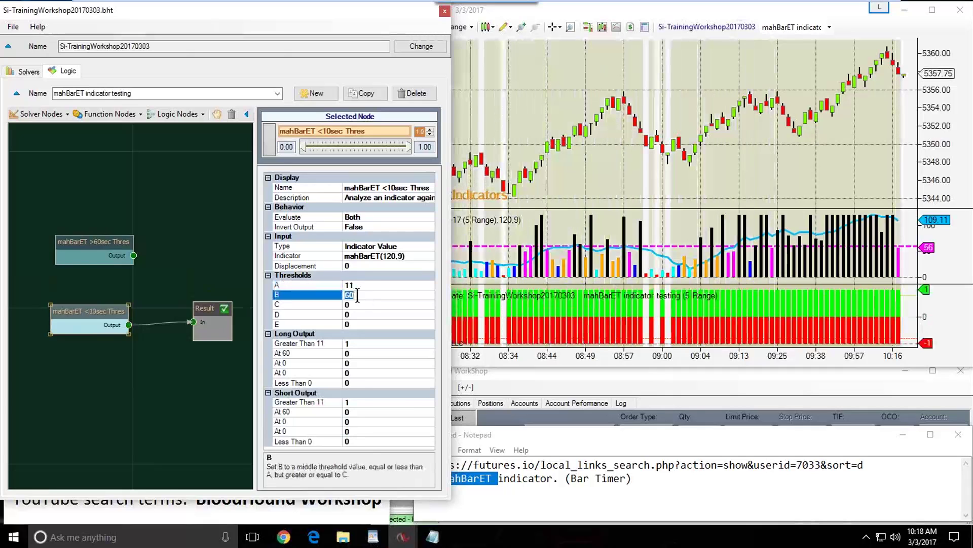
pyautogui.write('10')
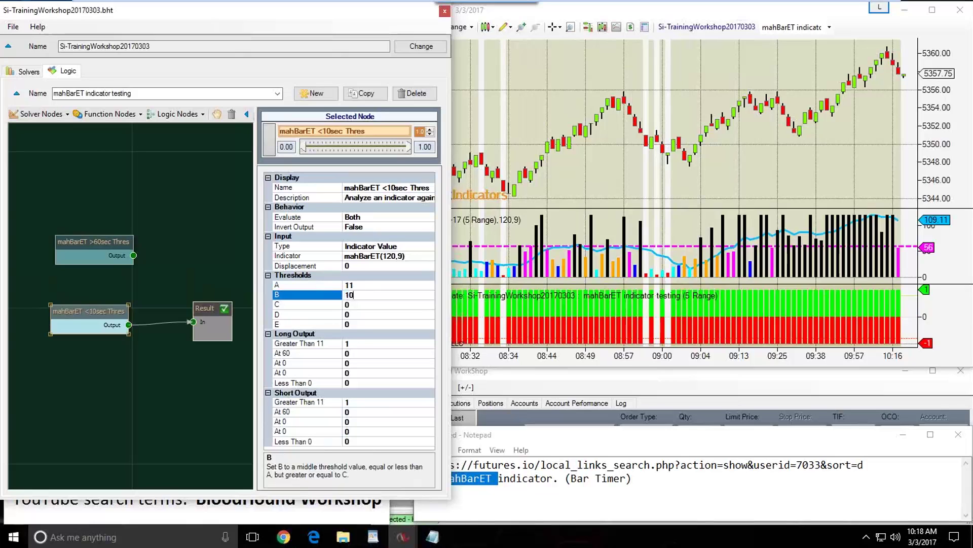
pyautogui.click(357, 305)
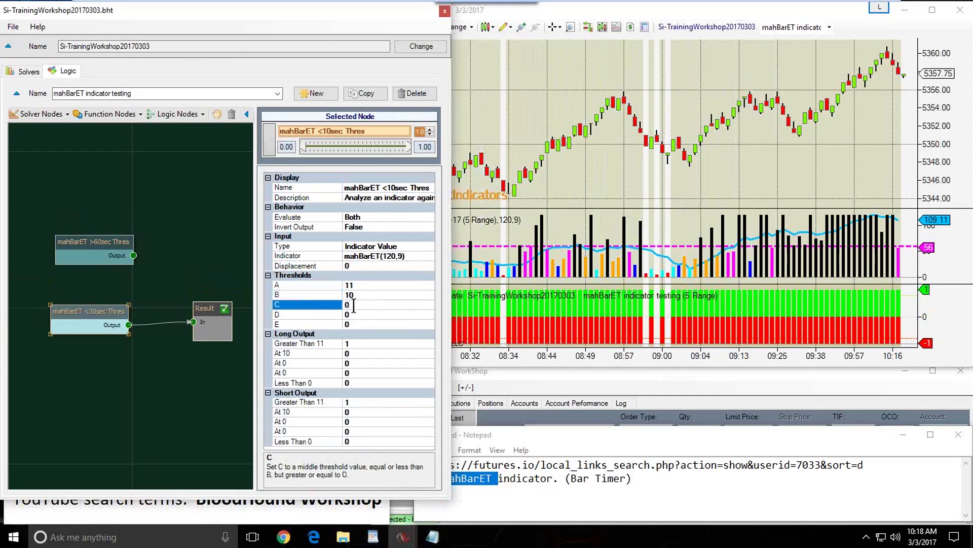
pyautogui.click(355, 295)
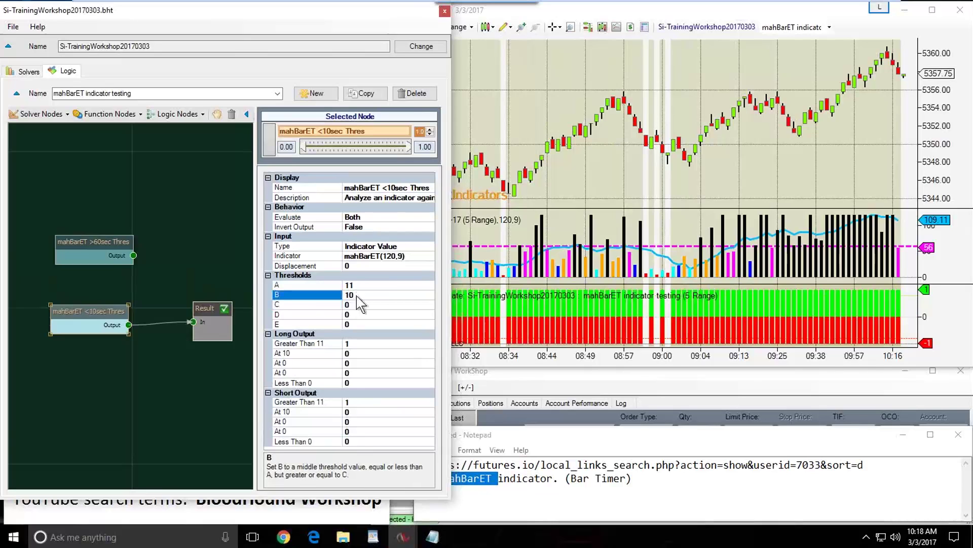
pyautogui.press('Up')
pyautogui.click(302, 297)
pyautogui.click(302, 305)
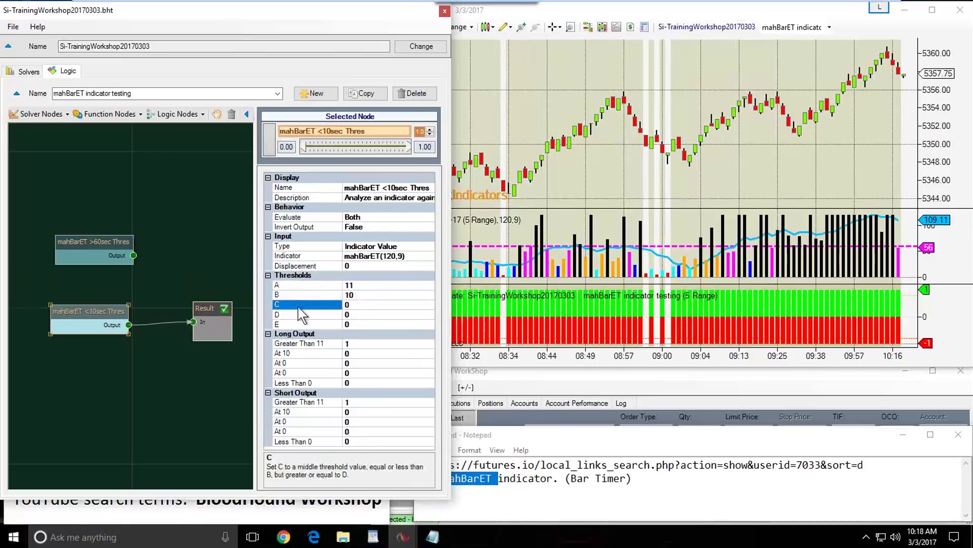
pyautogui.click(301, 294)
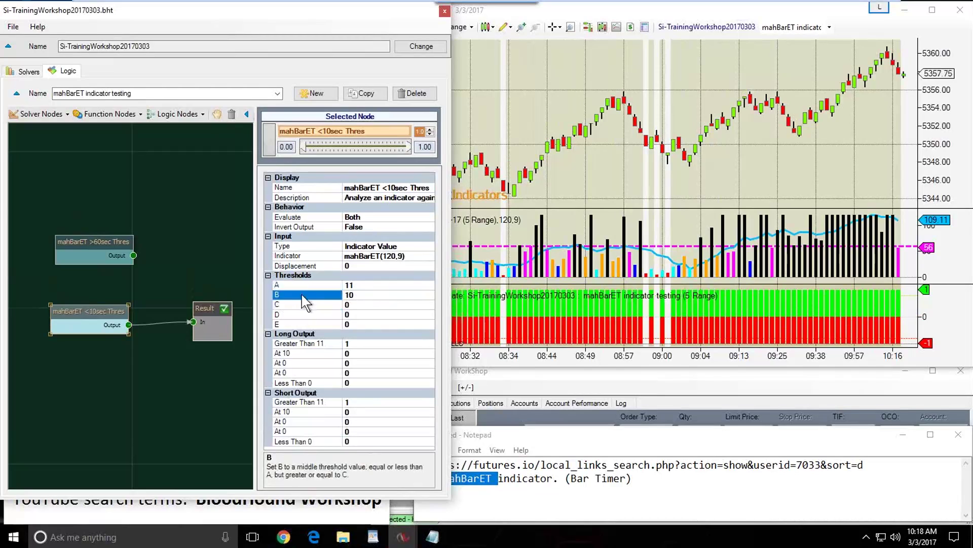
pyautogui.click(302, 305)
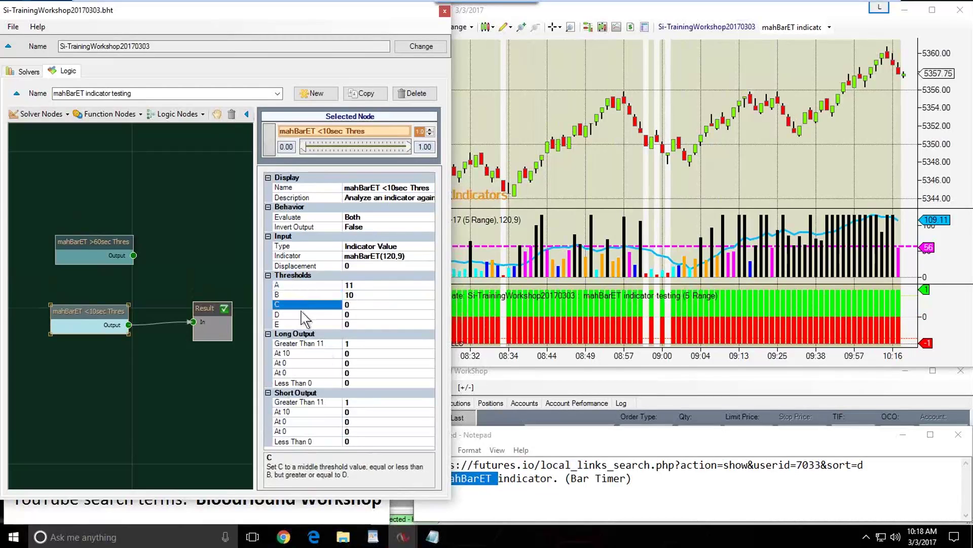
# Set the Greater Than 11 value to 0 for both the long and short outputs
pyautogui.click(306, 345)
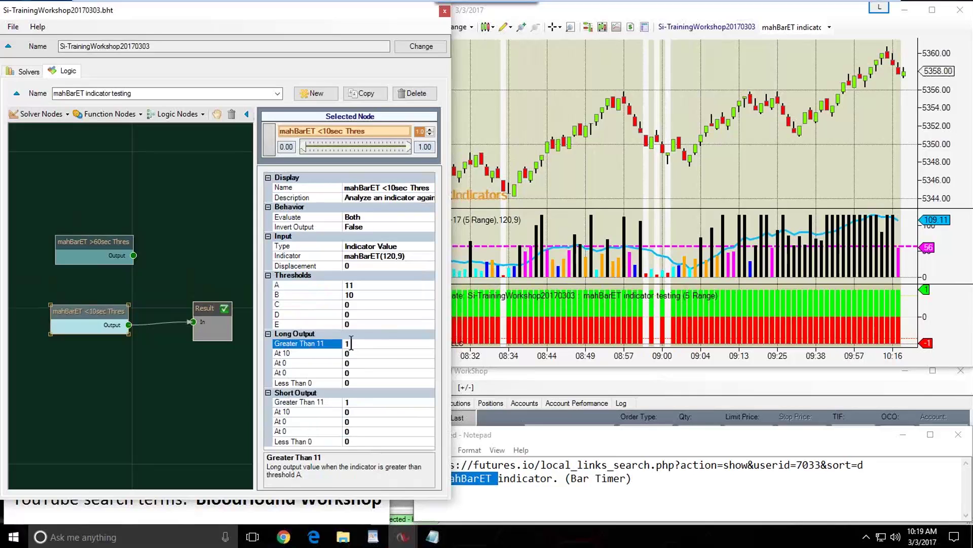
pyautogui.doubleClick(351, 343)
pyautogui.write('0')
pyautogui.click(354, 403)
pyautogui.doubleClick(347, 402)
pyautogui.write('0')
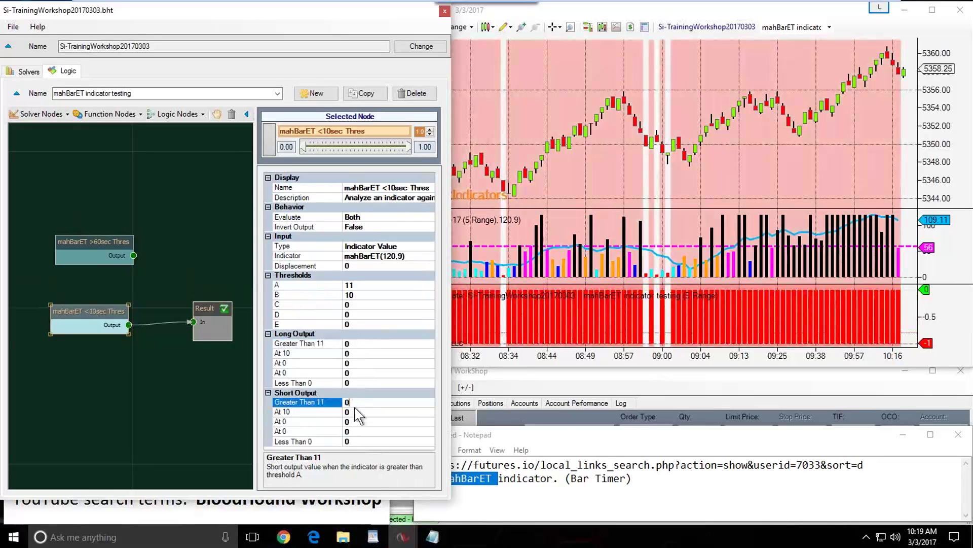
# Set the long output's At 10 and threshold C At 0 values to 1, and check the signals on the chart
pyautogui.click(359, 353)
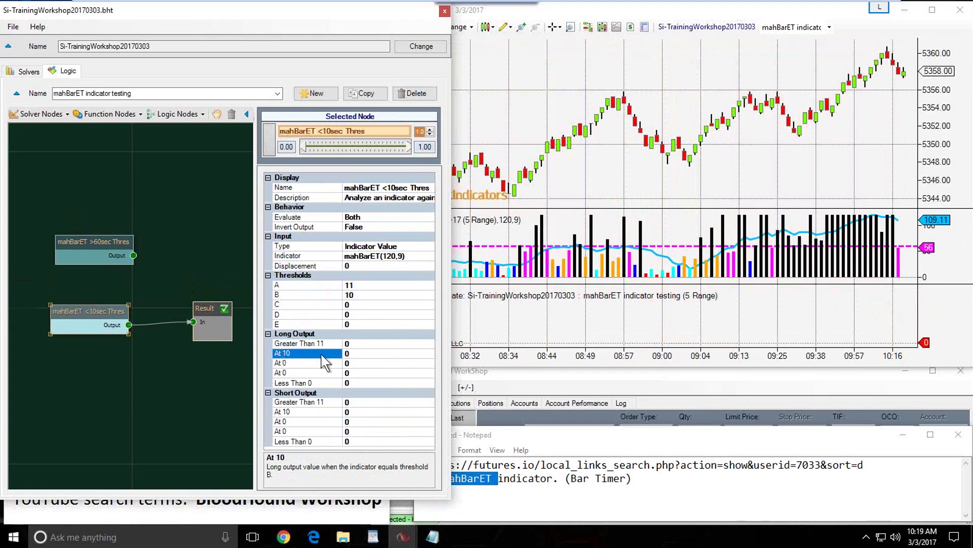
pyautogui.write('1')
pyautogui.click(353, 363)
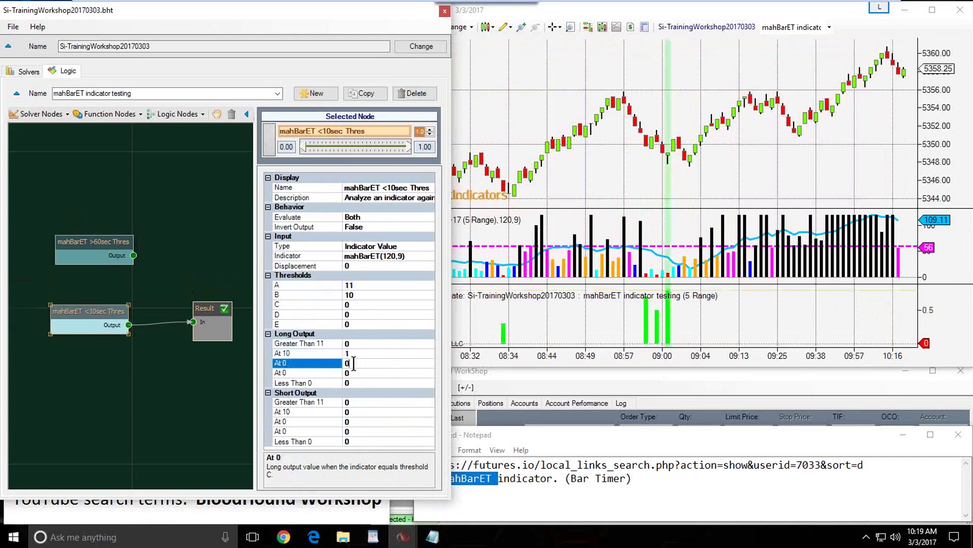
pyautogui.write('1')
pyautogui.click(359, 356)
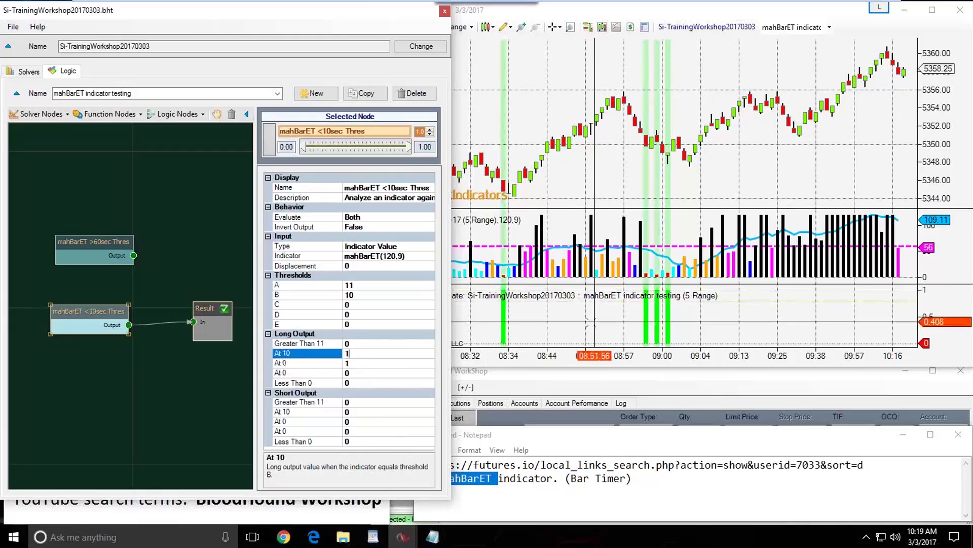
pyautogui.click(571, 317)
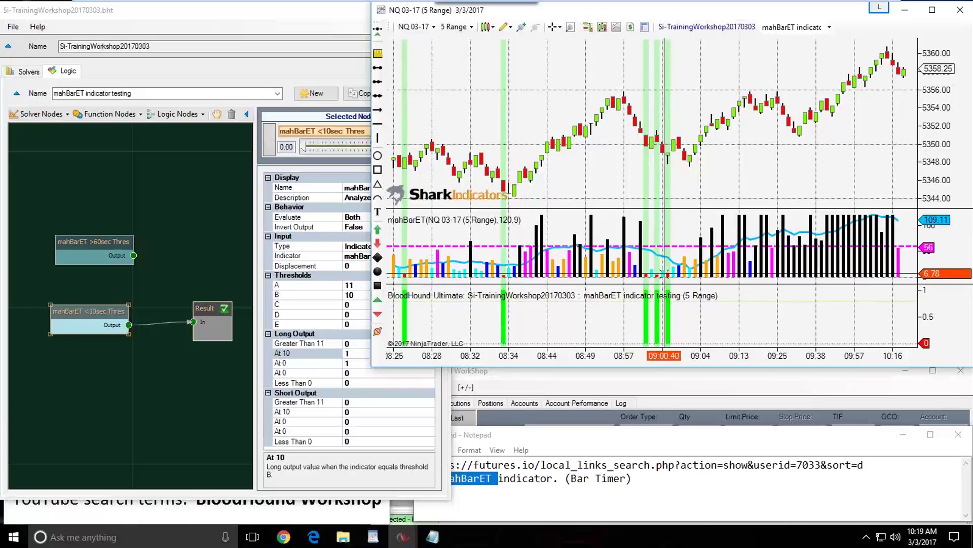
# Set the short output's At 10 and threshold C At 0 values to 1
pyautogui.click(353, 411)
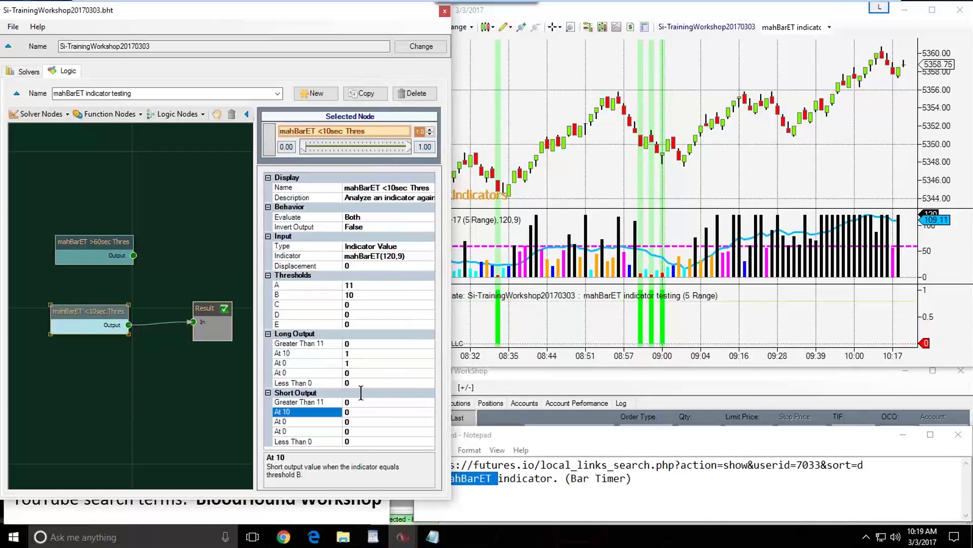
pyautogui.write('1')
pyautogui.press('Down')
pyautogui.write('1')
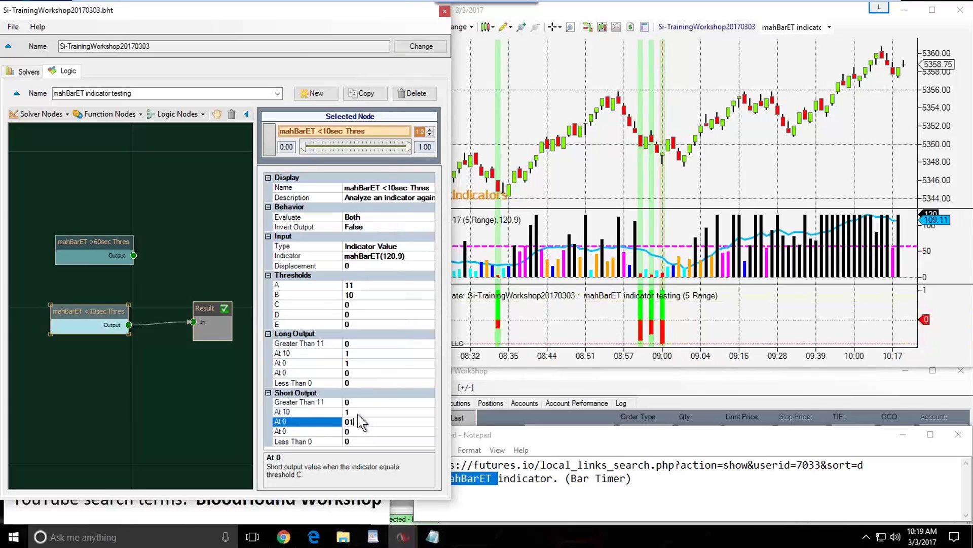
pyautogui.click(357, 412)
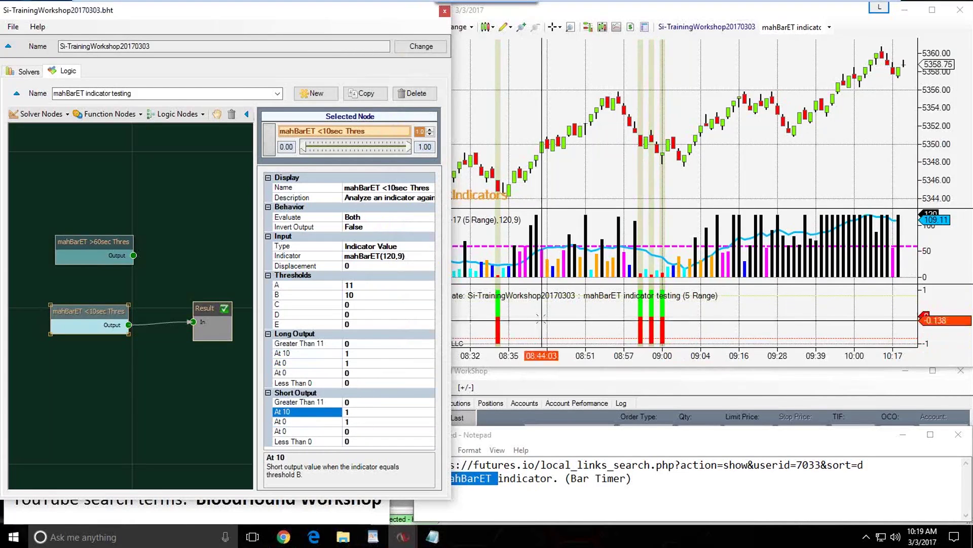
# Group the two threshold nodes closer together, then add an Indicator Slope solver node below them and connect its output to Result
pyautogui.click(533, 330)
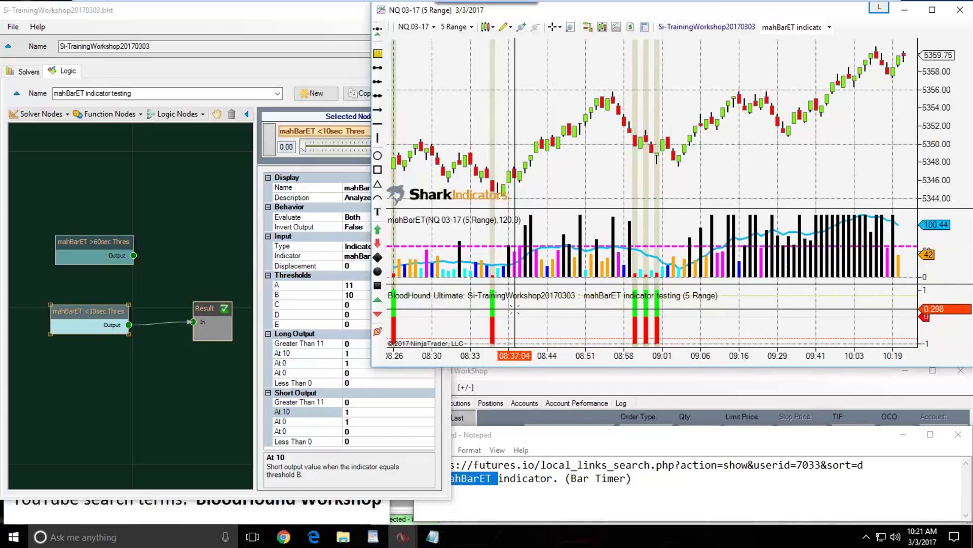
pyautogui.moveTo(90, 316)
pyautogui.mouseDown()
pyautogui.moveTo(57, 304)
pyautogui.moveTo(88, 309)
pyautogui.mouseUp()
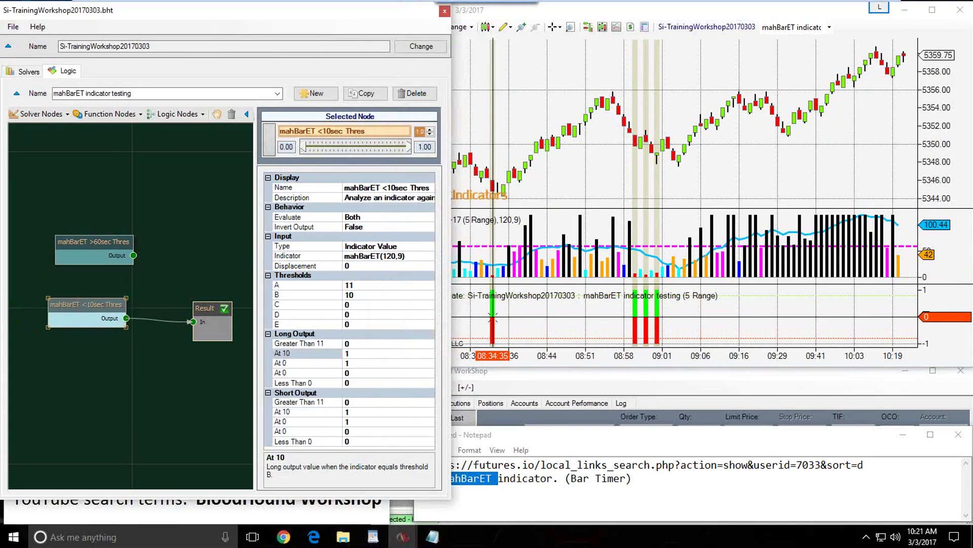
pyautogui.click(524, 312)
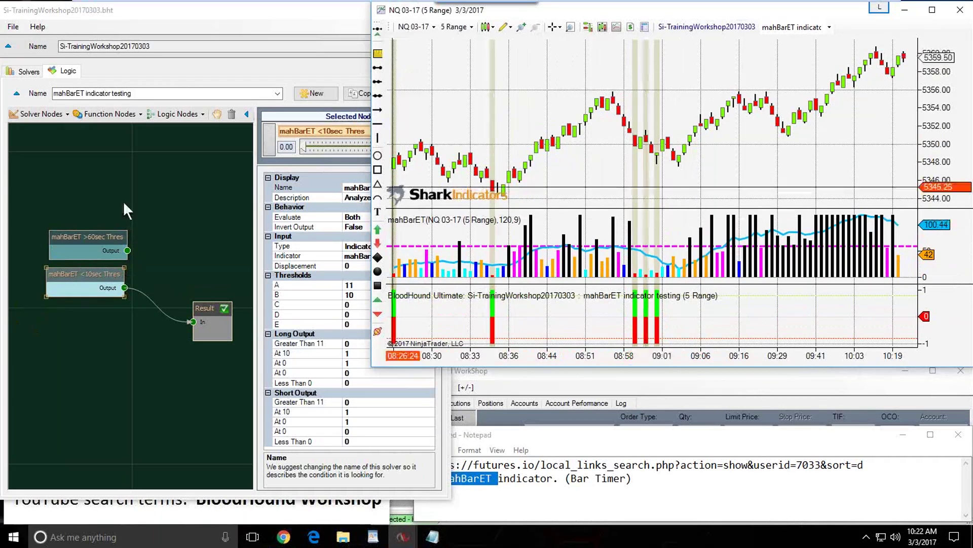
pyautogui.click(40, 113)
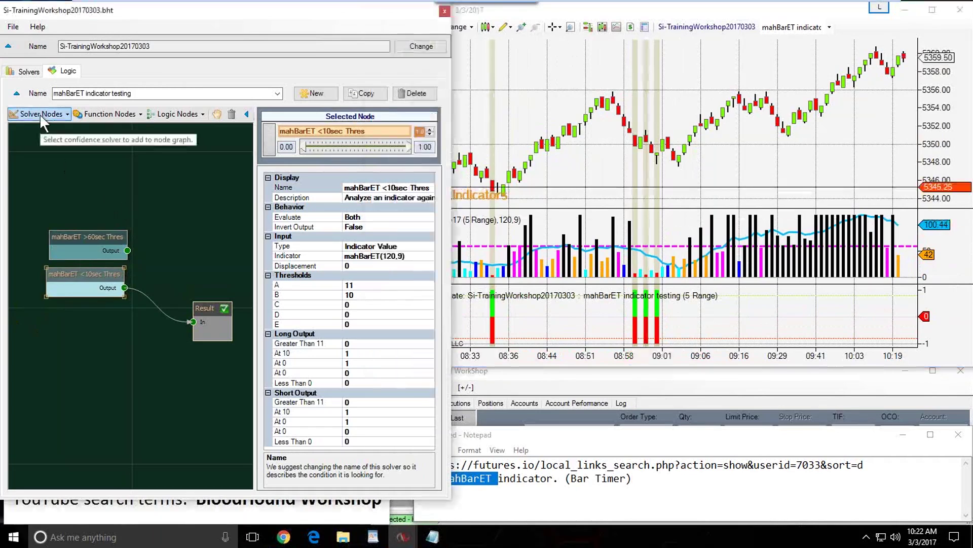
pyautogui.click(40, 114)
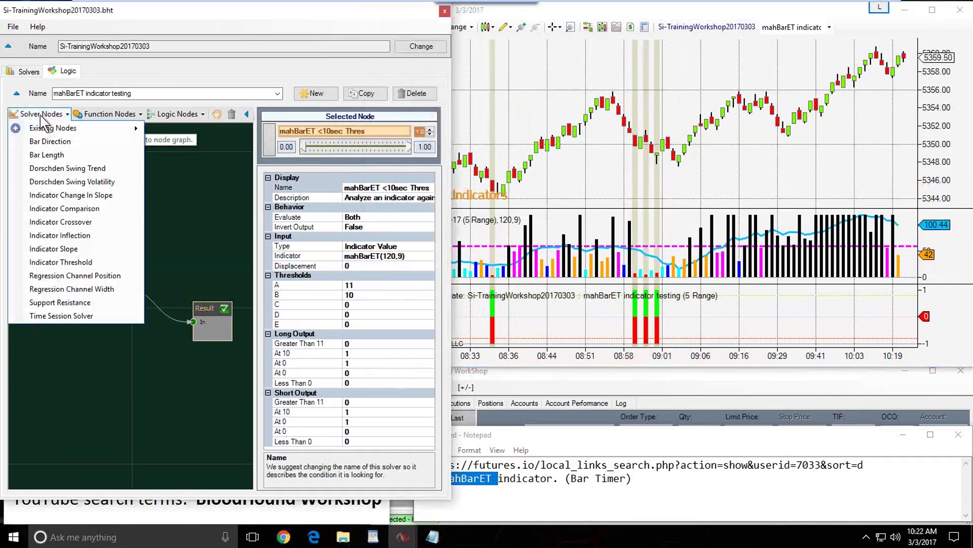
pyautogui.click(51, 249)
pyautogui.moveTo(147, 317)
pyautogui.mouseDown()
pyautogui.moveTo(78, 333)
pyautogui.moveTo(193, 322)
pyautogui.mouseUp()
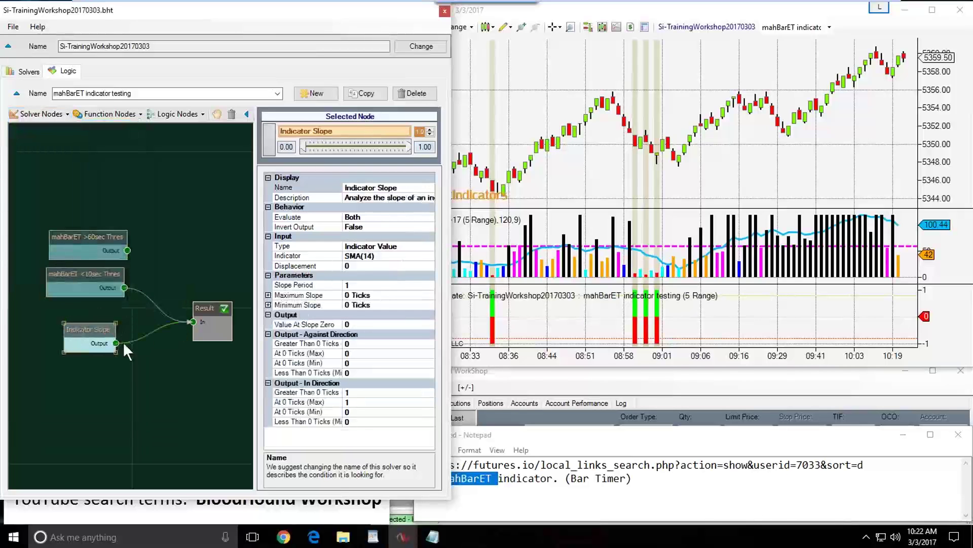
# Rename the Indicator Slope node to "mahBarET Time Incr Slope" and align it below the two threshold nodes
pyautogui.click(376, 188)
pyautogui.moveTo(376, 187); pyautogui.dragTo(339, 193)
pyautogui.write('mahBarET')
pyautogui.write('Time')
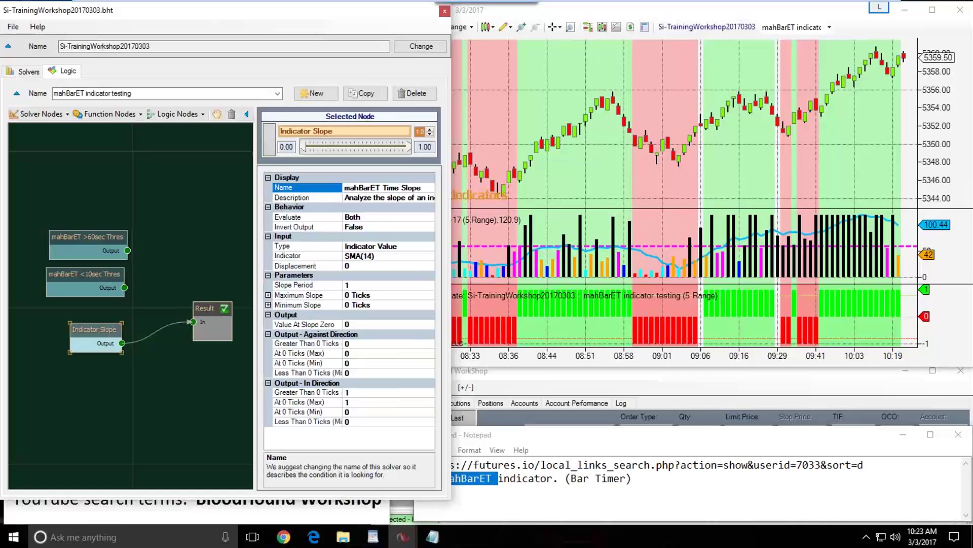
pyautogui.write(' Incr')
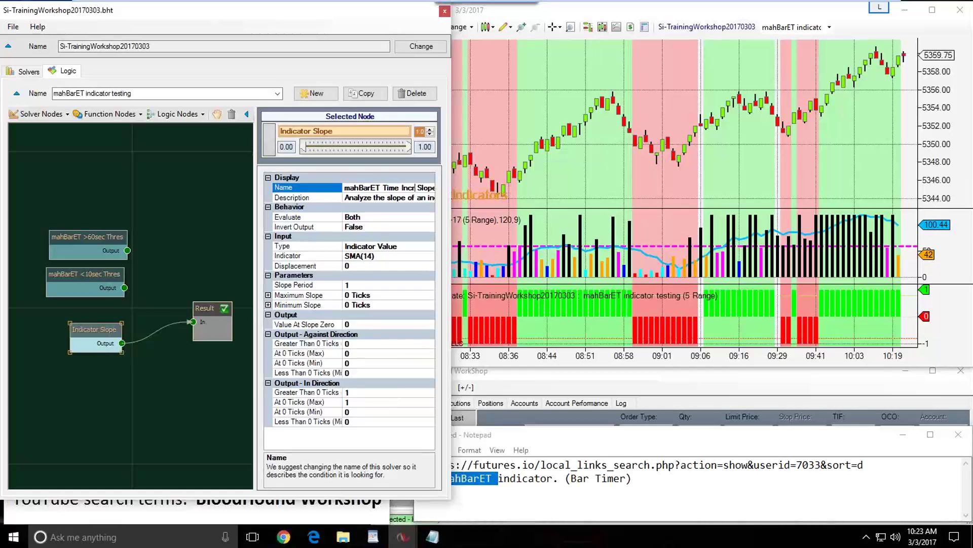
pyautogui.moveTo(95, 329); pyautogui.dragTo(68, 323)
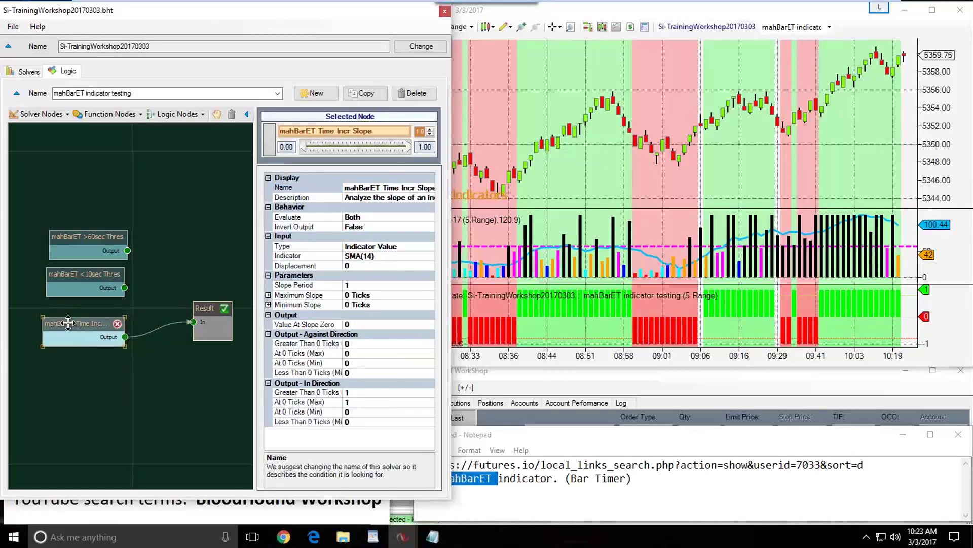
# Replace the slope node's SMA(14) input with the mahBarET indicator
pyautogui.click(378, 256)
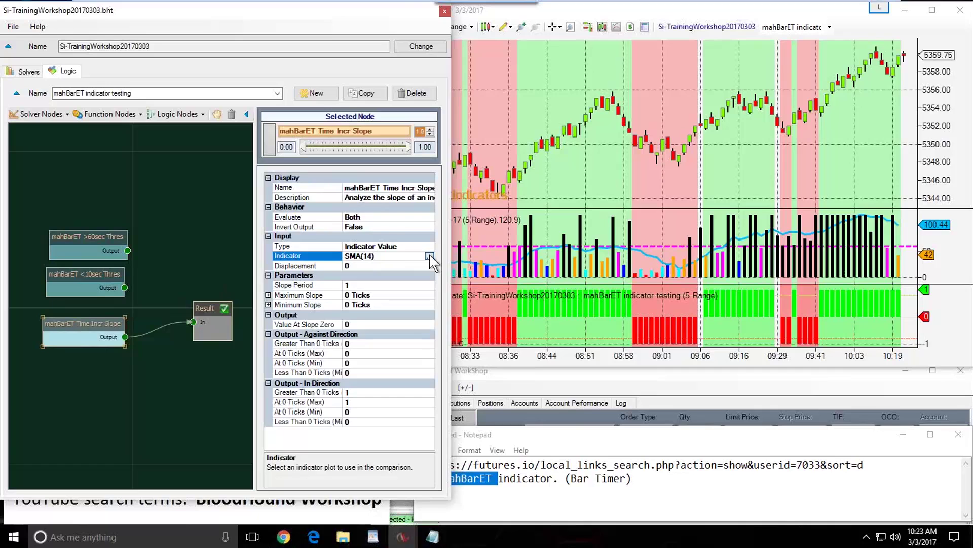
pyautogui.click(429, 255)
pyautogui.click(140, 267)
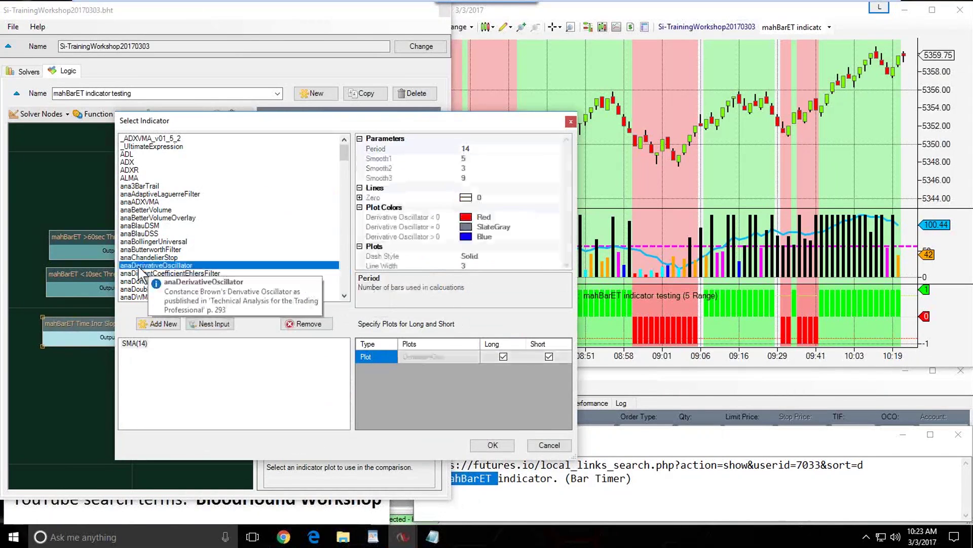
pyautogui.press('m')
pyautogui.press('m')
pyautogui.press('m')
pyautogui.press('m')
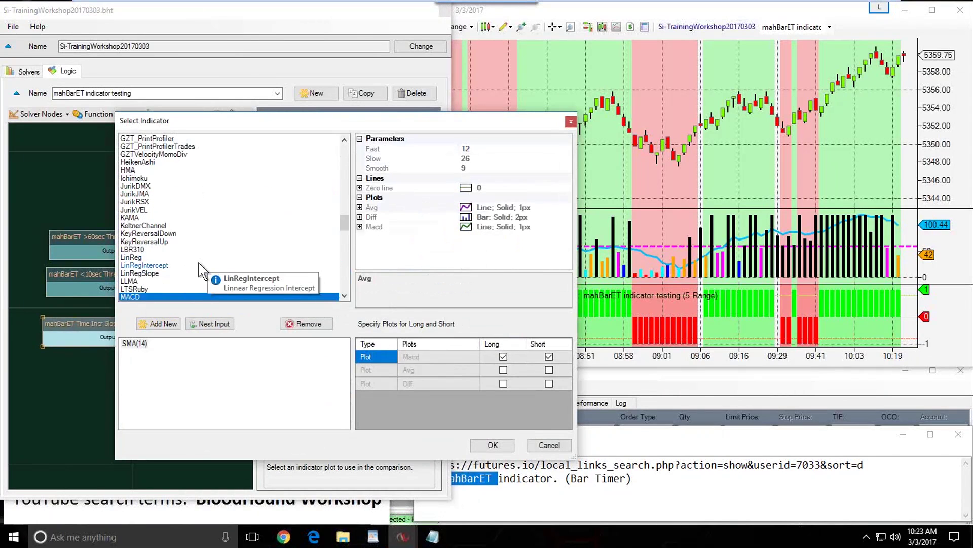
pyautogui.click(173, 289)
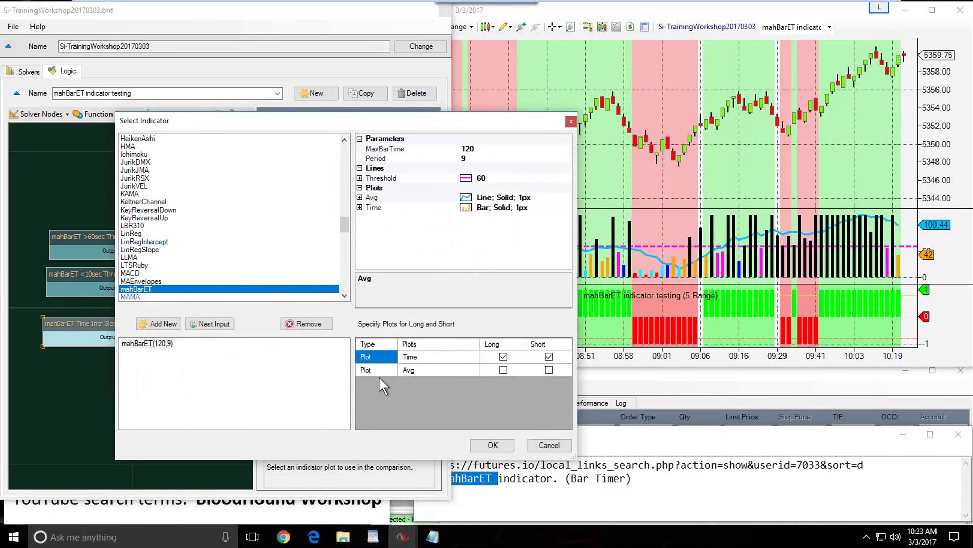
pyautogui.click(151, 359)
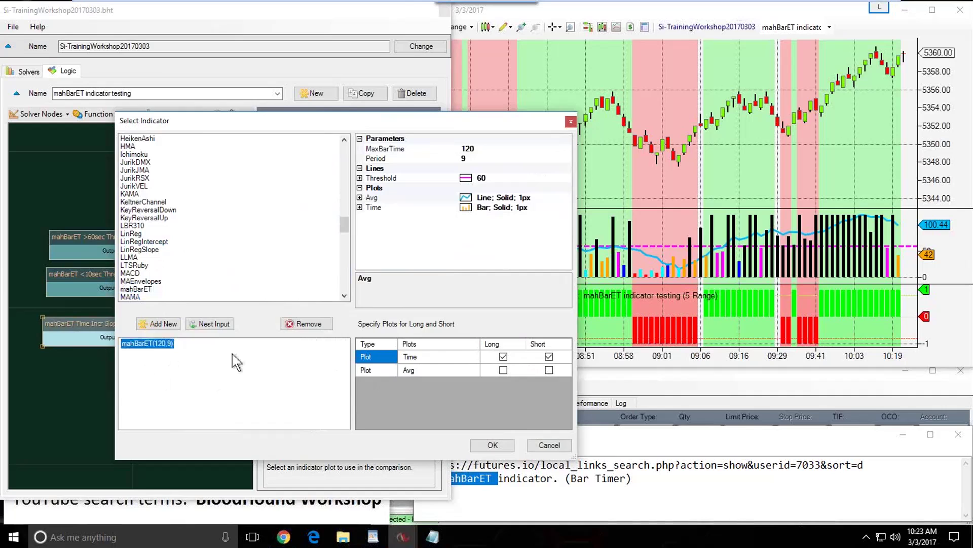
# Use mahBarET's Avg plot for both long and short, keeping MaxBarTime 120 and Period 9, and accept the indicator selection
pyautogui.click(436, 149)
pyautogui.click(405, 160)
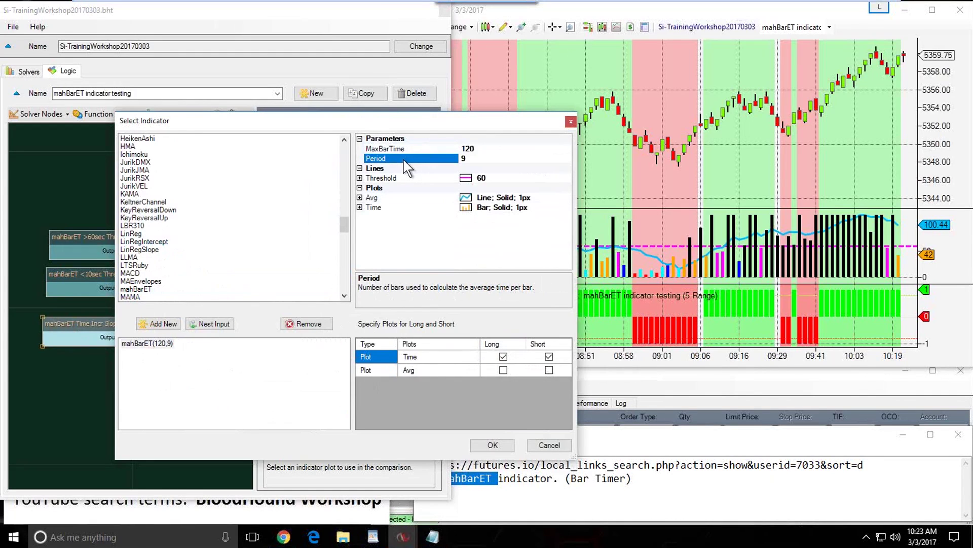
pyautogui.click(411, 371)
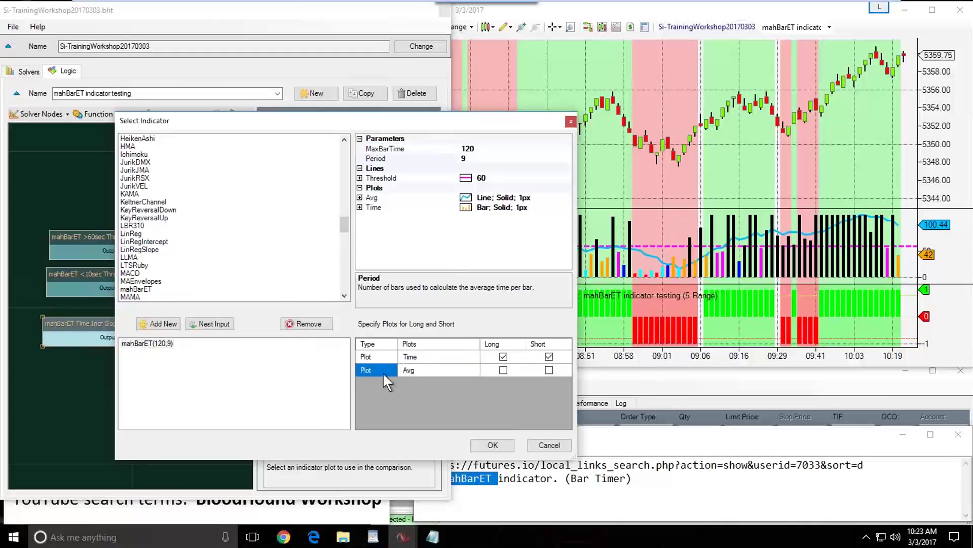
pyautogui.click(504, 370)
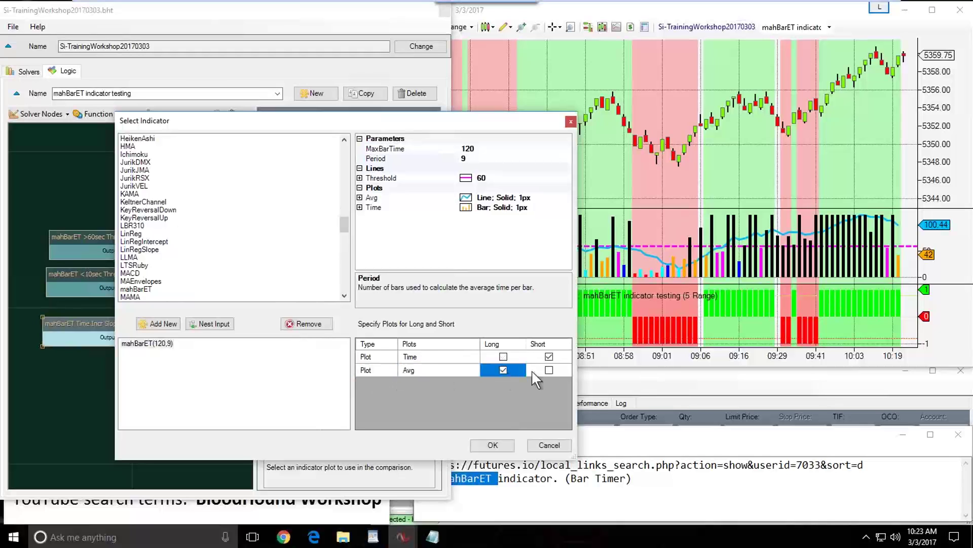
pyautogui.click(549, 369)
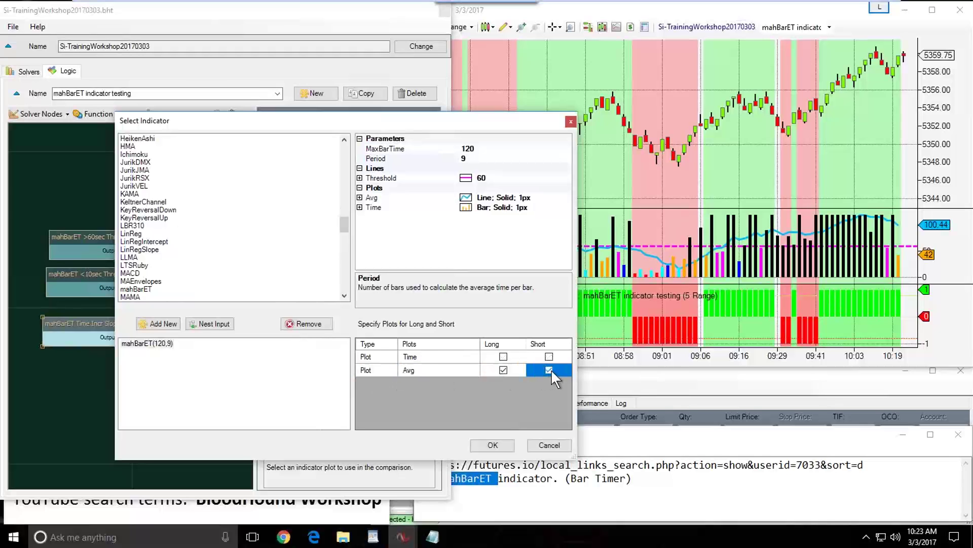
pyautogui.click(419, 373)
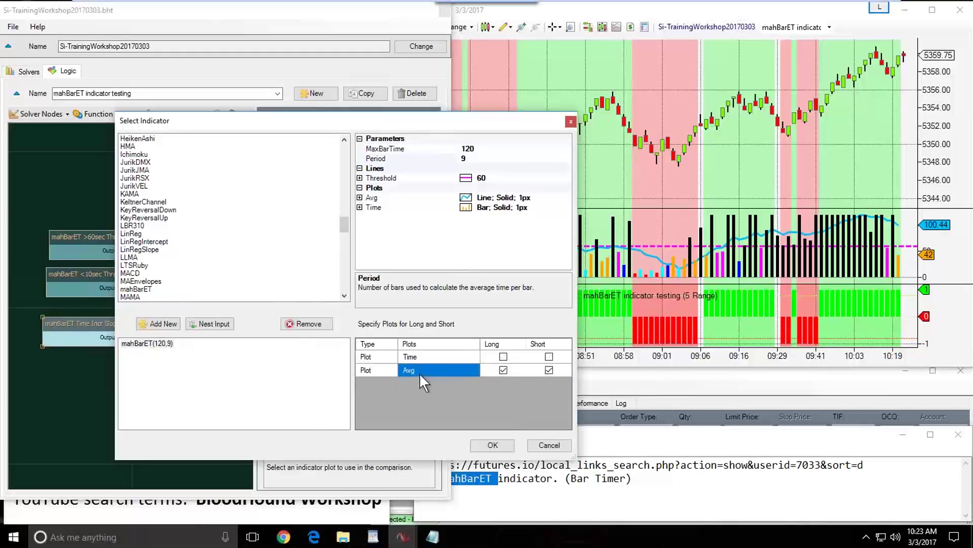
pyautogui.click(489, 444)
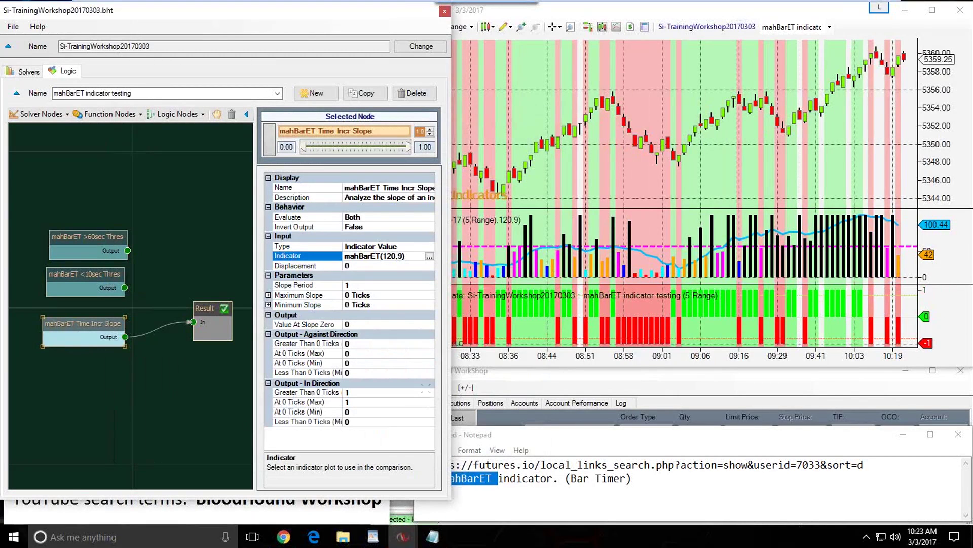
# Compare the slope signals with the average line on the chart, then limit the slope node's evaluation to Long Only
pyautogui.click(700, 181)
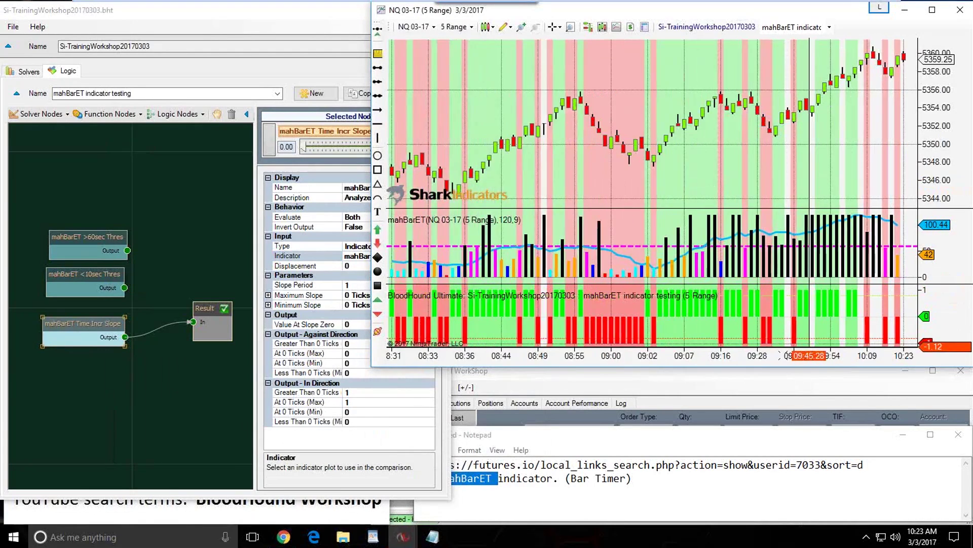
pyautogui.scroll(3, 810, 193)
pyautogui.moveTo(573, 177); pyautogui.dragTo(730, 182)
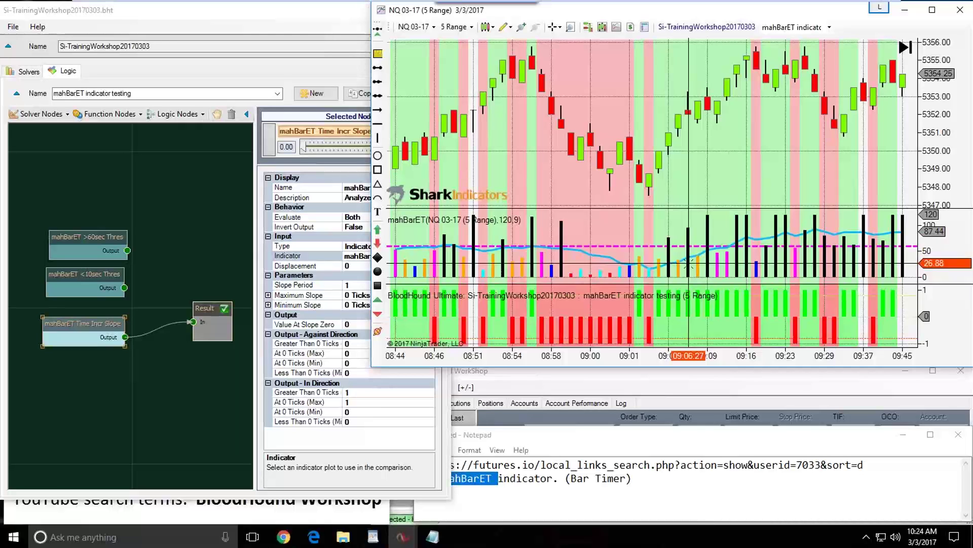
pyautogui.click(95, 325)
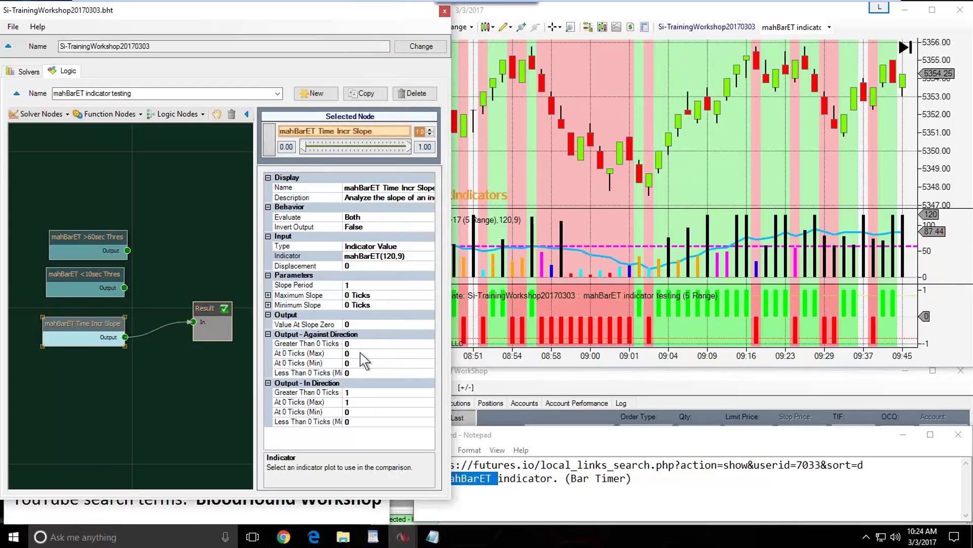
pyautogui.click(368, 217)
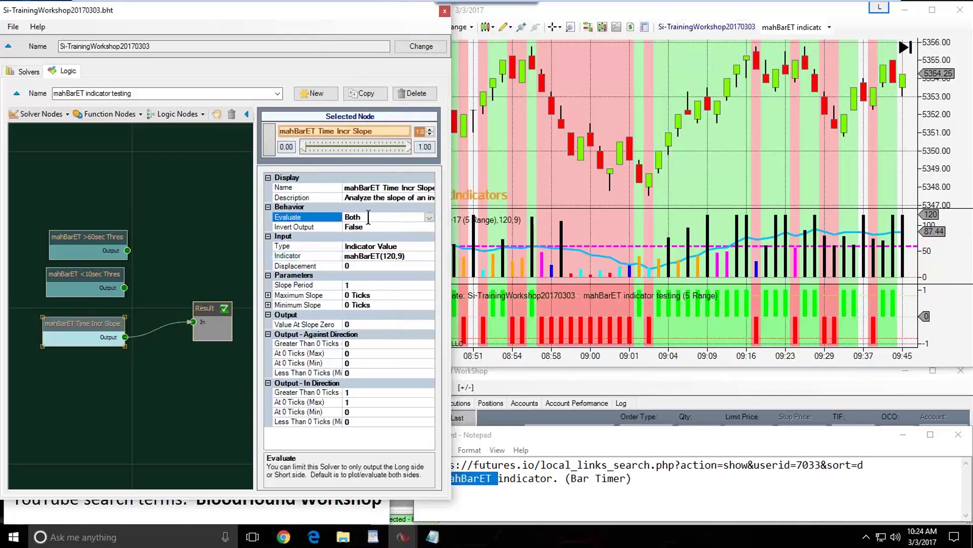
pyautogui.click(429, 217)
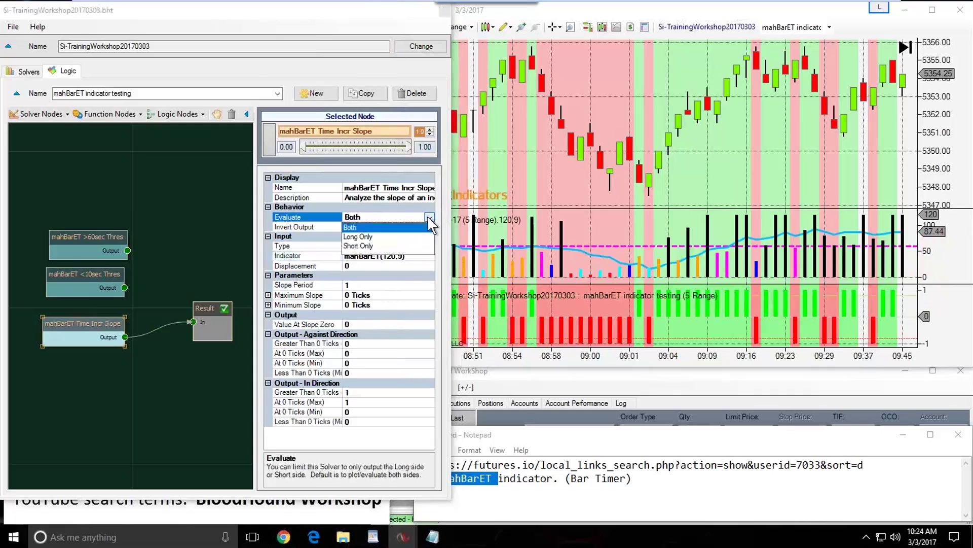
pyautogui.click(356, 237)
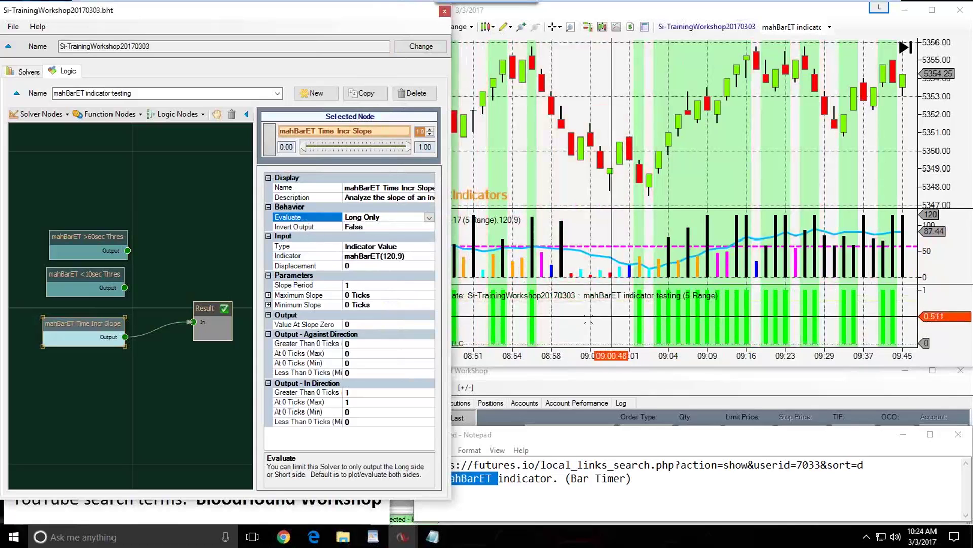
# Examine the long-only slope signals against the mahBarET average line on earlier bars of the NQ chart
pyautogui.click(616, 321)
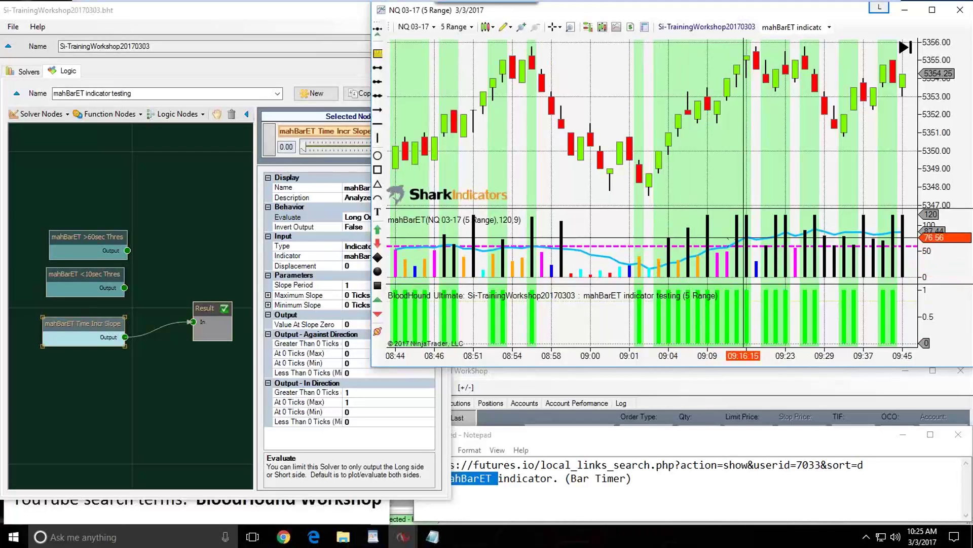
pyautogui.moveTo(81, 327); pyautogui.dragTo(77, 325)
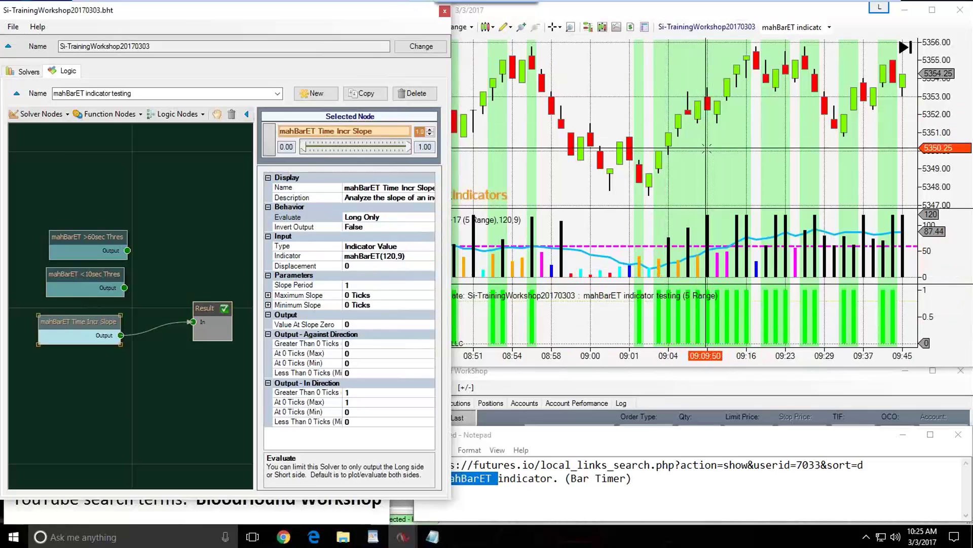
pyautogui.click(720, 213)
pyautogui.scroll(15, 734, 160)
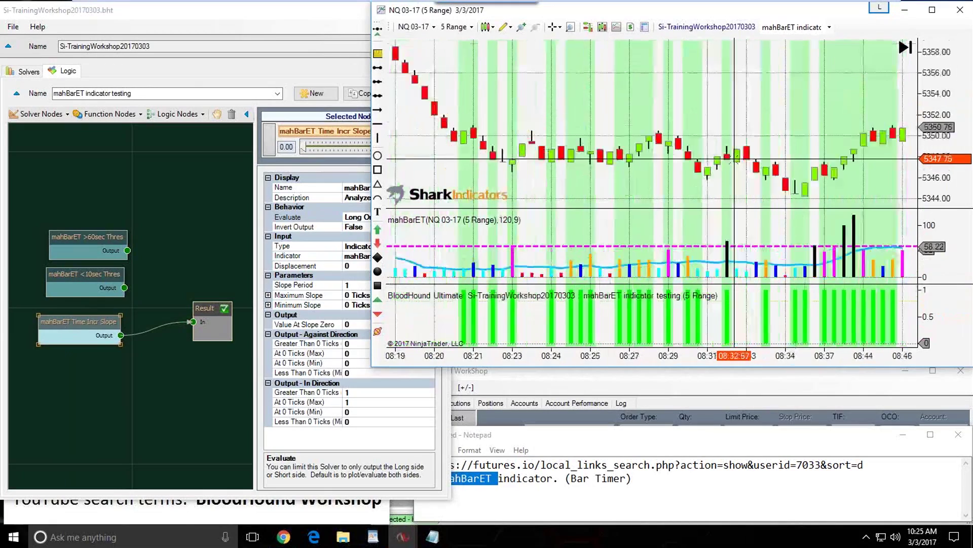
pyautogui.scroll(8, 735, 160)
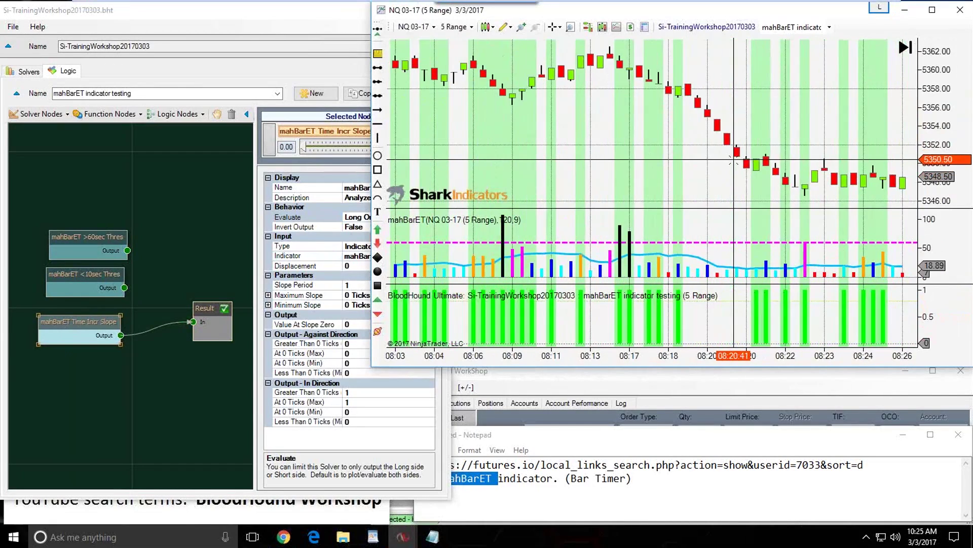
pyautogui.scroll(-3, 733, 160)
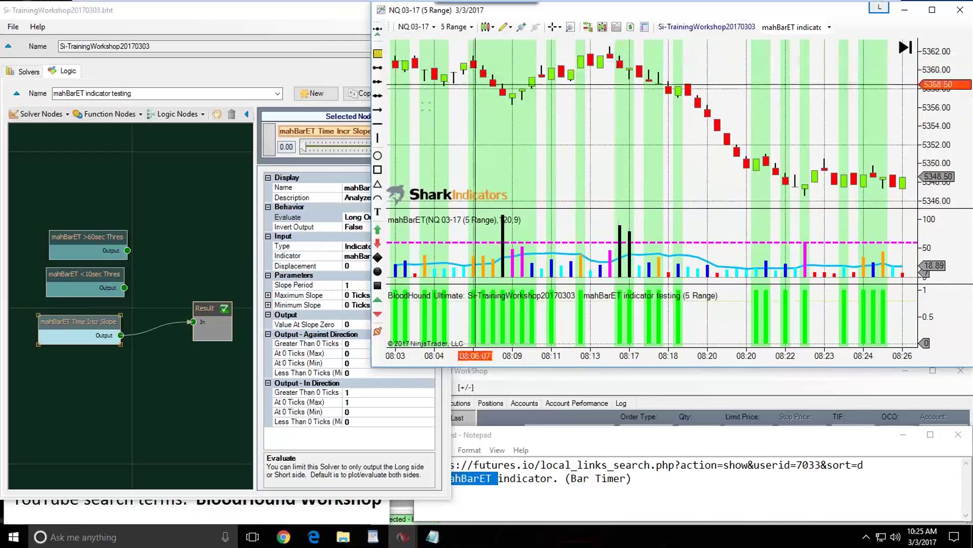
# Draw an arrow line along the price drop from about 5360 at 08:14 to about 5347 near 08:20, and color it Indigo
pyautogui.click(378, 110)
pyautogui.click(610, 70)
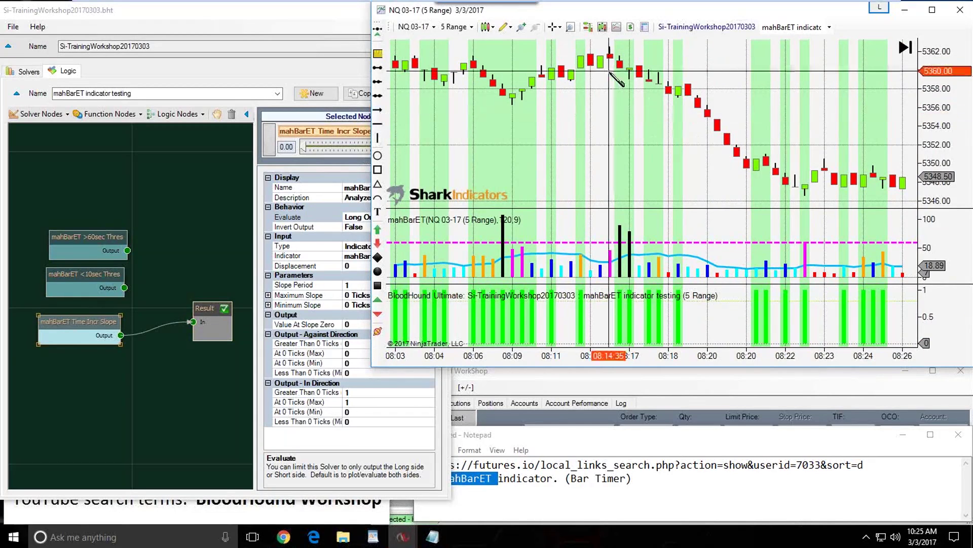
pyautogui.doubleClick(719, 159)
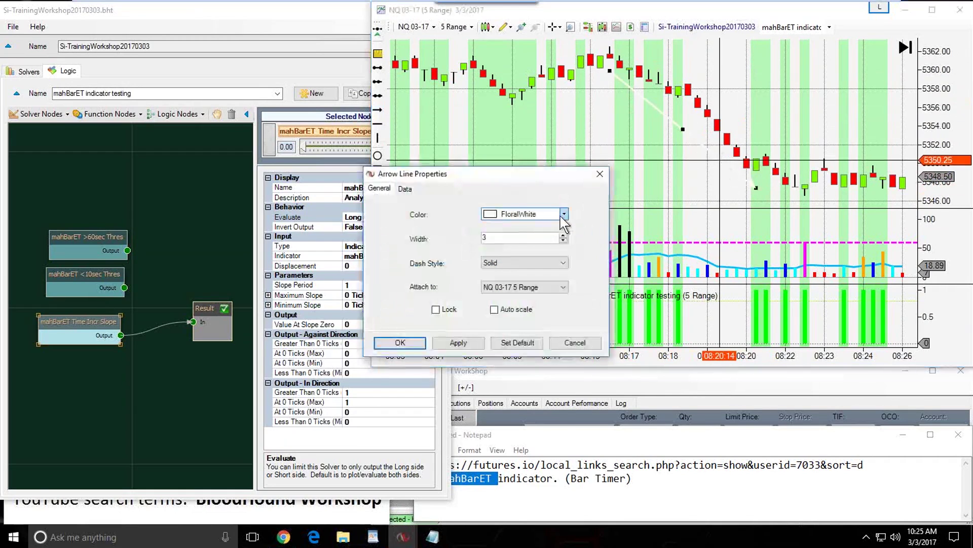
pyautogui.click(563, 214)
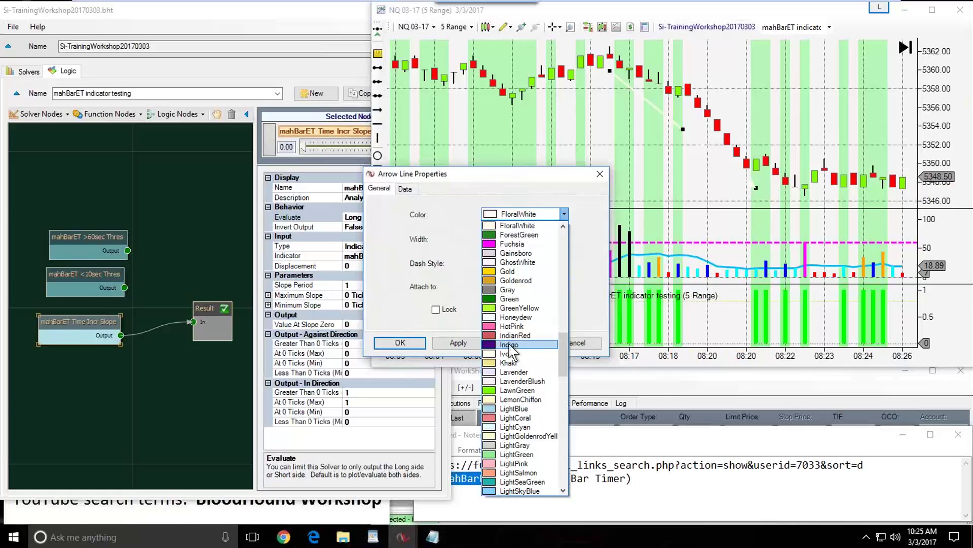
pyautogui.click(510, 345)
pyautogui.click(458, 343)
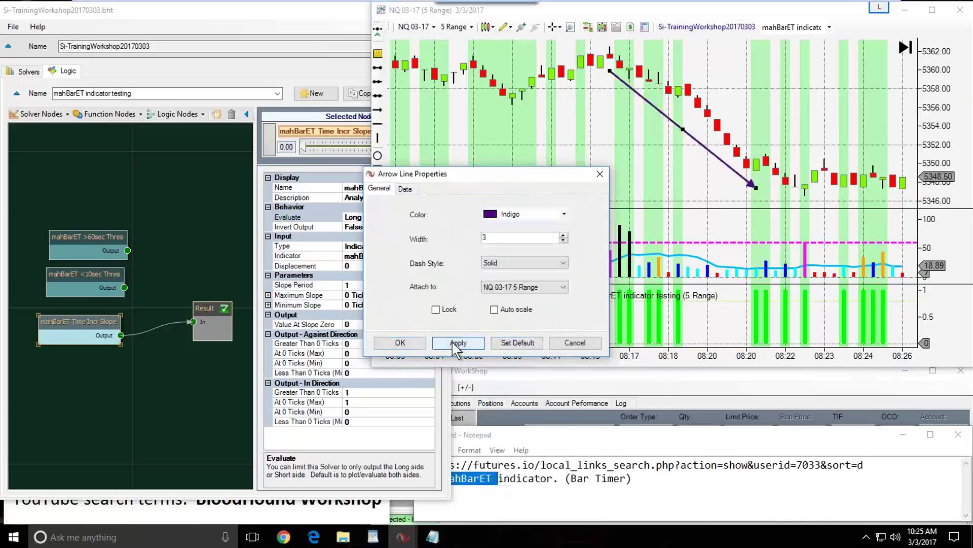
# Accept the arrow line's properties and delete the arrow from the NQ chart
pyautogui.click(414, 344)
pyautogui.moveTo(666, 116)
pyautogui.mouseDown()
pyautogui.moveTo(656, 108)
pyautogui.moveTo(666, 112)
pyautogui.mouseUp()
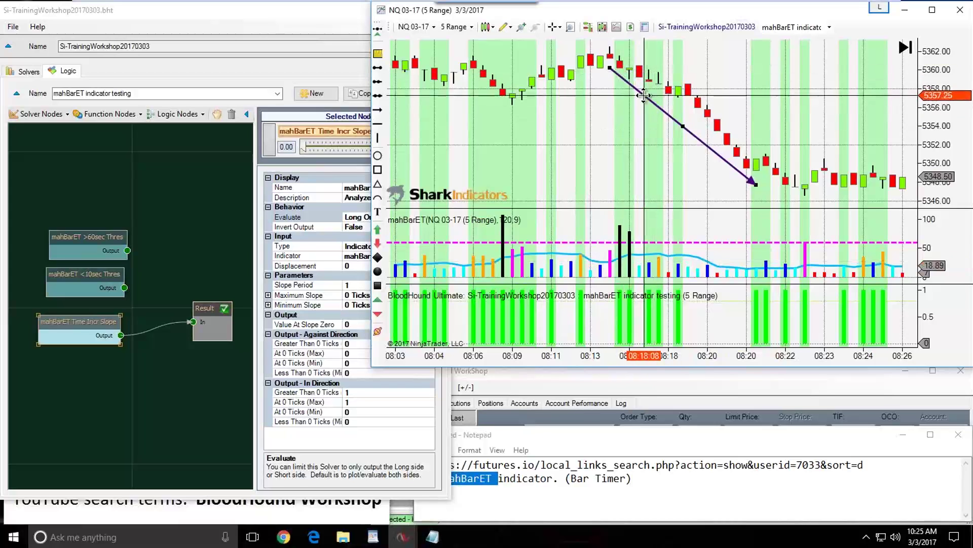
pyautogui.press('Delete')
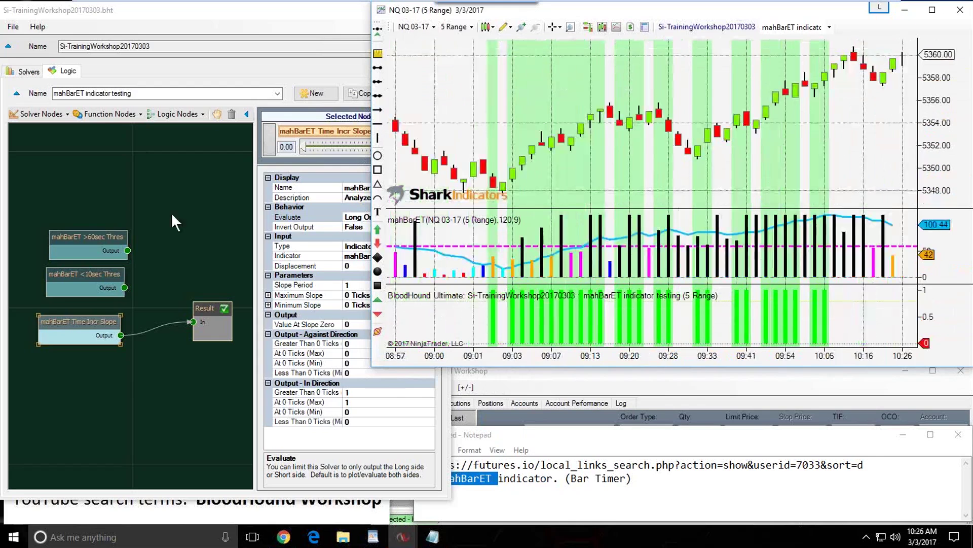
# Add a Long/Short Modifier function node and wire it between the mahBarET Time Incr Slope node and Result
pyautogui.click(102, 120)
pyautogui.click(102, 117)
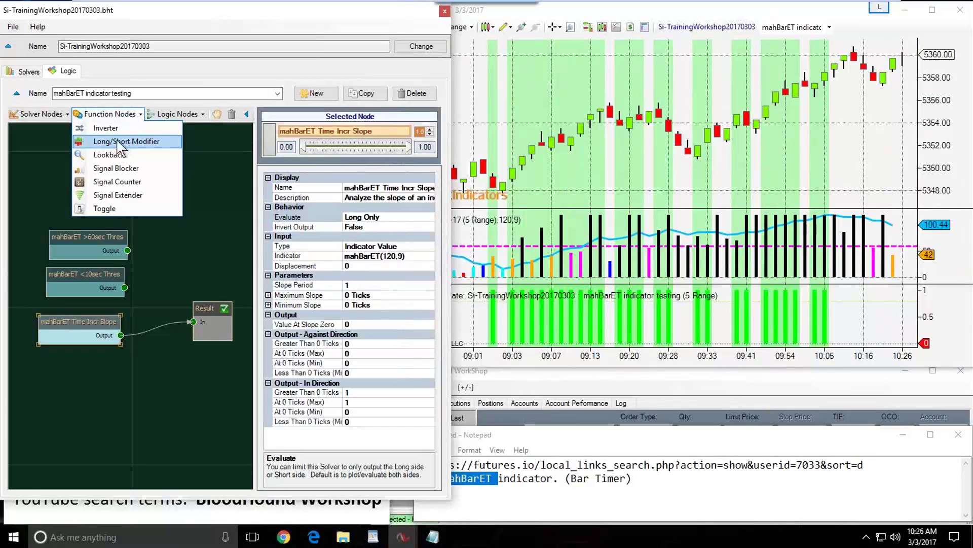
pyautogui.click(133, 141)
pyautogui.click(148, 386)
pyautogui.moveTo(148, 385); pyautogui.dragTo(150, 396)
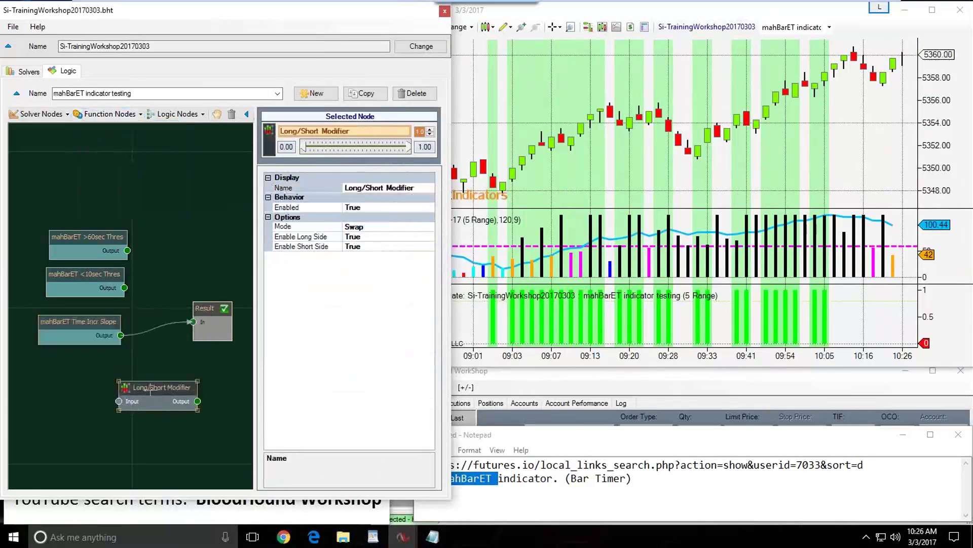
pyautogui.moveTo(87, 330)
pyautogui.mouseDown()
pyautogui.moveTo(73, 330)
pyautogui.moveTo(119, 401)
pyautogui.moveTo(152, 382)
pyautogui.moveTo(193, 321)
pyautogui.mouseUp()
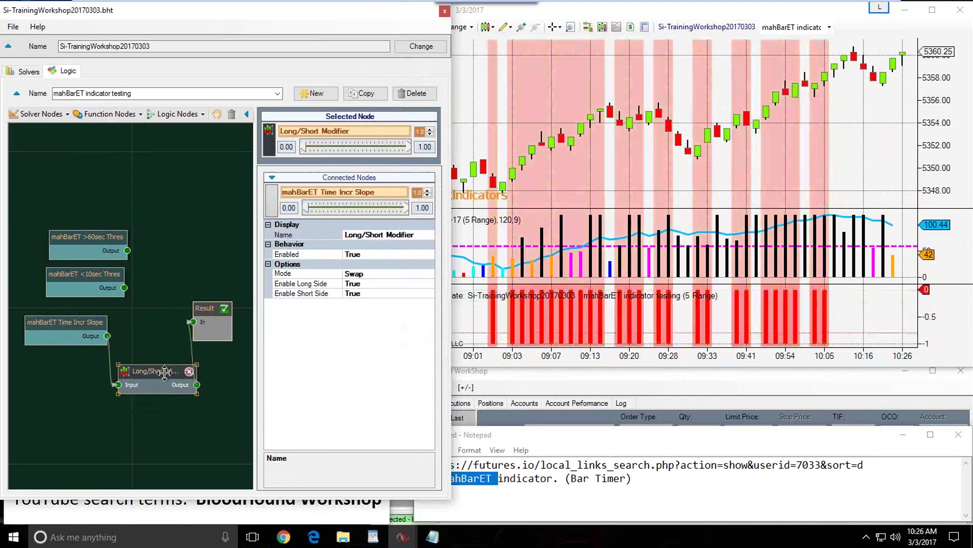
pyautogui.moveTo(161, 373); pyautogui.dragTo(155, 370)
# Set the Long/Short Modifier node's mode to Mirror Long
pyautogui.click(367, 274)
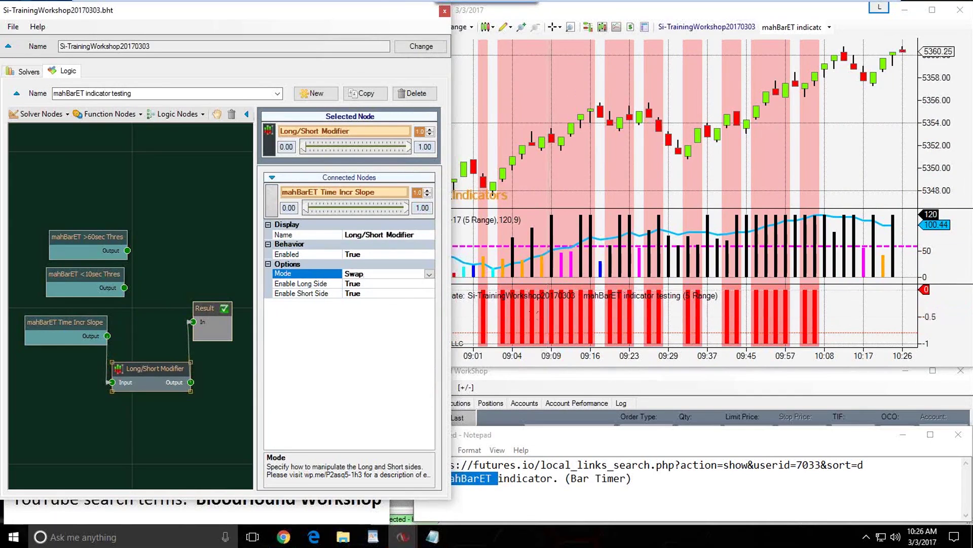
pyautogui.click(429, 275)
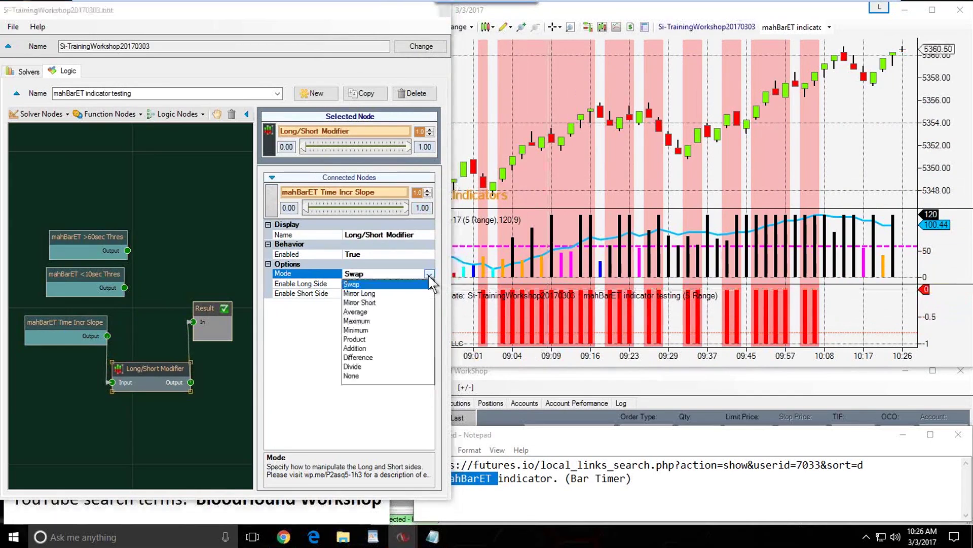
pyautogui.click(372, 295)
# Wire the slope node directly to Result to compare the signals, and reconnect Result through the Long/Short Modifier
pyautogui.moveTo(112, 336); pyautogui.dragTo(110, 336)
pyautogui.moveTo(30, 320)
pyautogui.mouseDown()
pyautogui.moveTo(73, 319)
pyautogui.moveTo(35, 315)
pyautogui.mouseUp()
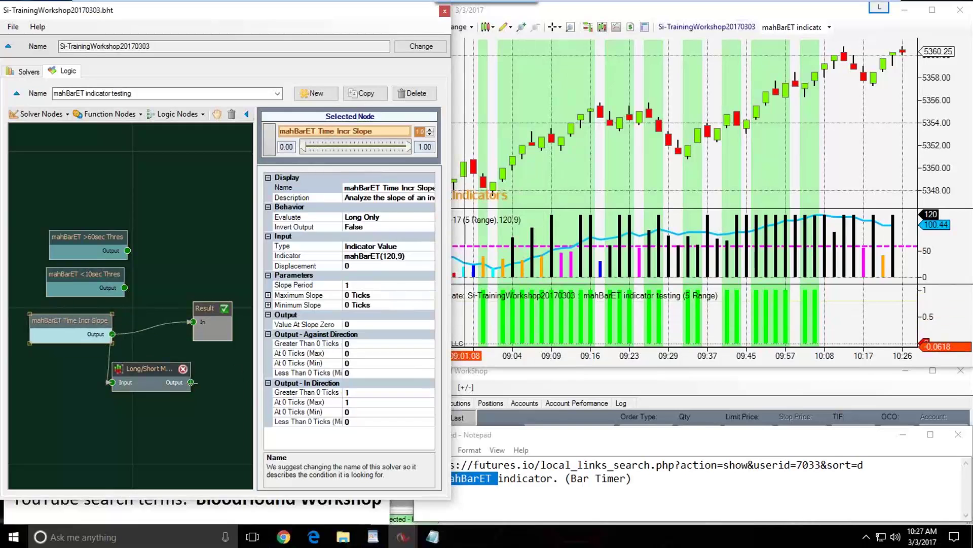
pyautogui.click(152, 376)
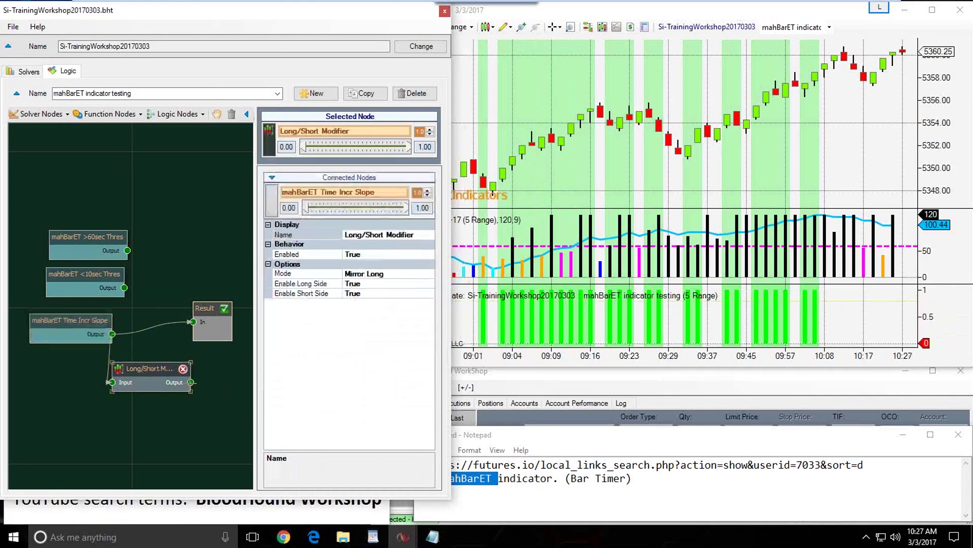
pyautogui.moveTo(89, 329); pyautogui.dragTo(73, 332)
pyautogui.moveTo(152, 375); pyautogui.dragTo(143, 363)
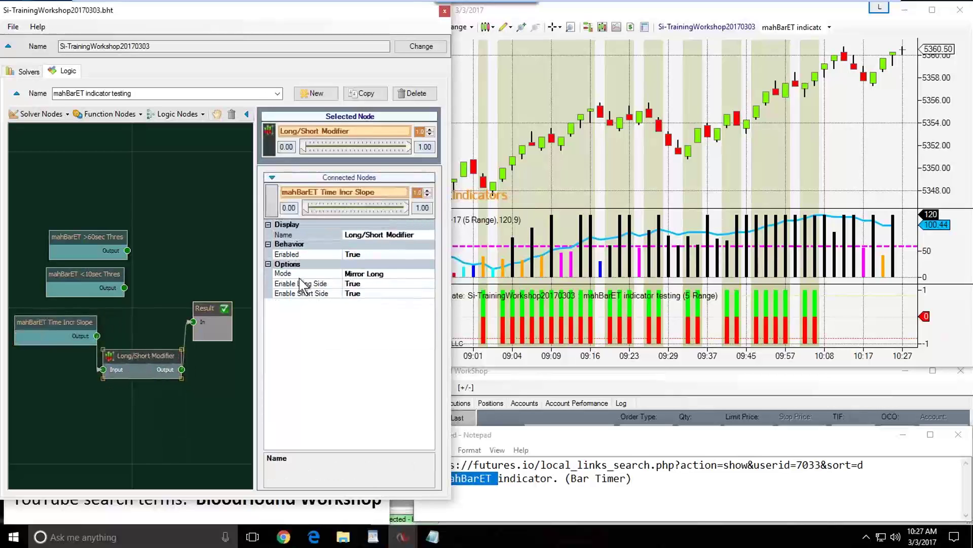
# Rename the Long/Short Modifier as Mirror Long, and delete that node from the logic
pyautogui.click(299, 274)
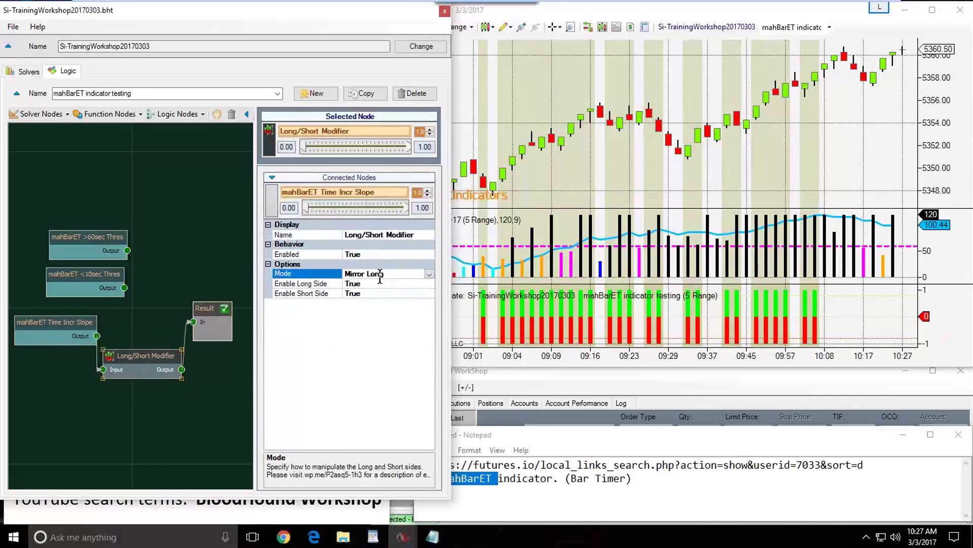
pyautogui.click(418, 234)
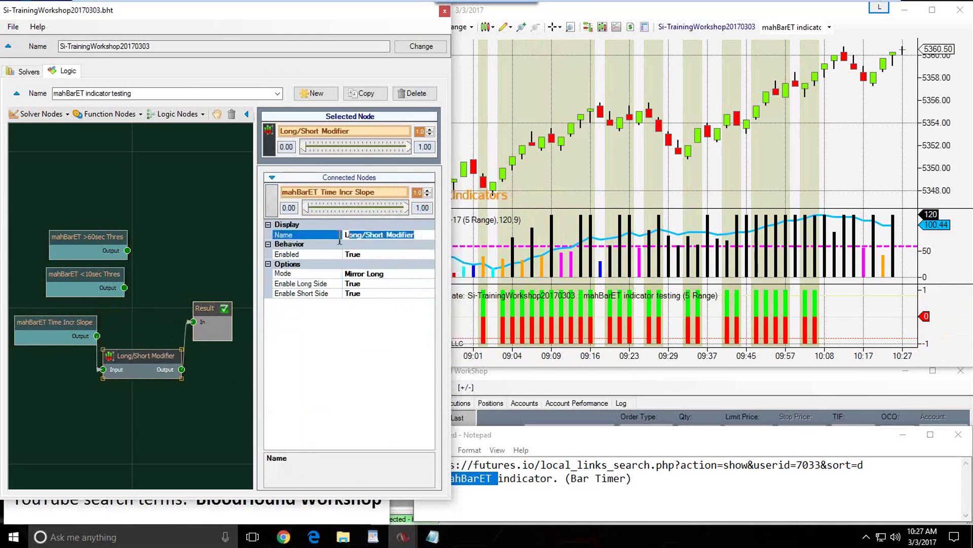
pyautogui.write('Mi')
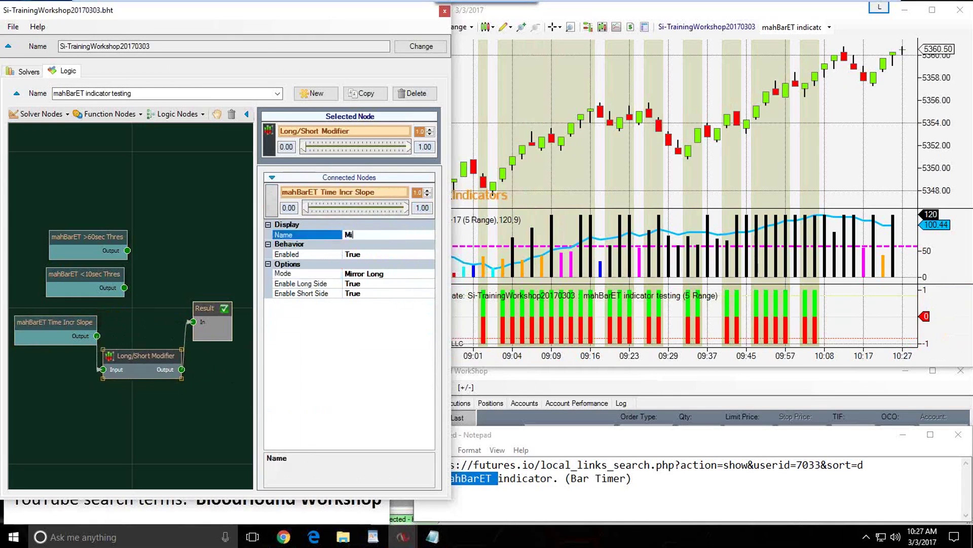
pyautogui.write('rror Long')
pyautogui.click(147, 360)
pyautogui.press('Delete')
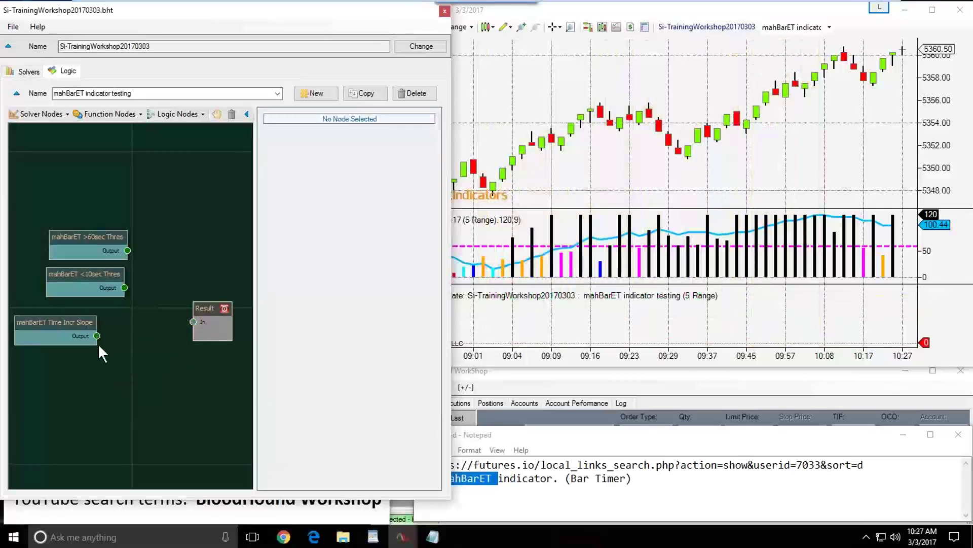
# Add a new Long/Short Modifier and connect it between the mahBarET Time Incr Slope node and Result
pyautogui.click(107, 114)
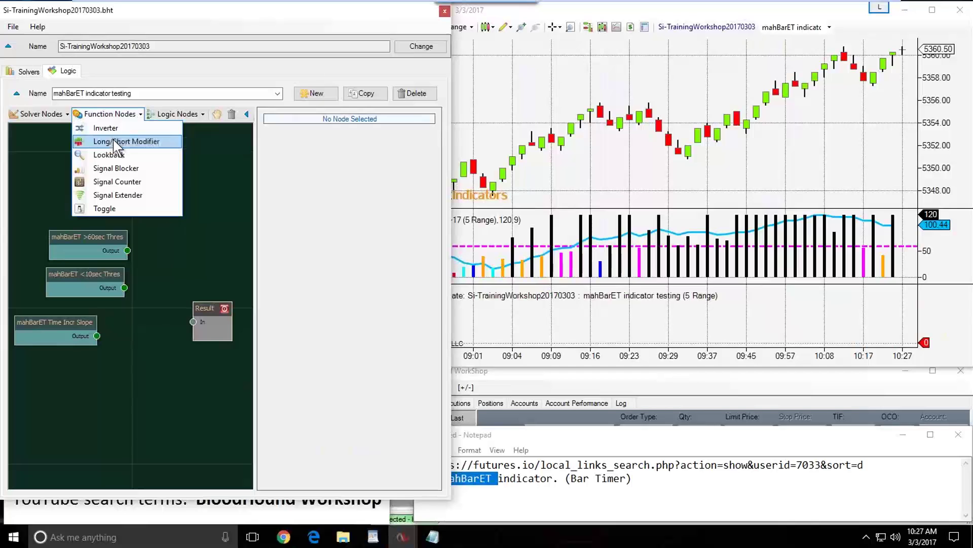
pyautogui.click(114, 142)
pyautogui.moveTo(153, 316)
pyautogui.mouseDown()
pyautogui.moveTo(132, 353)
pyautogui.moveTo(192, 322)
pyautogui.mouseUp()
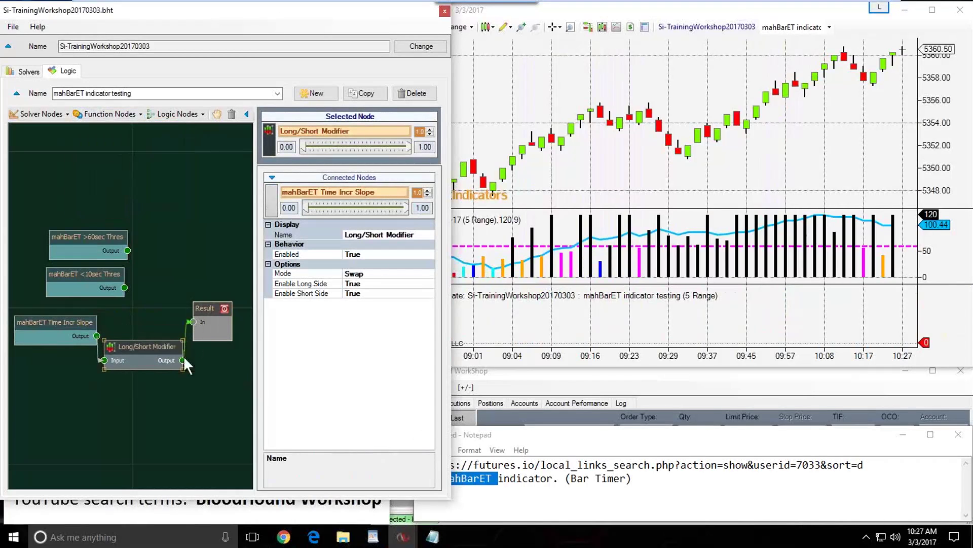
# Set the new modifier's mode to Mirror Long and name the node Mirror Long
pyautogui.click(417, 235)
pyautogui.click(374, 274)
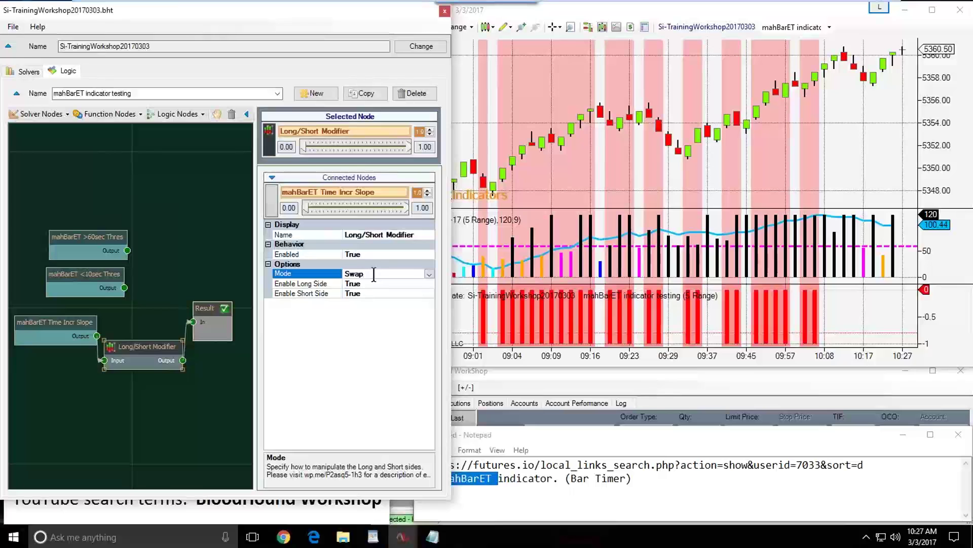
pyautogui.doubleClick(374, 274)
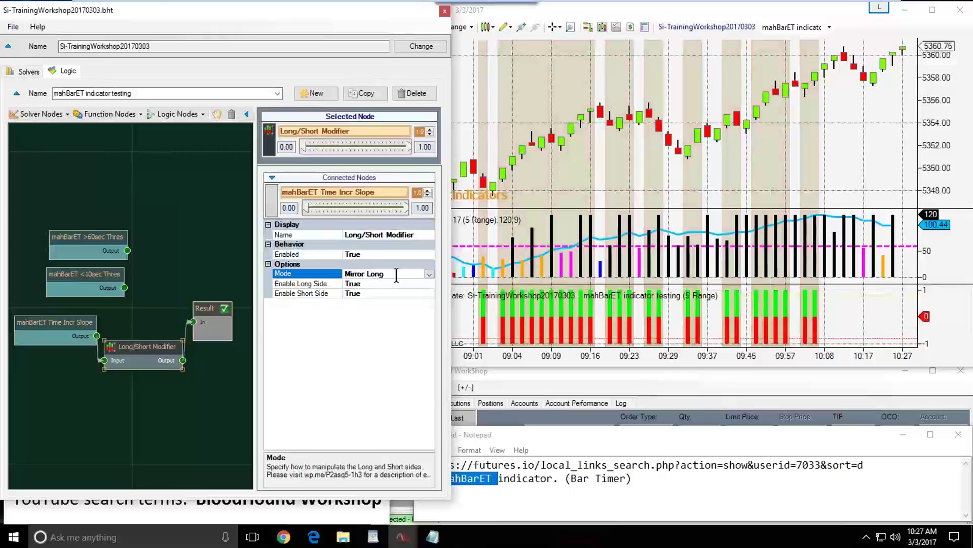
pyautogui.click(409, 235)
pyautogui.moveTo(415, 234); pyautogui.dragTo(337, 233)
pyautogui.write('Mirror Long')
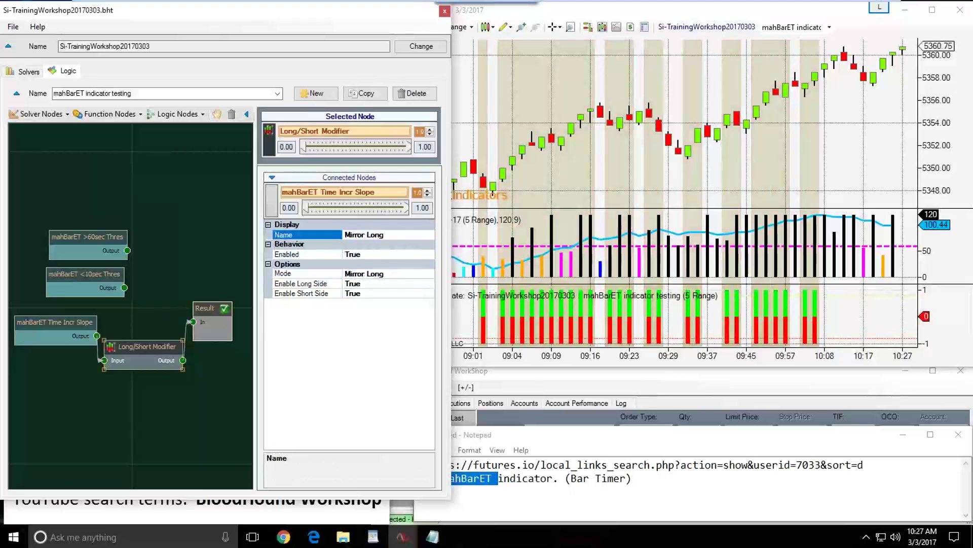
pyautogui.press('Return')
# Line up the mahBarET Time Incr Slope and Mirror Long nodes in a row leading to Result
pyautogui.click(50, 332)
pyautogui.click(121, 333)
pyautogui.moveTo(121, 333); pyautogui.dragTo(124, 334)
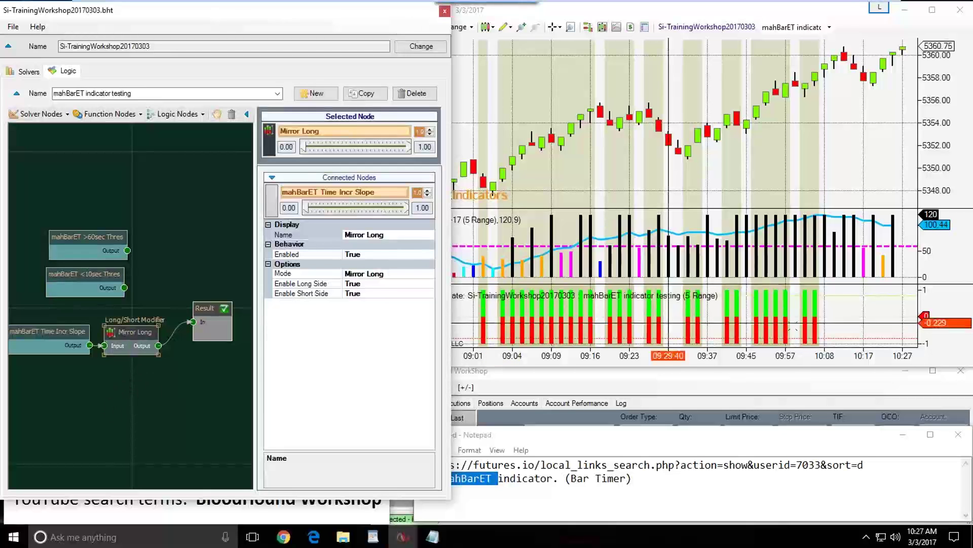
# Examine the mirrored long and short signals against the mahBarET average line on earlier bars of the NQ chart
pyautogui.click(840, 303)
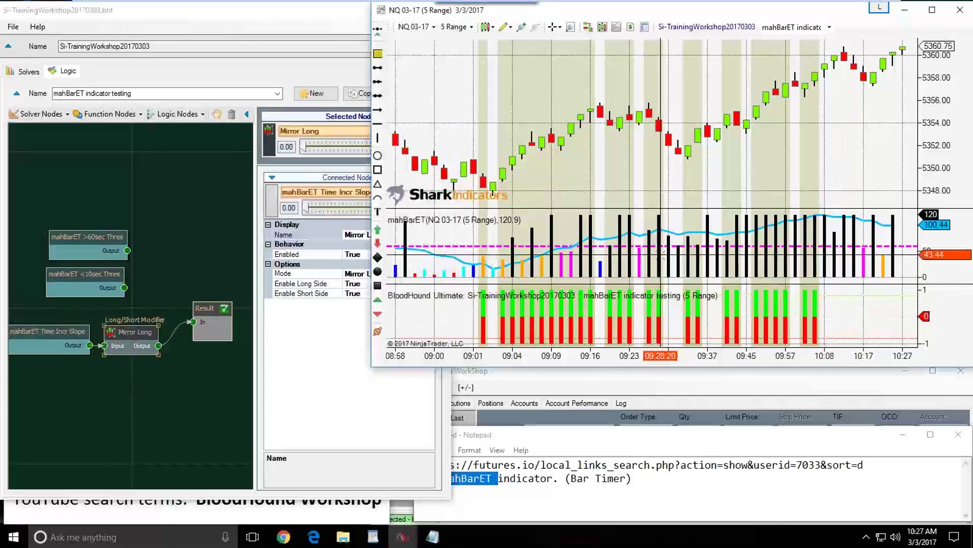
pyautogui.scroll(6, 607, 175)
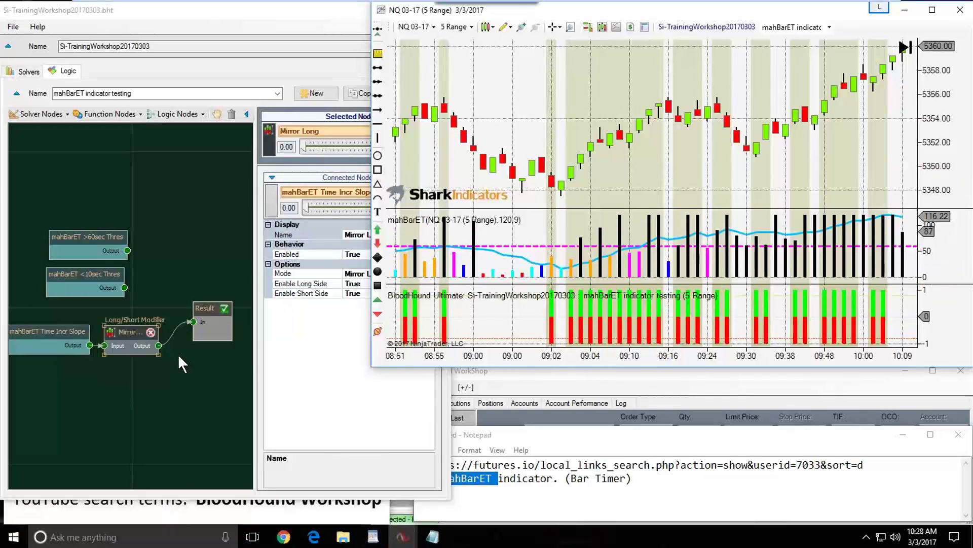
pyautogui.click(130, 369)
pyautogui.moveTo(131, 369); pyautogui.dragTo(45, 342)
pyautogui.click(148, 392)
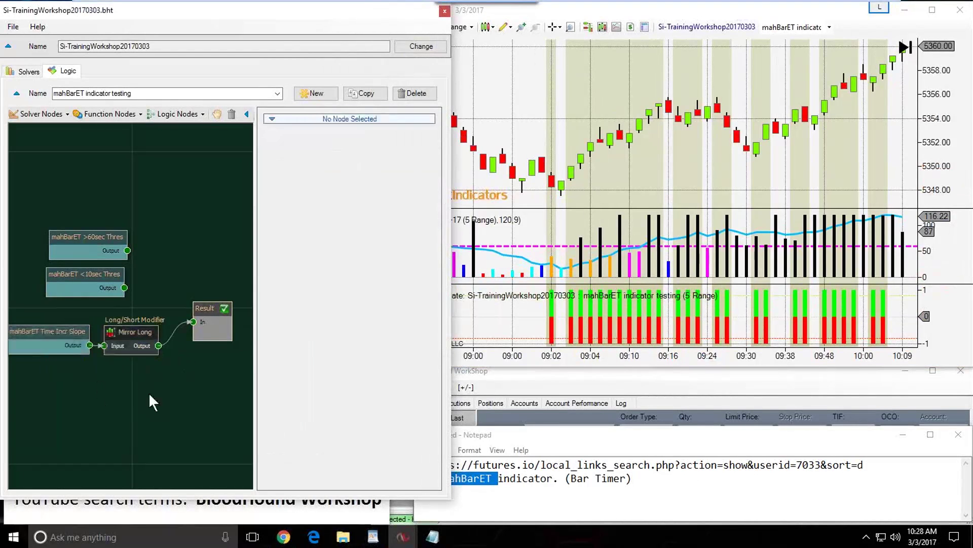
pyautogui.click(586, 304)
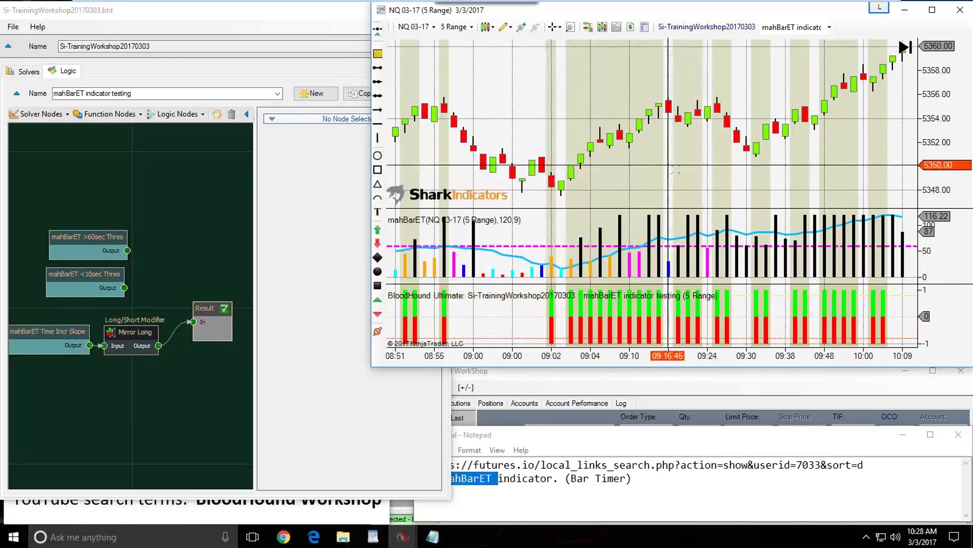
pyautogui.scroll(5, 672, 167)
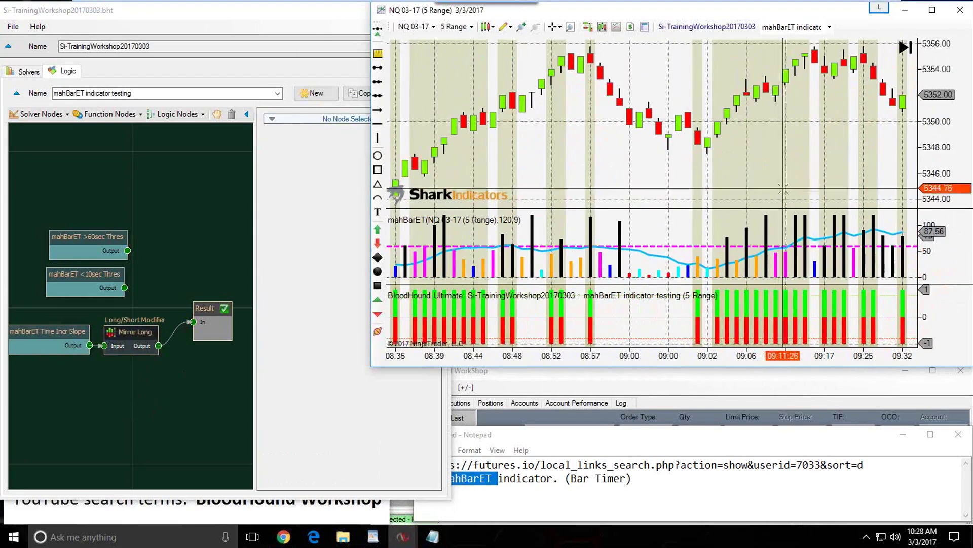
pyautogui.scroll(1, 783, 188)
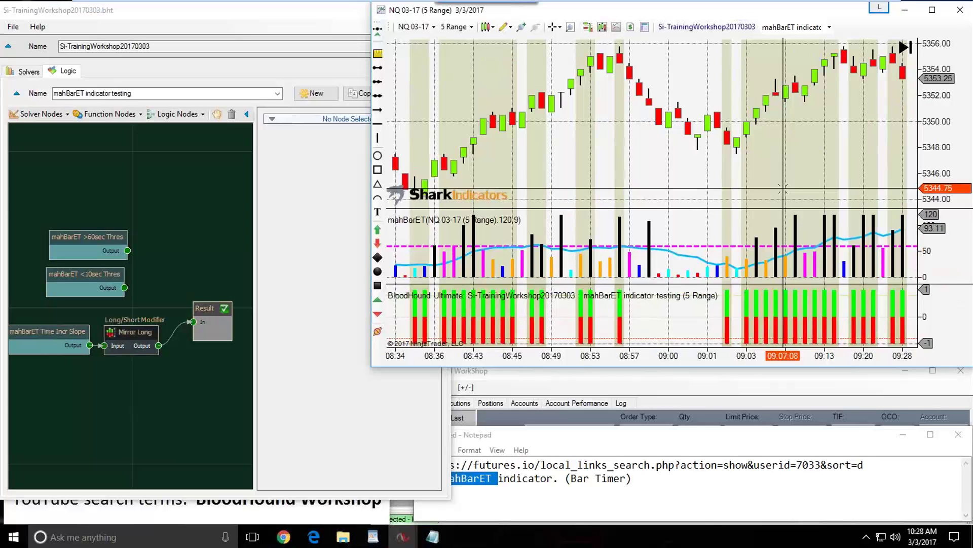
# Duplicate the mahBarET Time Incr Slope solver and name the copy mahBarET Time Decr Slope
pyautogui.click(46, 333)
pyautogui.moveTo(46, 333); pyautogui.dragTo(49, 331)
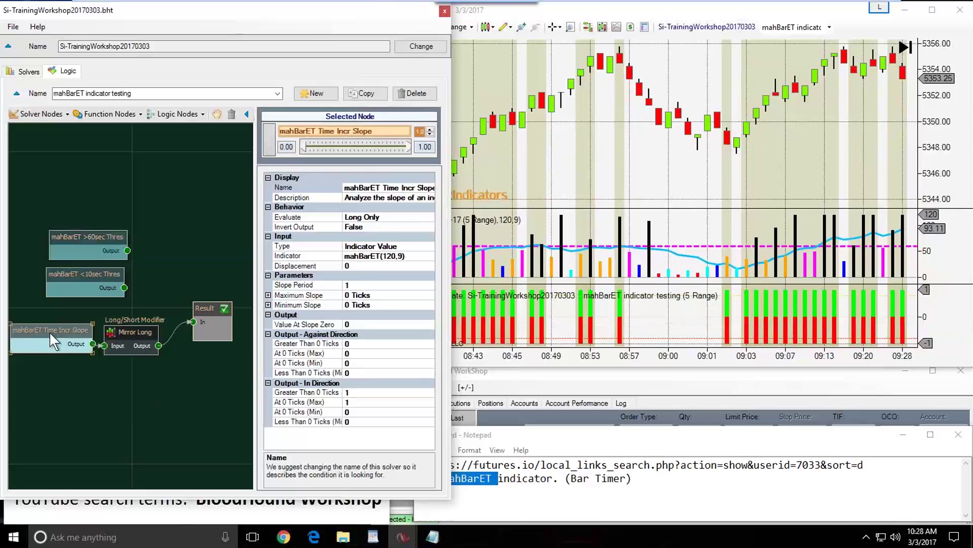
pyautogui.click(29, 71)
pyautogui.click(74, 160)
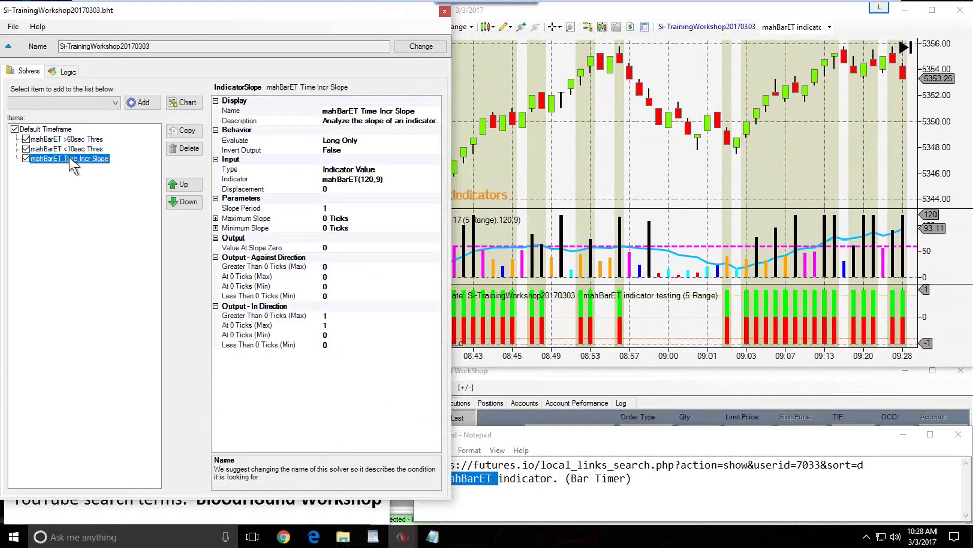
pyautogui.click(186, 130)
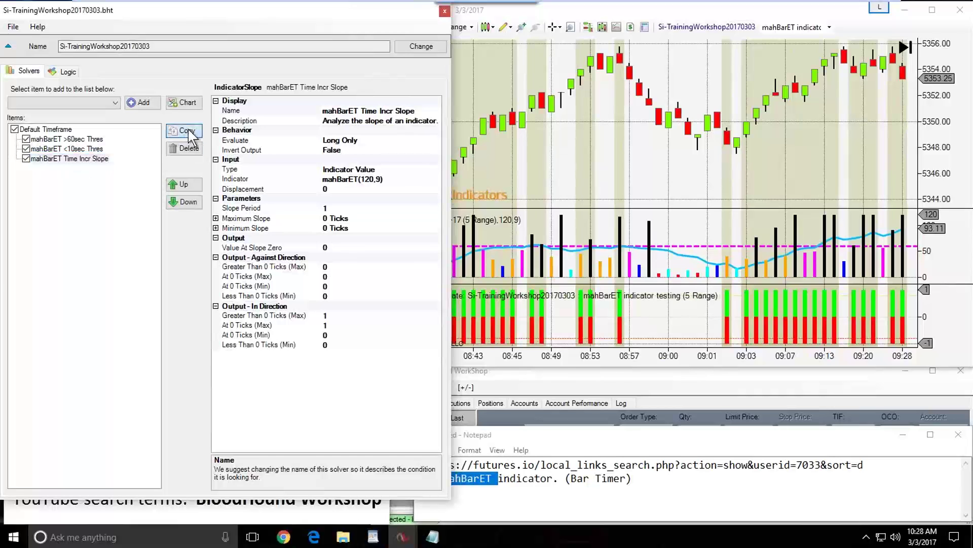
pyautogui.click(378, 110)
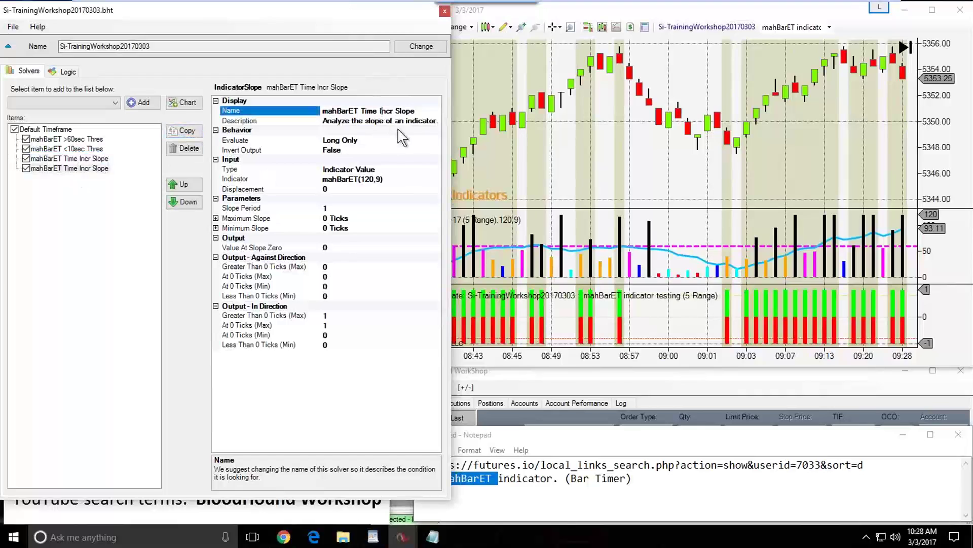
pyautogui.press('BackSpace')
pyautogui.press('BackSpace')
pyautogui.write('De')
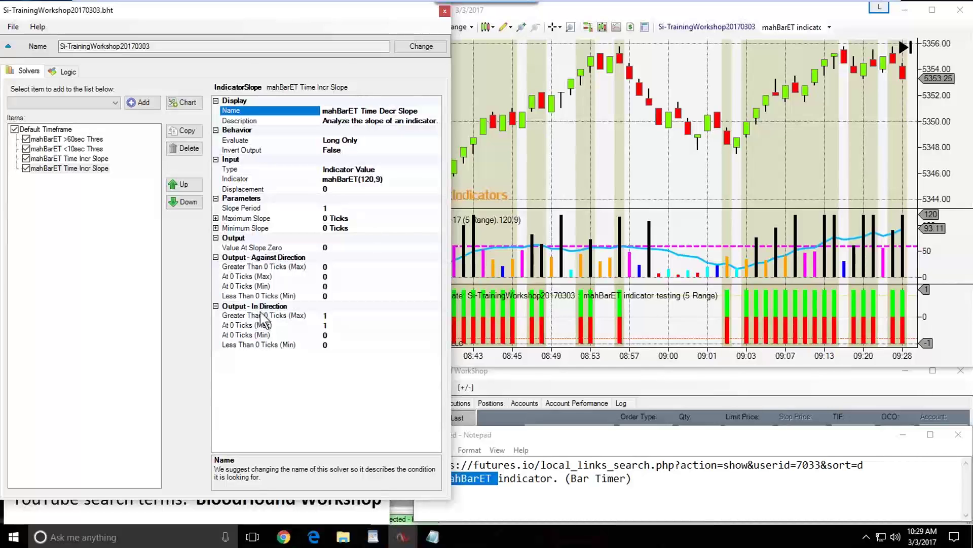
pyautogui.click(239, 307)
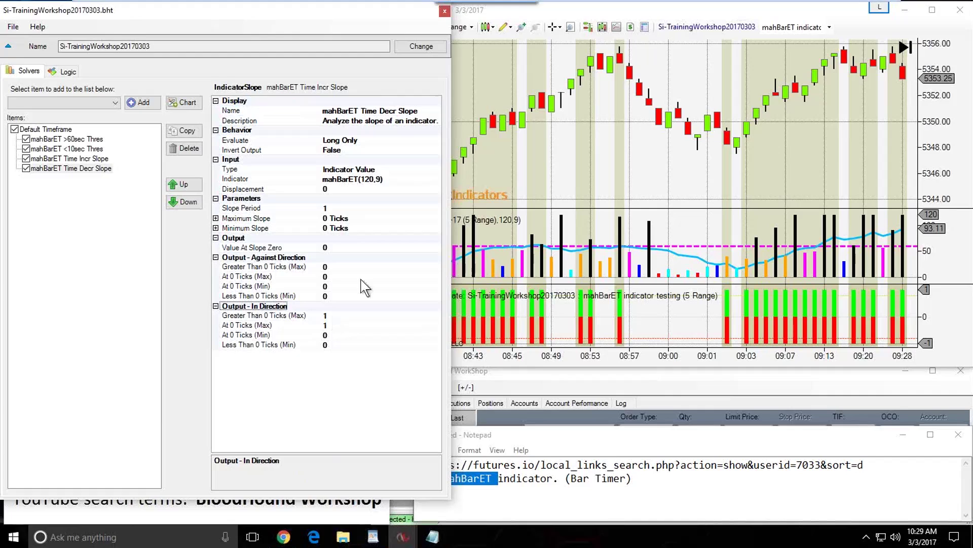
# Limit the Decr Slope solver's evaluation to Short Only and open its in-direction At 0 Ticks (Max) output value
pyautogui.click(345, 143)
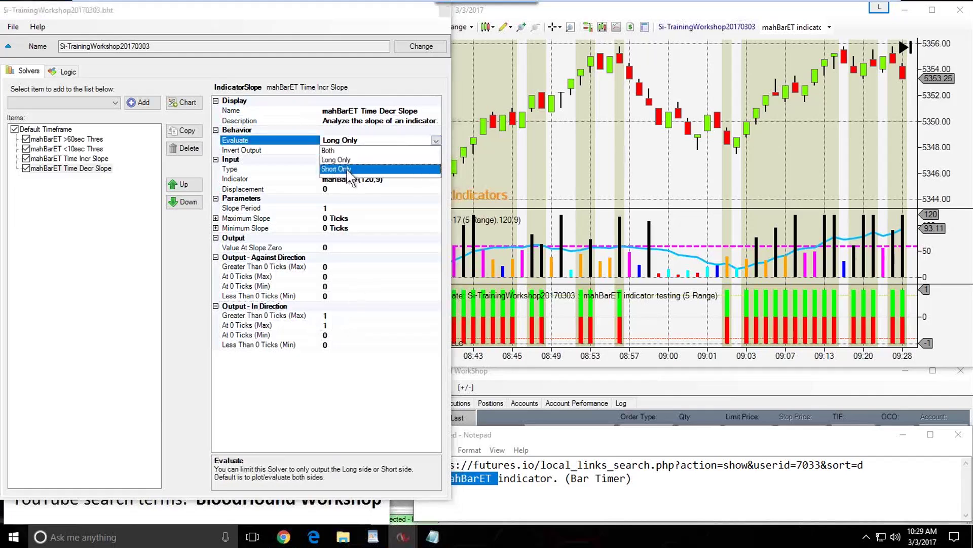
pyautogui.click(347, 170)
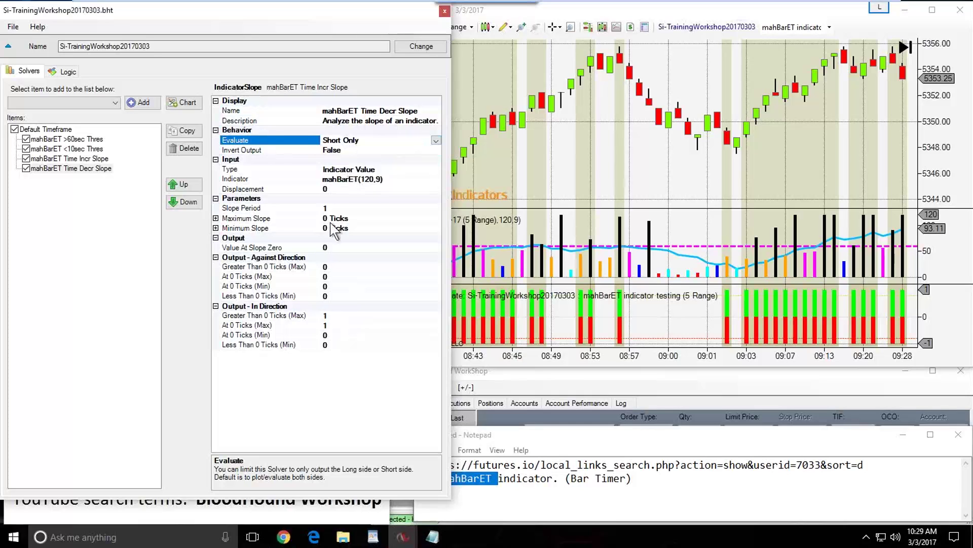
pyautogui.click(335, 314)
pyautogui.press('Down')
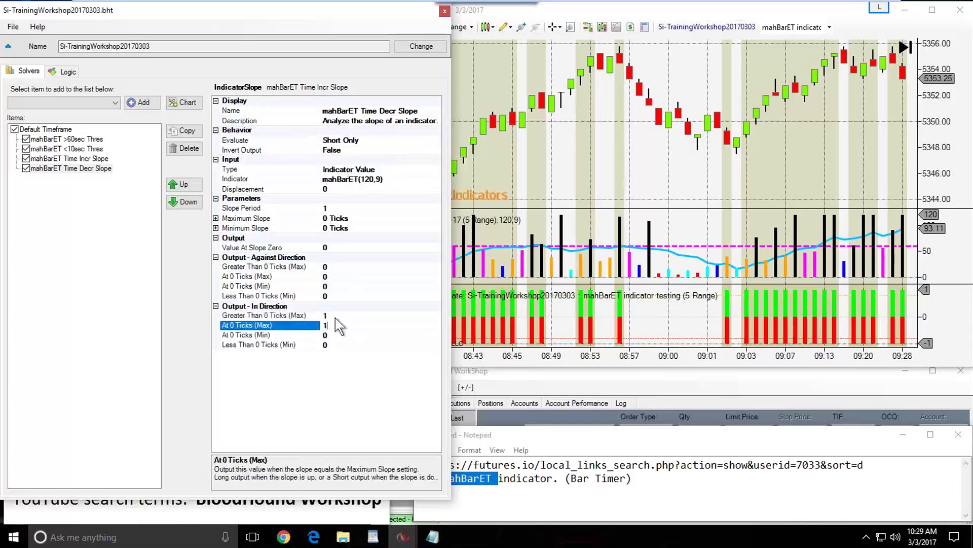
# Add the existing mahBarET Time Decr Slope solver to the logic below the Incr Slope node and connect it to Result
pyautogui.click(64, 72)
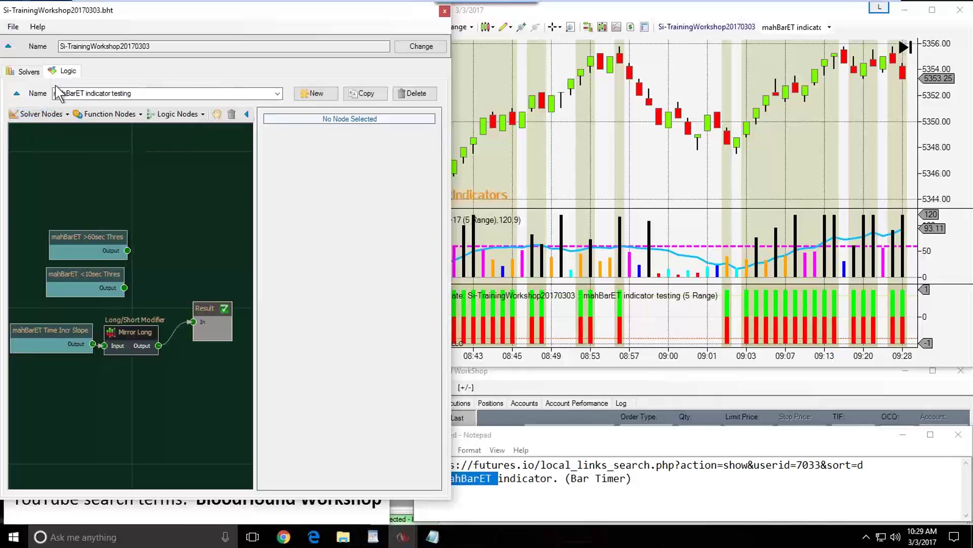
pyautogui.click(45, 114)
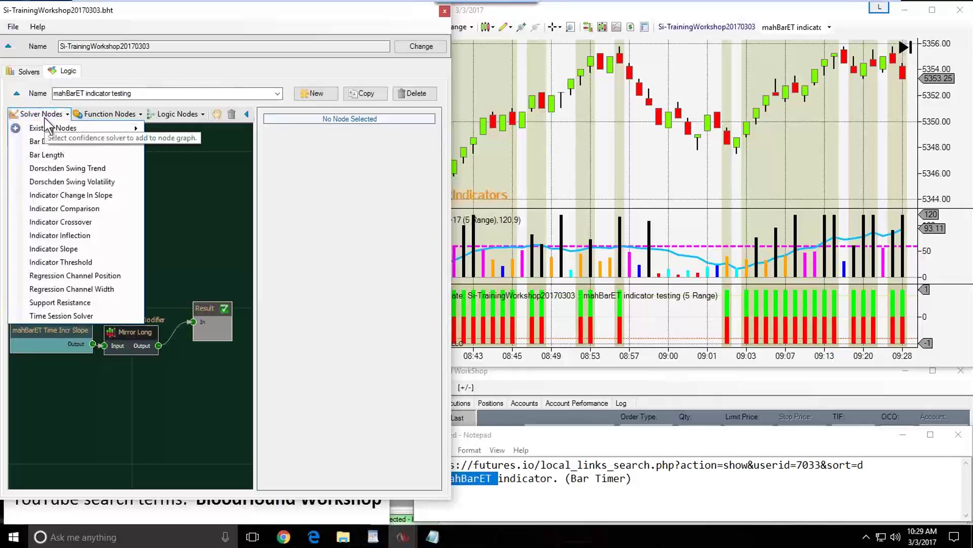
pyautogui.moveTo(96, 130)
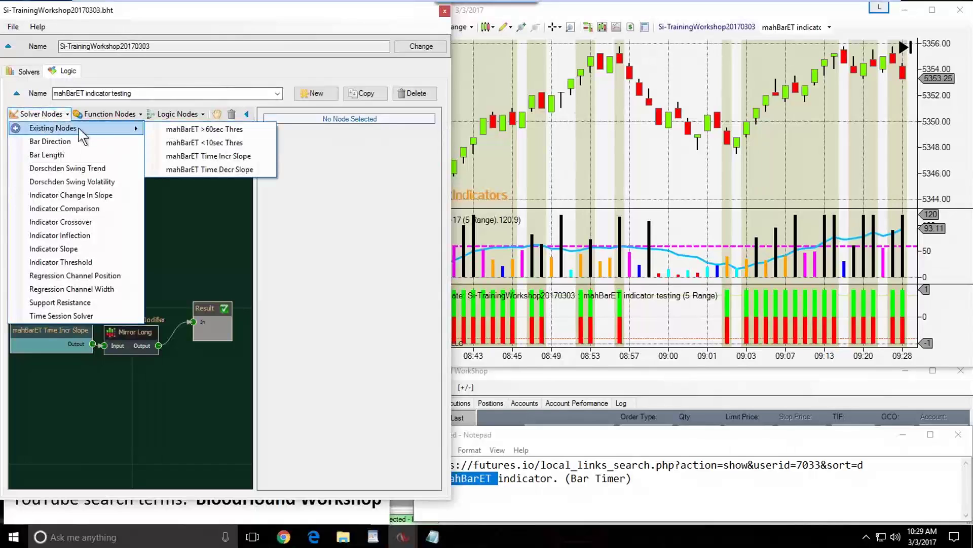
pyautogui.click(207, 170)
pyautogui.moveTo(175, 324); pyautogui.dragTo(51, 387)
pyautogui.moveTo(107, 402)
pyautogui.mouseDown()
pyautogui.moveTo(205, 311)
pyautogui.moveTo(194, 384)
pyautogui.mouseUp()
pyautogui.moveTo(72, 387); pyautogui.dragTo(64, 388)
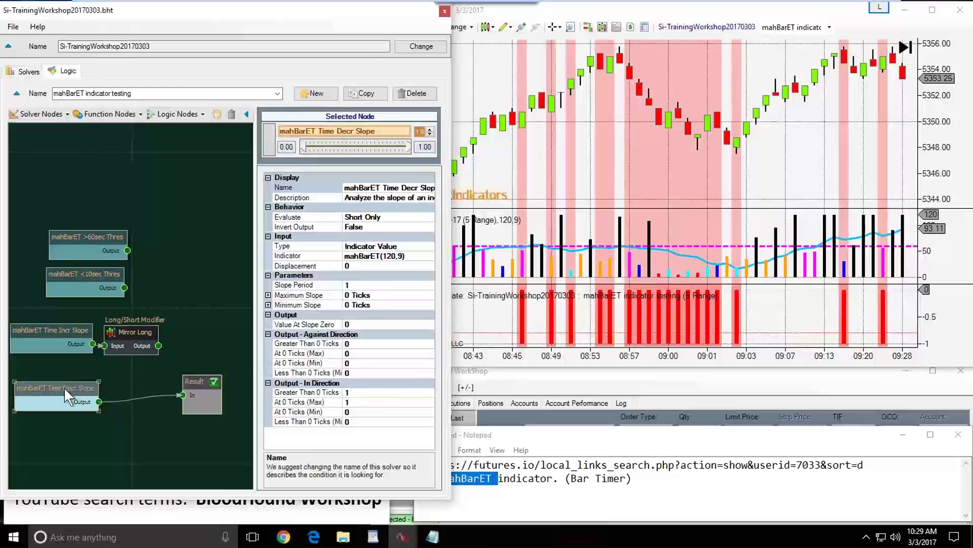
# Draw an arrow line on the NQ chart's mahBarET panel pointing down at the falling average line near 09:00
pyautogui.click(670, 190)
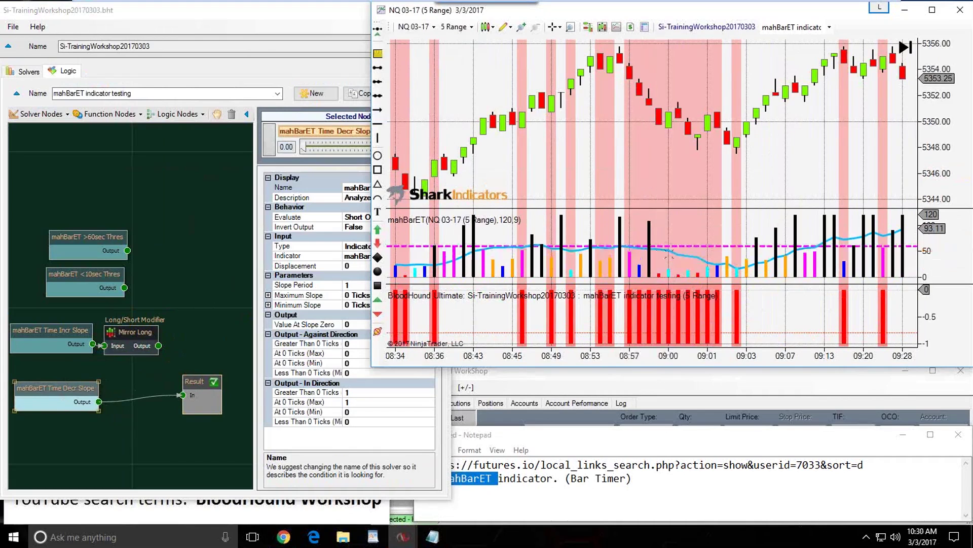
pyautogui.click(383, 116)
pyautogui.click(688, 226)
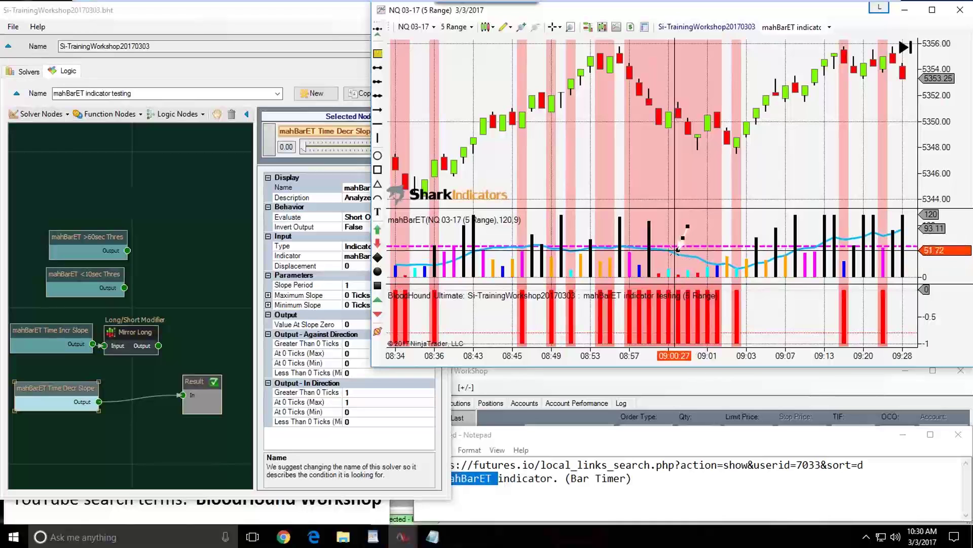
pyautogui.click(678, 249)
# Change the arrow line's colour to Indigo
pyautogui.doubleClick(683, 238)
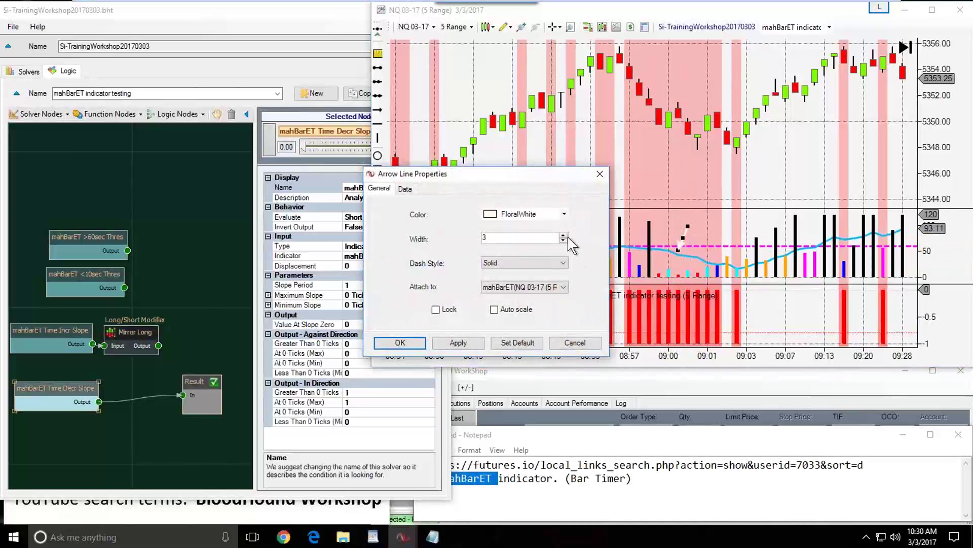
pyautogui.click(563, 214)
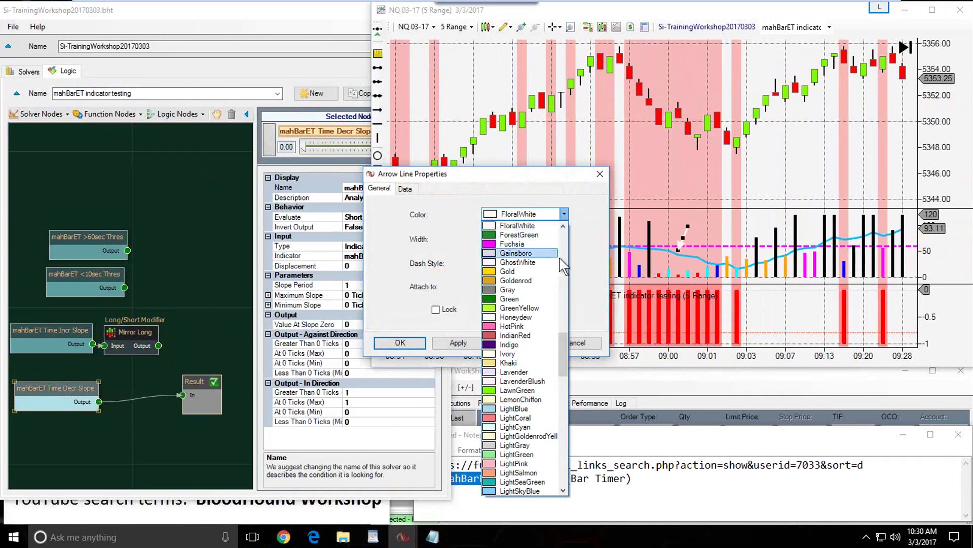
pyautogui.click(507, 345)
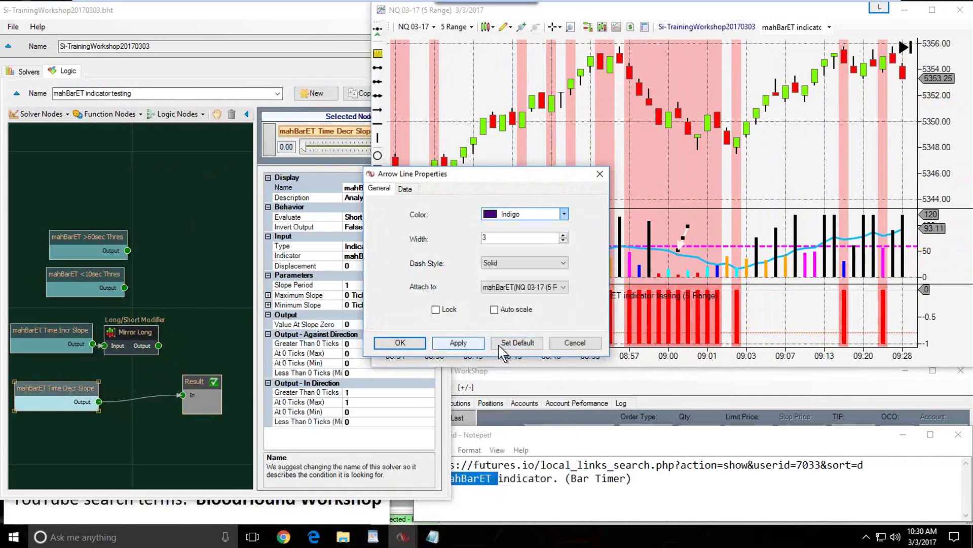
pyautogui.click(458, 343)
pyautogui.click(400, 343)
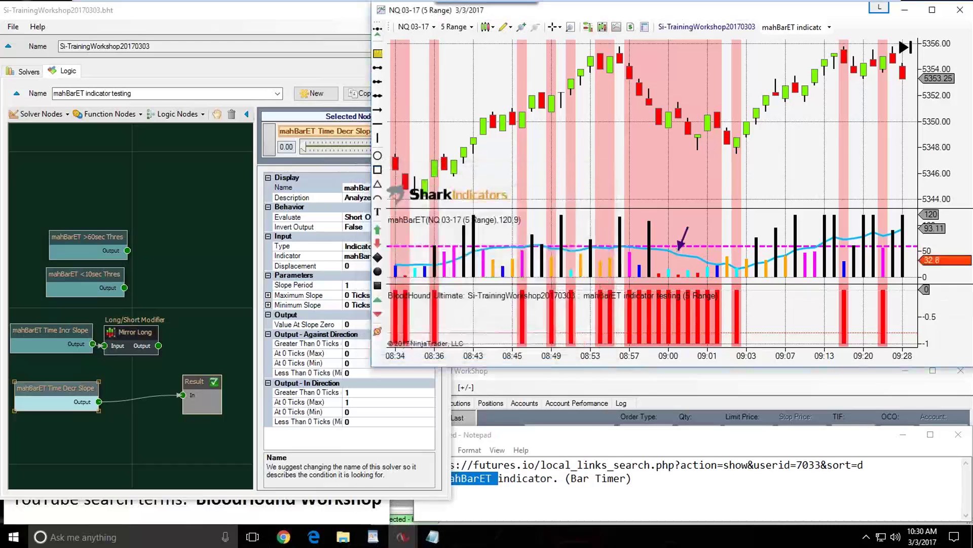
# Shift the arrow along the falling average line just after 09:00 to point out where short signals occur
pyautogui.moveTo(648, 223); pyautogui.dragTo(691, 244)
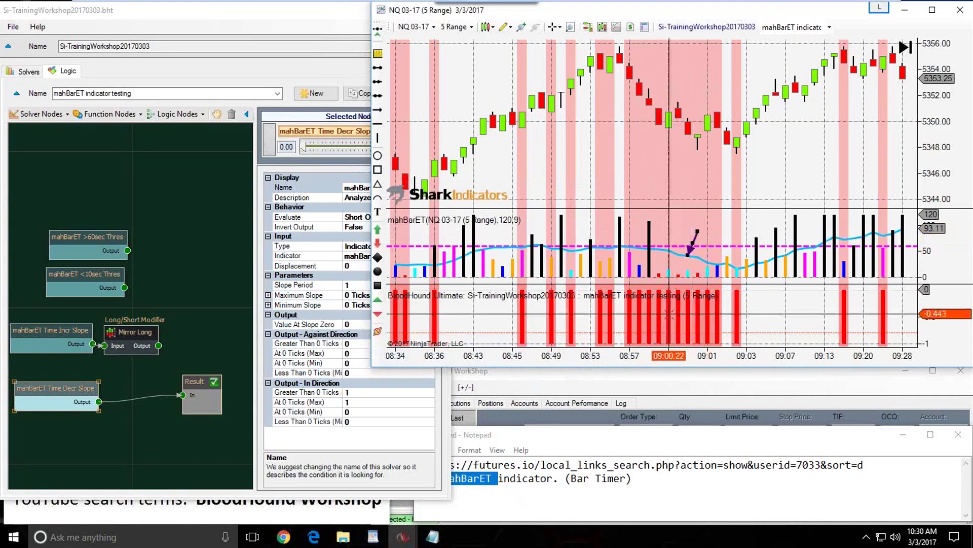
pyautogui.moveTo(68, 388)
pyautogui.mouseDown()
pyautogui.moveTo(76, 400)
pyautogui.moveTo(83, 394)
pyautogui.mouseUp()
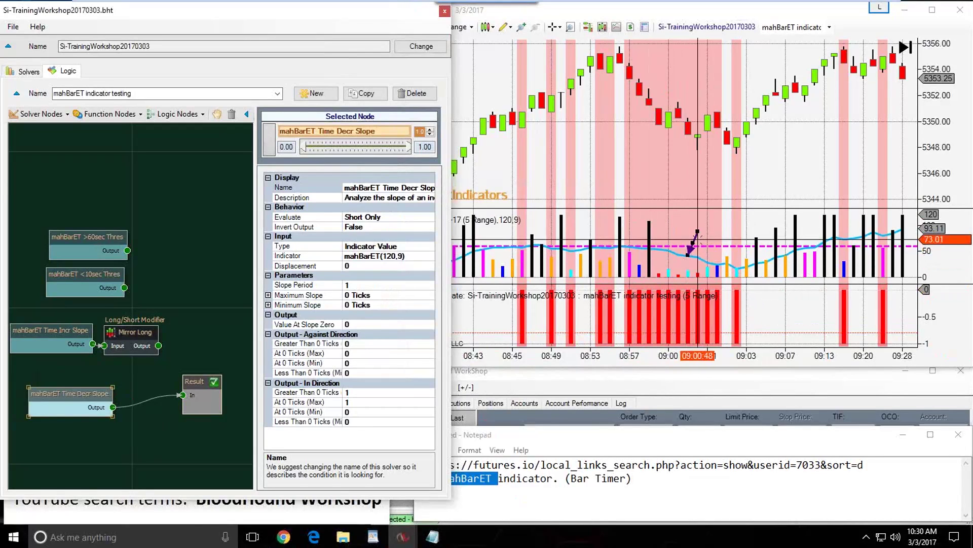
pyautogui.click(668, 234)
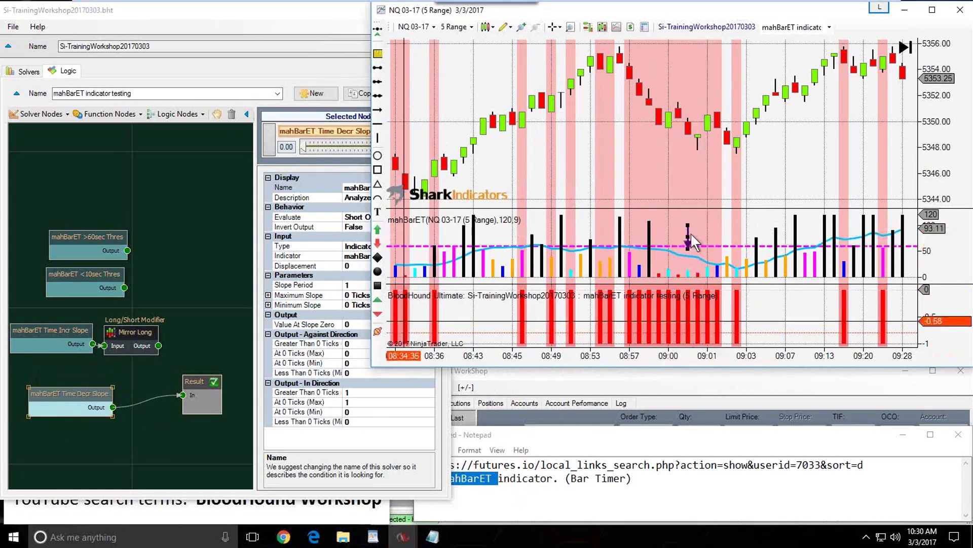
# Add a Long/Short Modifier fed by the Time Decr Slope node and move Result aside to make room for it
pyautogui.moveTo(81, 393); pyautogui.dragTo(61, 385)
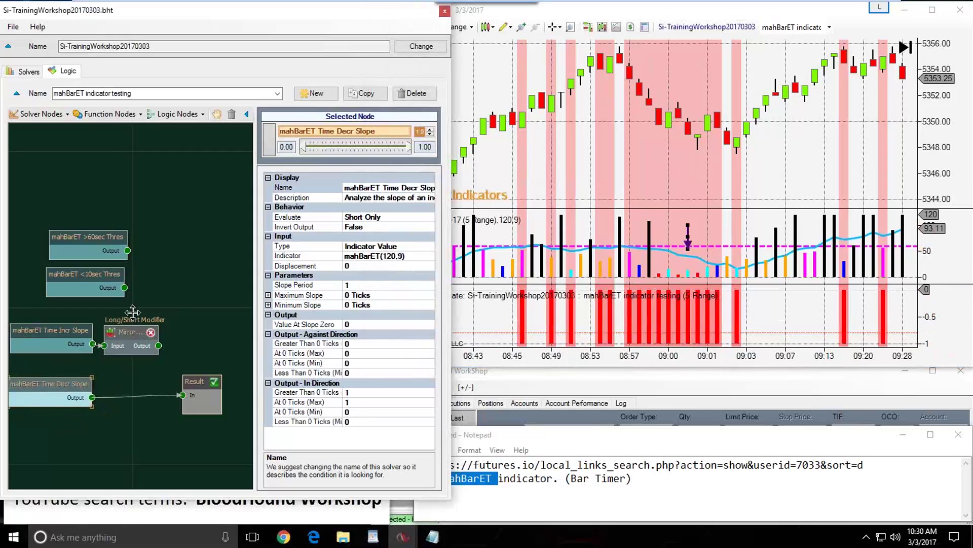
pyautogui.click(109, 115)
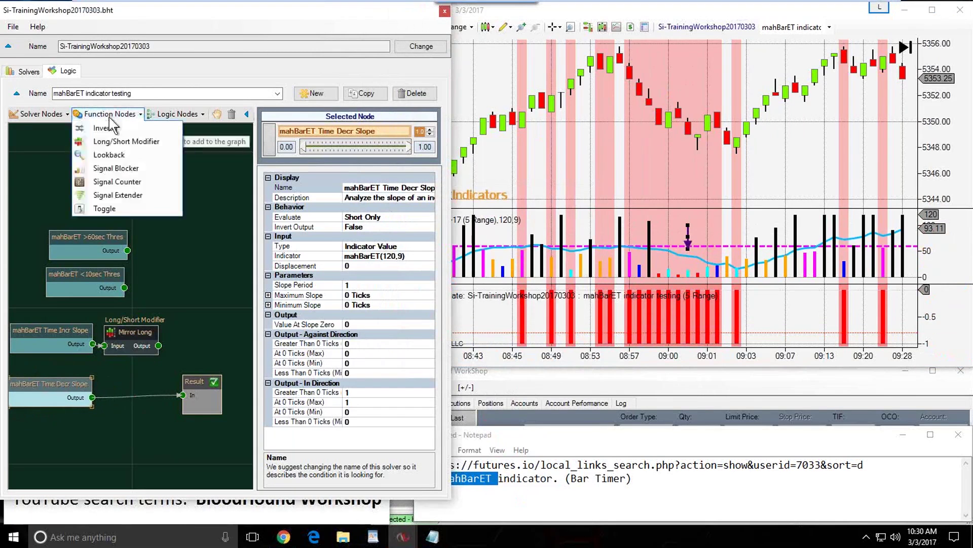
pyautogui.click(125, 142)
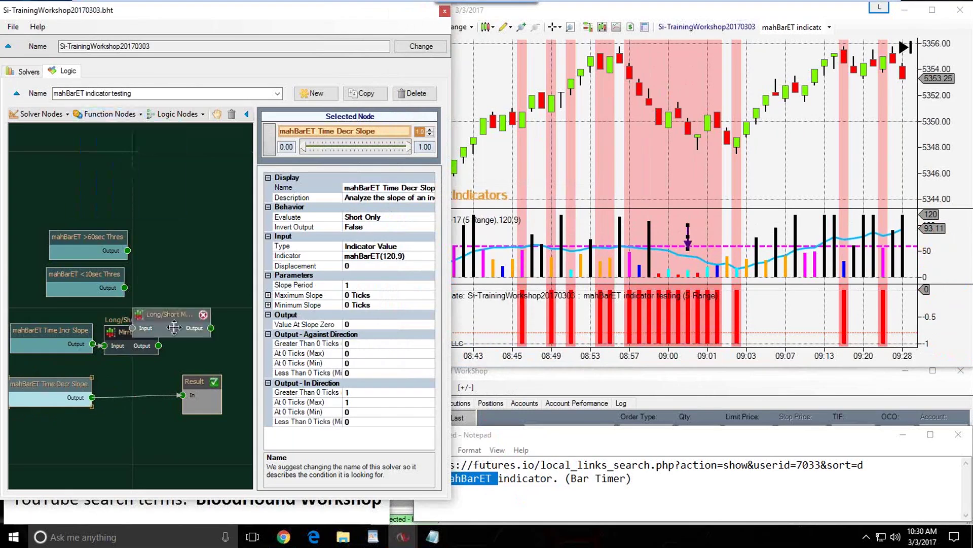
pyautogui.moveTo(168, 315); pyautogui.dragTo(224, 375)
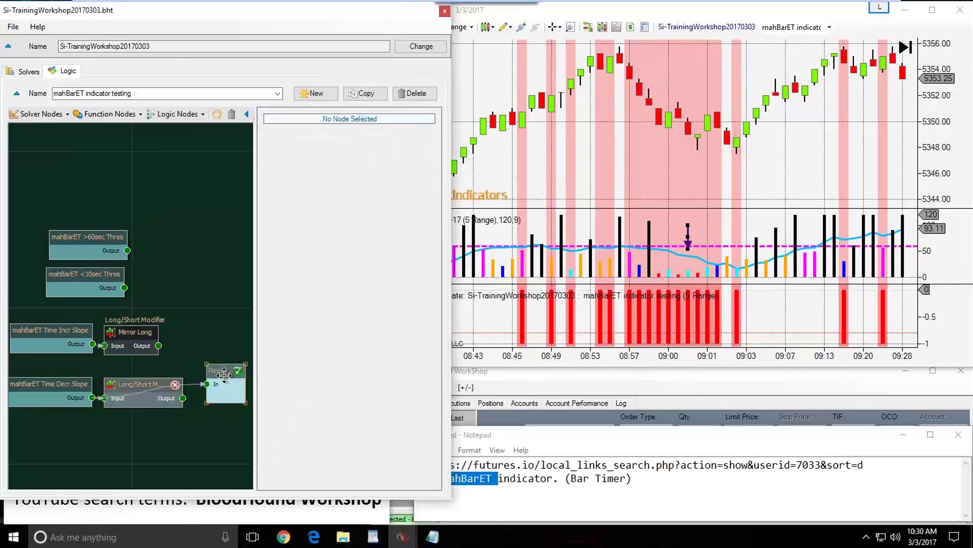
# Set the new Long/Short Modifier's mode to Mirror Short and connect its output to Result
pyautogui.click(145, 388)
pyautogui.click(376, 274)
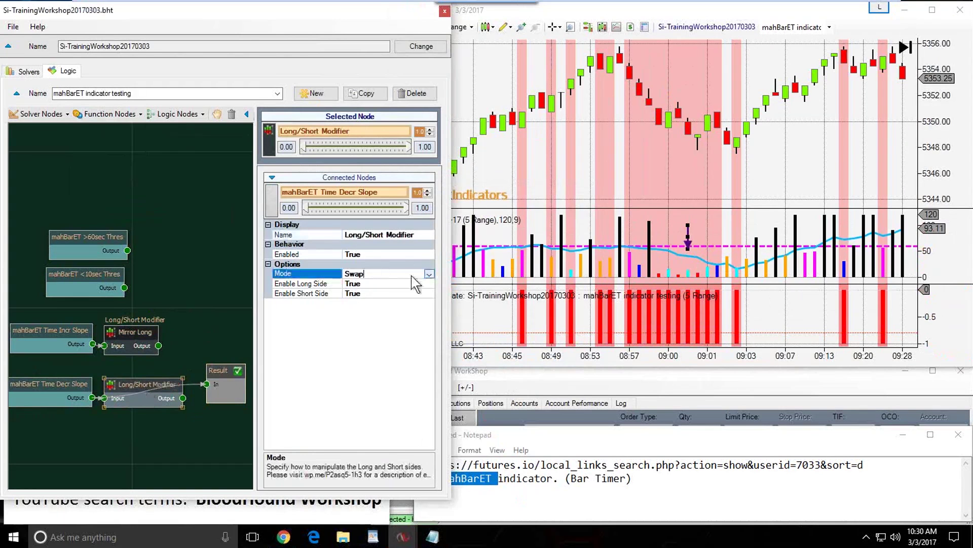
pyautogui.click(429, 273)
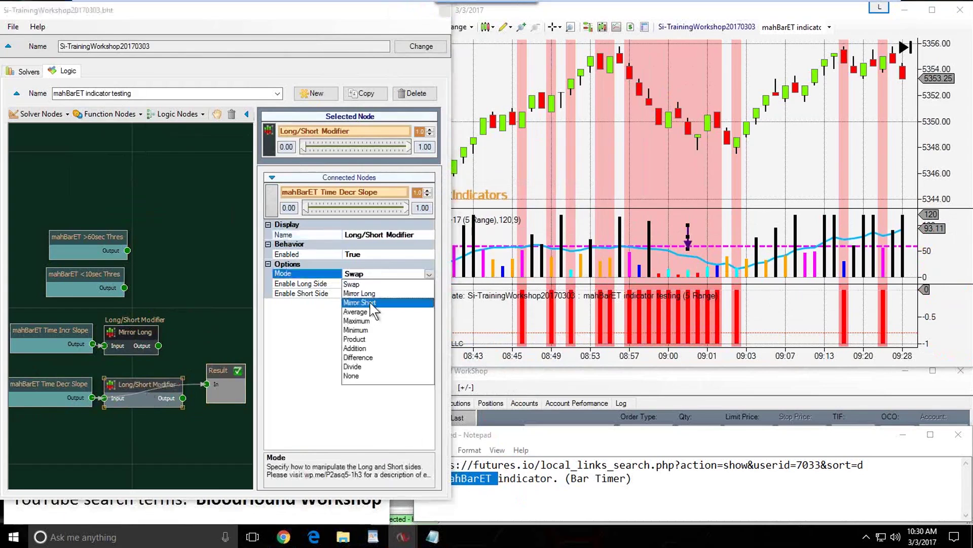
pyautogui.click(371, 302)
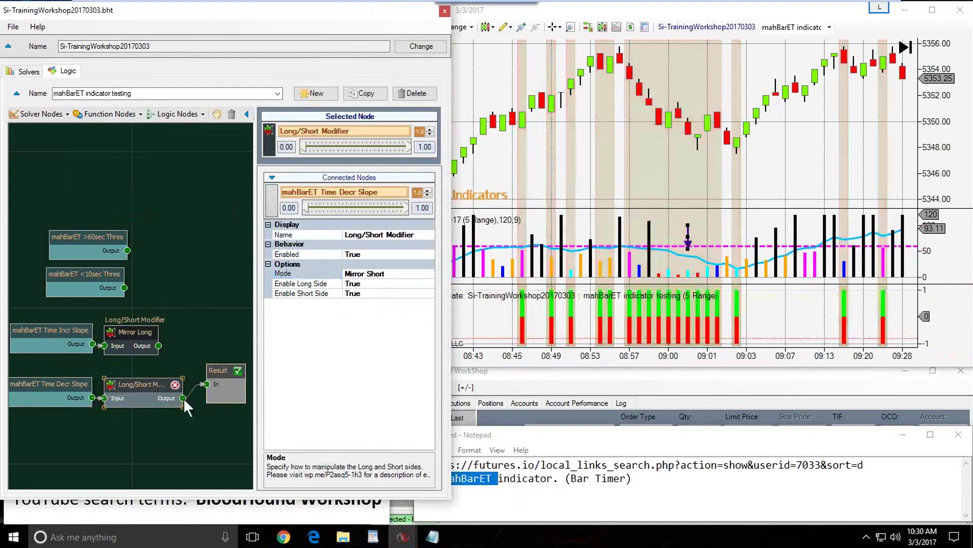
# Rename the new Long/Short Modifier node as Mirror Short
pyautogui.click(419, 235)
pyautogui.press('BackSpace')
pyautogui.press('BackSpace')
pyautogui.press('BackSpace')
pyautogui.press('BackSpace')
pyautogui.press('BackSpace')
pyautogui.press('Left')
pyautogui.press('Left')
pyautogui.press('Left')
pyautogui.press('Left')
pyautogui.press('Left')
pyautogui.press('BackSpace')
pyautogui.write('Mirror')
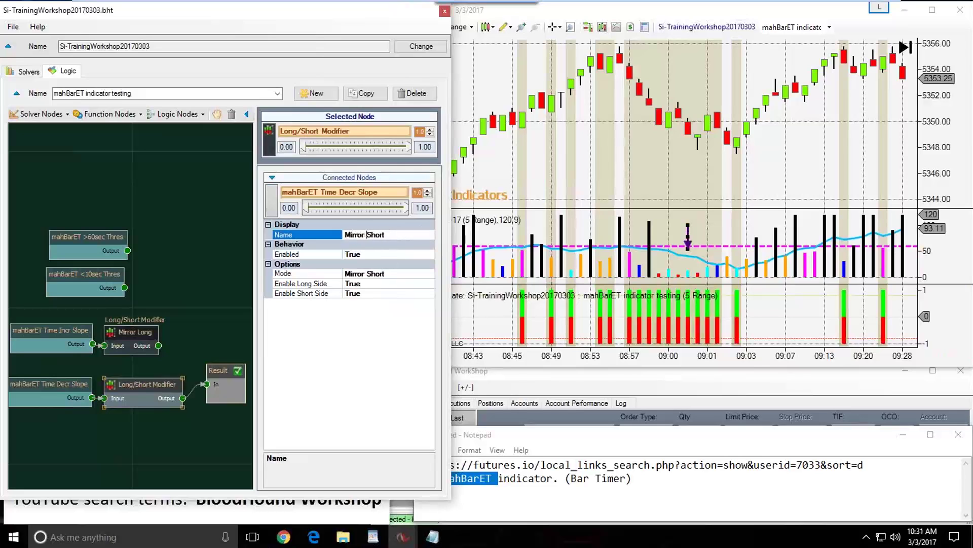
pyautogui.click(134, 385)
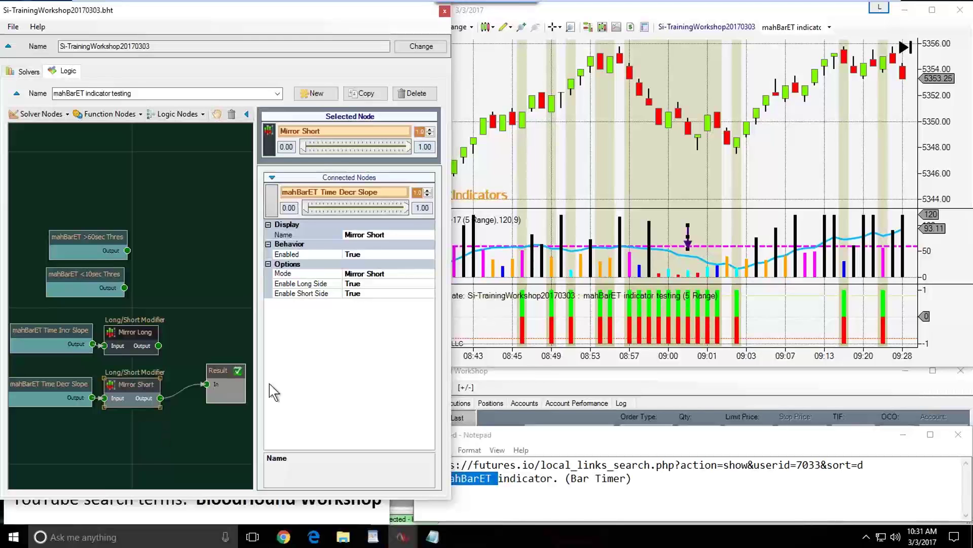
# Move the arrow along the mahBarET average between 09:00 and 09:01 to trace the mirrored signals
pyautogui.click(682, 253)
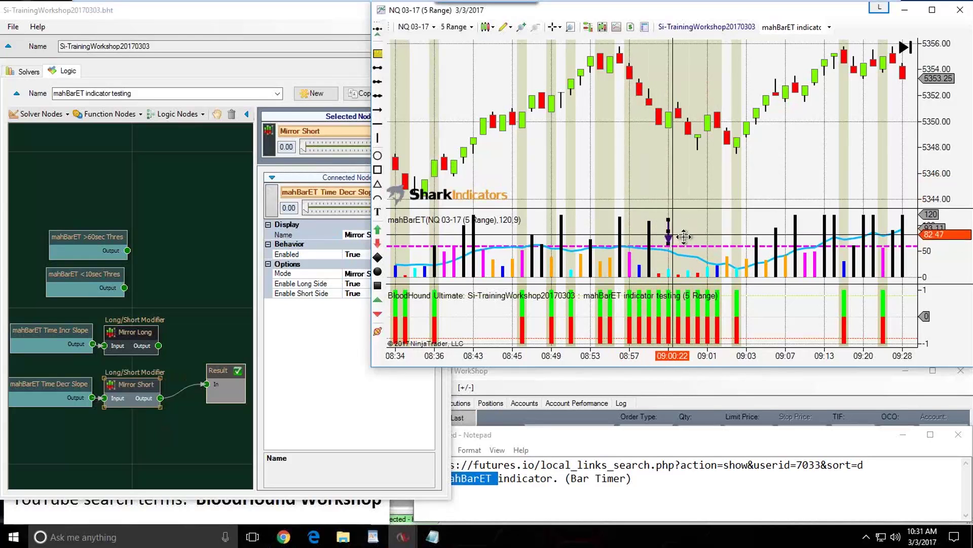
pyautogui.middleClick(707, 246)
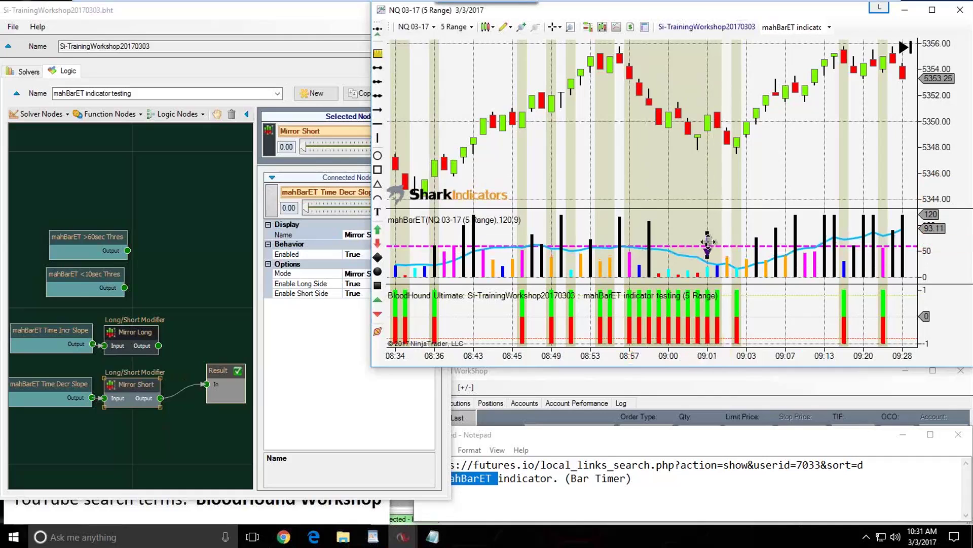
pyautogui.moveTo(708, 242); pyautogui.dragTo(671, 234)
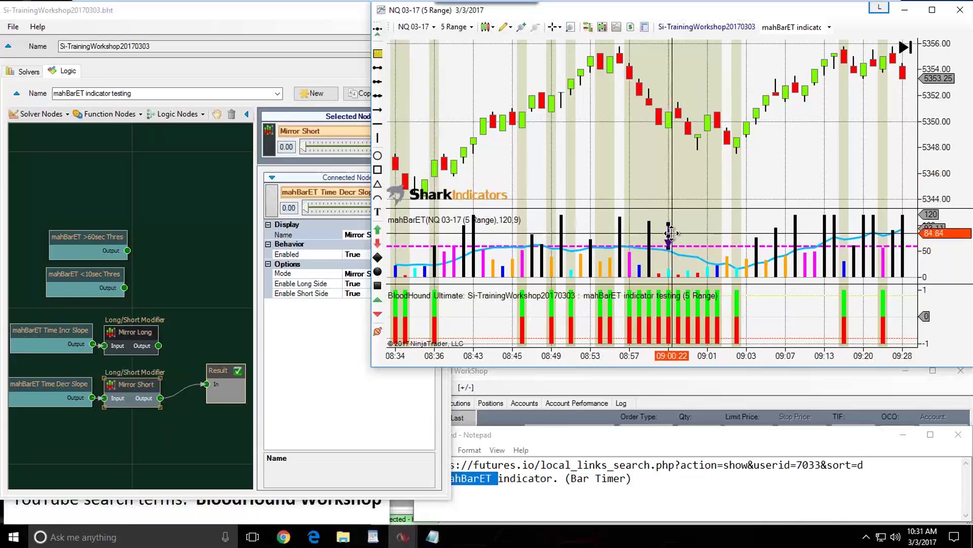
# Move all solver and modifier nodes higher in the logic graph, and point the chart arrow at the average line after 09:01
pyautogui.moveTo(136, 430); pyautogui.dragTo(89, 189)
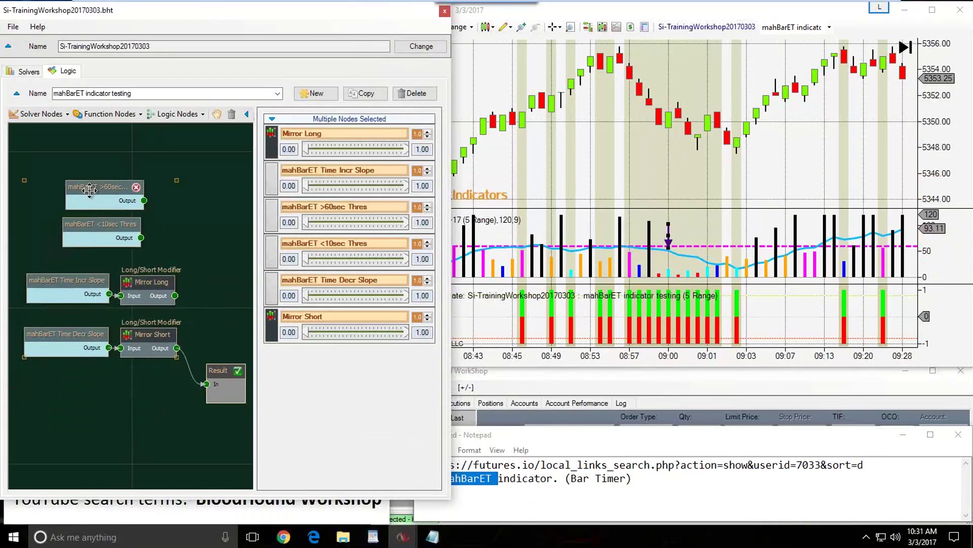
pyautogui.click(103, 402)
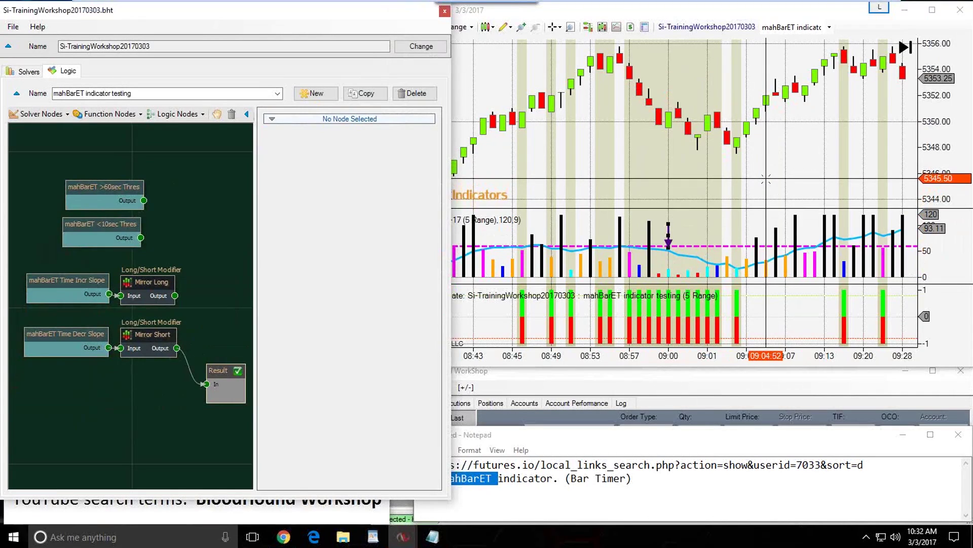
pyautogui.click(670, 233)
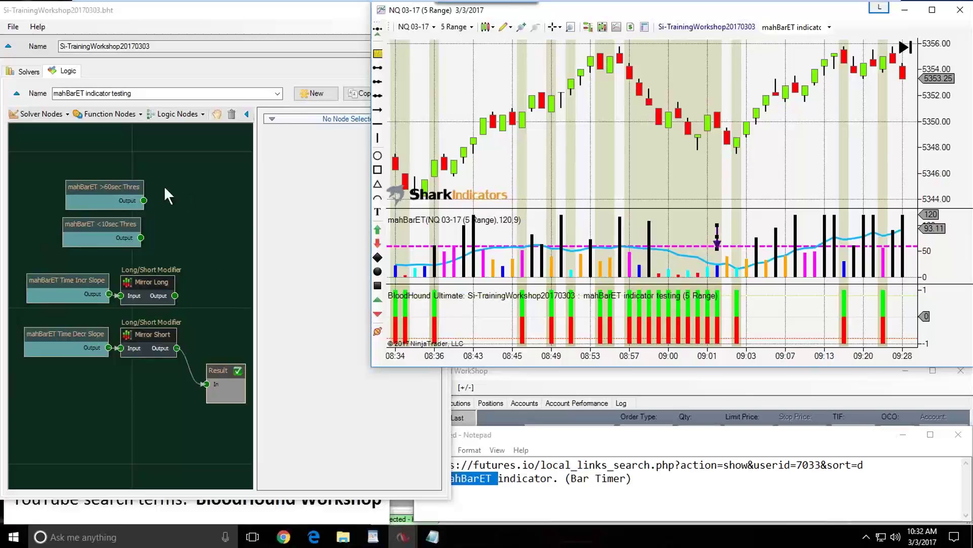
# Add an Indicator Comparison solver node to the logic and place it below the mahBarET Time Decr Slope node
pyautogui.click(41, 118)
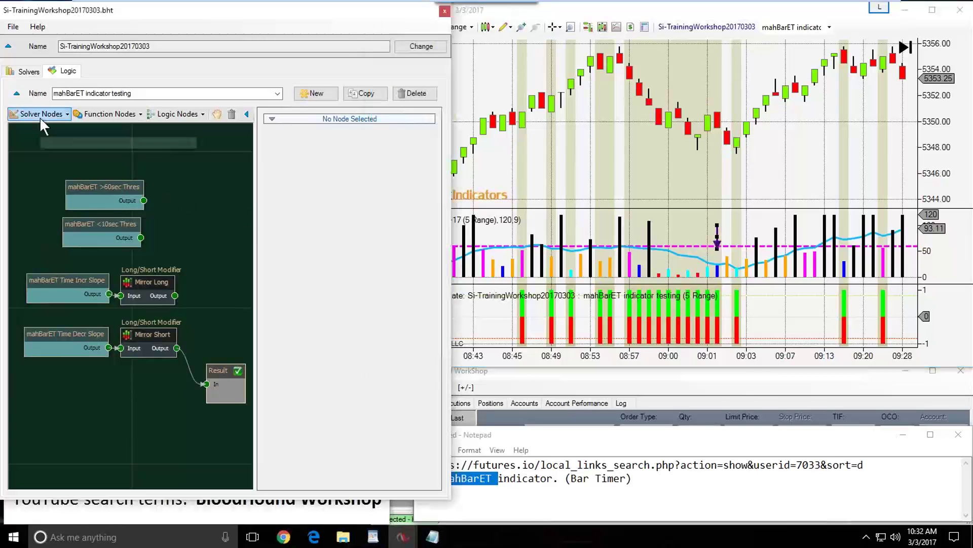
pyautogui.click(40, 116)
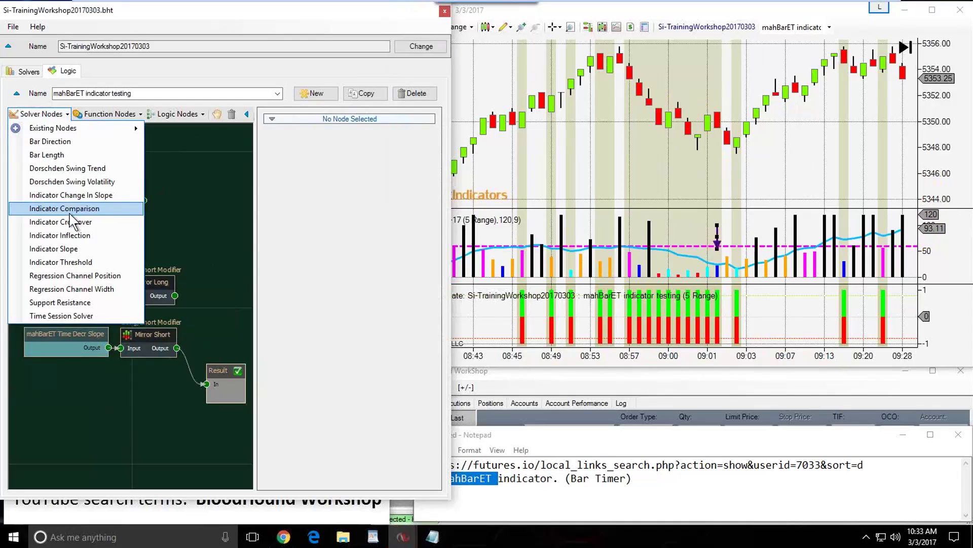
pyautogui.click(70, 212)
pyautogui.click(169, 314)
pyautogui.moveTo(169, 313); pyautogui.dragTo(59, 393)
pyautogui.moveTo(59, 393); pyautogui.dragTo(60, 387)
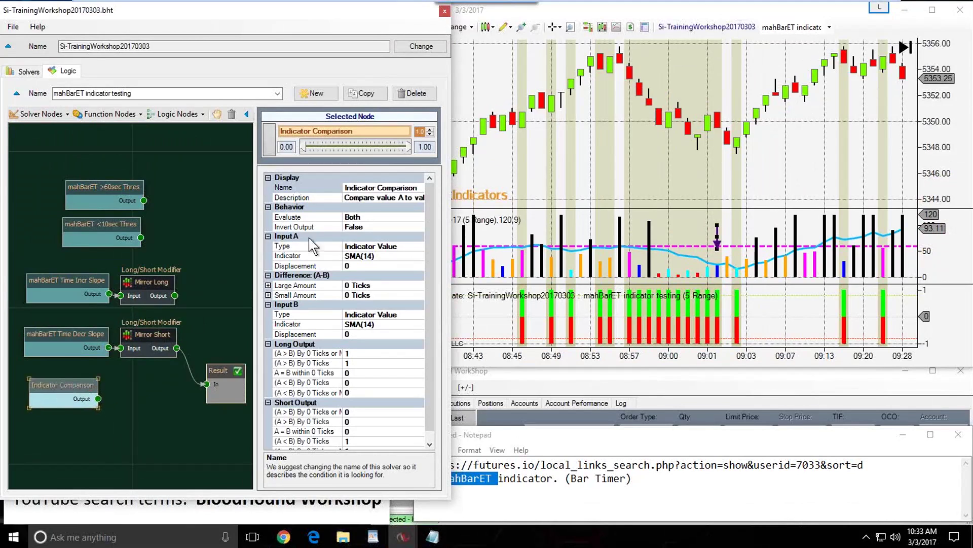
# Rename the new Indicator Comparison node as Time > Avg Comp
pyautogui.click(364, 188)
pyautogui.doubleClick(362, 188)
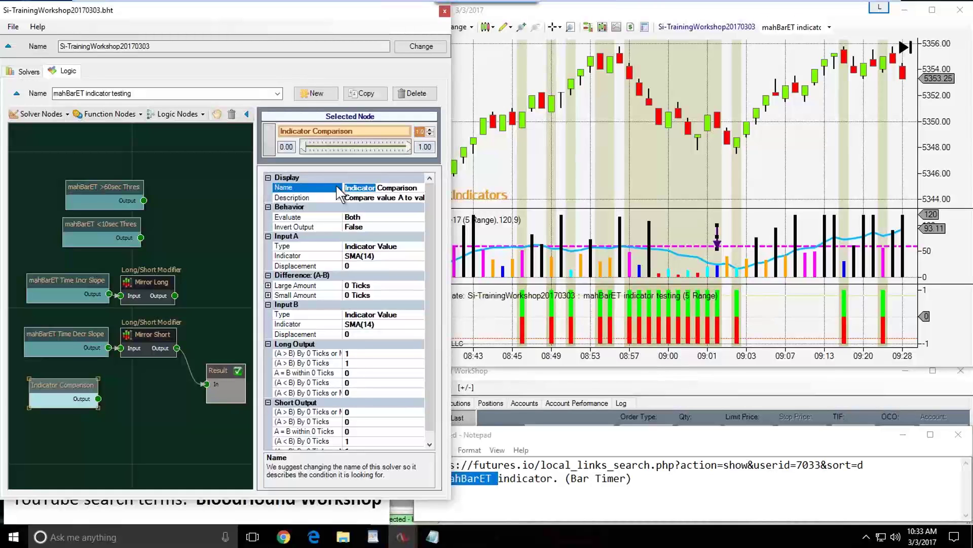
pyautogui.write('Time')
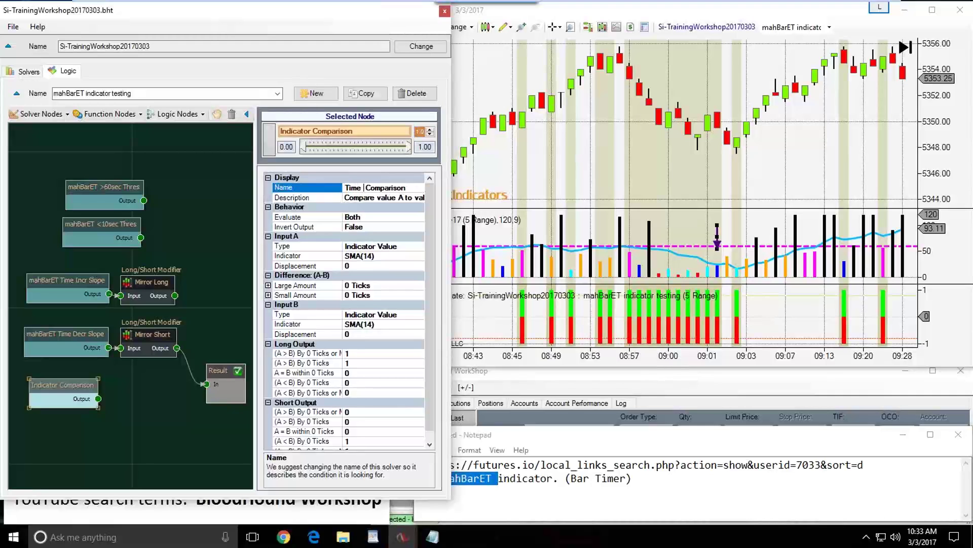
pyautogui.write(' >')
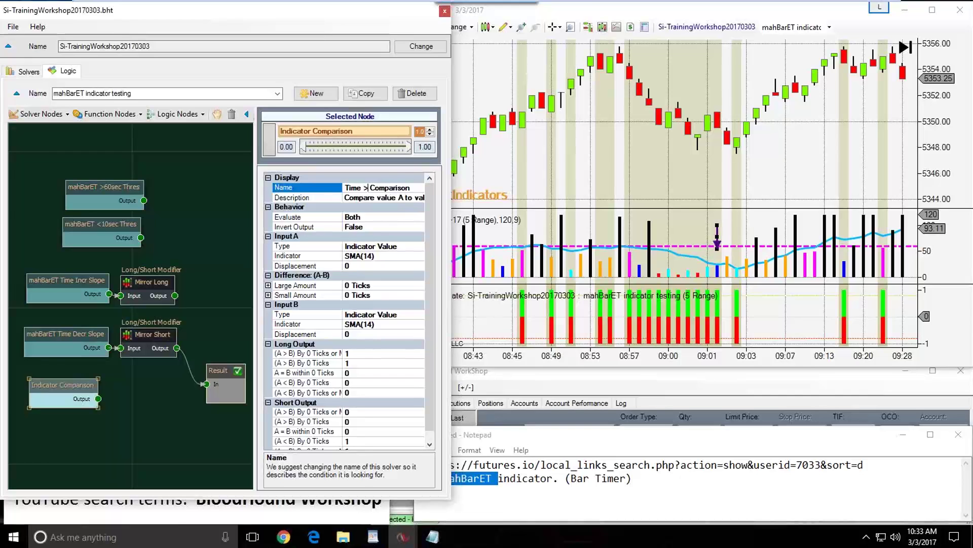
pyautogui.write(' Avg')
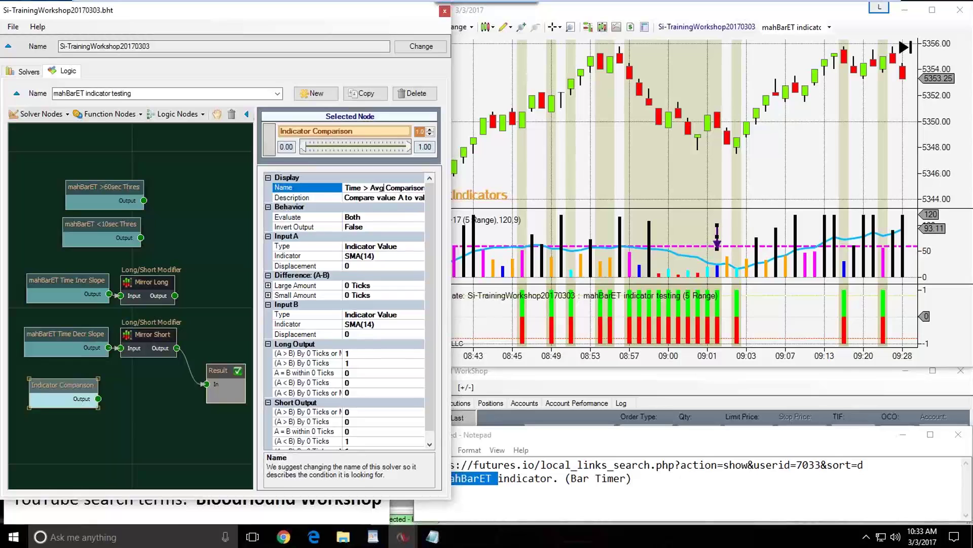
pyautogui.press('Delete')
pyautogui.press('Delete')
pyautogui.press('Delete')
pyautogui.press('Delete')
pyautogui.press('Delete')
# Set the Input A indicator of Time > Avg Comp to mahBarET(120,9), using its Time plot for both long and short
pyautogui.click(390, 256)
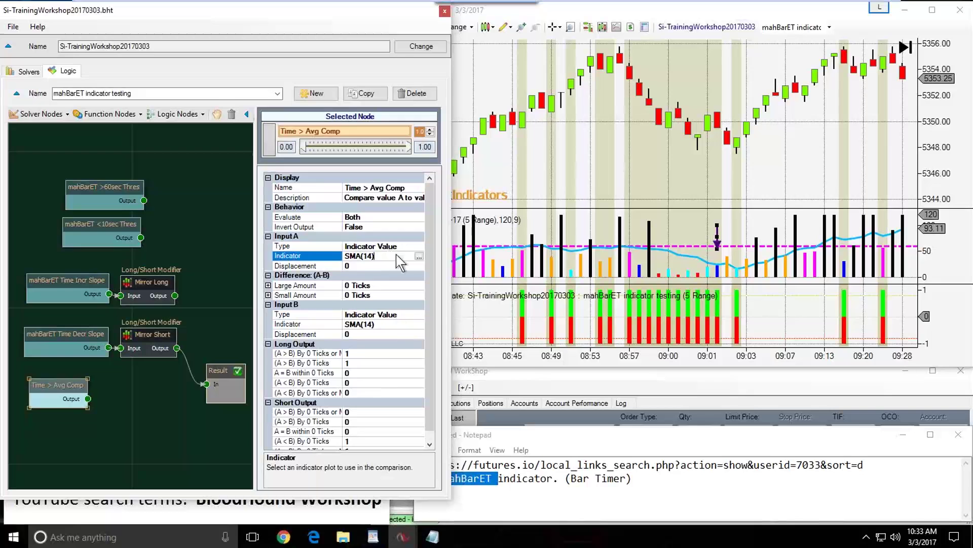
pyautogui.click(418, 256)
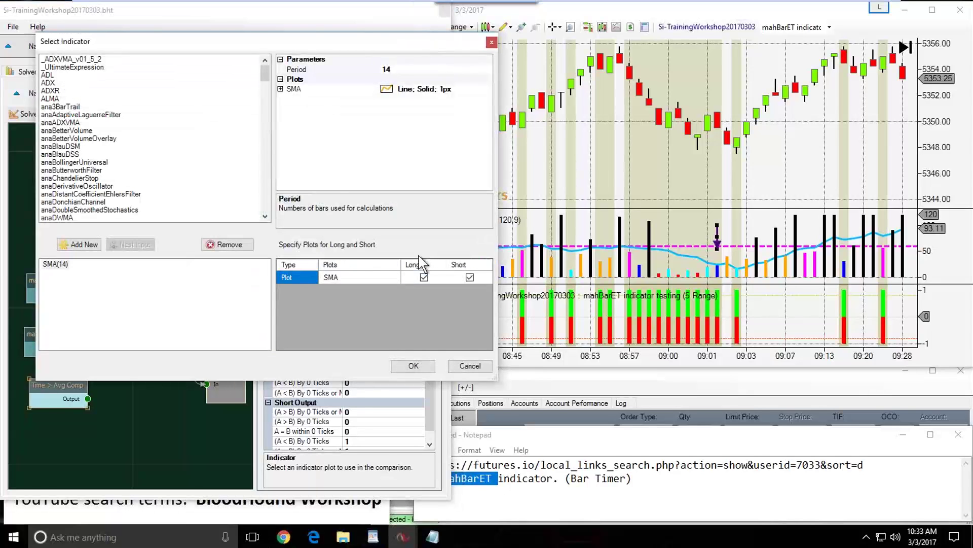
pyautogui.click(62, 194)
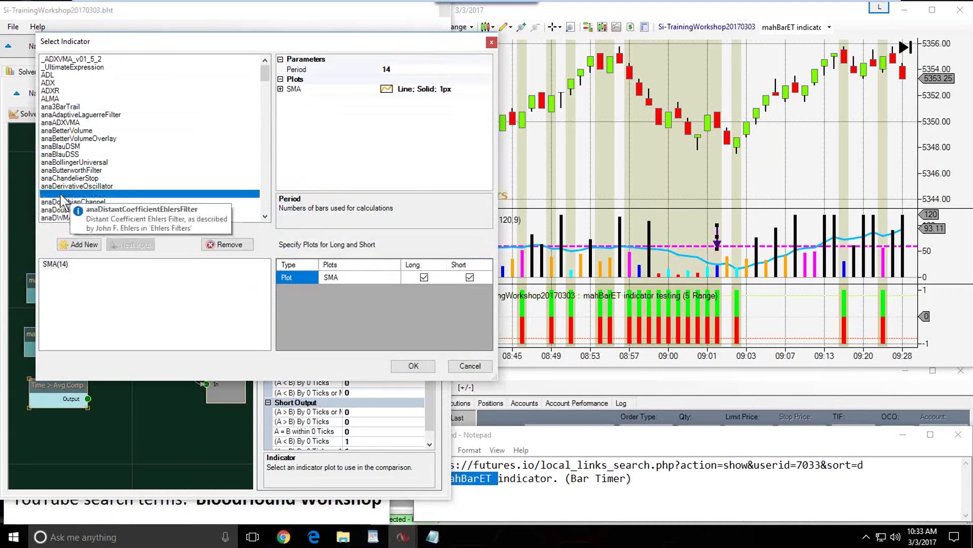
pyautogui.press('m')
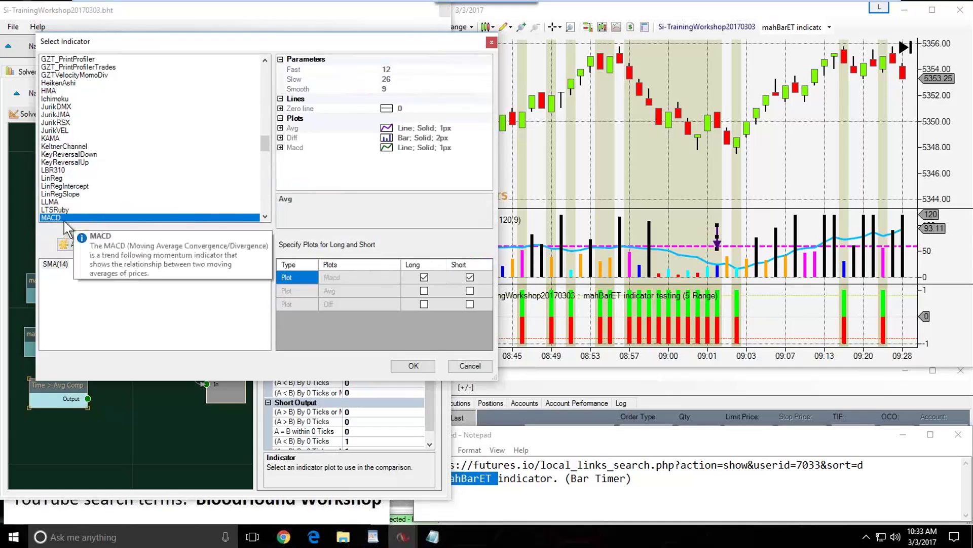
pyautogui.press('Down')
pyautogui.press('Down')
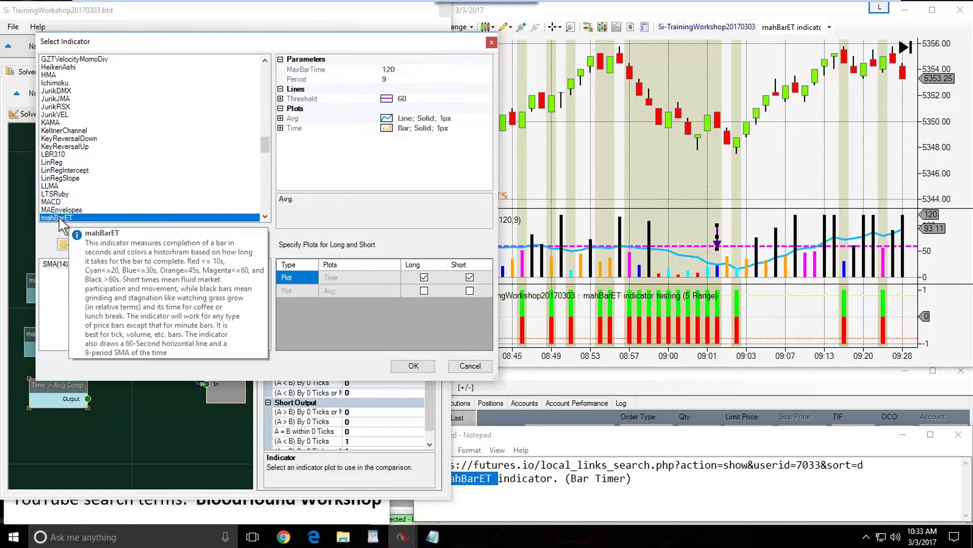
pyautogui.click(69, 265)
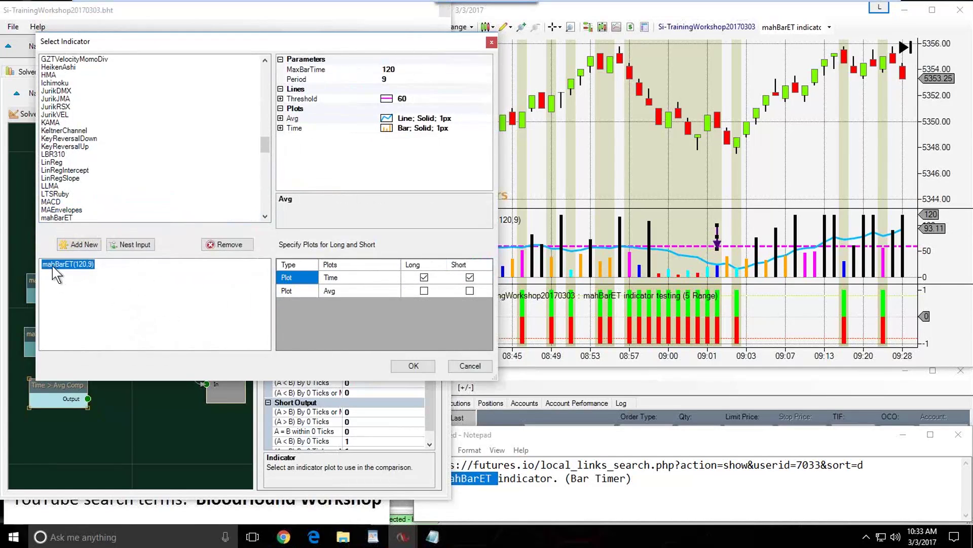
pyautogui.click(345, 279)
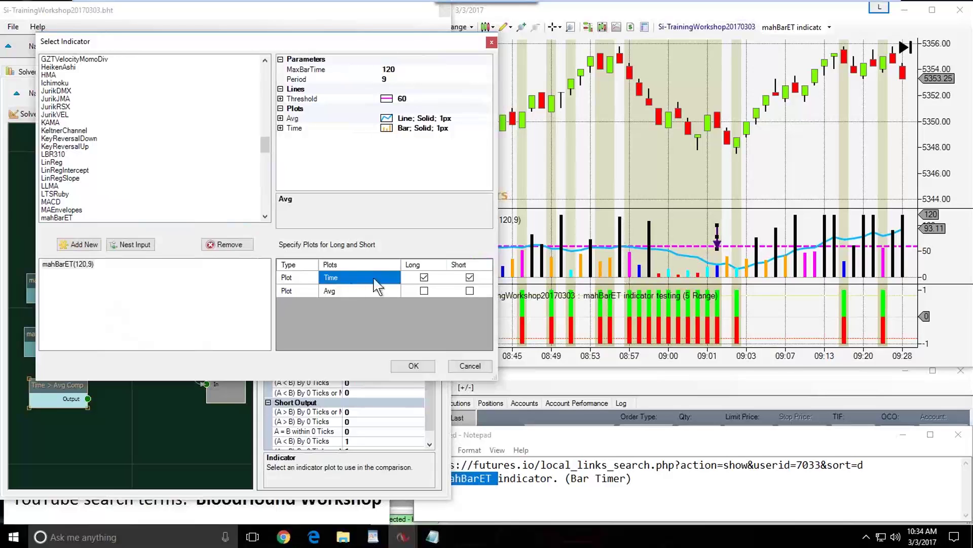
pyautogui.click(414, 366)
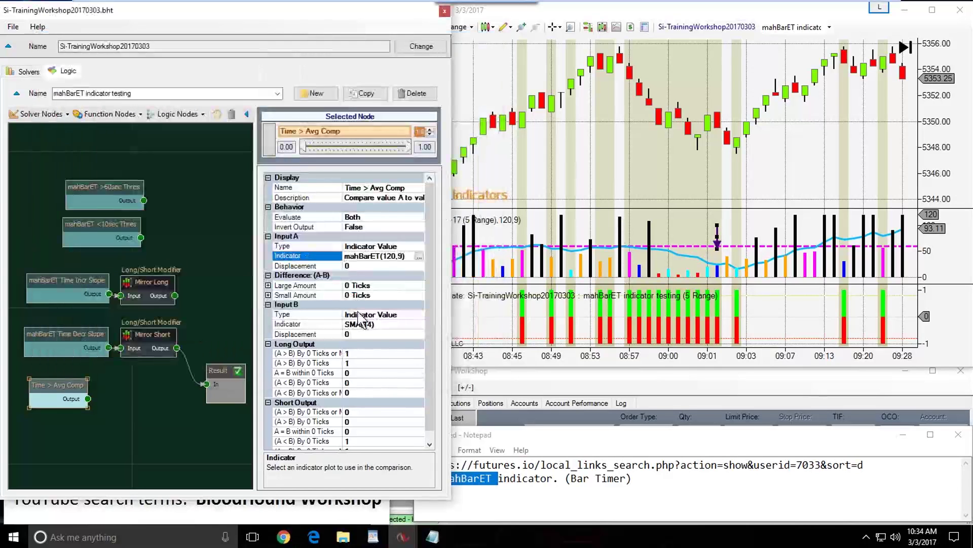
# Set the Input B indicator to mahBarET(120,9), using its Avg plot instead of Time for both long and short
pyautogui.click(304, 324)
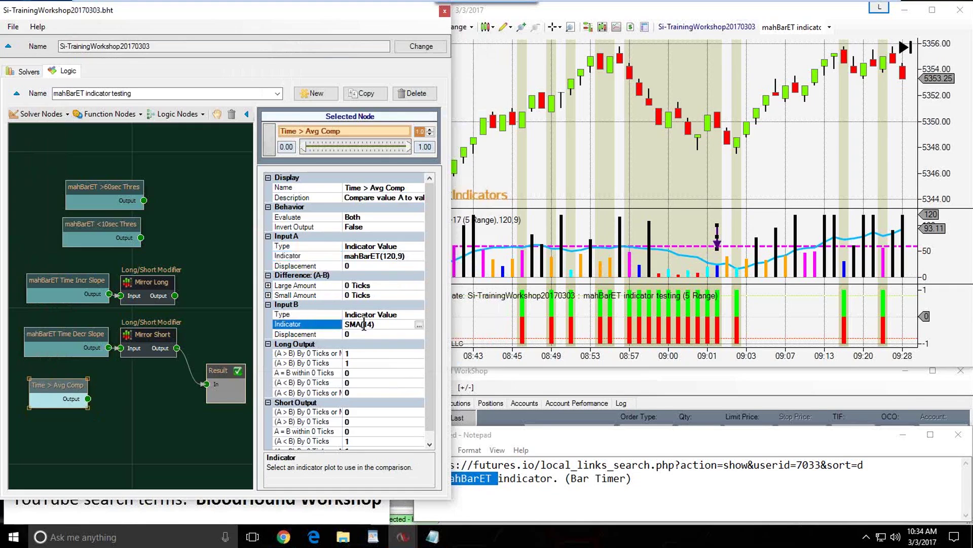
pyautogui.click(286, 236)
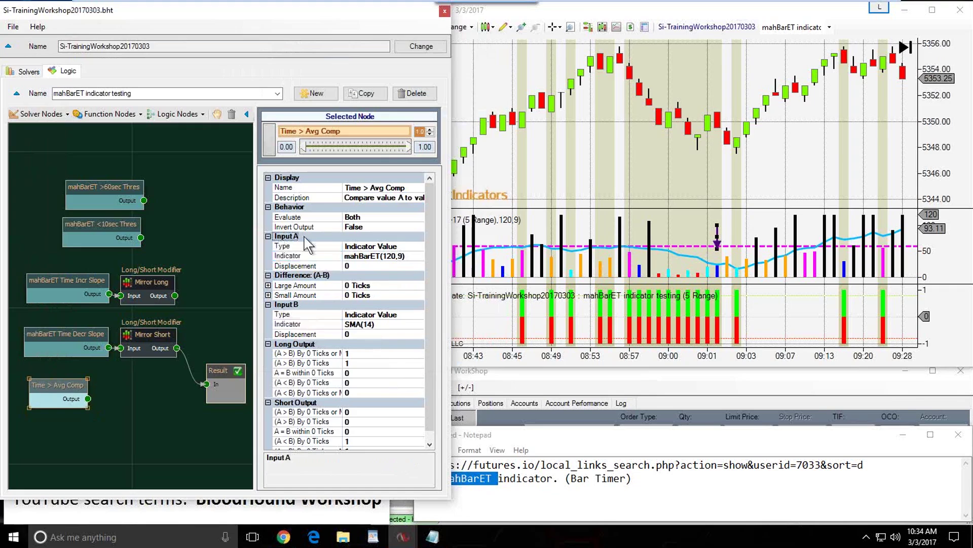
pyautogui.click(299, 256)
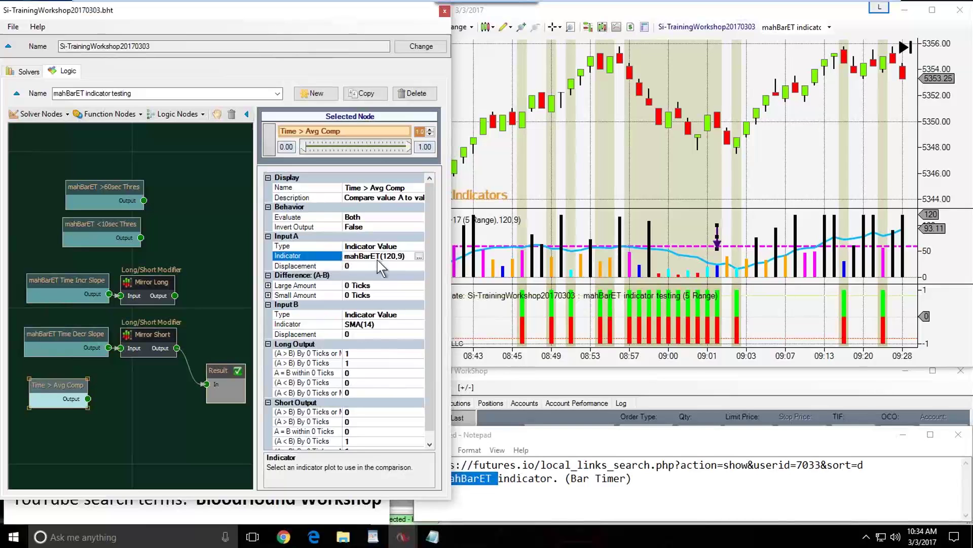
pyautogui.click(287, 325)
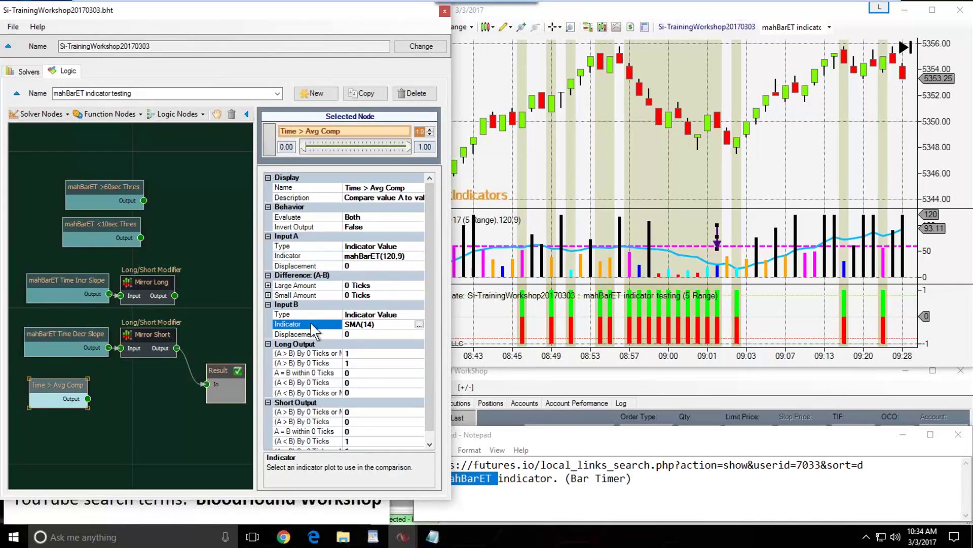
pyautogui.click(418, 324)
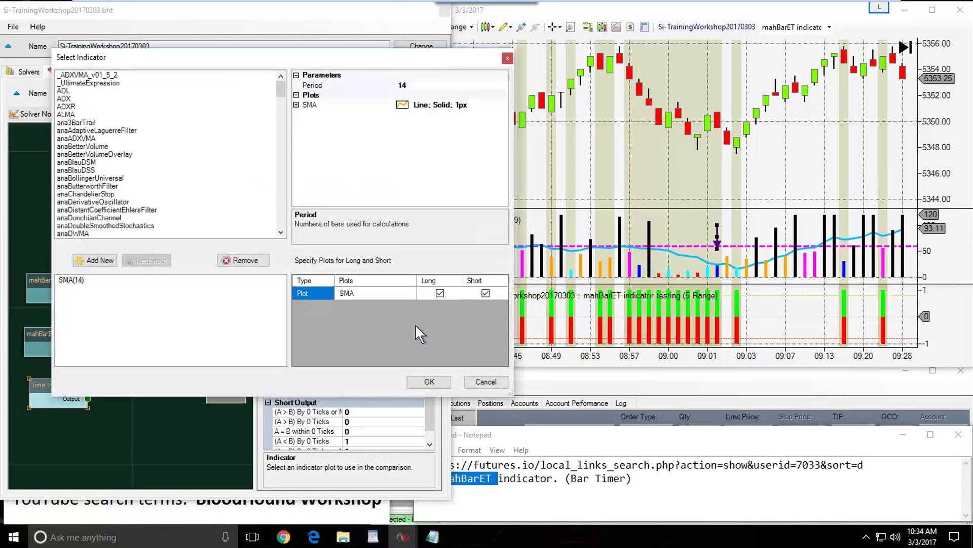
pyautogui.click(85, 219)
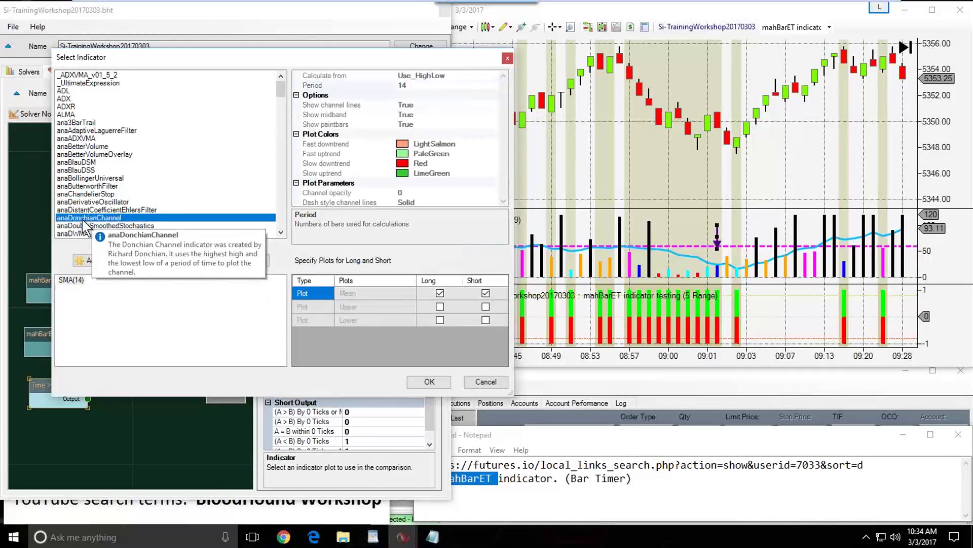
pyautogui.write('mahBarET')
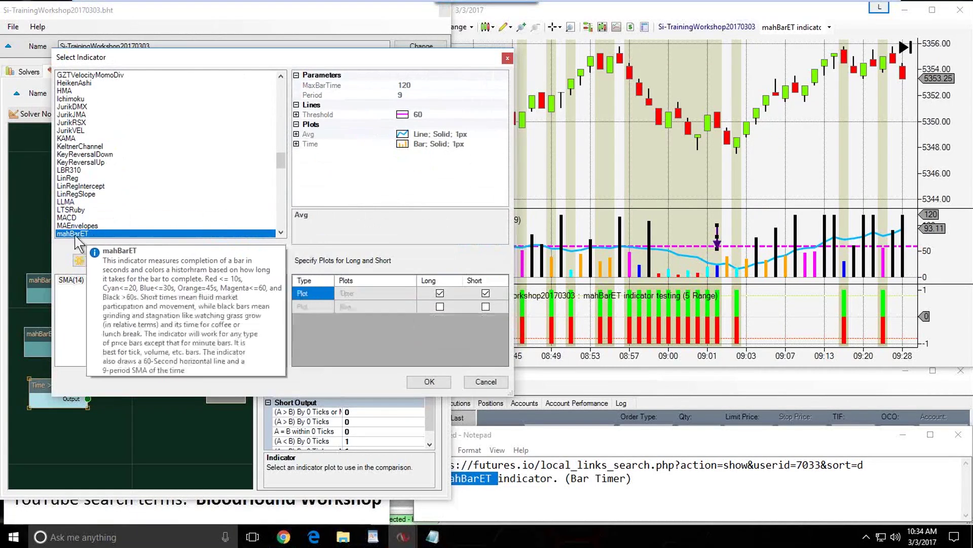
pyautogui.click(68, 295)
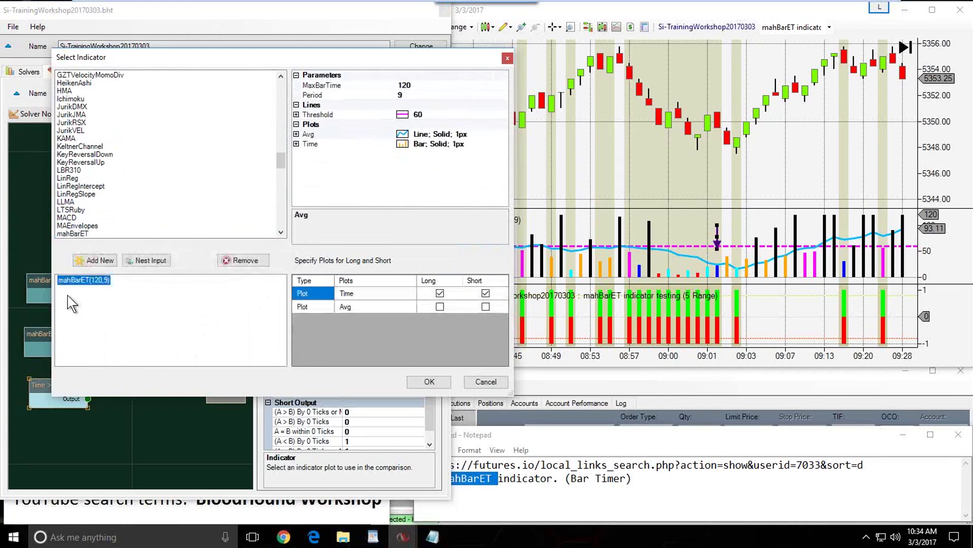
pyautogui.click(363, 308)
pyautogui.click(440, 307)
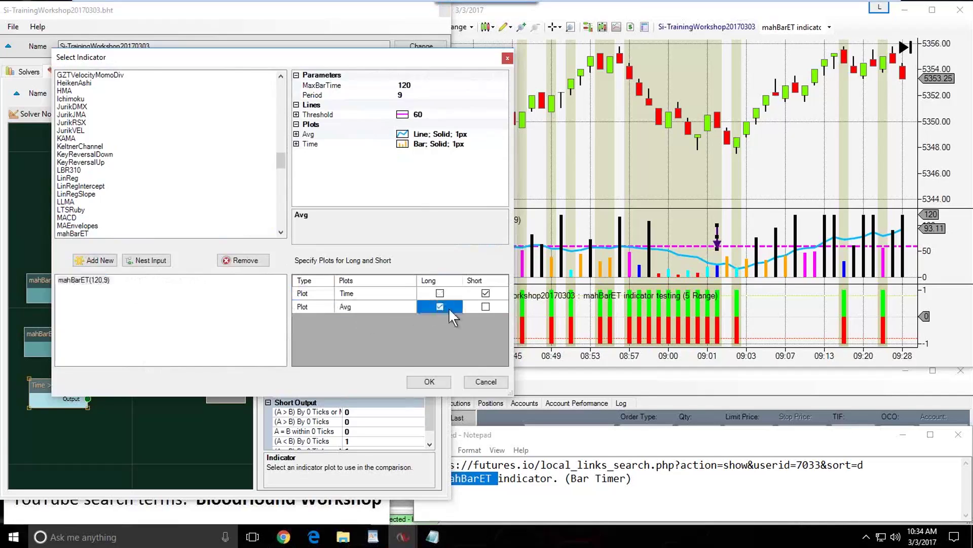
pyautogui.click(486, 306)
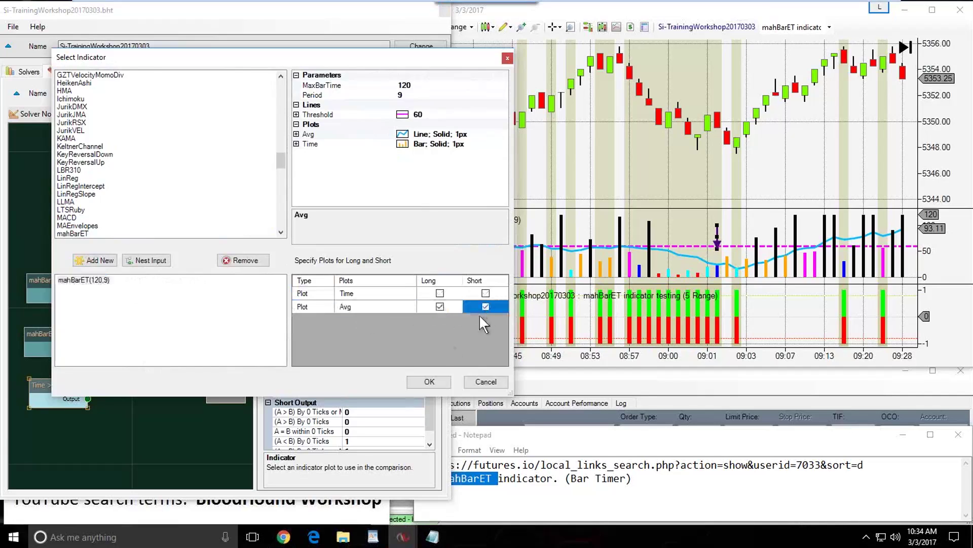
pyautogui.click(429, 381)
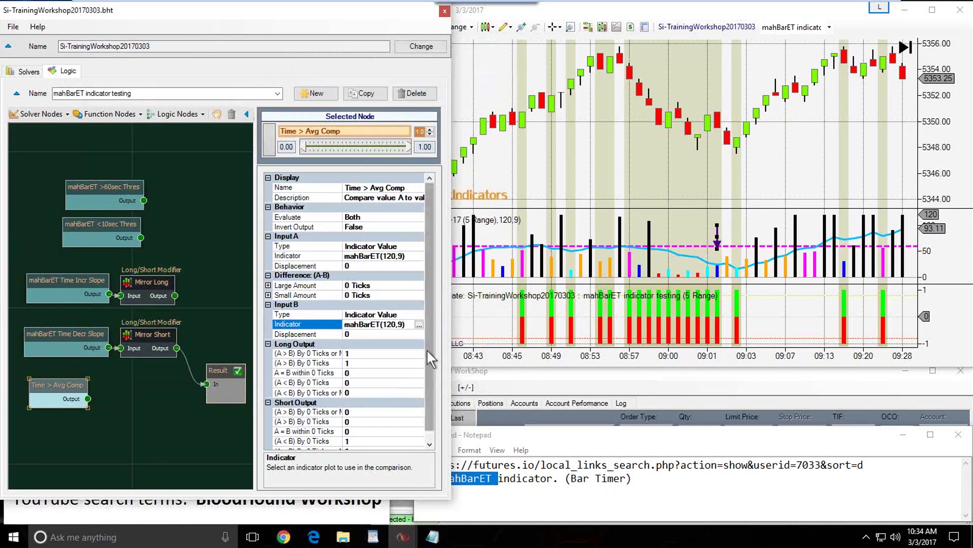
# Connect the Time > Avg Comp output to the Result node and shift the comparison node slightly closer to it
pyautogui.moveTo(88, 398); pyautogui.dragTo(211, 379)
pyautogui.moveTo(58, 385); pyautogui.dragTo(68, 385)
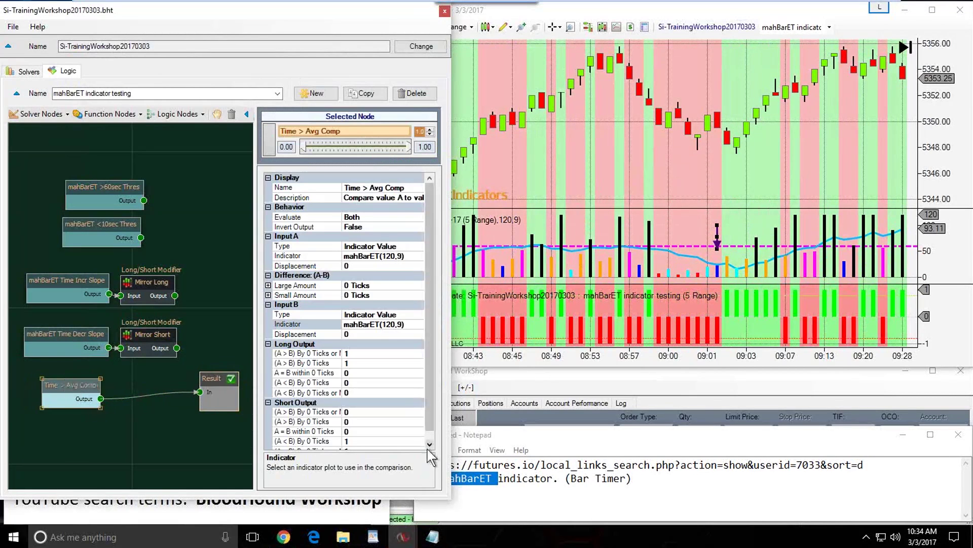
# Enlarge the BloodHound window and widen the property name column so all Long Output and Short Output labels show in full
pyautogui.moveTo(449, 498); pyautogui.dragTo(449, 508)
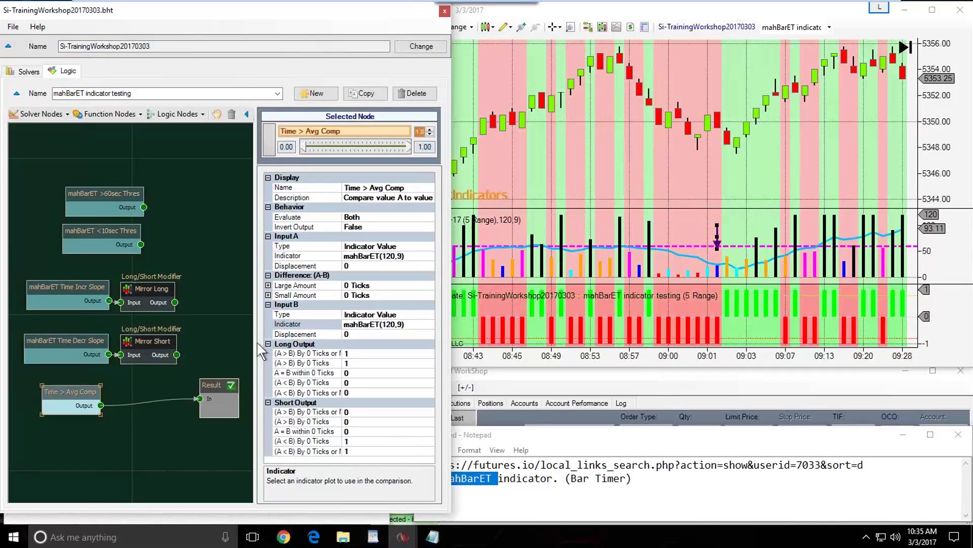
pyautogui.moveTo(254, 343); pyautogui.dragTo(242, 345)
pyautogui.click(289, 354)
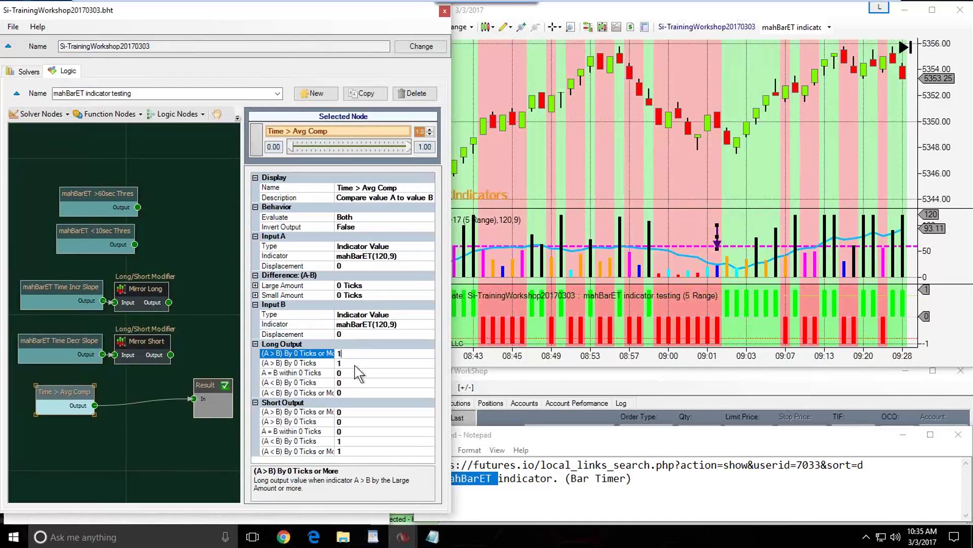
pyautogui.moveTo(339, 354); pyautogui.dragTo(351, 355)
# Examine the Long Output and Short Output settings for A above and below B, moving the chart arrow to the average near 09:03
pyautogui.click(308, 382)
pyautogui.click(310, 421)
pyautogui.click(312, 451)
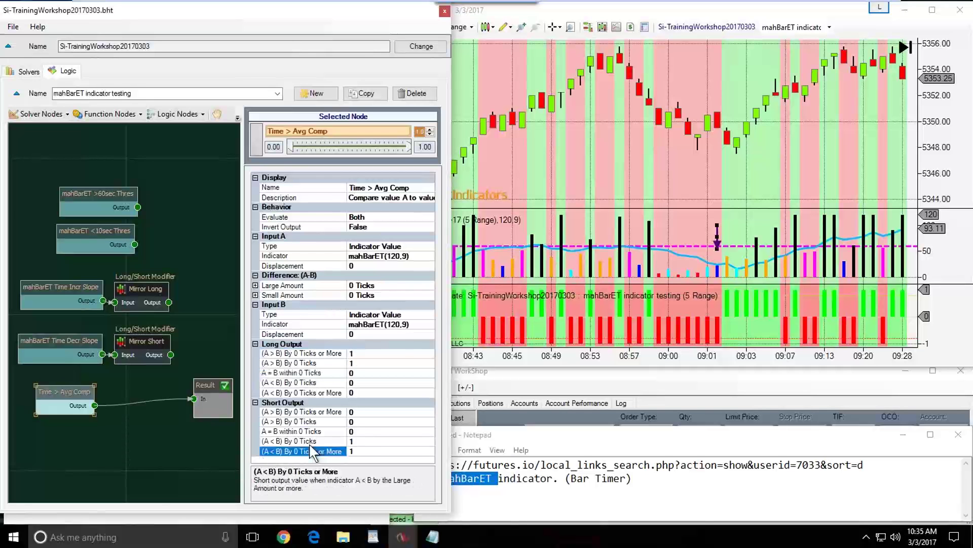
pyautogui.click(672, 221)
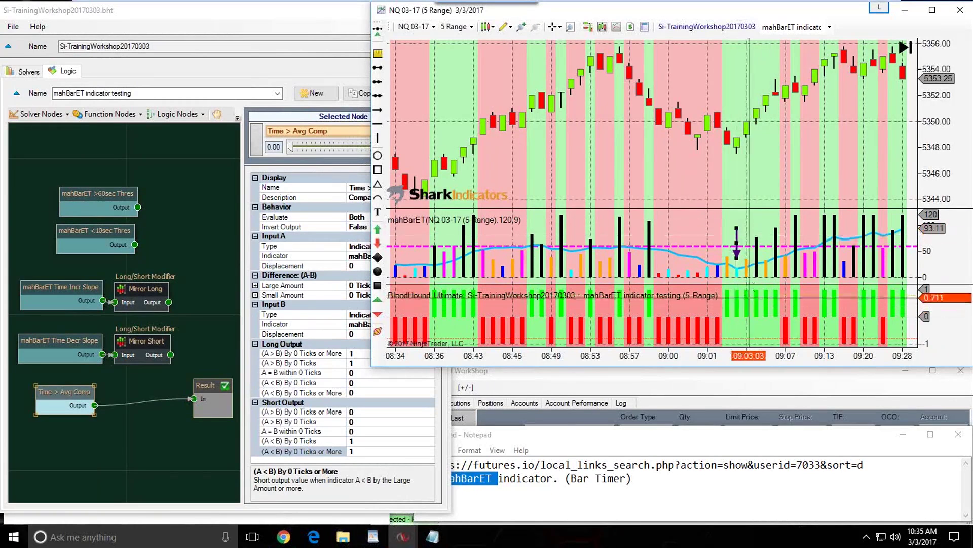
pyautogui.click(284, 354)
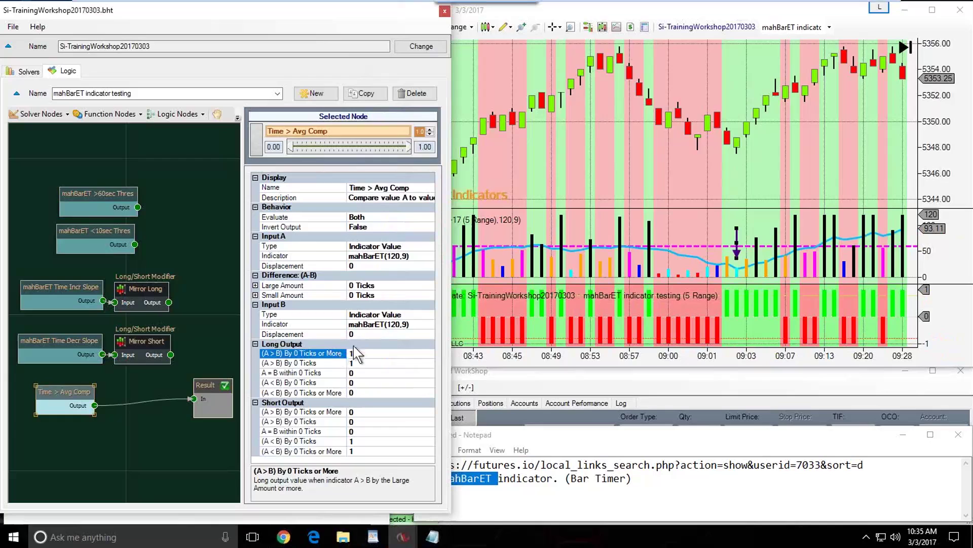
pyautogui.click(282, 344)
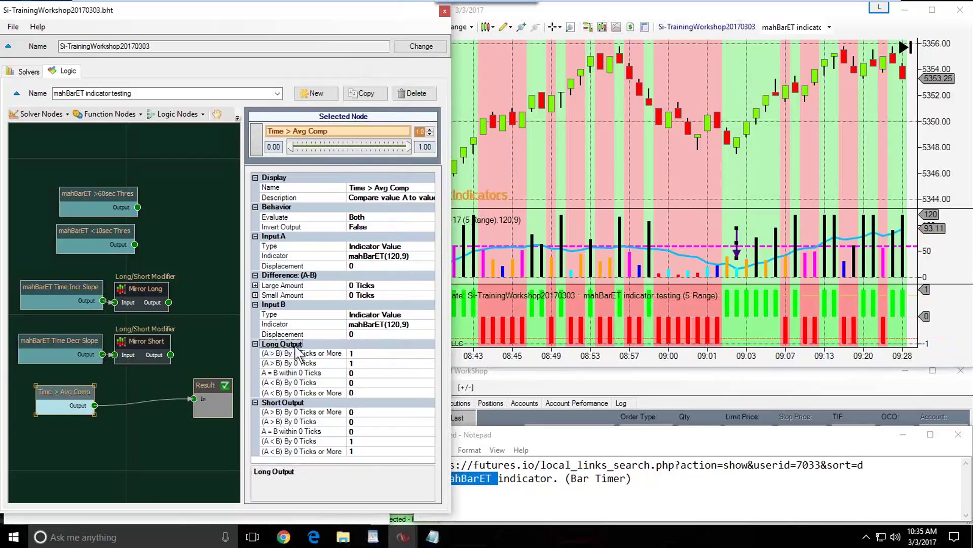
pyautogui.click(288, 354)
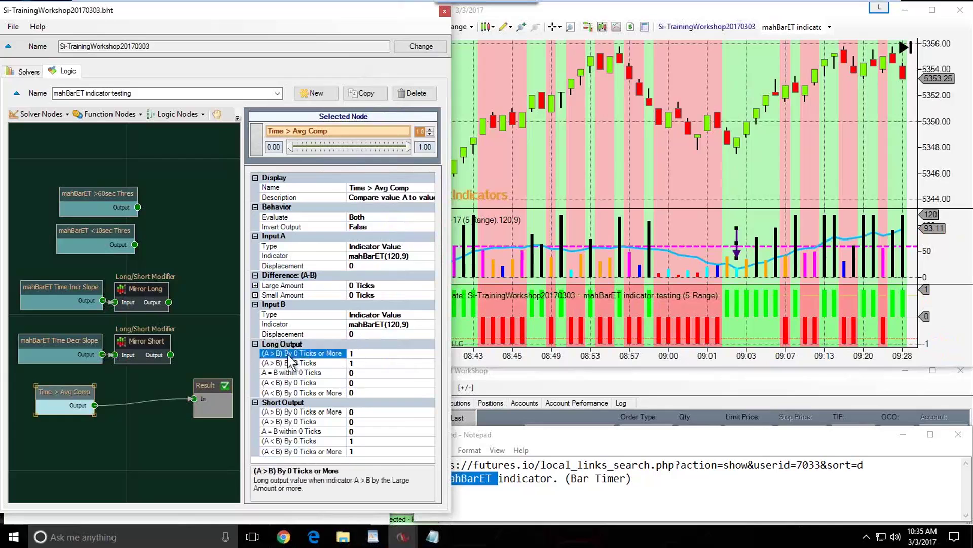
pyautogui.click(288, 364)
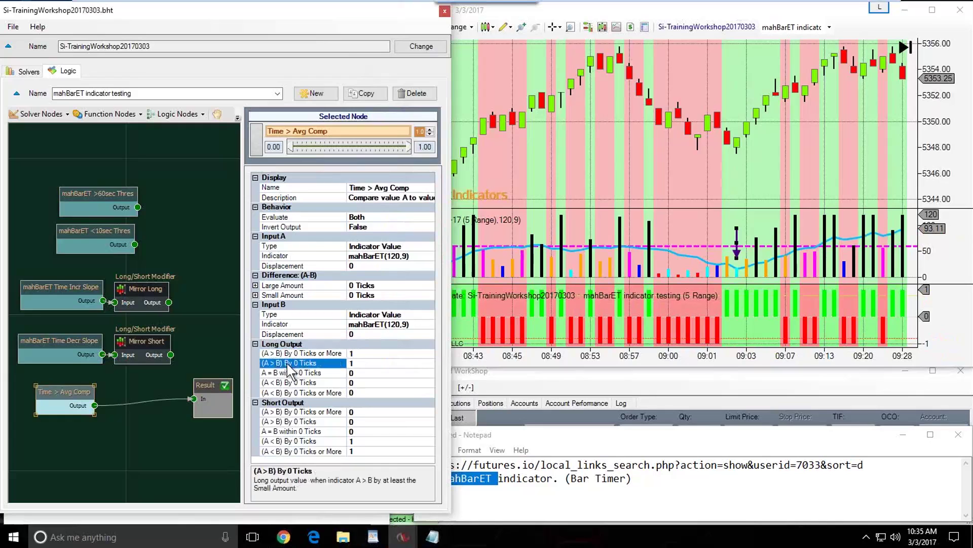
pyautogui.click(286, 412)
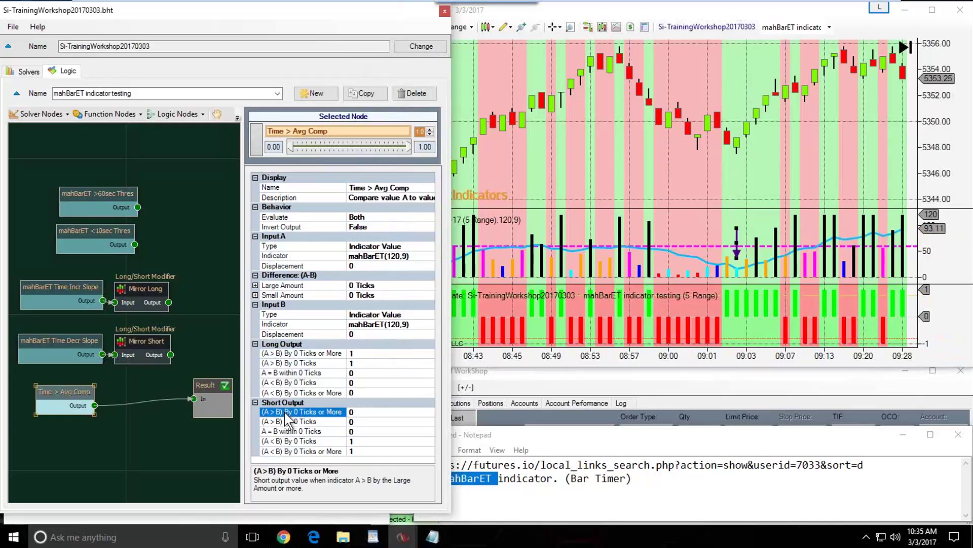
# Set the Short Output values for A < B by 0 Ticks and A < B by 0 Ticks or More to 0
pyautogui.click(299, 441)
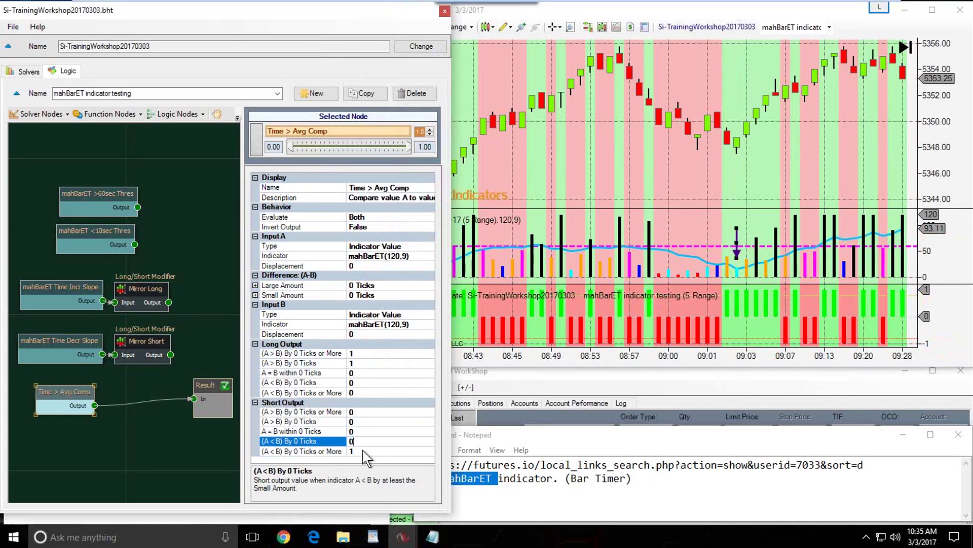
pyautogui.click(357, 452)
pyautogui.write('0')
pyautogui.click(358, 412)
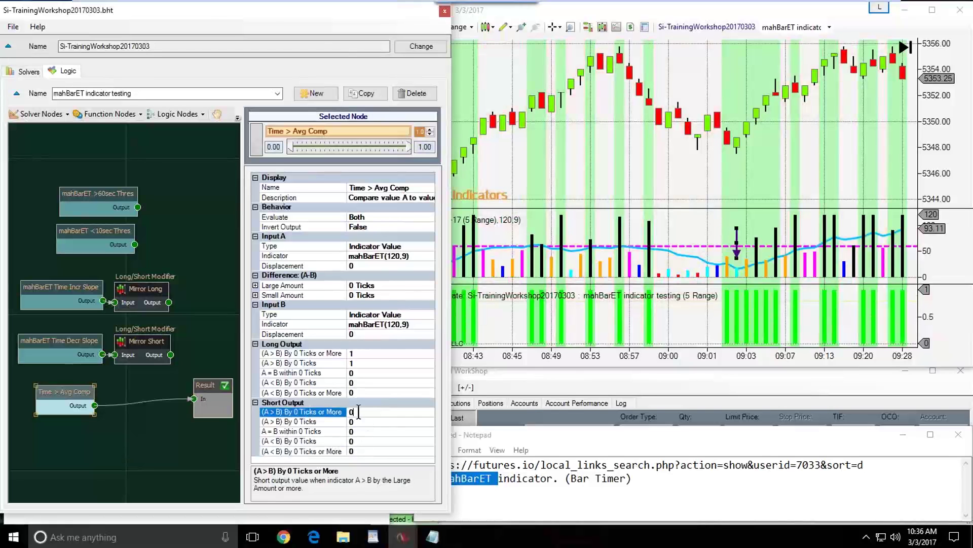
# Set the Short Output values for A > B by 0 Ticks or More and A > B by 0 Ticks to 1
pyautogui.write('1')
pyautogui.click(358, 421)
pyautogui.click(359, 431)
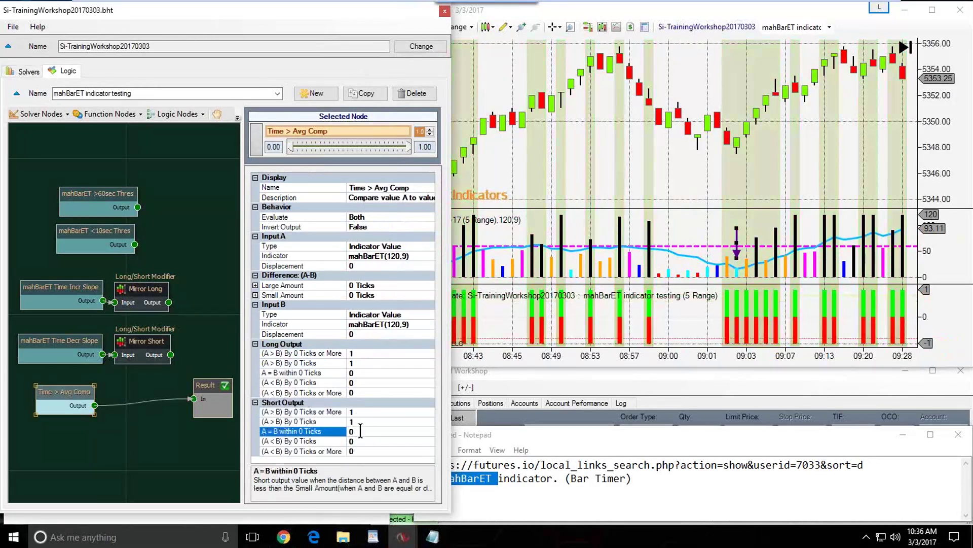
pyautogui.click(310, 354)
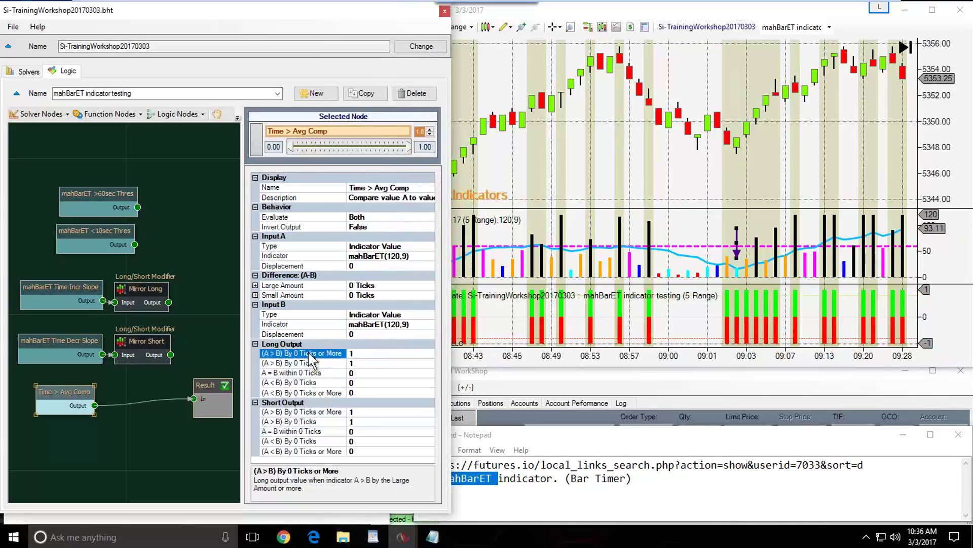
pyautogui.click(355, 363)
pyautogui.click(315, 411)
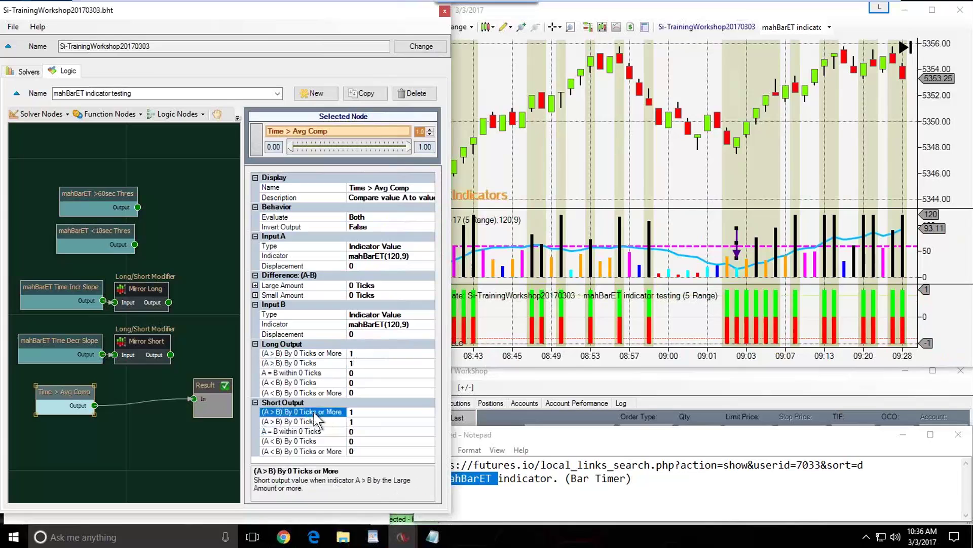
pyautogui.click(359, 421)
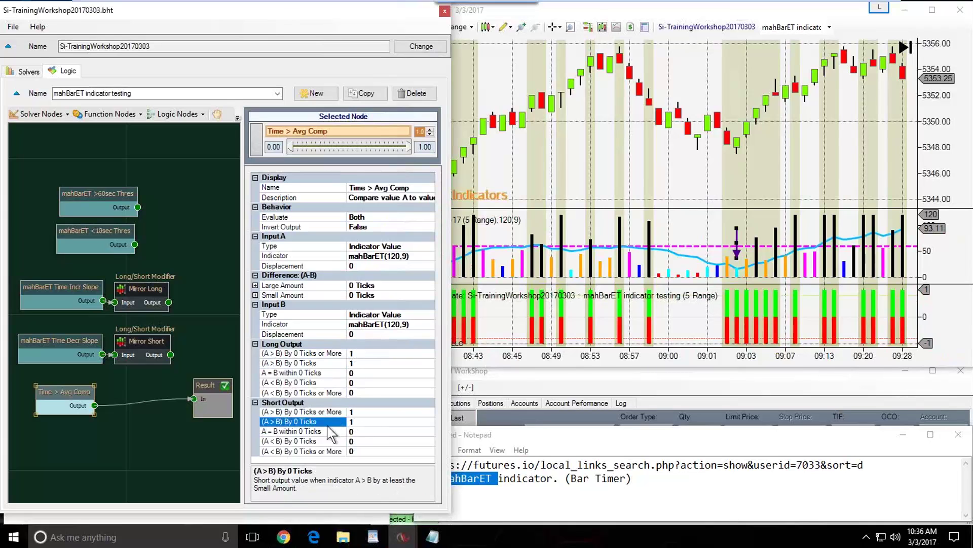
# Move the chart's arrow marker to the mahBarET bar near 09:00 and shift the Time > Avg Comp node slightly closer to Result
pyautogui.click(681, 221)
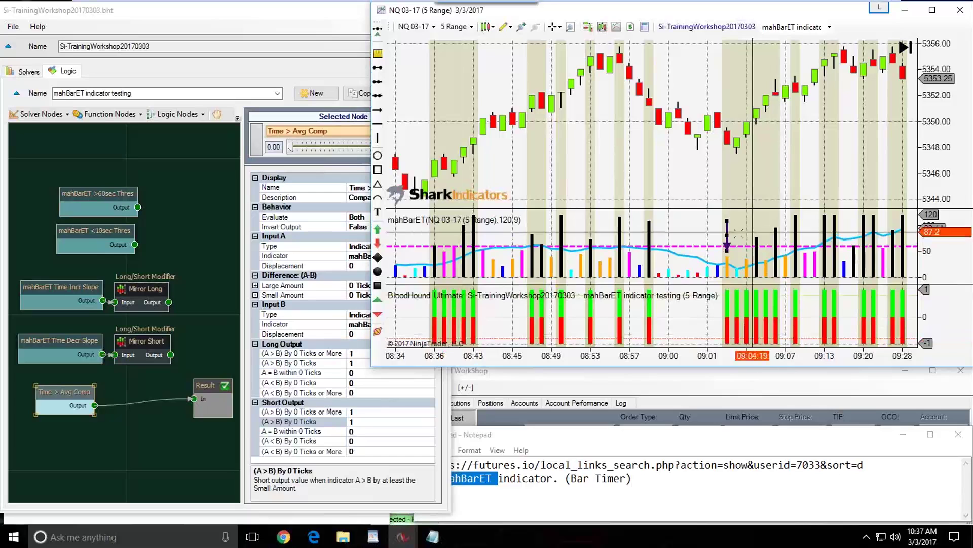
pyautogui.click(64, 392)
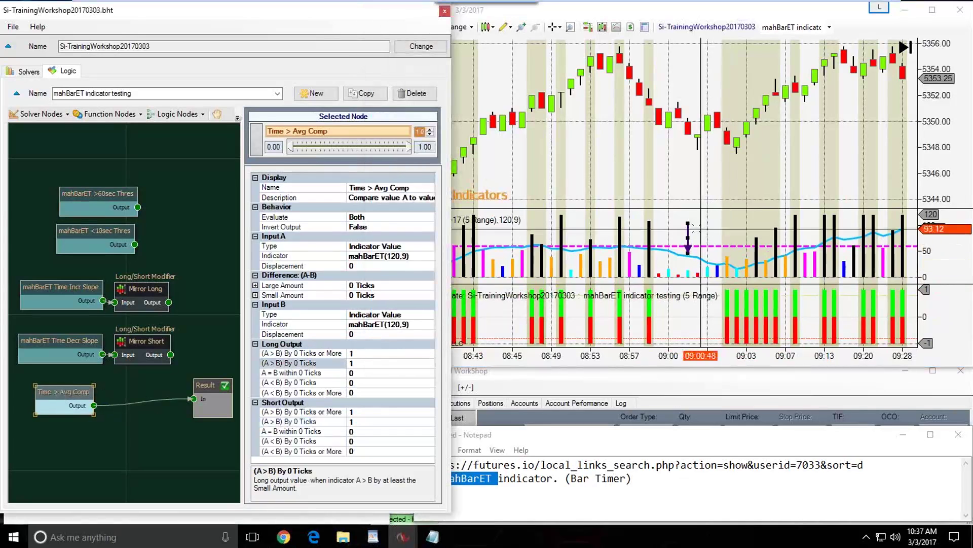
pyautogui.click(678, 226)
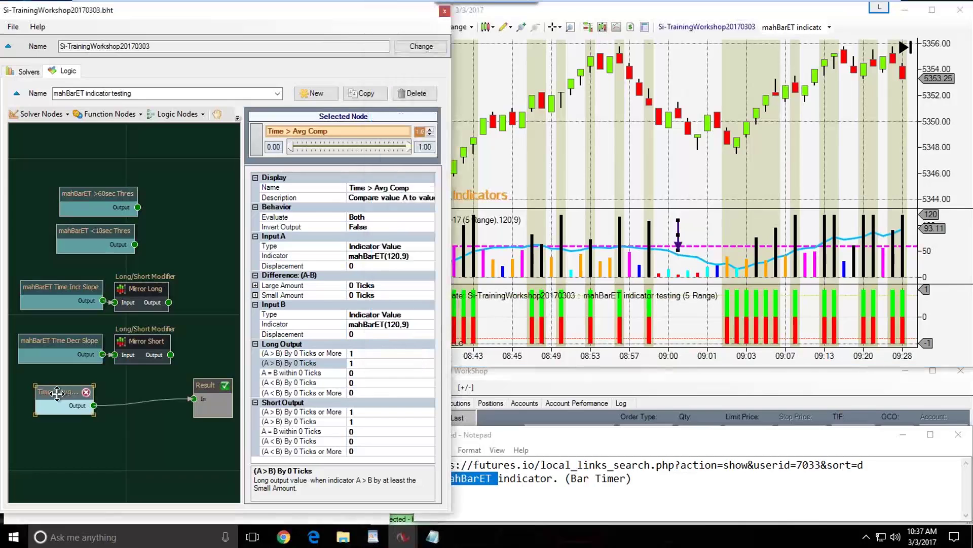
pyautogui.click(55, 390)
pyautogui.moveTo(55, 390); pyautogui.dragTo(70, 387)
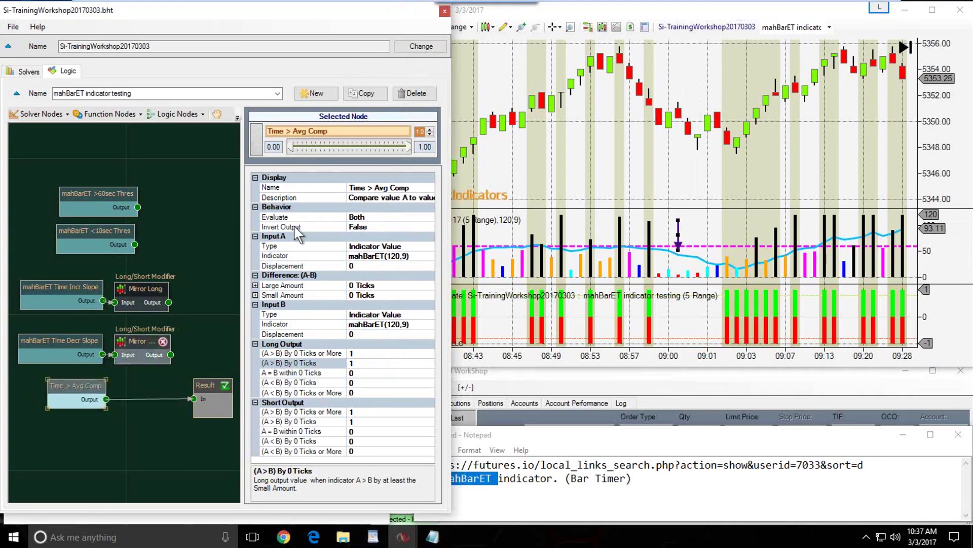
# Try Invert Output as True on the Time > Avg Comp node, compare it on the chart, and restore it to False
pyautogui.click(273, 229)
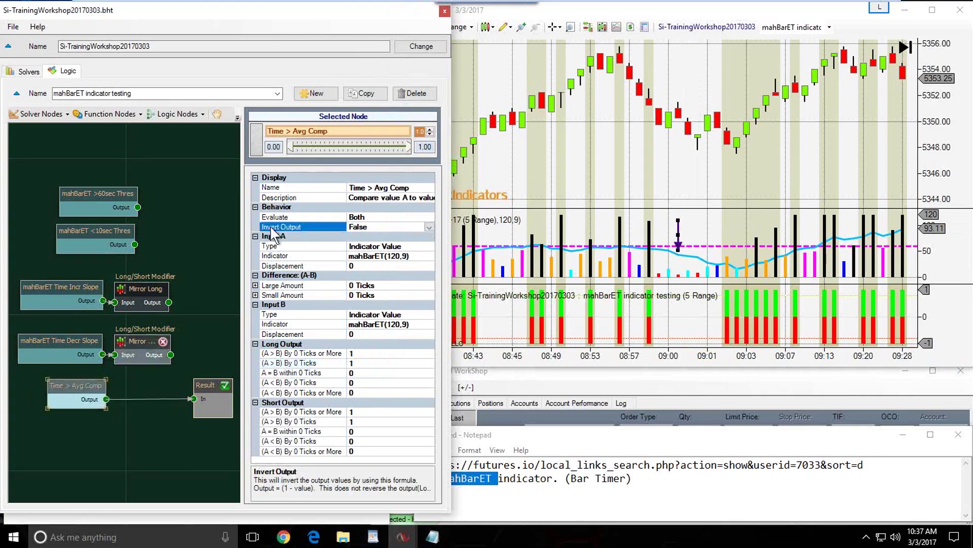
pyautogui.doubleClick(370, 228)
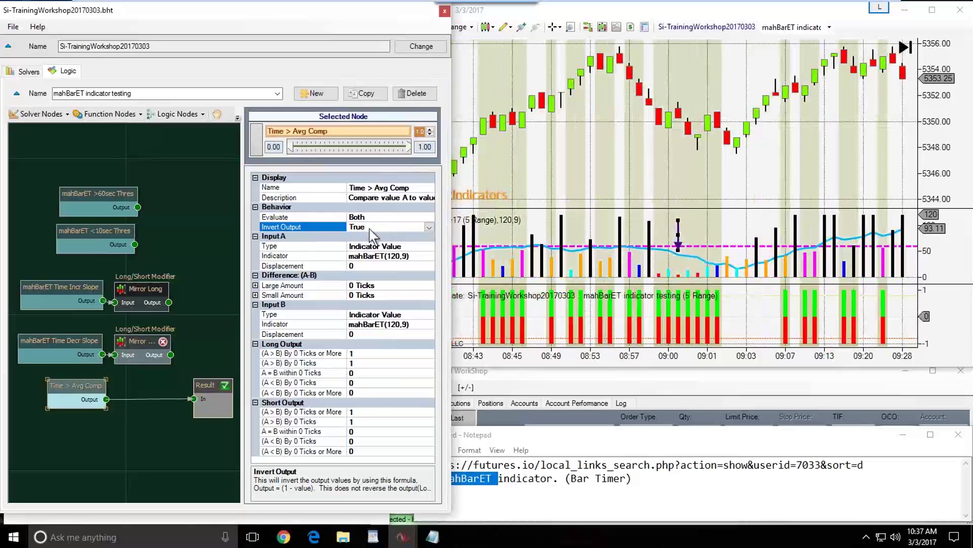
pyautogui.click(678, 231)
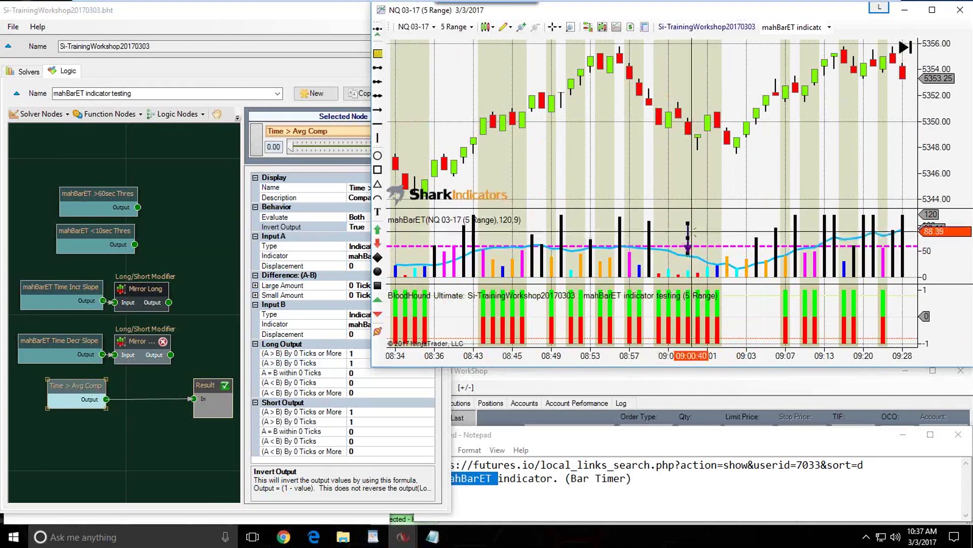
pyautogui.click(313, 227)
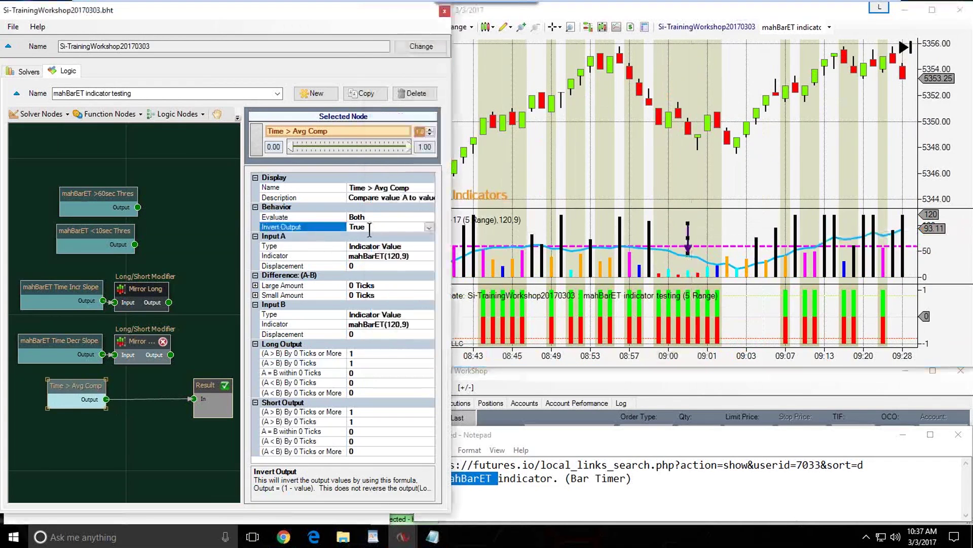
pyautogui.doubleClick(370, 227)
pyautogui.moveTo(69, 389)
pyautogui.mouseDown()
pyautogui.moveTo(54, 391)
pyautogui.moveTo(67, 389)
pyautogui.mouseUp()
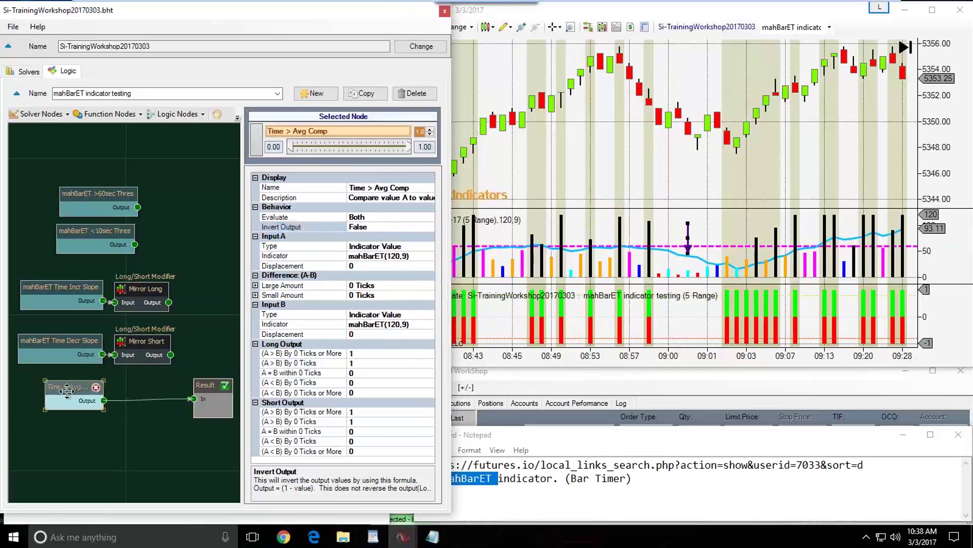
# Duplicate the Time > Avg Comp solver and rename the copy as Time < Avg Comp
pyautogui.click(29, 71)
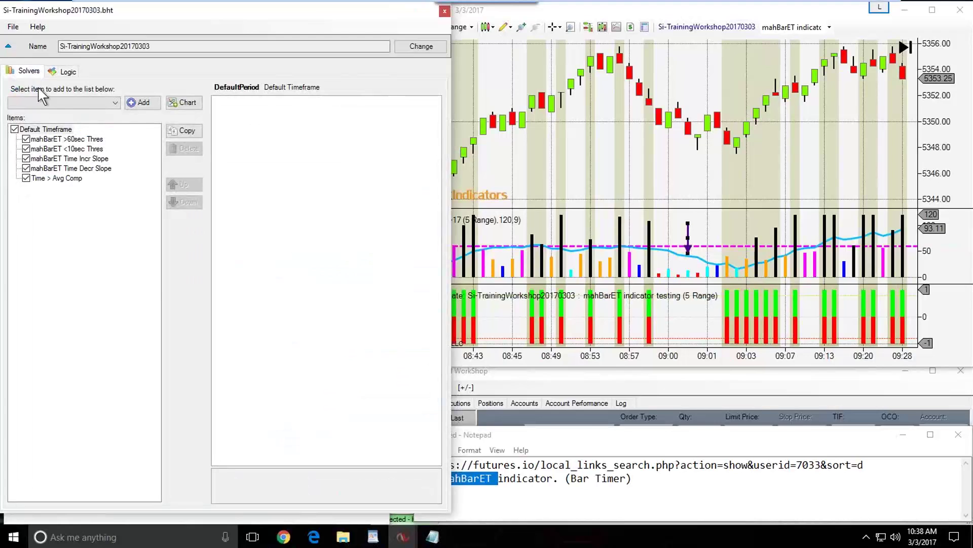
pyautogui.click(61, 179)
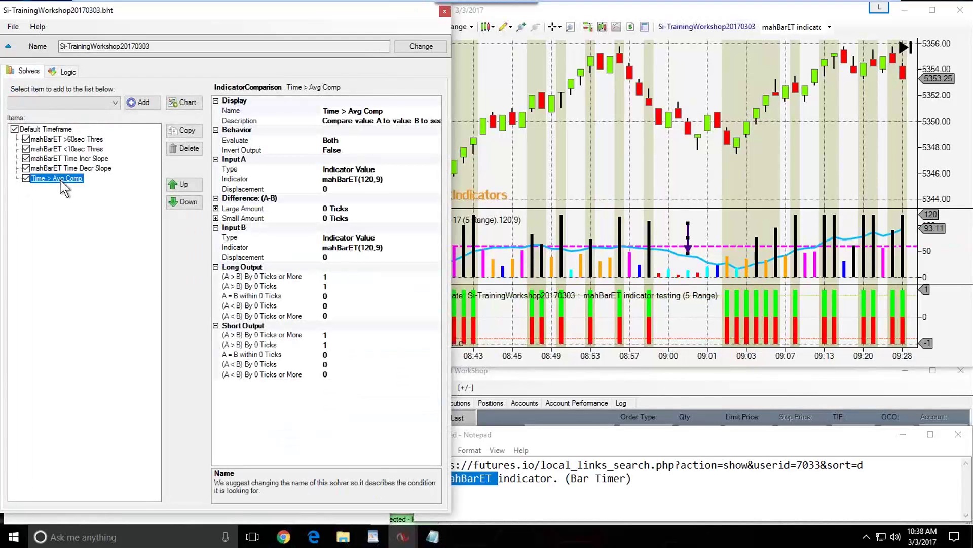
pyautogui.click(184, 130)
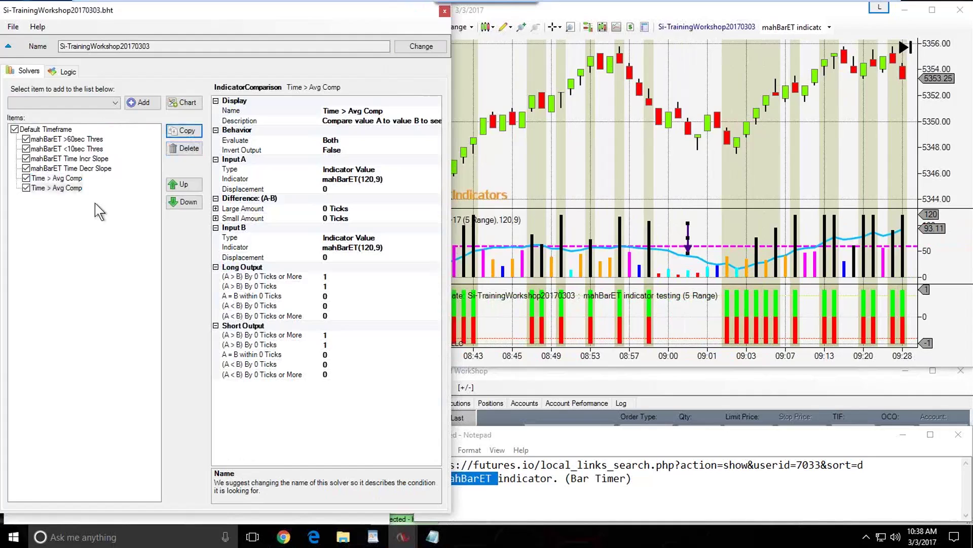
pyautogui.click(55, 188)
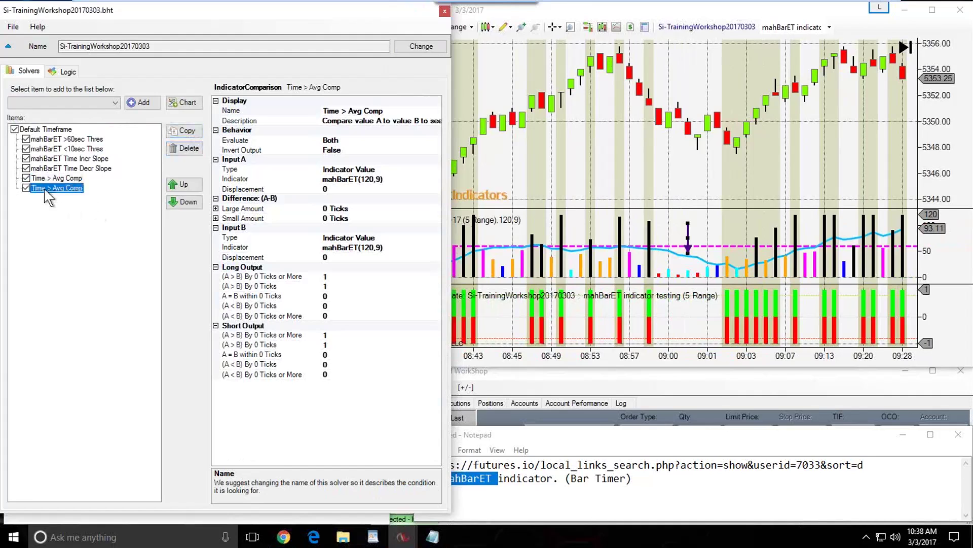
pyautogui.click(343, 111)
pyautogui.press('Delete')
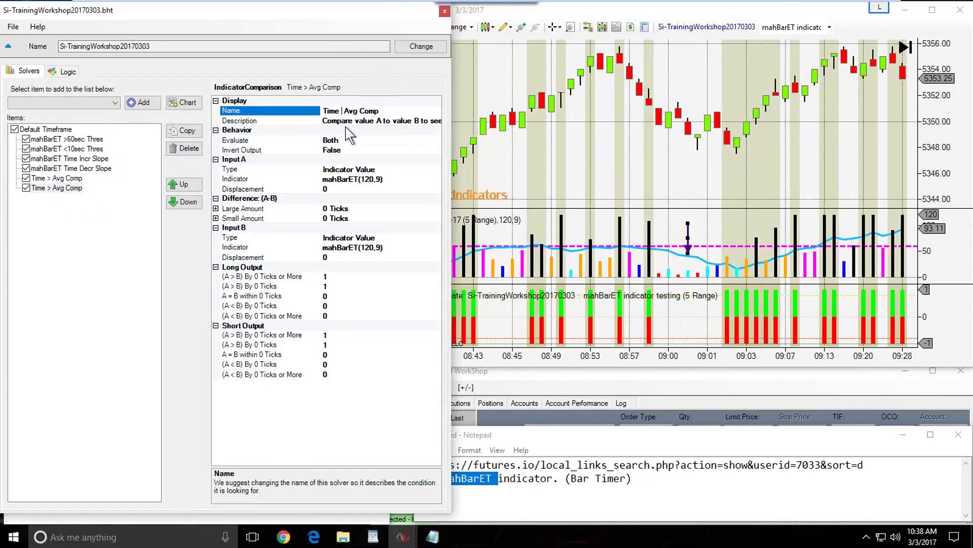
pyautogui.write('<')
# In the Time < Avg Comp solver, set both Long Output values for A > B to 0 and both for A < B to 1
pyautogui.click(330, 276)
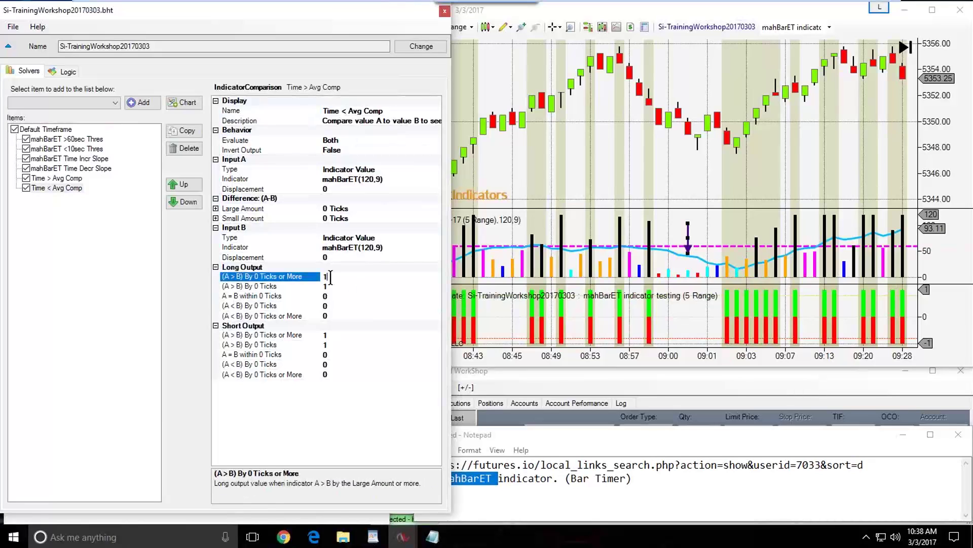
pyautogui.doubleClick(330, 277)
pyautogui.write('0')
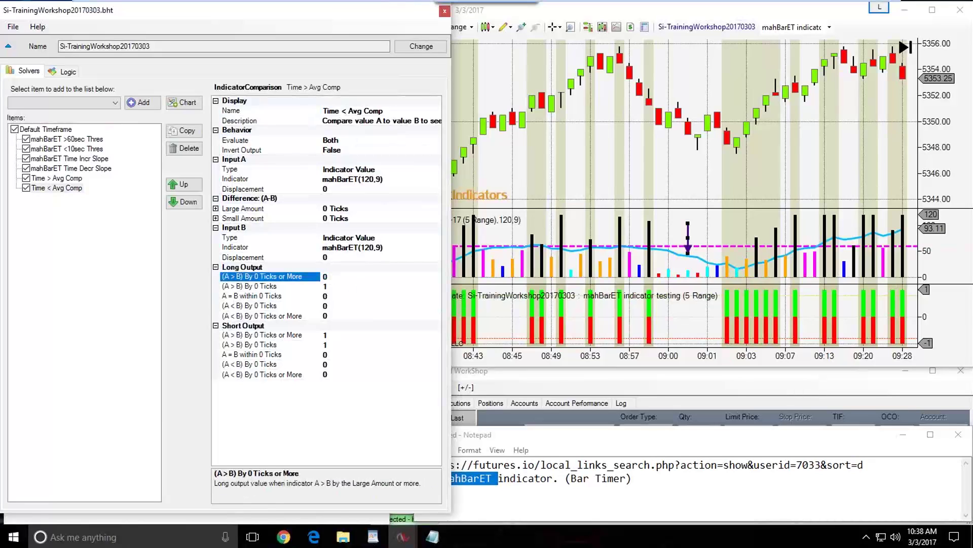
pyautogui.doubleClick(327, 286)
pyautogui.write('0')
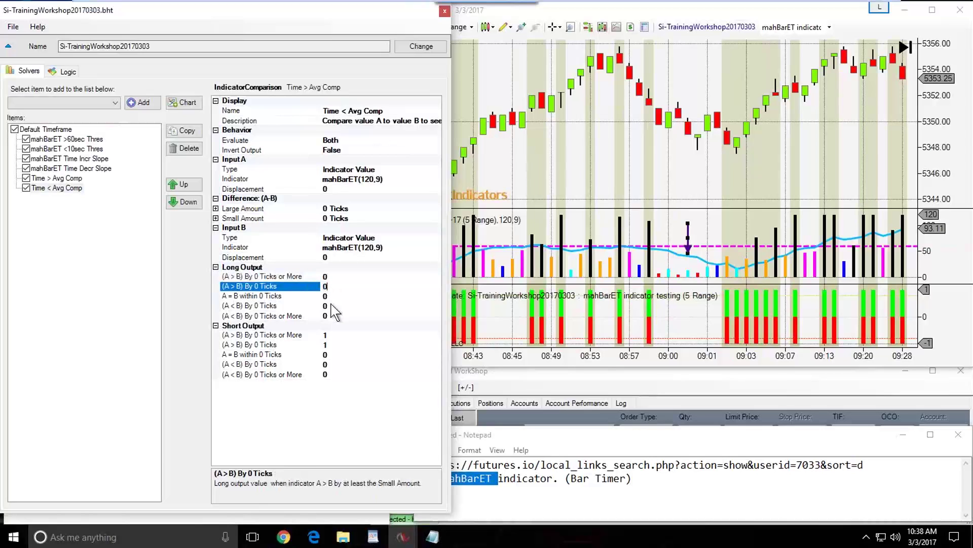
pyautogui.click(330, 305)
pyautogui.doubleClick(327, 306)
pyautogui.write('1')
pyautogui.click(330, 315)
pyautogui.write('1')
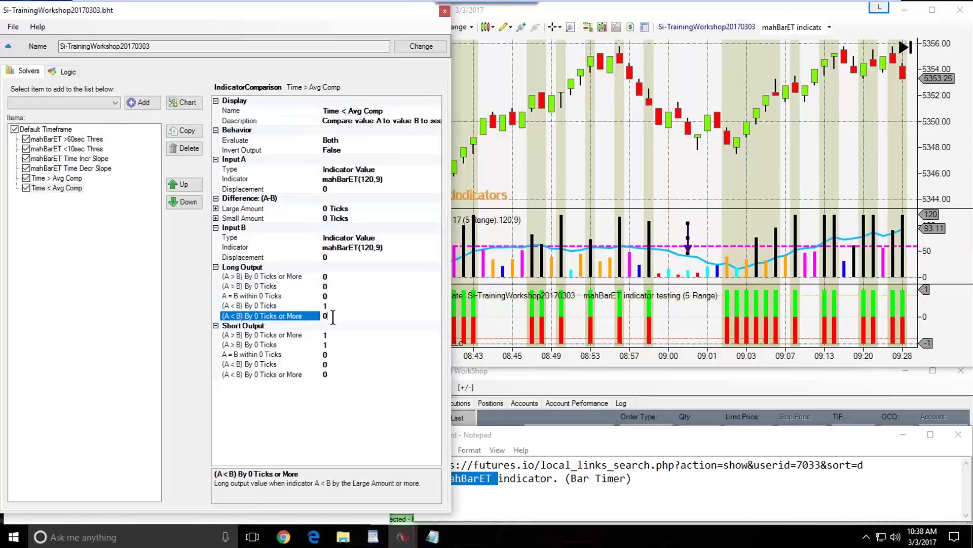
# Set both Short Output values for A > B to 0 and both for A < B to 1 in the Time < Avg Comp solver
pyautogui.click(330, 335)
pyautogui.doubleClick(327, 334)
pyautogui.write('0')
pyautogui.click(330, 344)
pyautogui.doubleClick(327, 345)
pyautogui.write('0')
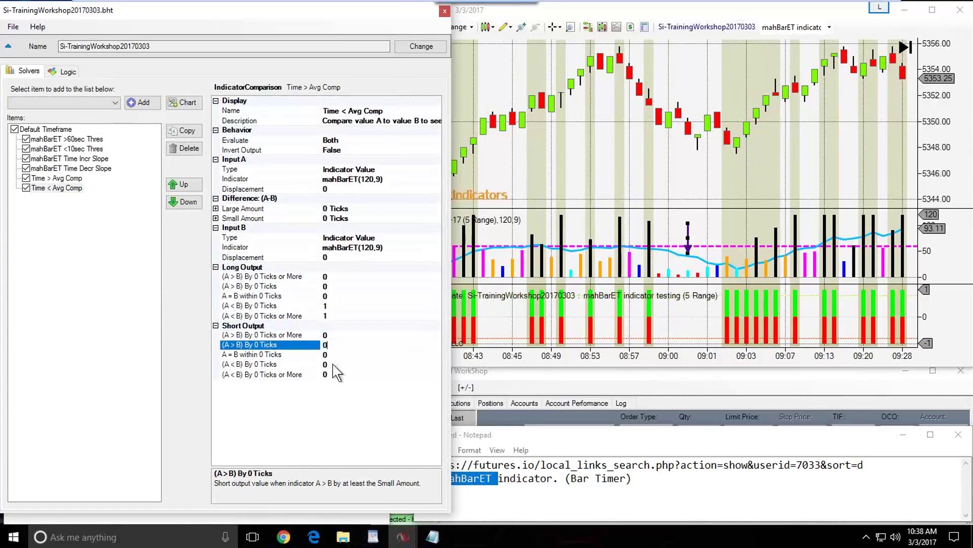
pyautogui.click(332, 364)
pyautogui.write('1')
pyautogui.click(330, 374)
pyautogui.write('1')
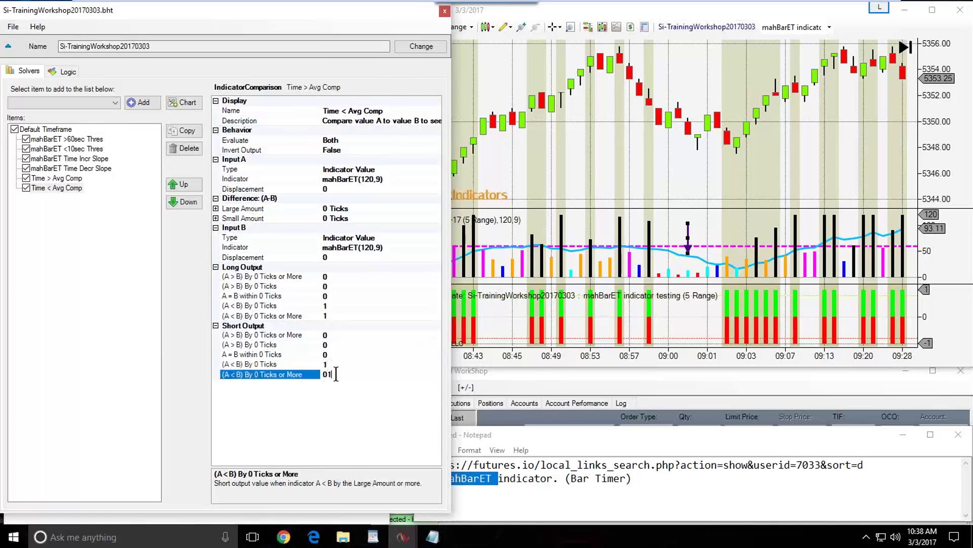
pyautogui.press('Up')
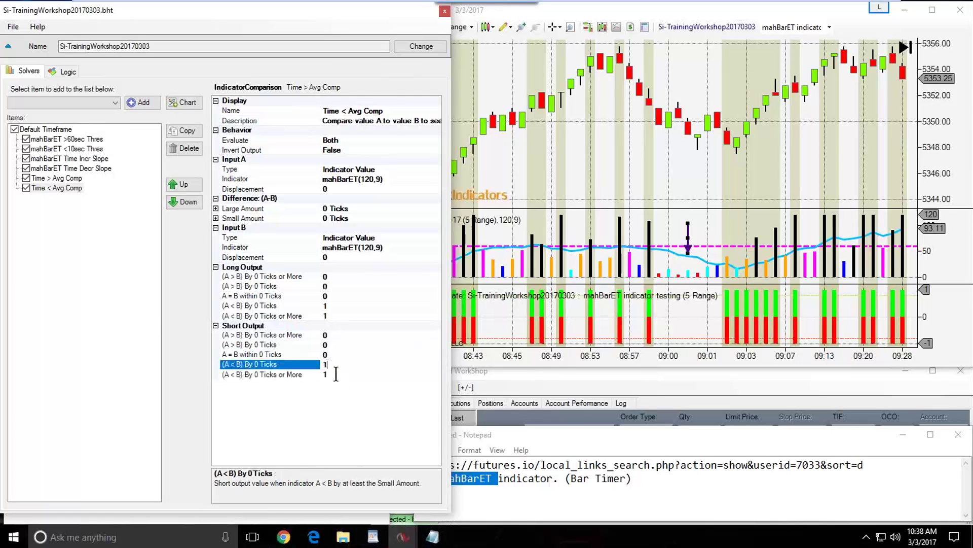
pyautogui.click(239, 338)
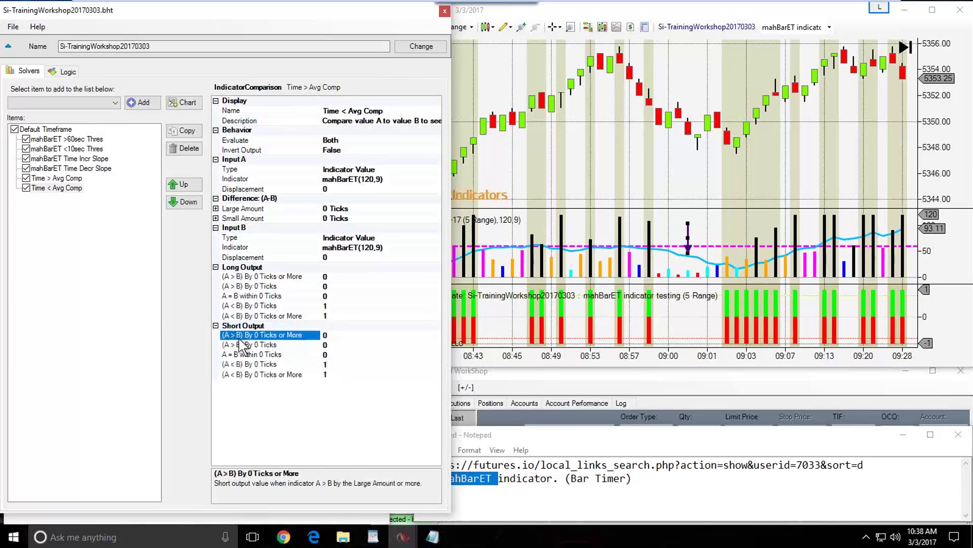
pyautogui.click(228, 367)
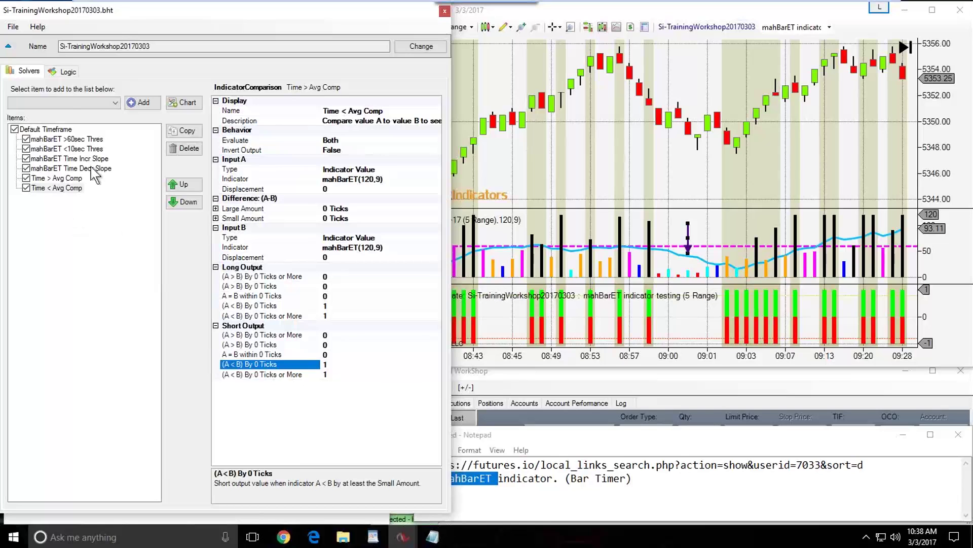
# Add the existing Time < Avg Comp solver to the logic below Time > Avg Comp and connect its output to the Result node
pyautogui.click(66, 73)
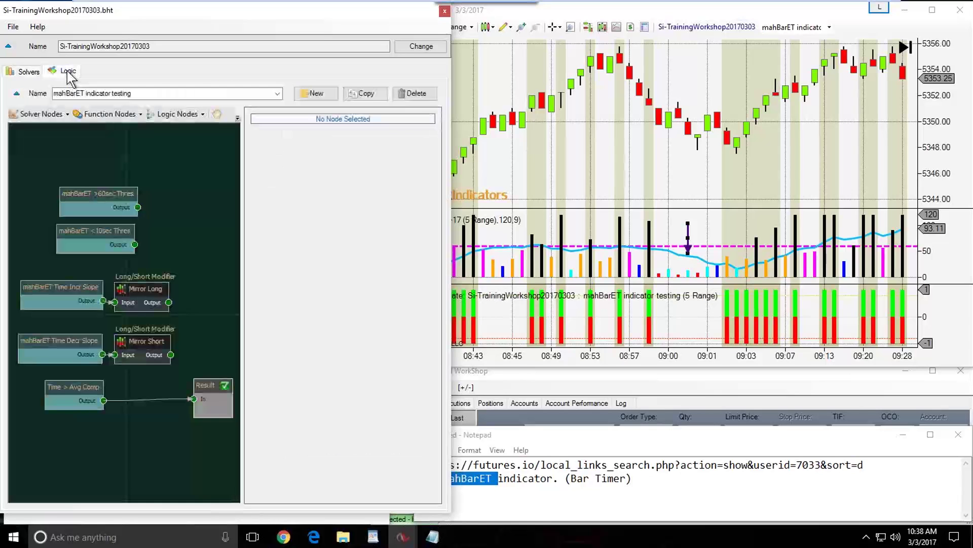
pyautogui.click(40, 113)
pyautogui.moveTo(45, 127)
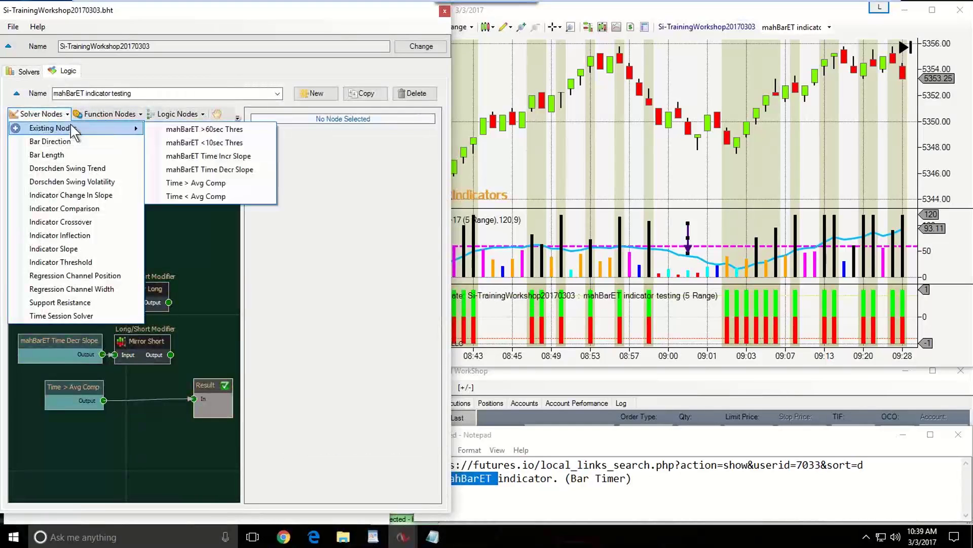
pyautogui.click(185, 193)
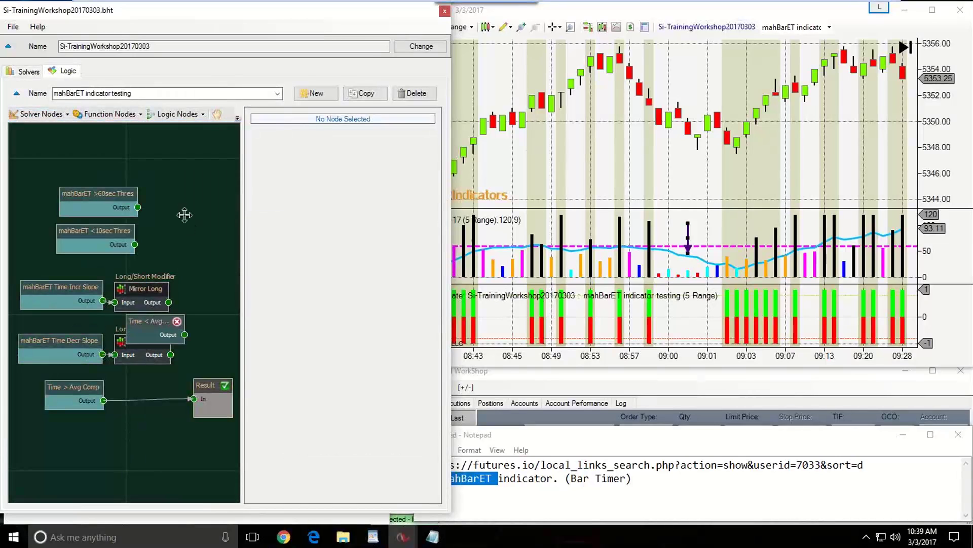
pyautogui.click(67, 432)
pyautogui.moveTo(96, 446); pyautogui.dragTo(192, 398)
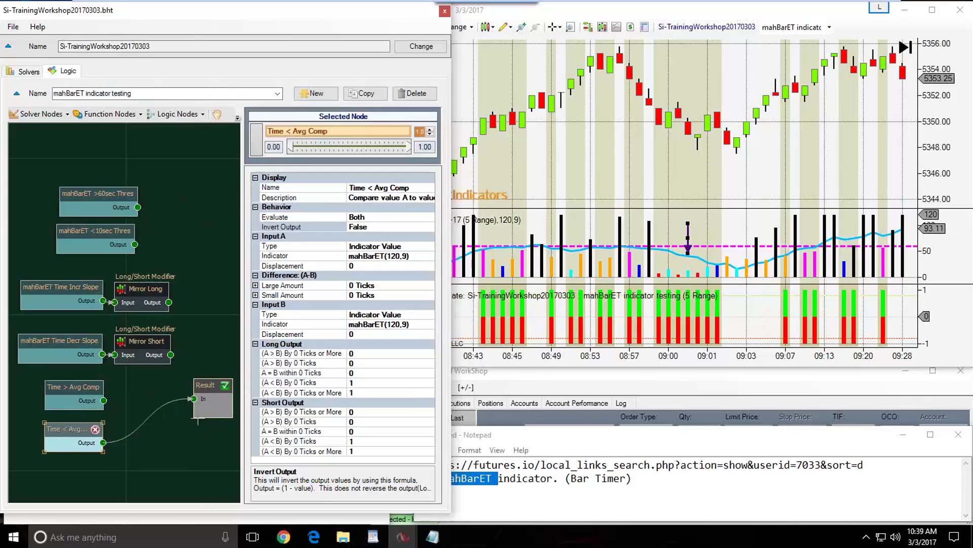
pyautogui.moveTo(63, 432); pyautogui.dragTo(70, 428)
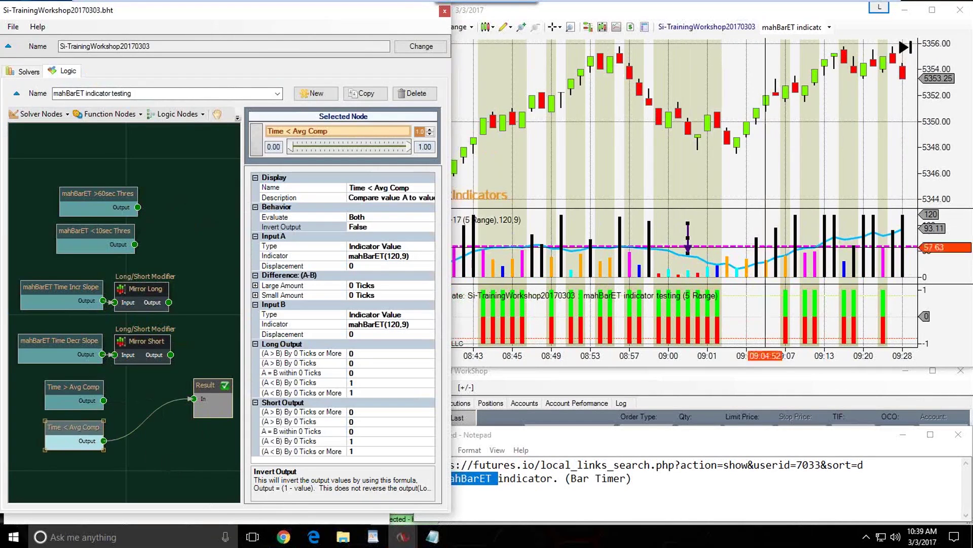
# Move the chart's arrow marker along the mahBarET bars below the average, ending at the bar near 09:01
pyautogui.click(746, 185)
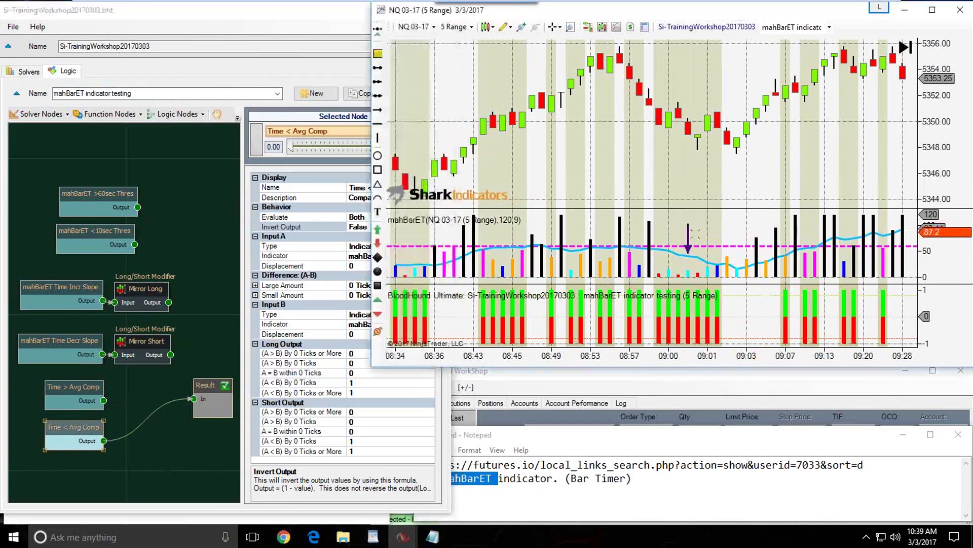
pyautogui.moveTo(688, 233)
pyautogui.mouseDown()
pyautogui.moveTo(672, 227)
pyautogui.moveTo(656, 249)
pyautogui.moveTo(670, 247)
pyautogui.mouseUp()
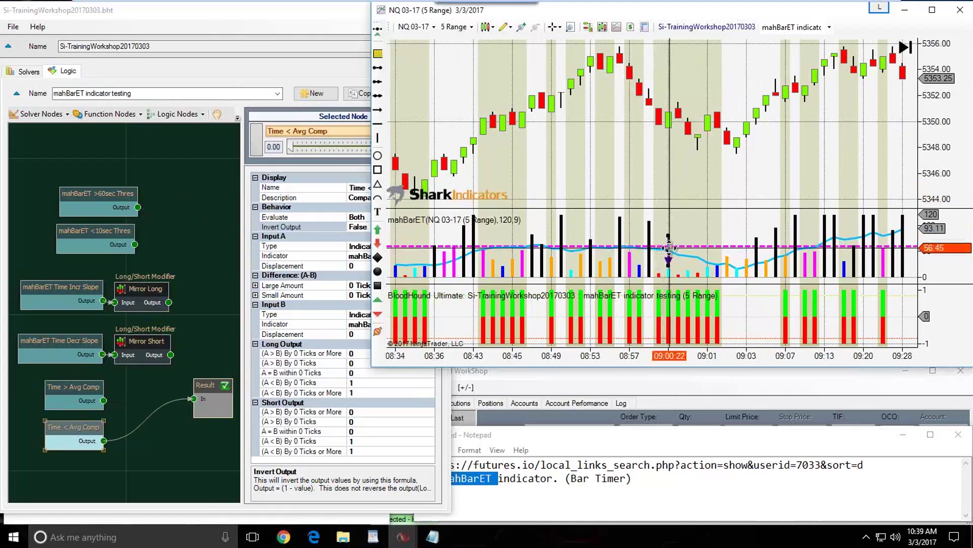
pyautogui.moveTo(670, 248)
pyautogui.mouseDown()
pyautogui.moveTo(718, 243)
pyautogui.moveTo(687, 243)
pyautogui.moveTo(708, 236)
pyautogui.mouseUp()
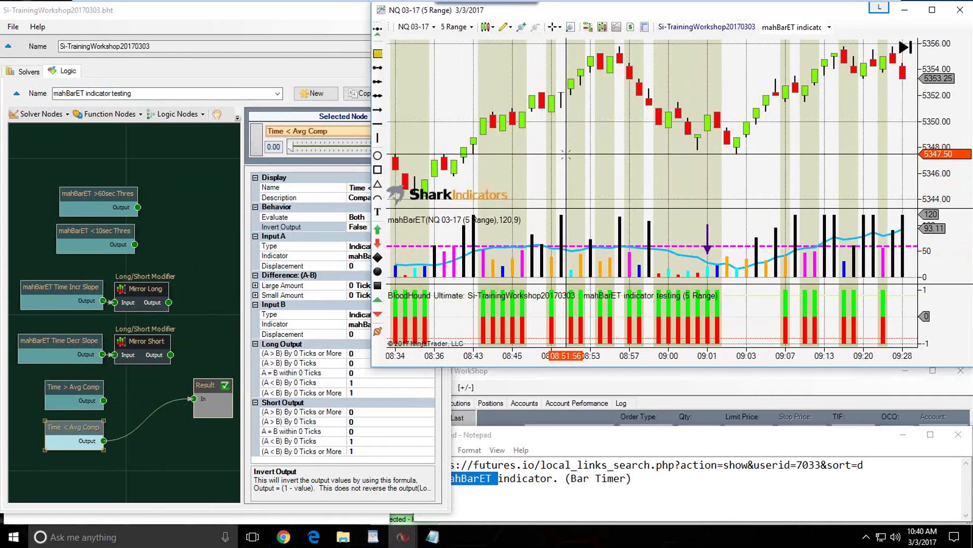
# Change the NQ chart's data series interval to 250 Tick and enlarge the mahBarET panel upward
pyautogui.write('250')
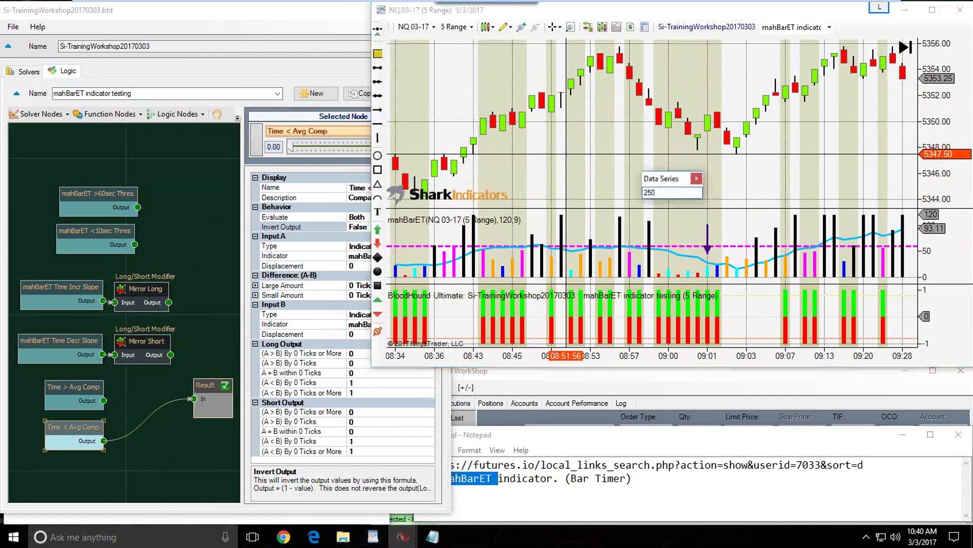
pyautogui.write('T')
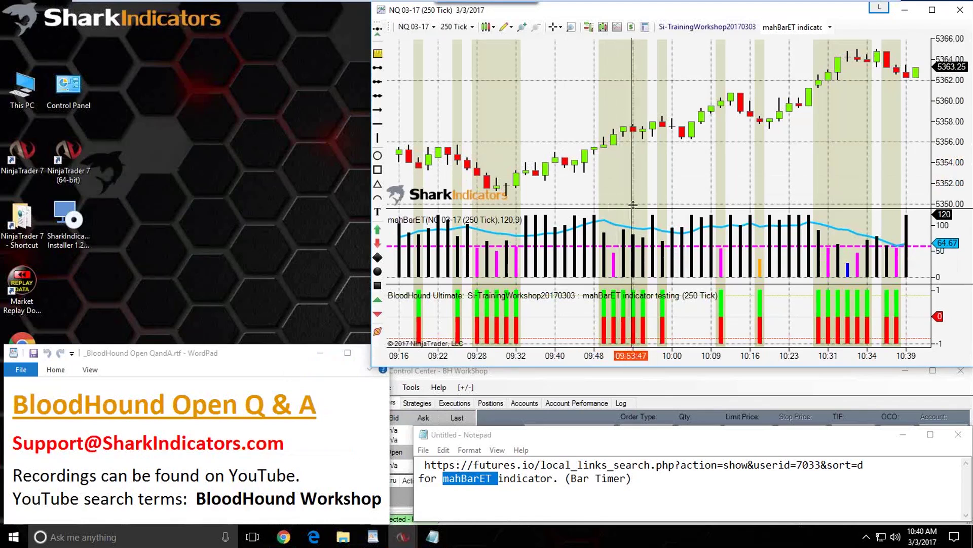
pyautogui.moveTo(631, 207); pyautogui.dragTo(634, 181)
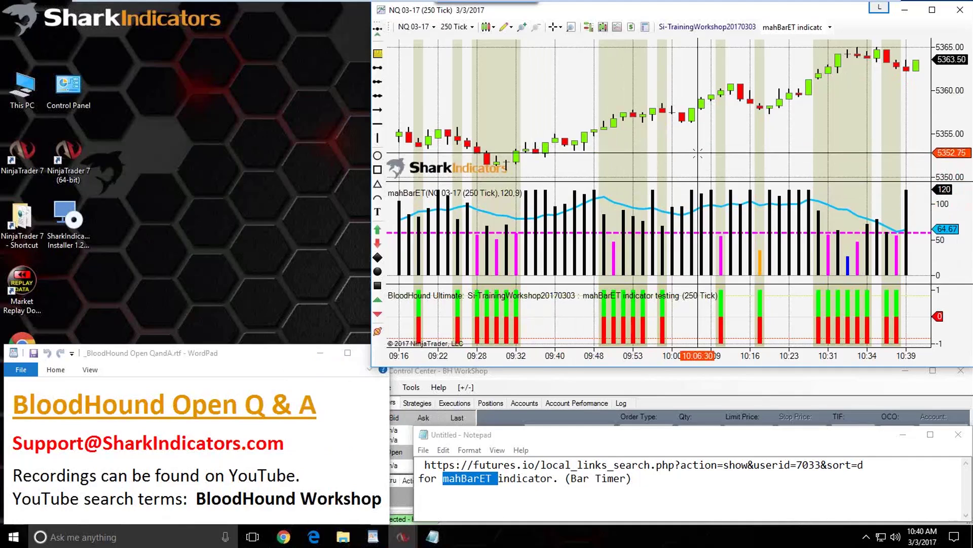
# Set the NQ chart's interval to 125 Tick, then extend the mahBarET panel downward by shrinking the BloodHound panel and slightly lowering its upper boundary
pyautogui.write('1')
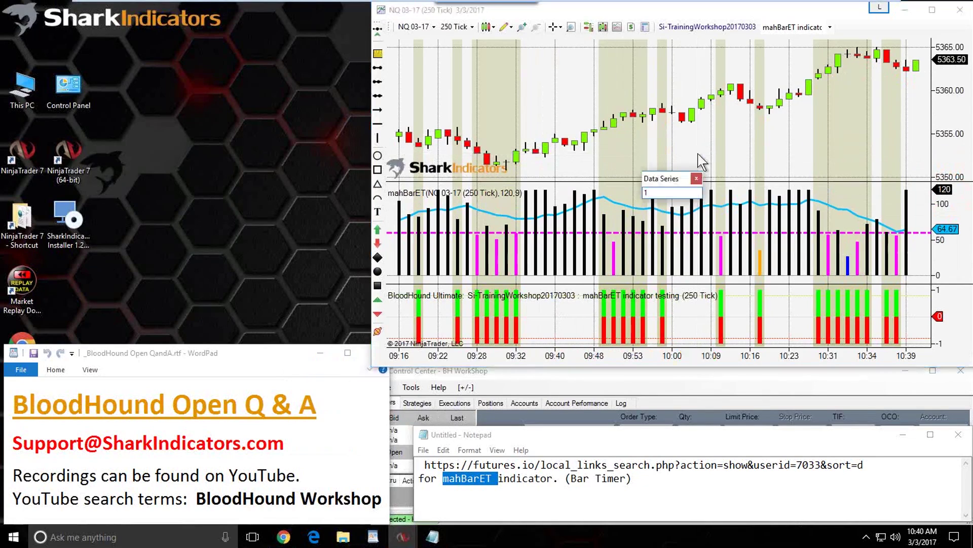
pyautogui.write('20')
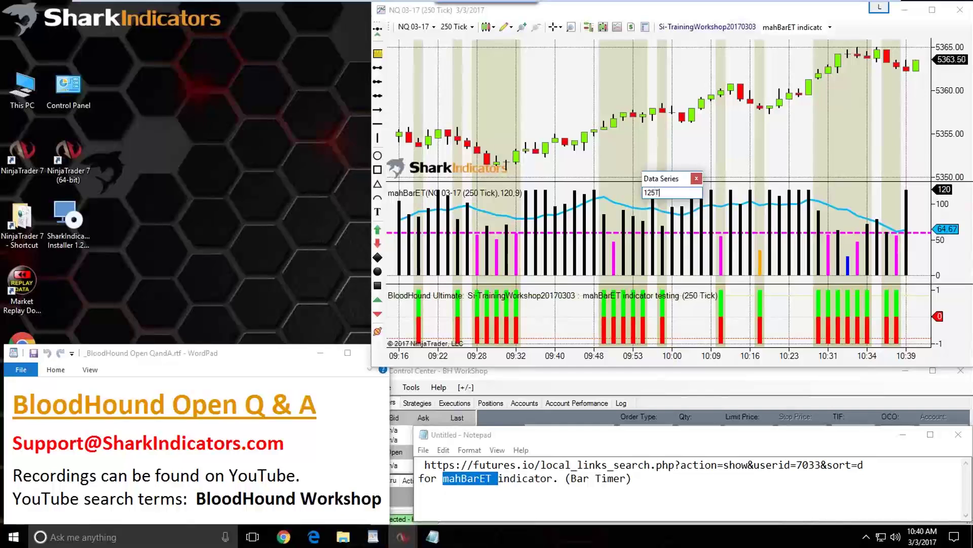
pyautogui.press('Return')
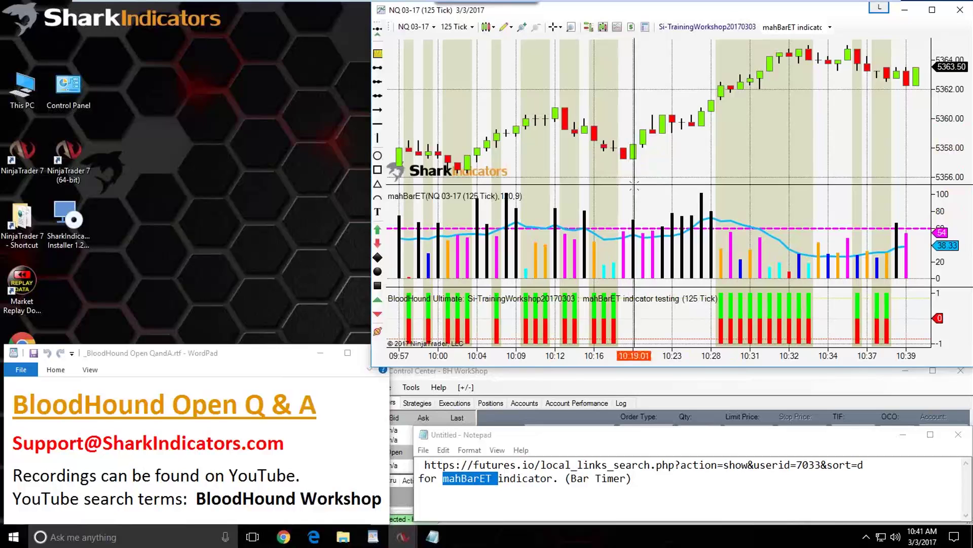
pyautogui.moveTo(648, 282); pyautogui.dragTo(650, 303)
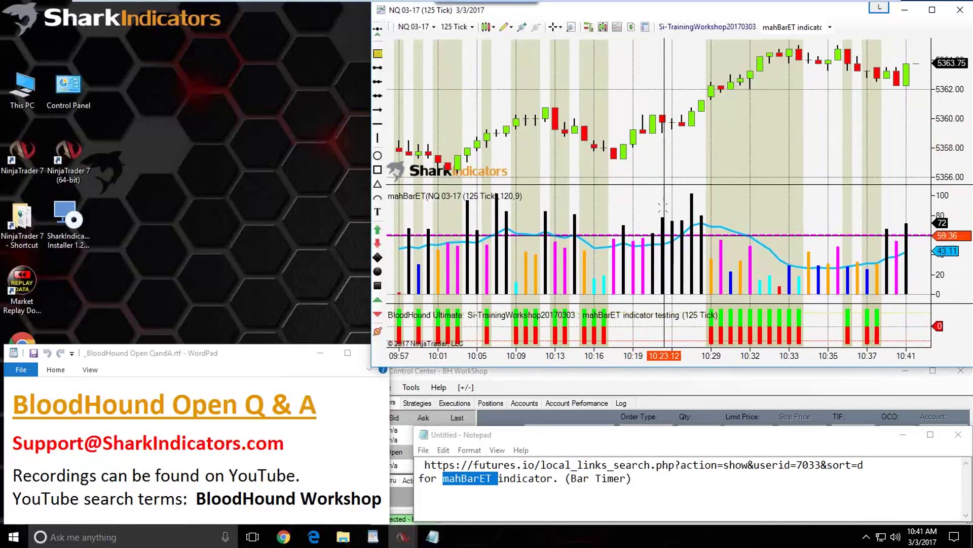
pyautogui.moveTo(657, 187); pyautogui.dragTo(654, 196)
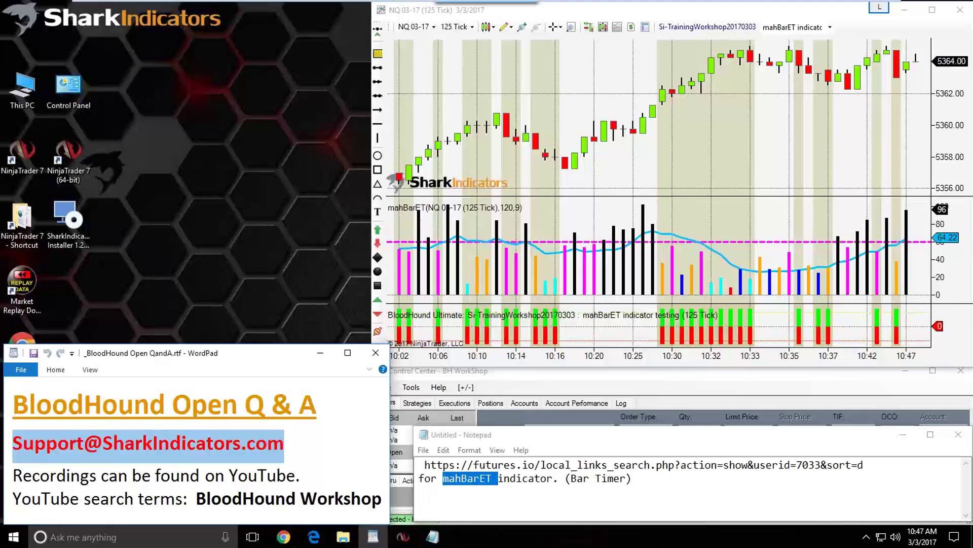
# Open the chart's strategy configuration and add the SiRaven strategy
pyautogui.rightClick(542, 78)
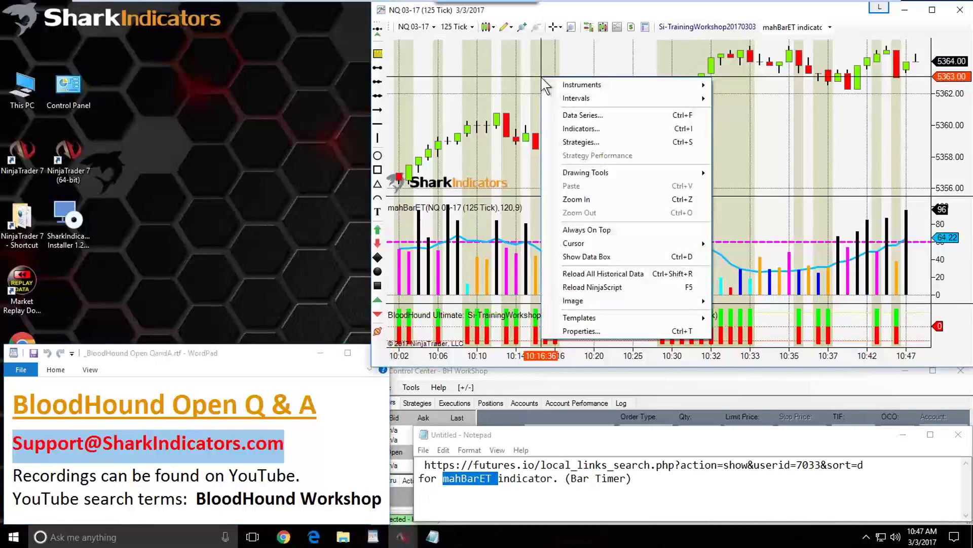
pyautogui.click(599, 142)
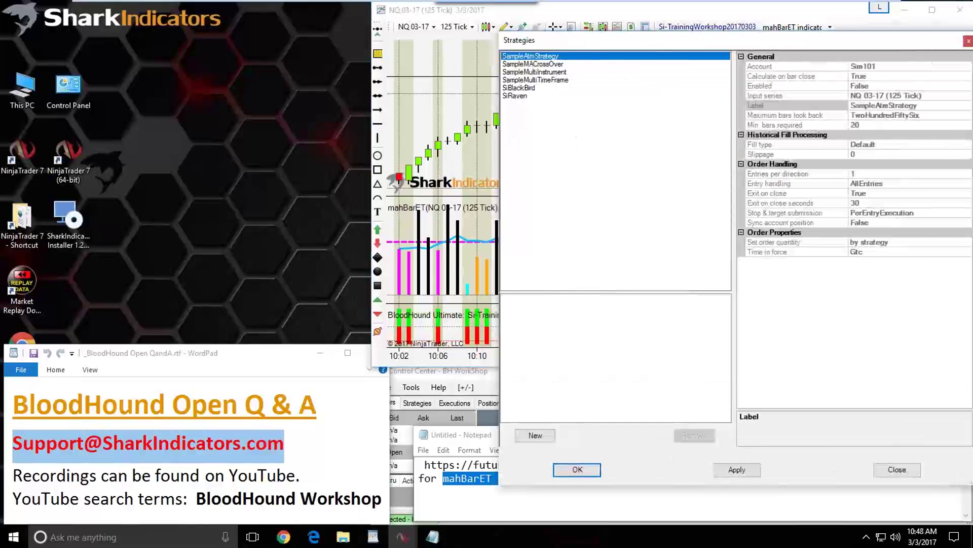
pyautogui.moveTo(588, 35); pyautogui.dragTo(461, 23)
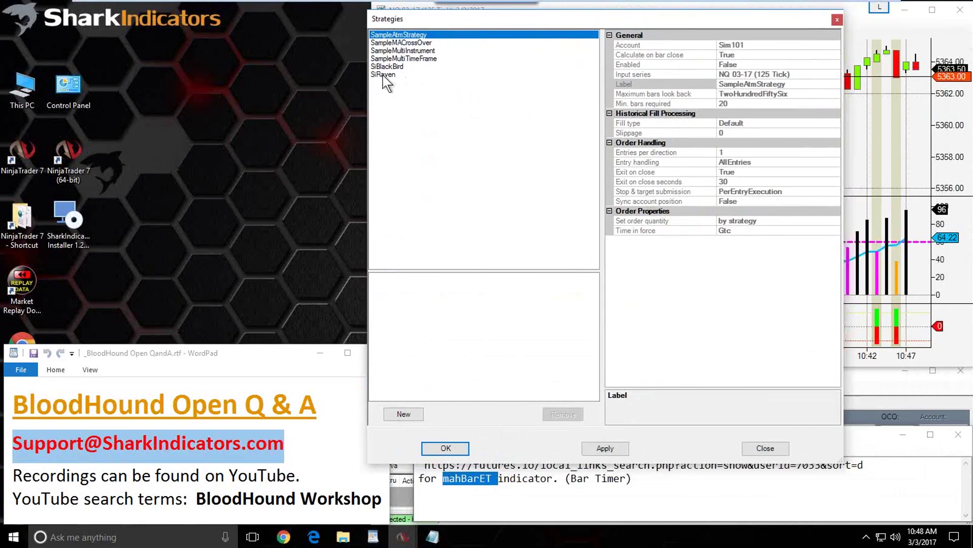
pyautogui.click(384, 75)
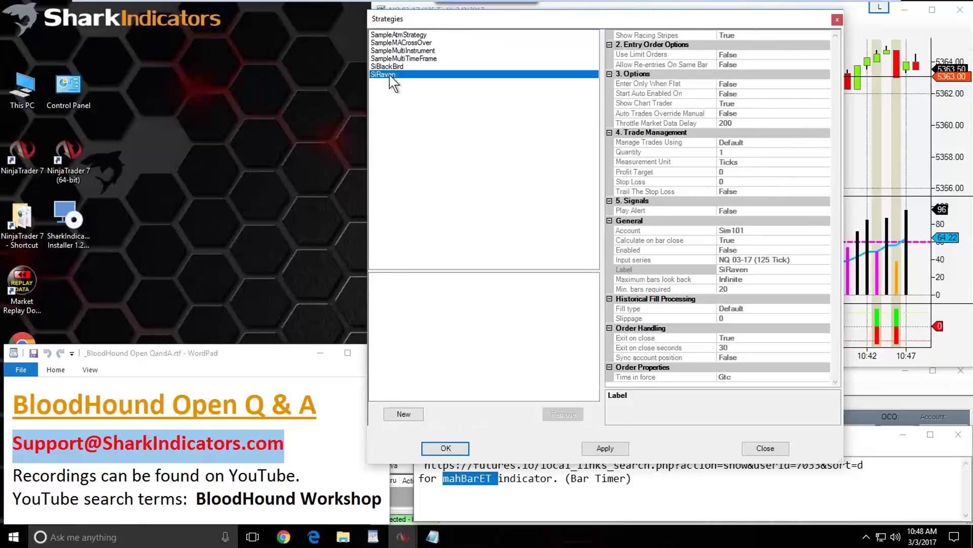
pyautogui.doubleClick(390, 76)
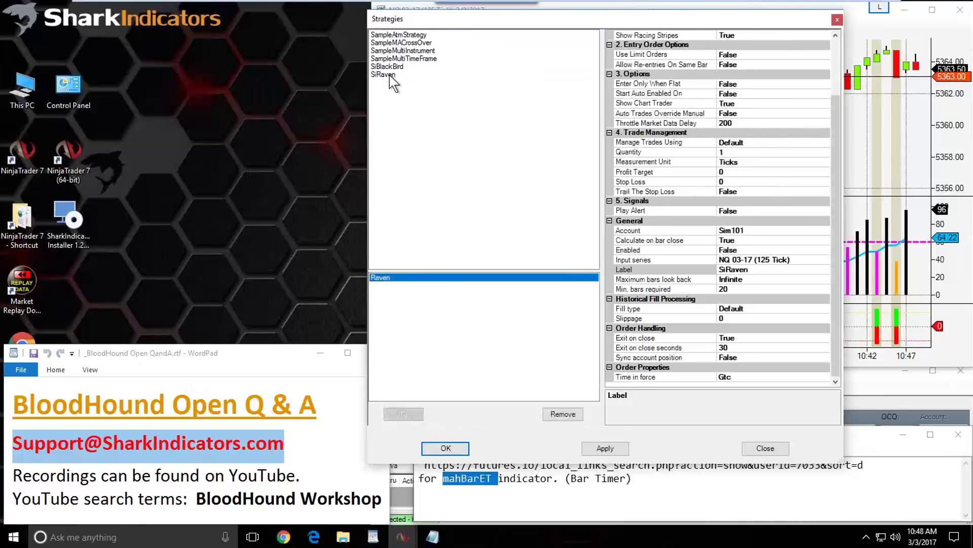
# Check the choices in the Raven strategy's Account setting, then remove Raven and close the strategy configuration
pyautogui.click(662, 231)
pyautogui.click(825, 231)
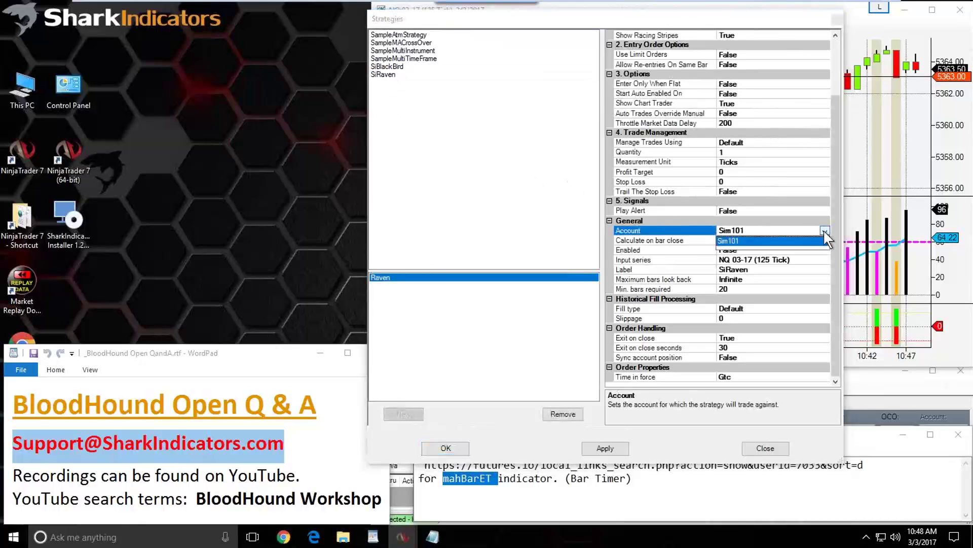
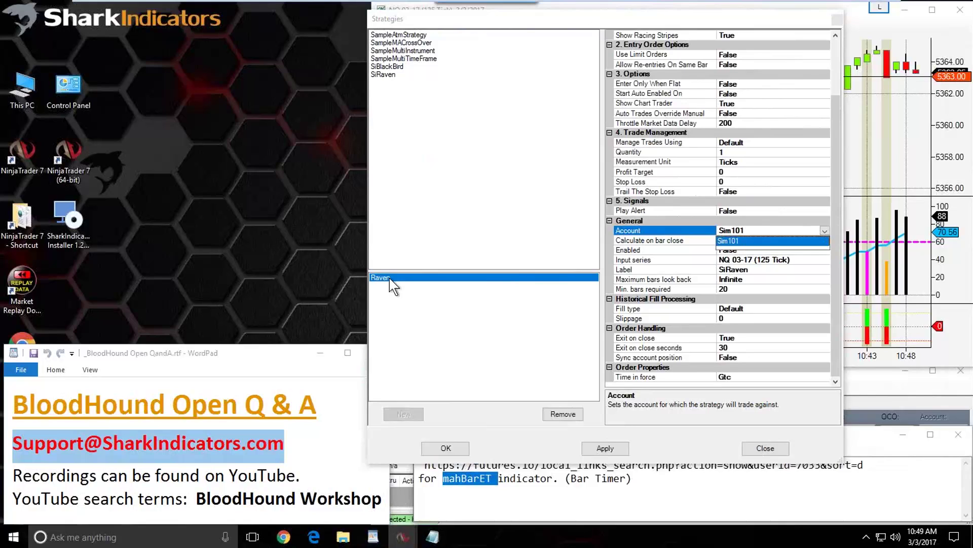
pyautogui.click(642, 232)
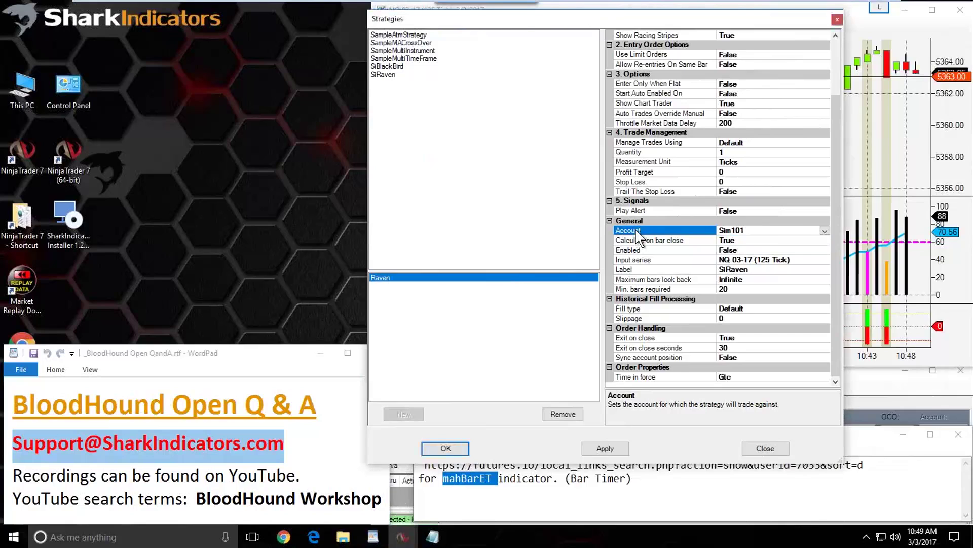
pyautogui.click(825, 231)
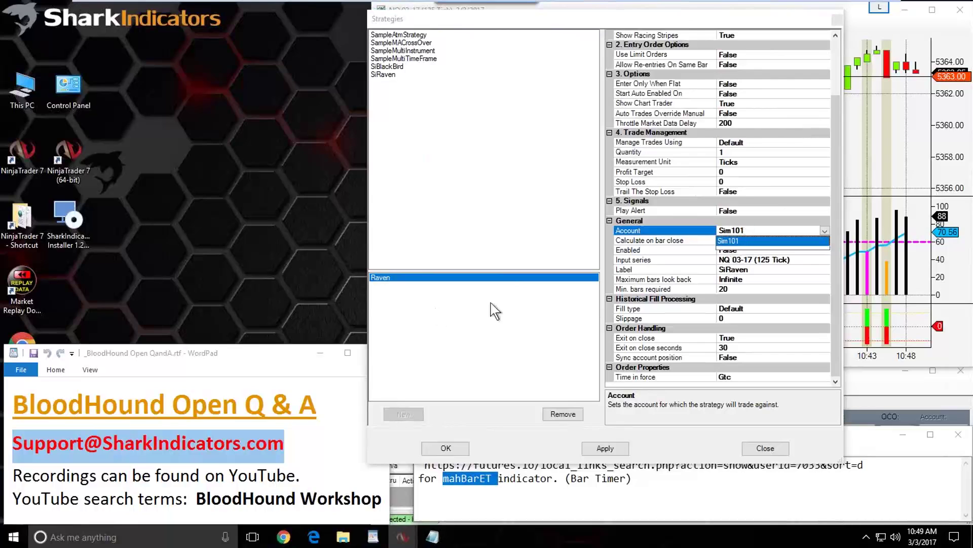
pyautogui.click(399, 312)
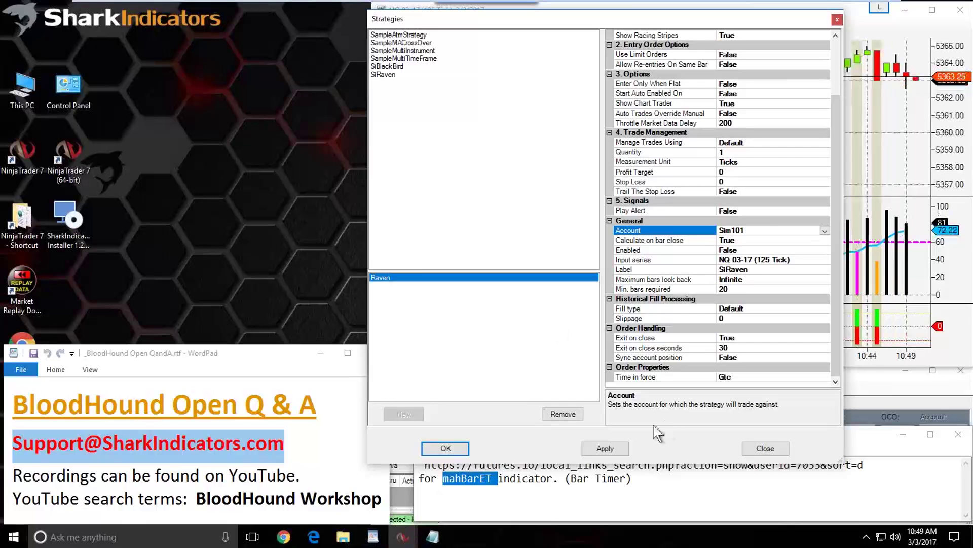
pyautogui.click(563, 414)
pyautogui.click(767, 448)
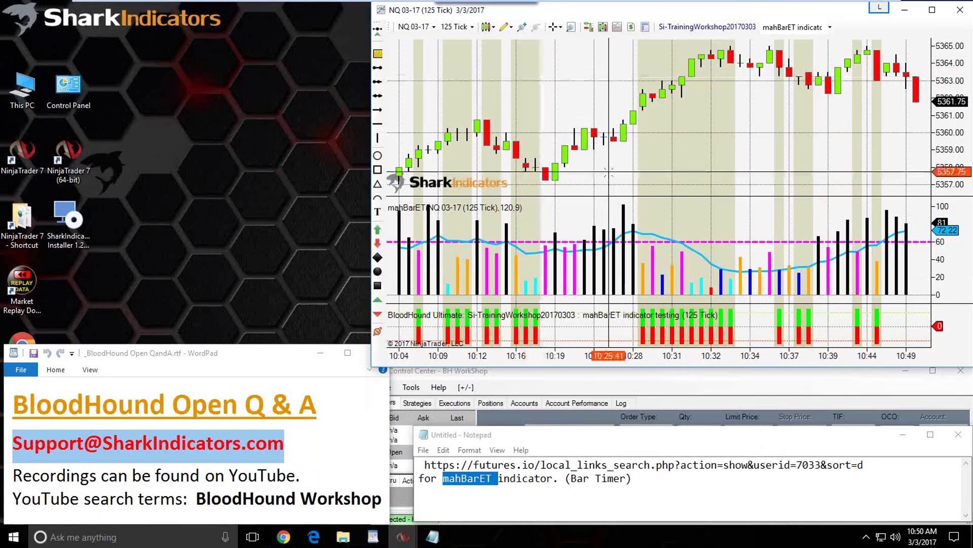
# Open the NQ chart's indicator configuration and add the EMA indicator
pyautogui.rightClick(575, 94)
pyautogui.click(613, 144)
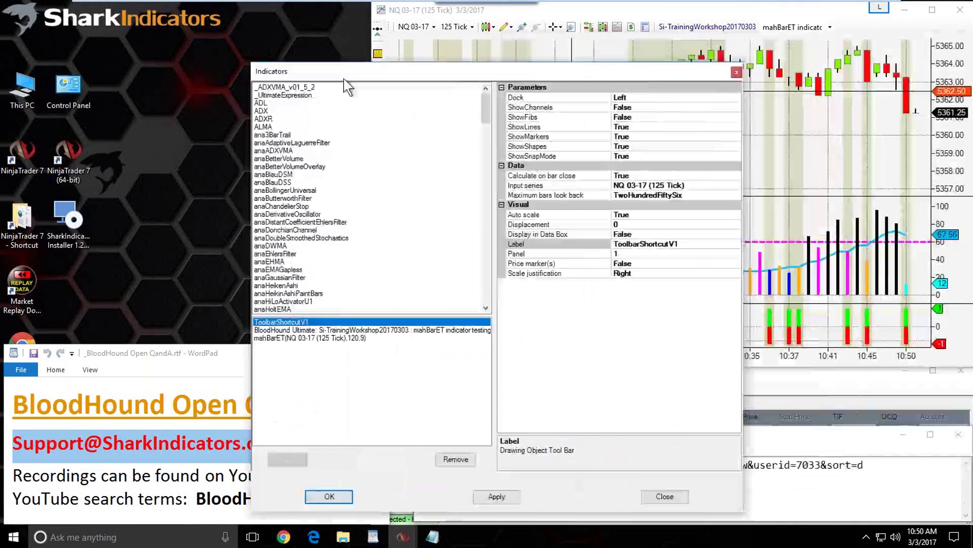
pyautogui.click(276, 191)
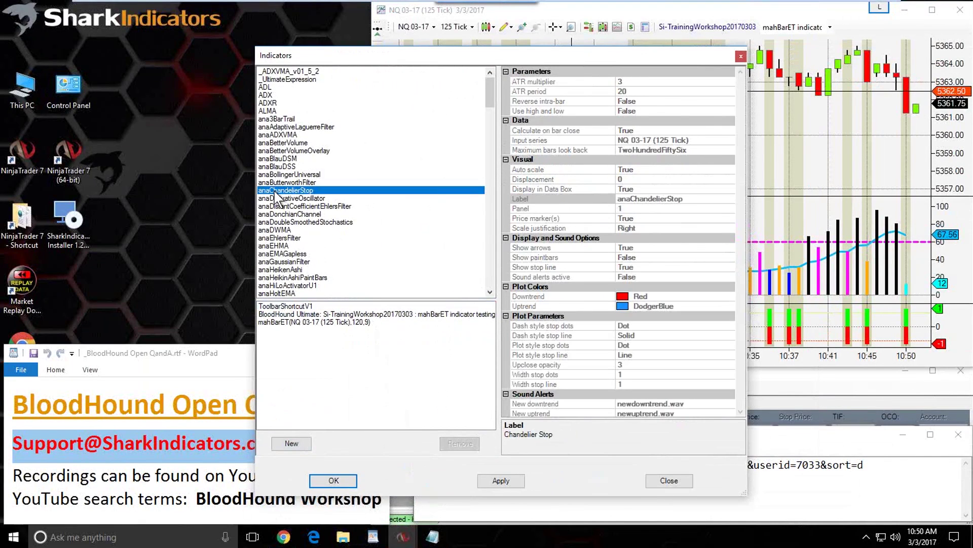
pyautogui.press('e')
pyautogui.doubleClick(267, 254)
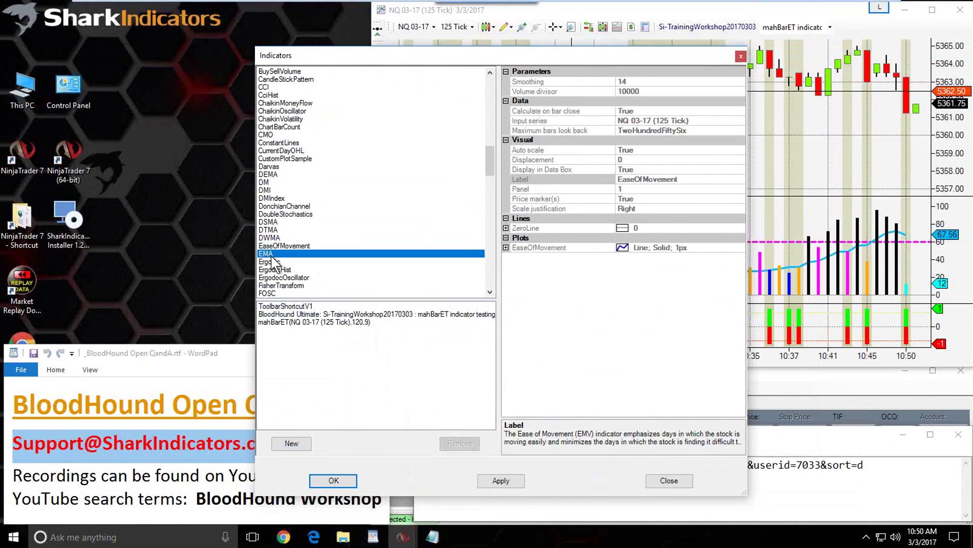
# Add an EMA with a period of 20 to the NQ 03-17 chart
pyautogui.click(638, 82)
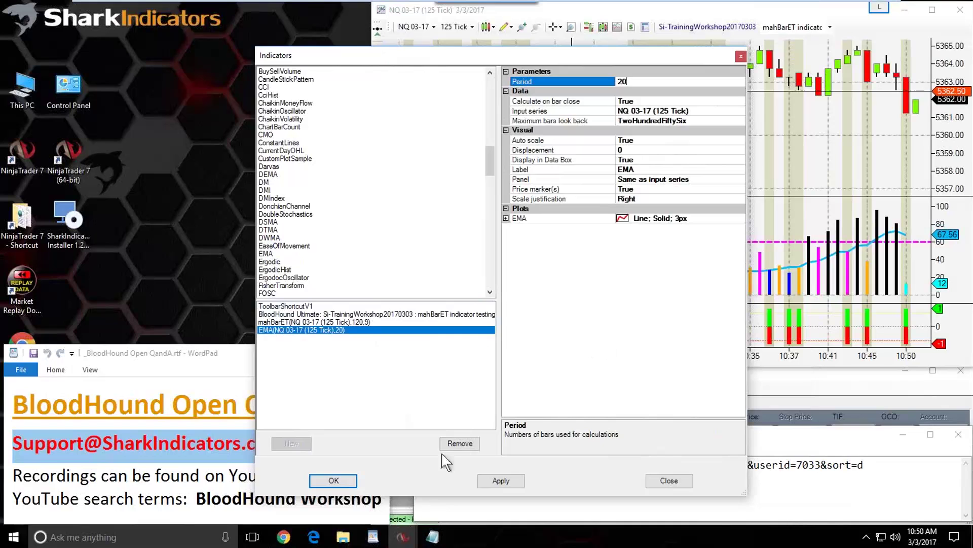
pyautogui.click(334, 479)
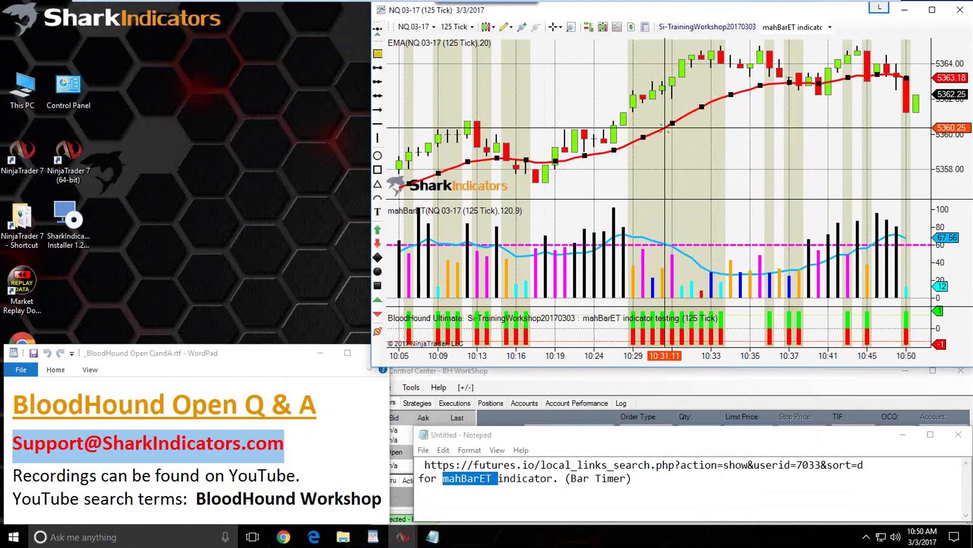
# Mark the EMA's upturn near 10:19 with a green dot and draw an arrow beneath the rising EMA to about 10:29
pyautogui.click(378, 124)
pyautogui.click(561, 172)
pyautogui.moveTo(535, 169); pyautogui.dragTo(403, 184)
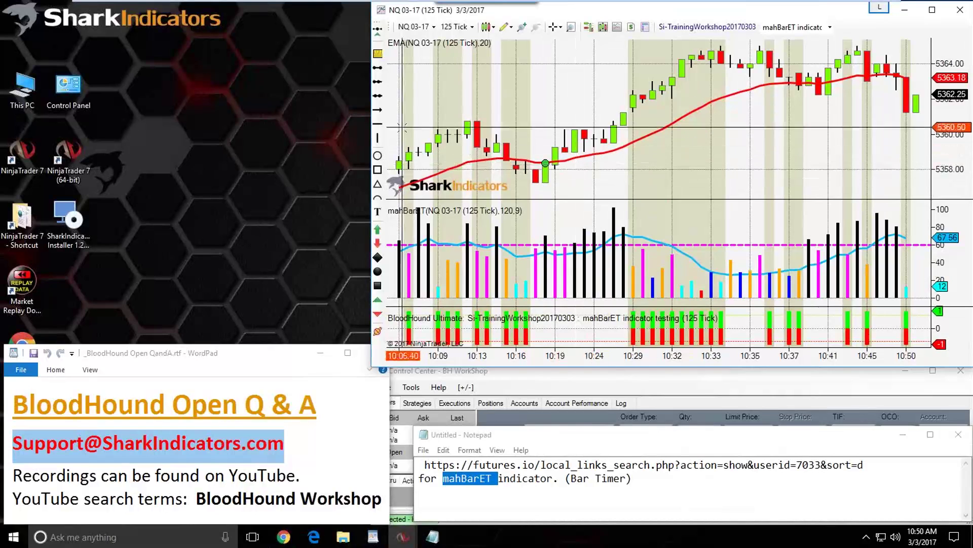
pyautogui.click(556, 183)
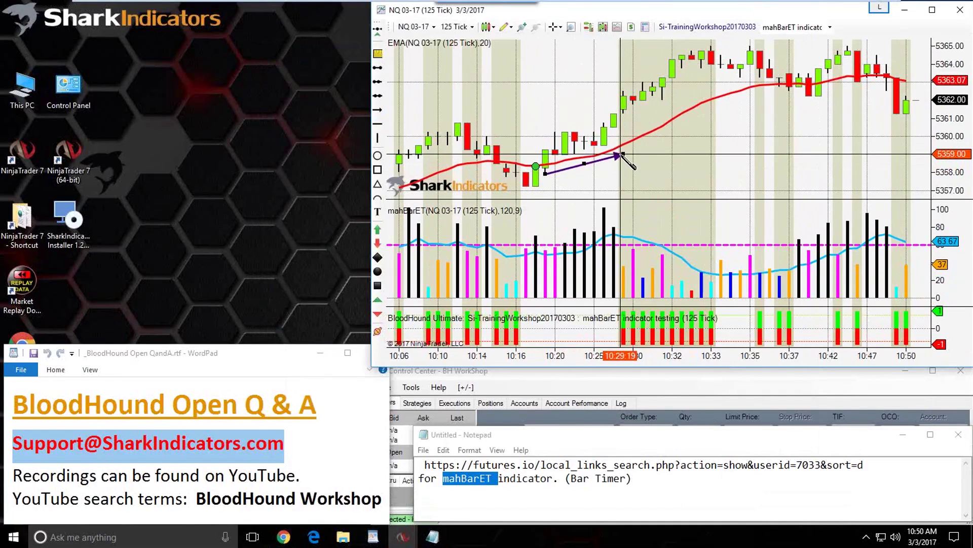
pyautogui.click(623, 156)
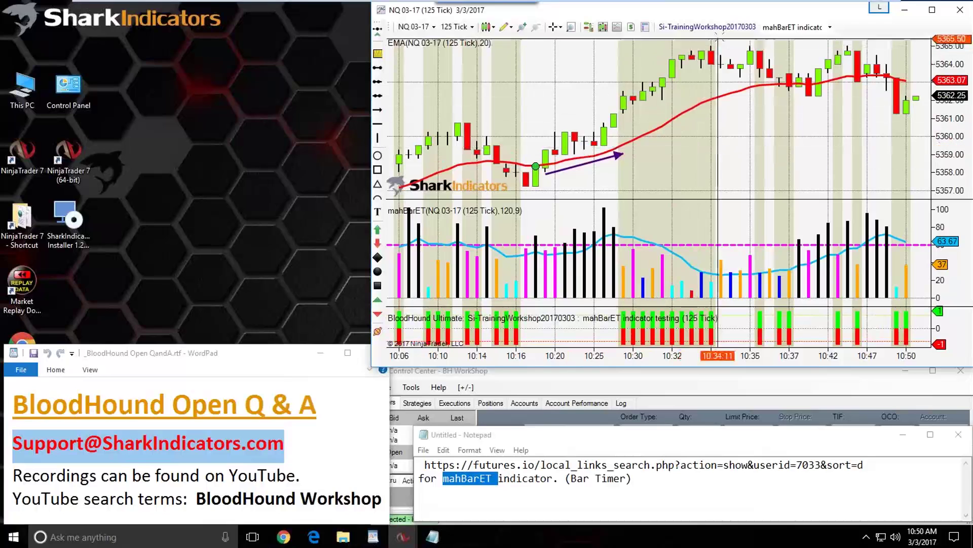
# Open the logic of the Si-TrainingWorkshop20170303 template and enlarge the editor to show all nodes
pyautogui.click(700, 29)
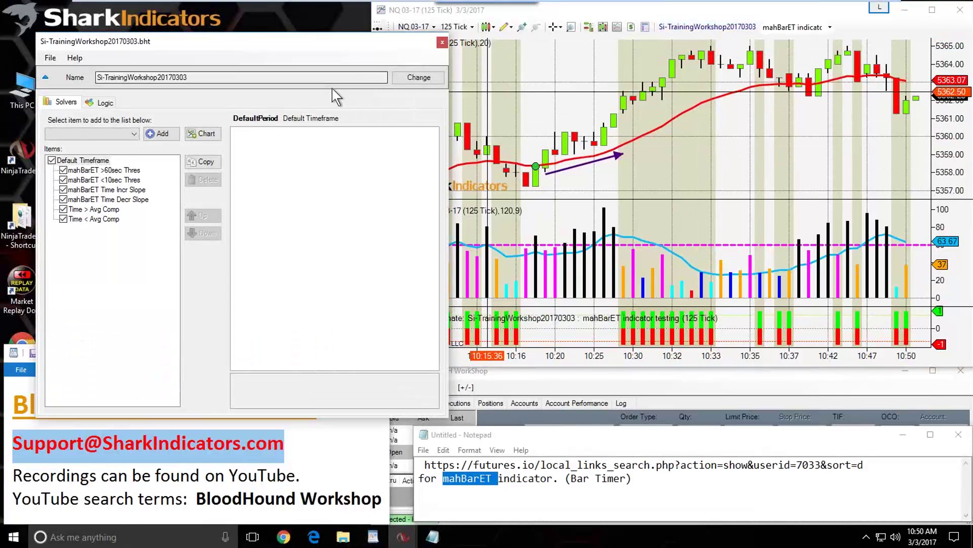
pyautogui.moveTo(224, 44); pyautogui.dragTo(194, 12)
pyautogui.click(75, 72)
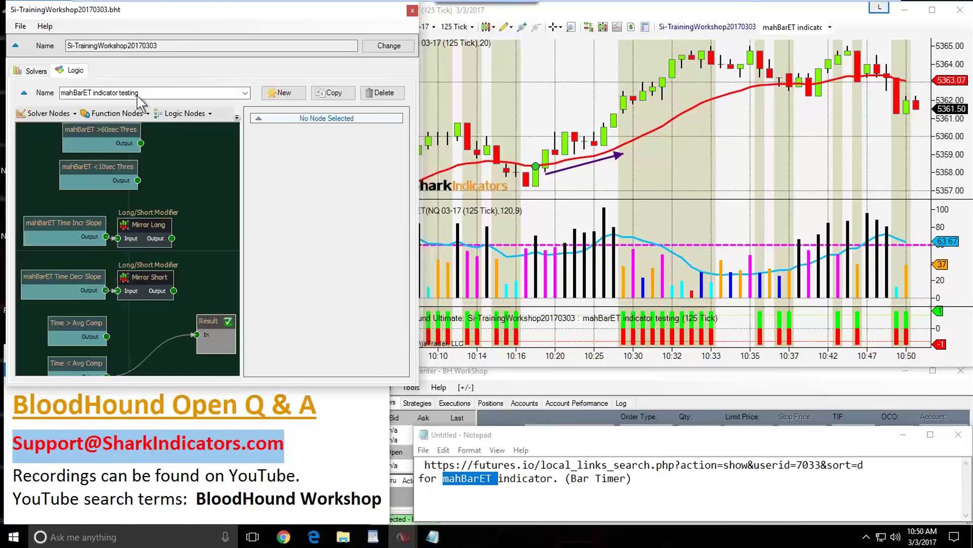
pyautogui.moveTo(416, 391); pyautogui.dragTo(484, 477)
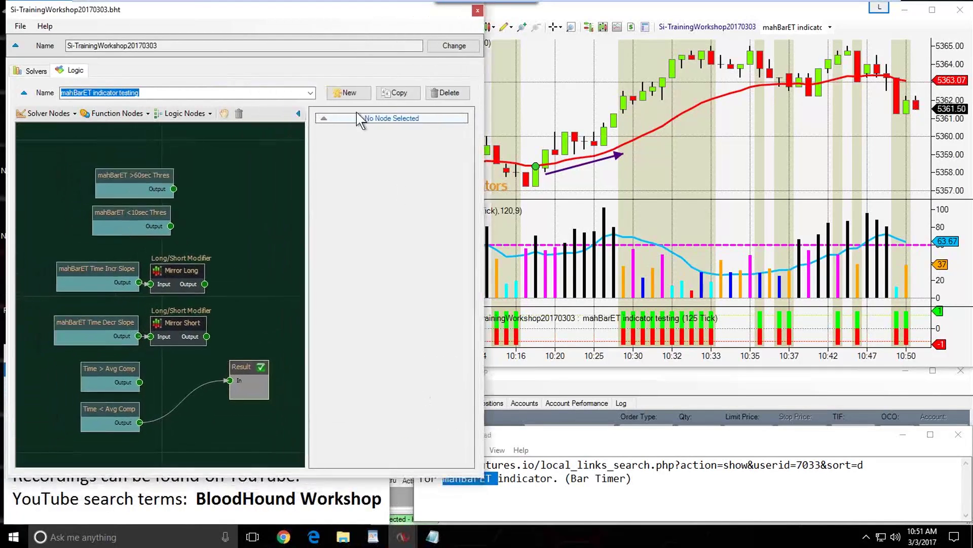
# Create a new logic named "Sloping for X bars"
pyautogui.click(349, 94)
pyautogui.click(93, 94)
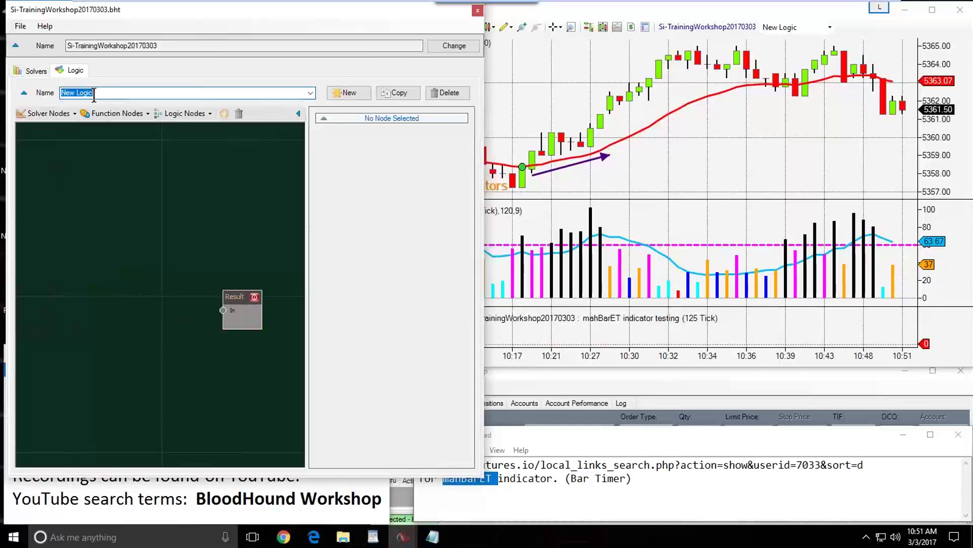
pyautogui.write('D')
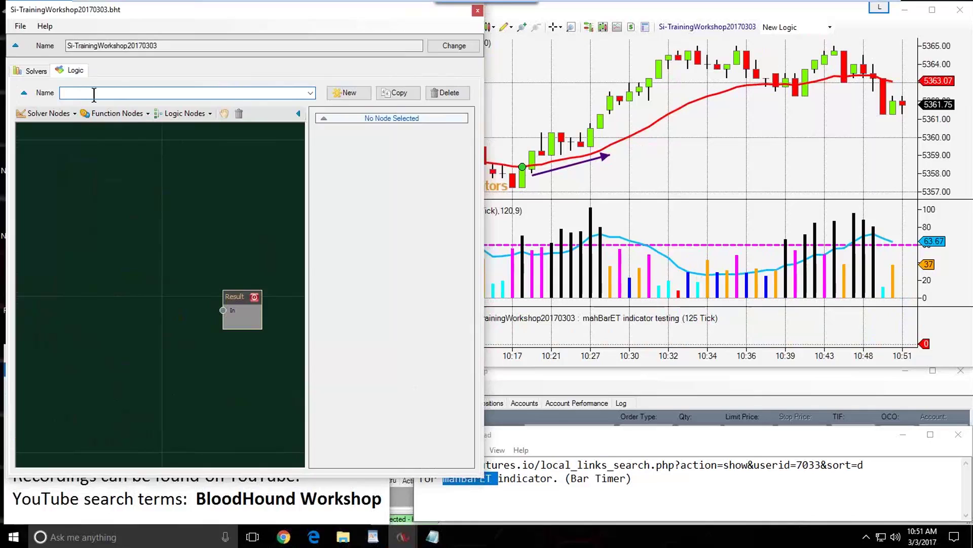
pyautogui.write('loping for X bars')
pyautogui.click(103, 206)
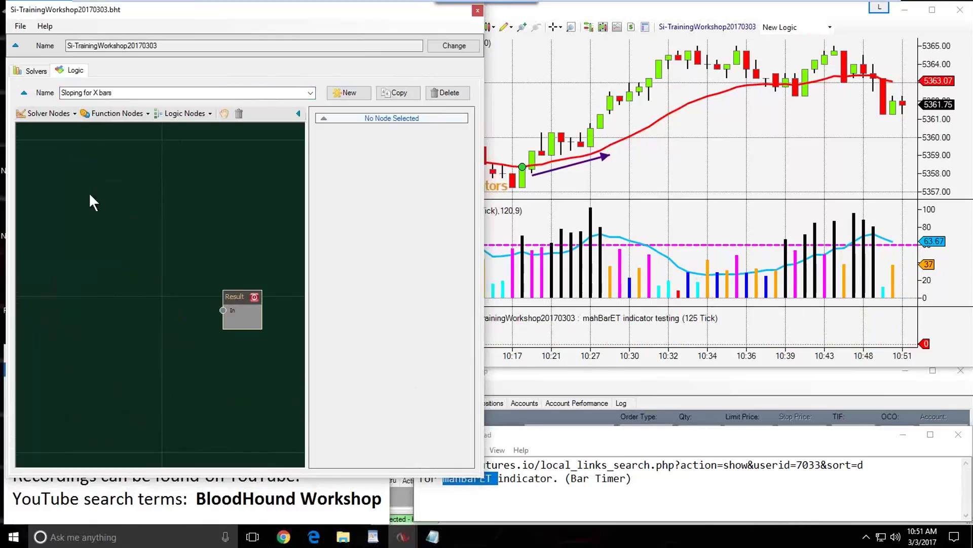
# Add an Indicator Slope solver node and connect its output to the Result node
pyautogui.click(47, 113)
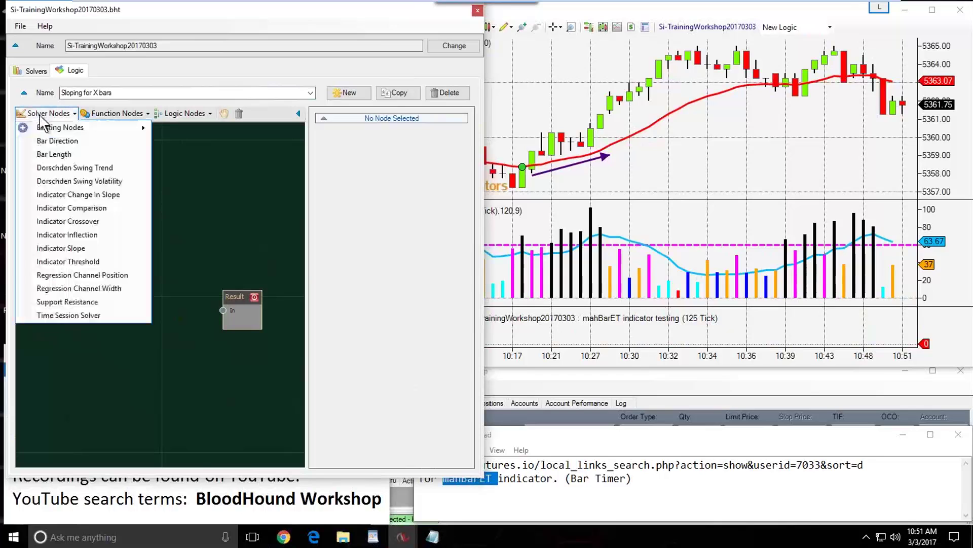
pyautogui.click(61, 248)
pyautogui.moveTo(182, 301)
pyautogui.mouseDown()
pyautogui.moveTo(96, 265)
pyautogui.moveTo(223, 310)
pyautogui.mouseUp()
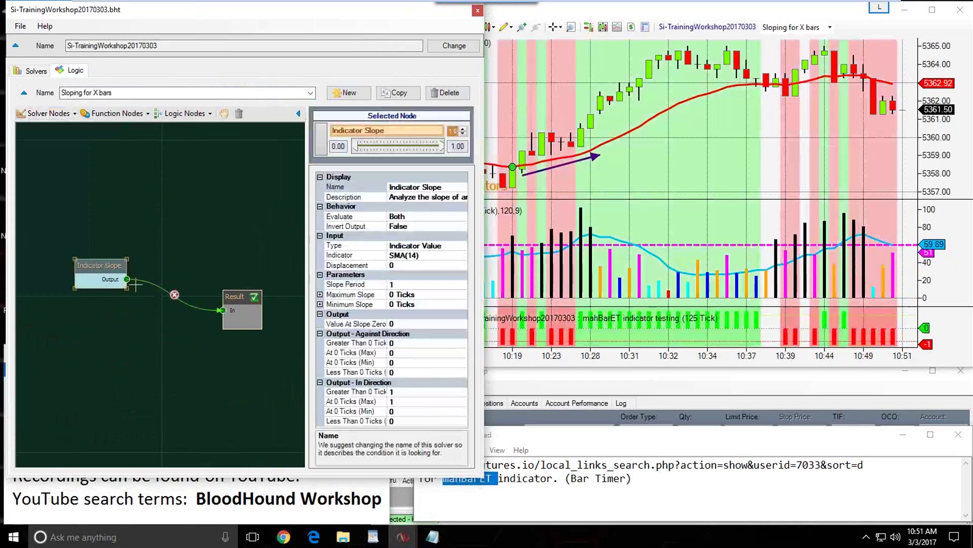
pyautogui.moveTo(98, 279); pyautogui.dragTo(99, 296)
# Rename the Indicator Slope node as "EMA20 Slope"
pyautogui.click(413, 187)
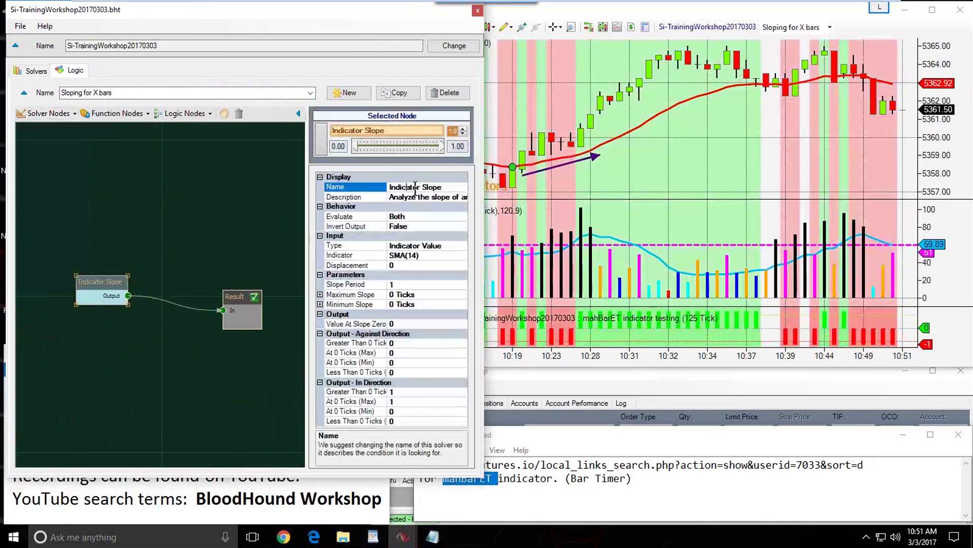
pyautogui.moveTo(419, 187); pyautogui.dragTo(371, 185)
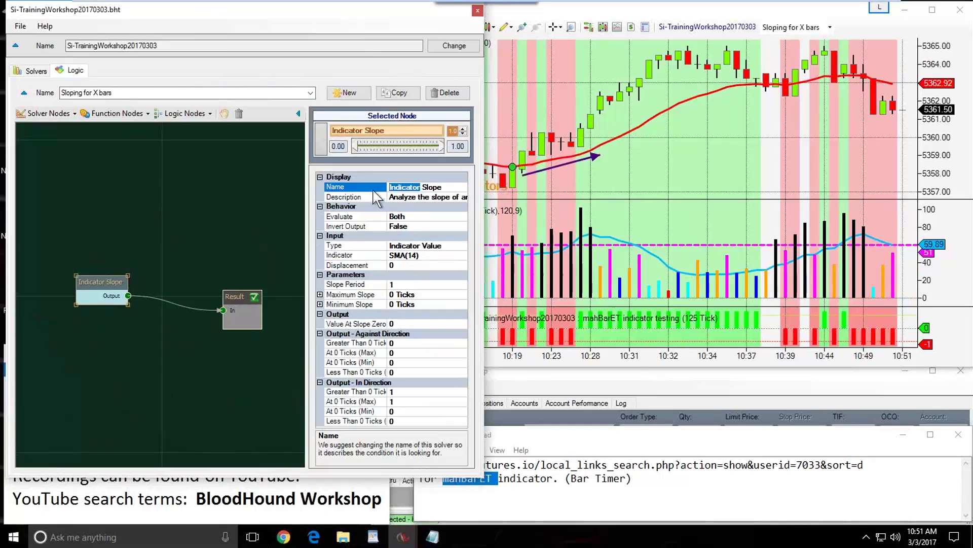
pyautogui.write('EMA20')
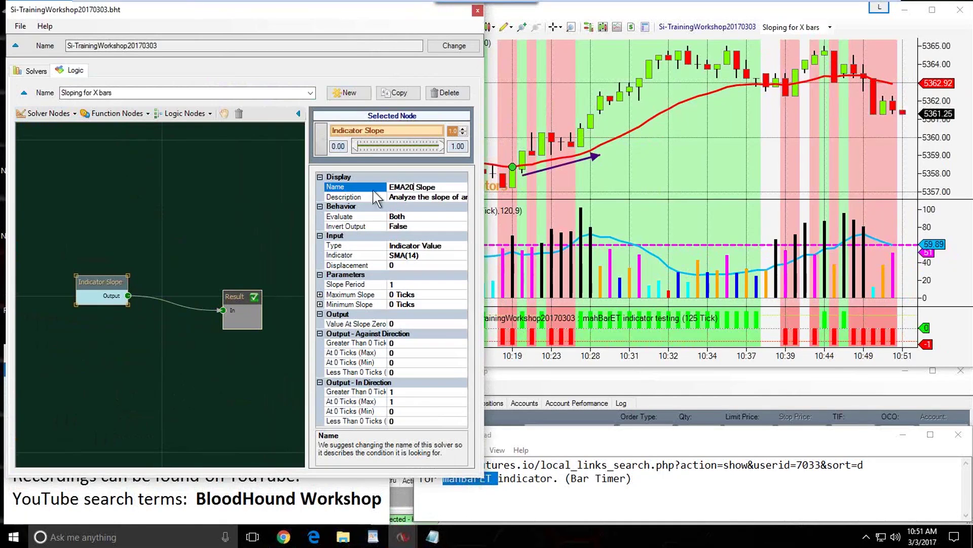
# Replace the slope node's SMA input indicator with an EMA of period 20 and move the node away from Result
pyautogui.click(409, 256)
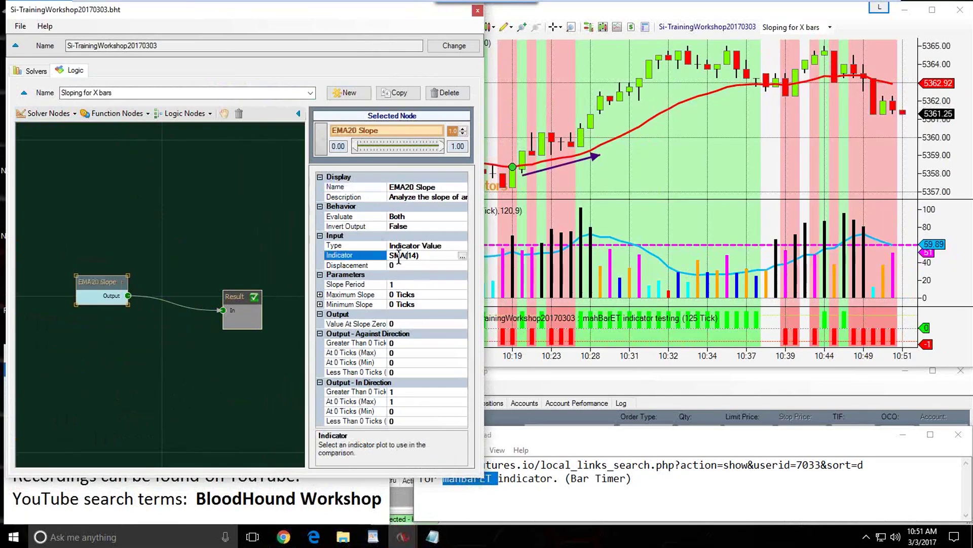
pyautogui.click(462, 255)
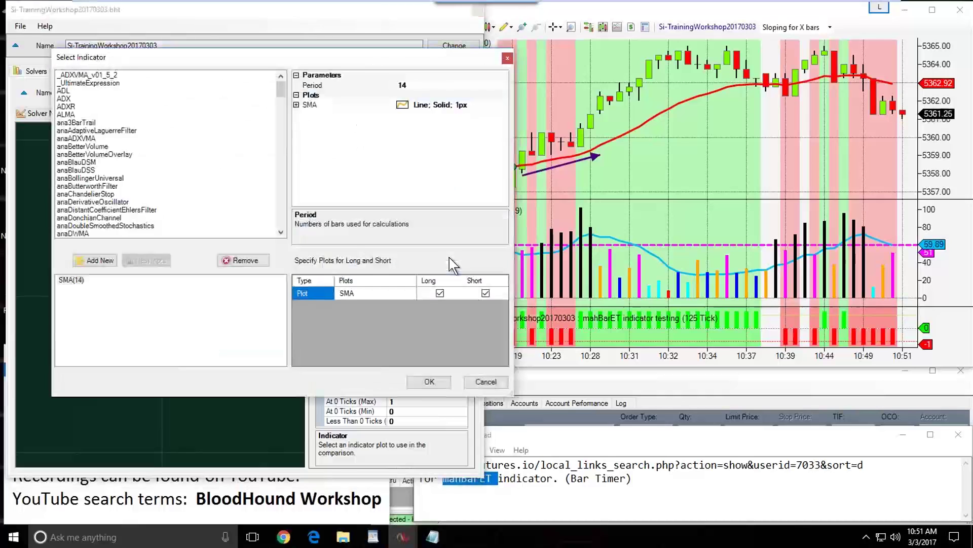
pyautogui.click(87, 210)
pyautogui.scroll(-10, 132, 223)
pyautogui.click(132, 230)
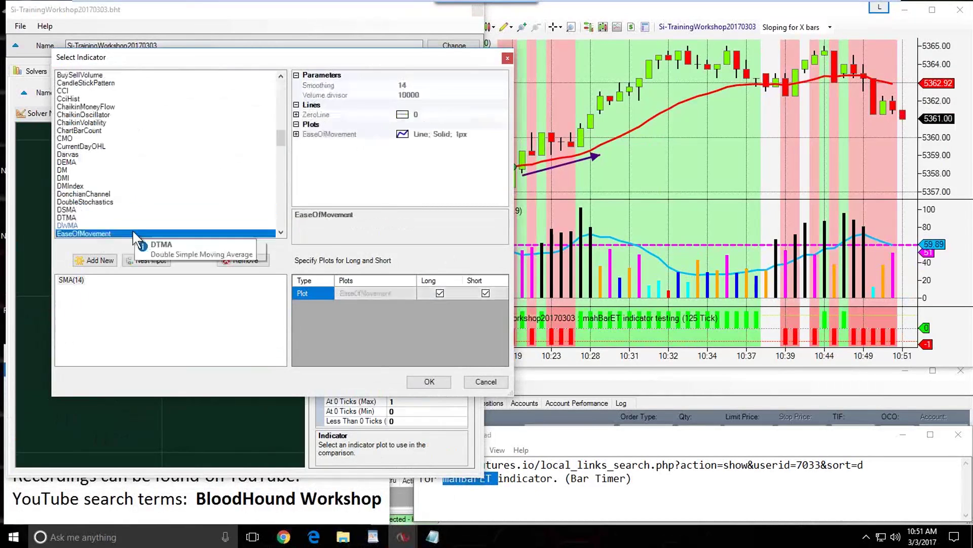
pyautogui.click(100, 260)
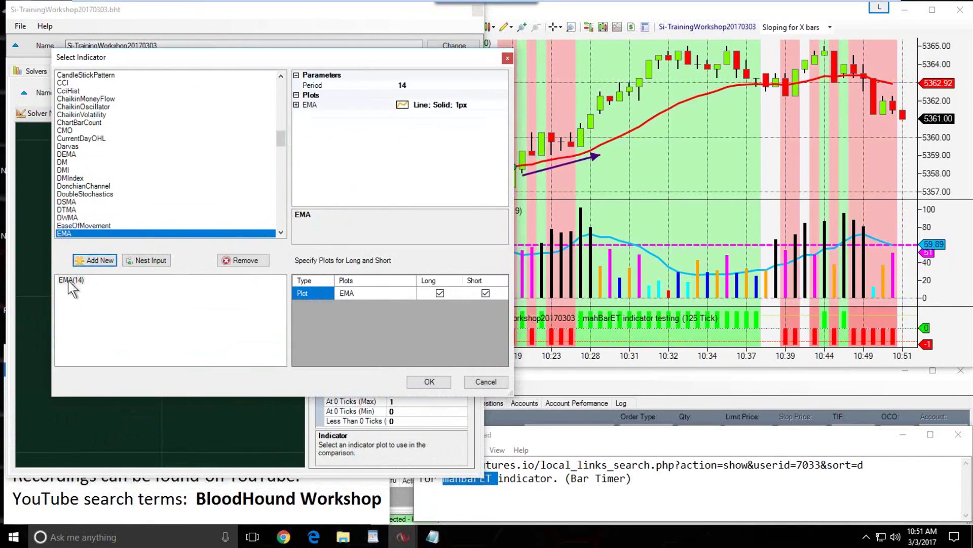
pyautogui.click(71, 280)
pyautogui.click(414, 86)
pyautogui.write('20')
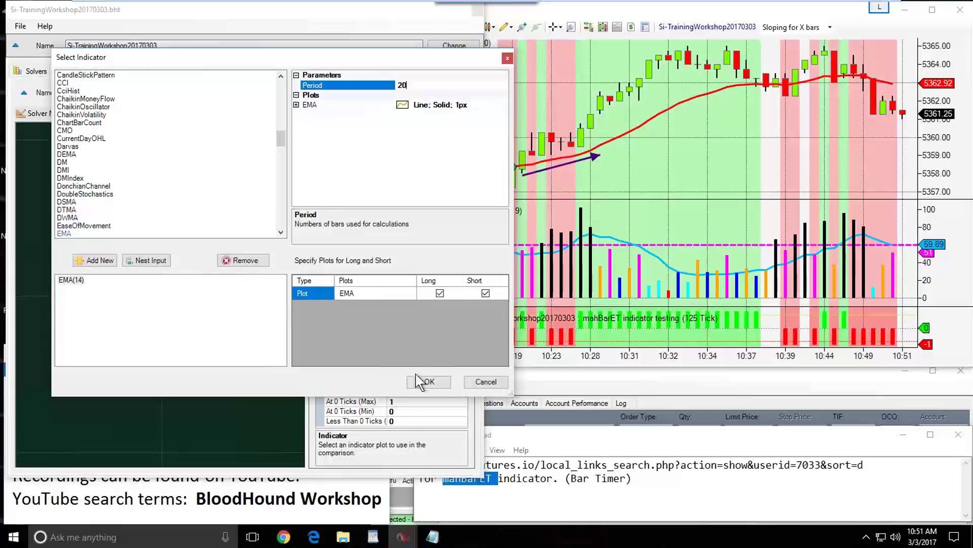
pyautogui.click(429, 381)
pyautogui.moveTo(101, 282); pyautogui.dragTo(75, 288)
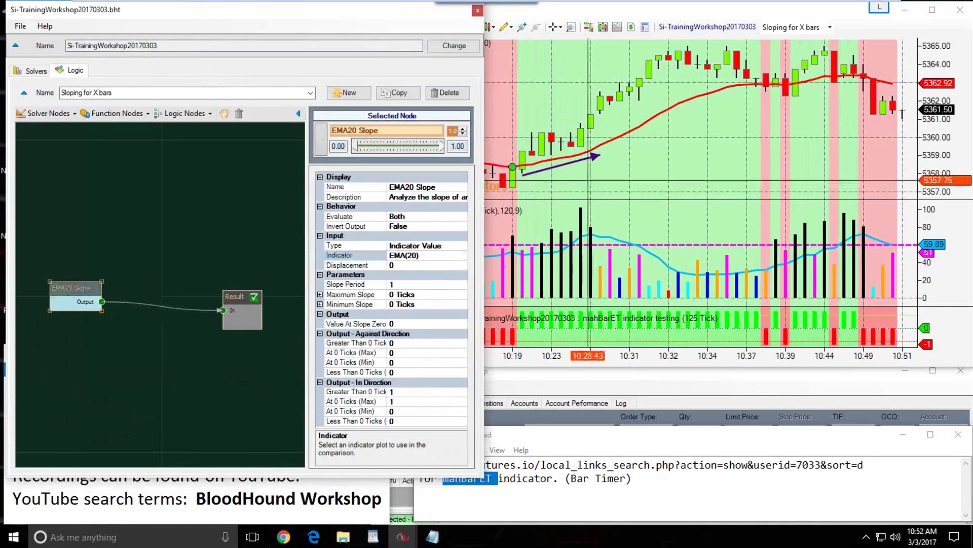
# Examine the EMA20 slope signals across the earlier and most recent bars on the chart
pyautogui.click(644, 169)
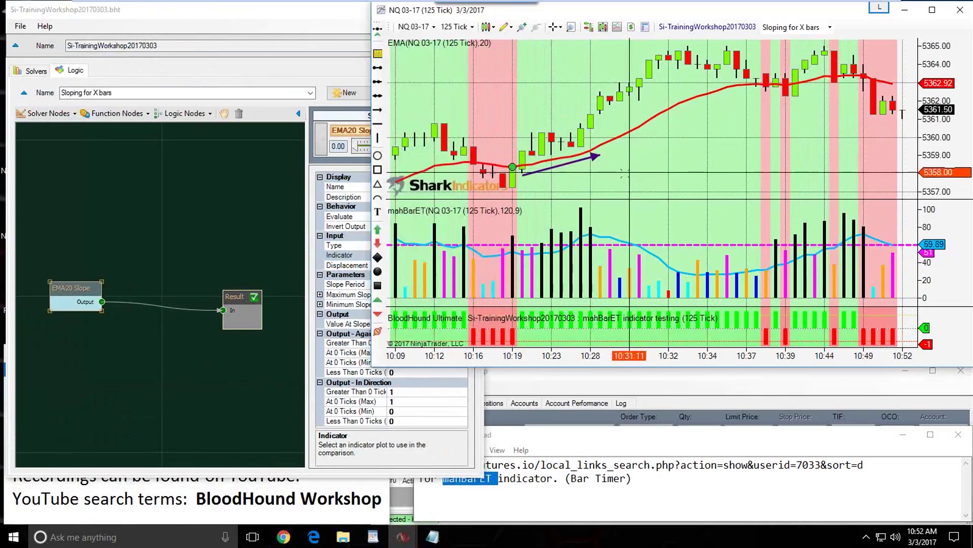
pyautogui.moveTo(603, 189); pyautogui.dragTo(657, 162)
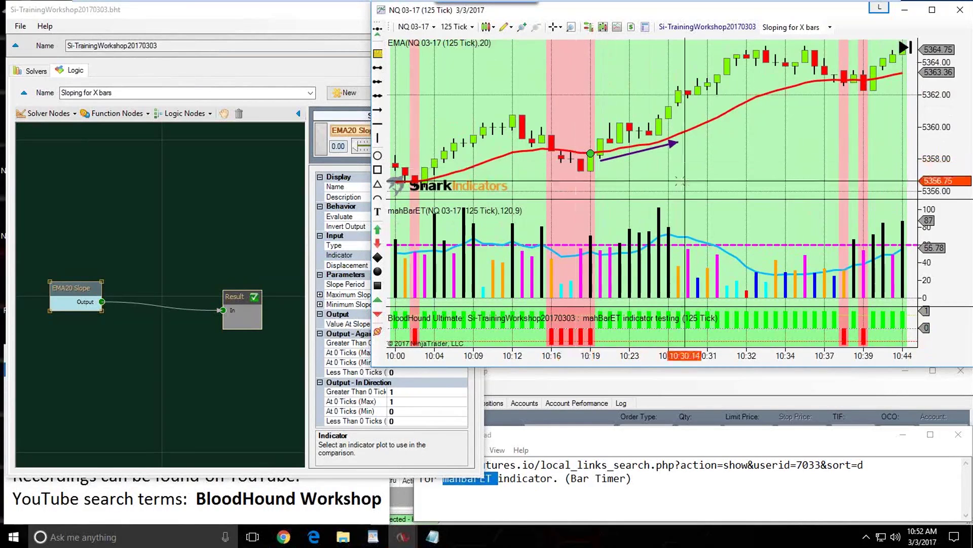
pyautogui.scroll(5, 640, 178)
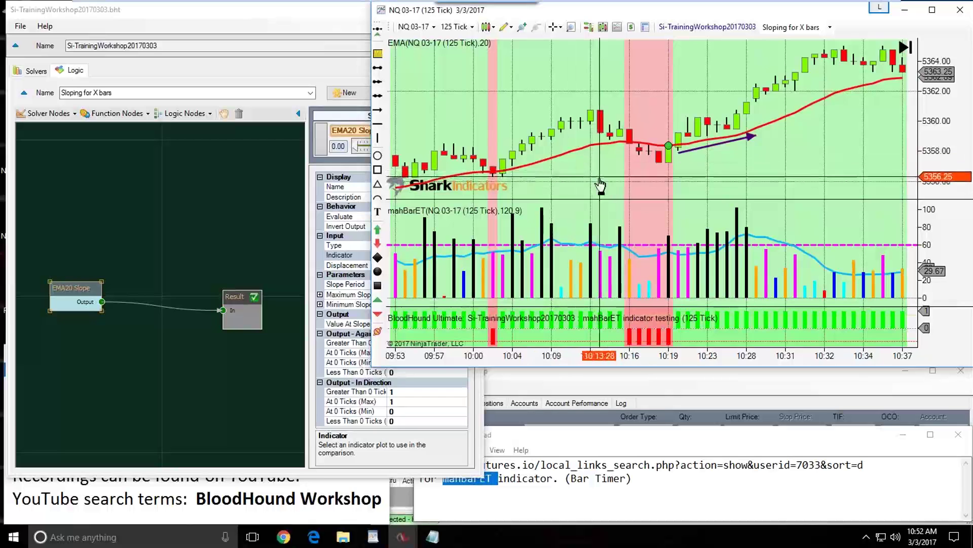
pyautogui.scroll(-10, 600, 185)
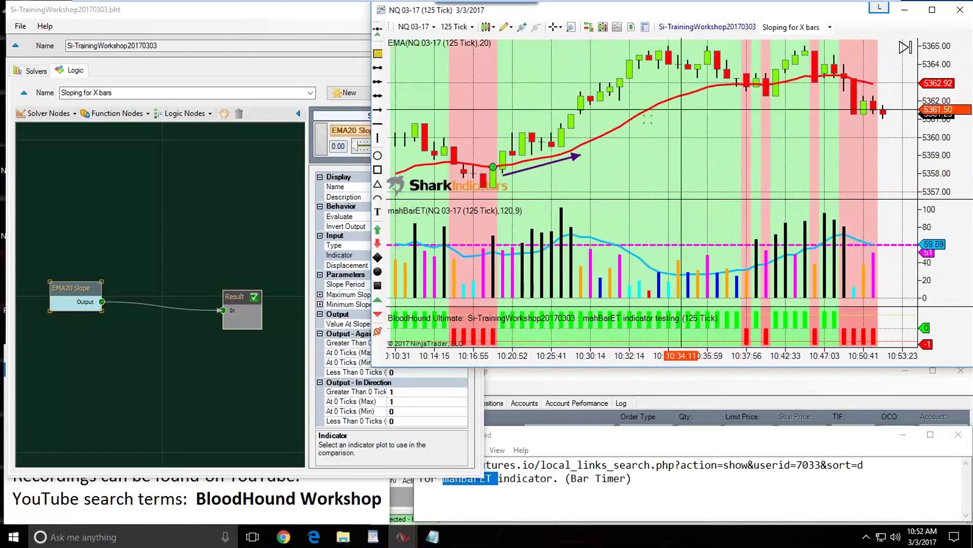
pyautogui.scroll(-8, 589, 156)
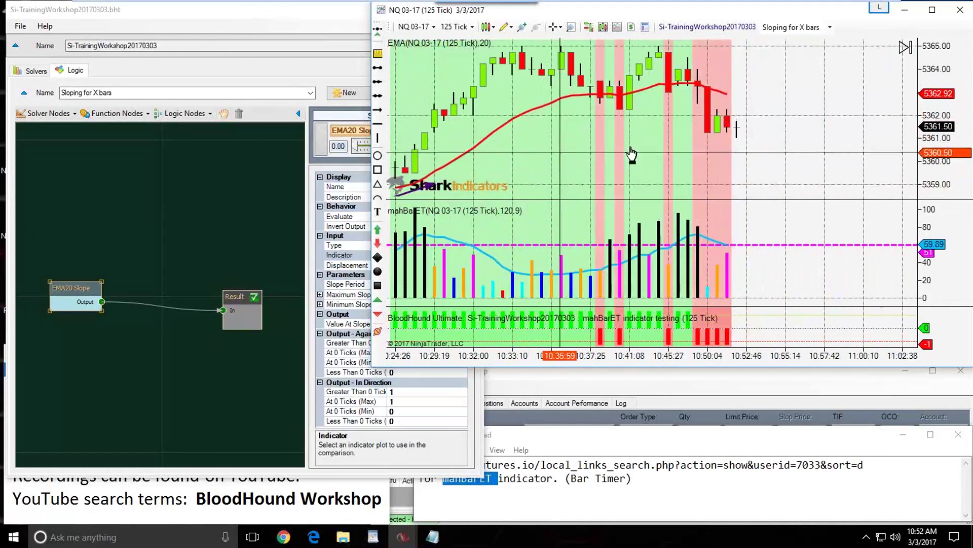
pyautogui.scroll(8, 631, 154)
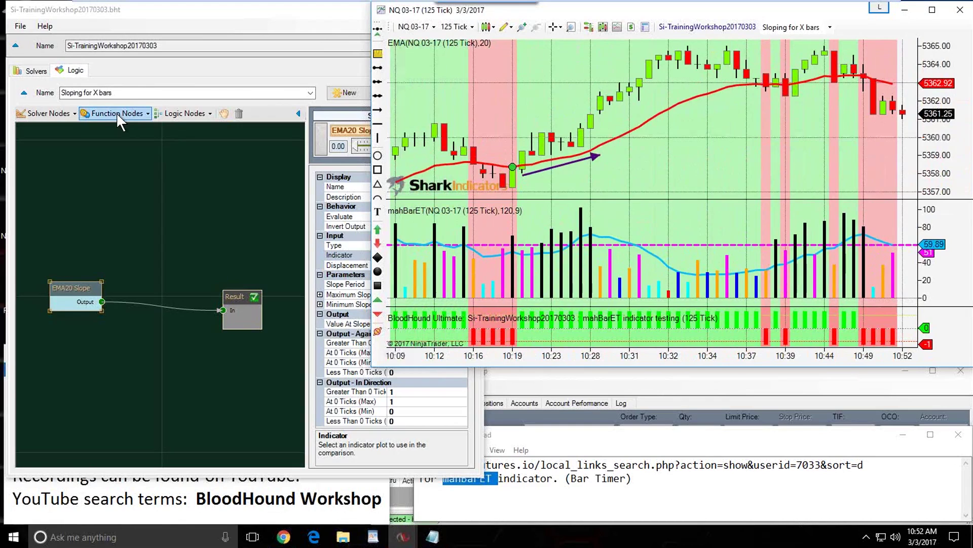
# Add a Lookback function node and wire it between the EMA20 Slope node and Result
pyautogui.click(117, 113)
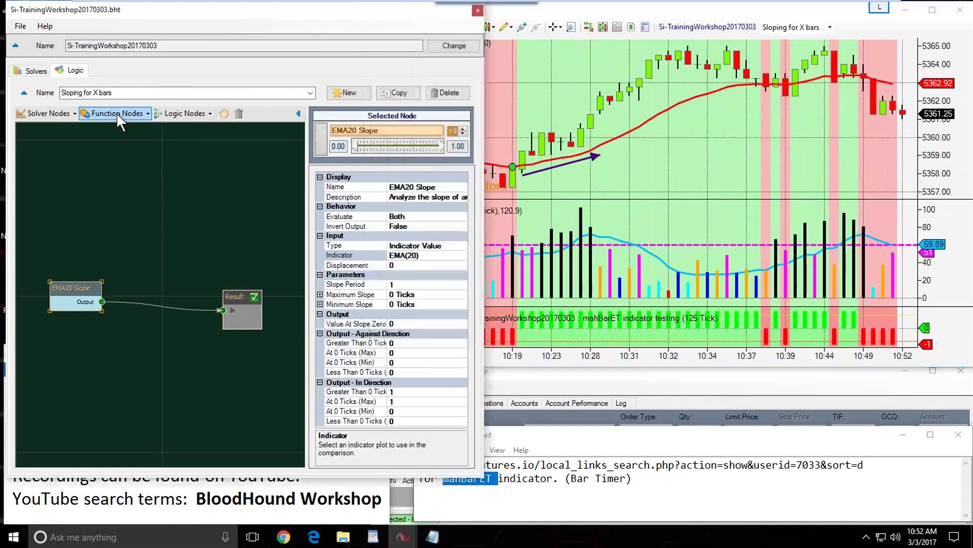
pyautogui.click(135, 113)
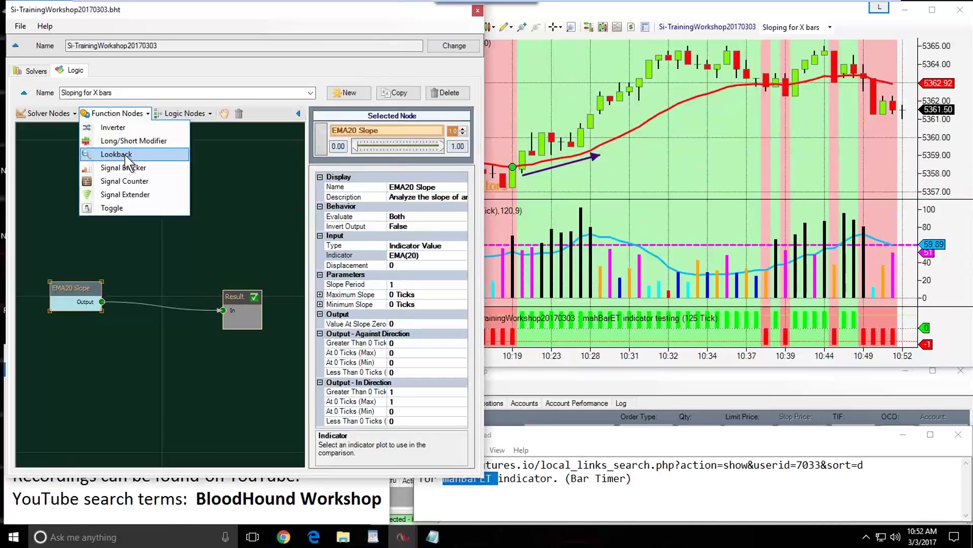
pyautogui.click(127, 155)
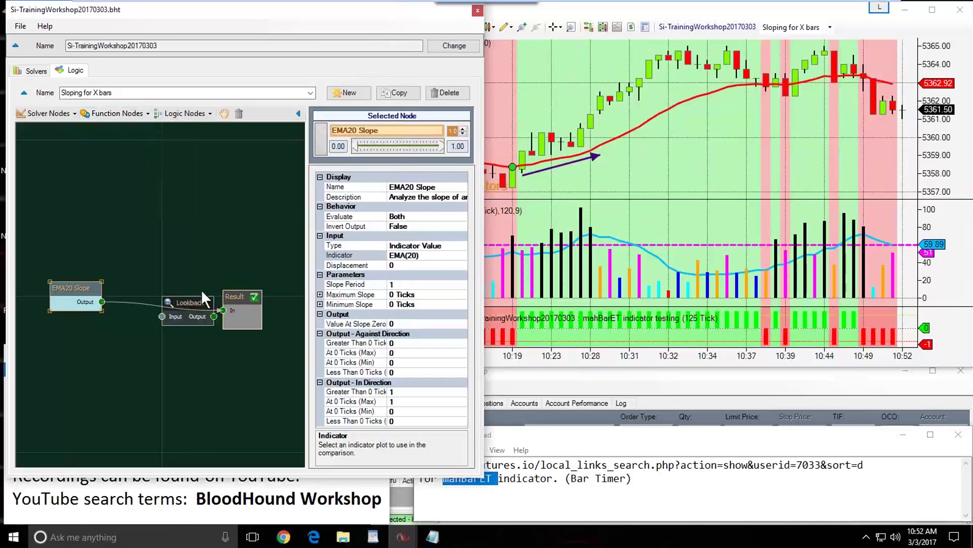
pyautogui.moveTo(193, 295); pyautogui.dragTo(164, 265)
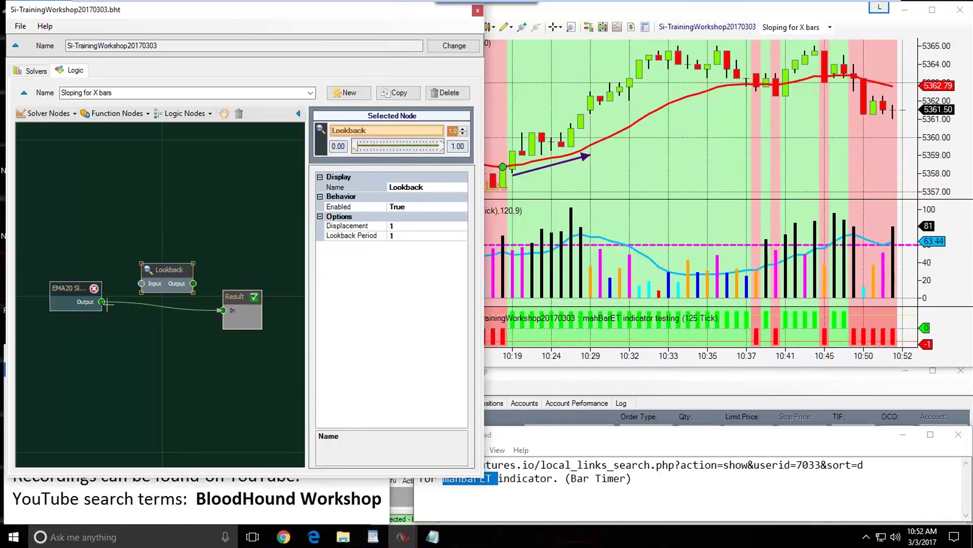
pyautogui.moveTo(102, 301); pyautogui.dragTo(223, 310)
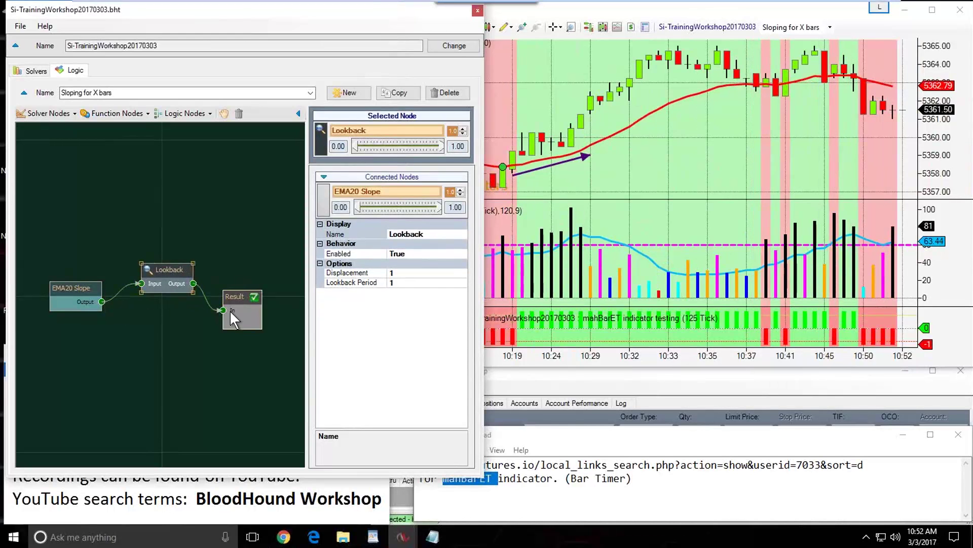
pyautogui.moveTo(166, 273); pyautogui.dragTo(156, 288)
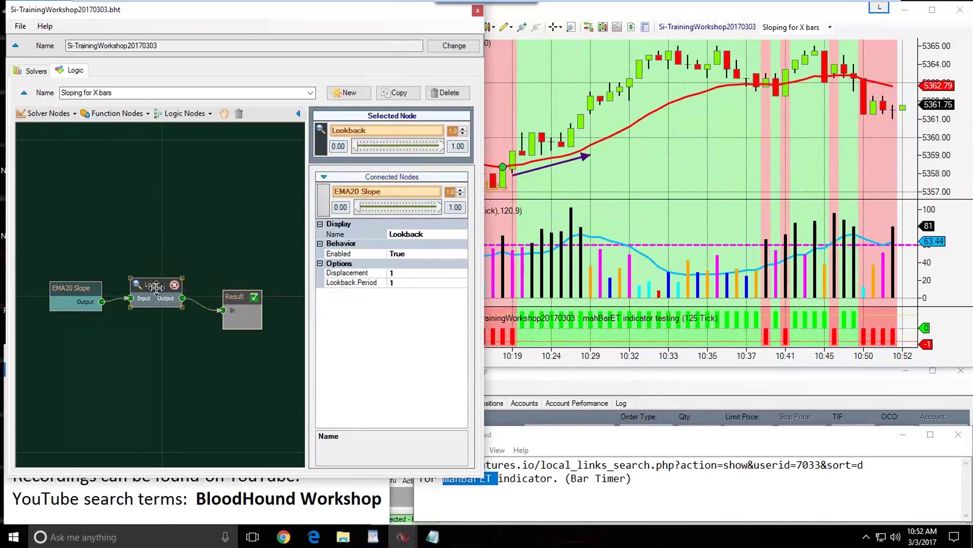
# Set the Lookback node's displacement to 0 and its lookback period to 10
pyautogui.click(398, 273)
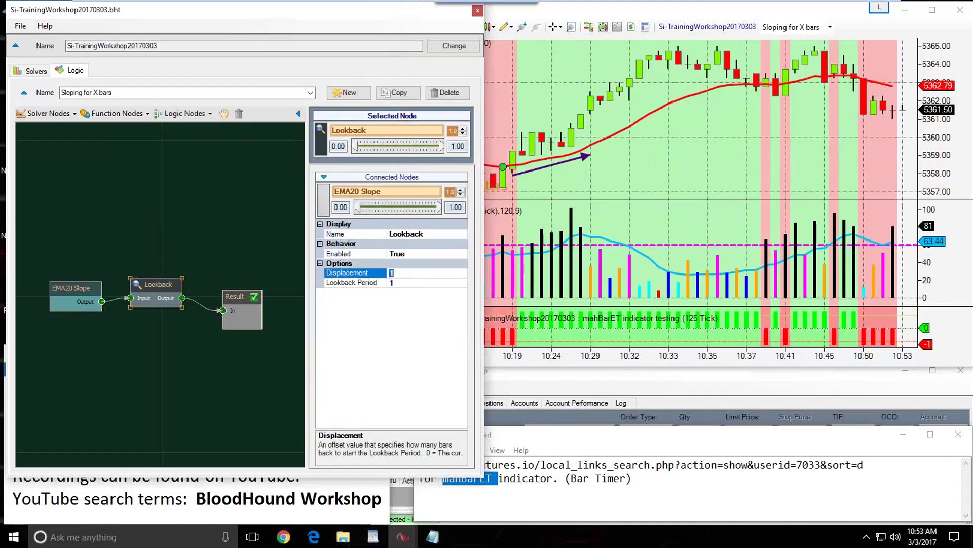
pyautogui.click(397, 283)
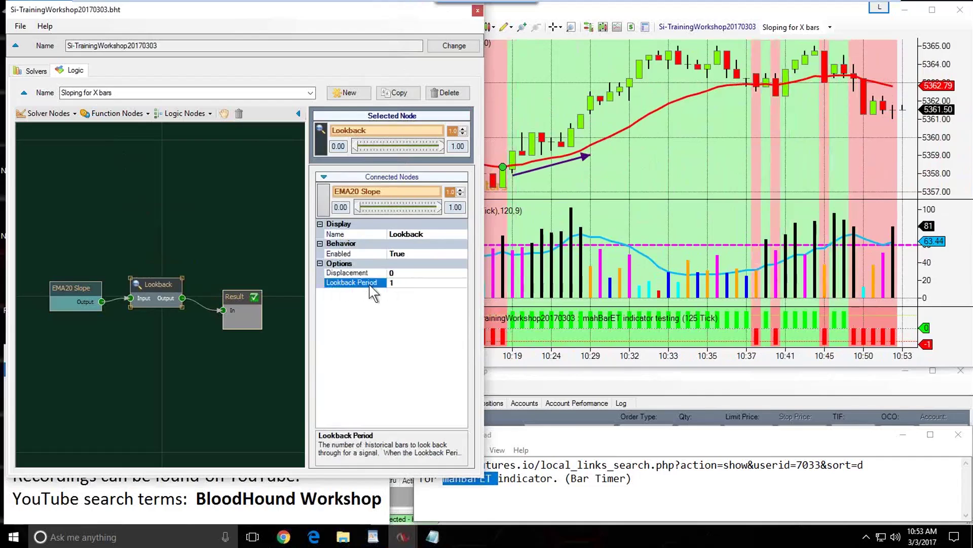
pyautogui.write('0')
pyautogui.press('Return')
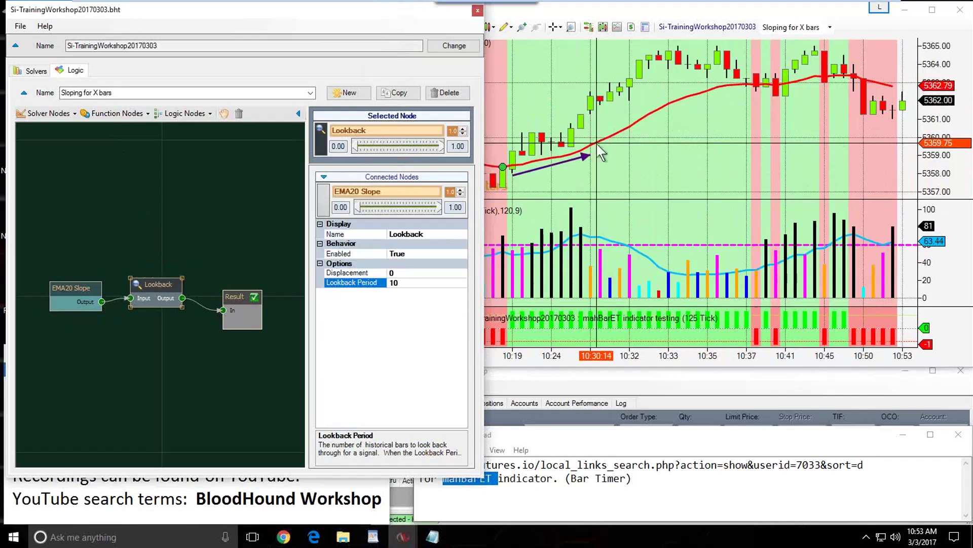
# Set the Lookback node's lookback mode to Min
pyautogui.click(409, 329)
pyautogui.click(407, 294)
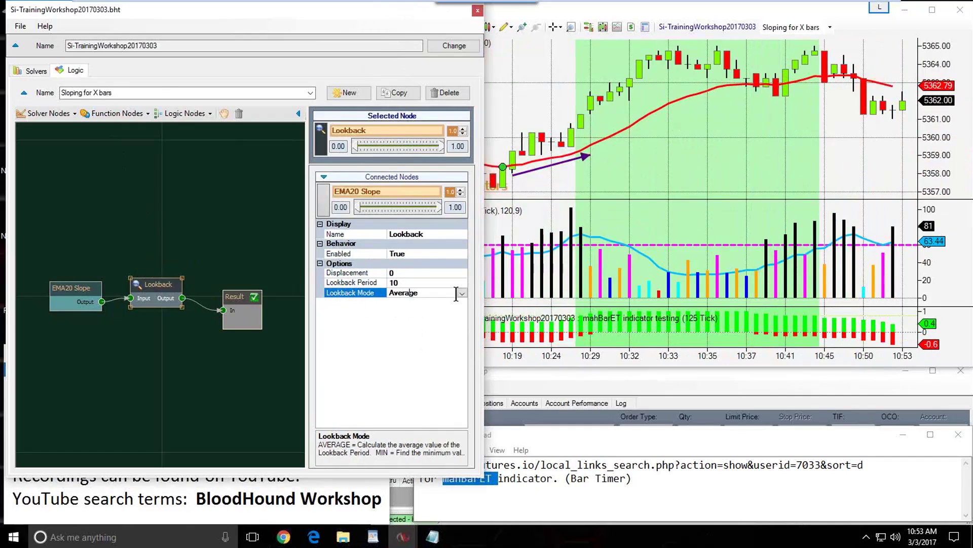
pyautogui.click(462, 293)
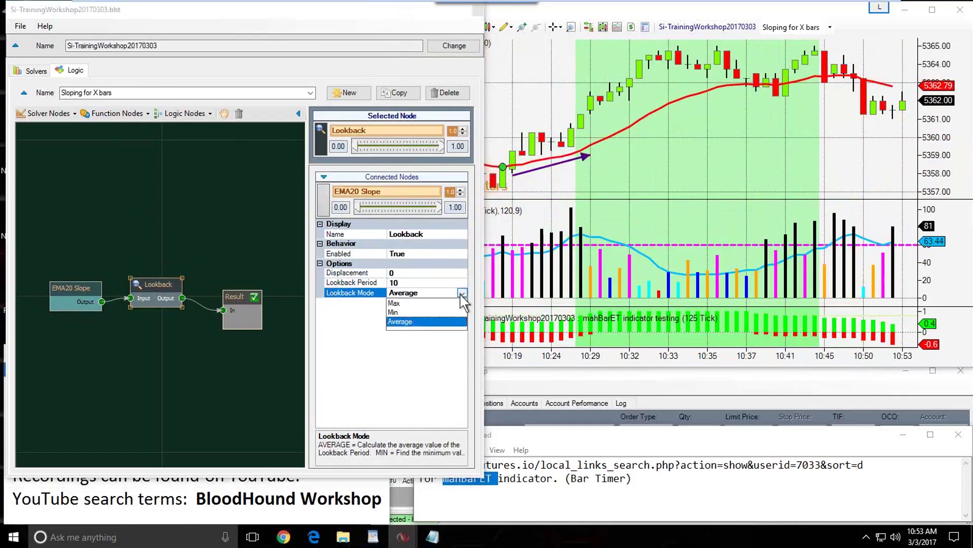
pyautogui.click(394, 312)
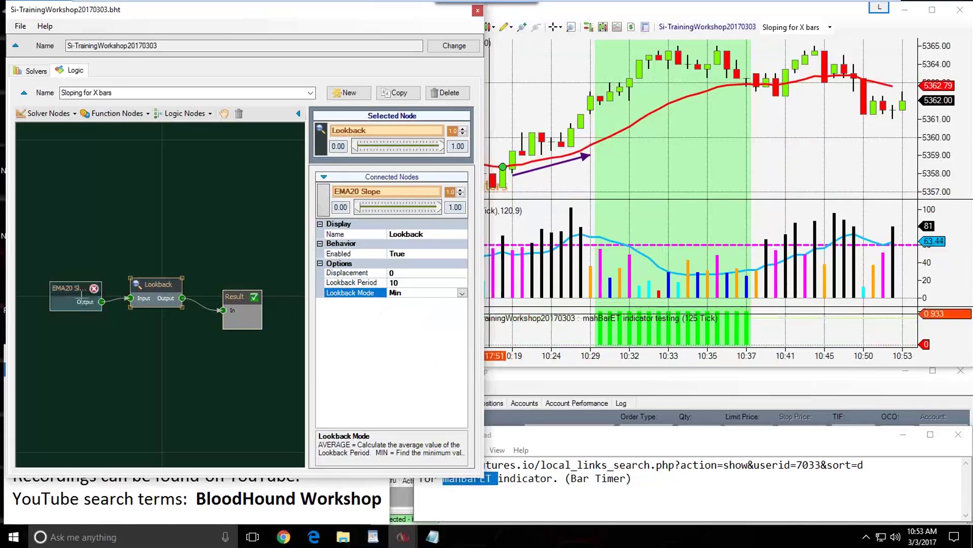
# Review the EMA20 Slope node's settings and the Lookback node's period and mode
pyautogui.moveTo(64, 290)
pyautogui.mouseDown()
pyautogui.moveTo(50, 290)
pyautogui.moveTo(59, 287)
pyautogui.mouseUp()
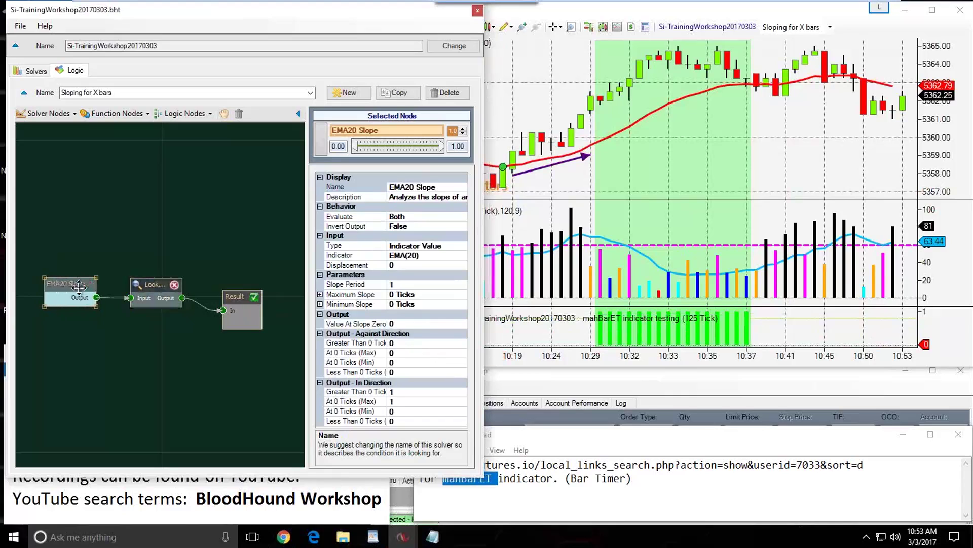
pyautogui.click(160, 285)
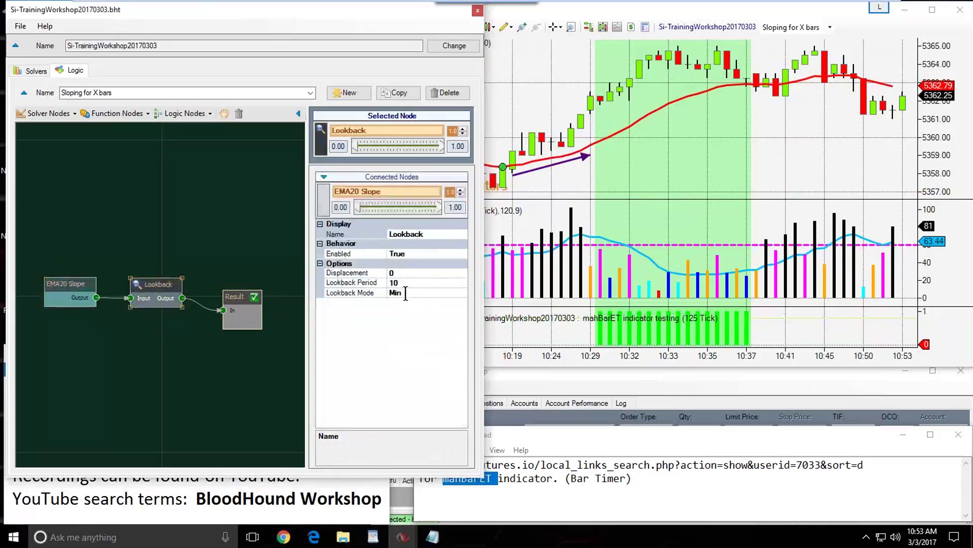
pyautogui.click(409, 293)
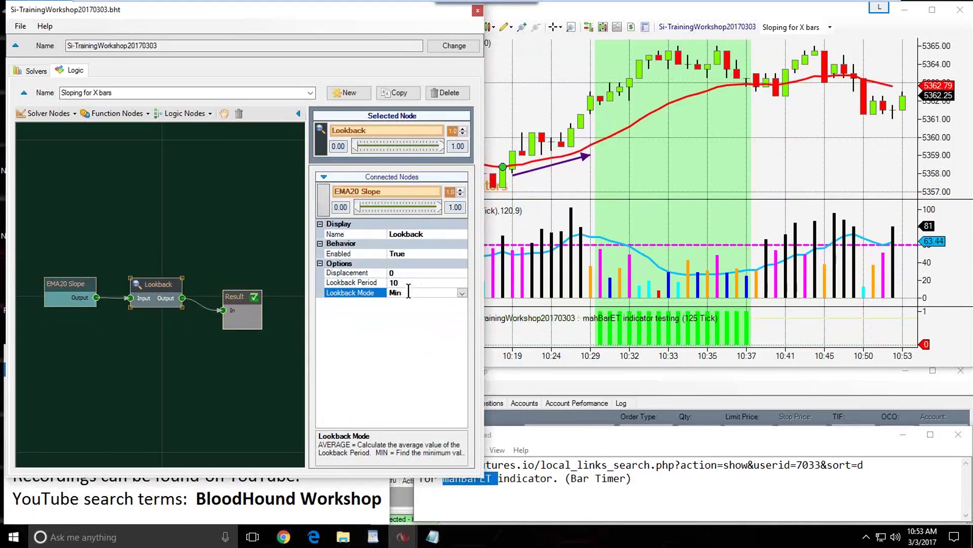
pyautogui.click(404, 282)
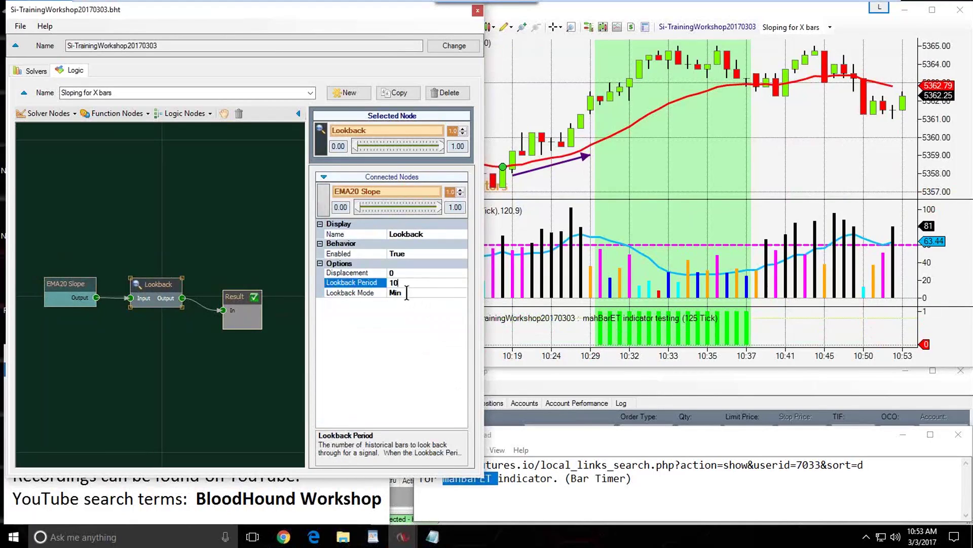
pyautogui.click(407, 292)
pyautogui.moveTo(553, 188); pyautogui.dragTo(627, 188)
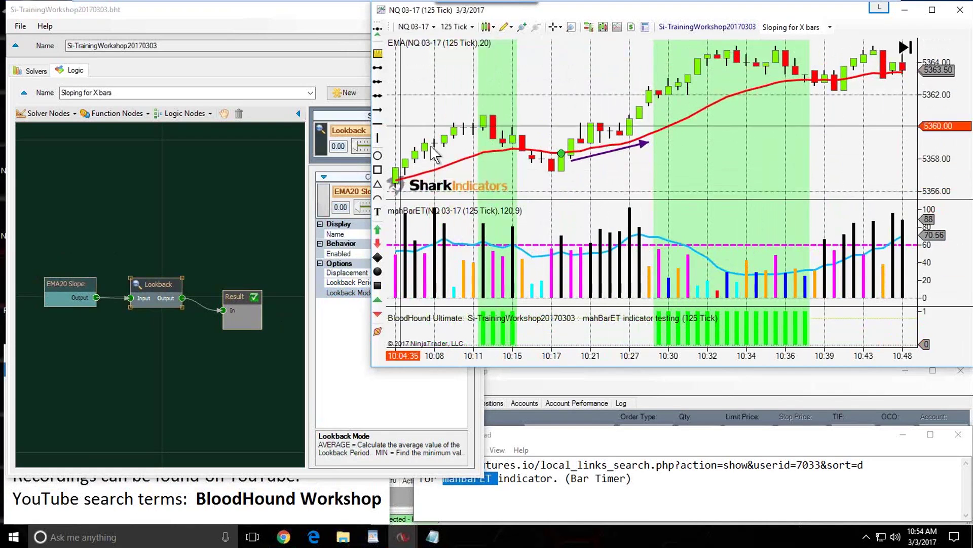
pyautogui.click(378, 110)
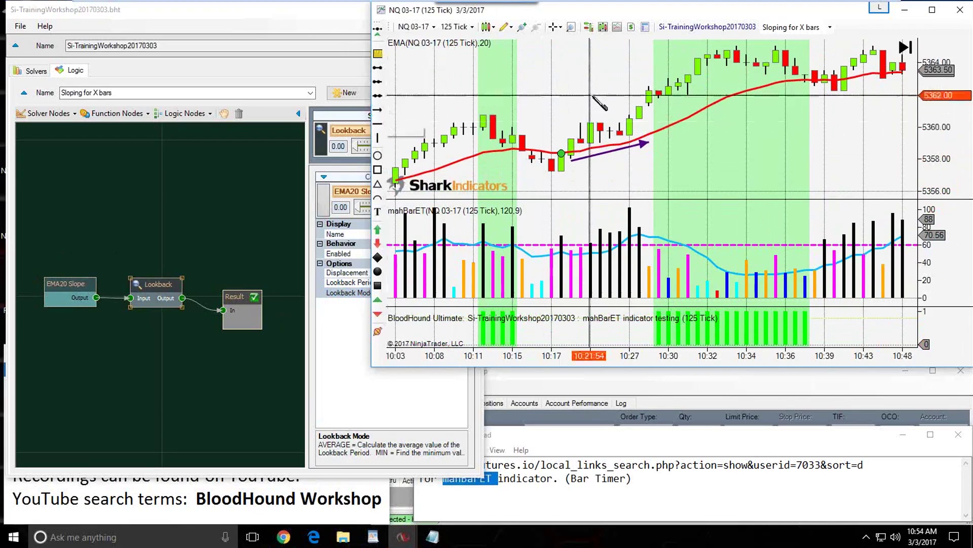
pyautogui.click(580, 74)
pyautogui.click(562, 142)
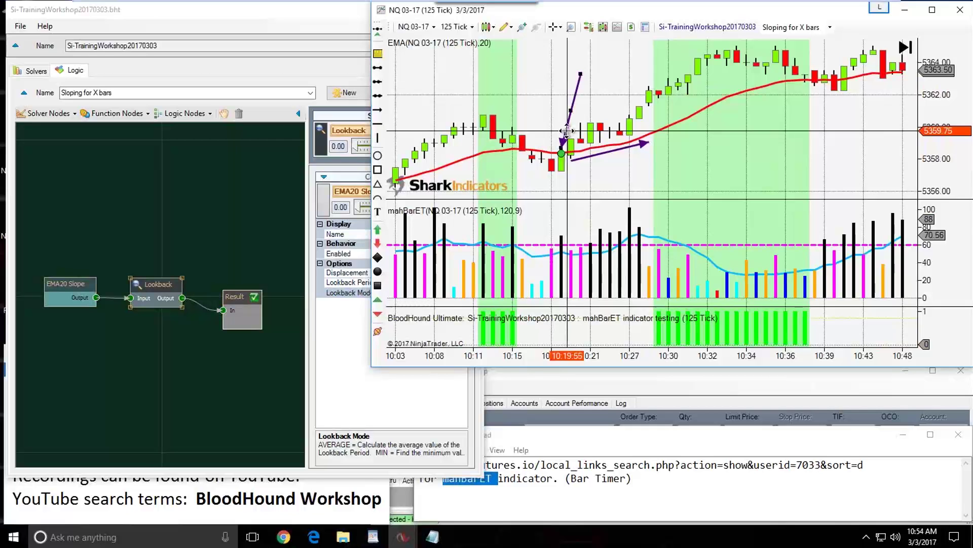
pyautogui.moveTo(566, 131)
pyautogui.mouseDown()
pyautogui.moveTo(626, 102)
pyautogui.moveTo(564, 104)
pyautogui.moveTo(861, 95)
pyautogui.mouseUp()
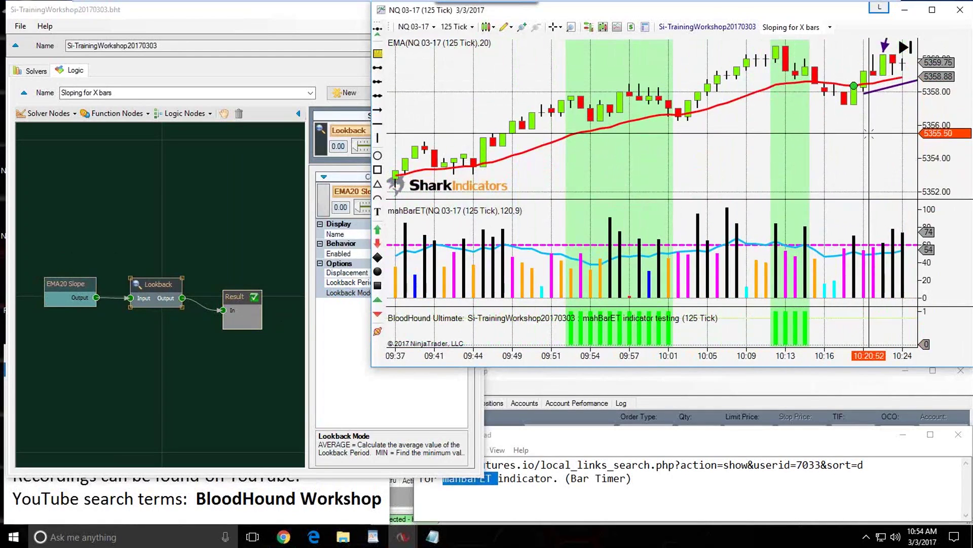
pyautogui.moveTo(884, 47); pyautogui.dragTo(865, 195)
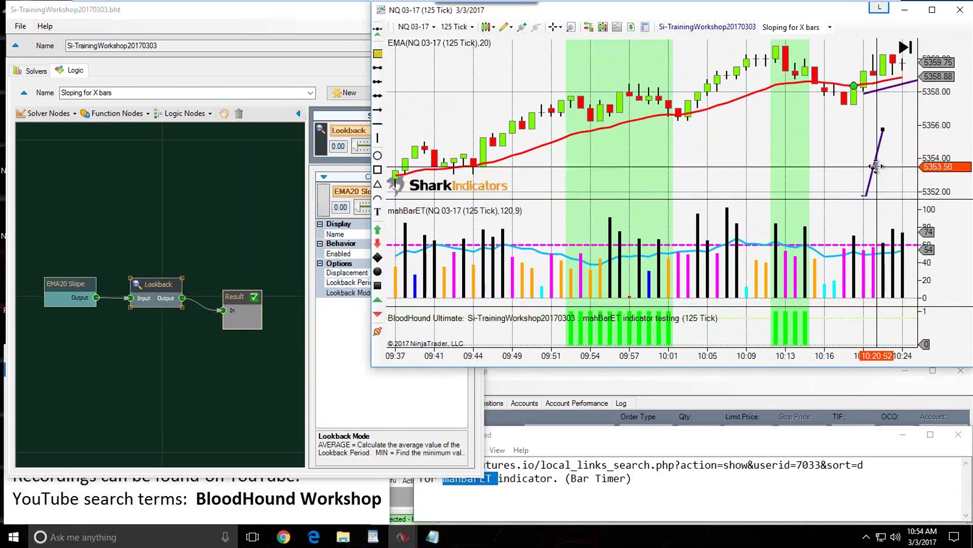
pyautogui.press('Delete')
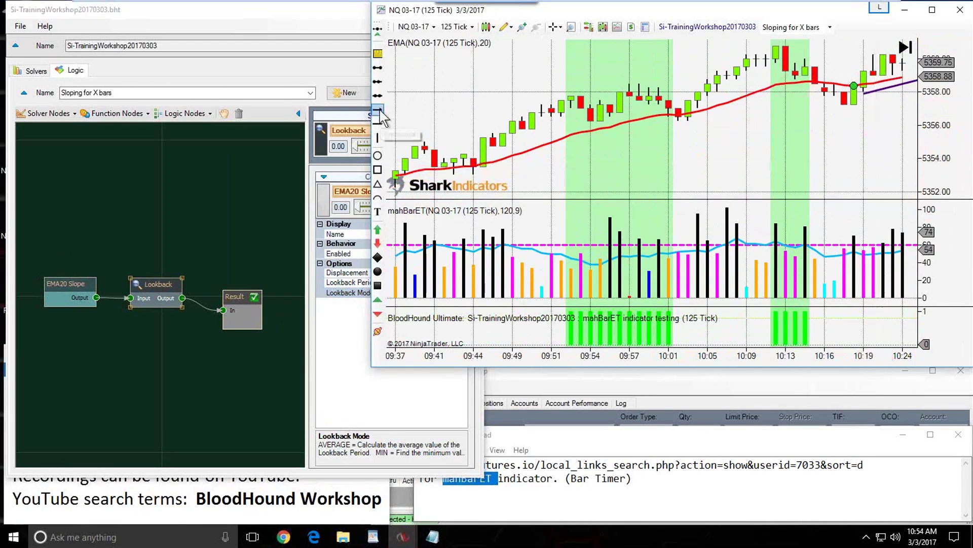
# Draw an arrow pointing up to the EMA at the 10:24 bar and enlarge the price panel
pyautogui.click(378, 110)
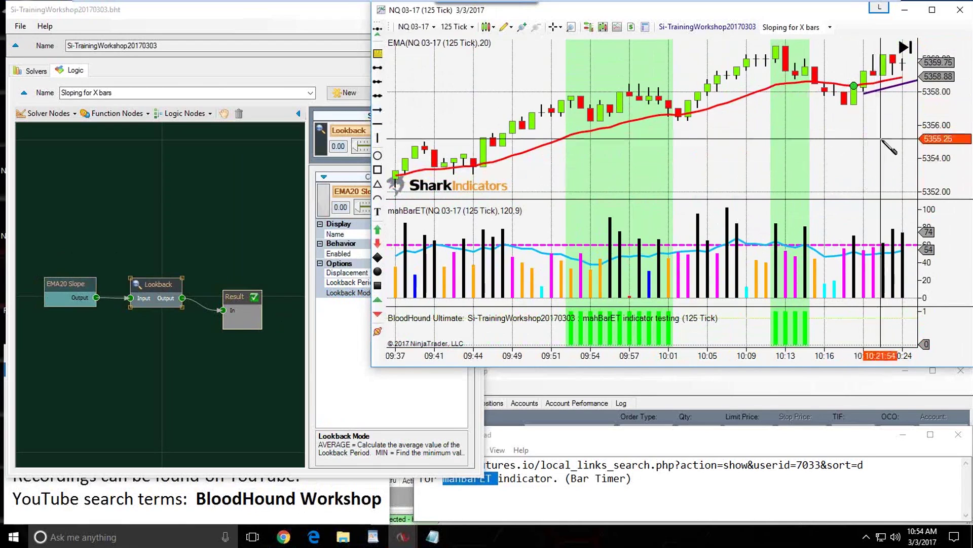
pyautogui.click(883, 157)
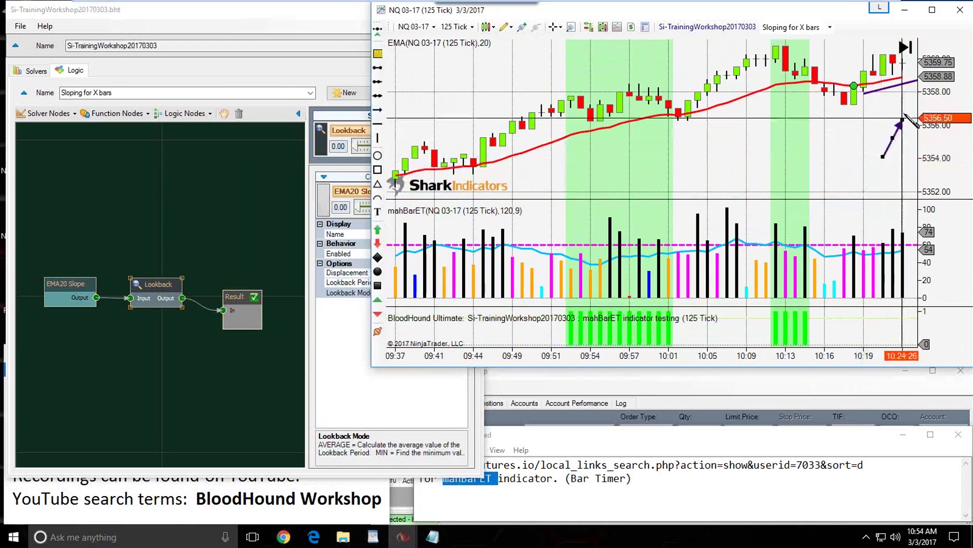
pyautogui.click(902, 77)
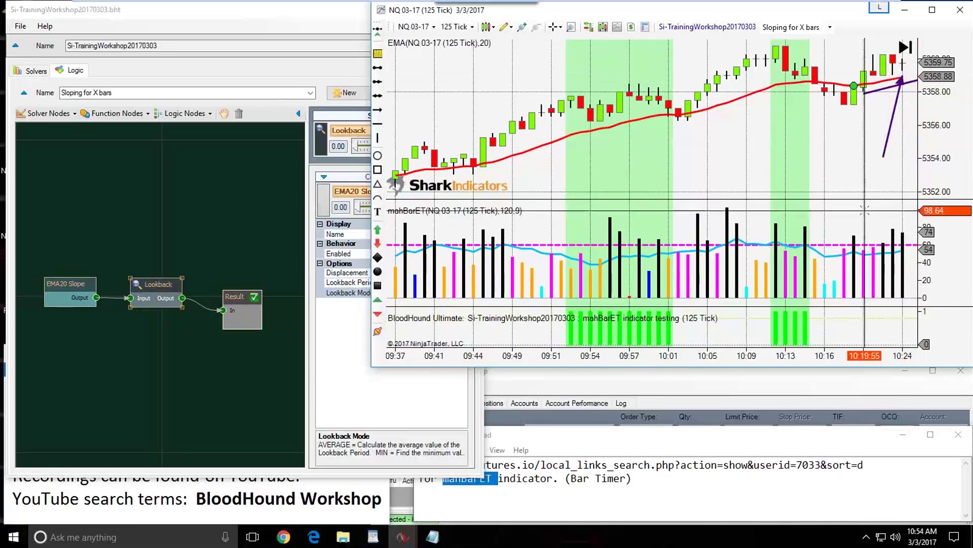
pyautogui.moveTo(865, 209); pyautogui.dragTo(868, 258)
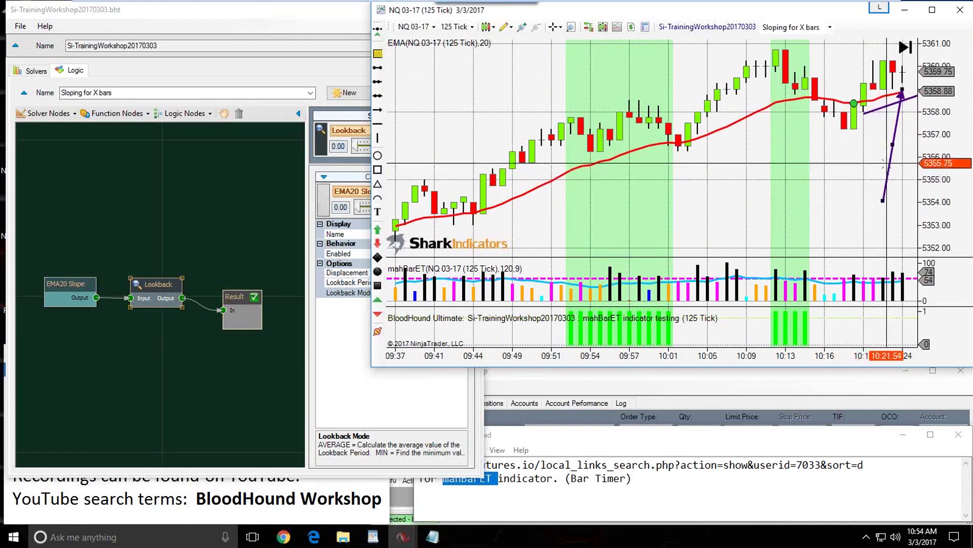
# Check the Lookback period and move the arrow to the falling stretch of the EMA just before the green dot
pyautogui.moveTo(149, 302)
pyautogui.mouseDown()
pyautogui.moveTo(138, 297)
pyautogui.moveTo(147, 283)
pyautogui.mouseUp()
pyautogui.click(397, 282)
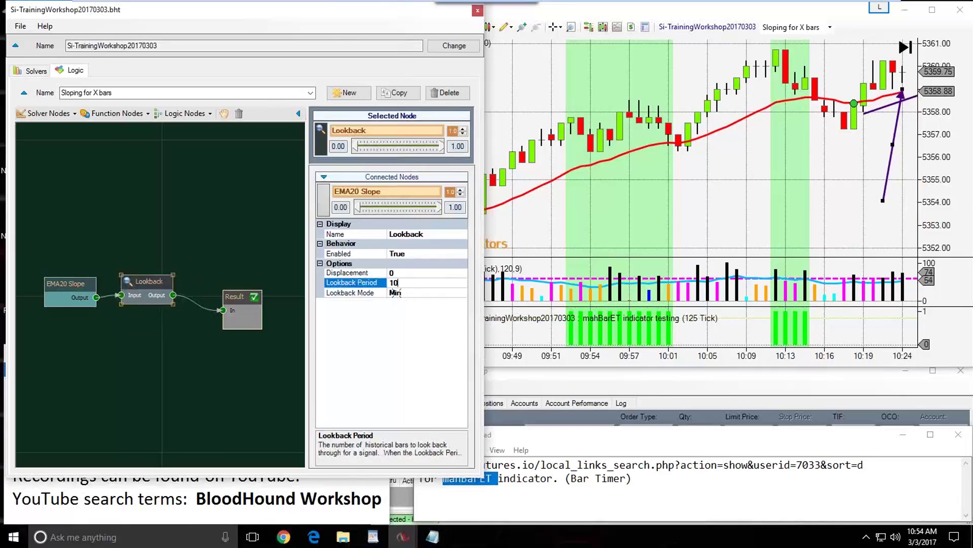
pyautogui.click(892, 162)
pyautogui.moveTo(892, 162)
pyautogui.mouseDown()
pyautogui.moveTo(839, 183)
pyautogui.moveTo(808, 180)
pyautogui.moveTo(840, 179)
pyautogui.moveTo(802, 167)
pyautogui.moveTo(829, 181)
pyautogui.mouseUp()
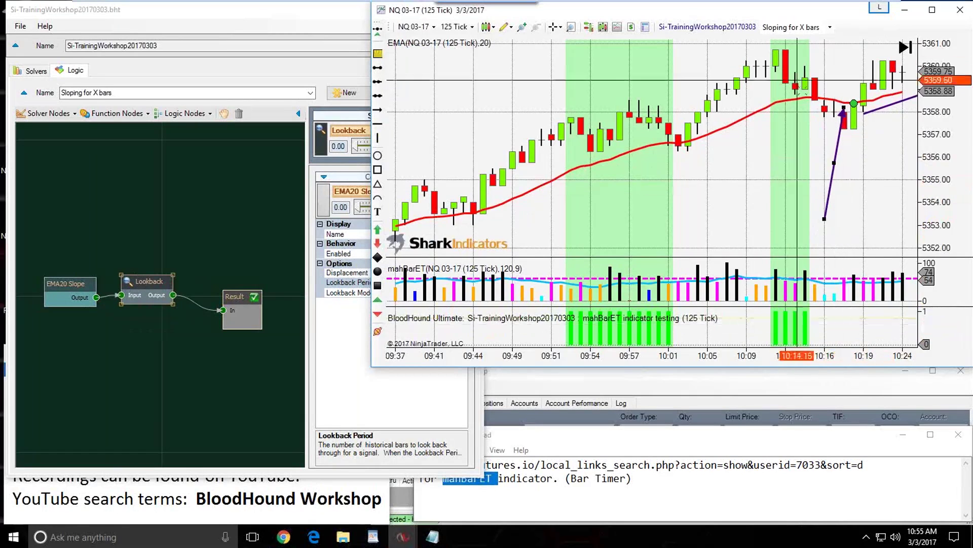
pyautogui.moveTo(837, 143)
pyautogui.mouseDown()
pyautogui.moveTo(815, 134)
pyautogui.moveTo(825, 137)
pyautogui.mouseUp()
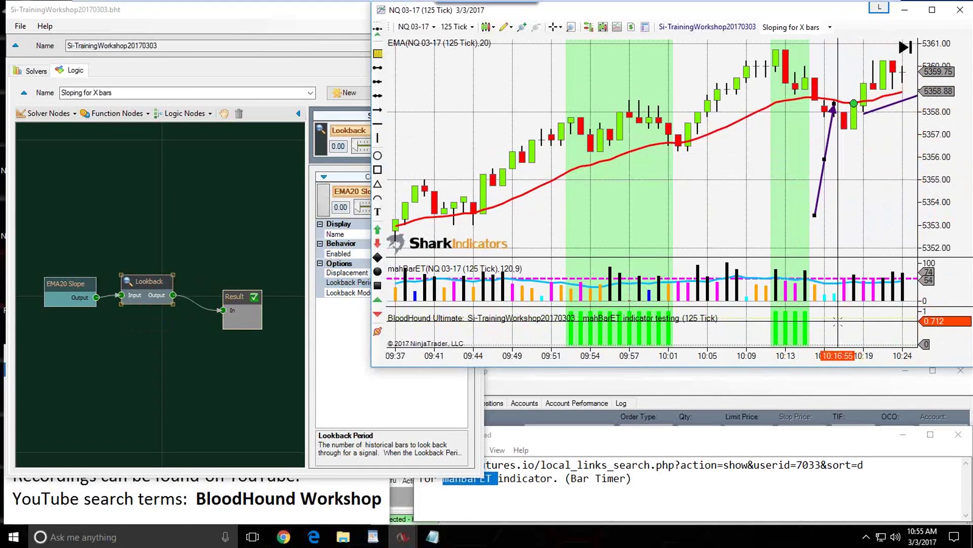
# Recheck the Lookback mode and EMA20 Slope node, and move the arrow to point at the EMA on the 10:30 bar
pyautogui.scroll(-2, 882, 153)
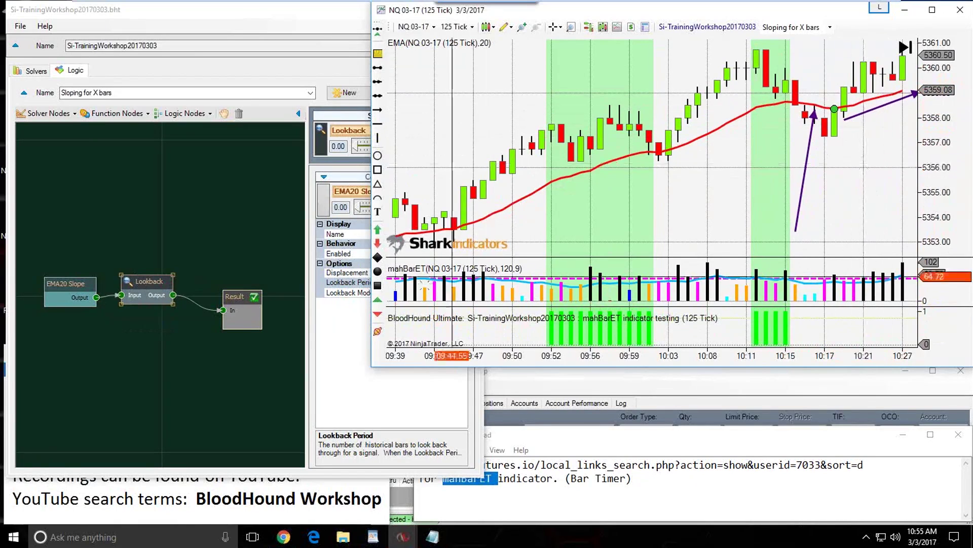
pyautogui.click(345, 294)
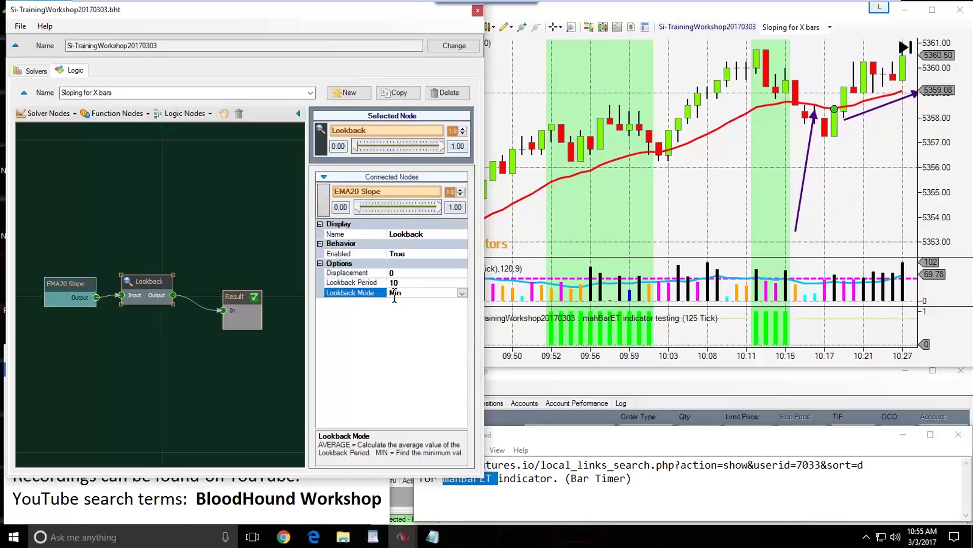
pyautogui.moveTo(51, 304); pyautogui.dragTo(66, 285)
pyautogui.click(846, 215)
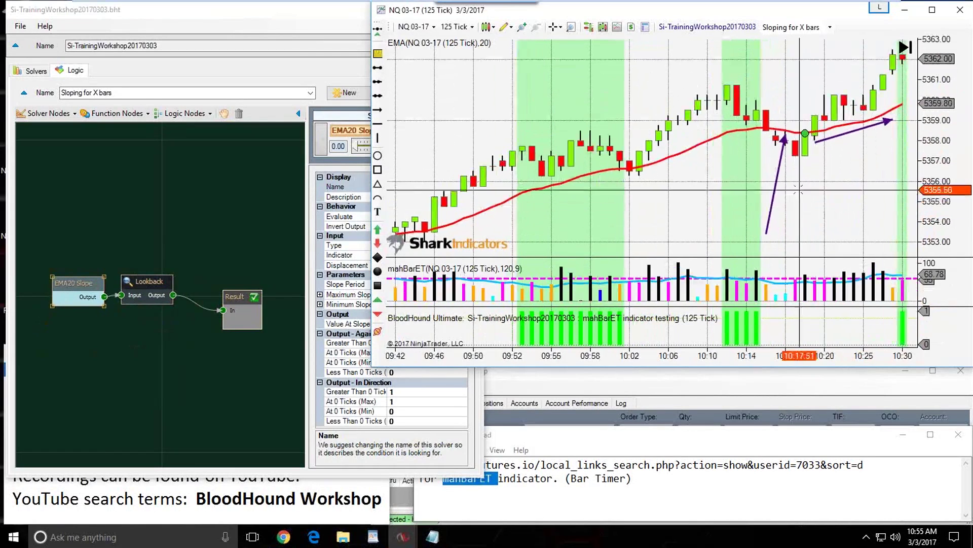
pyautogui.moveTo(784, 175); pyautogui.dragTo(900, 107)
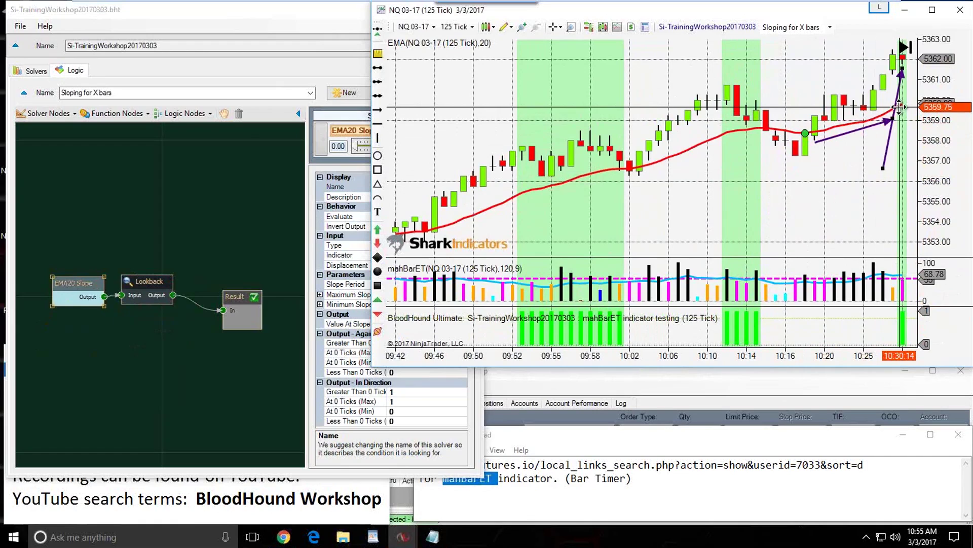
pyautogui.moveTo(899, 107); pyautogui.dragTo(894, 163)
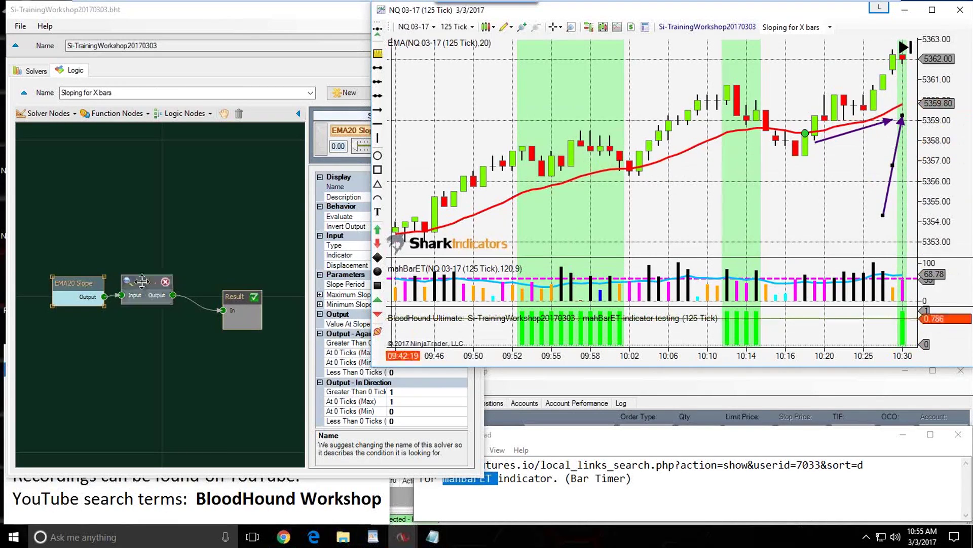
# Wire the EMA20 Slope output directly to Result, bypassing Lookback, and spread the two nodes apart
pyautogui.moveTo(142, 282); pyautogui.dragTo(148, 261)
pyautogui.moveTo(104, 297); pyautogui.dragTo(226, 310)
pyautogui.moveTo(71, 285); pyautogui.dragTo(74, 304)
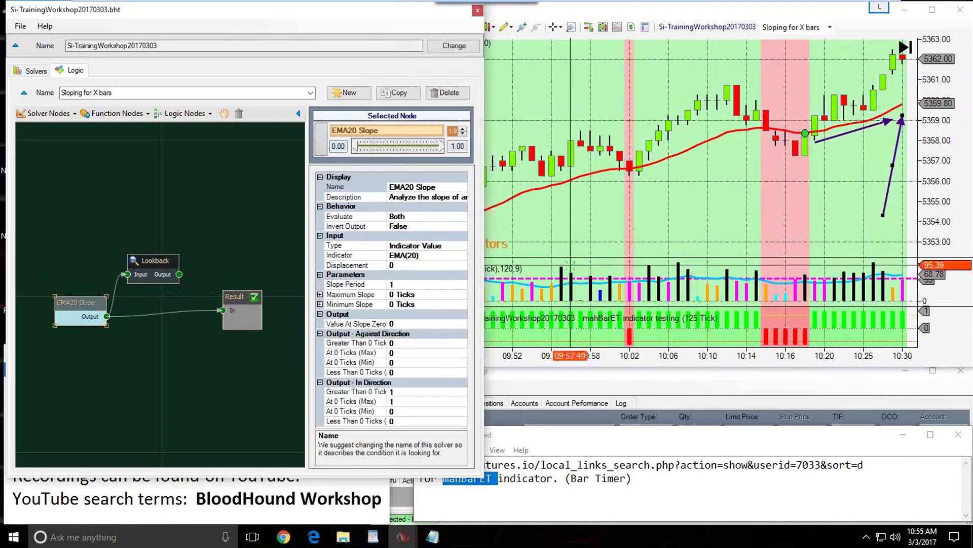
# Draw a rectangle around the green slope signals leading up to 10:30 and set its outline color to Indigo
pyautogui.click(678, 205)
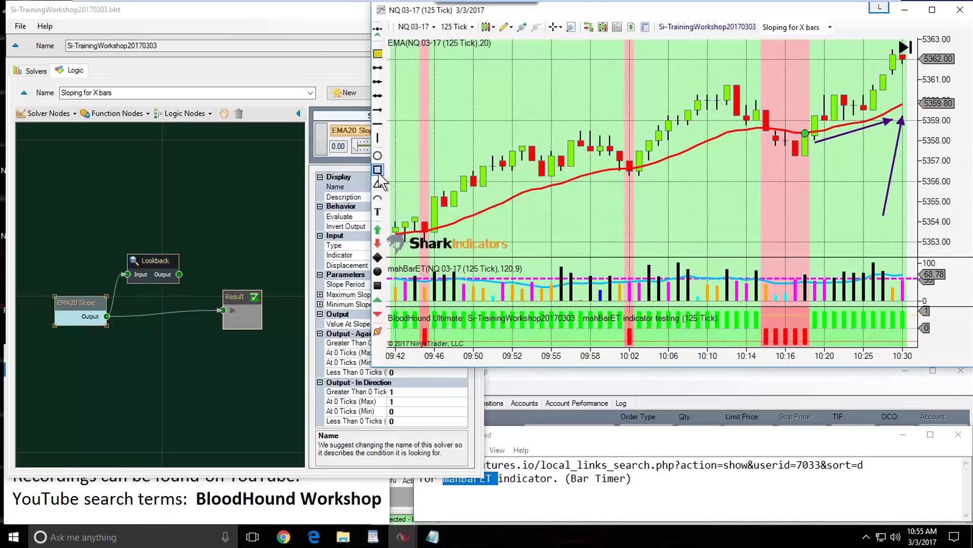
pyautogui.doubleClick(868, 328)
pyautogui.click(532, 183)
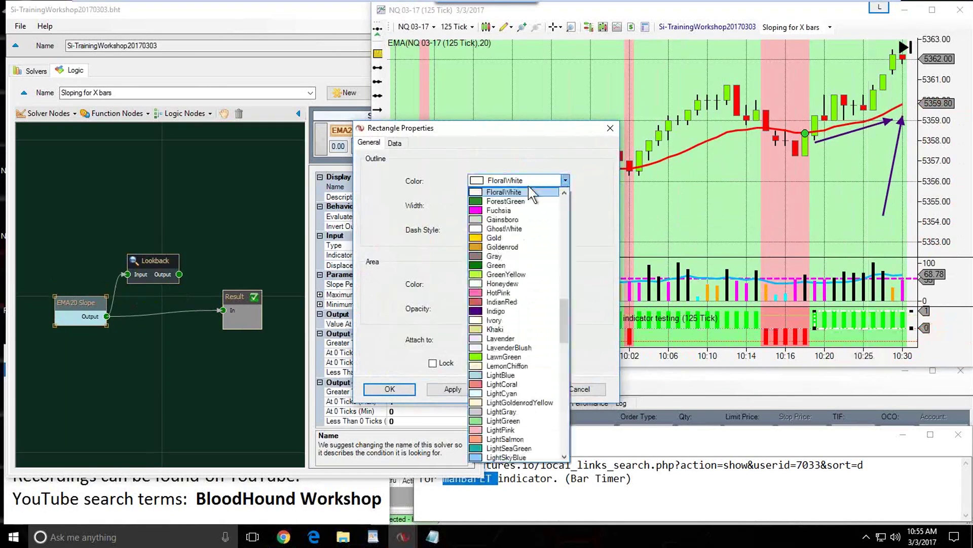
pyautogui.click(498, 311)
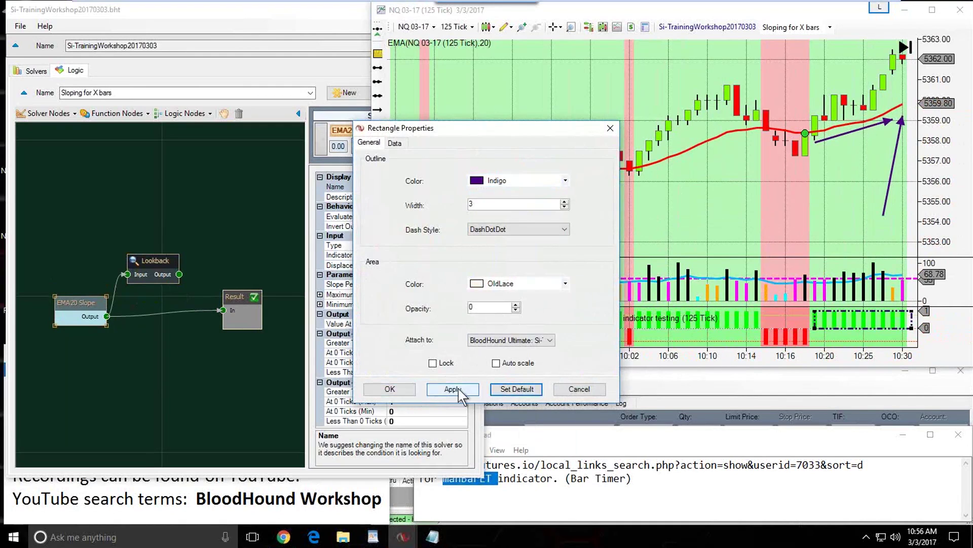
pyautogui.click(389, 389)
# Enlarge the BloodHound signal panel and extend the rectangle to enclose the signal at 10:30
pyautogui.click(510, 27)
pyautogui.click(700, 37)
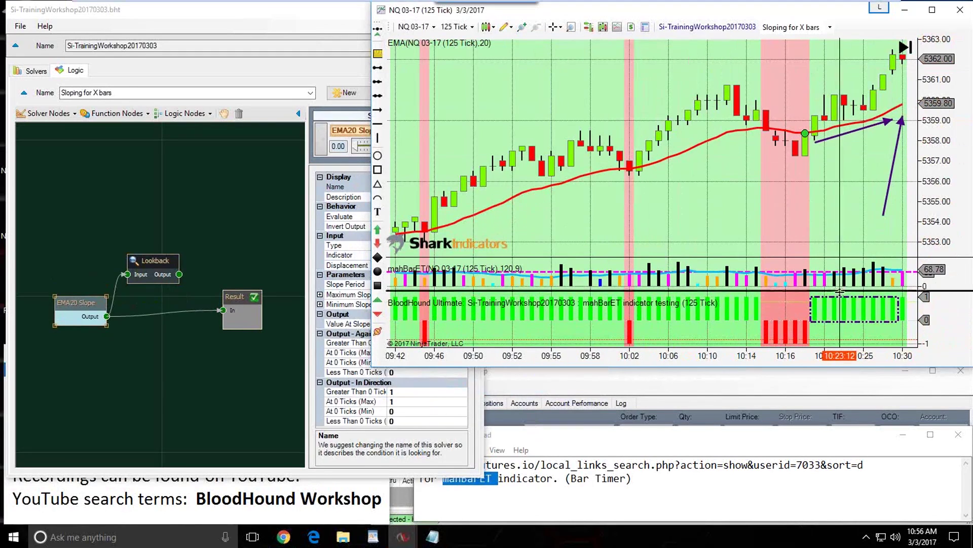
pyautogui.moveTo(897, 300); pyautogui.dragTo(908, 297)
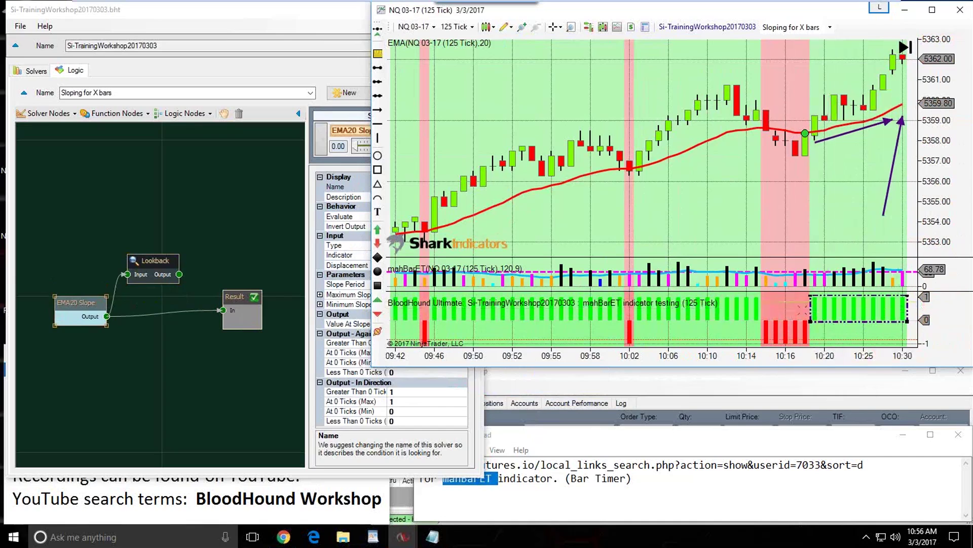
# Draw an ellipse over the gap above the red signals around 10:16, recheck the Lookback Mode, and nudge the ellipse into place
pyautogui.click(377, 156)
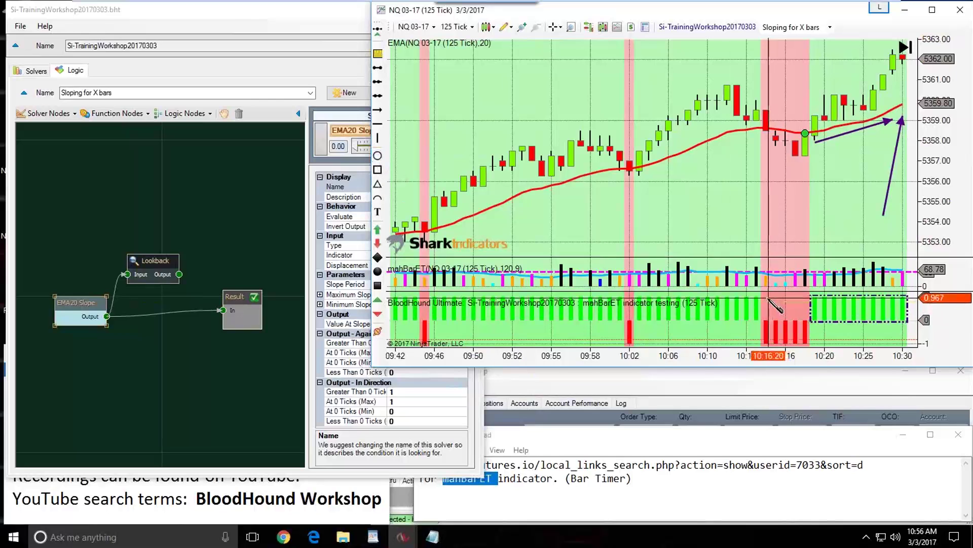
pyautogui.moveTo(767, 297); pyautogui.dragTo(806, 314)
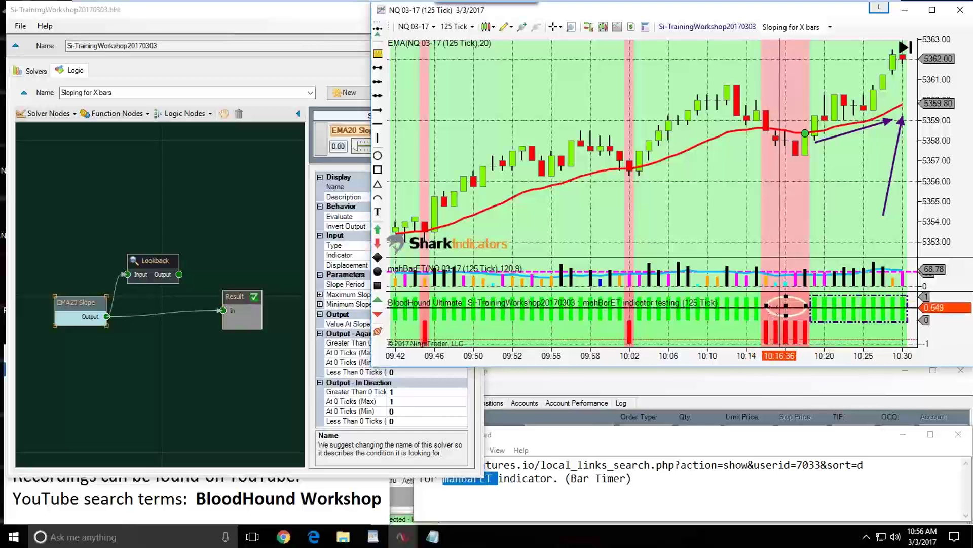
pyautogui.moveTo(144, 267); pyautogui.dragTo(146, 283)
pyautogui.click(401, 293)
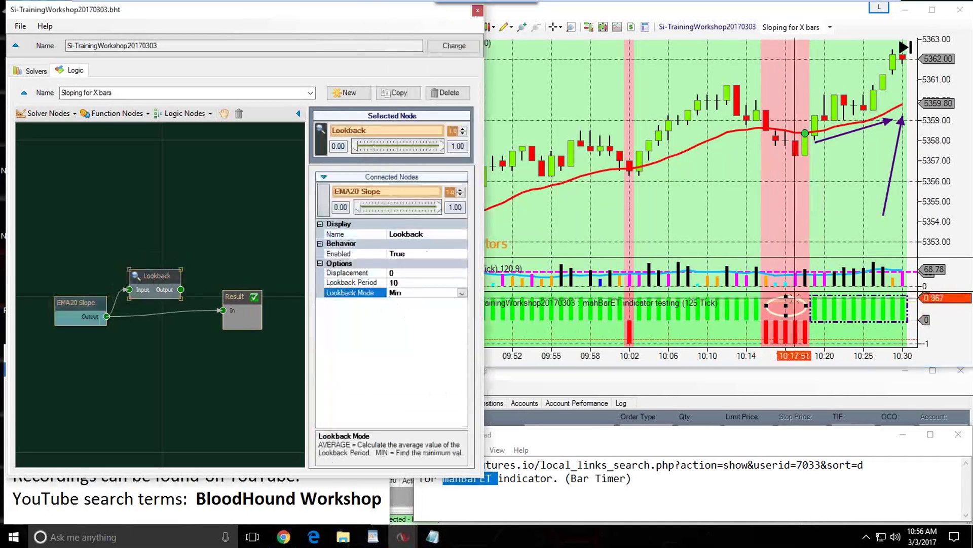
pyautogui.click(789, 299)
pyautogui.moveTo(789, 299); pyautogui.dragTo(794, 299)
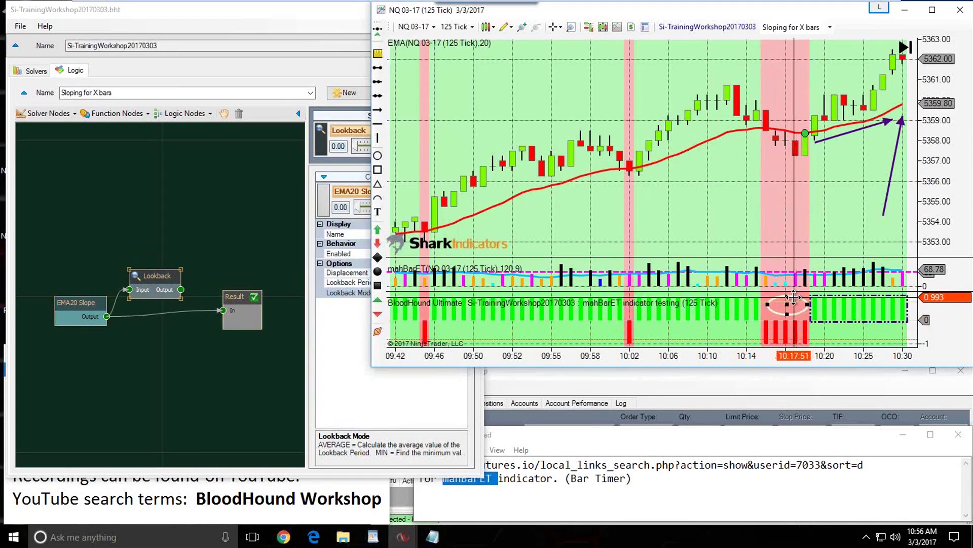
# Wire the Lookback output to Result and position the Lookback node between EMA20 Slope and Result
pyautogui.click(185, 288)
pyautogui.moveTo(150, 276); pyautogui.dragTo(155, 279)
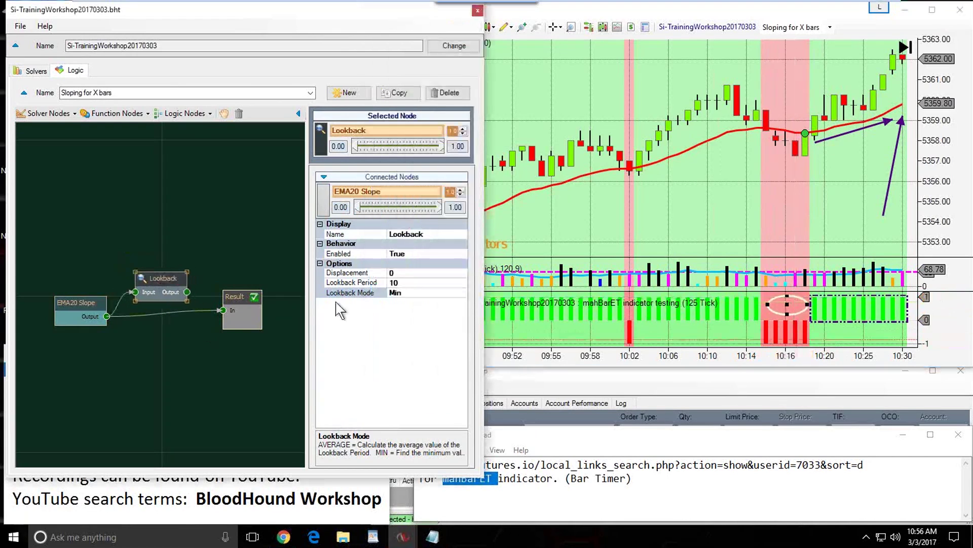
pyautogui.click(349, 293)
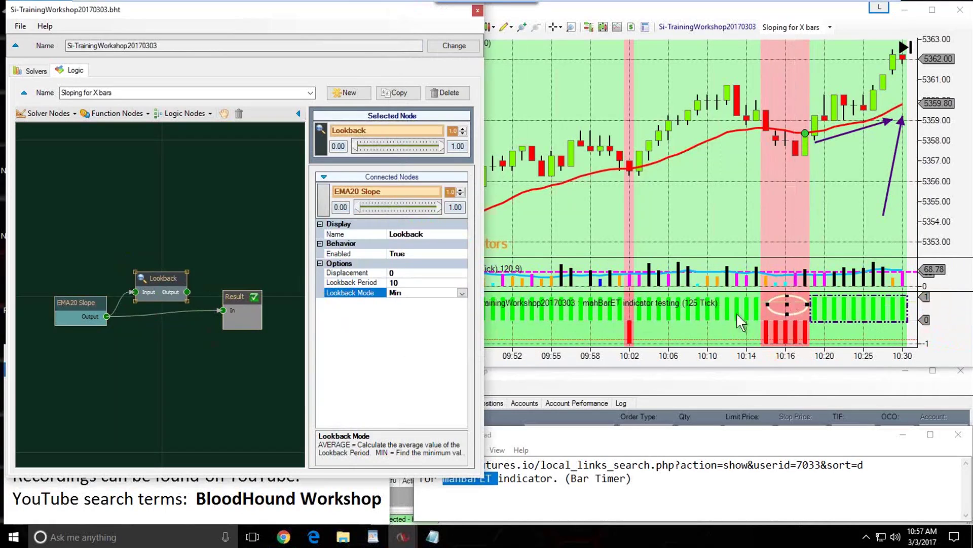
pyautogui.moveTo(157, 279); pyautogui.dragTo(159, 278)
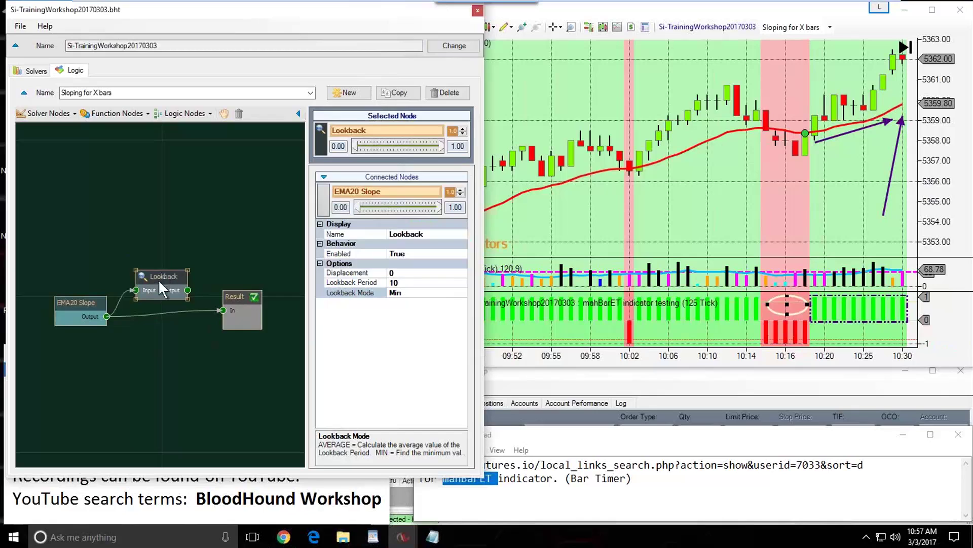
pyautogui.moveTo(194, 300)
pyautogui.click(218, 303)
pyautogui.moveTo(160, 280); pyautogui.dragTo(160, 292)
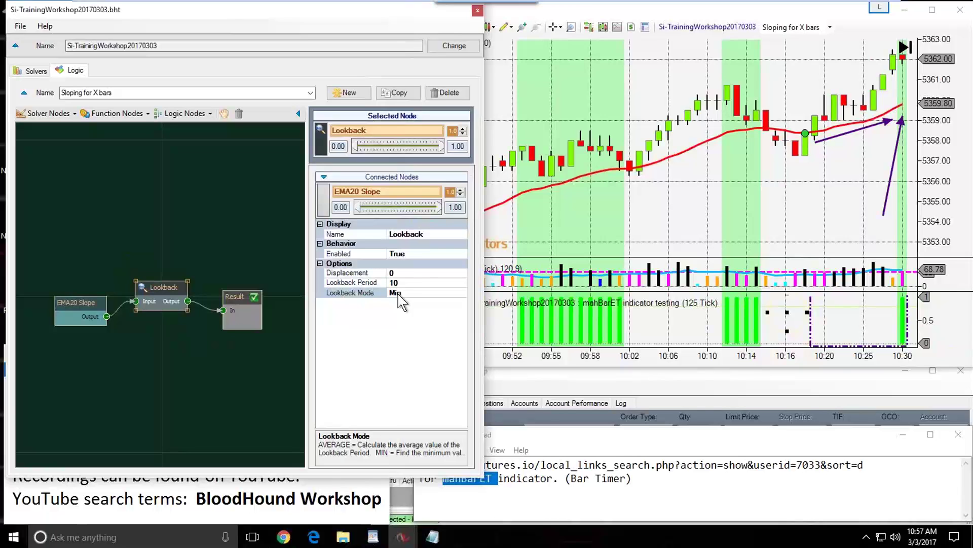
# Line up the Lookback node with its neighbours, point out its Lookback Period, and examine the chart signals following 10:30
pyautogui.click(808, 323)
pyautogui.moveTo(156, 288)
pyautogui.moveTo(156, 288); pyautogui.dragTo(159, 300)
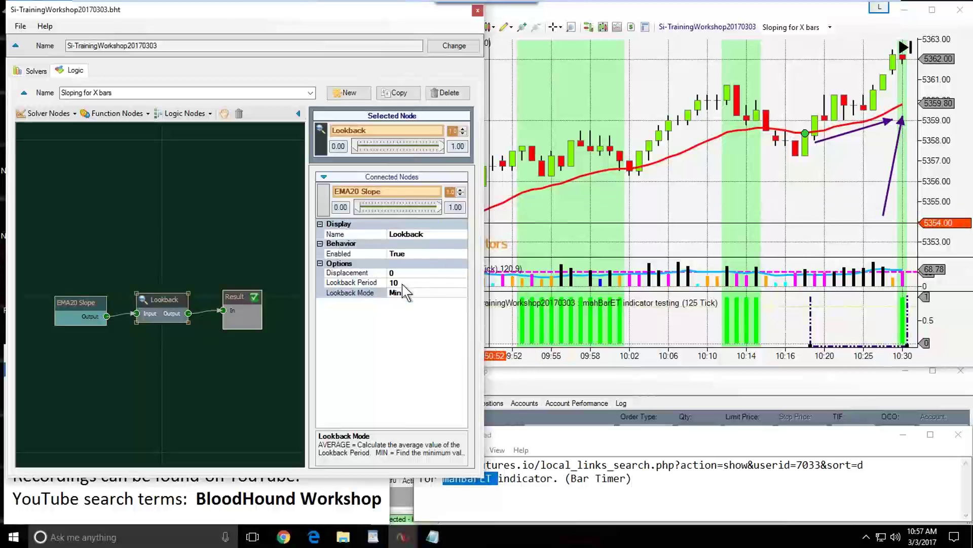
pyautogui.click(400, 282)
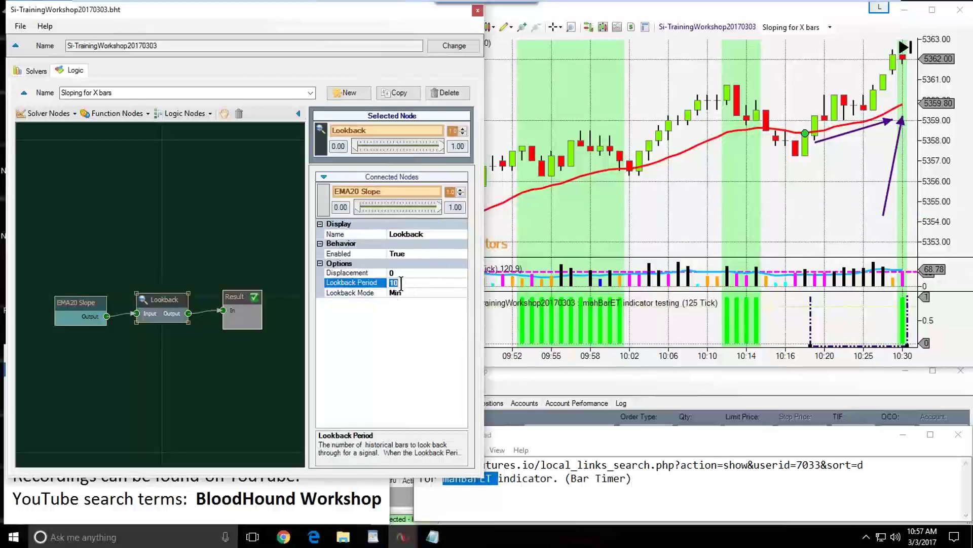
pyautogui.click(666, 213)
pyautogui.scroll(-5, 709, 210)
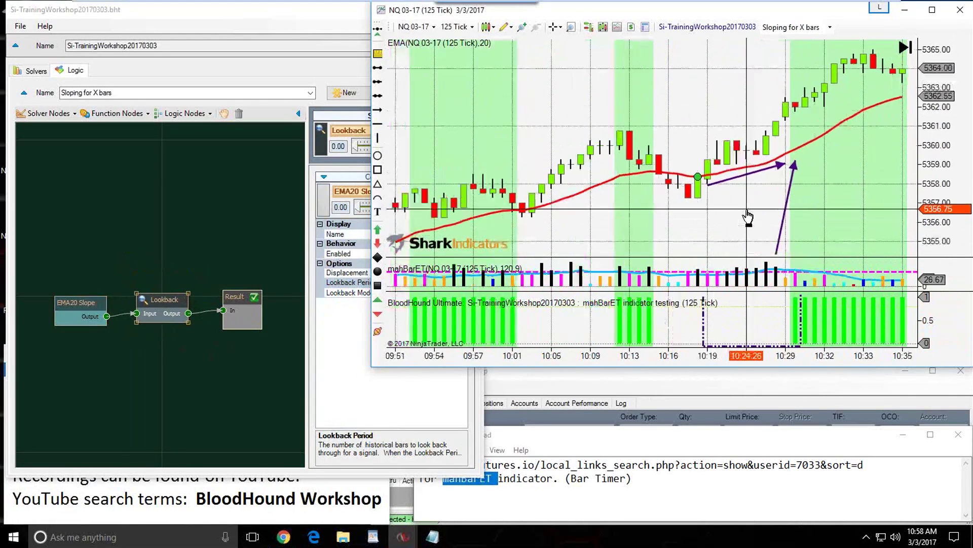
pyautogui.scroll(4, 748, 217)
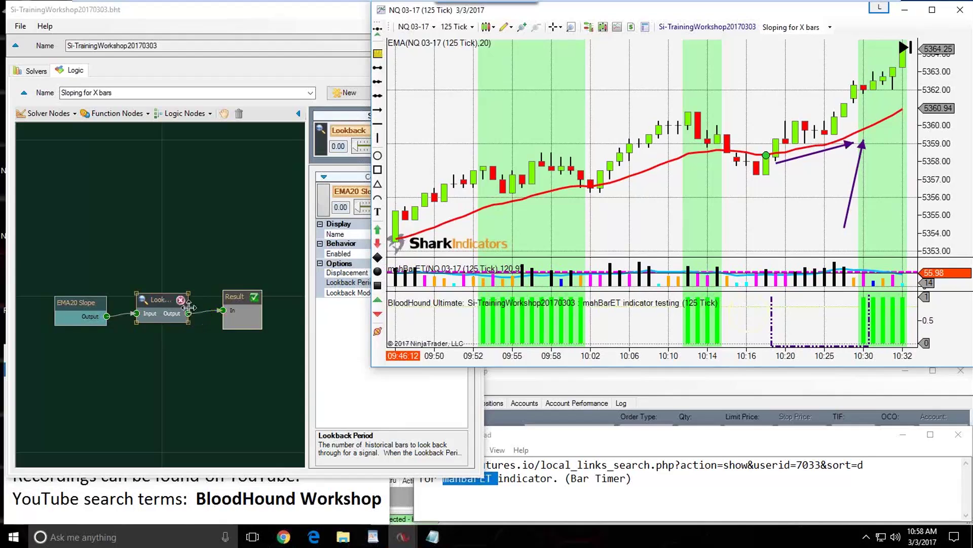
# Wire EMA20 Slope directly to Result, bypassing Lookback, and mark the red-signal bar at 10:02 with a red down arrow
pyautogui.click(159, 302)
pyautogui.moveTo(160, 302); pyautogui.dragTo(162, 263)
pyautogui.moveTo(106, 316); pyautogui.dragTo(223, 310)
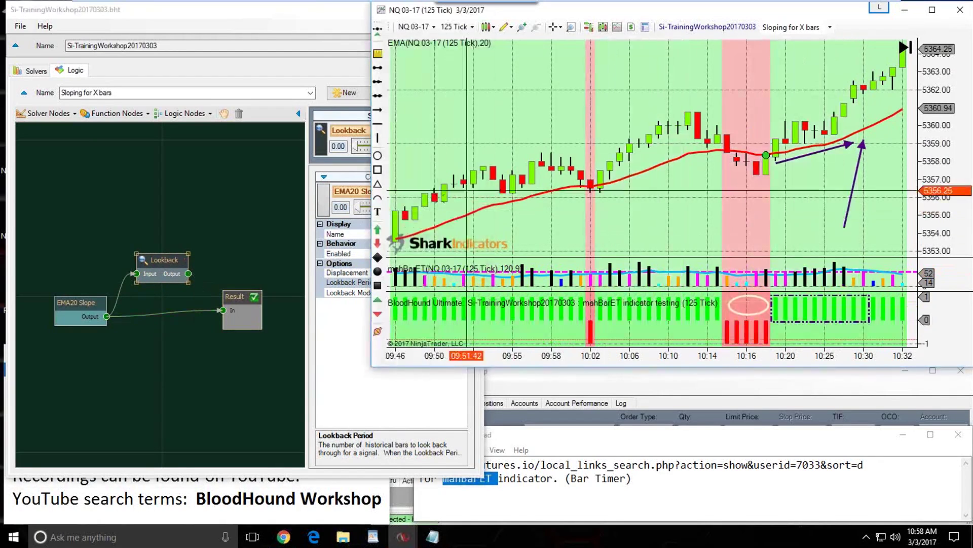
pyautogui.middleClick(411, 237)
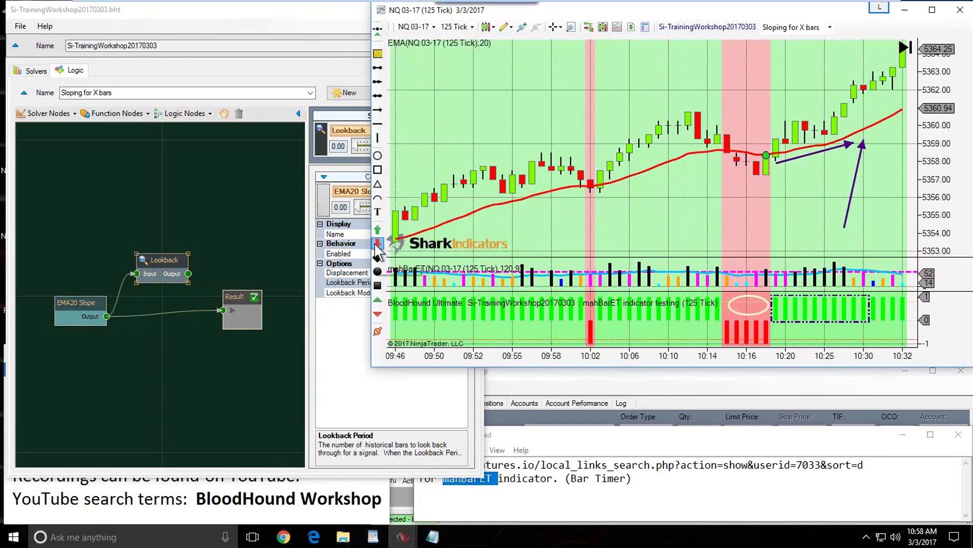
pyautogui.click(590, 153)
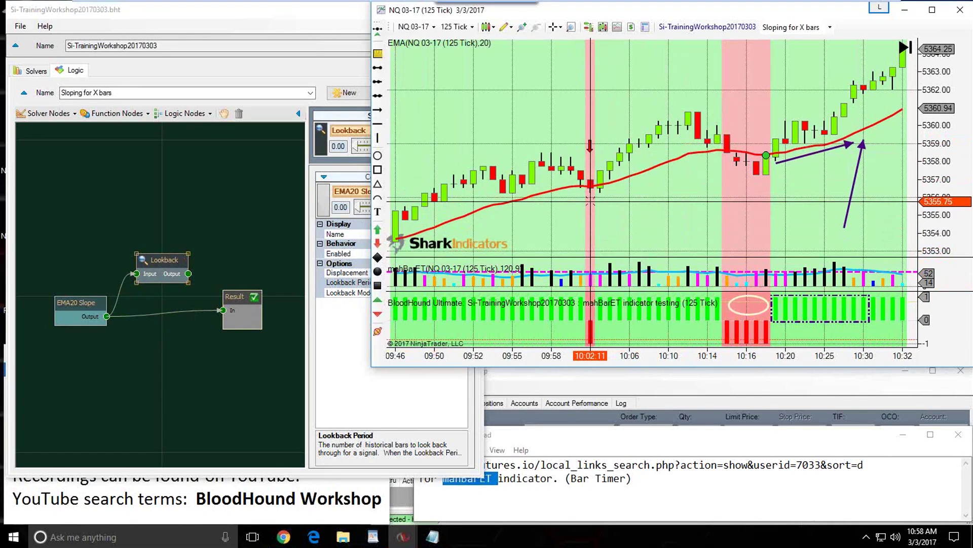
# Reconnect the Lookback output to Result and bring the Lookback node back down between the other two nodes
pyautogui.moveTo(193, 273); pyautogui.dragTo(224, 310)
pyautogui.moveTo(158, 261); pyautogui.dragTo(157, 288)
pyautogui.click(631, 220)
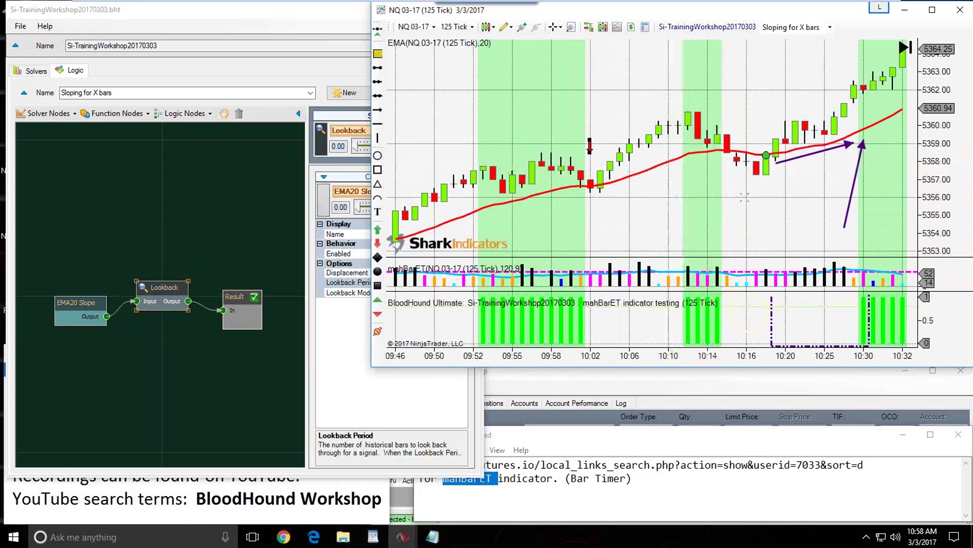
# Show the Value At Slope Zero setting of EMA20 Slope and widen the properties pane and its name column
pyautogui.click(77, 307)
pyautogui.moveTo(77, 307)
pyautogui.mouseDown()
pyautogui.moveTo(77, 327)
pyautogui.moveTo(83, 321)
pyautogui.mouseUp()
pyautogui.click(357, 323)
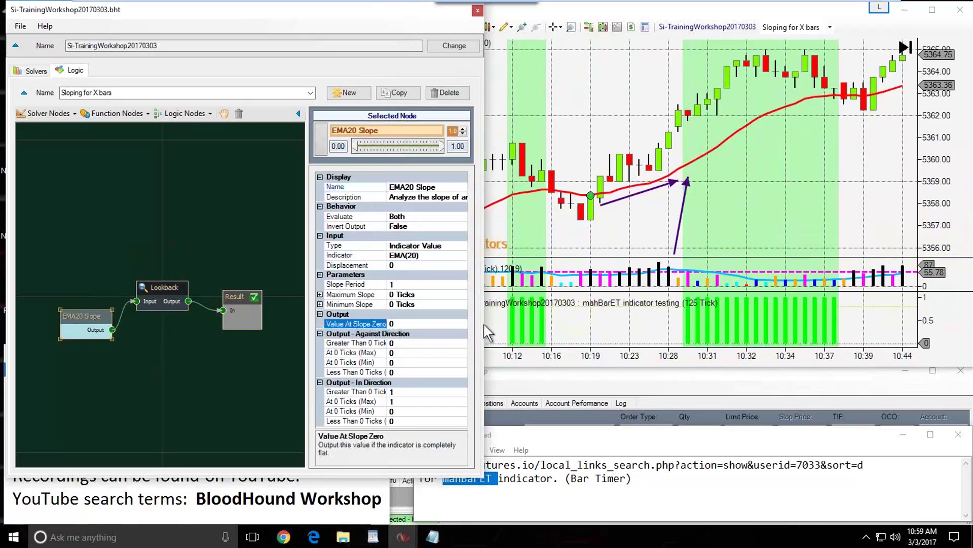
pyautogui.moveTo(308, 335); pyautogui.dragTo(296, 335)
pyautogui.moveTo(381, 317); pyautogui.dragTo(390, 316)
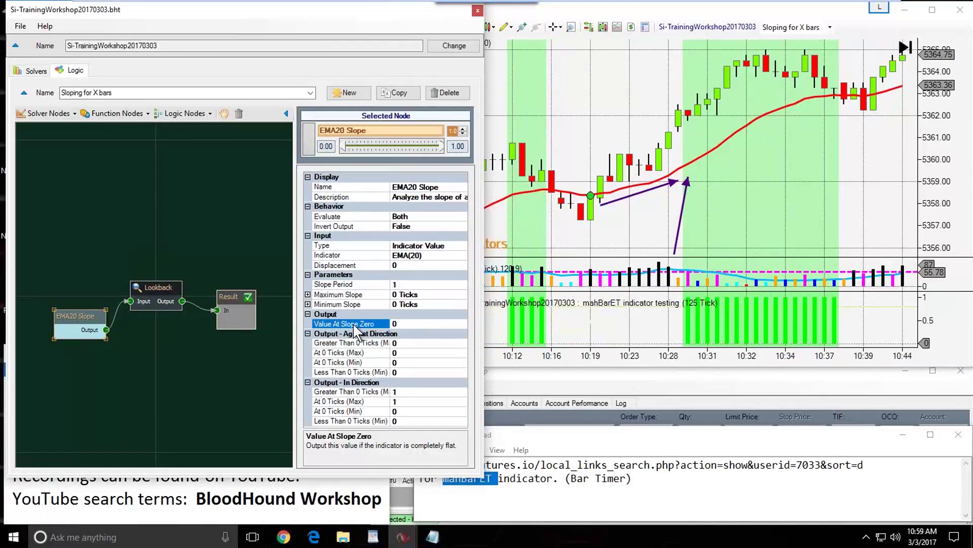
# Lift Lookback out of the chain, feed EMA20 Slope straight into Result, and recheck its Value At Slope Zero setting
pyautogui.moveTo(151, 293); pyautogui.dragTo(162, 262)
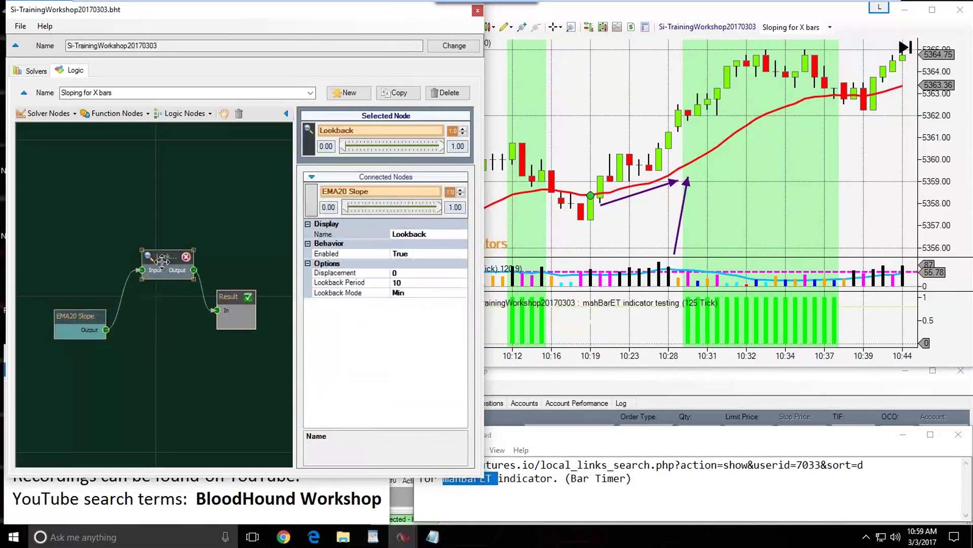
pyautogui.moveTo(106, 330); pyautogui.dragTo(78, 326)
pyautogui.click(778, 210)
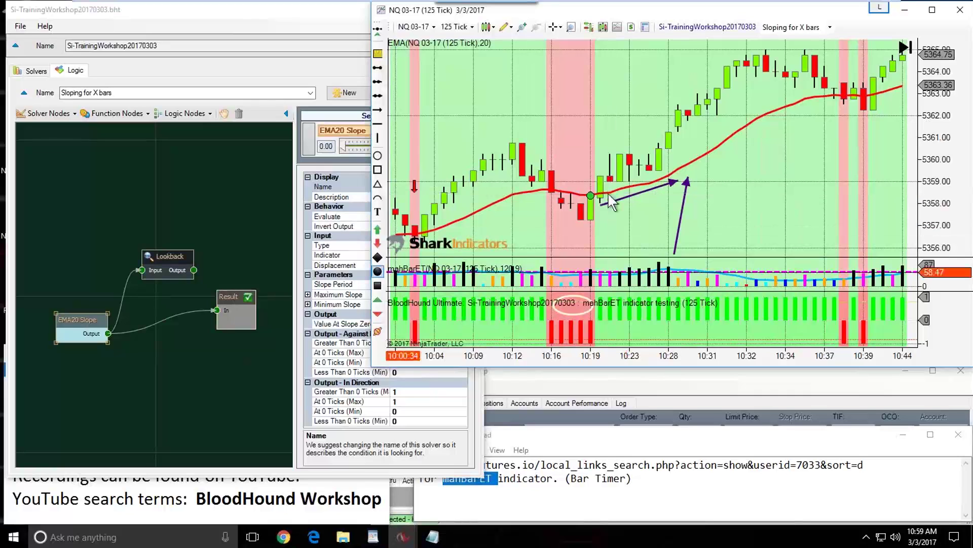
pyautogui.click(353, 325)
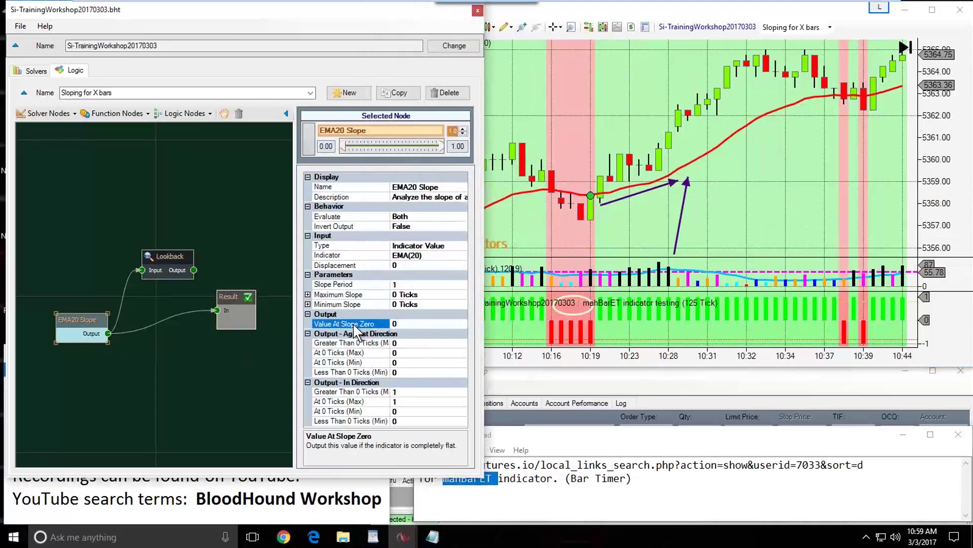
# Examine the unfiltered EMA20 Slope signals against the EMA through the earlier bars of the 125 Tick chart
pyautogui.click(785, 213)
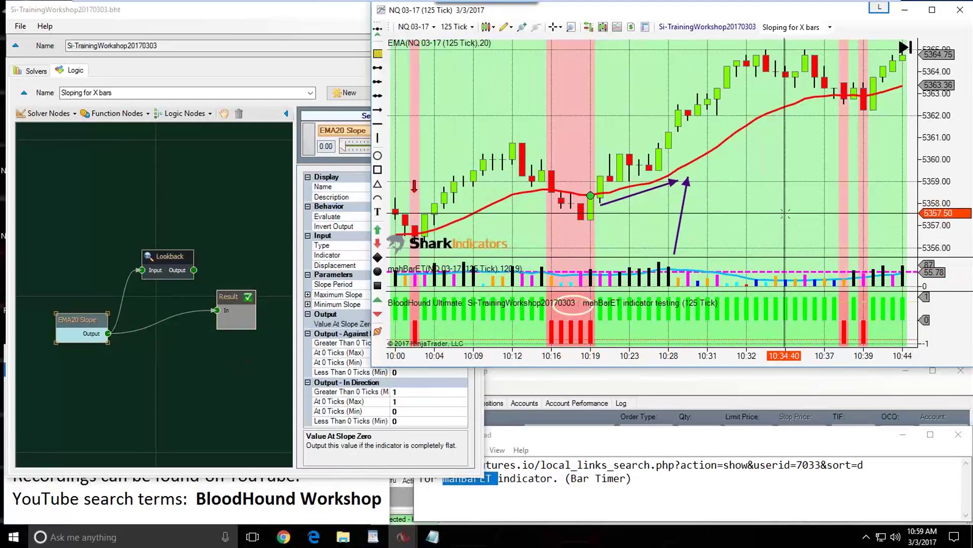
pyautogui.scroll(10, 785, 213)
pyautogui.scroll(10, 737, 213)
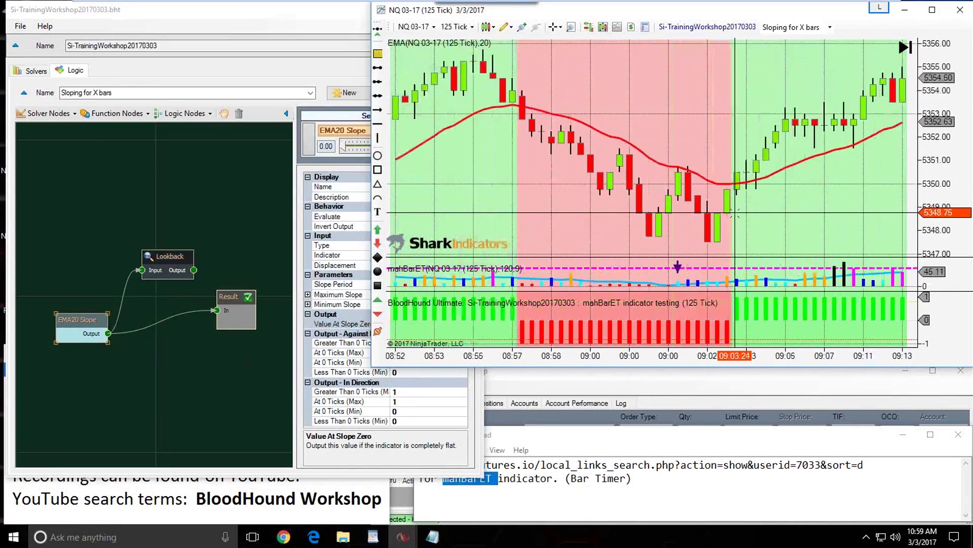
pyautogui.scroll(10, 735, 213)
pyautogui.scroll(10, 726, 206)
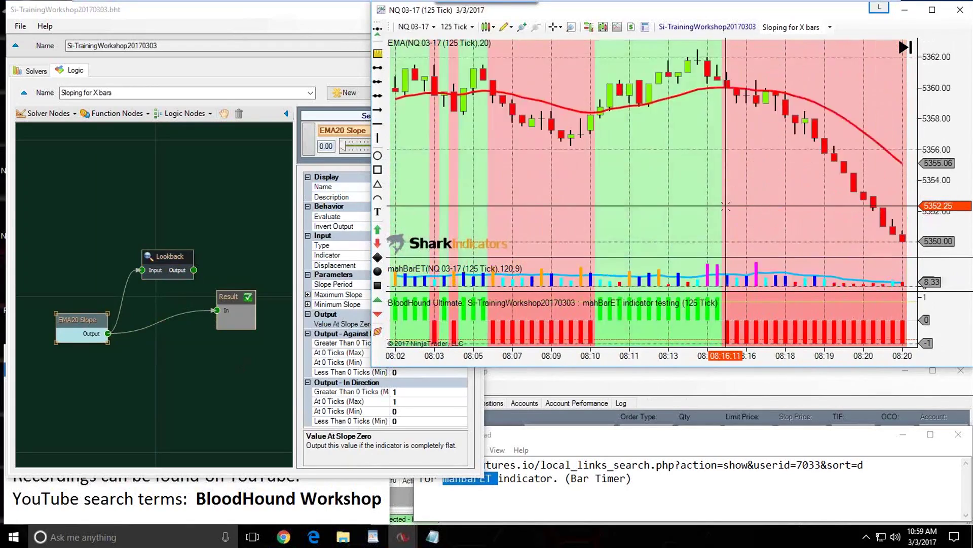
pyautogui.scroll(3, 726, 207)
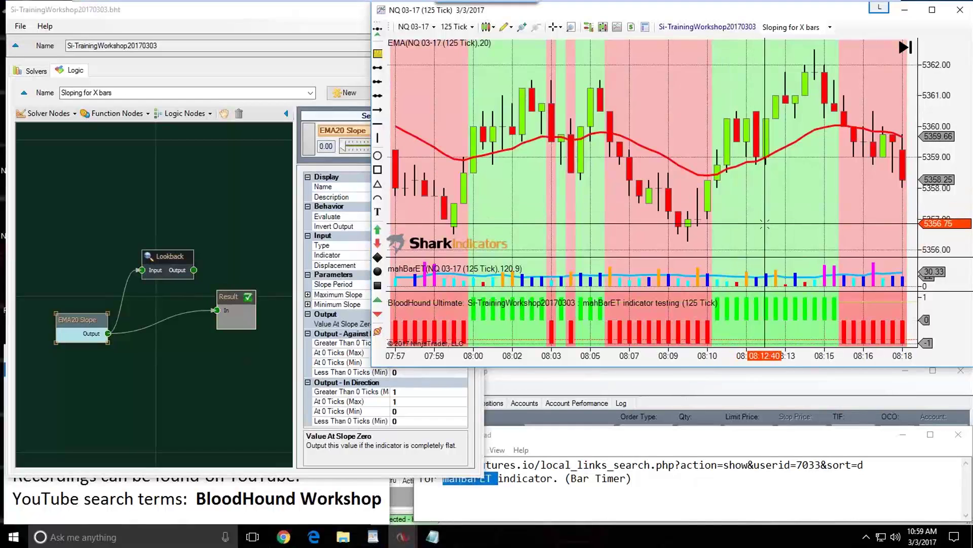
pyautogui.scroll(10, 765, 223)
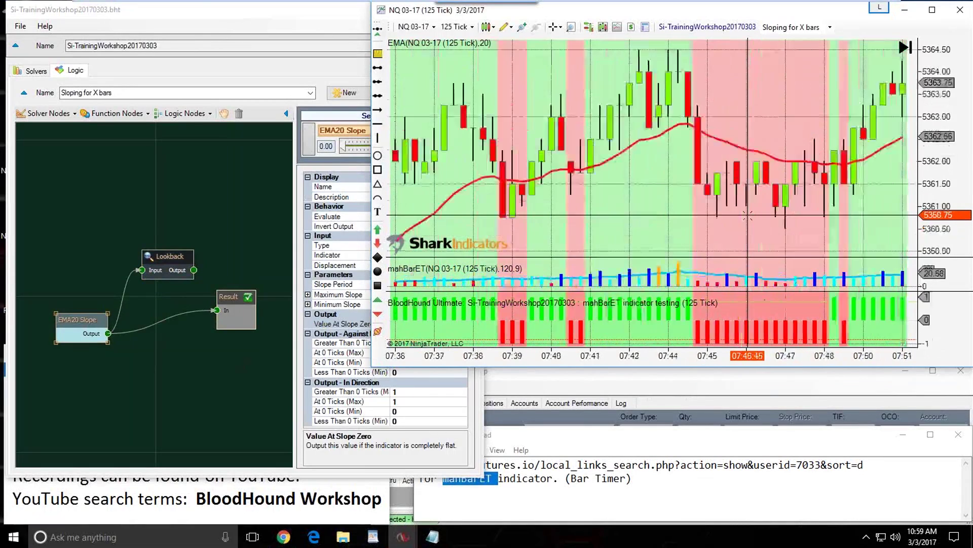
pyautogui.scroll(2, 748, 215)
pyautogui.scroll(15, 748, 215)
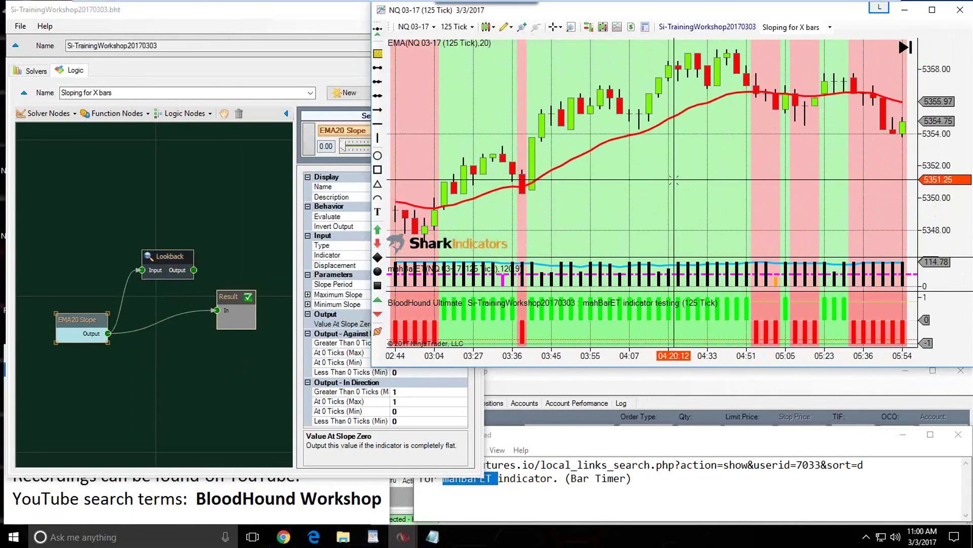
# Change the chart's data series to 5 Range and examine the slope signals back through the 3/2/2017 session
pyautogui.write('5R')
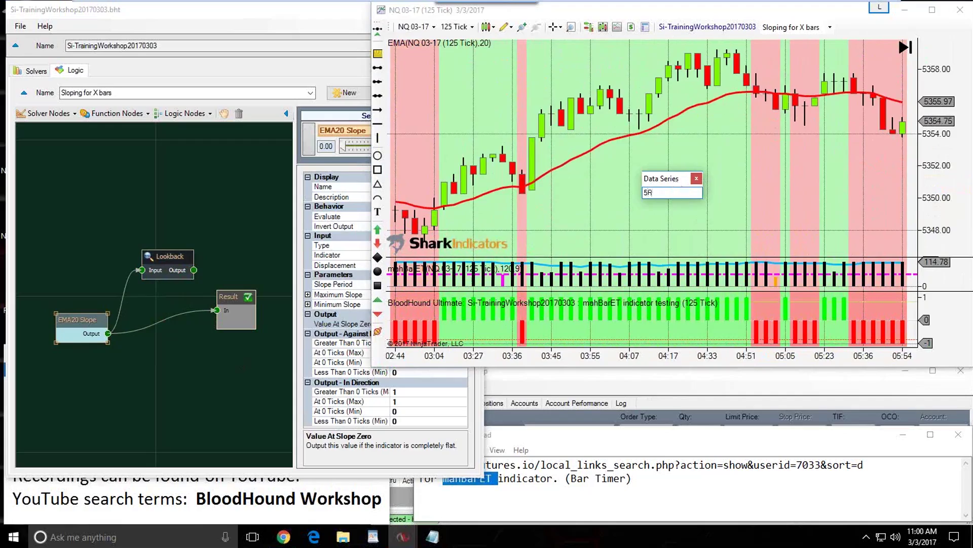
pyautogui.press('Return')
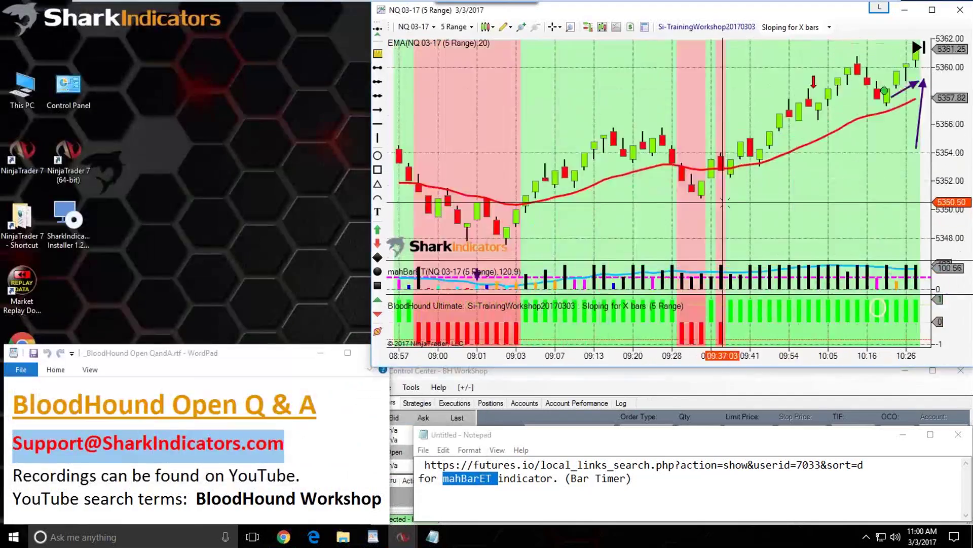
pyautogui.scroll(10, 731, 209)
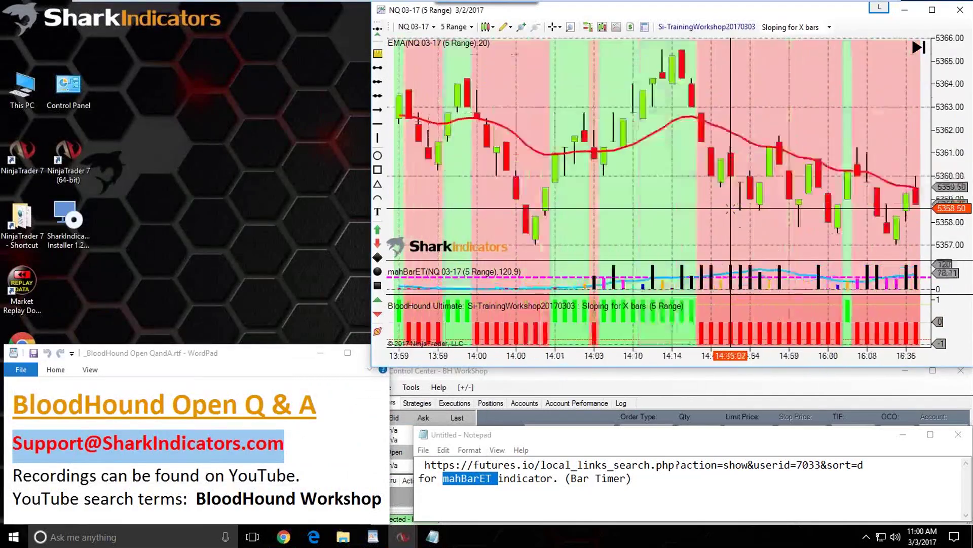
pyautogui.scroll(-10, 730, 209)
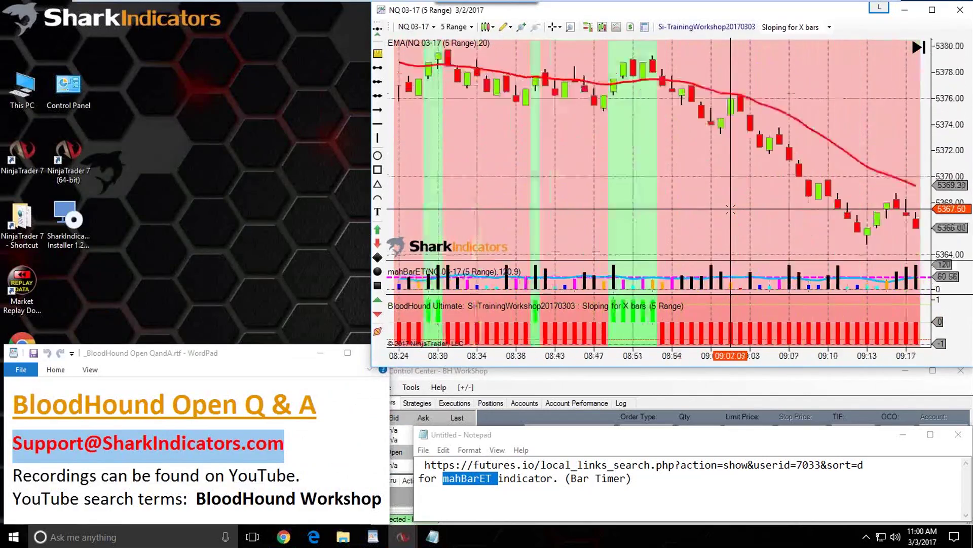
pyautogui.scroll(10, 731, 209)
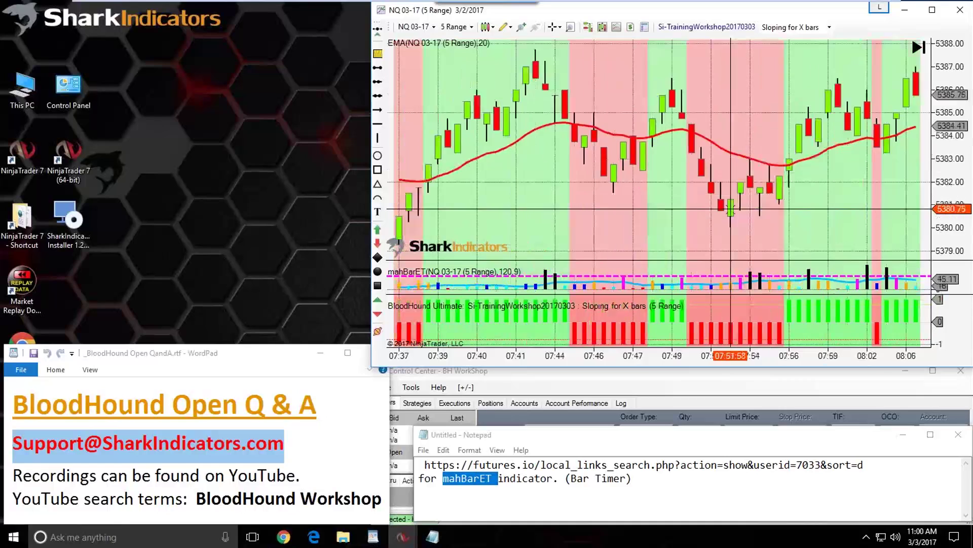
pyautogui.scroll(10, 731, 209)
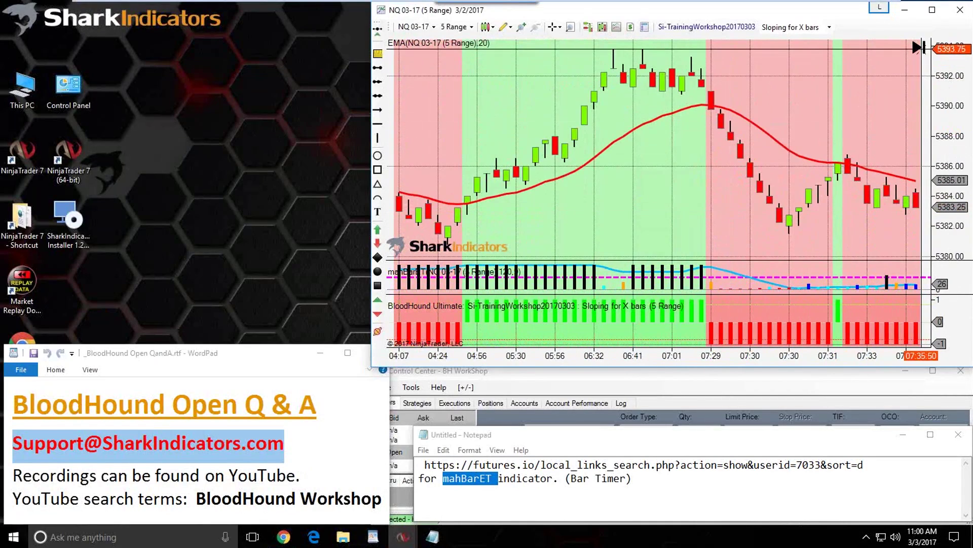
pyautogui.scroll(-15, 777, 100)
# Reopen the Si-TrainingWorkshop20170303 BloodHound template, show its Sloping for X bars logic, and move the window clear of the chart
pyautogui.click(705, 27)
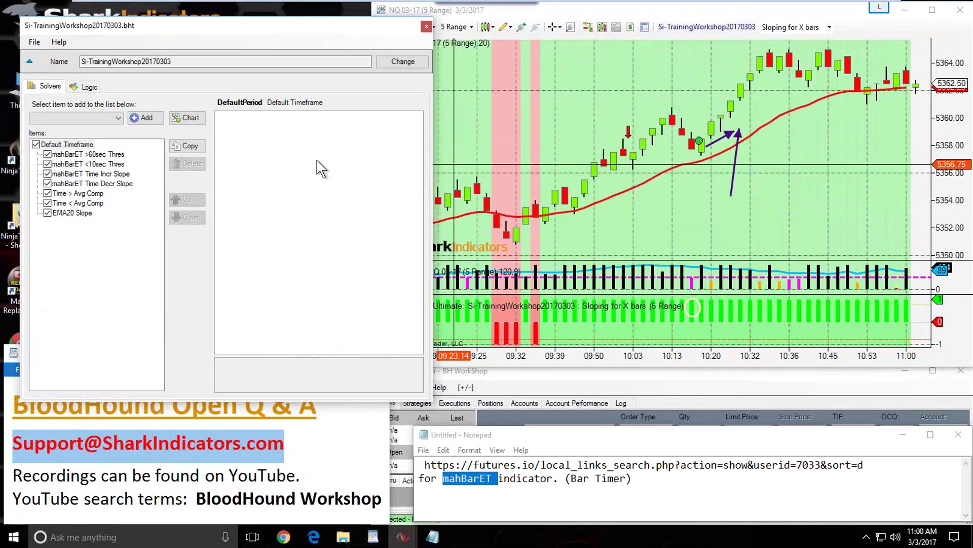
pyautogui.click(86, 87)
pyautogui.moveTo(154, 30); pyautogui.dragTo(140, 17)
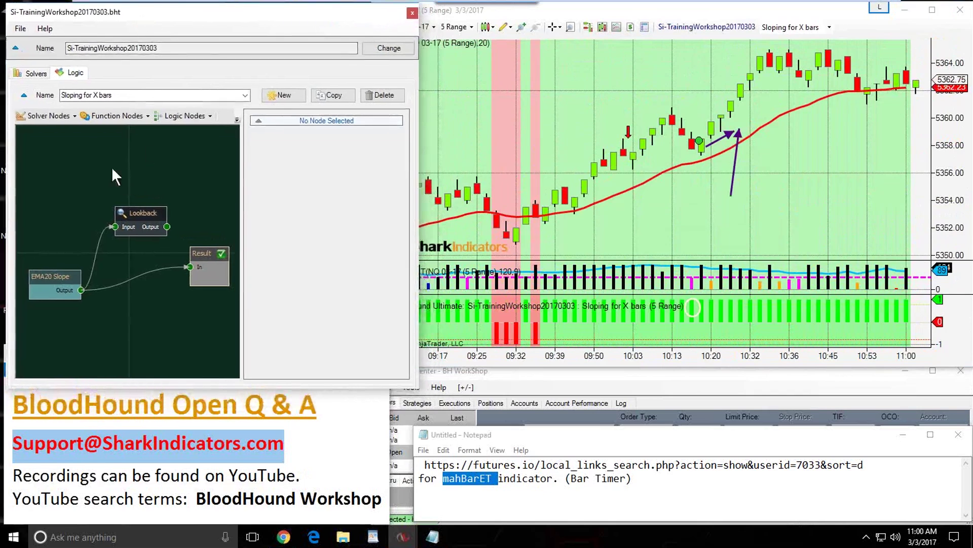
# Add an Indicator Slope solver node below EMA20 Slope and feed it into Result in place of EMA20 Slope
pyautogui.moveTo(59, 275); pyautogui.dragTo(67, 221)
pyautogui.click(64, 120)
pyautogui.click(78, 246)
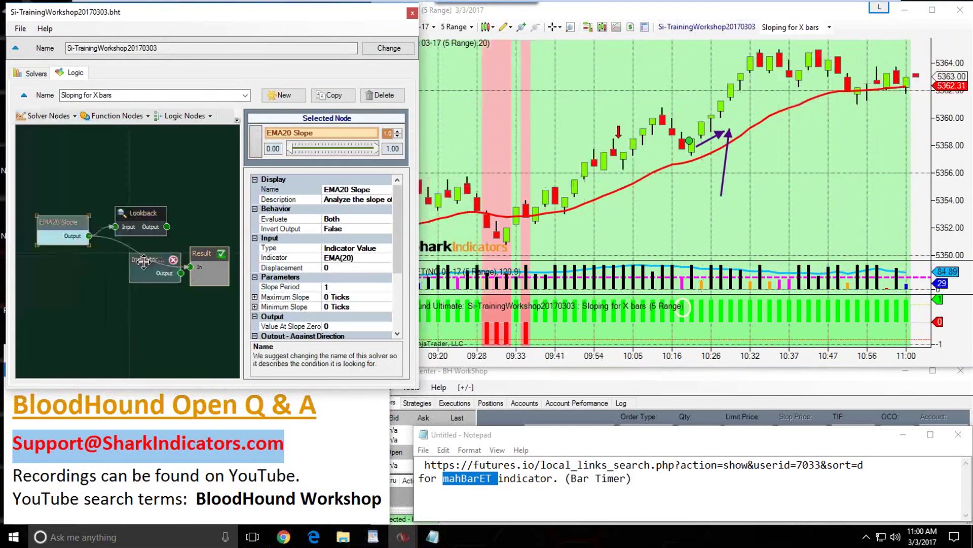
pyautogui.moveTo(152, 260); pyautogui.dragTo(79, 285)
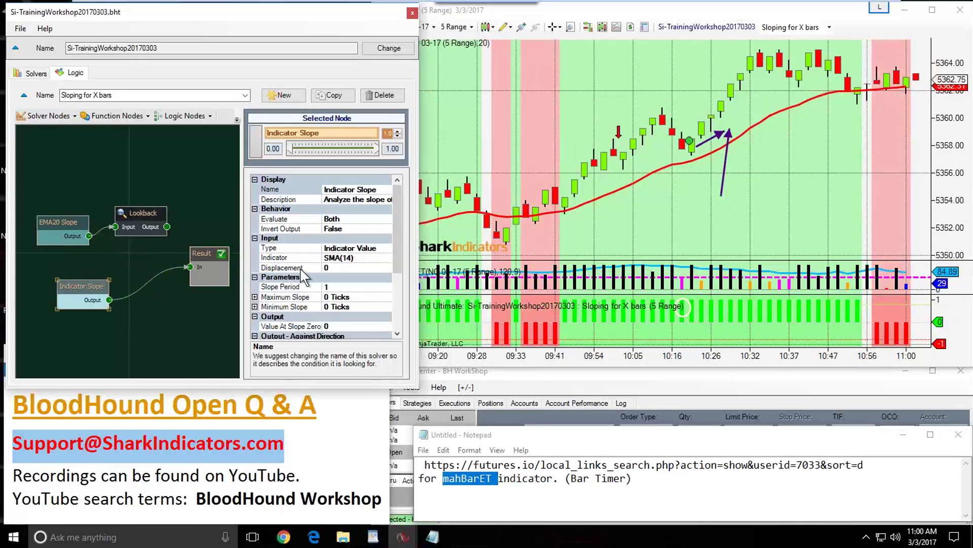
pyautogui.moveTo(81, 287); pyautogui.dragTo(68, 275)
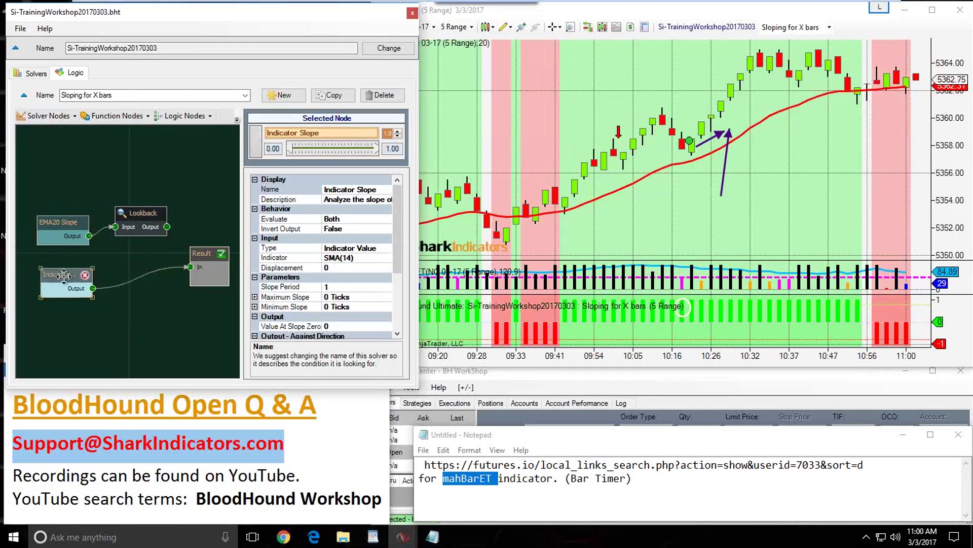
# Rename the Indicator Slope solver as SMA14 Slope and check its signals back through the chart's earlier bars
pyautogui.click(353, 190)
pyautogui.moveTo(354, 189); pyautogui.dragTo(325, 189)
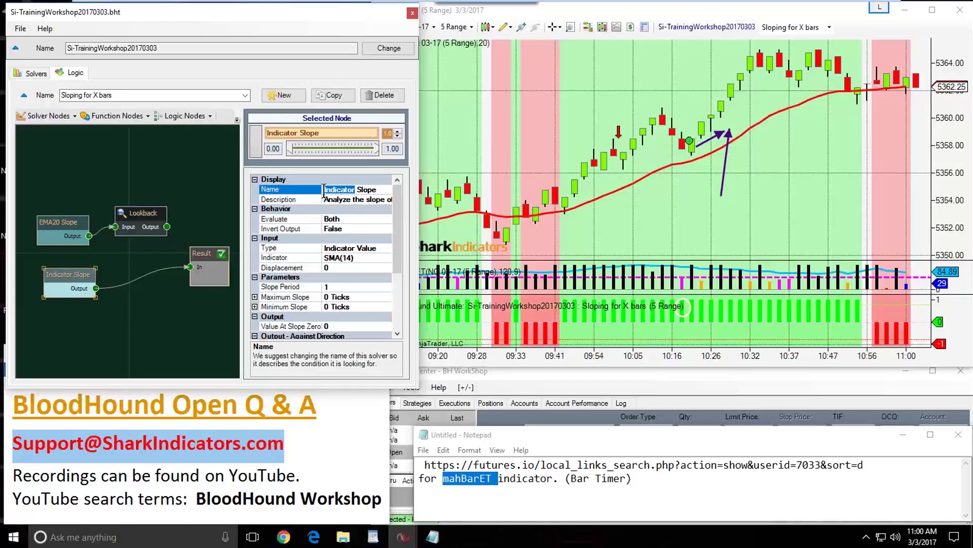
pyautogui.write('SMA14')
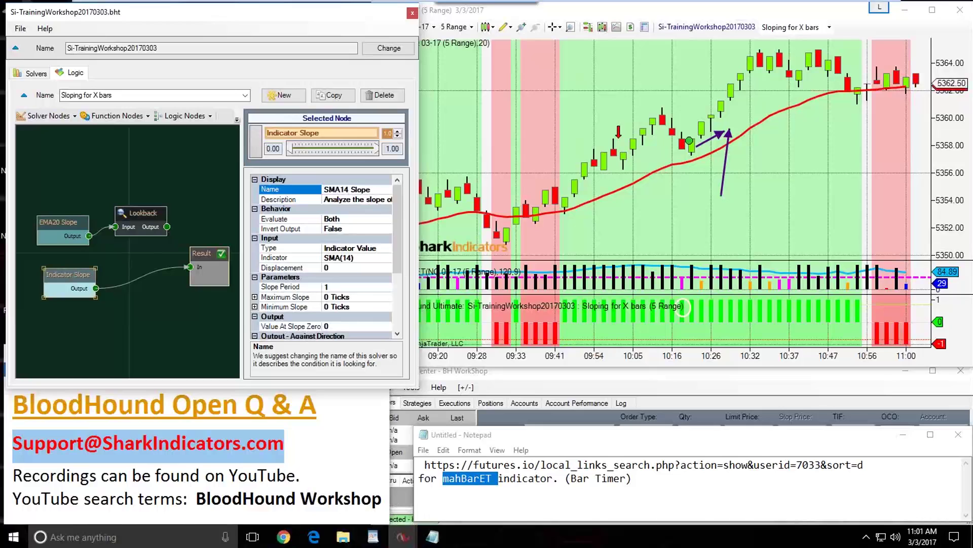
pyautogui.click(332, 257)
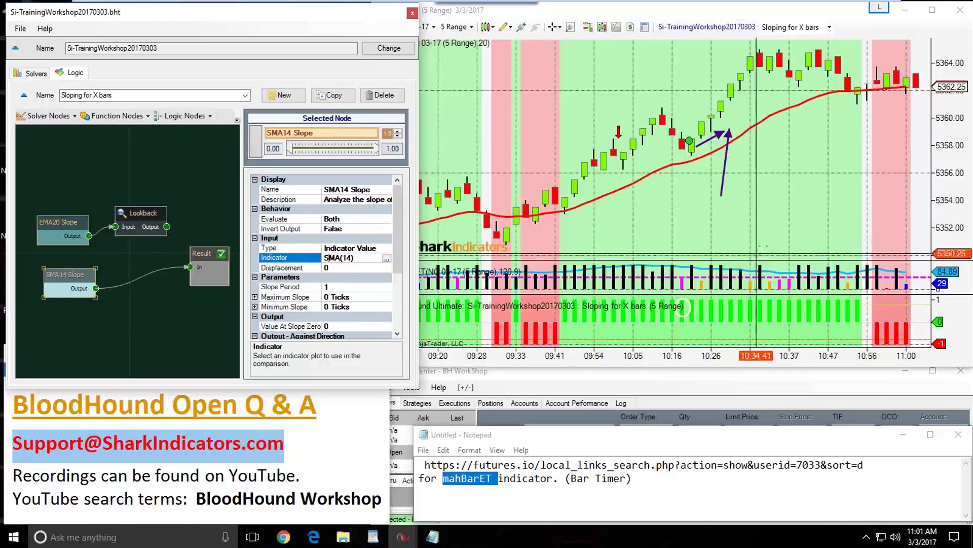
pyautogui.click(635, 235)
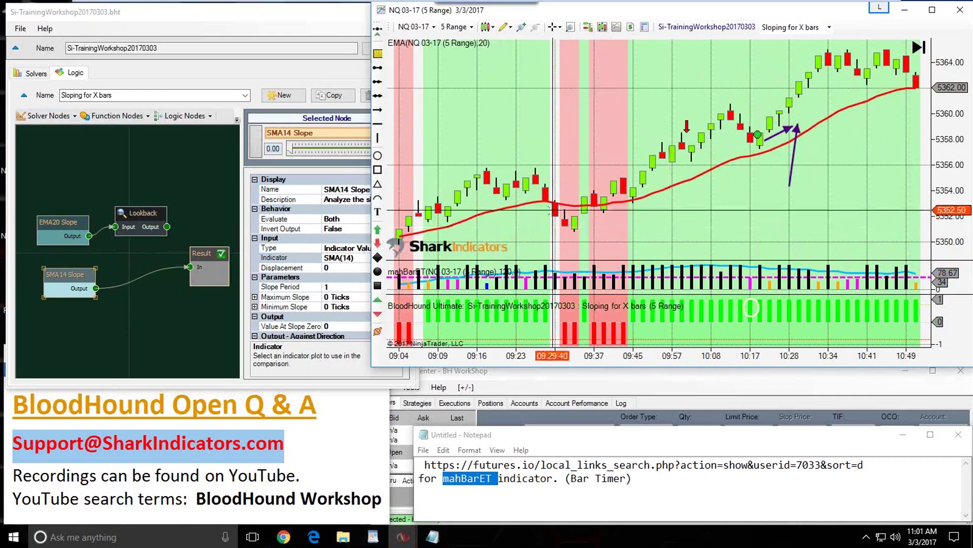
pyautogui.scroll(5, 516, 171)
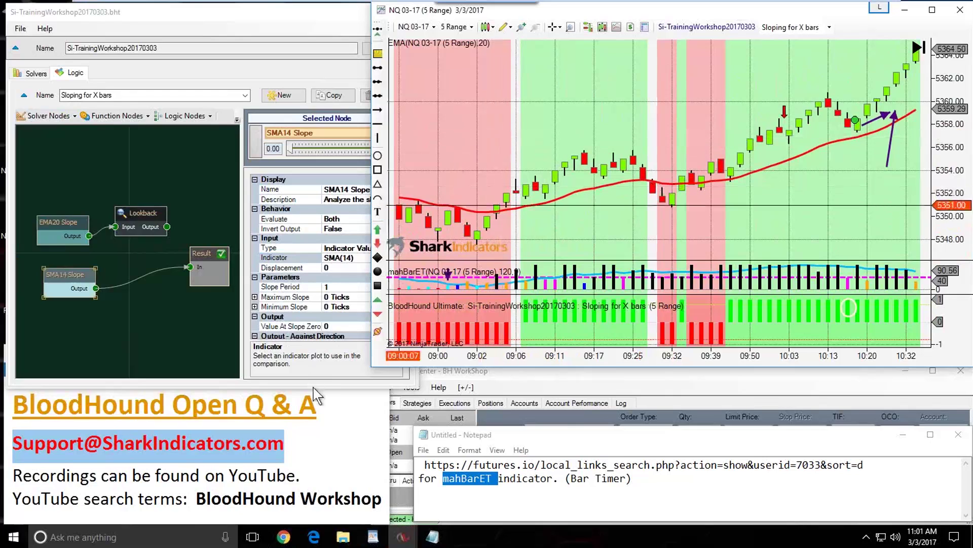
# Set SMA14 Slope's Value At Slope Zero to 1 and its In Direction Greater Than and At 0 Ticks (Max) outputs to 0
pyautogui.moveTo(314, 388); pyautogui.dragTo(303, 514)
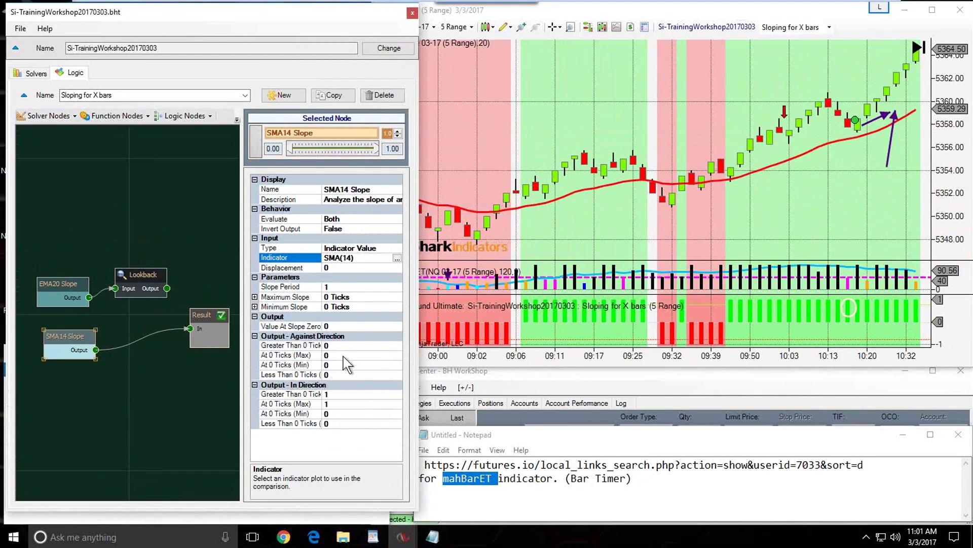
pyautogui.click(332, 326)
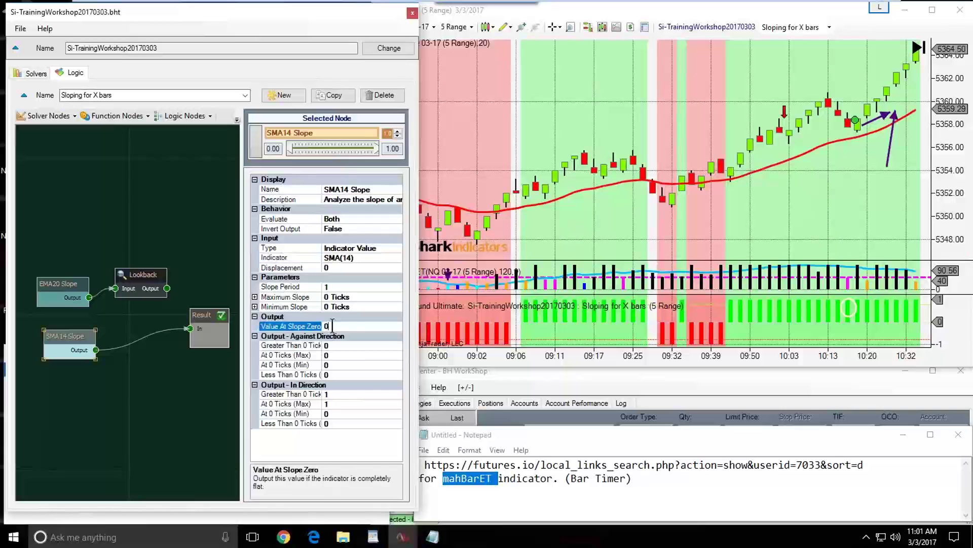
pyautogui.click(335, 394)
pyautogui.write('0')
pyautogui.click(338, 404)
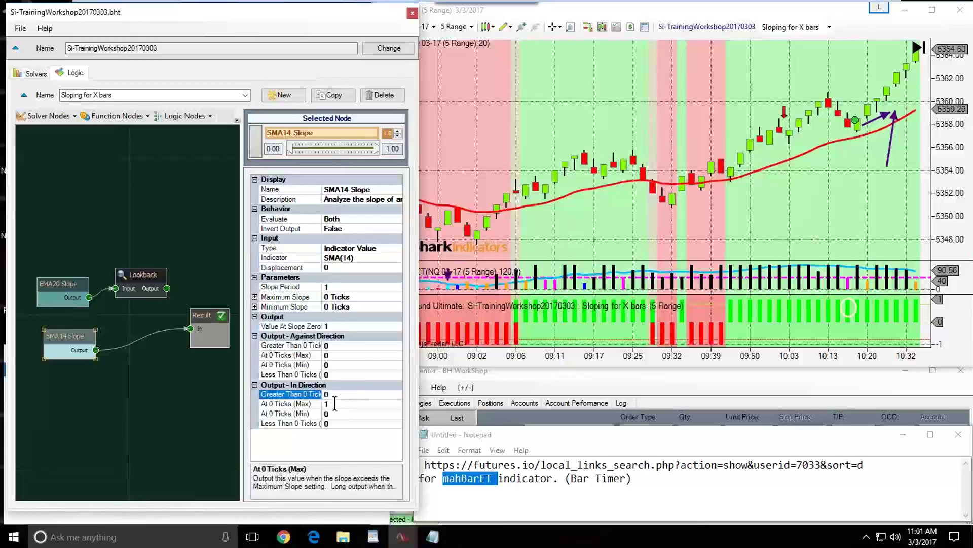
pyautogui.write('0')
pyautogui.click(334, 394)
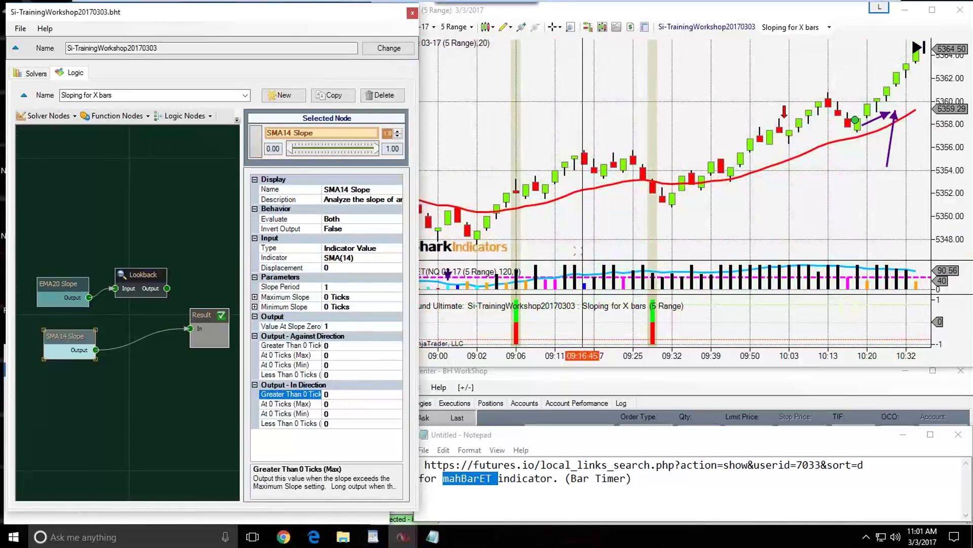
# Examine where the flat-slope signals fall across the 5 Range chart up to the most recent bars
pyautogui.click(577, 232)
pyautogui.moveTo(577, 232); pyautogui.dragTo(538, 233)
pyautogui.scroll(-5, 538, 233)
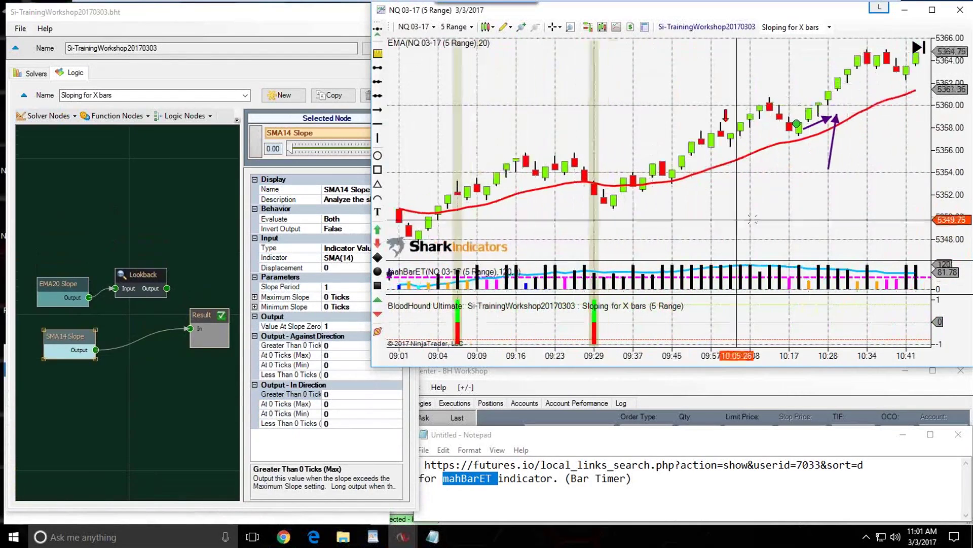
pyautogui.scroll(-3, 583, 223)
pyautogui.scroll(2, 643, 219)
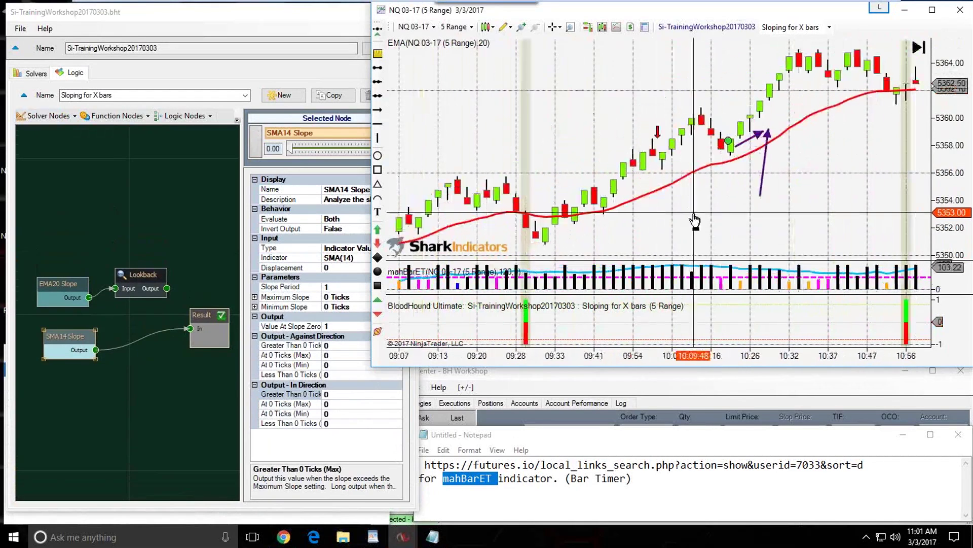
pyautogui.scroll(-2, 698, 224)
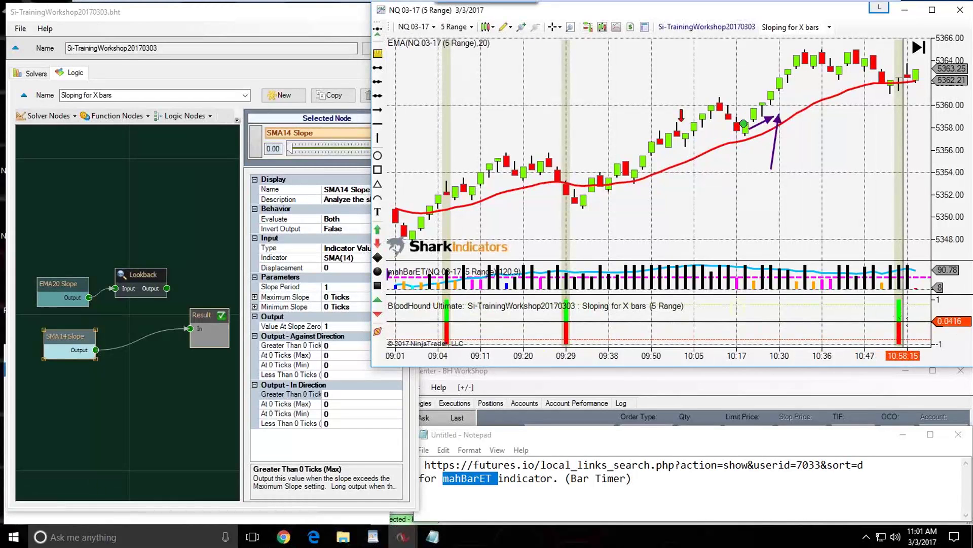
# Add an SMA indicator with period 14 to the 5 Range chart's indicator list
pyautogui.rightClick(588, 80)
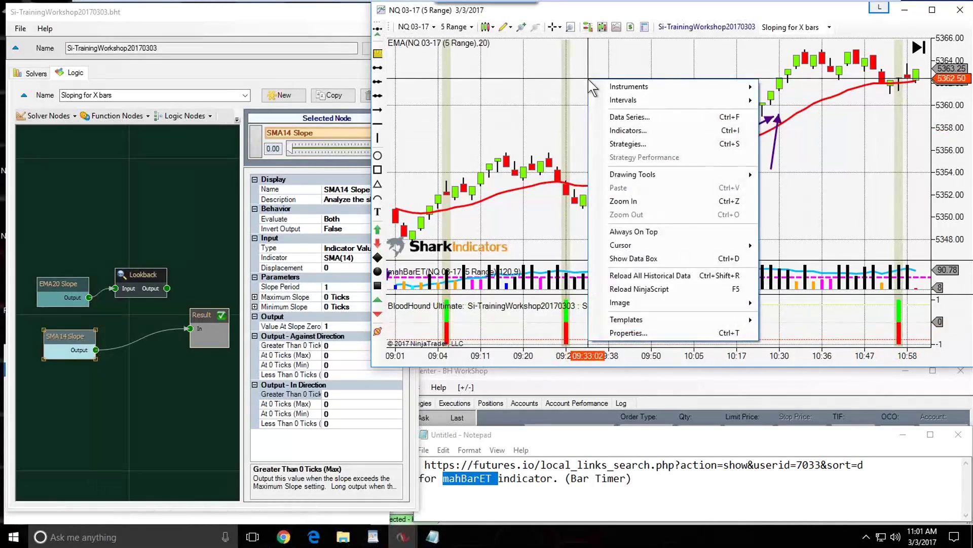
pyautogui.click(620, 130)
pyautogui.click(538, 212)
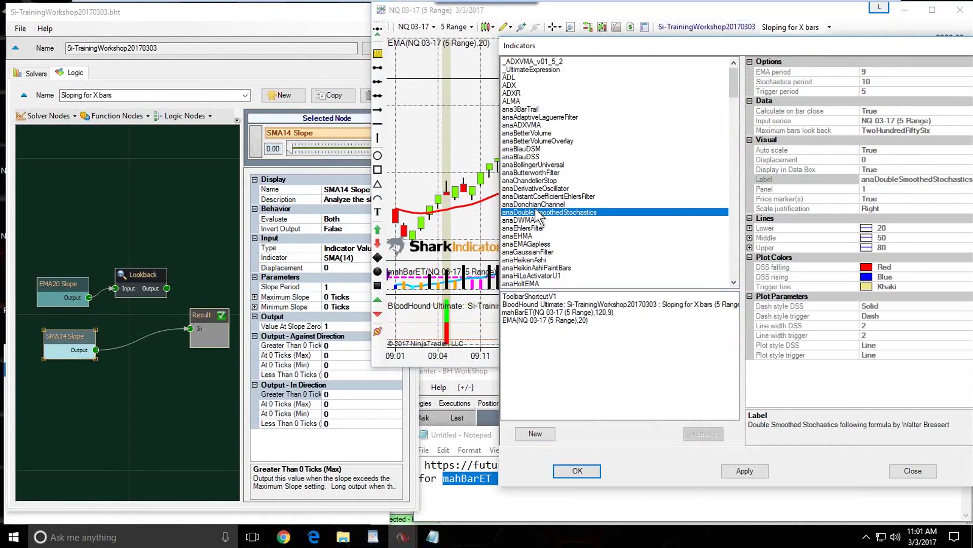
pyautogui.write('si')
pyautogui.click(736, 268)
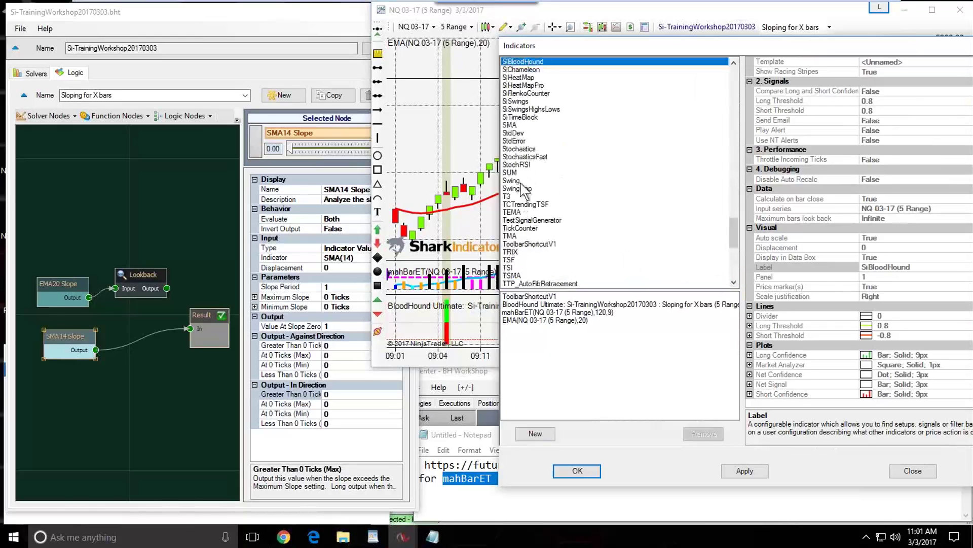
pyautogui.doubleClick(510, 125)
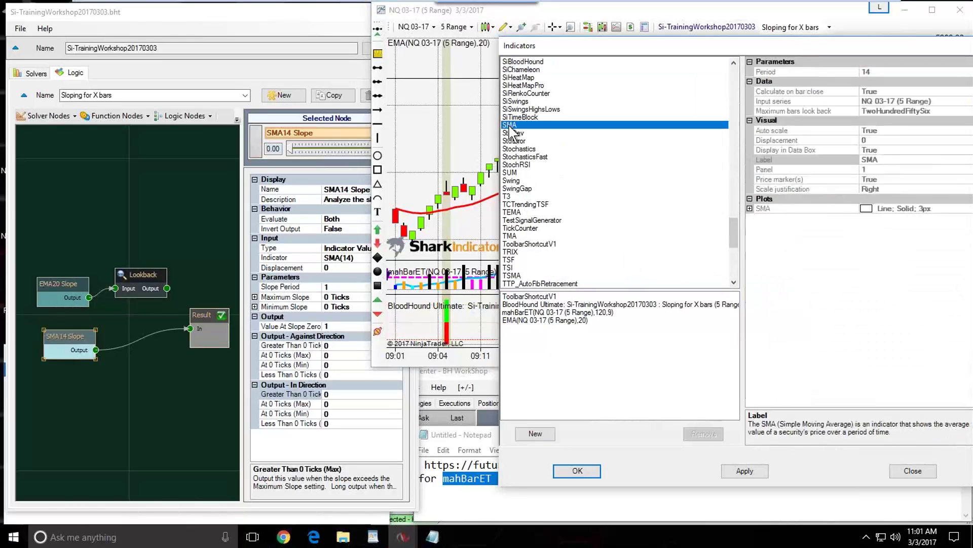
# Change the SMA(14) plot color to a web blue and apply the indicator to the chart
pyautogui.doubleClick(799, 208)
pyautogui.click(969, 218)
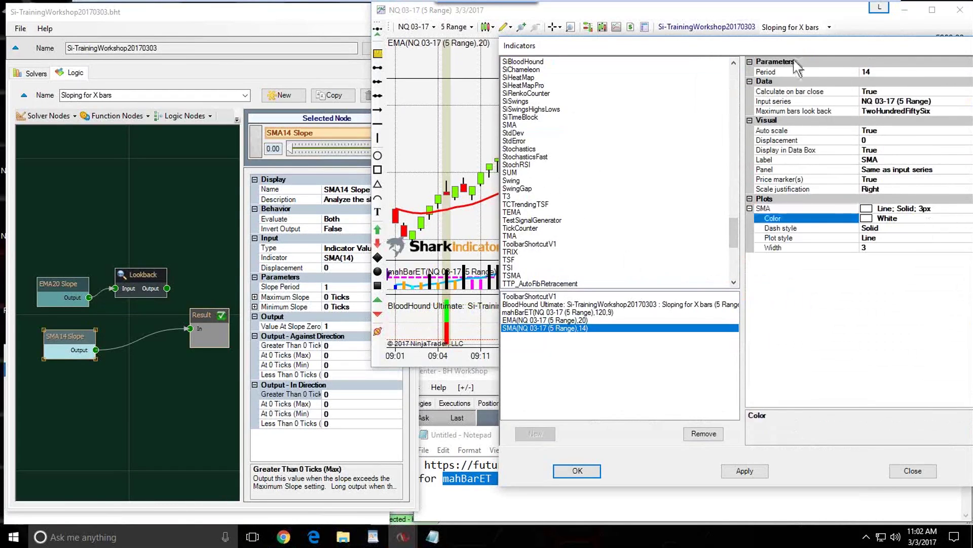
pyautogui.moveTo(796, 48); pyautogui.dragTo(682, 54)
pyautogui.click(856, 224)
pyautogui.click(866, 339)
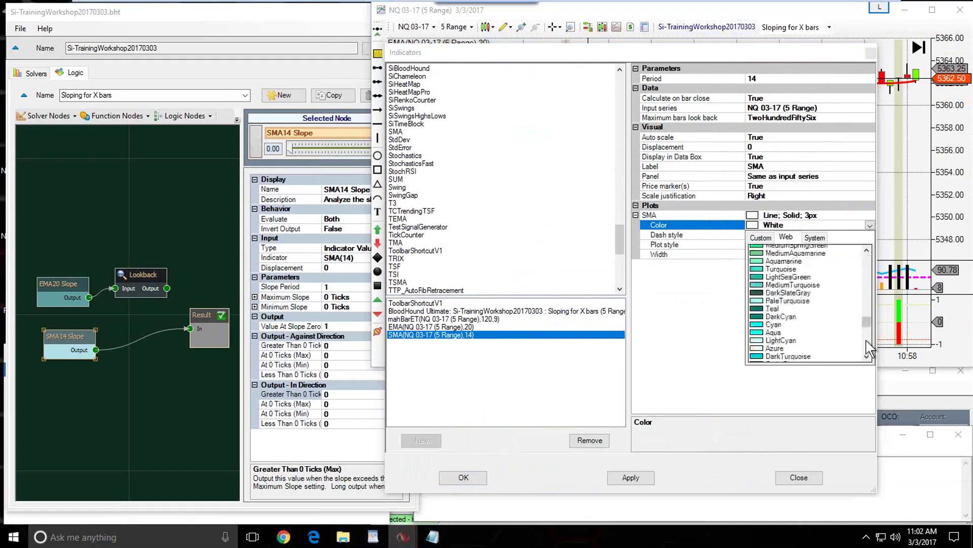
pyautogui.click(867, 356)
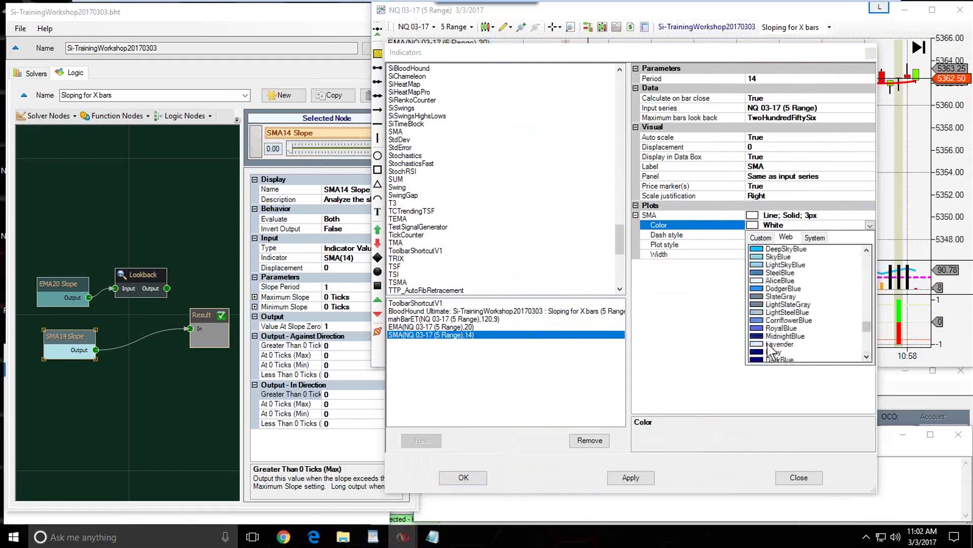
pyautogui.click(776, 336)
pyautogui.click(466, 480)
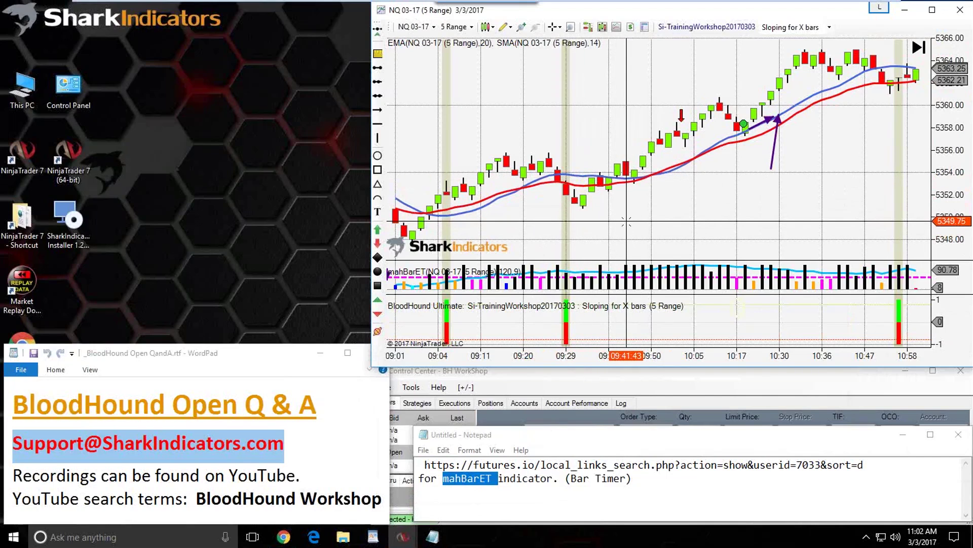
# Compare the flat-slope signals with the SMA(14) line, looking closely at the bars around 09:29
pyautogui.moveTo(626, 221); pyautogui.dragTo(872, 223)
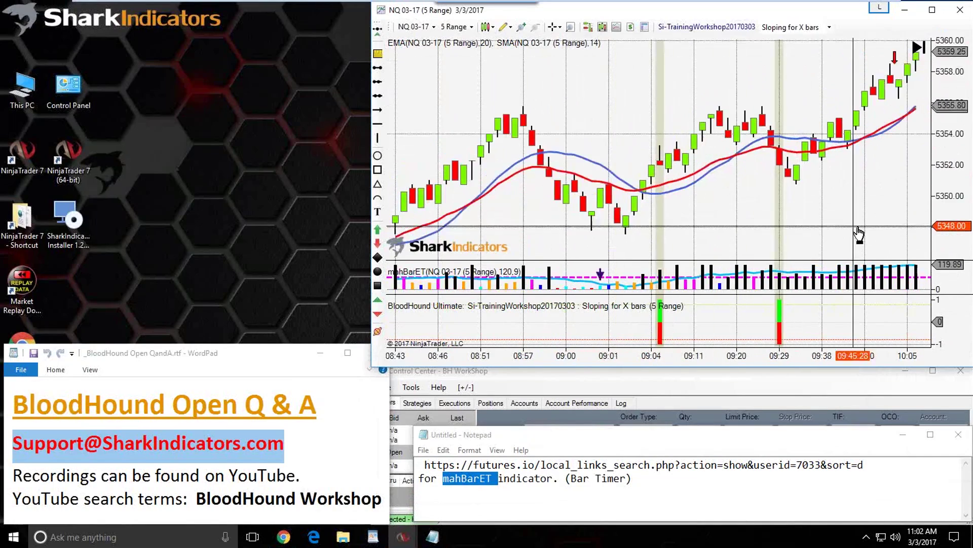
pyautogui.scroll(4, 804, 232)
pyautogui.scroll(4, 681, 132)
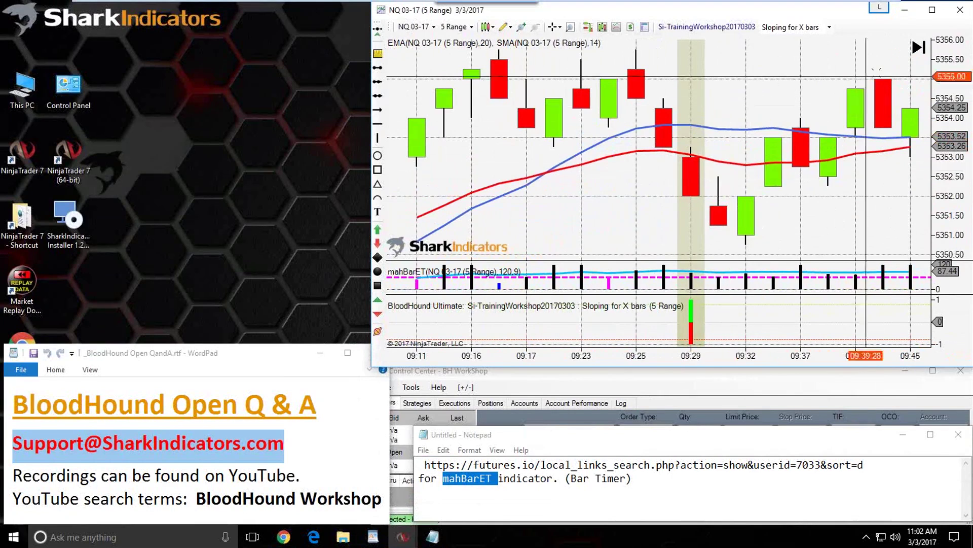
pyautogui.scroll(-5, 918, 47)
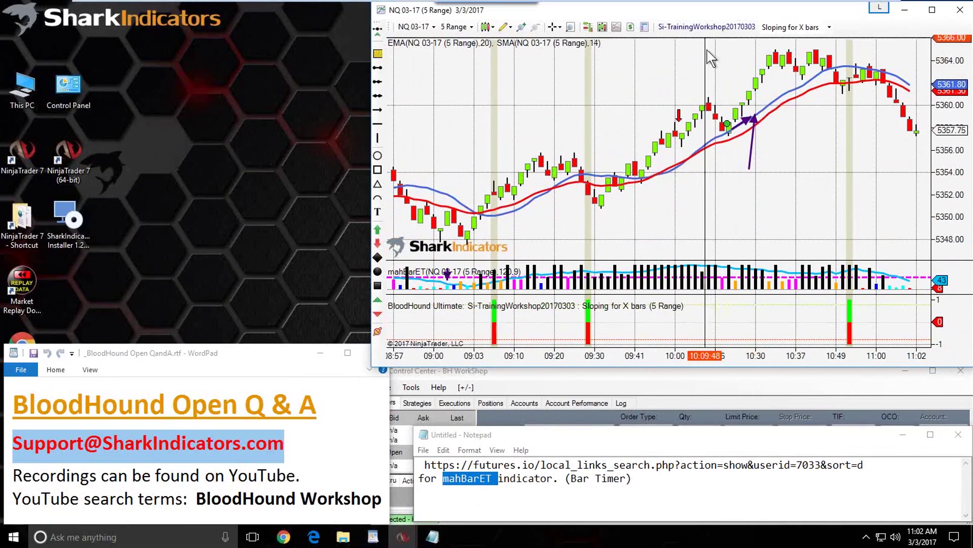
# Reopen the Si-TrainingWorkshop20170303 template and rename the SMA14 Slope solver as SMA14 Flat Slope
pyautogui.click(707, 26)
pyautogui.moveTo(237, 106); pyautogui.dragTo(154, 19)
pyautogui.click(51, 208)
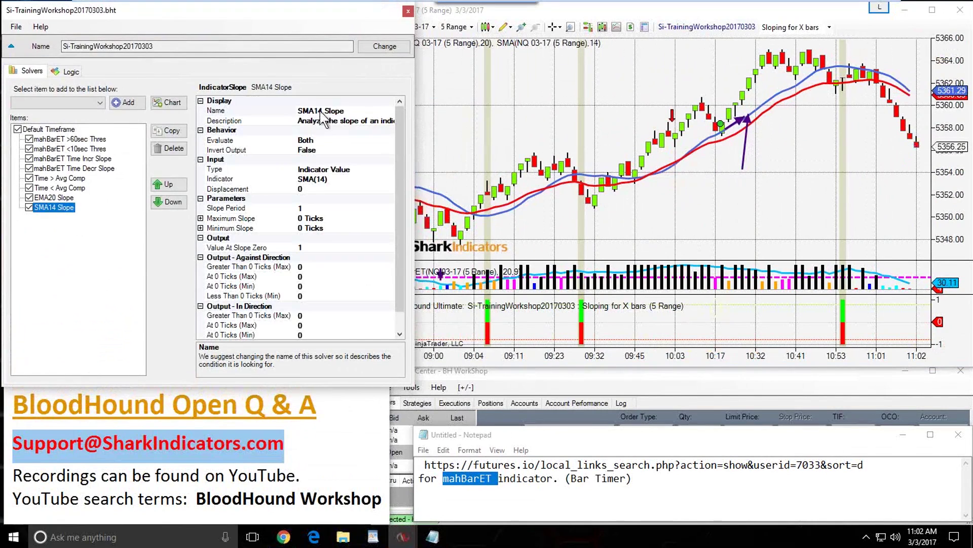
pyautogui.write('lat')
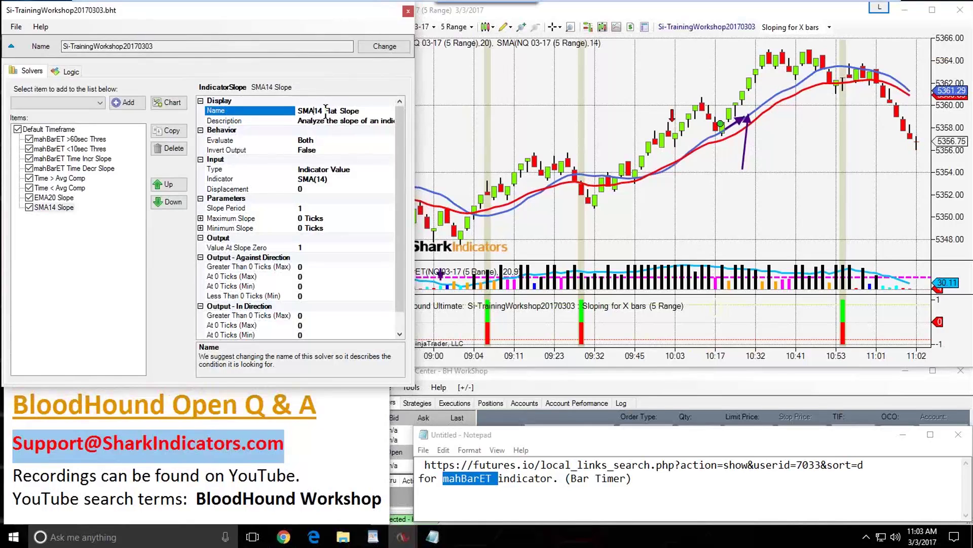
# Review SMA14 Flat Slope's Value At Slope Zero and In Direction output settings, enlarging the window to show them
pyautogui.click(245, 249)
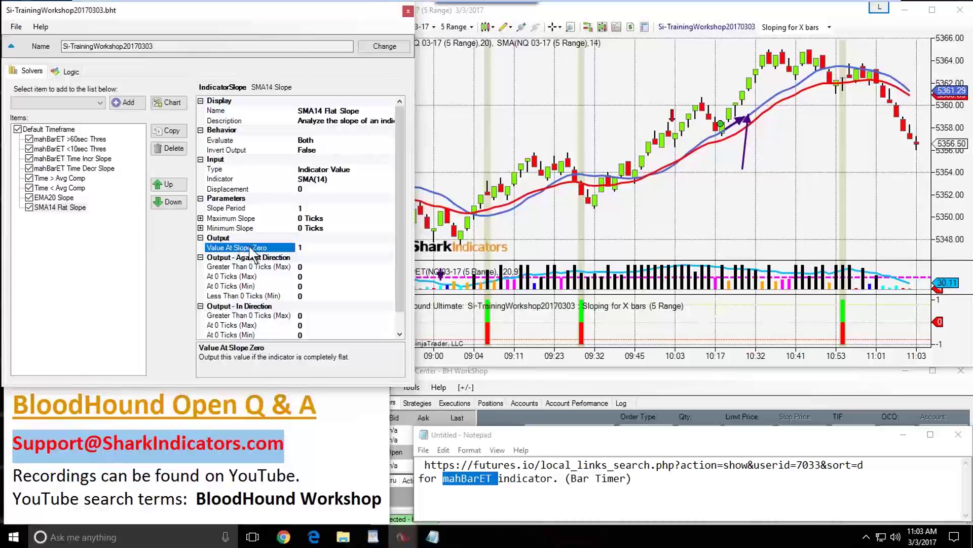
pyautogui.click(301, 247)
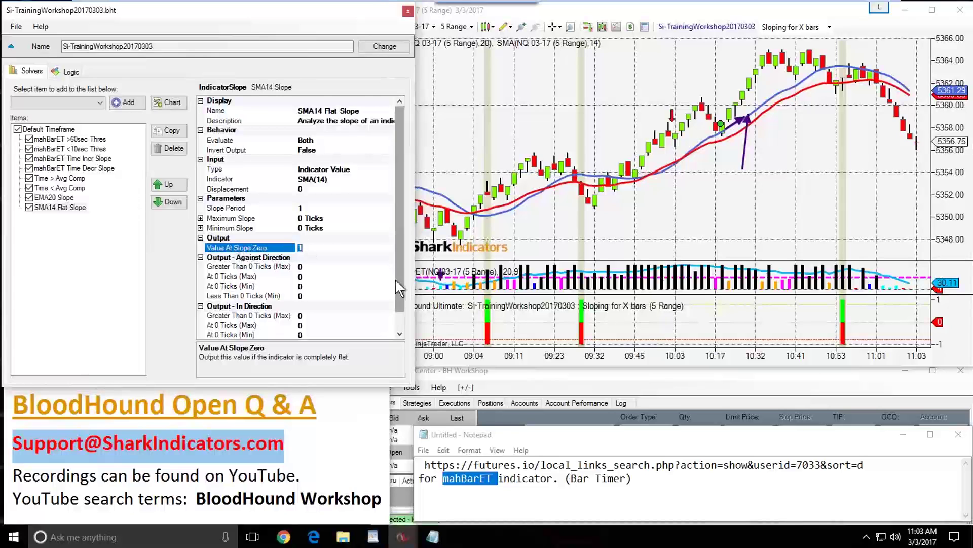
pyautogui.scroll(-1, 394, 278)
pyautogui.click(302, 296)
pyautogui.click(310, 306)
pyautogui.press('Down')
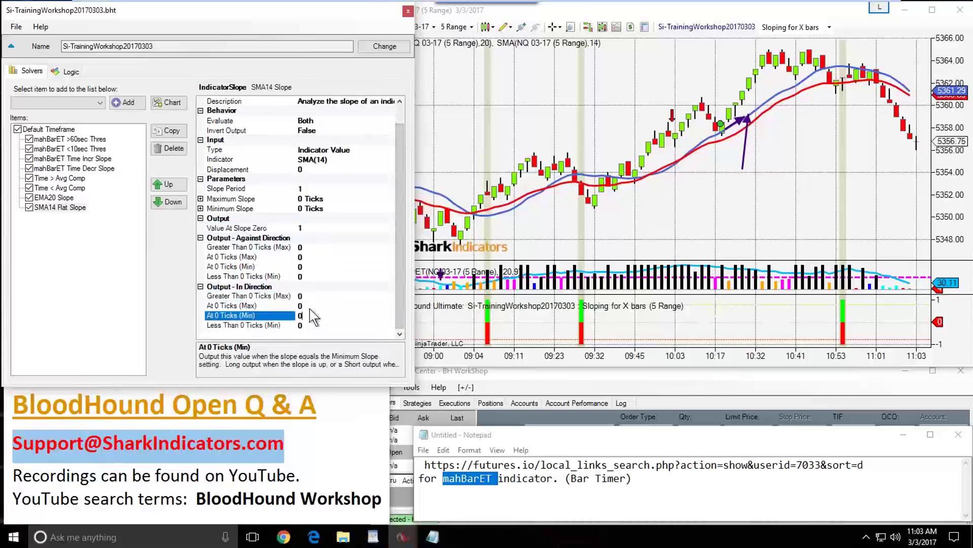
pyautogui.moveTo(316, 389); pyautogui.dragTo(316, 432)
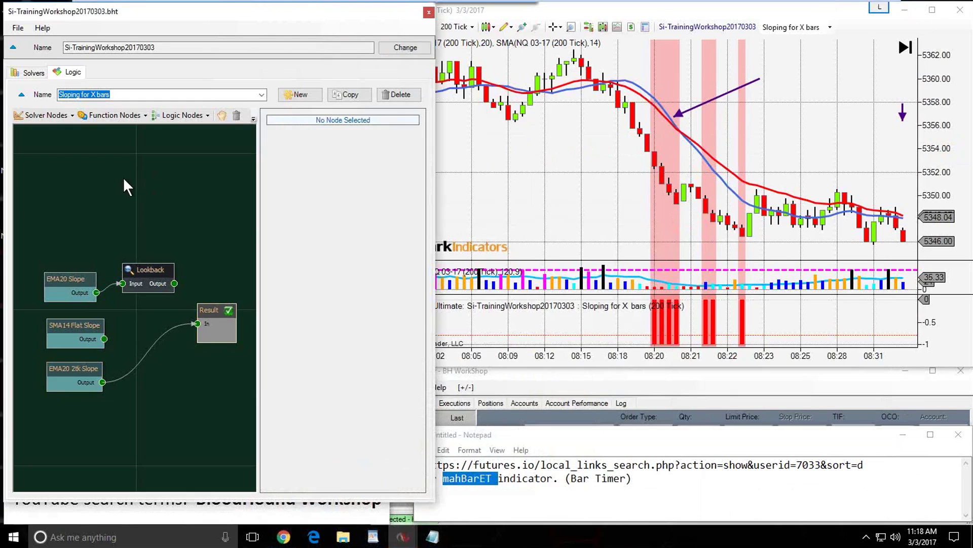
# Create a new logic named "Open Max 10tk, Min 2tk from EMA20" in the Si-TrainingWorkshop20170303 template
pyautogui.click(299, 94)
pyautogui.doubleClick(95, 96)
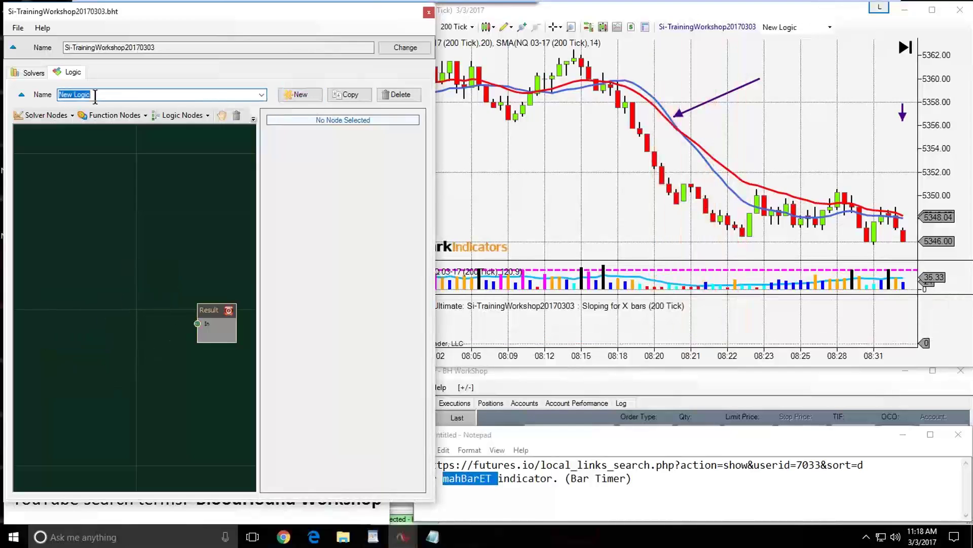
pyautogui.write('Open Max 10tk Min 2tk from EMA20')
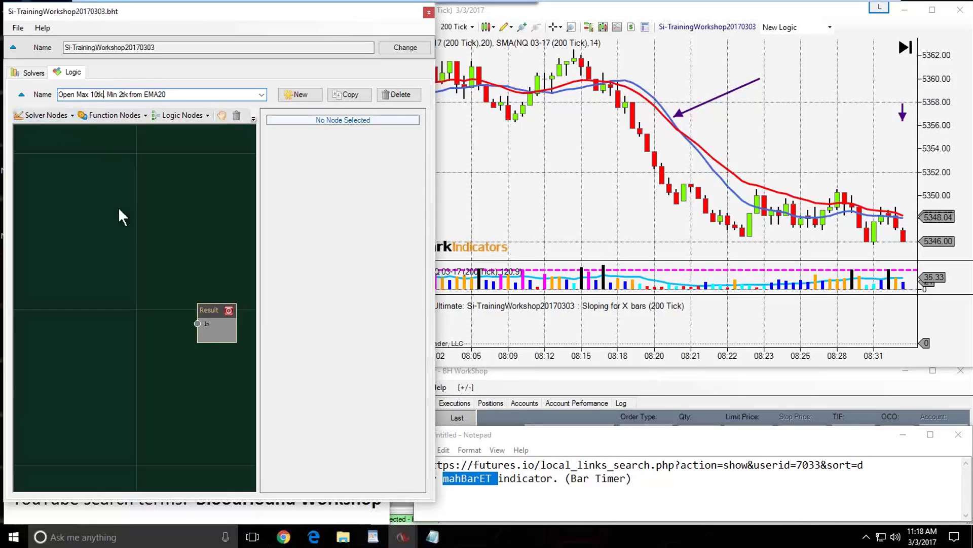
pyautogui.click(598, 178)
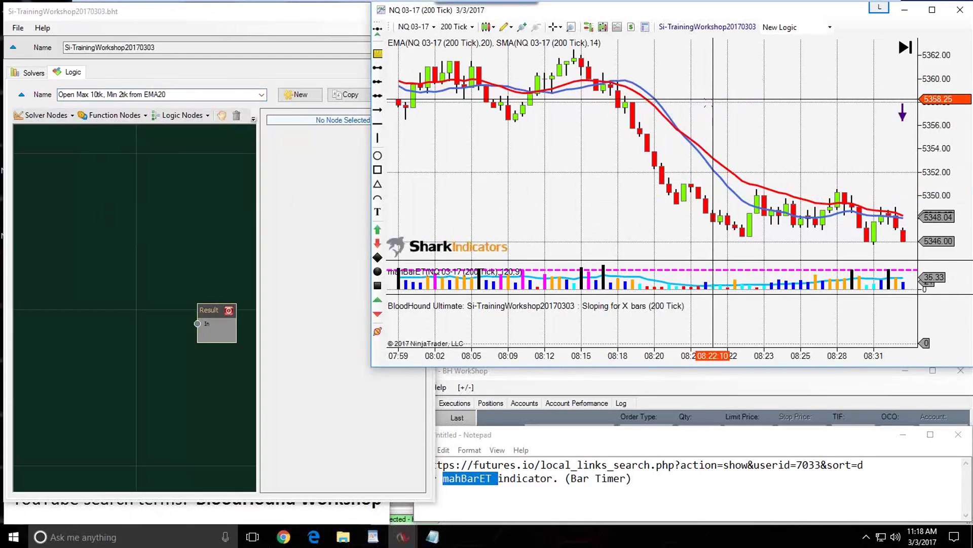
# Set the plot line width of the chart's SMA(14) indicator to 1 px
pyautogui.doubleClick(644, 88)
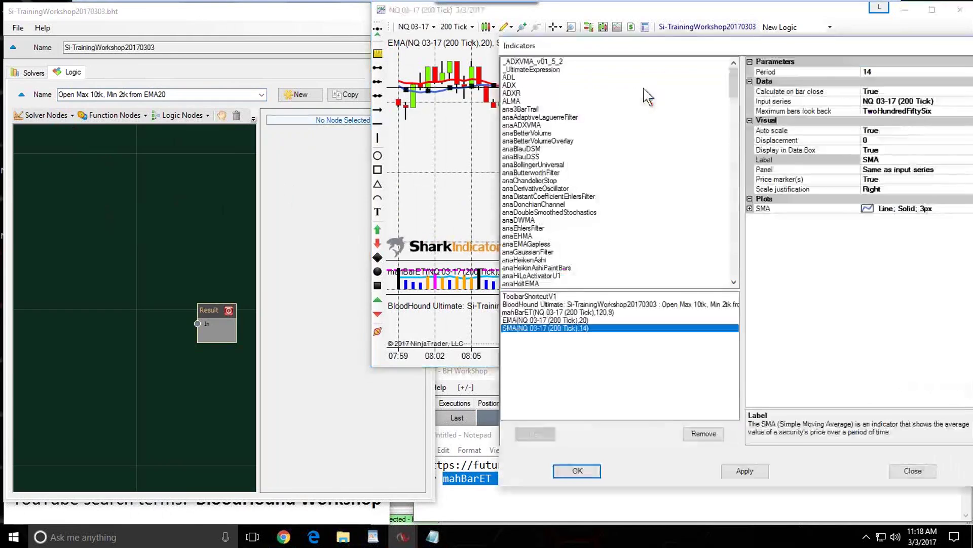
pyautogui.click(807, 200)
pyautogui.doubleClick(809, 213)
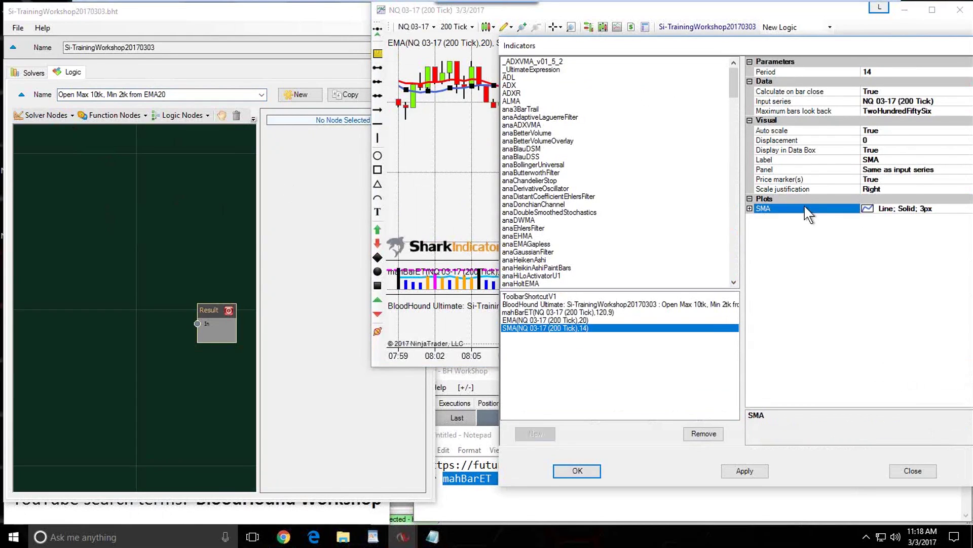
pyautogui.click(871, 247)
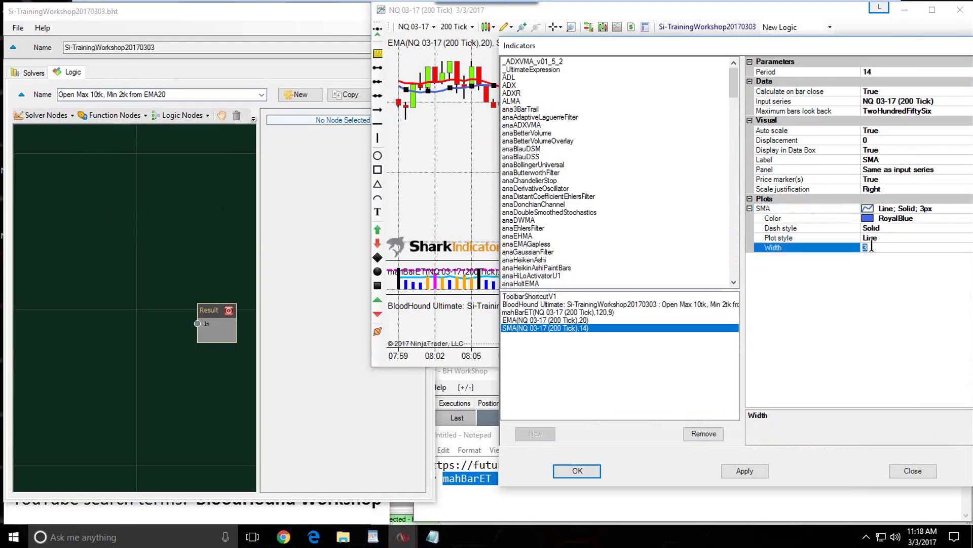
pyautogui.write('1')
pyautogui.click(865, 275)
pyautogui.click(577, 471)
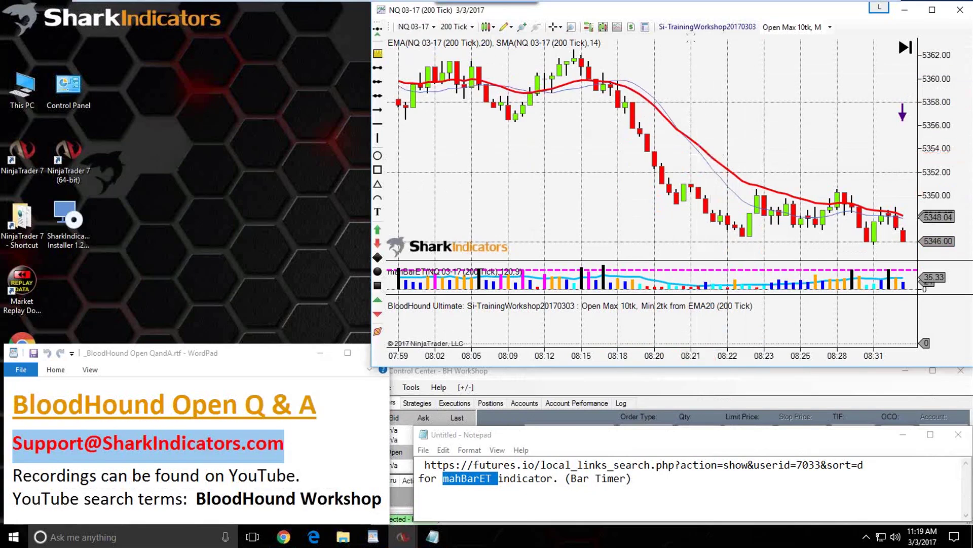
# Reopen the Si-TrainingWorkshop20170303 template's "Open Max 10tk, Min 2tk from EMA20" logic and enlarge its window beside the chart
pyautogui.click(707, 27)
pyautogui.moveTo(263, 90); pyautogui.dragTo(181, 11)
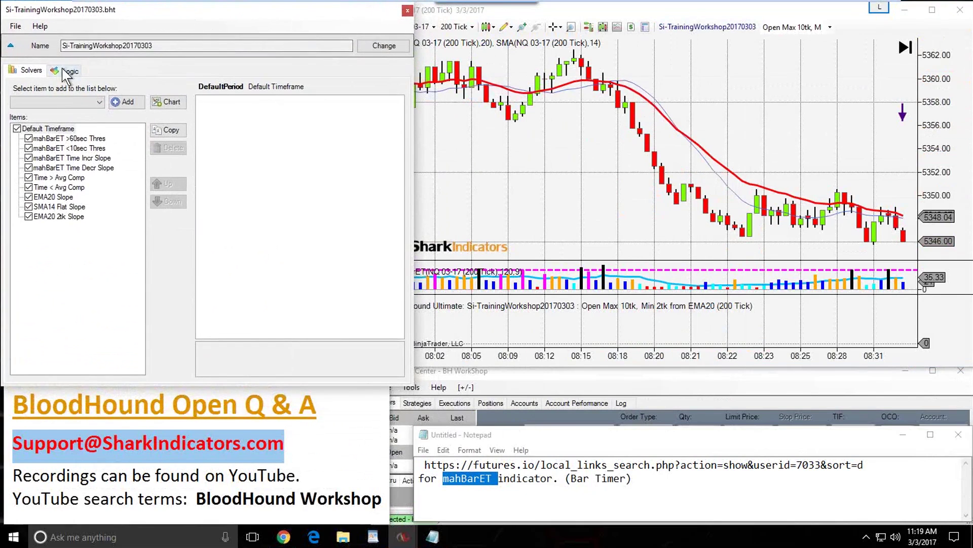
pyautogui.click(71, 72)
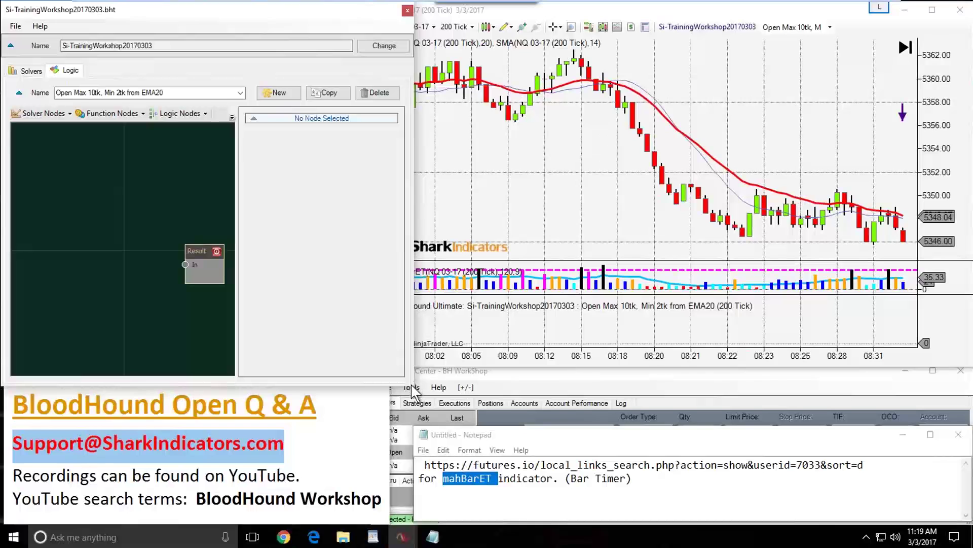
pyautogui.moveTo(413, 388); pyautogui.dragTo(467, 459)
pyautogui.moveTo(218, 296); pyautogui.dragTo(223, 278)
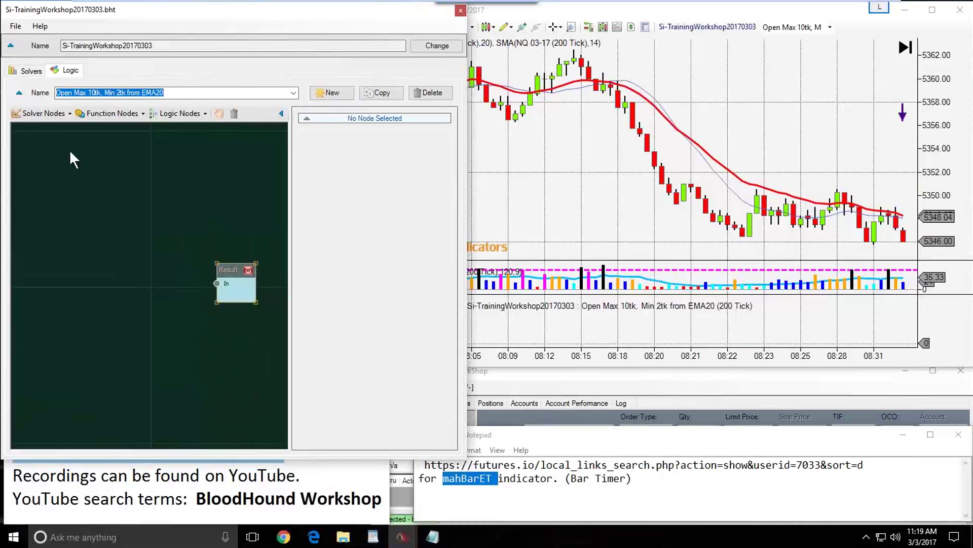
# Add an Indicator Comparison solver node to the logic and connect its output to the Result node
pyautogui.click(40, 115)
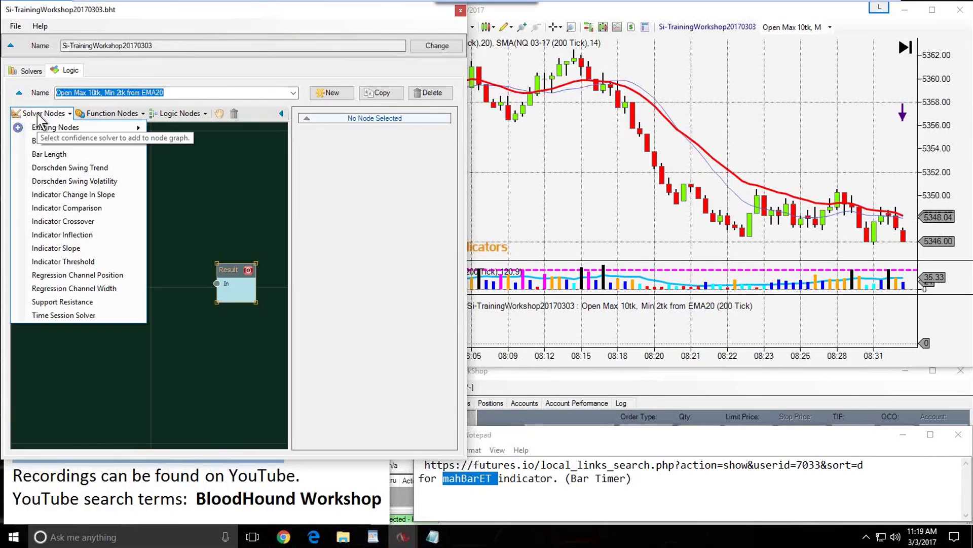
pyautogui.click(59, 208)
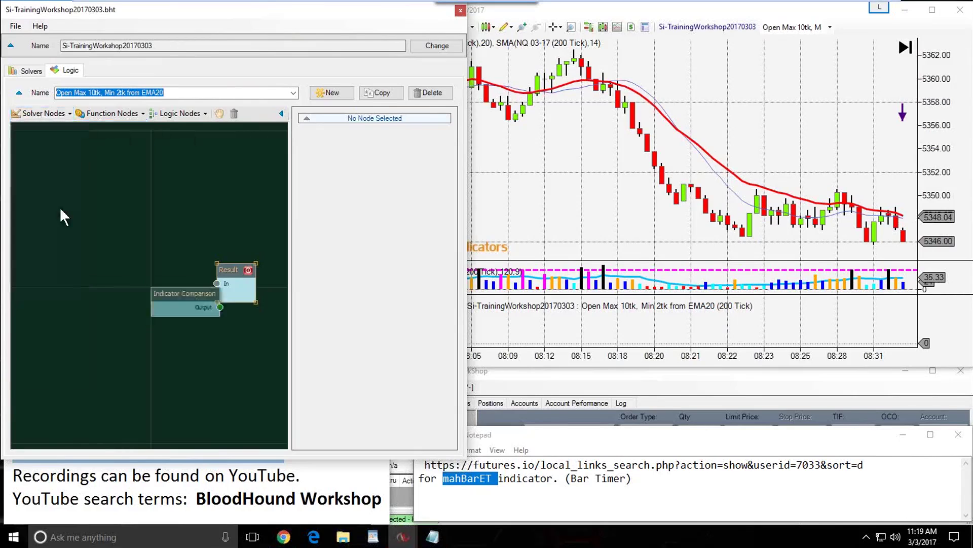
pyautogui.moveTo(201, 285); pyautogui.dragTo(94, 248)
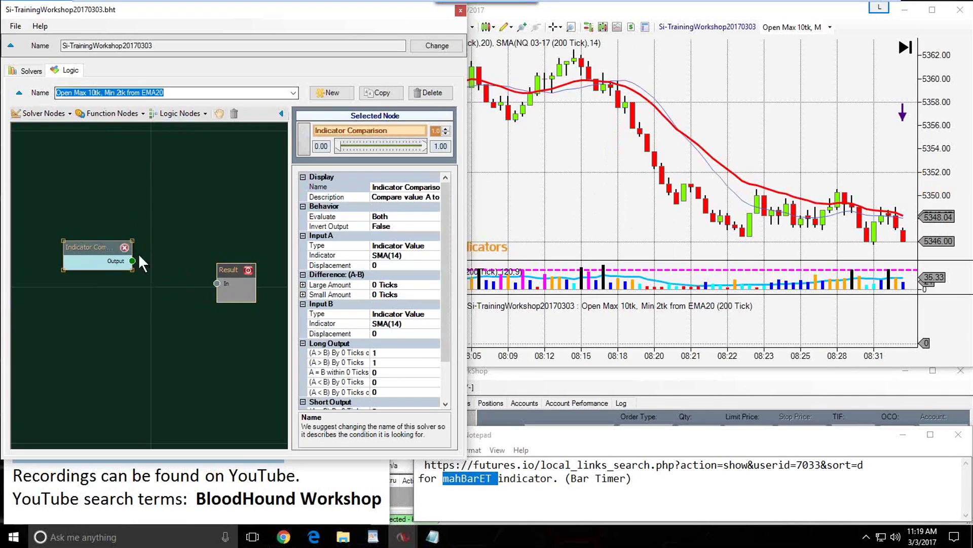
pyautogui.moveTo(132, 261); pyautogui.dragTo(217, 282)
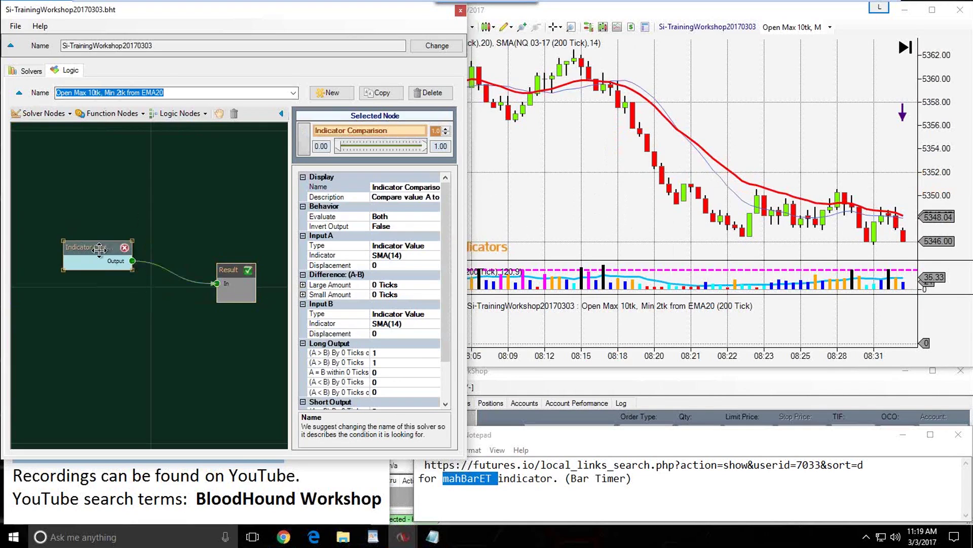
pyautogui.moveTo(90, 248); pyautogui.dragTo(87, 236)
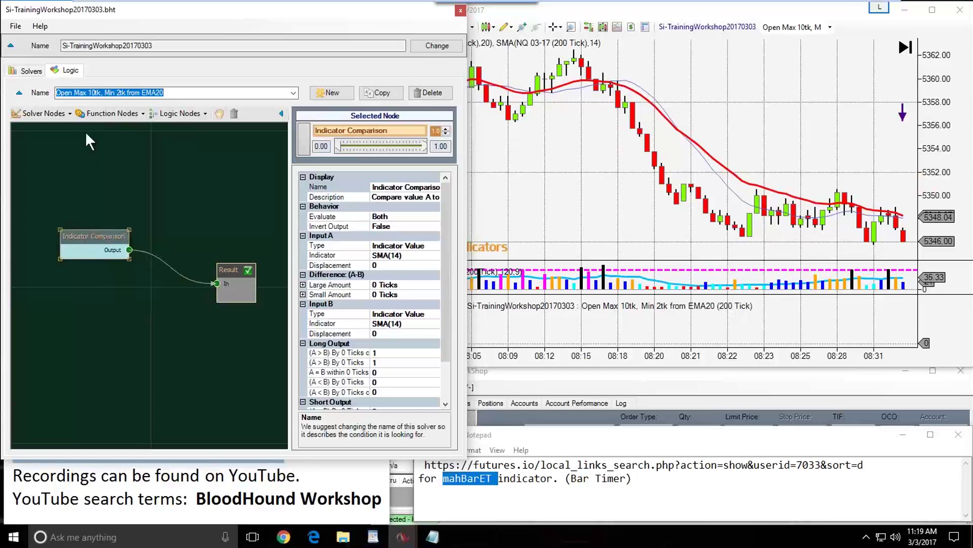
# Set Input A of the Indicator Comparison to Price, with Open as both the long and short price type
pyautogui.click(408, 246)
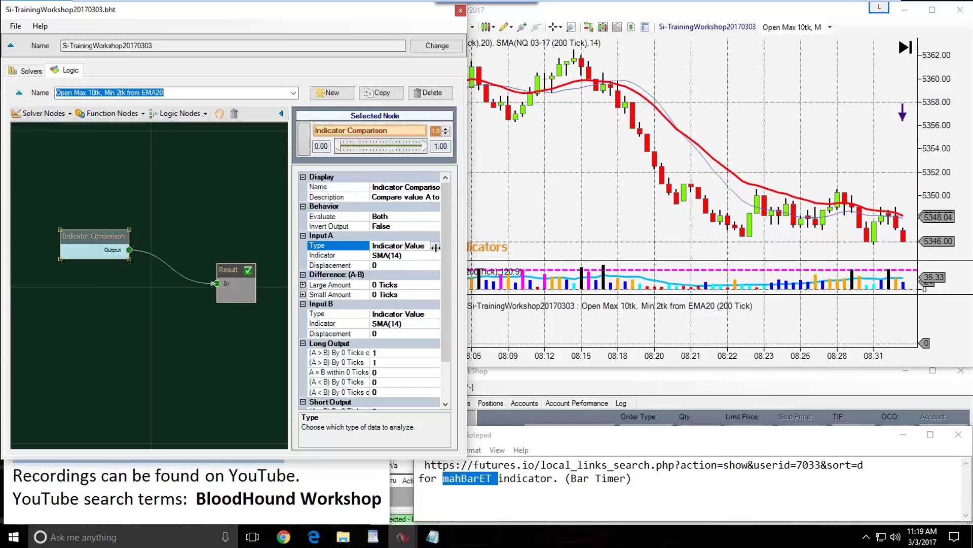
pyautogui.moveTo(90, 238); pyautogui.dragTo(93, 247)
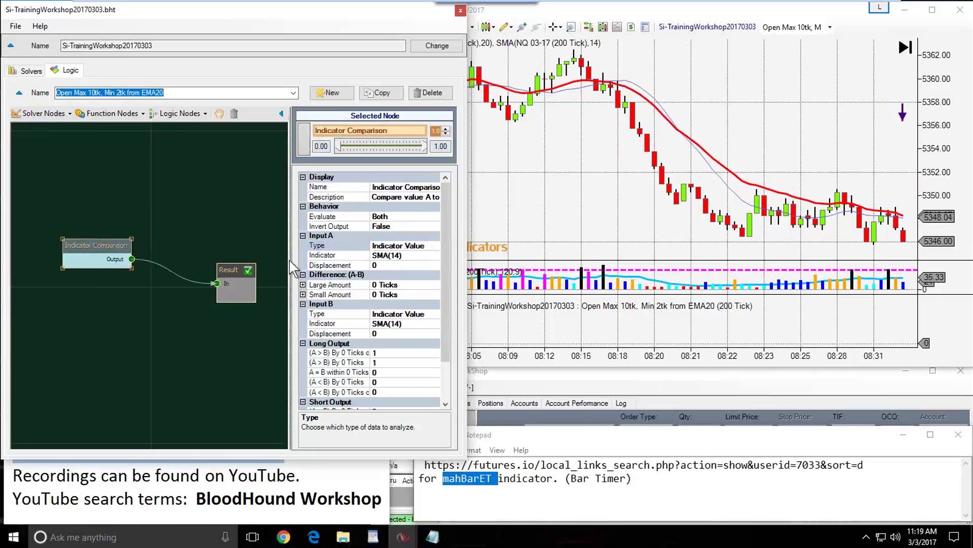
pyautogui.moveTo(292, 266); pyautogui.dragTo(272, 266)
pyautogui.click(310, 246)
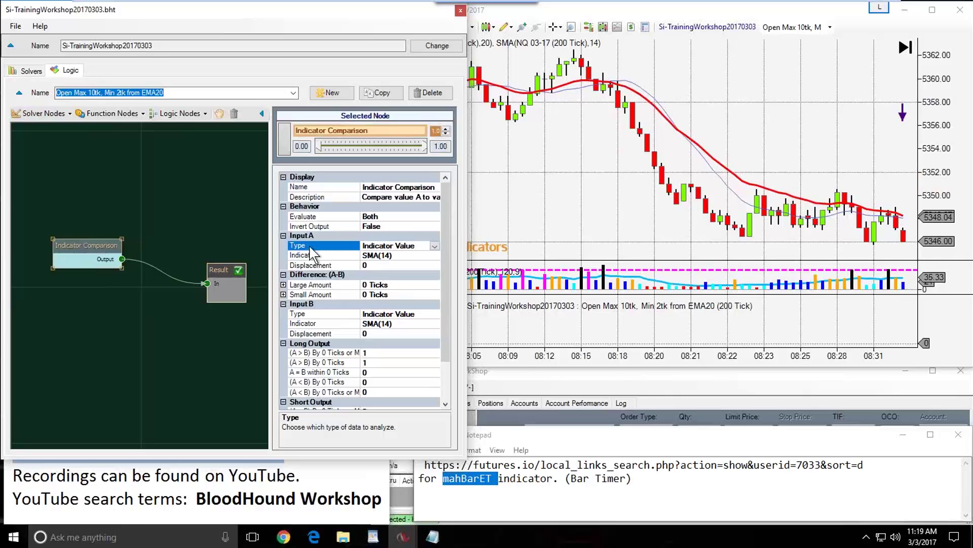
pyautogui.click(434, 246)
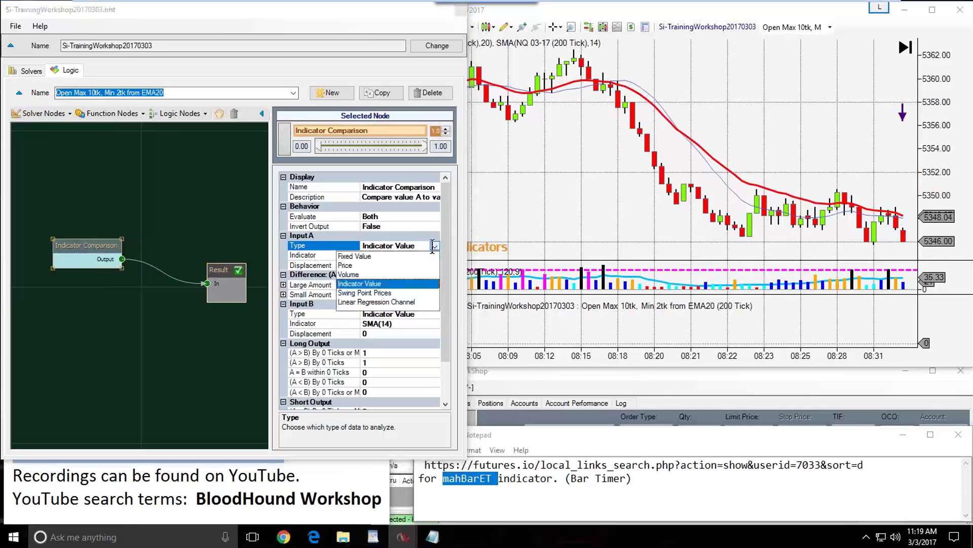
pyautogui.click(361, 265)
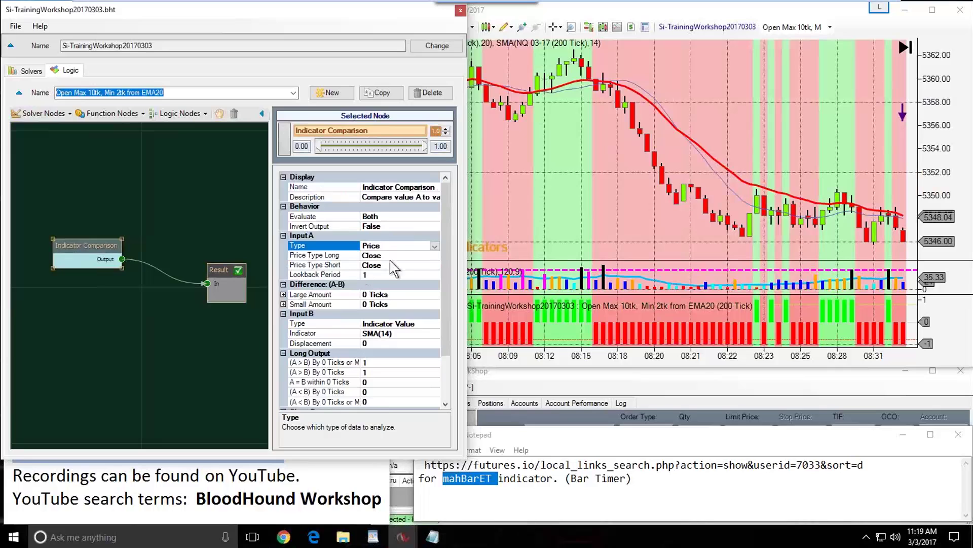
pyautogui.click(386, 255)
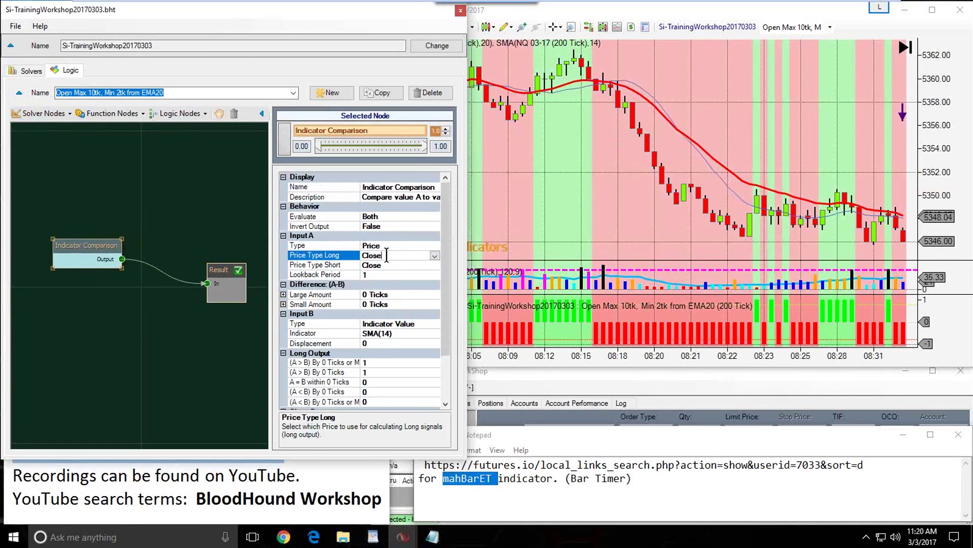
pyautogui.doubleClick(387, 255)
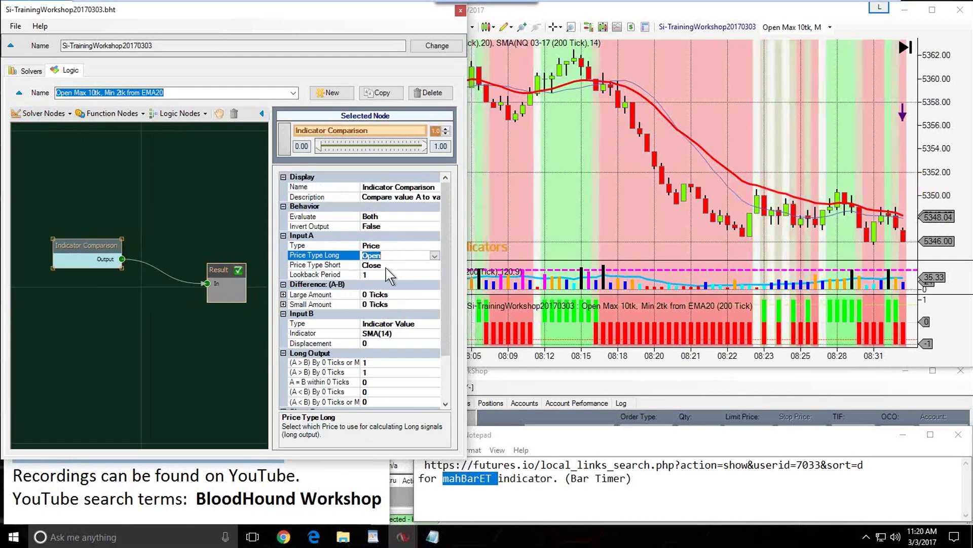
pyautogui.doubleClick(385, 265)
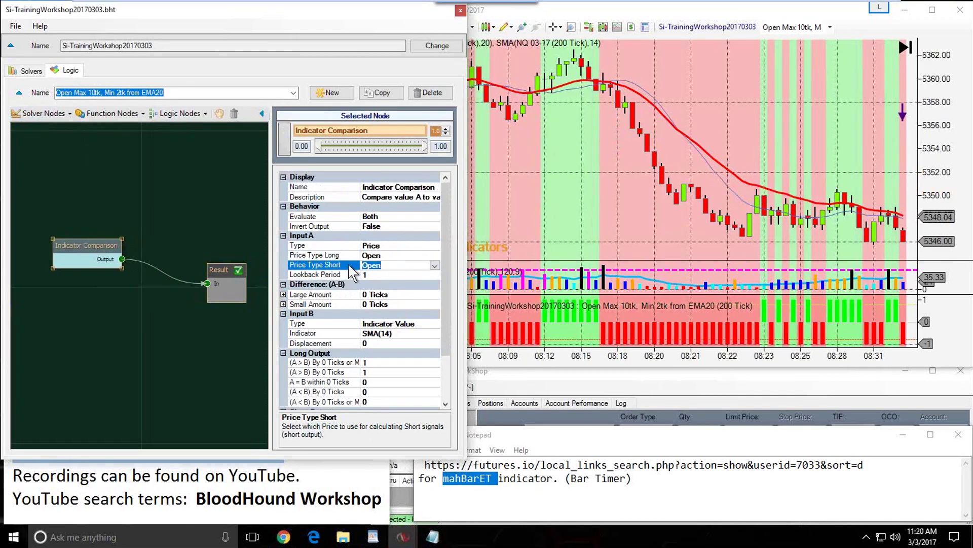
# Set both the Large Amount and Small Amount of the A-B difference to 10 ticks
pyautogui.click(365, 295)
pyautogui.write('1')
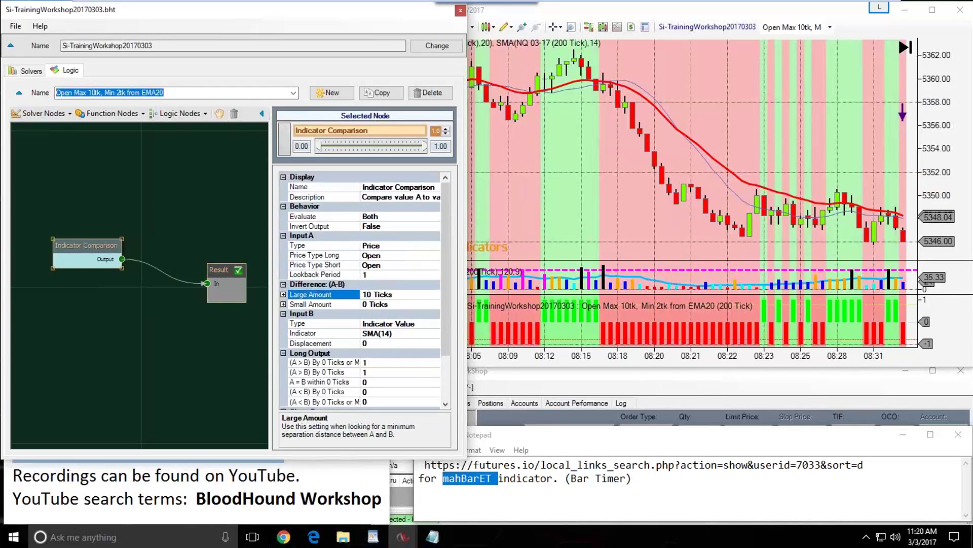
pyautogui.click(366, 305)
pyautogui.write('1')
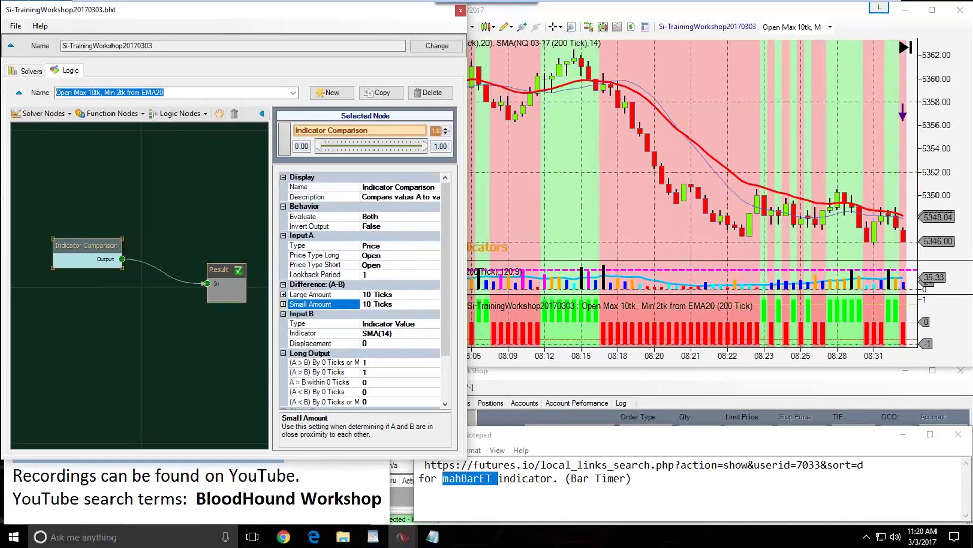
# Replace the Input B indicator of the Indicator Comparison with an EMA of period 20
pyautogui.click(375, 335)
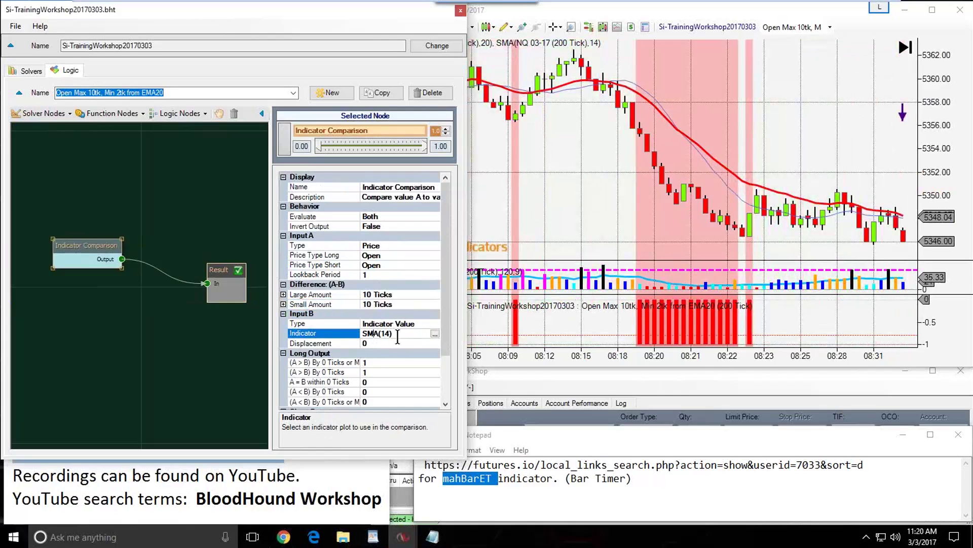
pyautogui.moveTo(394, 336); pyautogui.dragTo(364, 337)
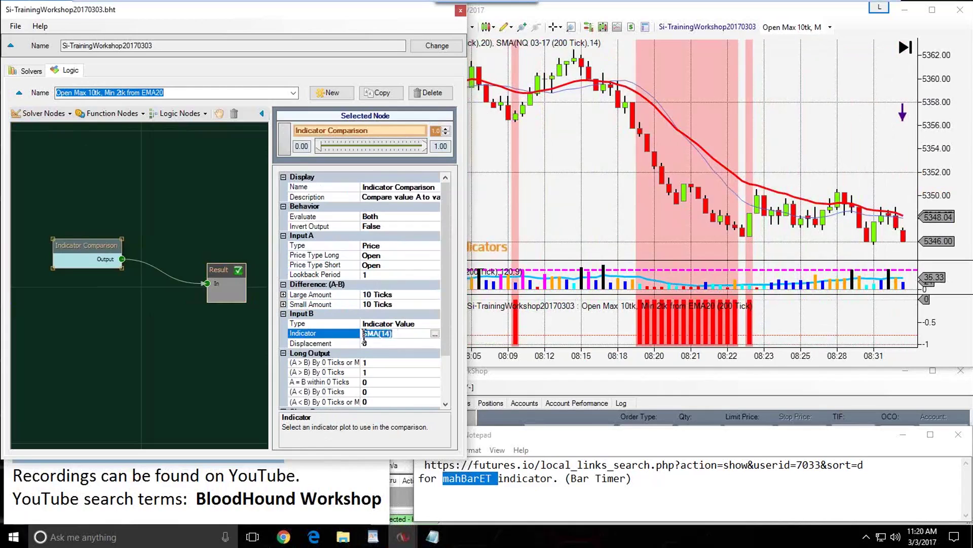
pyautogui.click(435, 333)
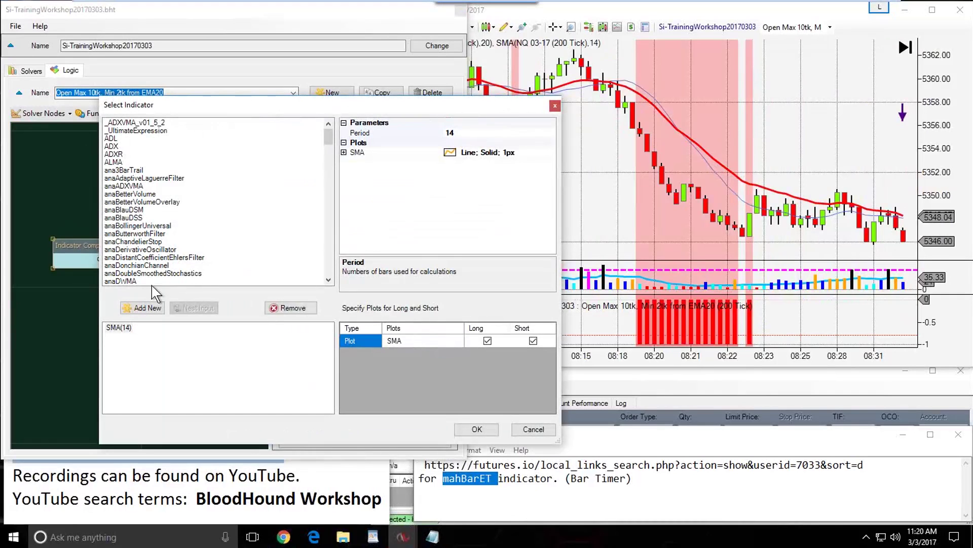
pyautogui.click(148, 265)
pyautogui.write('ema')
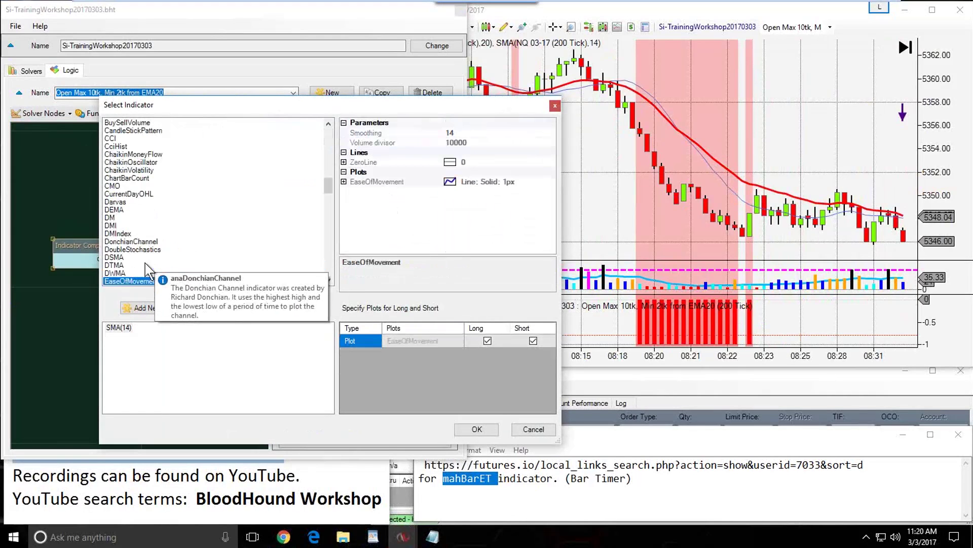
pyautogui.click(142, 308)
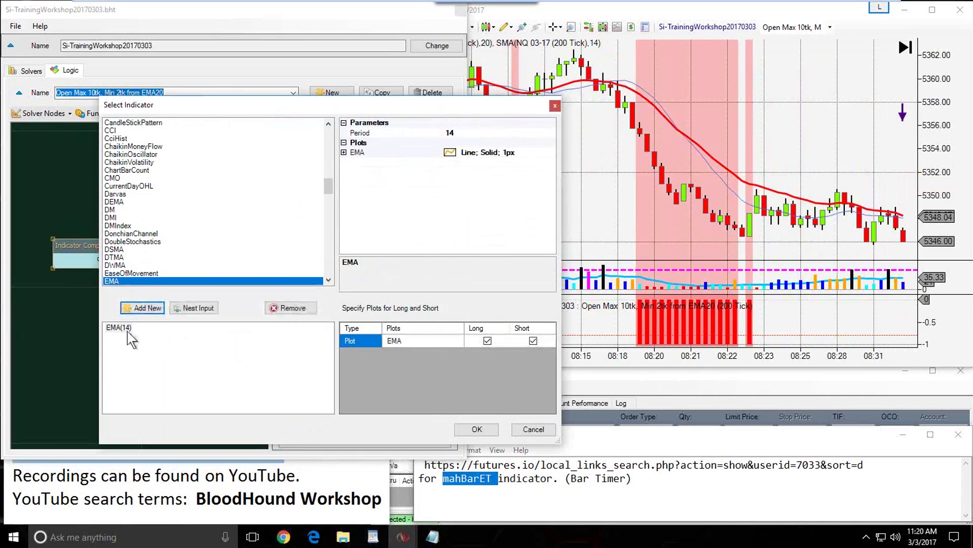
pyautogui.click(120, 328)
pyautogui.click(453, 133)
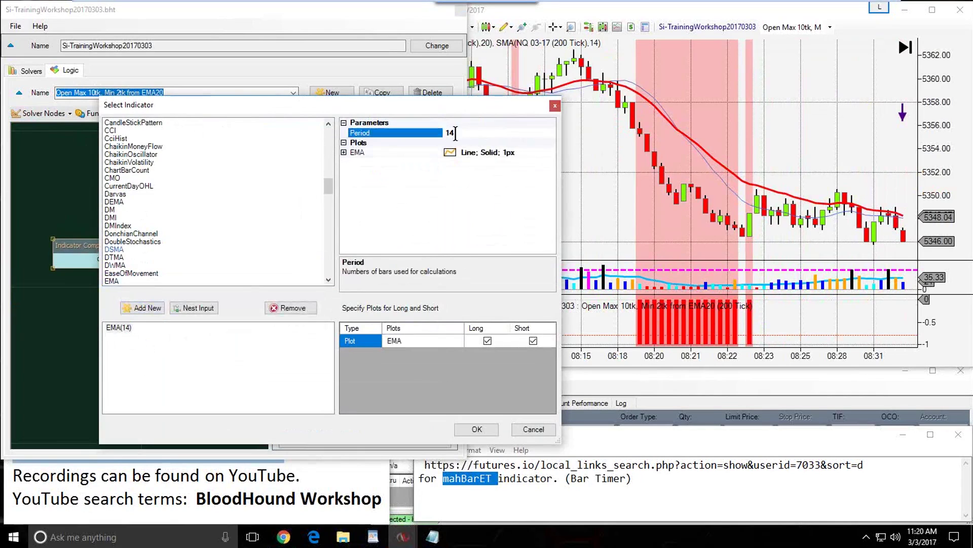
pyautogui.click(471, 429)
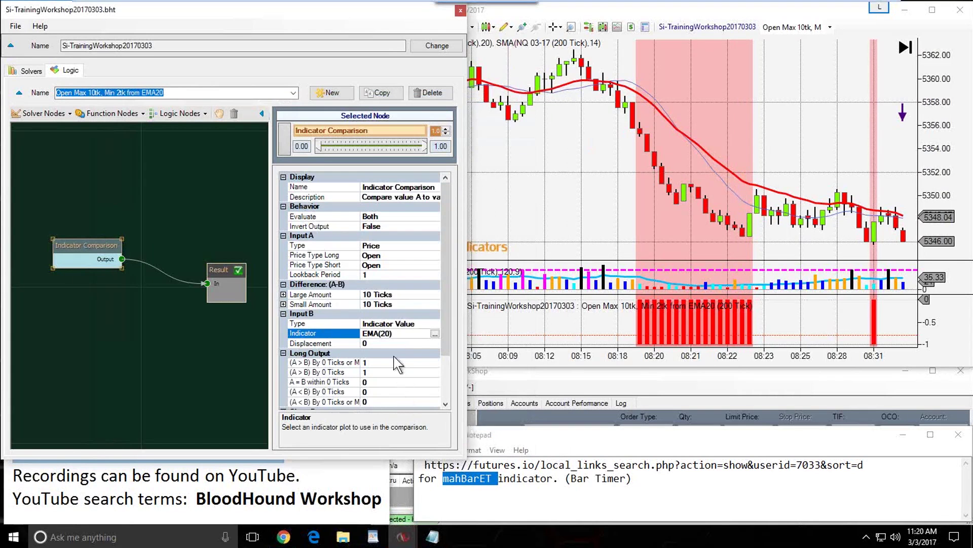
# Review the Indicator Comparison's Long Output conditions for A > B and A = B, widening the label column to read them
pyautogui.moveTo(445, 303); pyautogui.dragTo(451, 371)
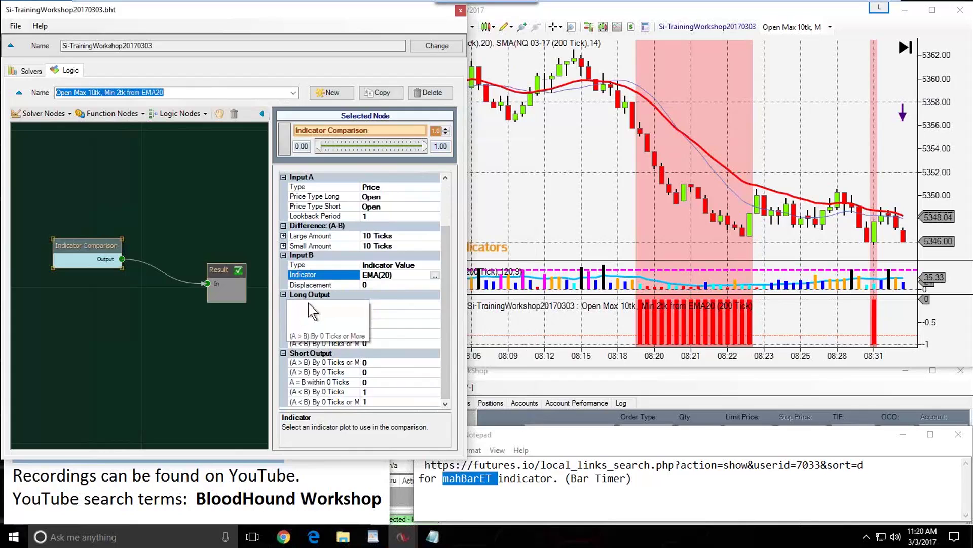
pyautogui.moveTo(360, 294); pyautogui.dragTo(376, 294)
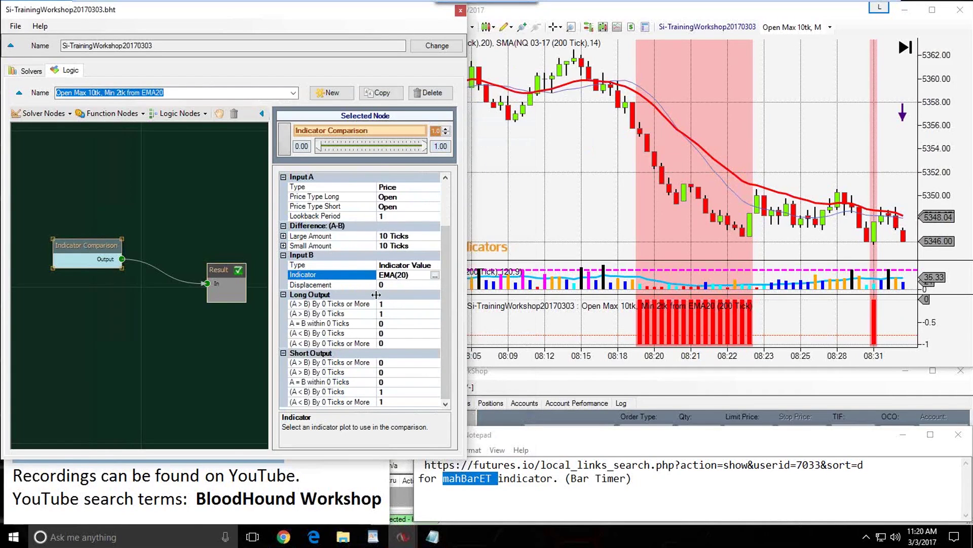
pyautogui.click(330, 323)
pyautogui.click(329, 314)
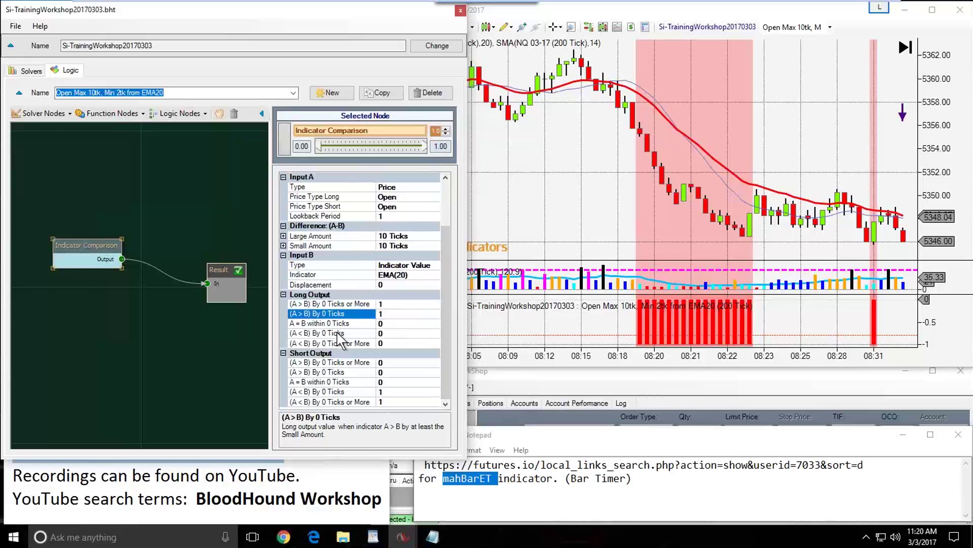
pyautogui.click(300, 323)
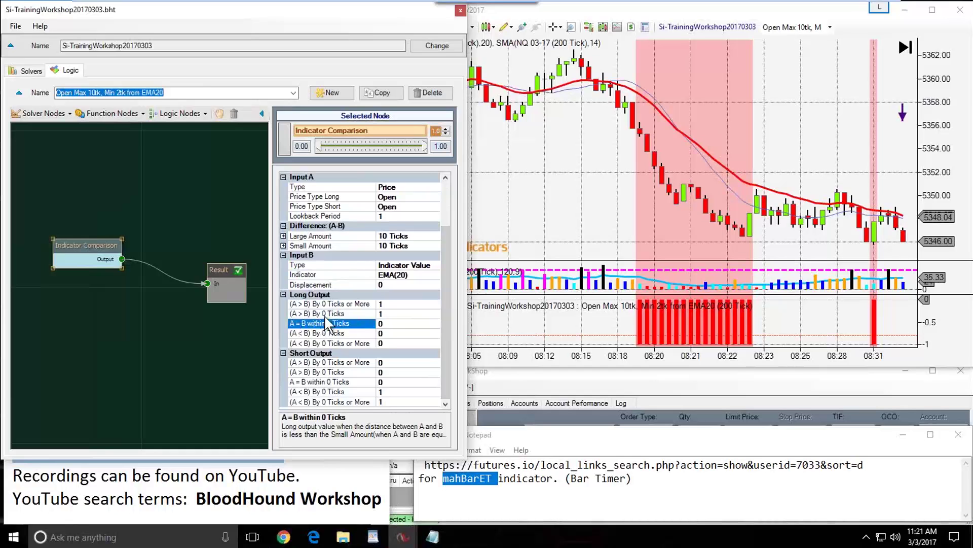
pyautogui.click(322, 316)
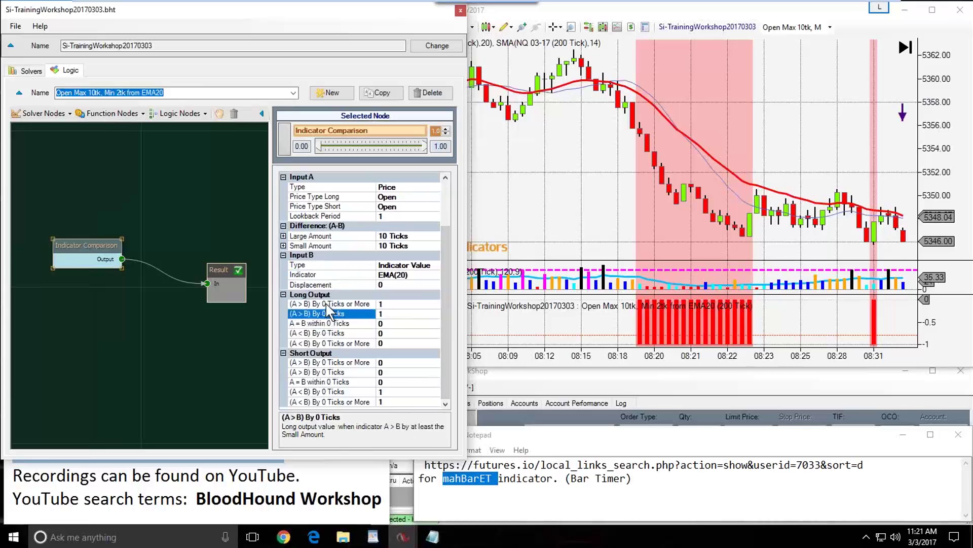
pyautogui.click(327, 304)
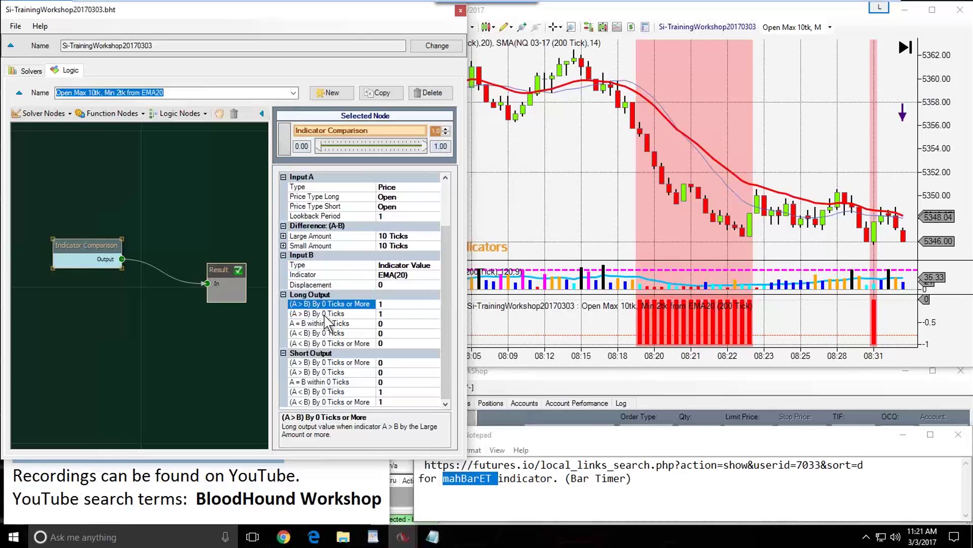
# Reselect the Indicator Comparison node to refresh its 10-tick output labels and enlarge the editor window to show all Long and Short Output rows
pyautogui.click(324, 315)
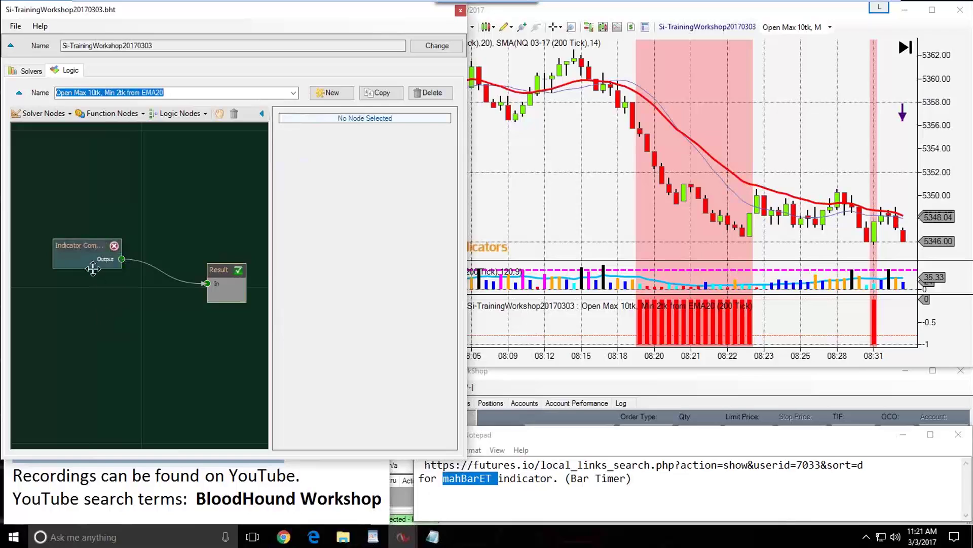
pyautogui.click(88, 247)
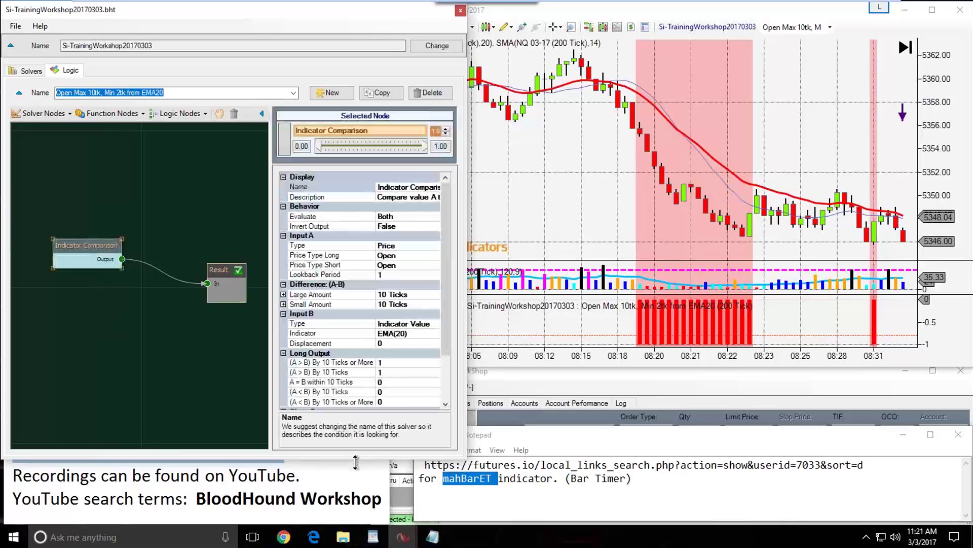
pyautogui.moveTo(356, 461); pyautogui.dragTo(350, 525)
pyautogui.click(331, 382)
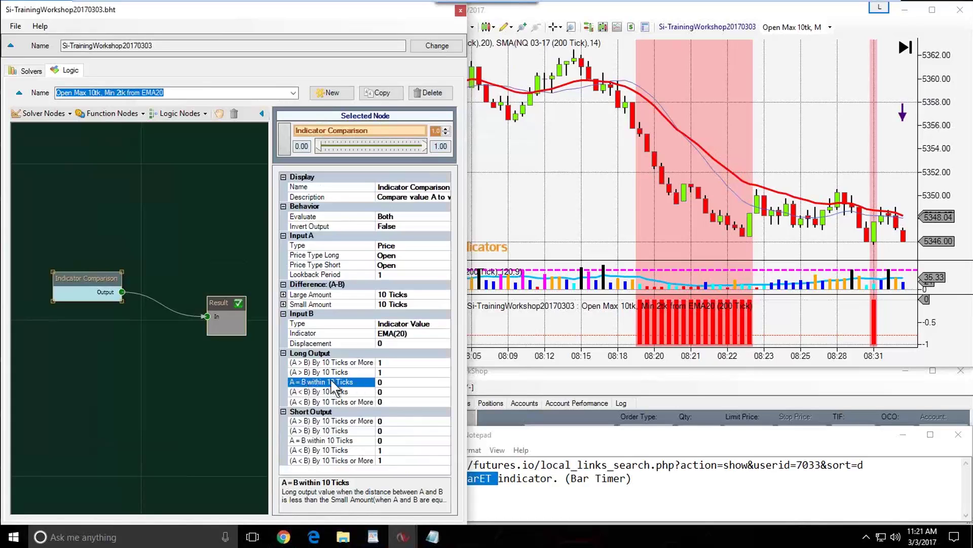
# For the Long Output, set both A > B conditions to 0 and A = B within 10 Ticks to 1
pyautogui.click(388, 363)
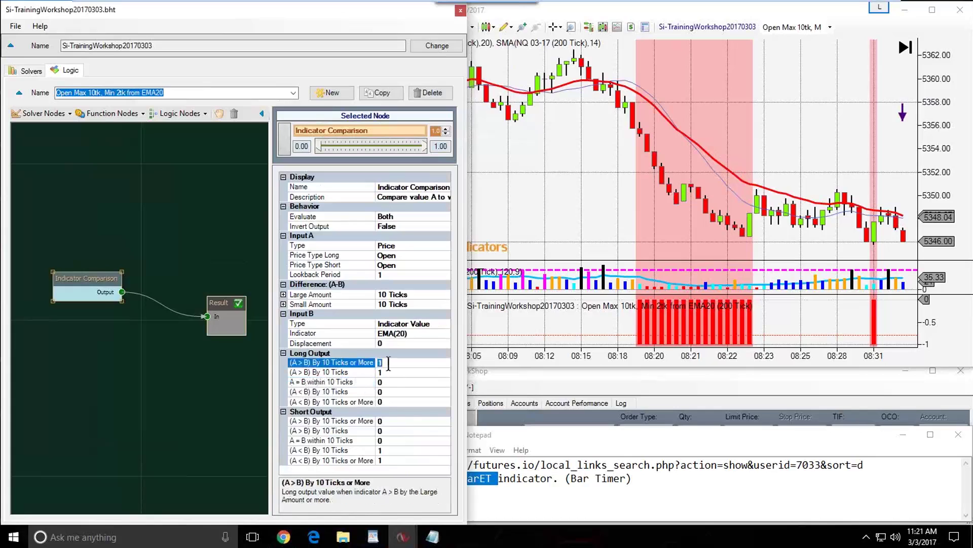
pyautogui.write('0')
pyautogui.press('Down')
pyautogui.write('0')
pyautogui.press('Down')
pyautogui.write('1')
pyautogui.press('Down')
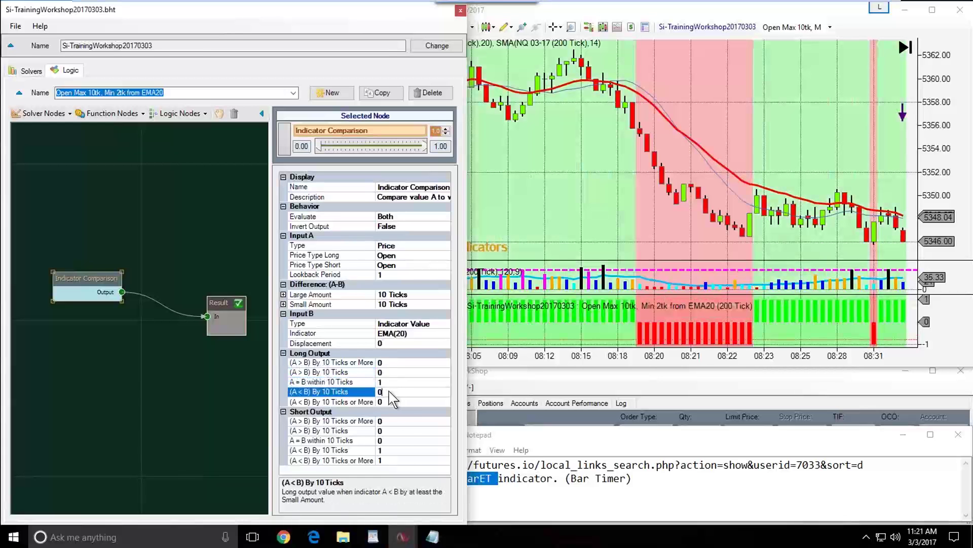
# For the Short Output, set both A < B conditions to 0 and A = B within 10 Ticks to 1
pyautogui.click(394, 451)
pyautogui.write('0')
pyautogui.press('Down')
pyautogui.write('0')
pyautogui.click(394, 440)
pyautogui.write('1')
pyautogui.click(389, 431)
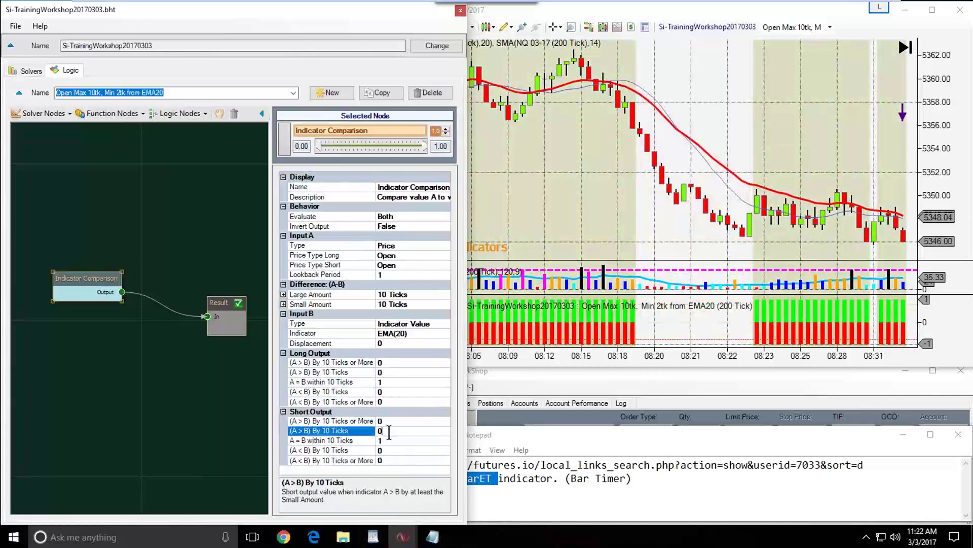
# Examine the chart history to compare the signal bars with the distance between each bar's open and the EMA20
pyautogui.click(585, 164)
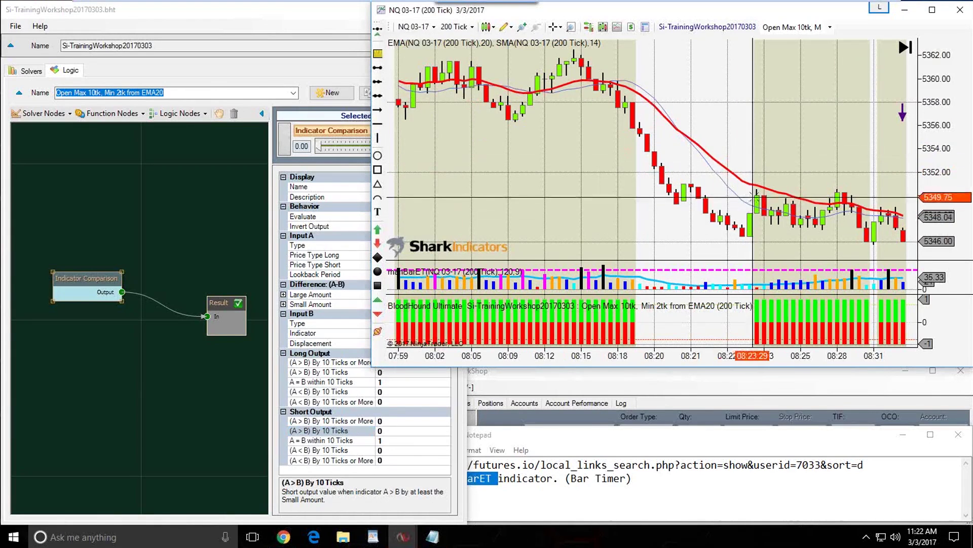
pyautogui.click(728, 169)
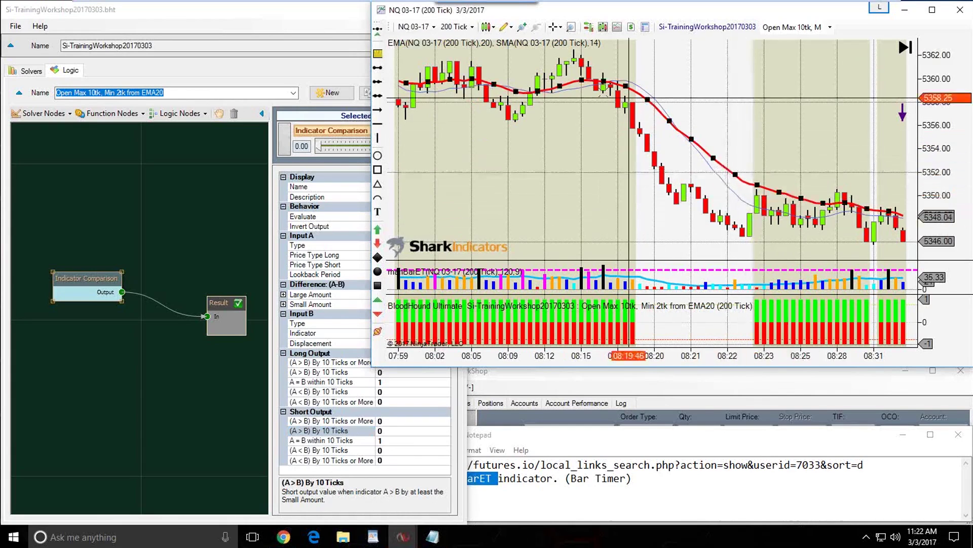
pyautogui.moveTo(436, 167); pyautogui.dragTo(781, 175)
pyautogui.moveTo(583, 192); pyautogui.dragTo(835, 188)
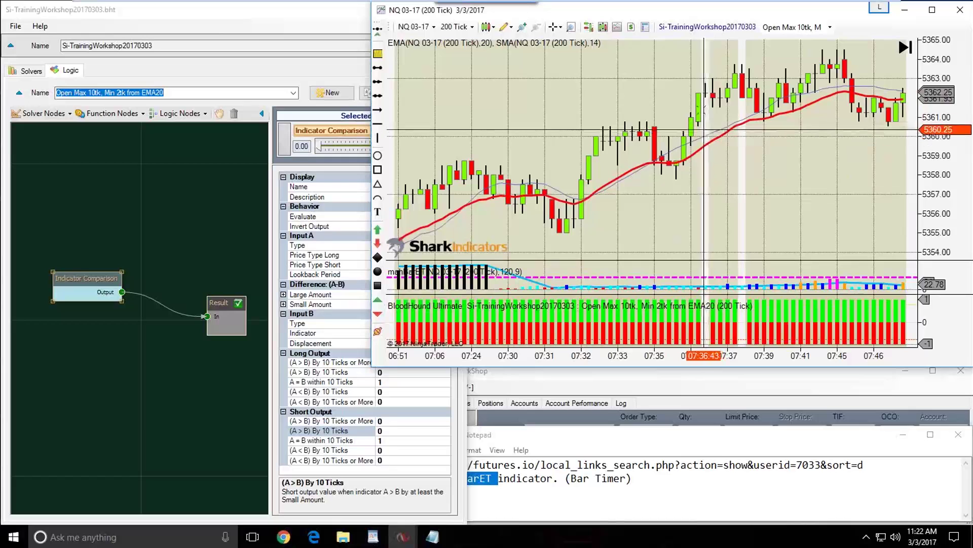
pyautogui.middleClick(714, 117)
pyautogui.middleClick(715, 126)
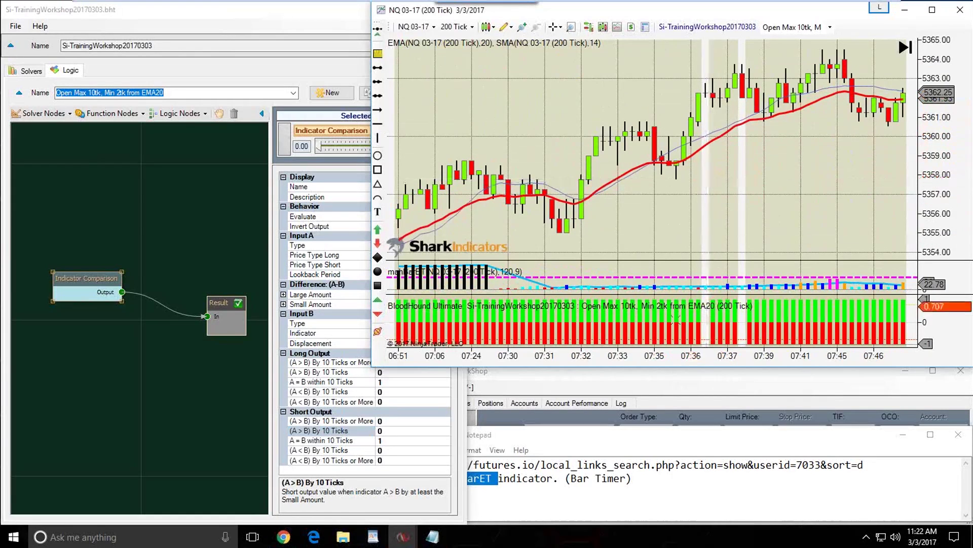
pyautogui.scroll(10, 721, 222)
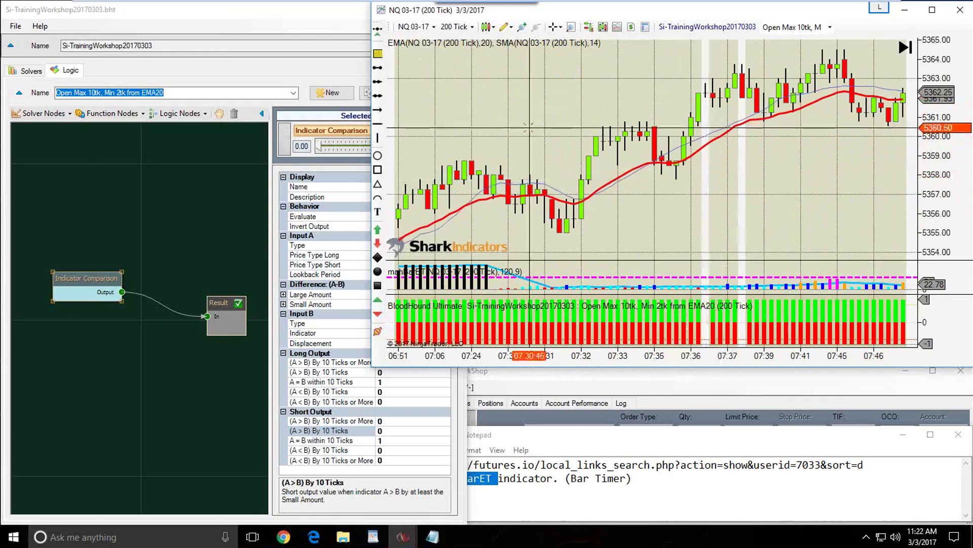
pyautogui.scroll(10, 737, 131)
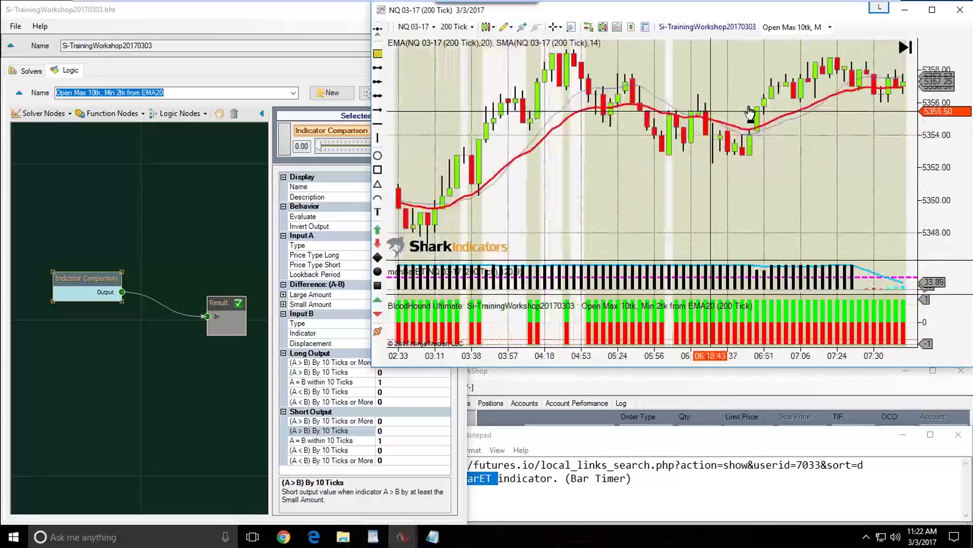
pyautogui.scroll(-15, 812, 116)
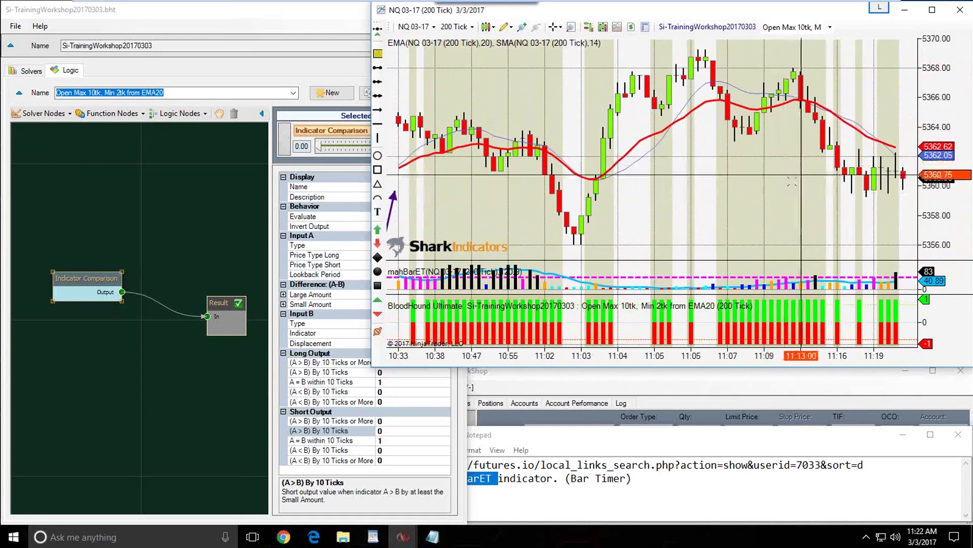
# Move the purple arrow drawing up to point at the unsignalled bars above the EMA20 near 10:35
pyautogui.moveTo(711, 208); pyautogui.dragTo(824, 213)
pyautogui.scroll(3, 597, 211)
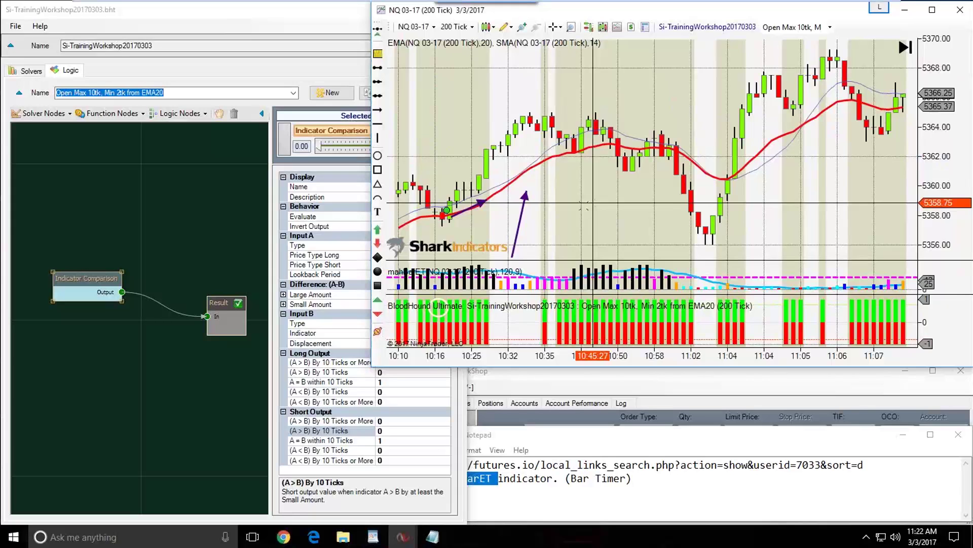
pyautogui.moveTo(520, 212); pyautogui.dragTo(523, 158)
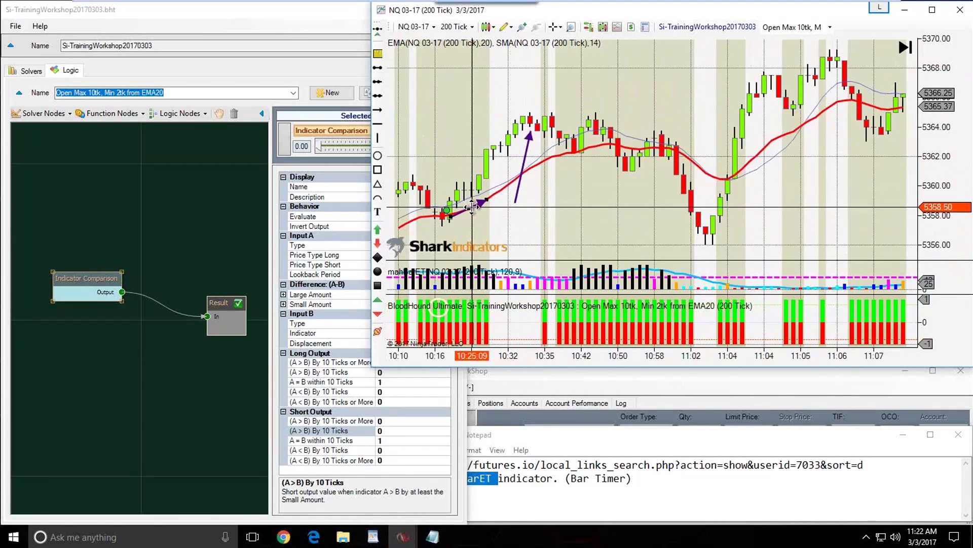
# Rename the Indicator Comparison node as "Open 10tk to EMA20 Comp"
pyautogui.click(82, 286)
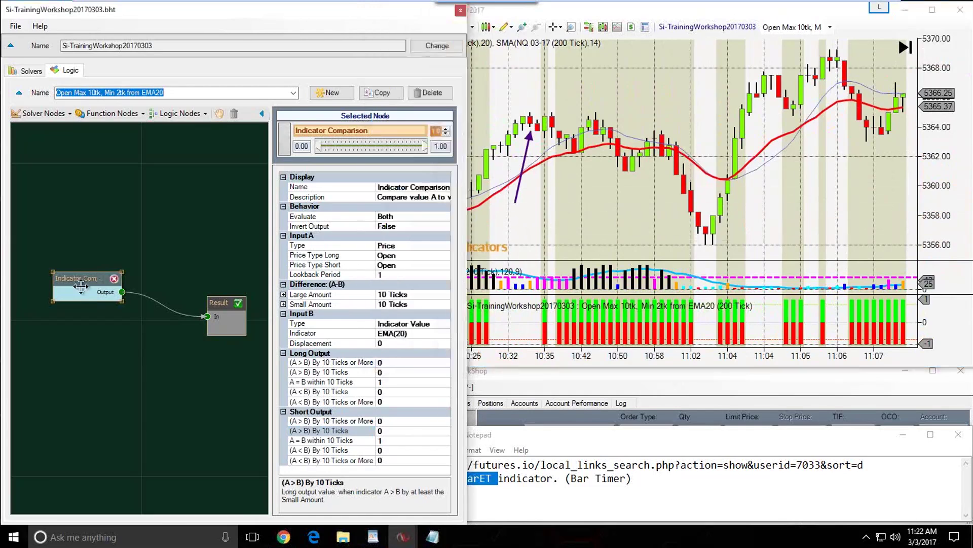
pyautogui.click(408, 188)
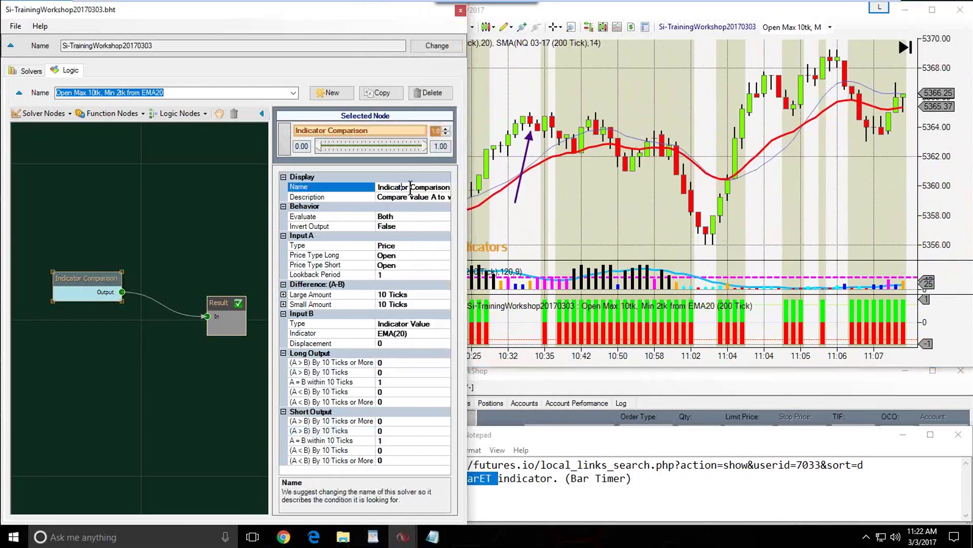
pyautogui.moveTo(408, 186); pyautogui.dragTo(379, 187)
pyautogui.write('Open w')
pyautogui.write('ithin 10tk')
pyautogui.press('BackSpace')
pyautogui.press('BackSpace')
pyautogui.press('BackSpace')
pyautogui.press('BackSpace')
pyautogui.press('BackSpace')
pyautogui.press('BackSpace')
pyautogui.press('Delete')
pyautogui.press('Delete')
pyautogui.press('Delete')
pyautogui.press('Delete')
pyautogui.press('Delete')
pyautogui.press('Delete')
pyautogui.press('Delete')
pyautogui.write('to EMA20')
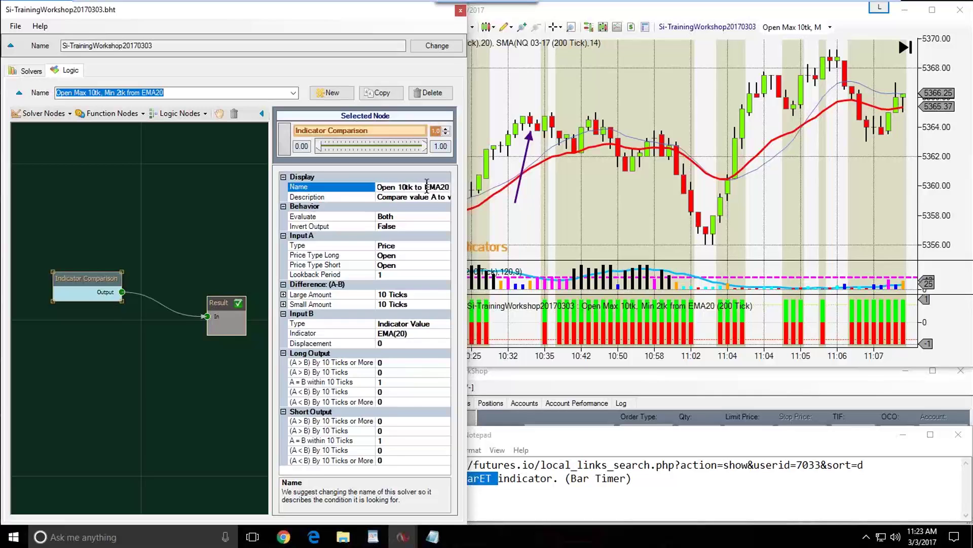
pyautogui.click(81, 284)
# Adjust the renamed node's position and add a second Indicator Comparison solver node directly below it
pyautogui.moveTo(80, 284)
pyautogui.mouseDown()
pyautogui.moveTo(88, 285)
pyautogui.moveTo(74, 285)
pyautogui.mouseUp()
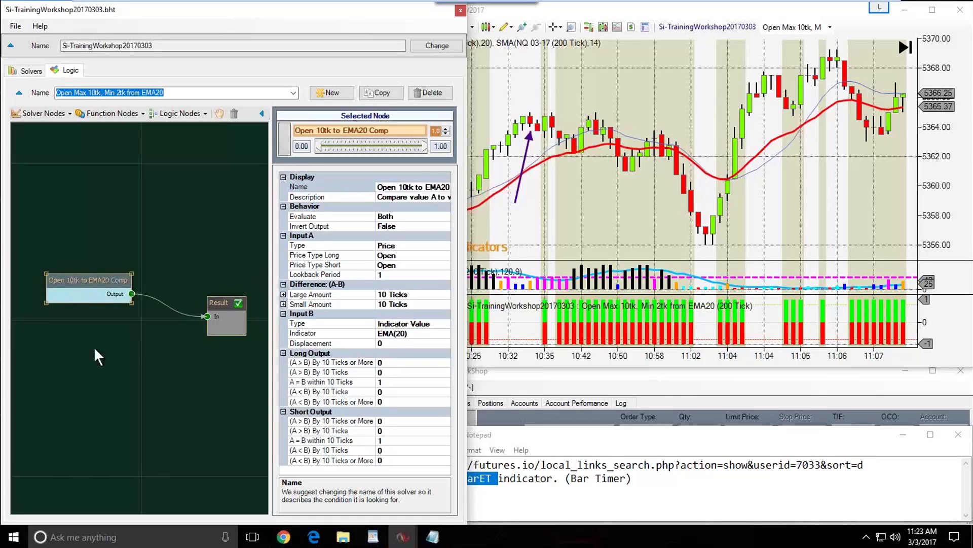
pyautogui.moveTo(80, 279); pyautogui.dragTo(85, 287)
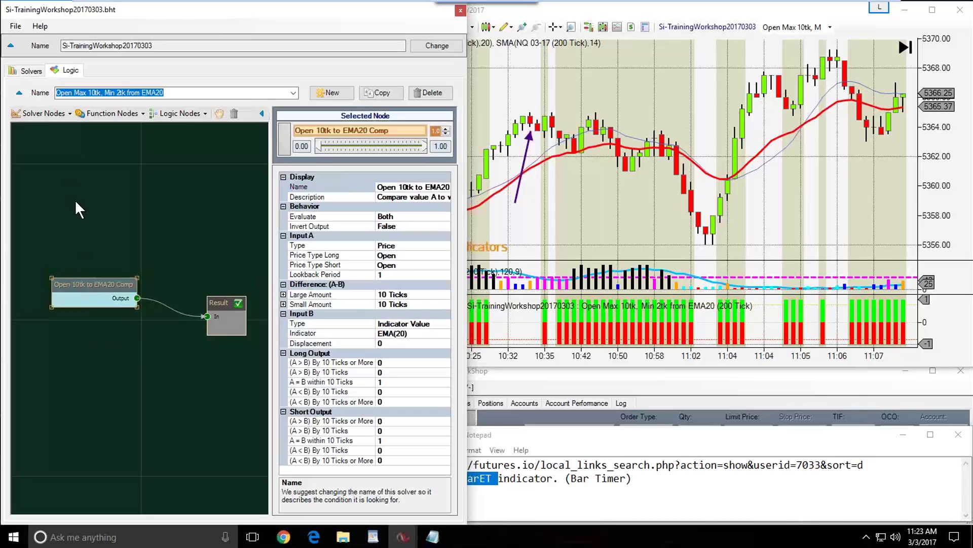
pyautogui.click(43, 113)
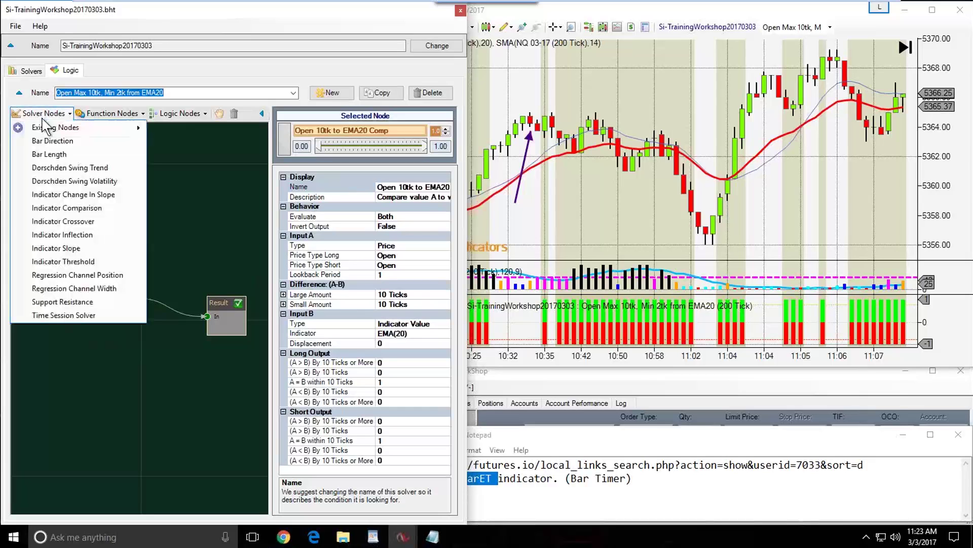
pyautogui.click(69, 207)
pyautogui.moveTo(167, 324); pyautogui.dragTo(80, 328)
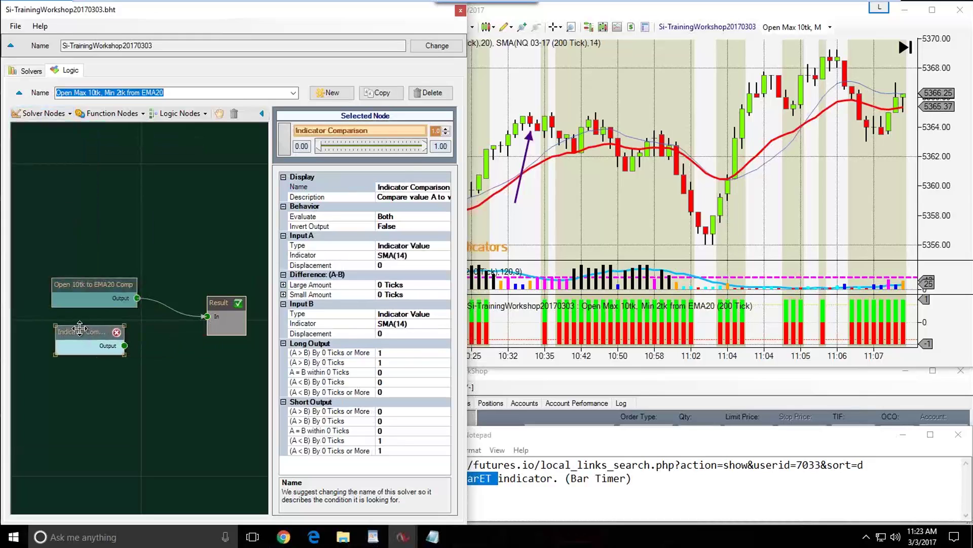
# Highlight "Min 2tk" in the logic's name and connect the new Indicator Comparison to Result in place of the 10-tick node
pyautogui.click(118, 93)
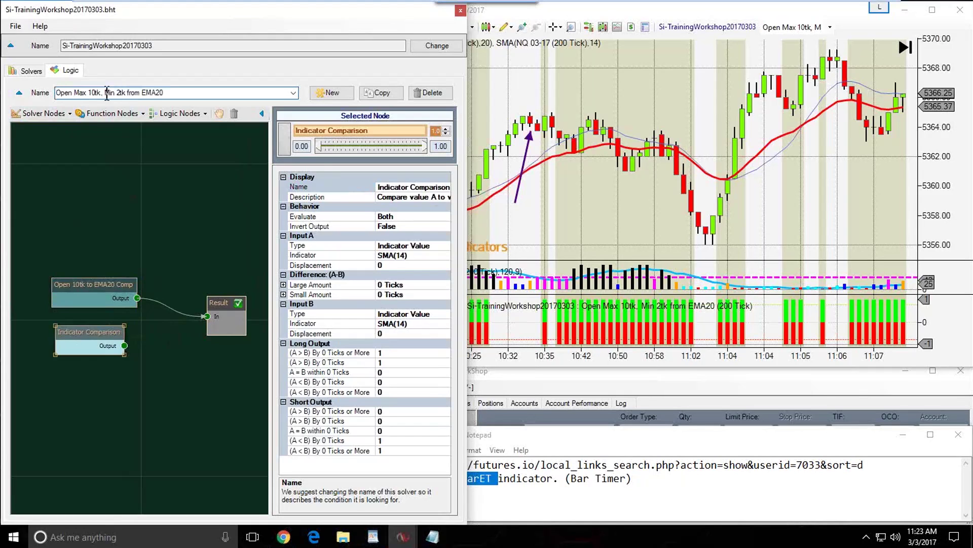
pyautogui.moveTo(105, 93); pyautogui.dragTo(122, 92)
pyautogui.moveTo(104, 332)
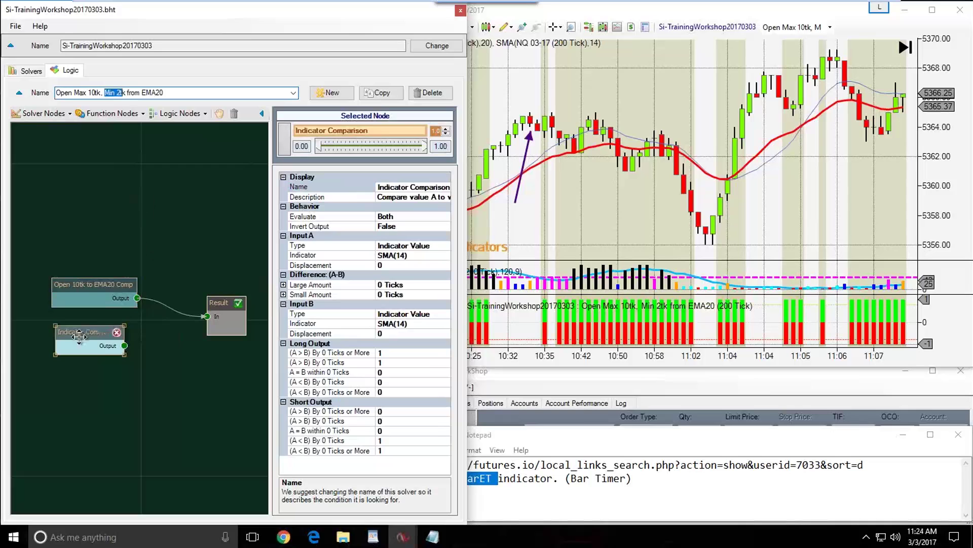
pyautogui.click(125, 345)
pyautogui.moveTo(126, 350); pyautogui.dragTo(128, 350)
# Set Input A of the new Indicator Comparison to Price, with Open as the long and short price types
pyautogui.click(417, 246)
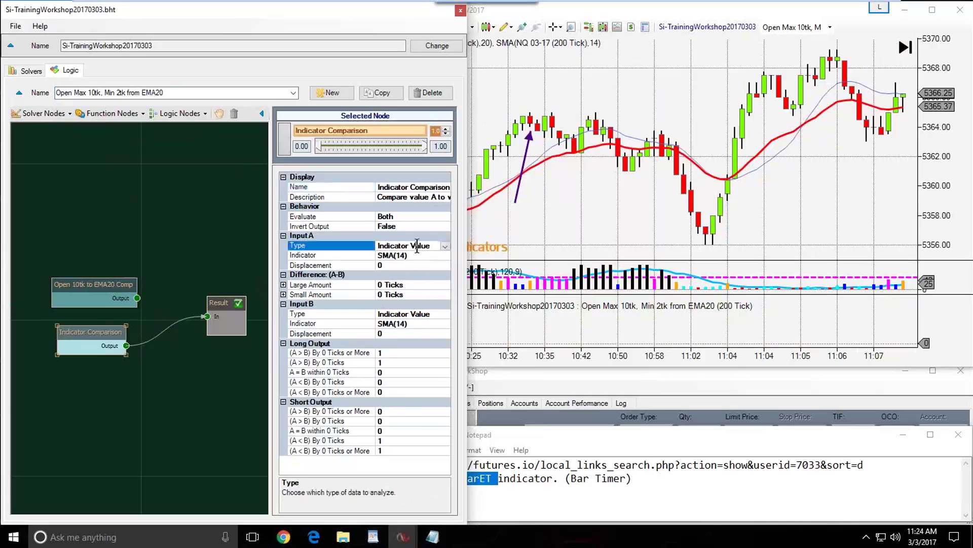
pyautogui.doubleClick(417, 246)
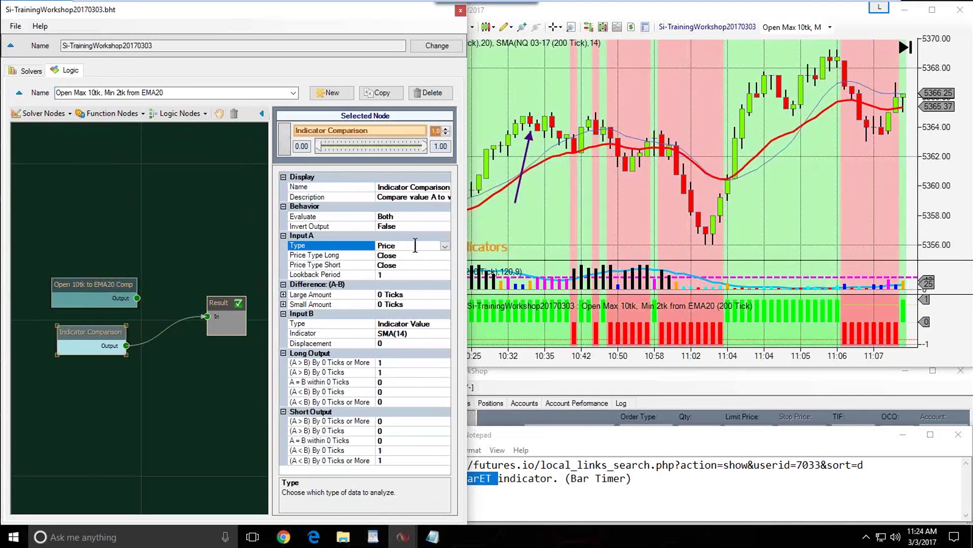
pyautogui.press('Down')
pyautogui.doubleClick(397, 255)
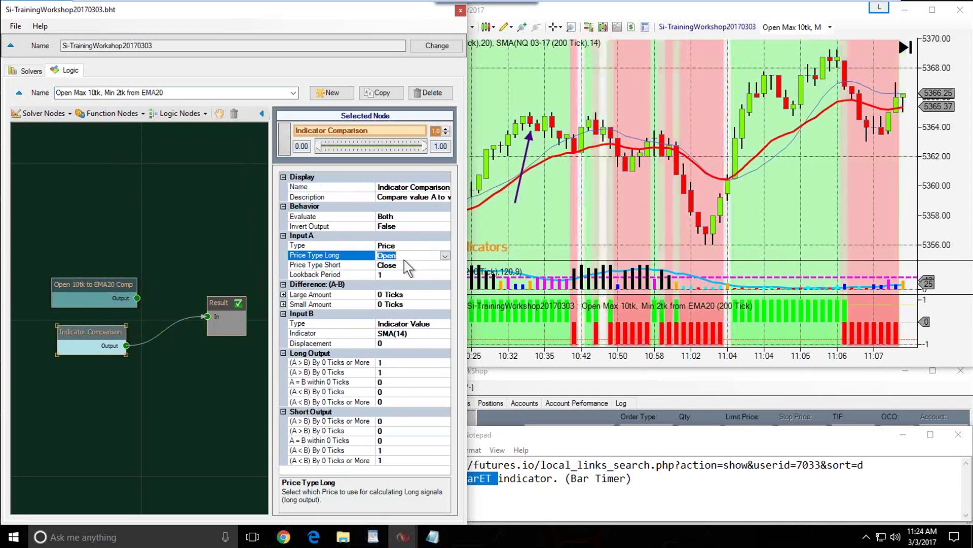
pyautogui.doubleClick(404, 264)
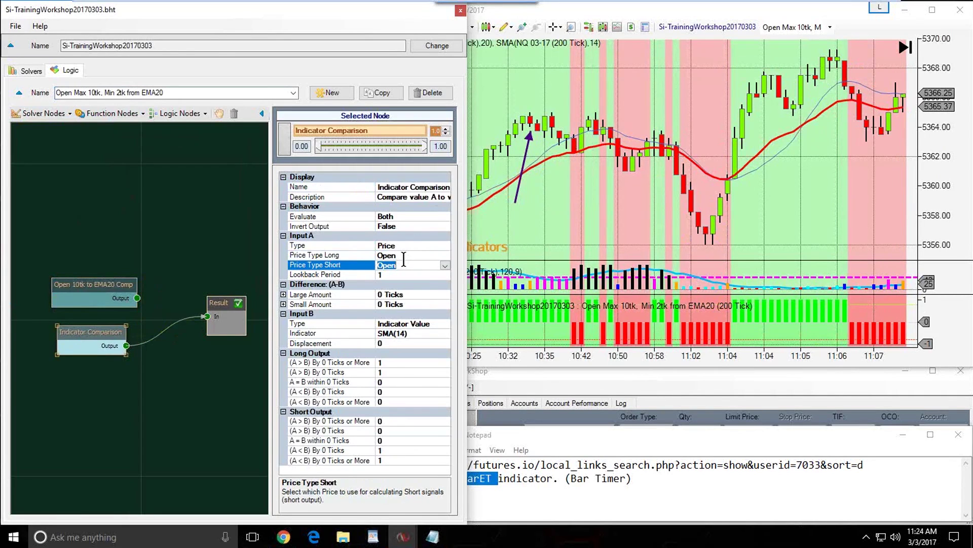
# Replace the new node's Input B indicator with an EMA of period 20
pyautogui.click(403, 334)
pyautogui.click(445, 333)
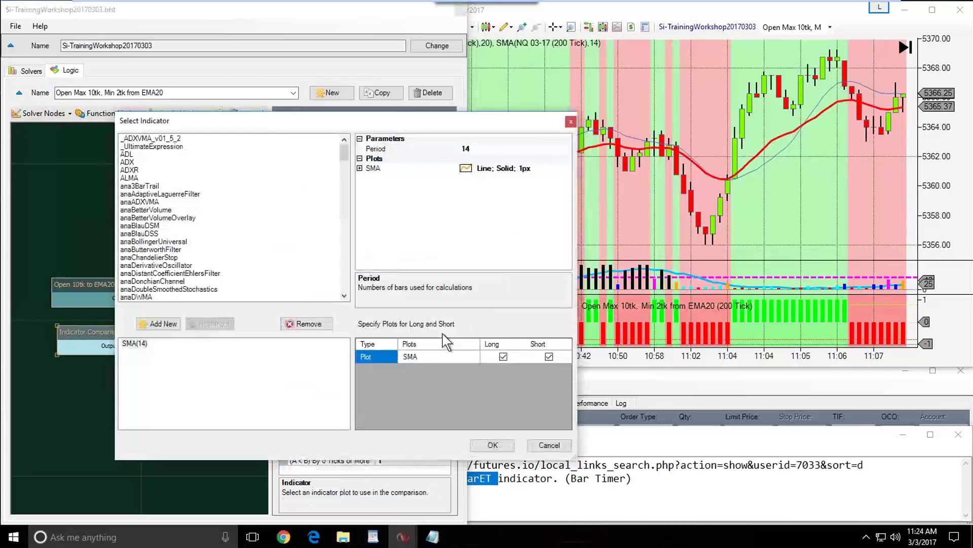
pyautogui.click(170, 297)
pyautogui.press('Down')
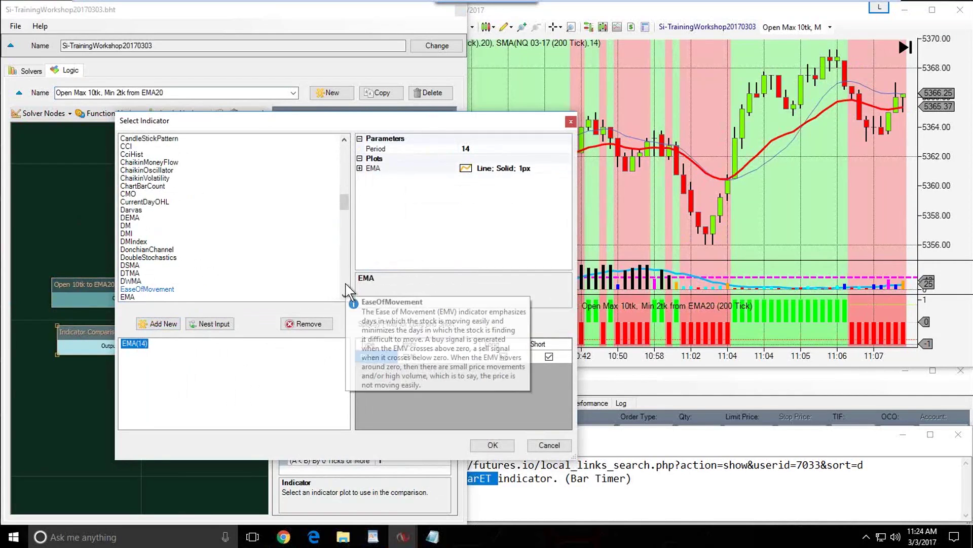
pyautogui.click(477, 149)
pyautogui.write('20')
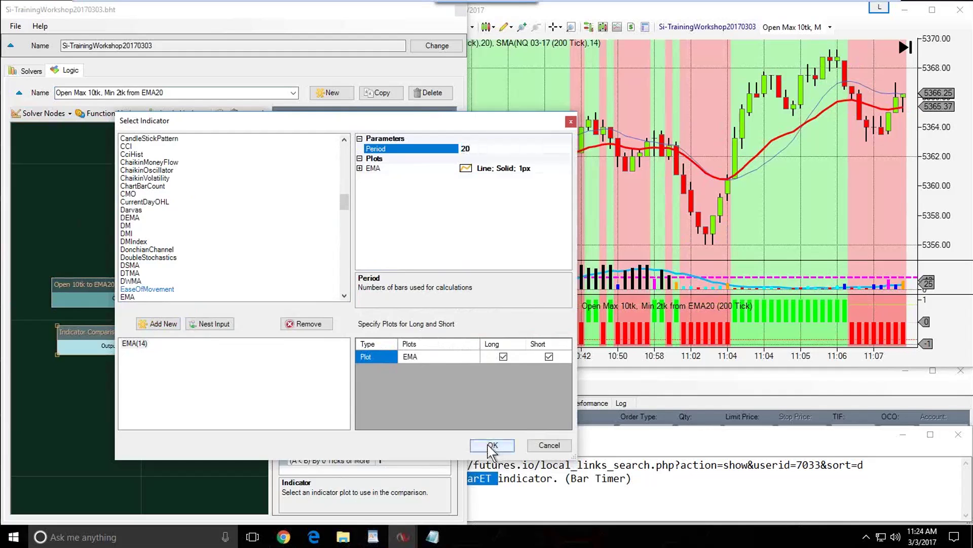
pyautogui.click(490, 446)
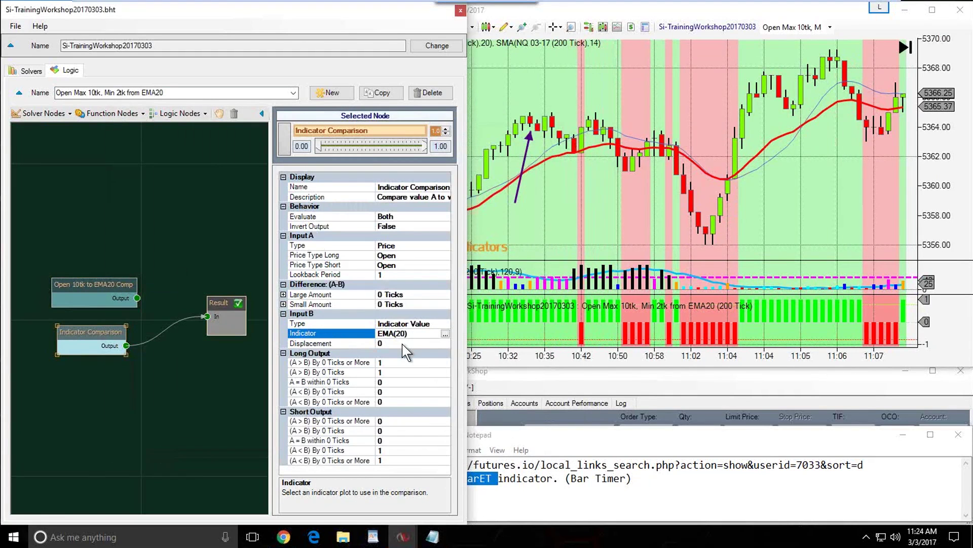
# Set the new node's Large Amount and Small Amount of the A-B difference to 2 ticks
pyautogui.click(384, 296)
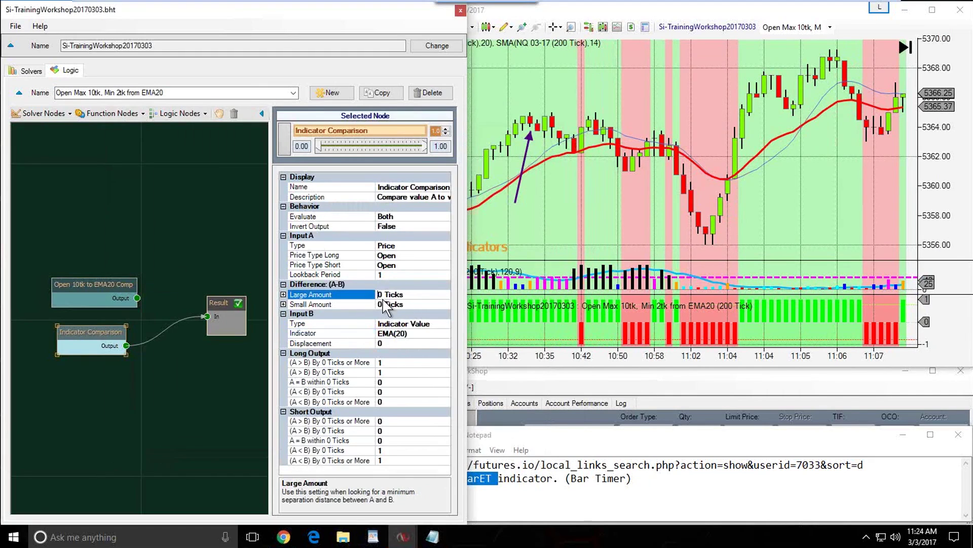
pyautogui.press('Delete')
pyautogui.write('2')
pyautogui.click(385, 305)
pyautogui.press('Delete')
pyautogui.write('2')
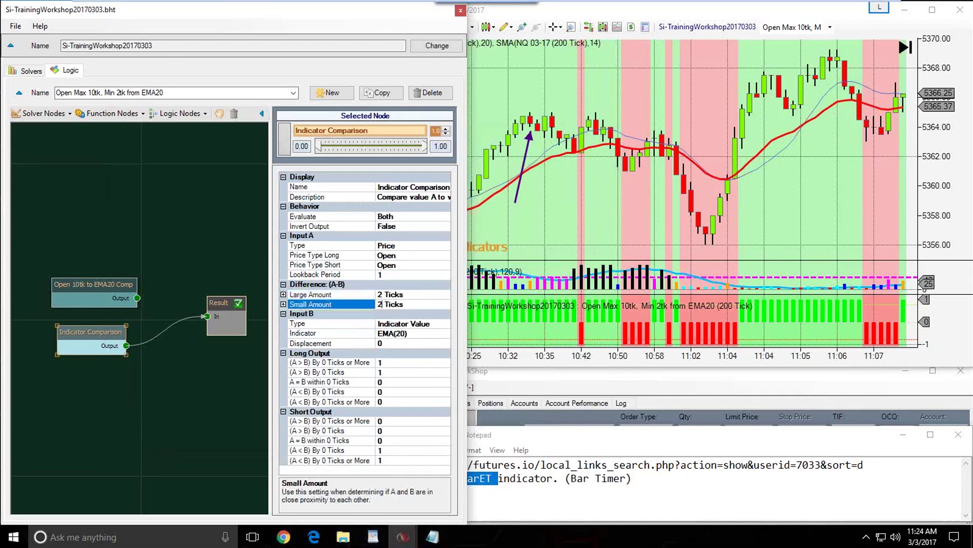
pyautogui.click(390, 363)
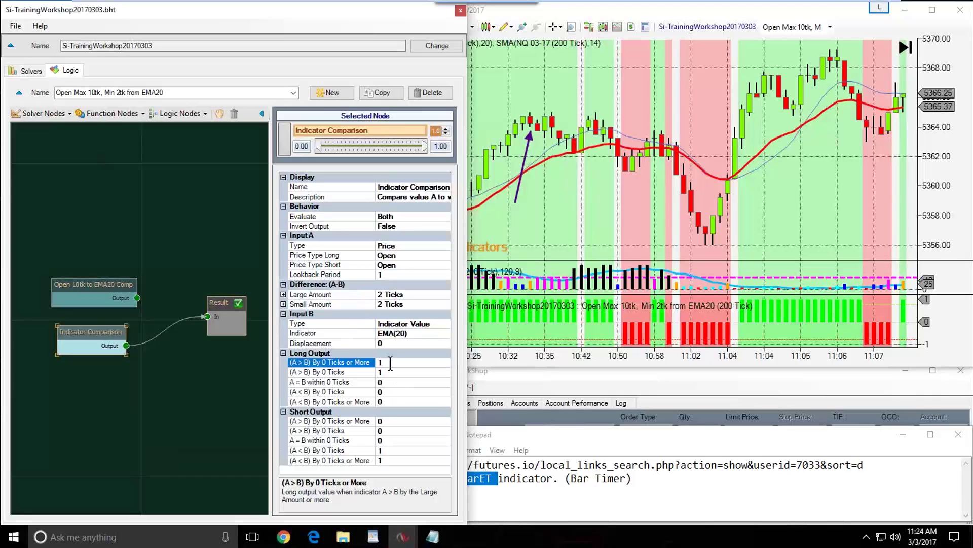
# Set both A < B values of the 2-tick Indicator Comparison's Long Output to 1
pyautogui.click(388, 391)
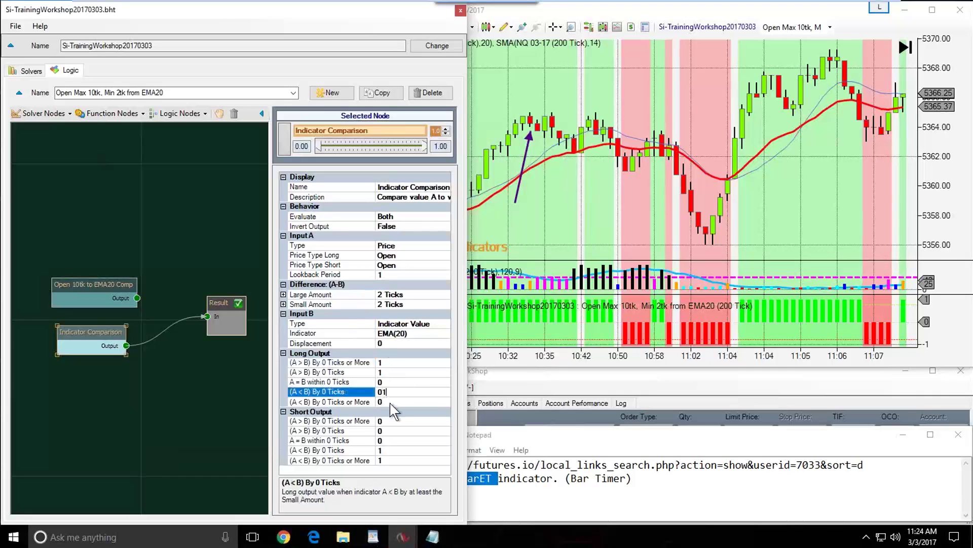
pyautogui.click(390, 402)
pyautogui.write('11')
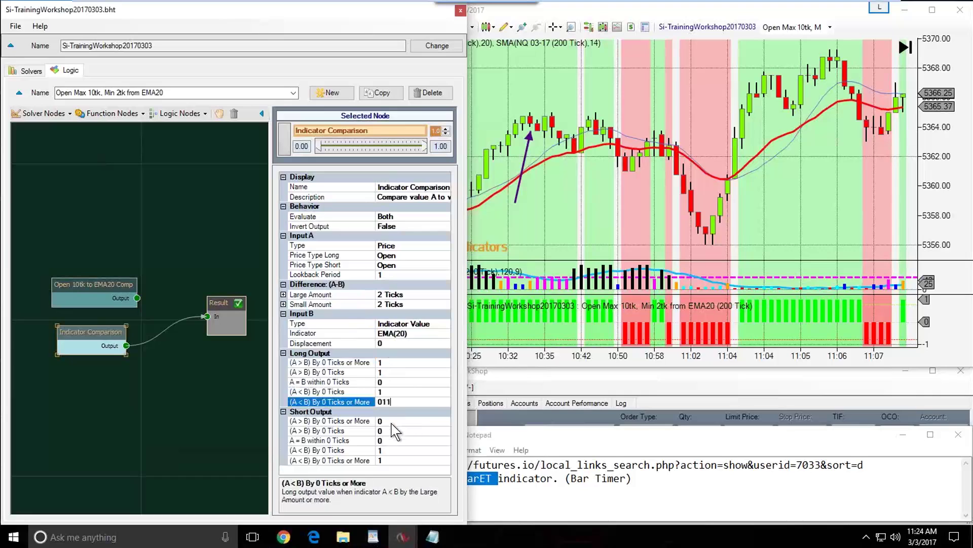
pyautogui.press('Down')
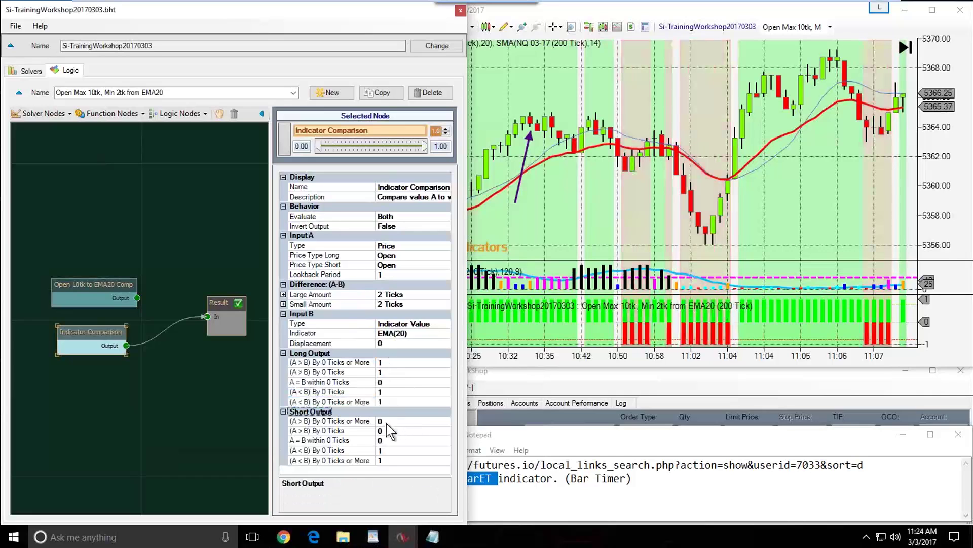
# Set both A > B values of the 2-tick Indicator Comparison's Short Output to 1
pyautogui.click(386, 421)
pyautogui.write('1')
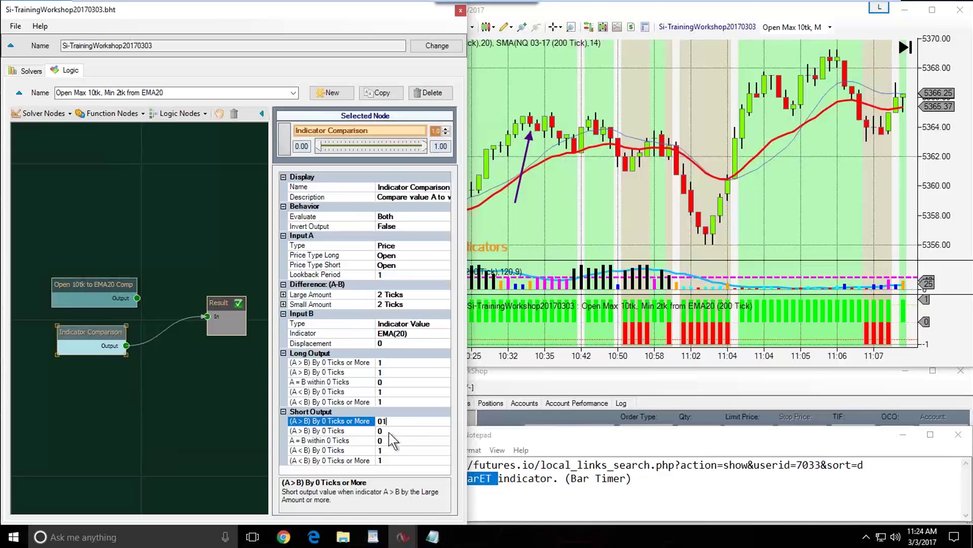
pyautogui.click(388, 430)
pyautogui.write('1')
pyautogui.press('Down')
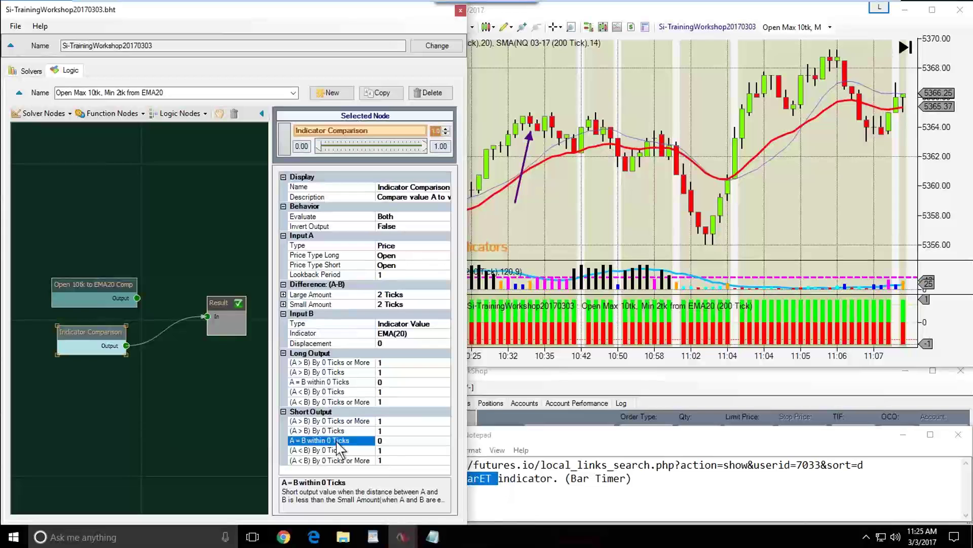
# Compare the tick differences and output values of the new Indicator Comparison with those of the 10-tick node and the logic's name
pyautogui.click(325, 304)
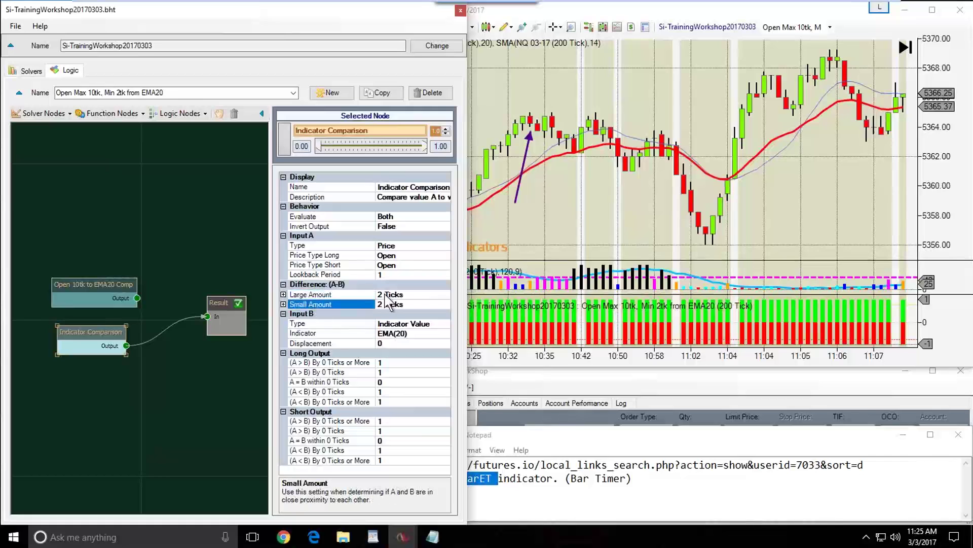
pyautogui.click(81, 284)
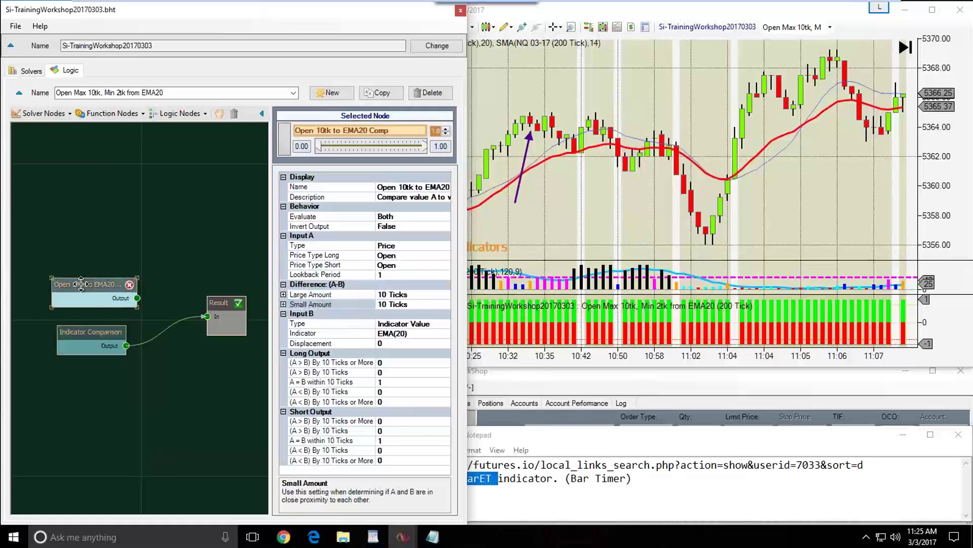
pyautogui.moveTo(82, 284); pyautogui.dragTo(84, 278)
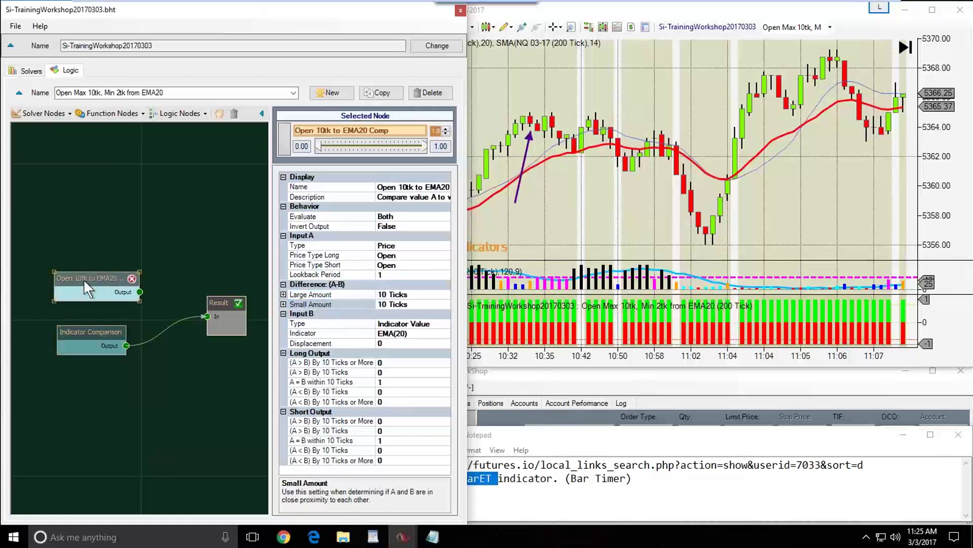
pyautogui.click(92, 332)
pyautogui.moveTo(92, 331); pyautogui.dragTo(94, 331)
pyautogui.click(298, 383)
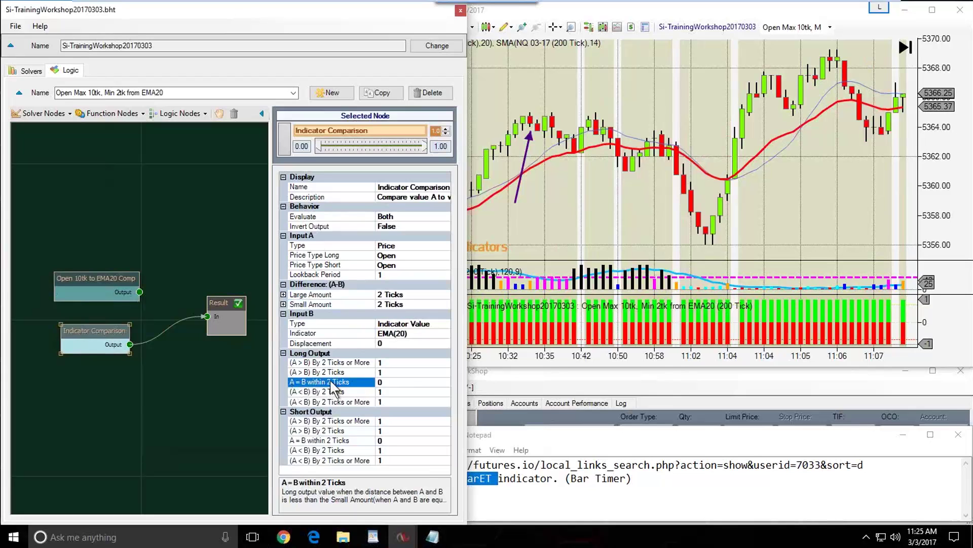
pyautogui.click(385, 372)
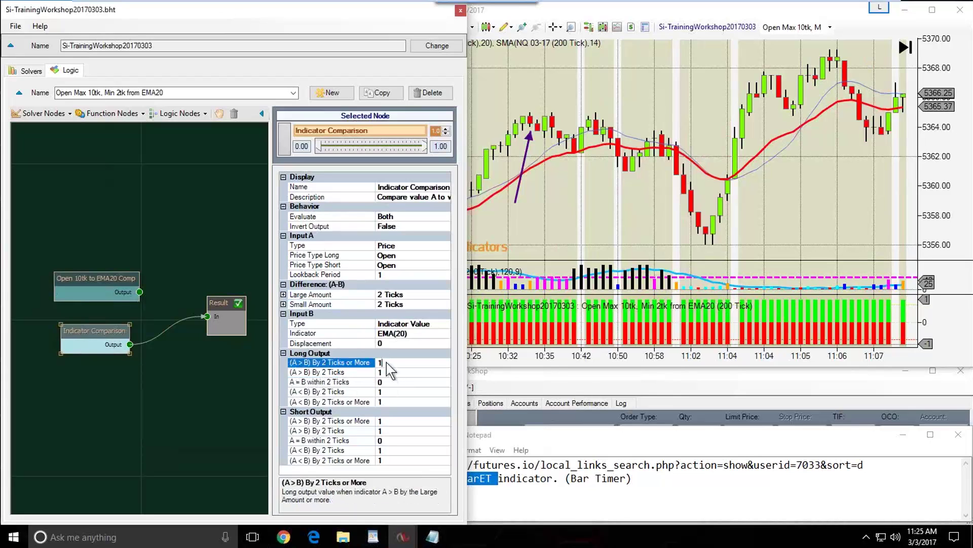
pyautogui.click(384, 391)
pyautogui.click(384, 402)
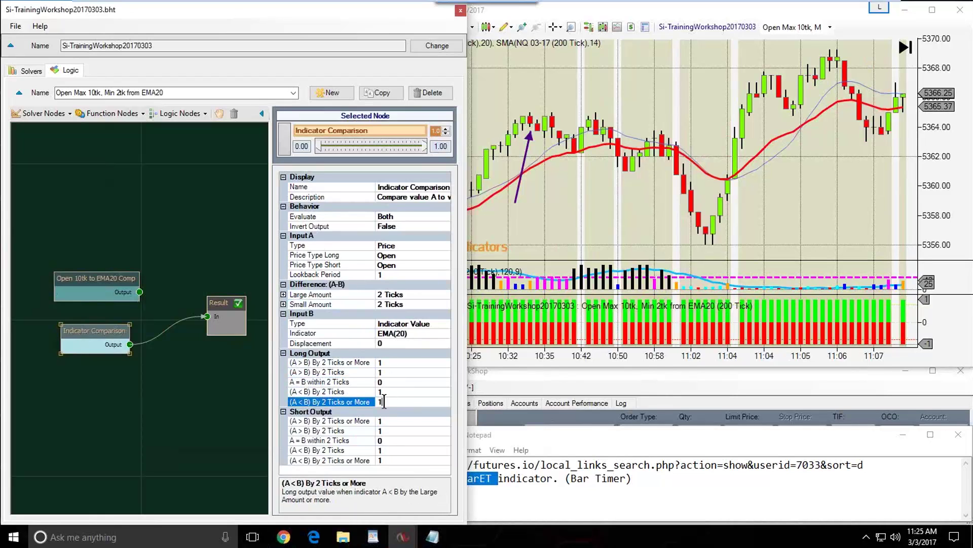
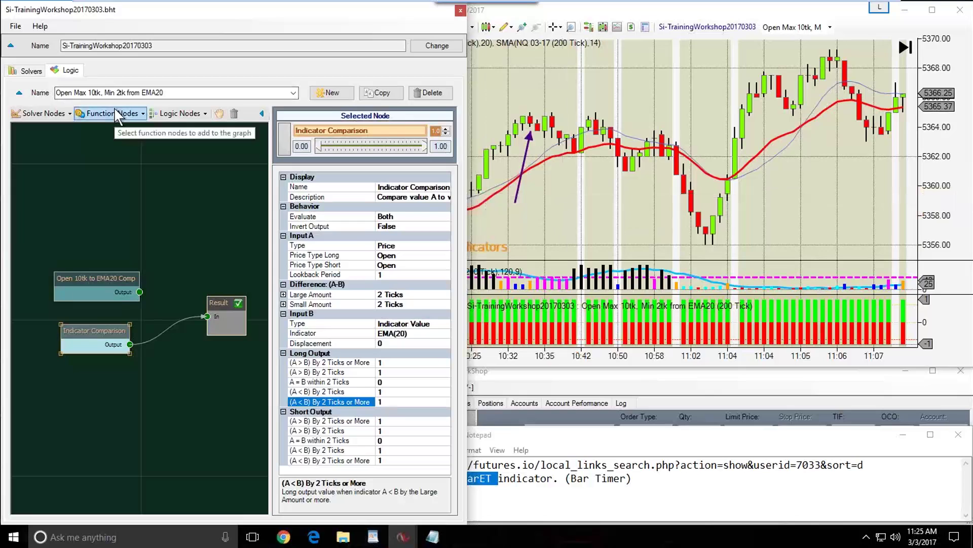
pyautogui.click(164, 92)
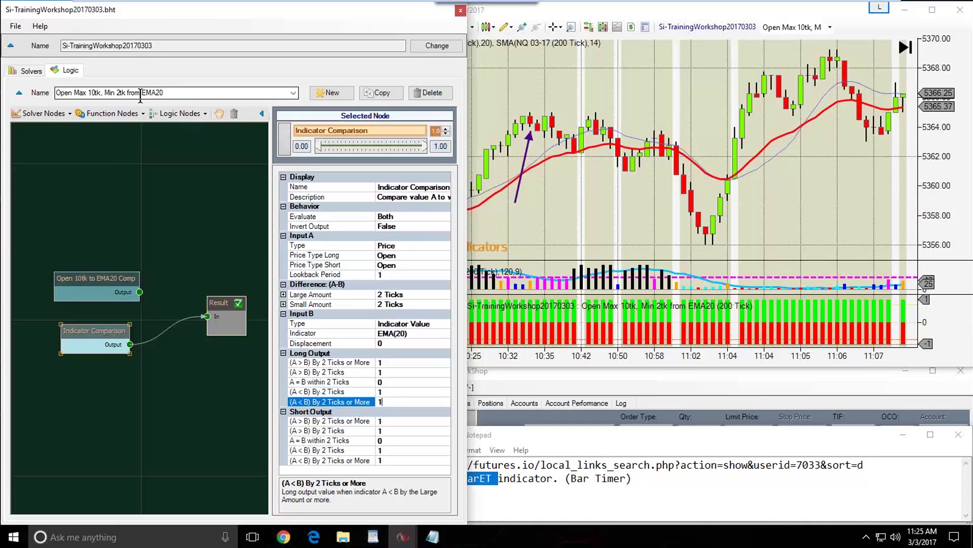
pyautogui.click(136, 206)
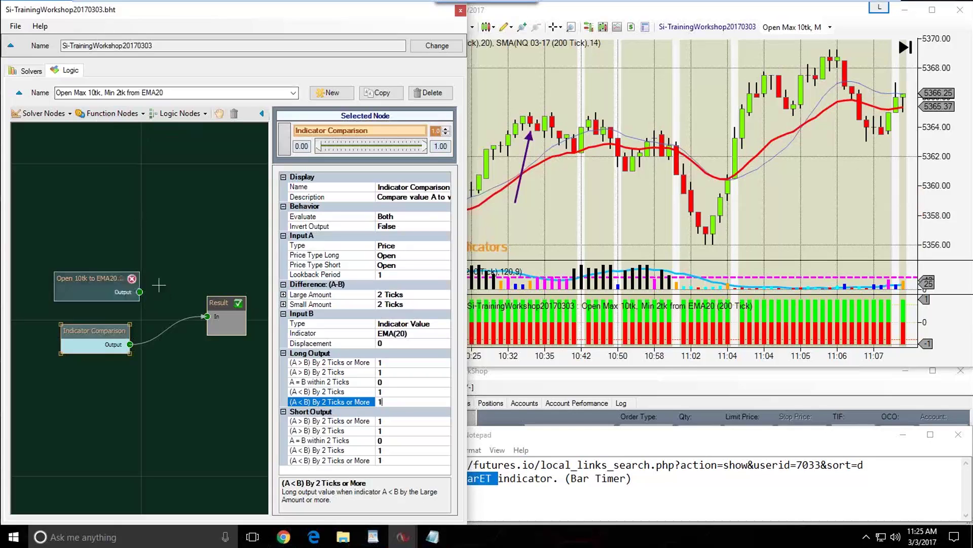
# Rearrange the two comparison nodes one above the other, farther from the Result node
pyautogui.click(84, 279)
pyautogui.moveTo(83, 280); pyautogui.dragTo(62, 279)
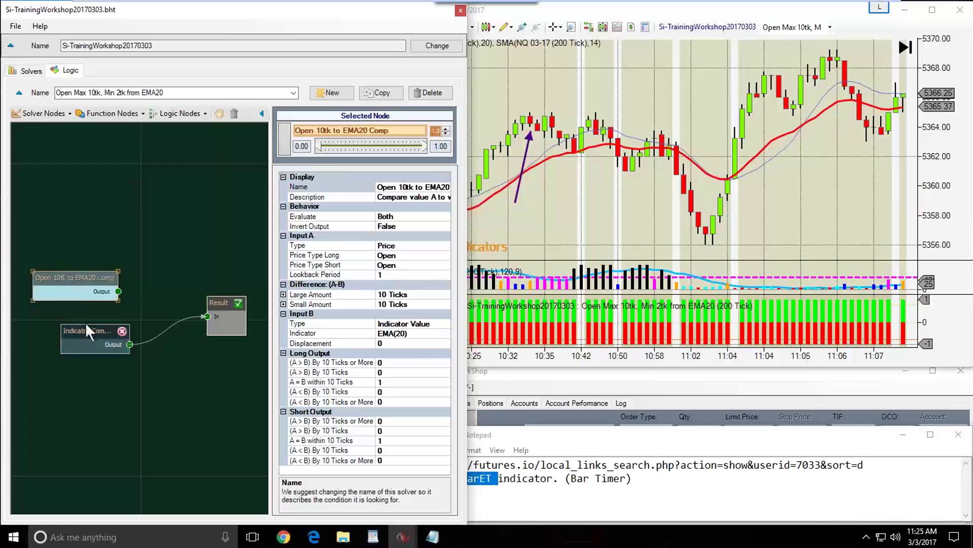
pyautogui.moveTo(87, 331); pyautogui.dragTo(79, 309)
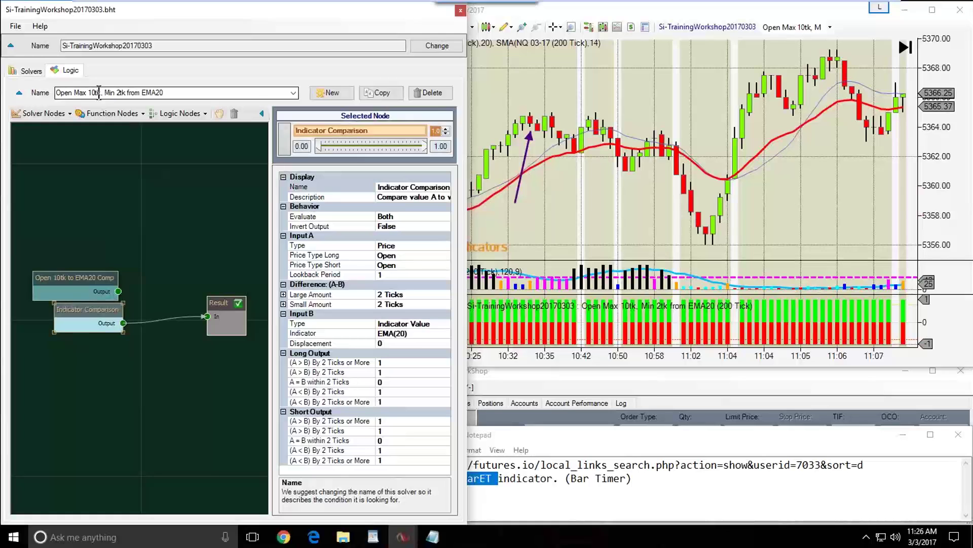
pyautogui.click(115, 93)
pyautogui.click(172, 263)
pyautogui.moveTo(81, 309); pyautogui.dragTo(74, 317)
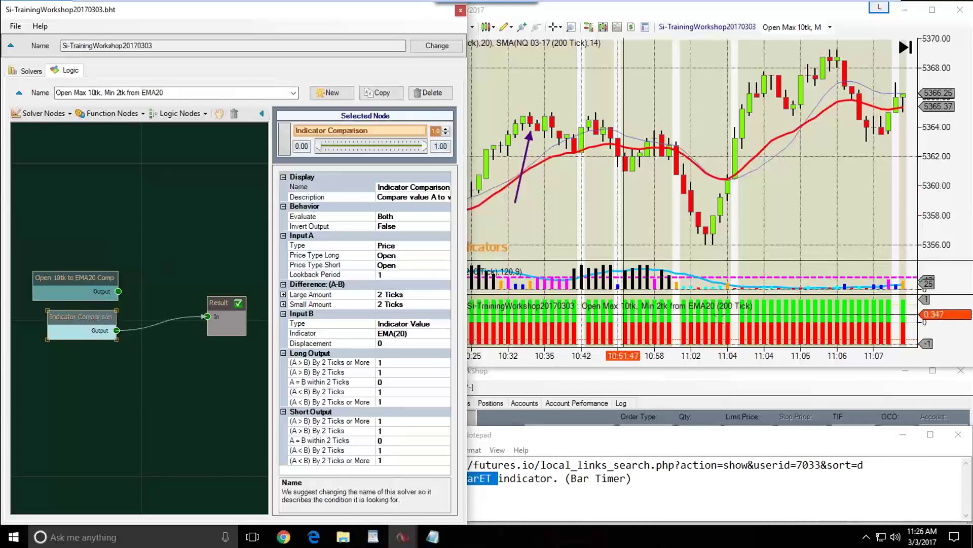
# Rename the new Indicator Comparison node as "Open 2tk from EMA20 Comp"
pyautogui.click(409, 188)
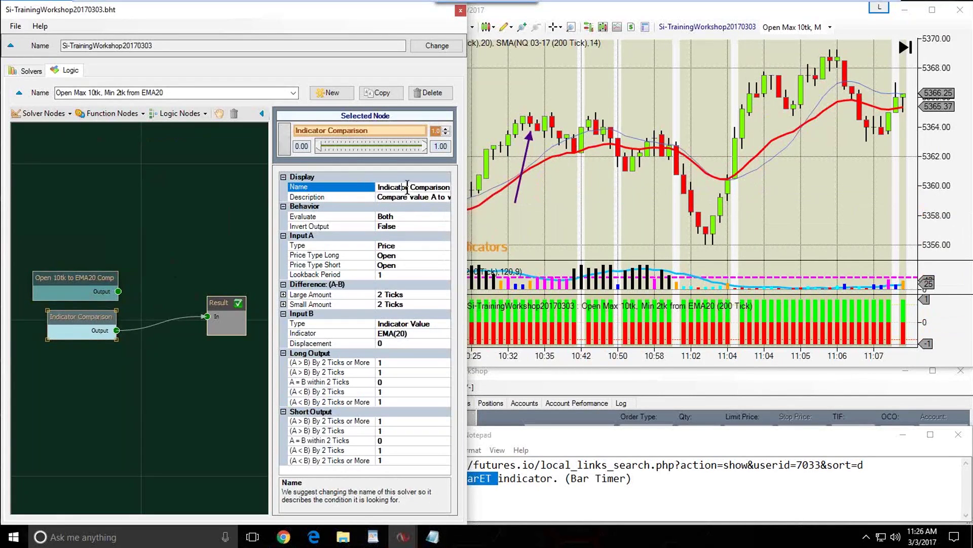
pyautogui.doubleClick(407, 187)
pyautogui.write('Open 2tk from EMA20')
pyautogui.press('Right')
pyautogui.press('Right')
pyautogui.press('Right')
pyautogui.press('Right')
pyautogui.press('Right')
pyautogui.press('Right')
pyautogui.press('Right')
pyautogui.press('Left')
pyautogui.press('Left')
pyautogui.press('Left')
pyautogui.press('Left')
pyautogui.press('Left')
pyautogui.press('Left')
pyautogui.press('Left')
pyautogui.press('Left')
pyautogui.press('Left')
pyautogui.press('Left')
pyautogui.press('Left')
pyautogui.press('Left')
pyautogui.press('Left')
pyautogui.press('Left')
pyautogui.press('Left')
pyautogui.press('Left')
pyautogui.press('Left')
pyautogui.press('Left')
pyautogui.press('Left')
pyautogui.press('Left')
pyautogui.click(169, 413)
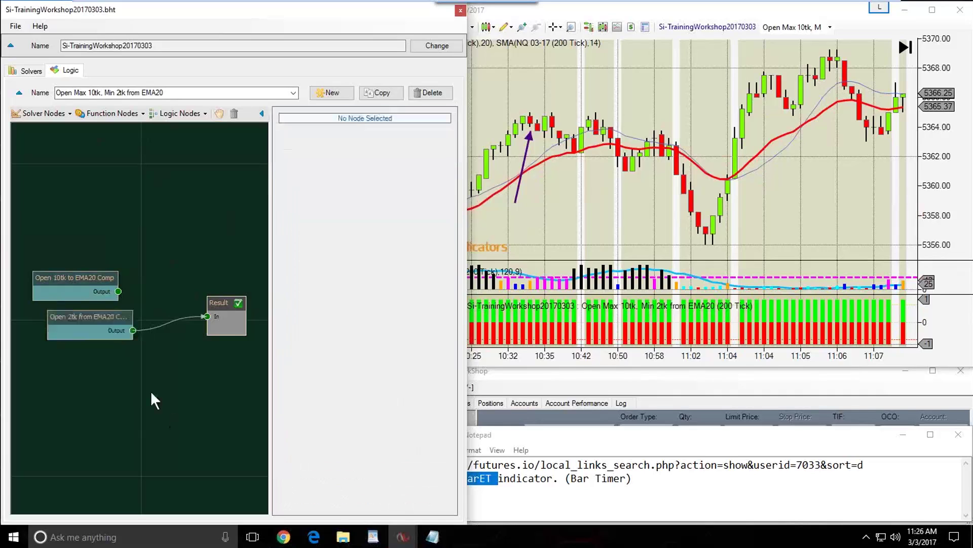
# Add an And node to the graph and place it between the two comparison nodes and Result
pyautogui.moveTo(95, 321); pyautogui.dragTo(77, 326)
pyautogui.click(164, 114)
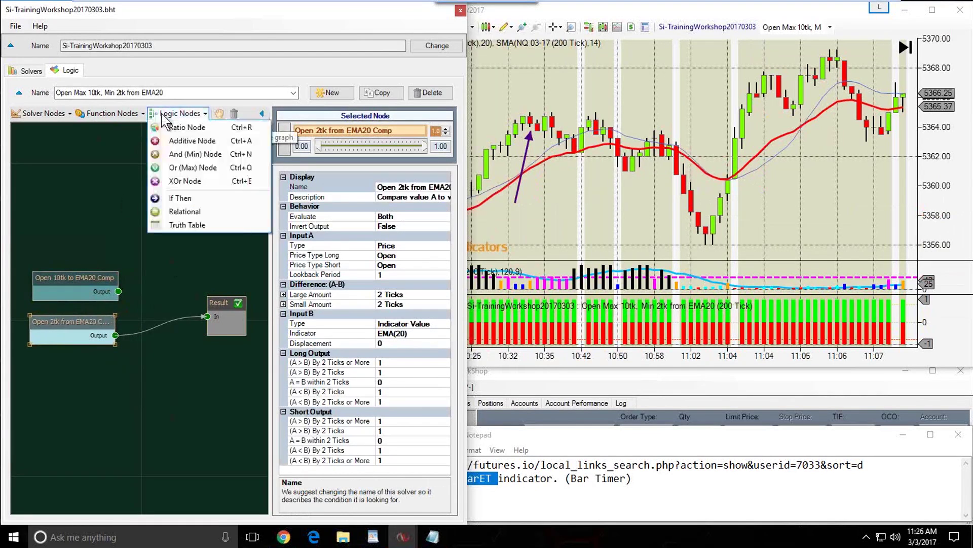
pyautogui.click(183, 154)
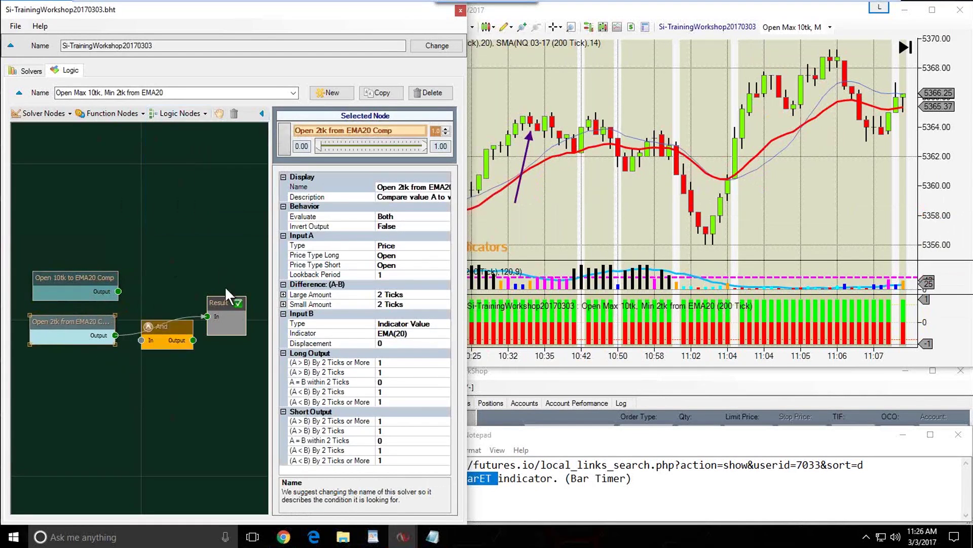
pyautogui.moveTo(158, 327); pyautogui.dragTo(122, 293)
# Connect the 10-tick and 2-tick comparison nodes to the And node and route its output into Result
pyautogui.moveTo(115, 335); pyautogui.dragTo(157, 299)
pyautogui.click(76, 277)
pyautogui.click(69, 320)
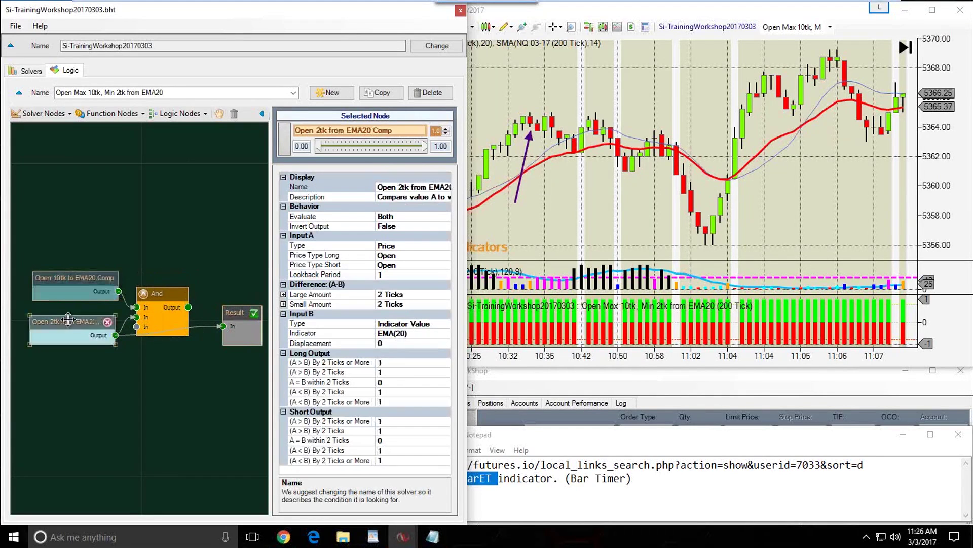
pyautogui.moveTo(223, 326); pyautogui.dragTo(166, 295)
pyautogui.click(162, 297)
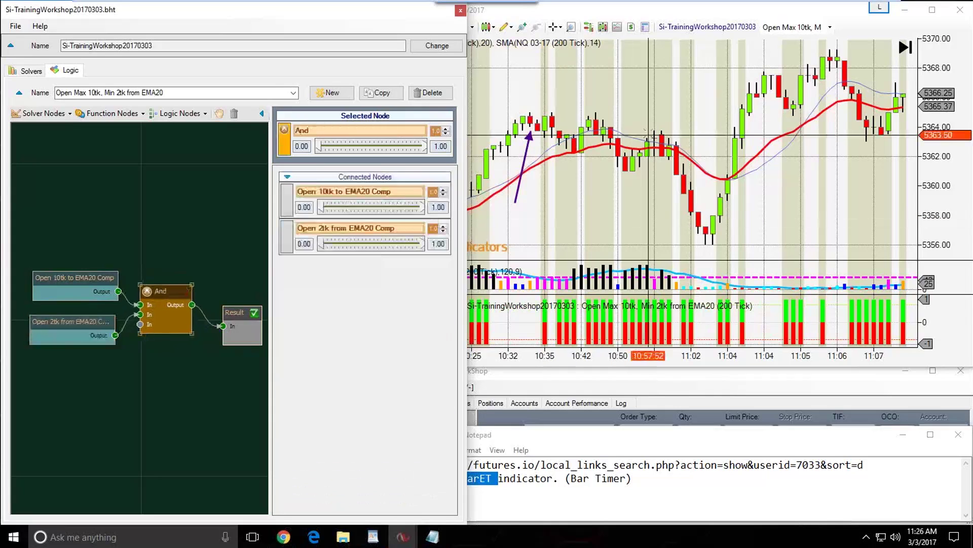
# Examine the combined logic's signals against the EMA20 on earlier, enlarged bars of the NQ chart
pyautogui.click(710, 104)
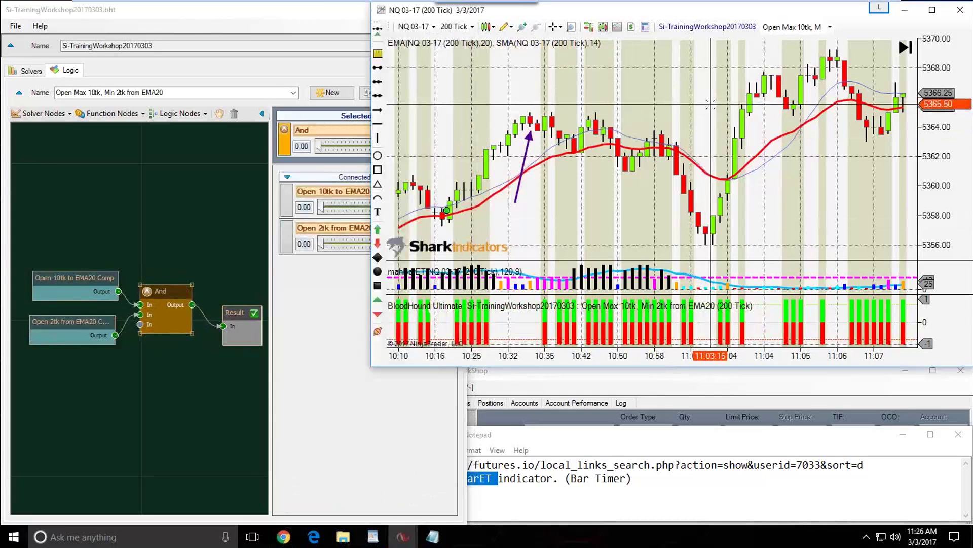
pyautogui.moveTo(715, 105); pyautogui.dragTo(741, 110)
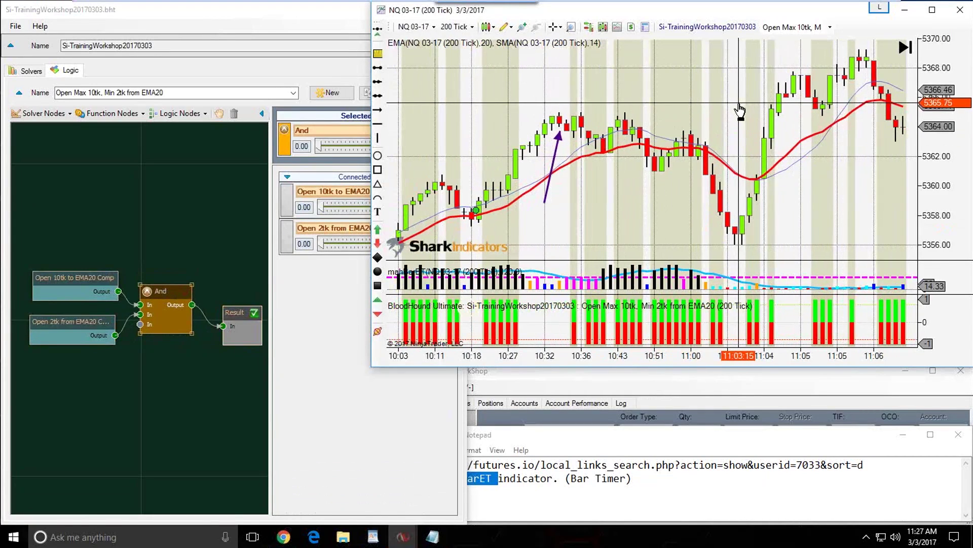
pyautogui.moveTo(740, 110); pyautogui.dragTo(822, 107)
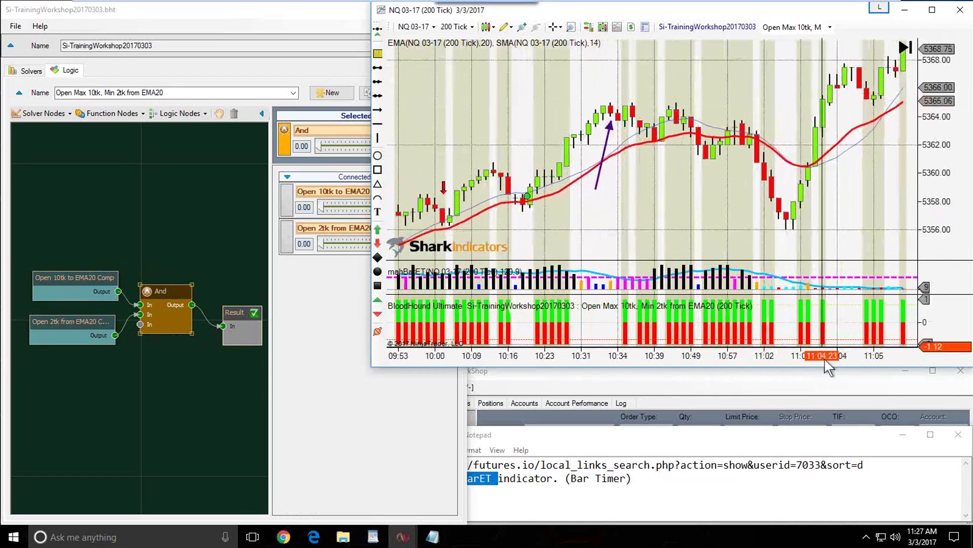
pyautogui.press('Up')
pyautogui.press('Up')
pyautogui.press('Up')
pyautogui.press('Up')
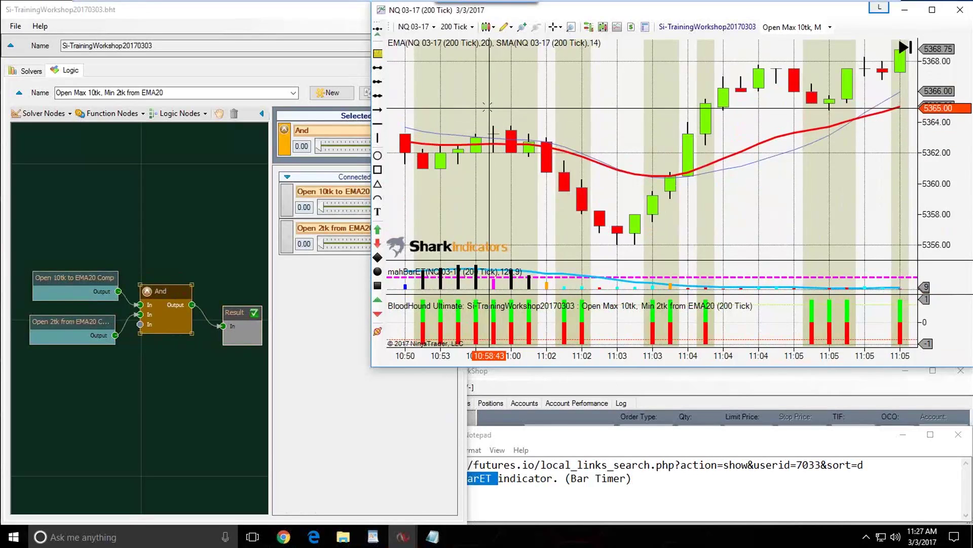
pyautogui.moveTo(489, 120); pyautogui.dragTo(508, 114)
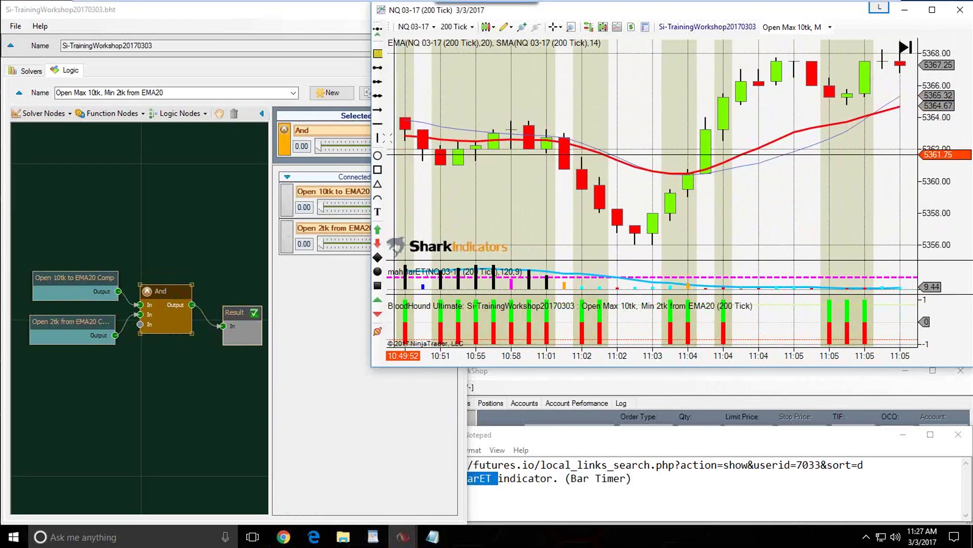
# Draw an arrow pointing to the open of the second green bar after the chart's low near 11:03
pyautogui.click(737, 238)
pyautogui.click(675, 216)
pyautogui.click(693, 222)
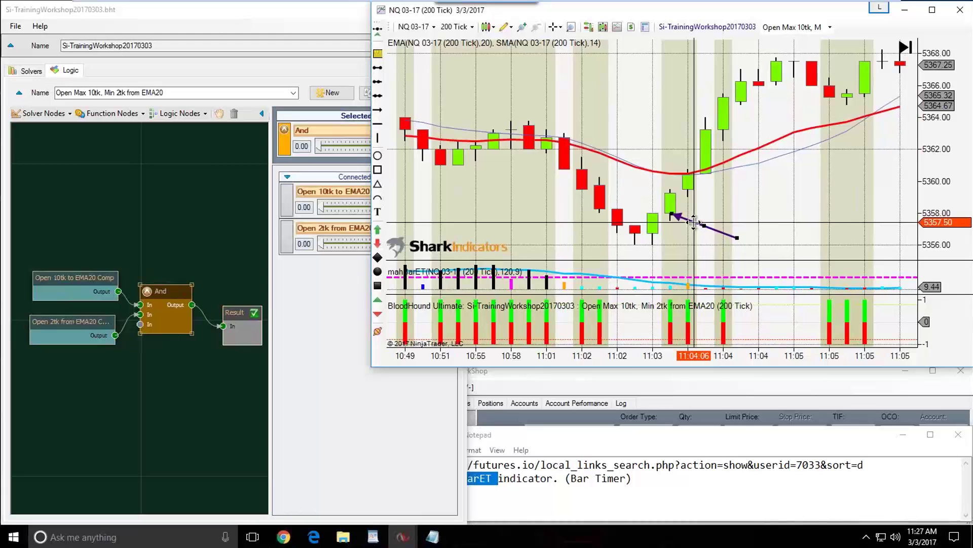
# Move the arrow in turn to the opens of the rising green bars around 11:04 to compare their distance from the EMA20
pyautogui.moveTo(693, 221); pyautogui.dragTo(729, 183)
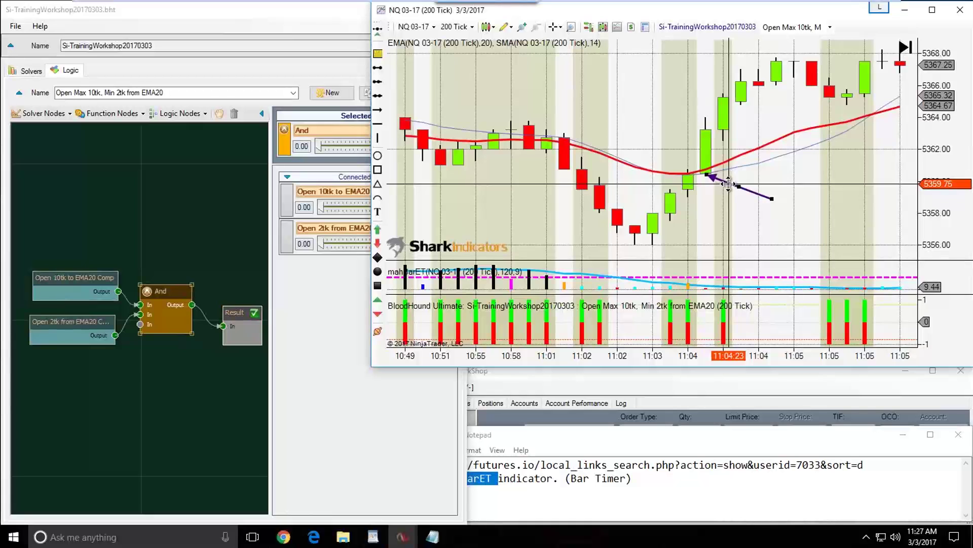
pyautogui.moveTo(729, 184); pyautogui.dragTo(729, 179)
pyautogui.moveTo(727, 181); pyautogui.dragTo(727, 184)
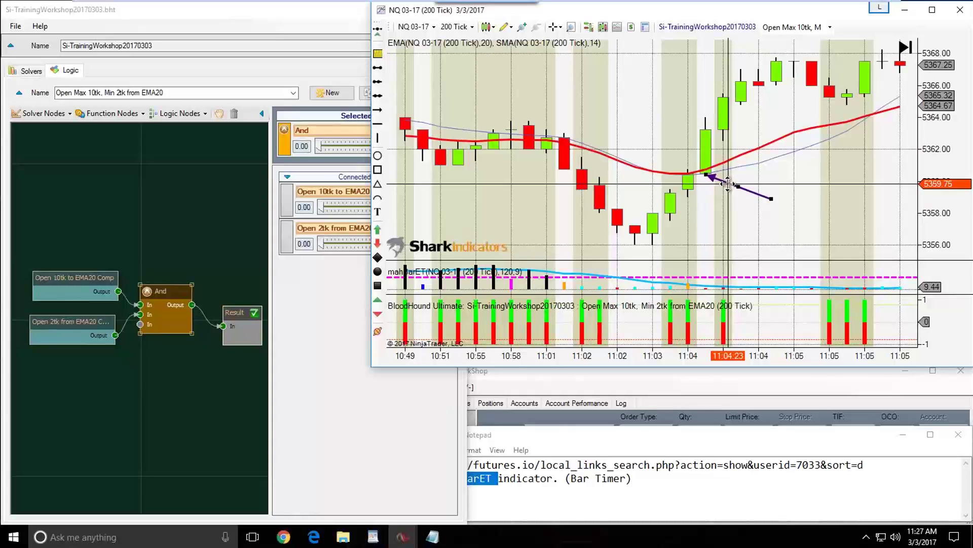
pyautogui.moveTo(727, 183); pyautogui.dragTo(747, 141)
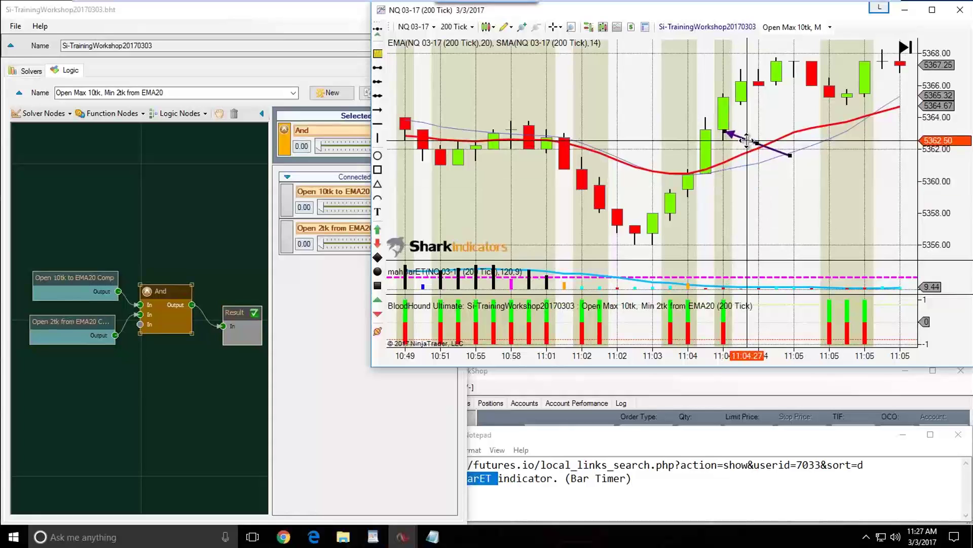
pyautogui.moveTo(747, 140); pyautogui.dragTo(763, 112)
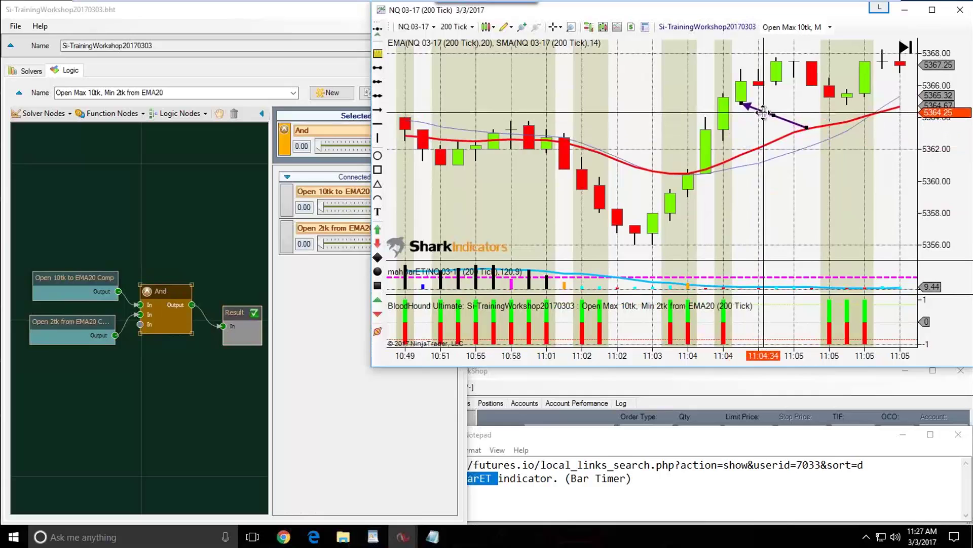
# Move the arrow to the open of the green bar touching the EMA20 at about 10:42
pyautogui.moveTo(763, 113)
pyautogui.mouseDown()
pyautogui.moveTo(767, 140)
pyautogui.moveTo(766, 94)
pyautogui.moveTo(764, 159)
pyautogui.moveTo(831, 94)
pyautogui.moveTo(800, 105)
pyautogui.moveTo(824, 94)
pyautogui.moveTo(848, 95)
pyautogui.moveTo(849, 133)
pyautogui.moveTo(852, 97)
pyautogui.moveTo(868, 122)
pyautogui.moveTo(889, 110)
pyautogui.moveTo(831, 109)
pyautogui.moveTo(811, 129)
pyautogui.moveTo(502, 177)
pyautogui.moveTo(434, 154)
pyautogui.mouseUp()
pyautogui.moveTo(502, 142); pyautogui.dragTo(785, 111)
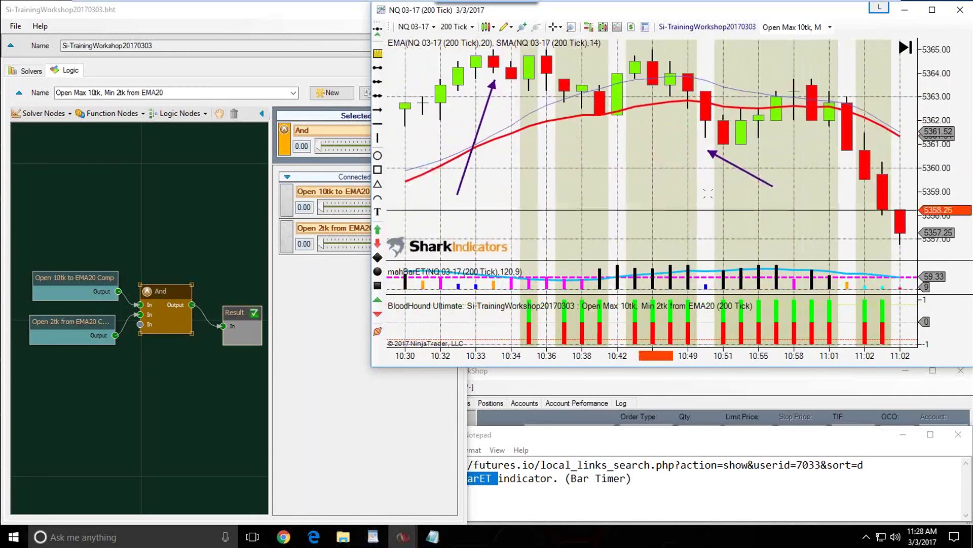
pyautogui.click(670, 152)
pyautogui.moveTo(670, 156); pyautogui.dragTo(646, 130)
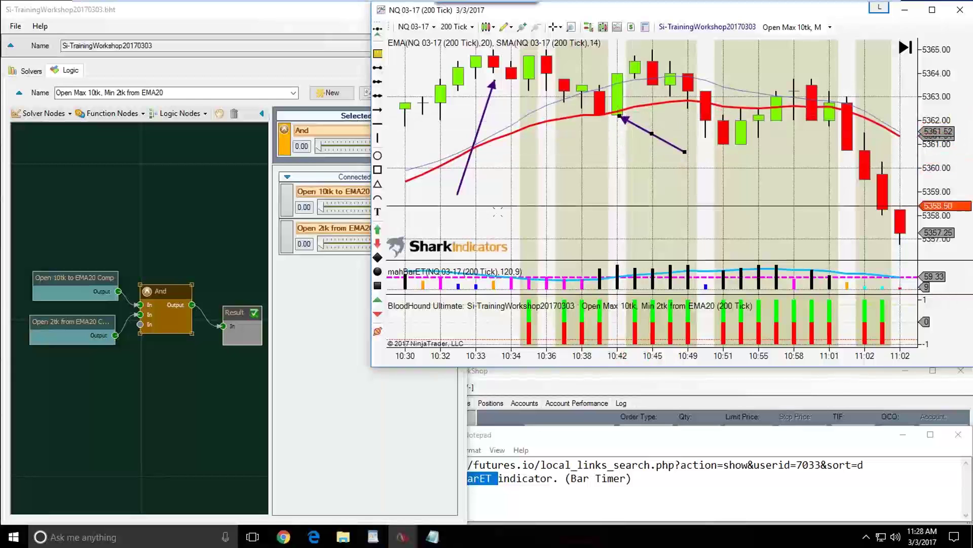
# Move the arrow off the green bar at about 10:42 to a spot below the preceding bars
pyautogui.moveTo(482, 222)
pyautogui.mouseDown()
pyautogui.moveTo(560, 212)
pyautogui.moveTo(489, 170)
pyautogui.moveTo(532, 172)
pyautogui.moveTo(590, 134)
pyautogui.moveTo(483, 206)
pyautogui.moveTo(558, 152)
pyautogui.moveTo(491, 173)
pyautogui.moveTo(566, 133)
pyautogui.mouseUp()
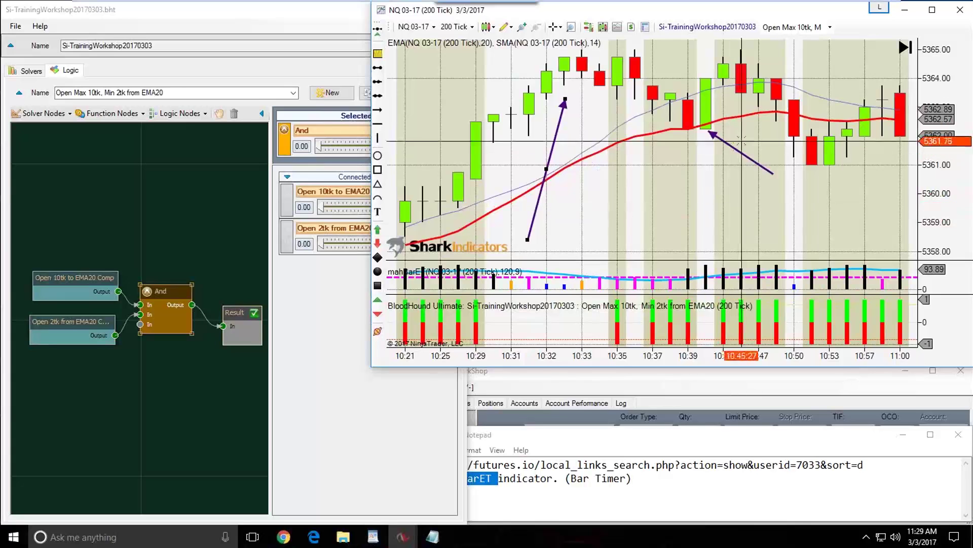
pyautogui.moveTo(734, 147)
pyautogui.mouseDown()
pyautogui.moveTo(702, 152)
pyautogui.moveTo(690, 115)
pyautogui.moveTo(699, 174)
pyautogui.mouseUp()
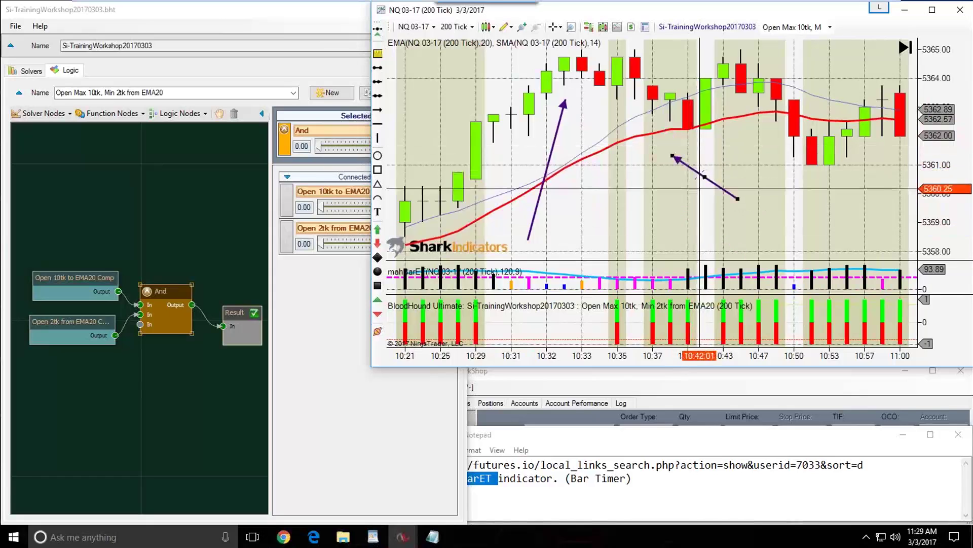
# Add an Indicator Comparison node below the two existing comparisons and connect its output to the Result node in place of the And node
pyautogui.click(35, 115)
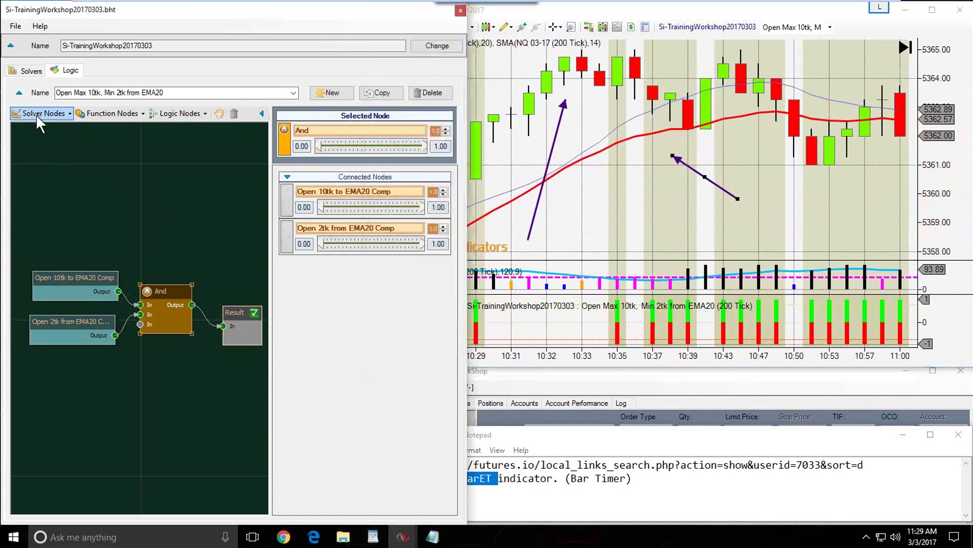
pyautogui.click(35, 115)
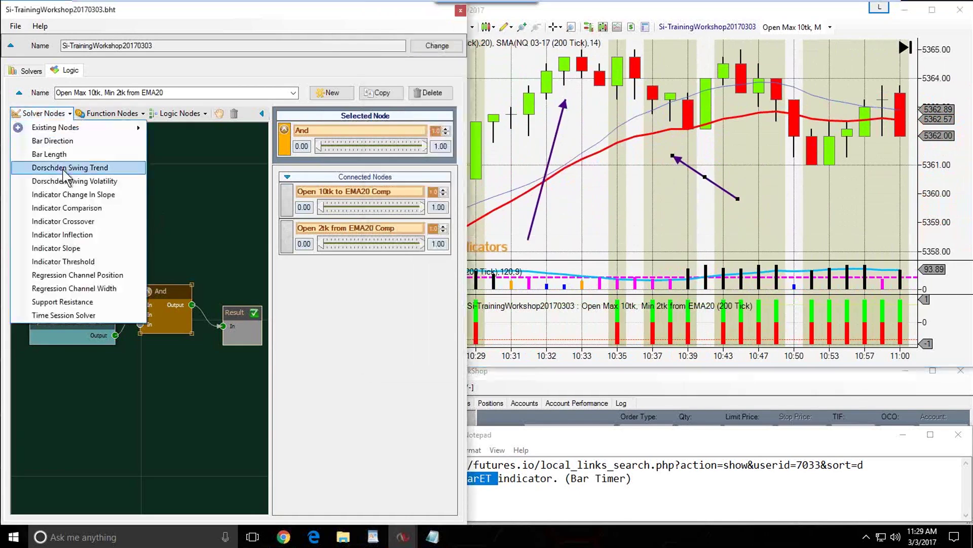
pyautogui.click(71, 216)
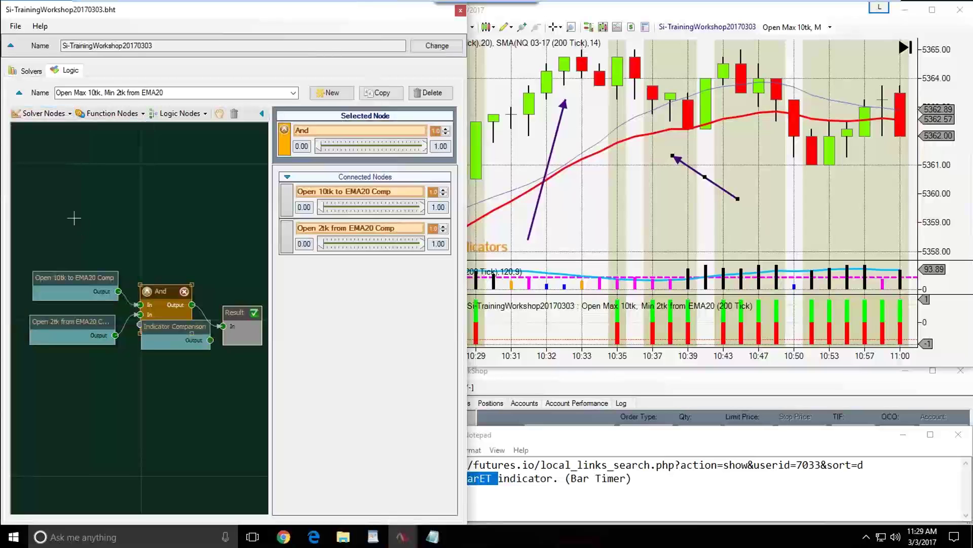
pyautogui.moveTo(147, 355); pyautogui.dragTo(75, 375)
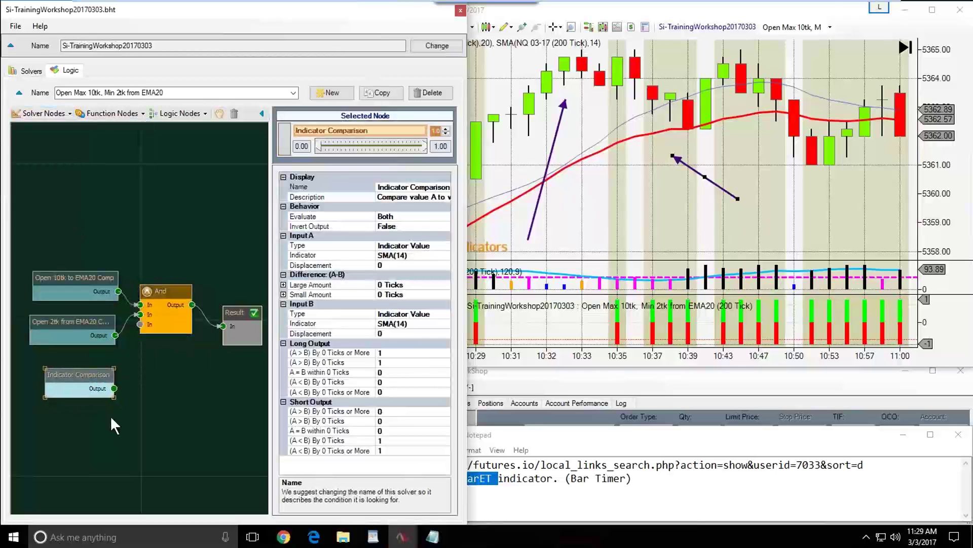
pyautogui.moveTo(113, 389); pyautogui.dragTo(222, 372)
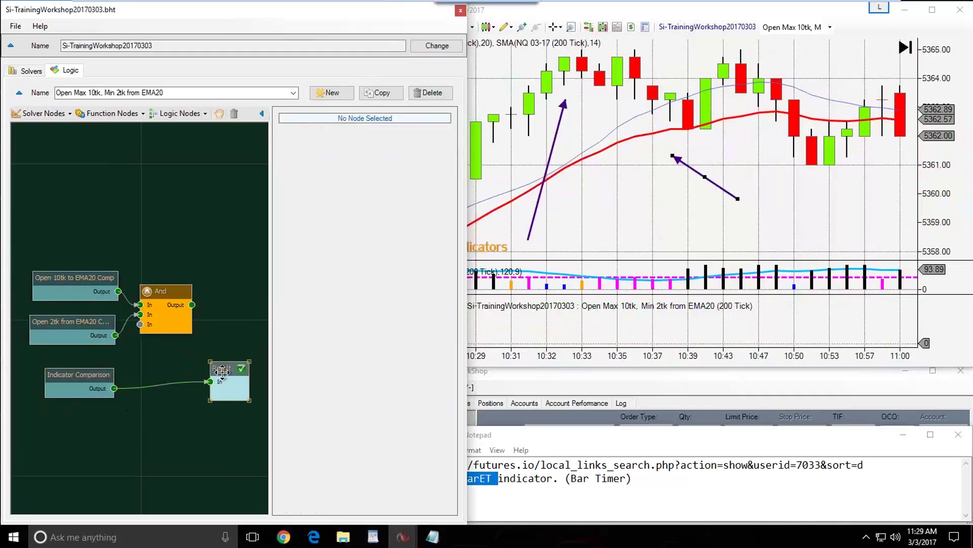
# Set the new Indicator Comparison's Input A to Price, with Open as the price for both long and short
pyautogui.click(84, 385)
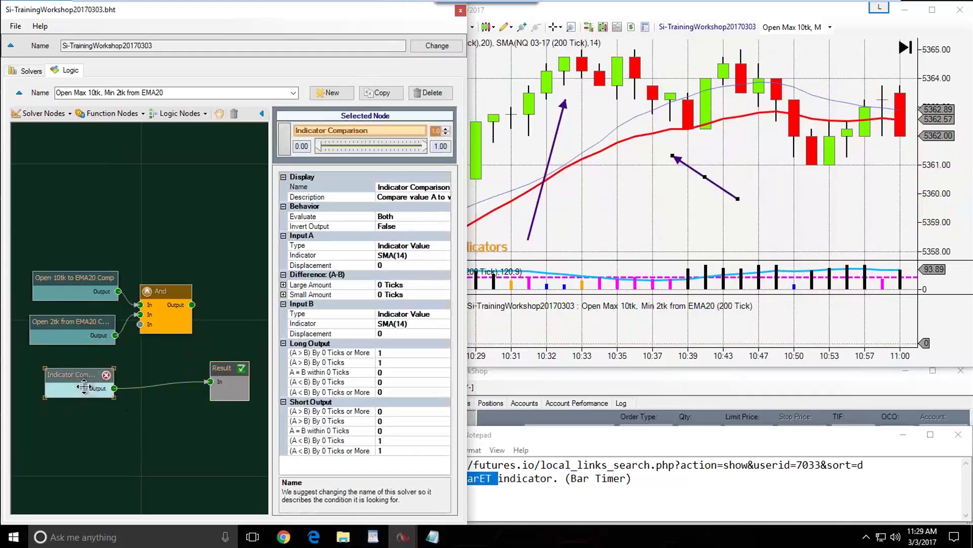
pyautogui.click(420, 247)
pyautogui.doubleClick(420, 247)
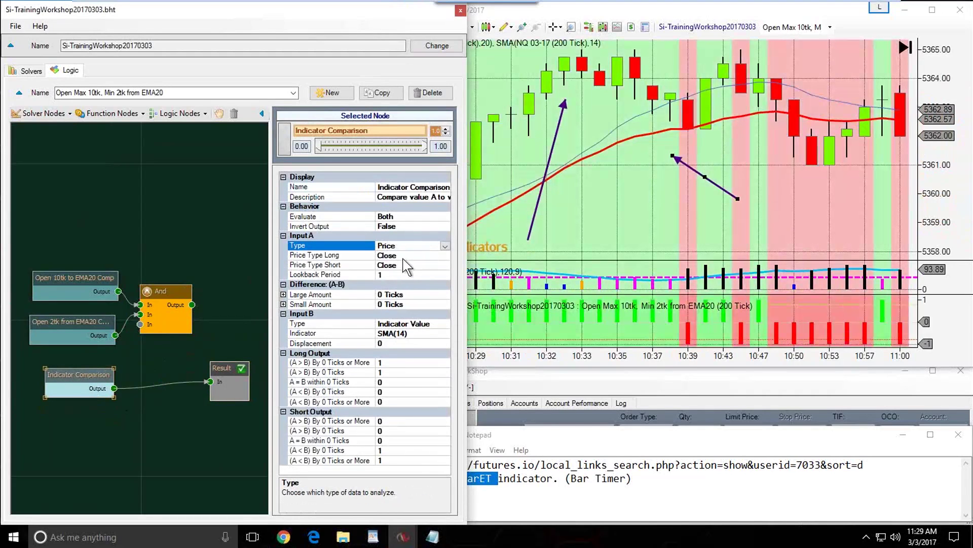
pyautogui.click(400, 256)
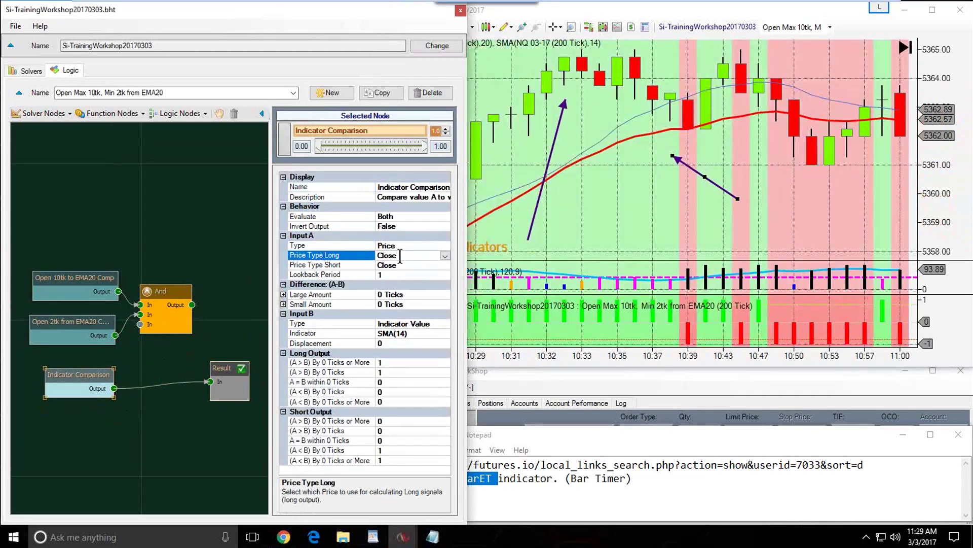
pyautogui.doubleClick(400, 256)
pyautogui.doubleClick(399, 265)
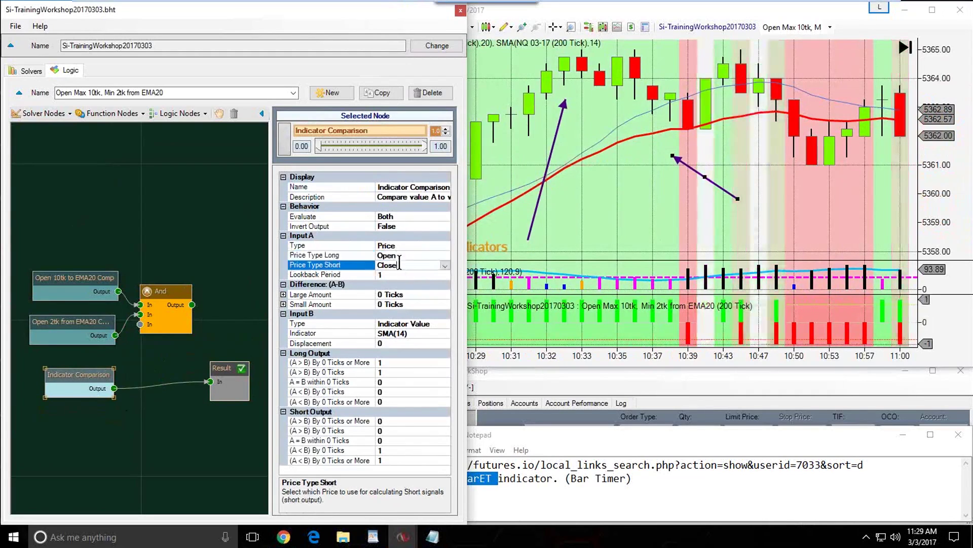
# Set the comparison's Input B indicator to EMA with a period of 20
pyautogui.click(391, 332)
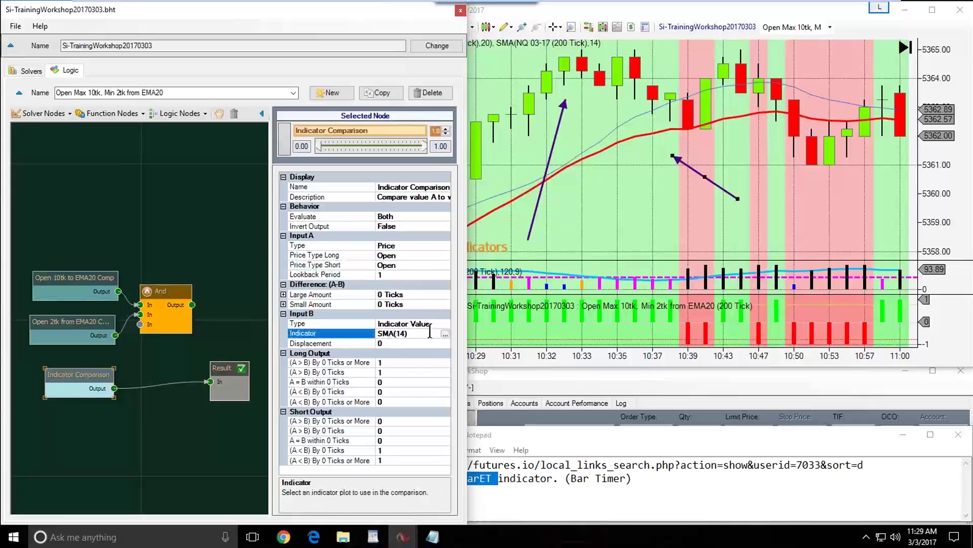
pyautogui.click(445, 334)
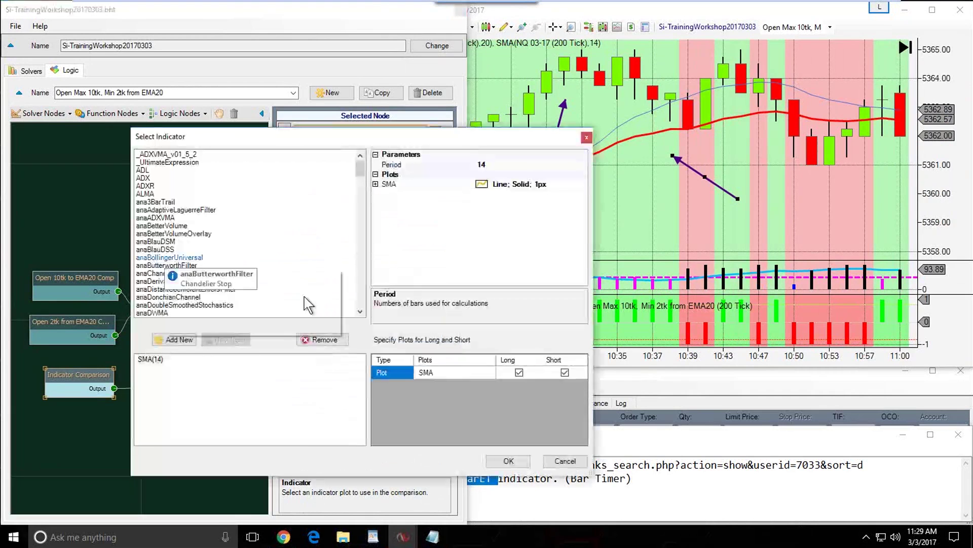
pyautogui.click(163, 289)
pyautogui.moveTo(163, 296); pyautogui.dragTo(147, 318)
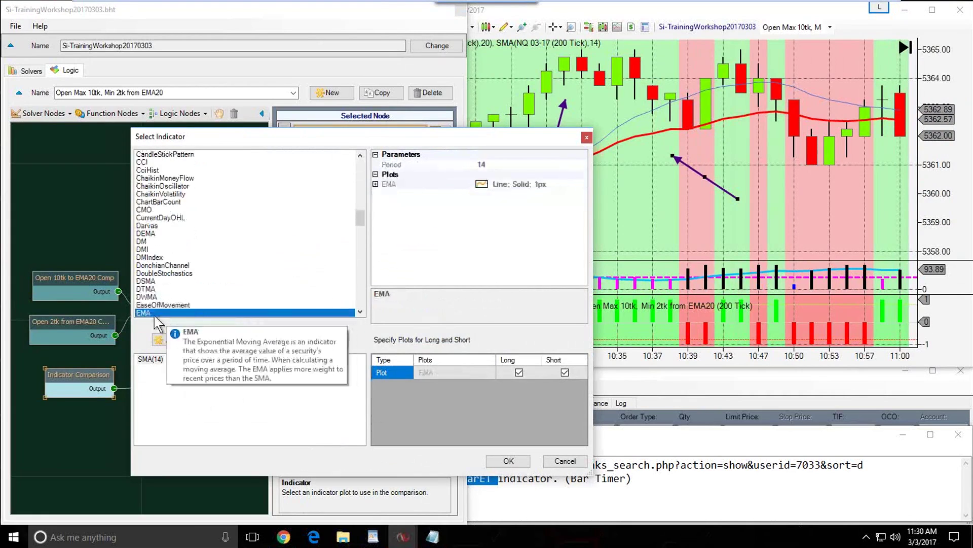
pyautogui.click(484, 164)
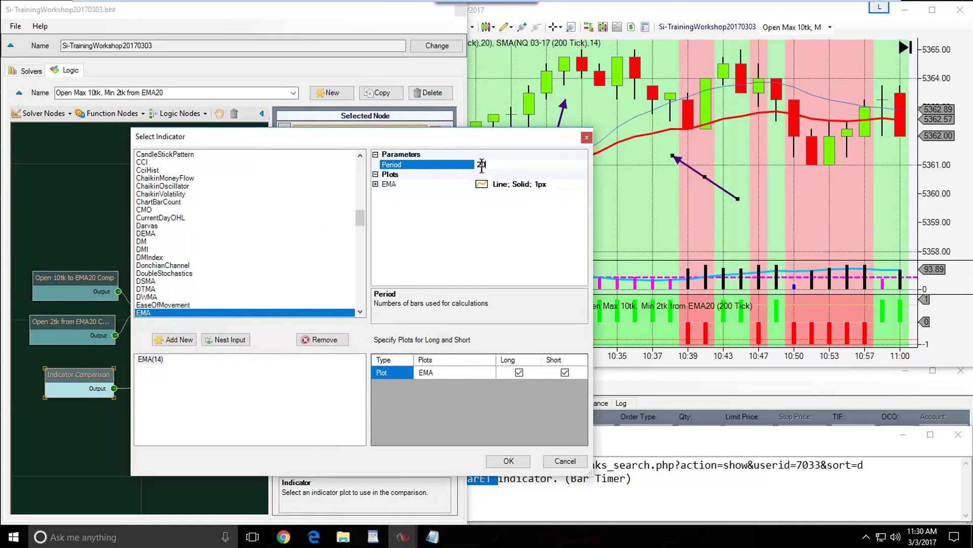
pyautogui.click(241, 406)
pyautogui.click(498, 461)
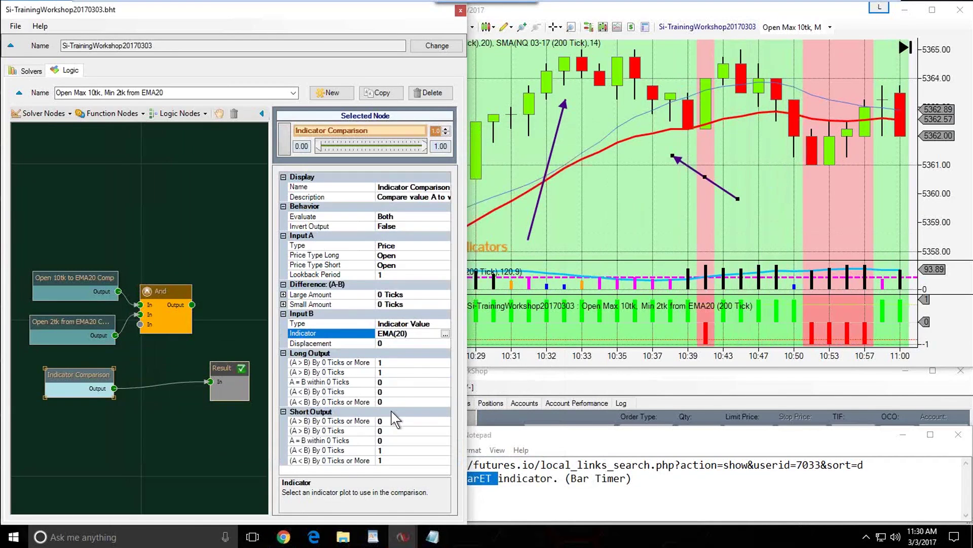
# Review the comparison's Large Amount difference and its long output for A above B
pyautogui.click(385, 294)
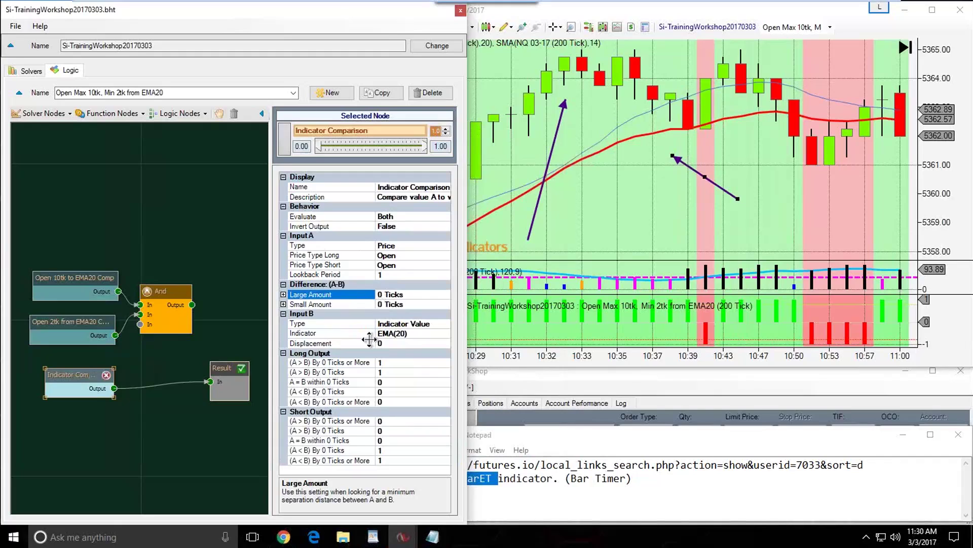
pyautogui.moveTo(69, 376); pyautogui.dragTo(71, 389)
pyautogui.click(346, 363)
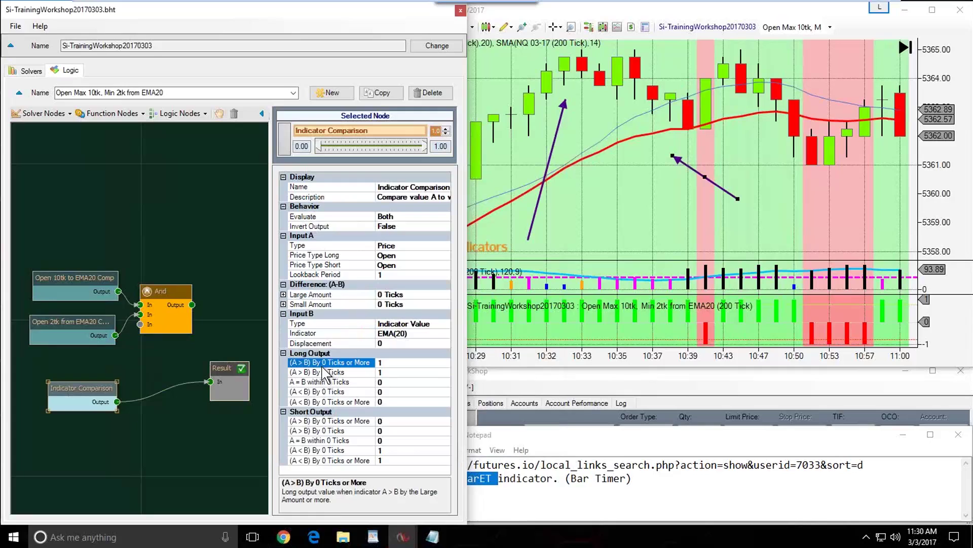
# Move the arrow to the open of the green bar at about 10:42, and on to the red bar below the EMA20 at about 10:51
pyautogui.click(618, 163)
pyautogui.moveTo(682, 161)
pyautogui.mouseDown()
pyautogui.moveTo(664, 160)
pyautogui.moveTo(634, 132)
pyautogui.moveTo(530, 142)
pyautogui.moveTo(566, 89)
pyautogui.moveTo(517, 152)
pyautogui.moveTo(570, 109)
pyautogui.moveTo(725, 147)
pyautogui.mouseUp()
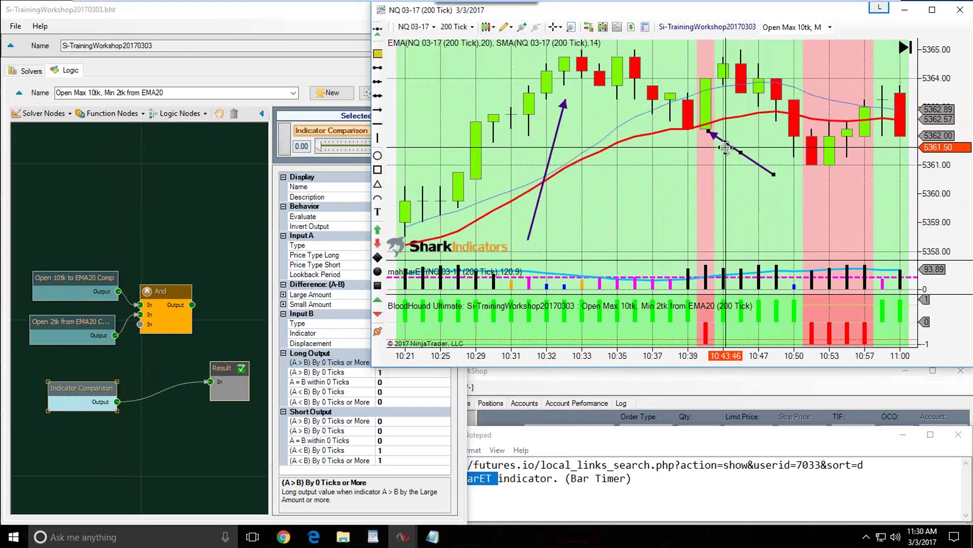
pyautogui.moveTo(726, 147); pyautogui.dragTo(837, 185)
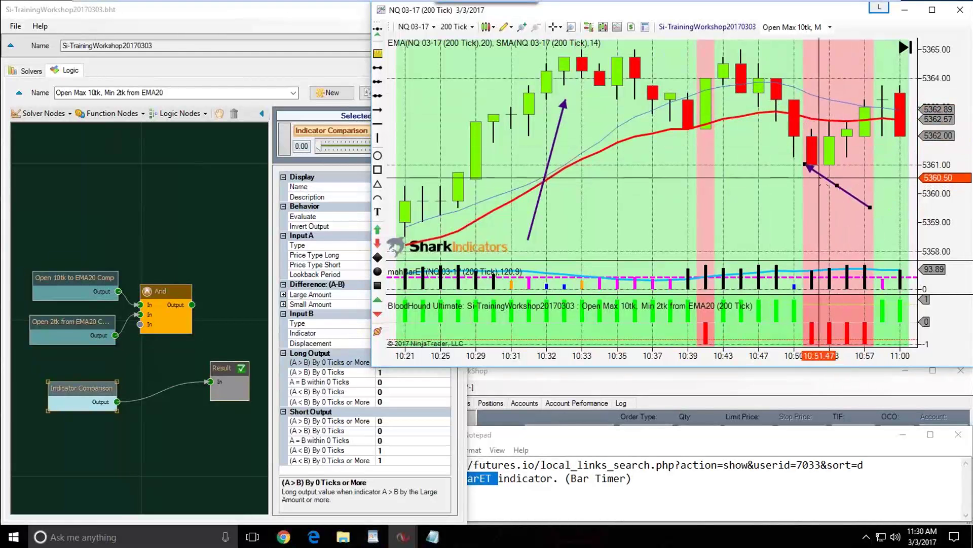
# Connect the Indicator Comparison to the And node's third input and the And output to Result, and check the combined signals on the chart
pyautogui.click(90, 389)
pyautogui.moveTo(89, 389); pyautogui.dragTo(84, 381)
pyautogui.moveTo(192, 304)
pyautogui.mouseDown()
pyautogui.moveTo(202, 307)
pyautogui.moveTo(210, 381)
pyautogui.moveTo(231, 332)
pyautogui.mouseUp()
pyautogui.moveTo(164, 293); pyautogui.dragTo(168, 309)
pyautogui.moveTo(146, 341); pyautogui.dragTo(118, 381)
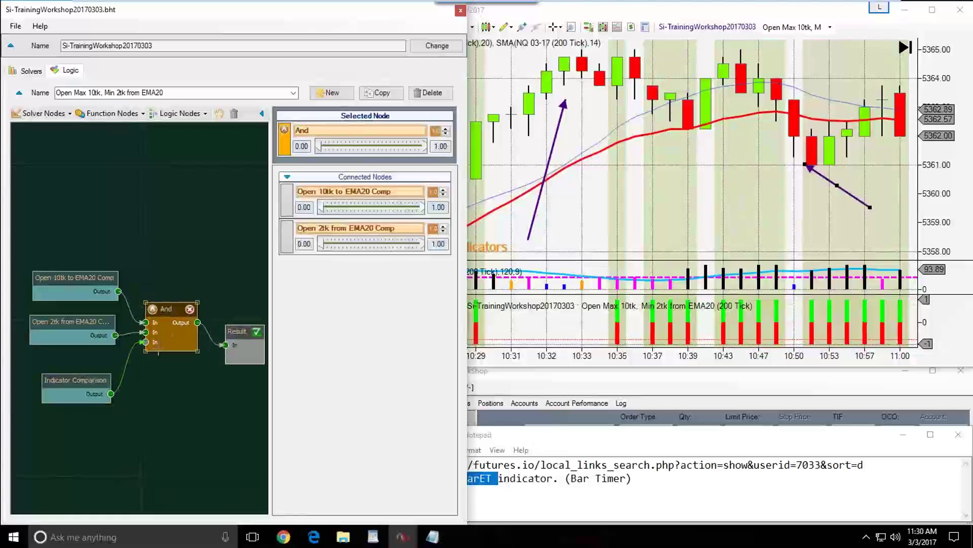
pyautogui.moveTo(167, 309); pyautogui.dragTo(163, 318)
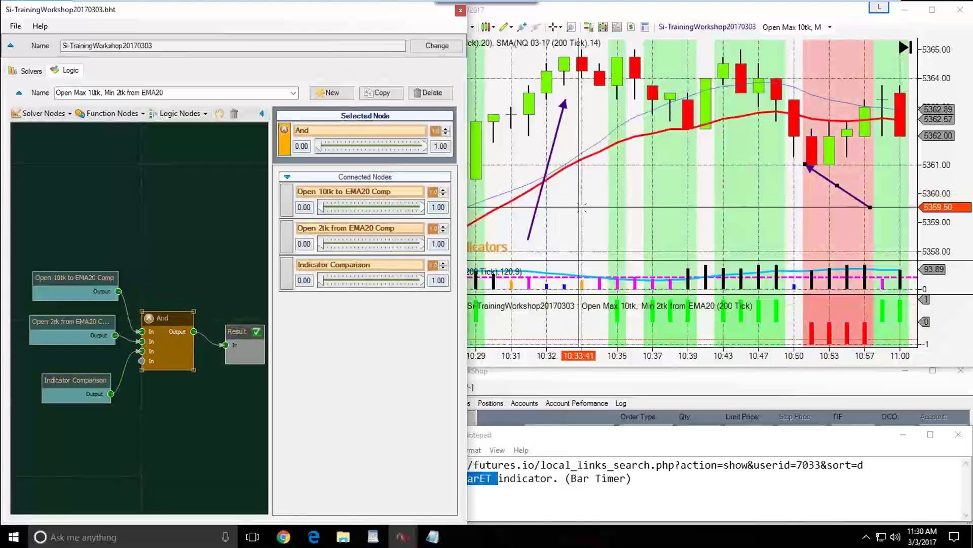
pyautogui.click(563, 204)
pyautogui.doubleClick(653, 9)
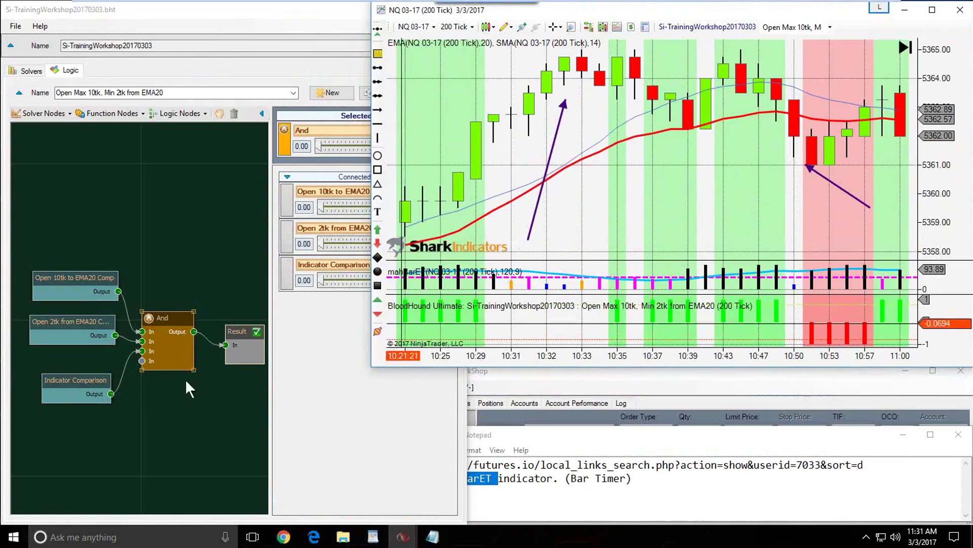
# Rename the Indicator Comparison node as Open A/B EMA20 Comp
pyautogui.click(69, 383)
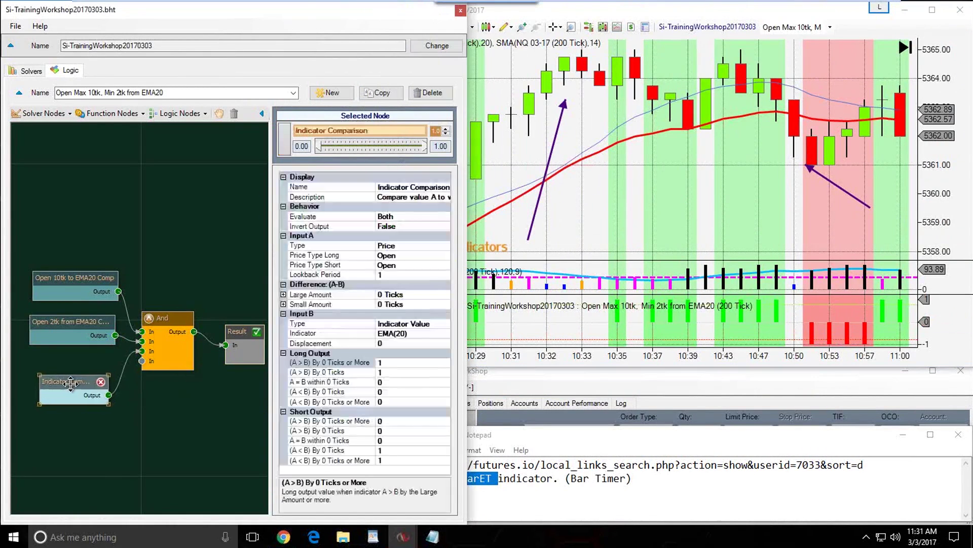
pyautogui.click(402, 186)
pyautogui.moveTo(407, 185); pyautogui.dragTo(363, 187)
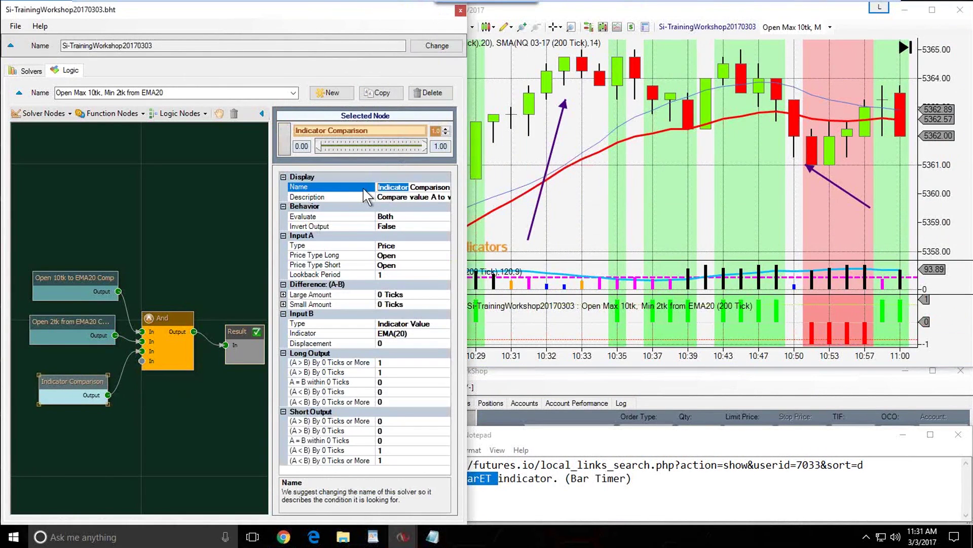
pyautogui.write('Op')
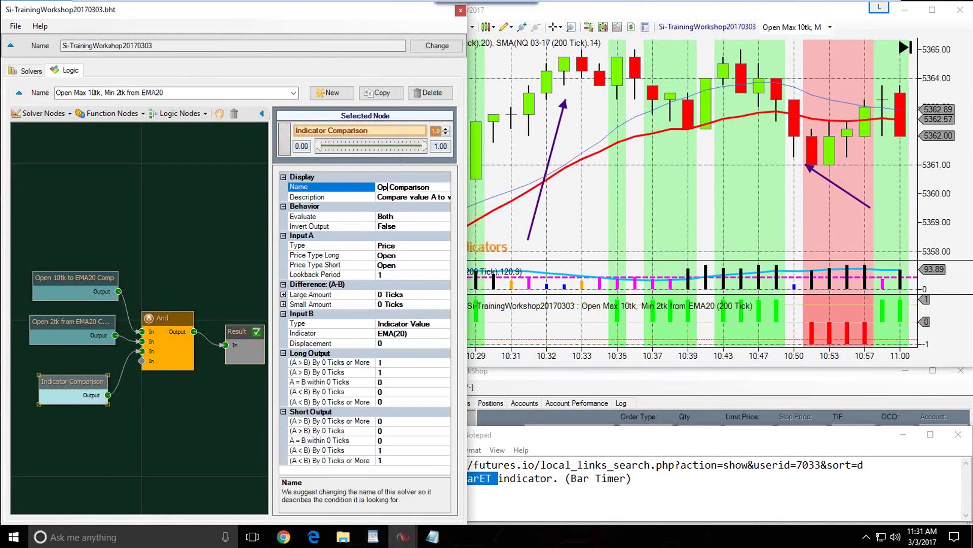
pyautogui.write('en')
pyautogui.write('/B ')
pyautogui.write('EMA')
pyautogui.write('20')
pyautogui.press('Right')
pyautogui.press('Right')
pyautogui.press('Right')
pyautogui.press('Right')
pyautogui.press('Right')
pyautogui.press('Right')
pyautogui.press('Right')
pyautogui.press('Right')
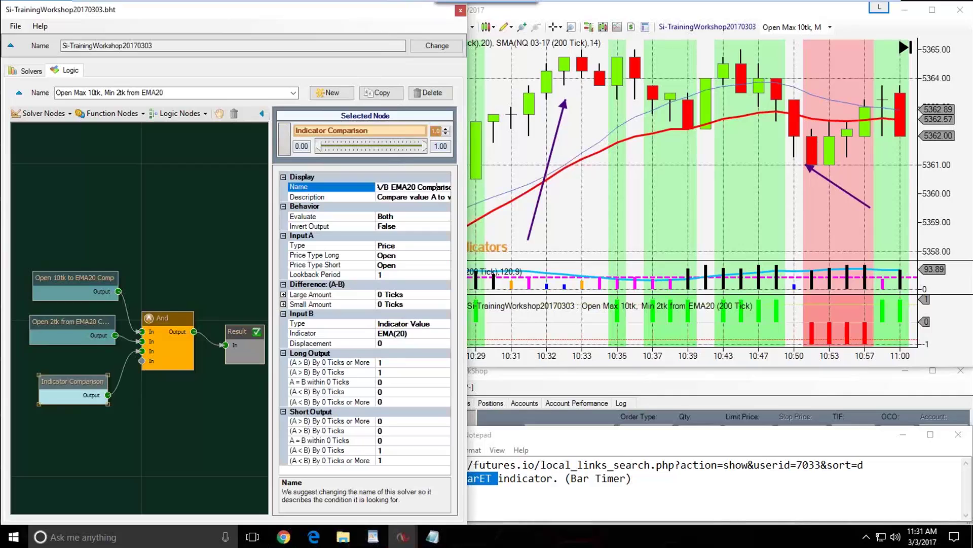
pyautogui.press('BackSpace')
pyautogui.press('BackSpace')
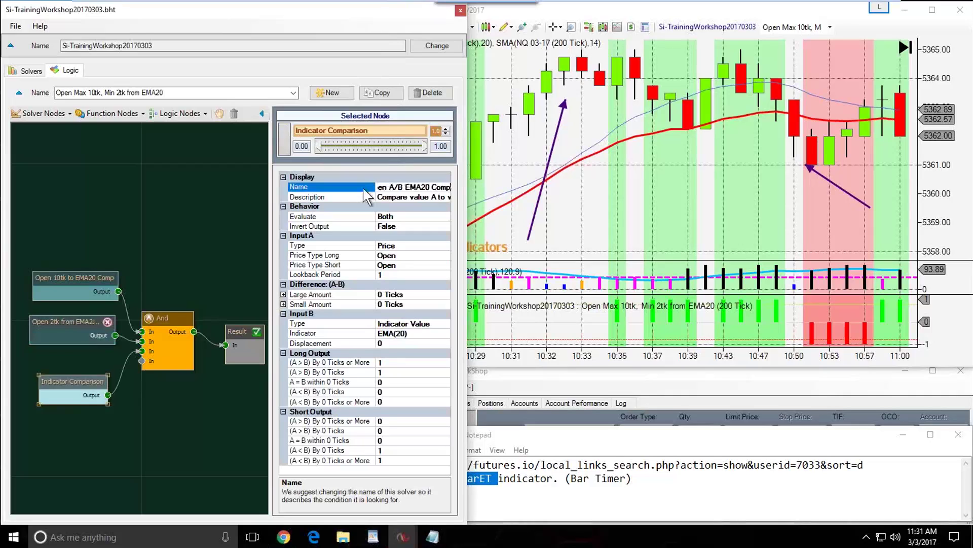
pyautogui.click(62, 387)
pyautogui.moveTo(61, 388); pyautogui.dragTo(63, 385)
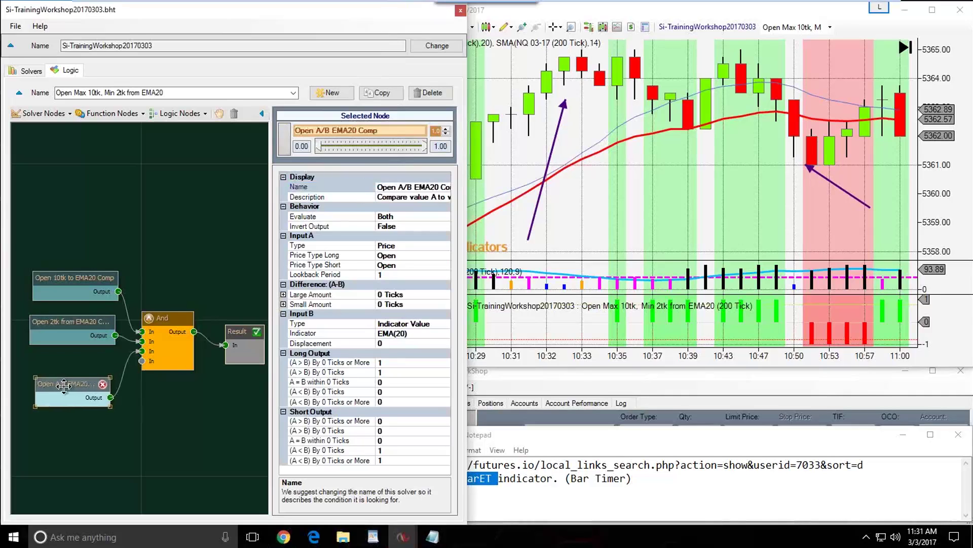
# Disconnect the Open A/B EMA20 Comp node from the And node, keeping it below the other two comparisons
pyautogui.click(126, 373)
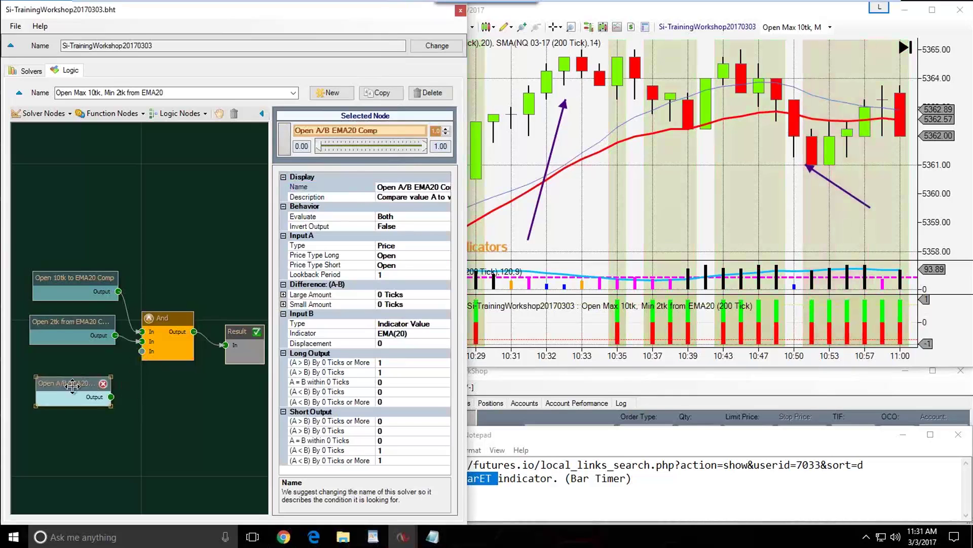
pyautogui.moveTo(72, 385); pyautogui.dragTo(75, 383)
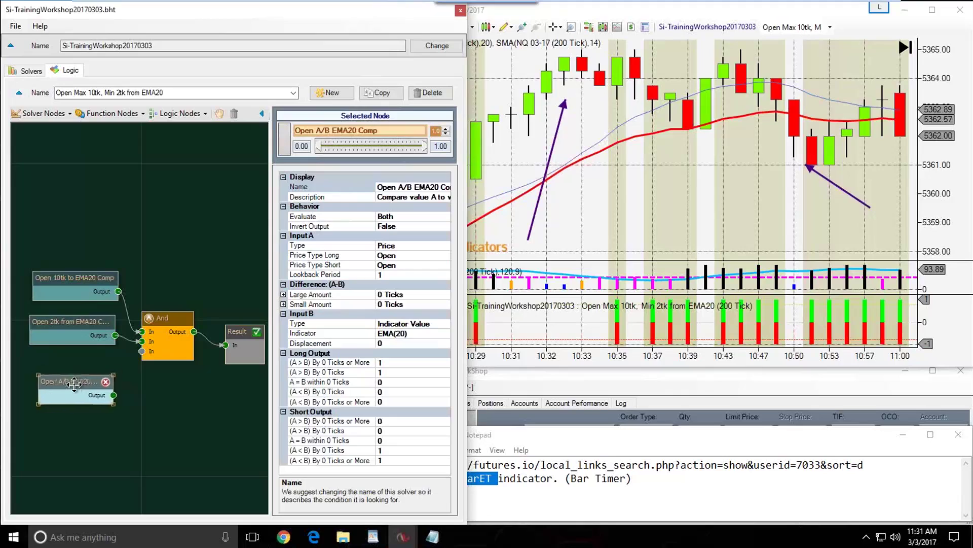
pyautogui.click(155, 332)
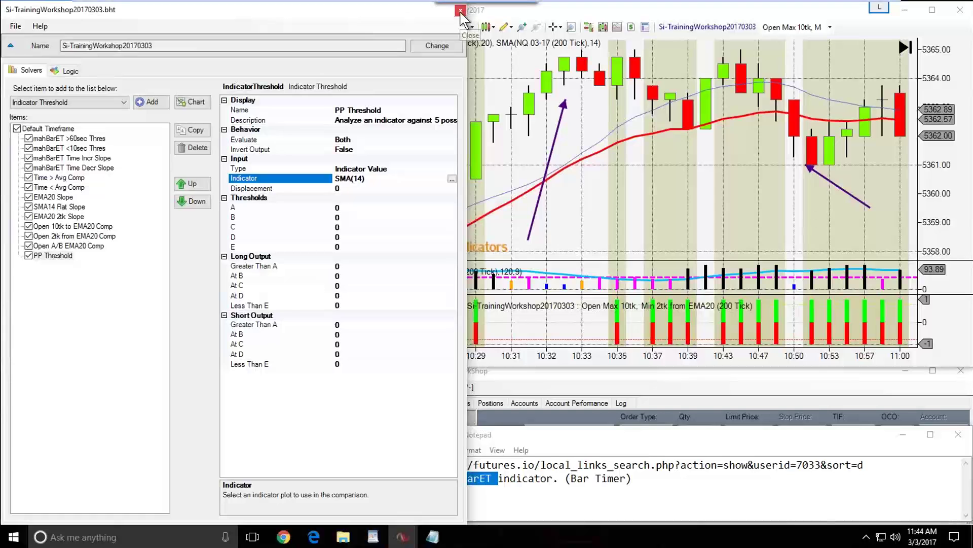
# Open the BloodHound indicator's settings from the chart and examine its Long Confidence and Market Analyzer plot properties
pyautogui.click(601, 208)
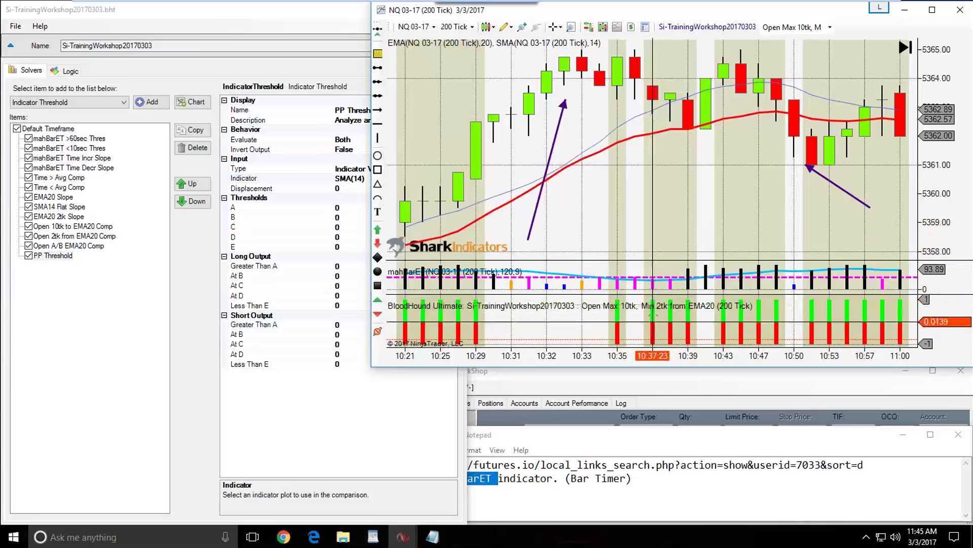
pyautogui.doubleClick(656, 324)
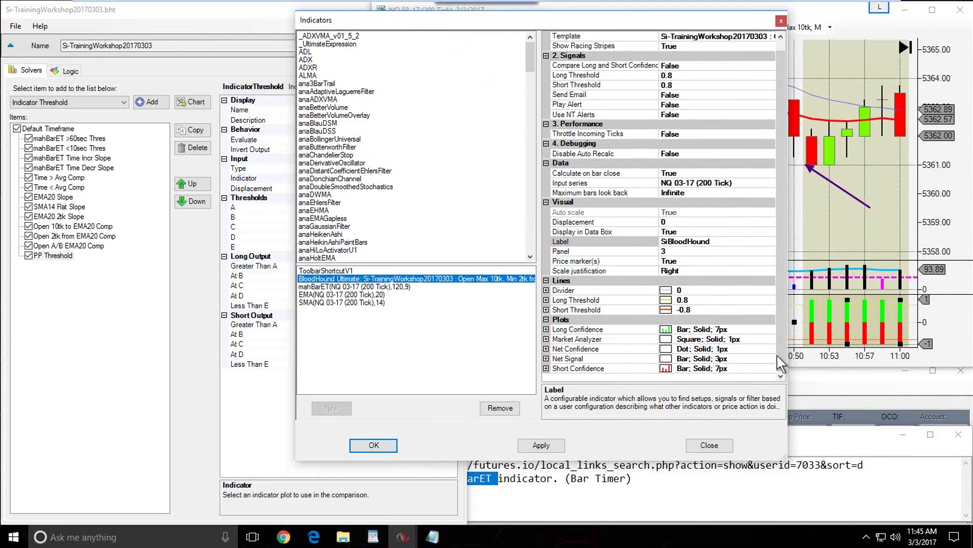
pyautogui.click(546, 339)
pyautogui.click(546, 329)
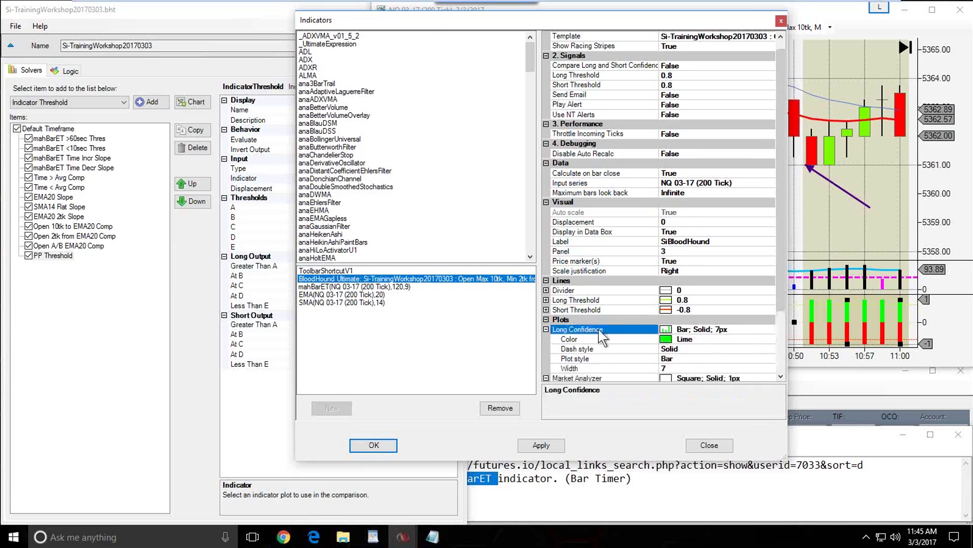
pyautogui.scroll(-3, 601, 304)
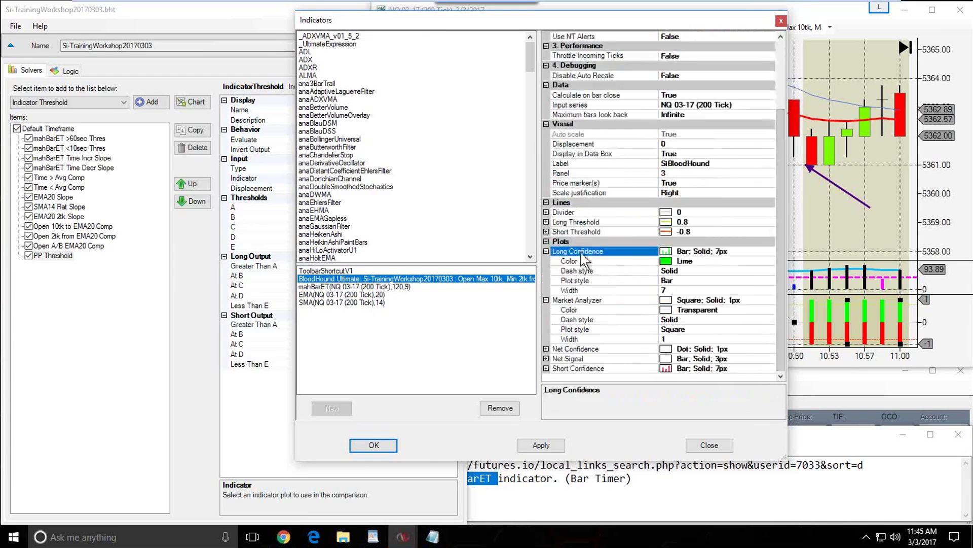
pyautogui.click(546, 251)
pyautogui.click(547, 300)
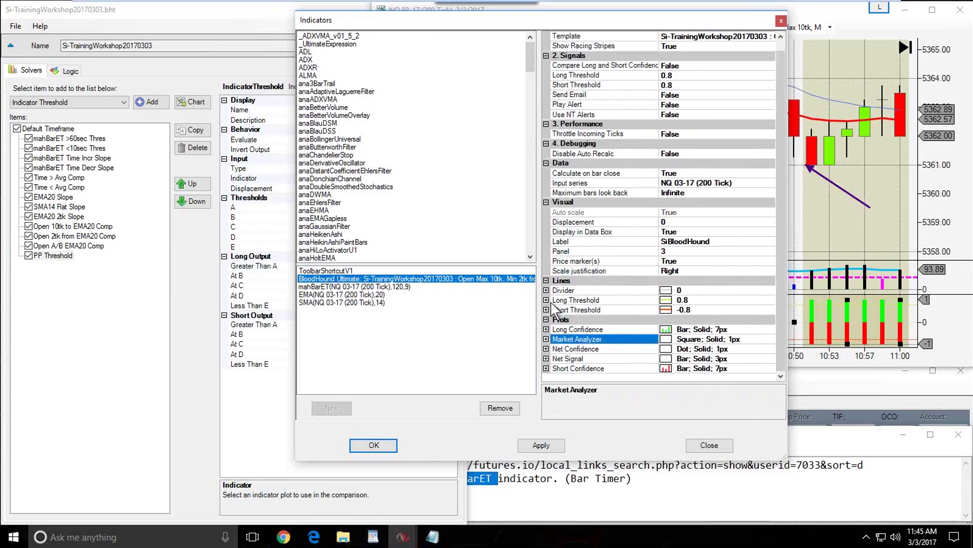
# Compare the Long Confidence and Short Confidence plot entries by highlighting them in turn
pyautogui.click(568, 331)
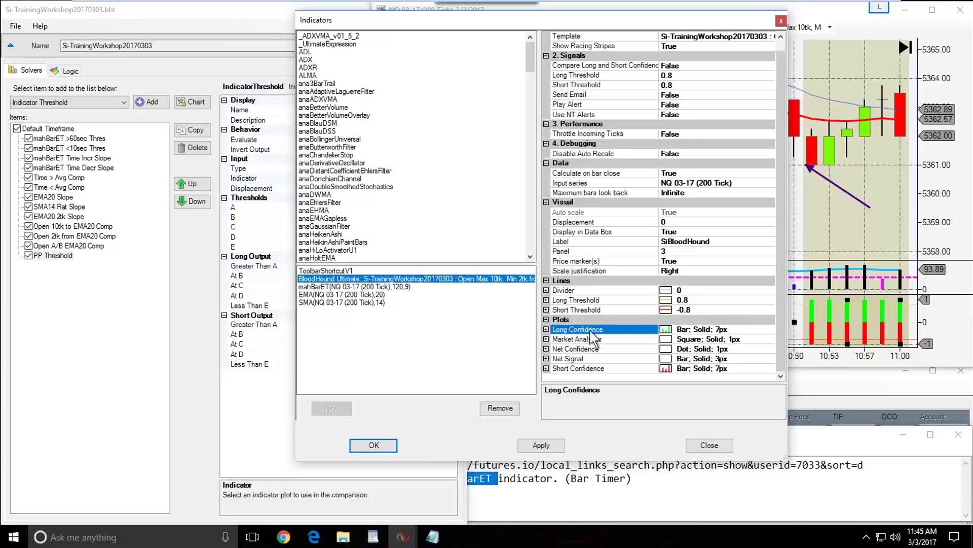
pyautogui.click(569, 370)
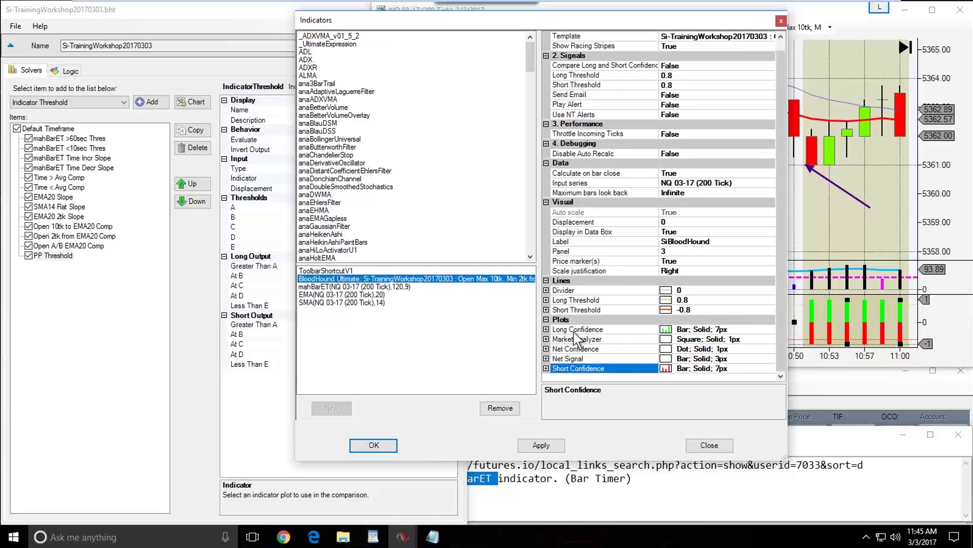
pyautogui.click(576, 331)
pyautogui.click(571, 369)
pyautogui.click(576, 330)
pyautogui.click(575, 367)
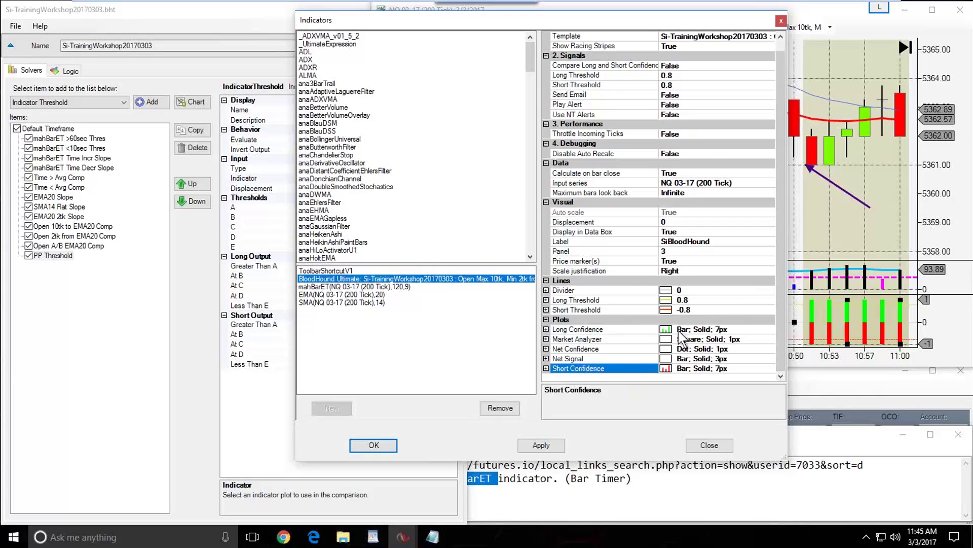
# Examine the Long Confidence plot's individual properties and browse its available web colors without choosing a new one
pyautogui.click(547, 329)
pyautogui.click(698, 339)
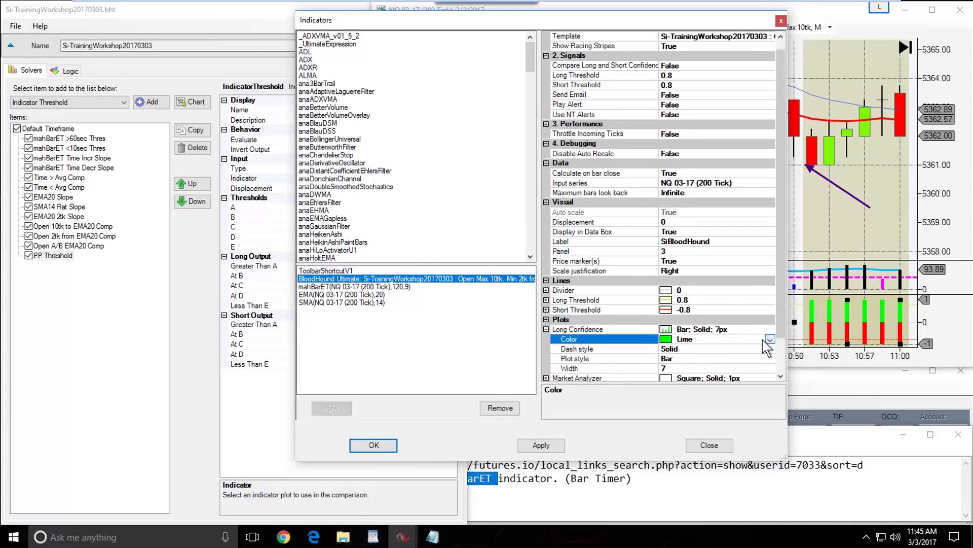
pyautogui.scroll(-2, 784, 335)
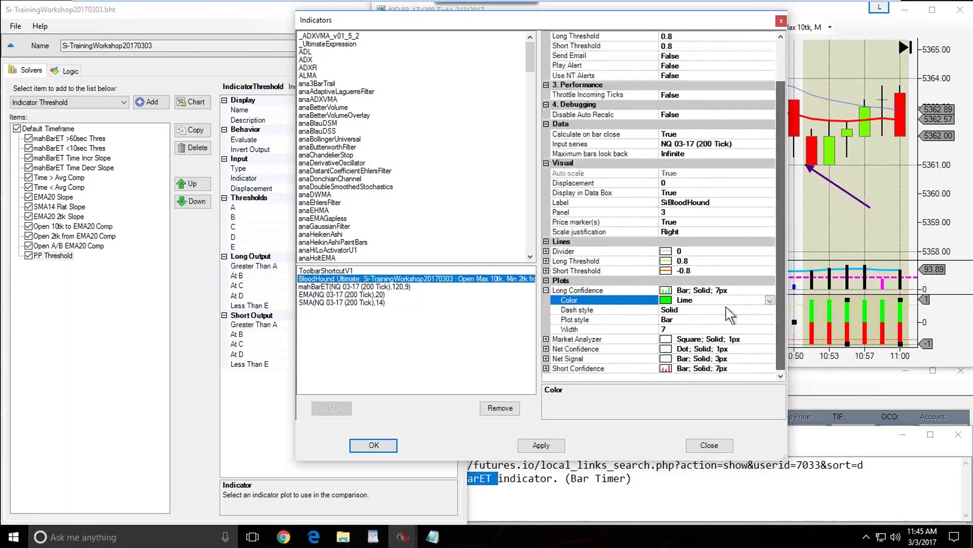
pyautogui.click(769, 300)
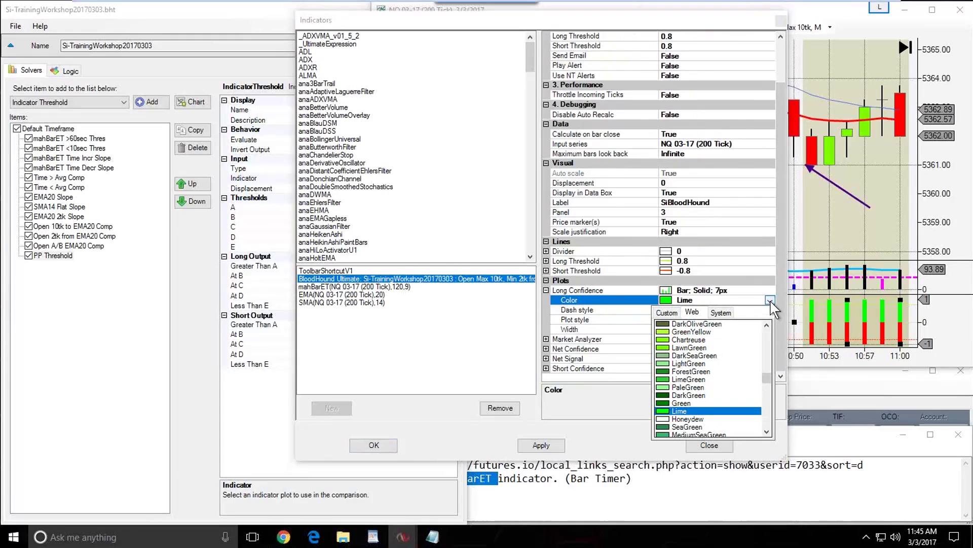
pyautogui.scroll(-3, 709, 401)
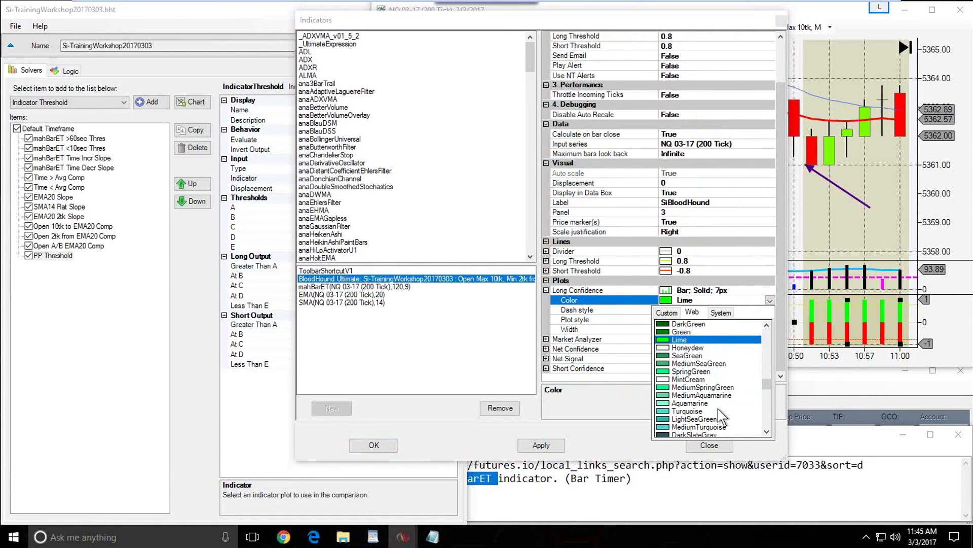
pyautogui.click(559, 294)
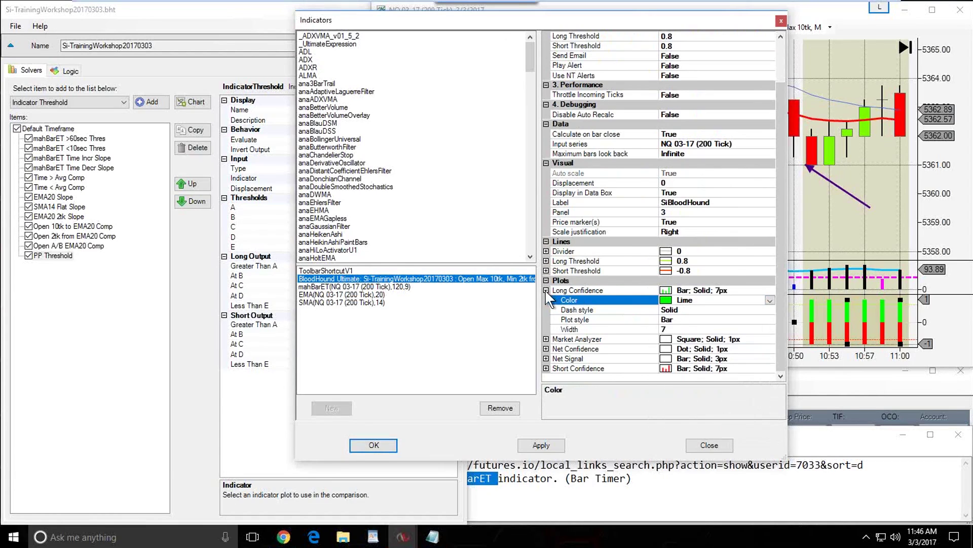
pyautogui.click(546, 291)
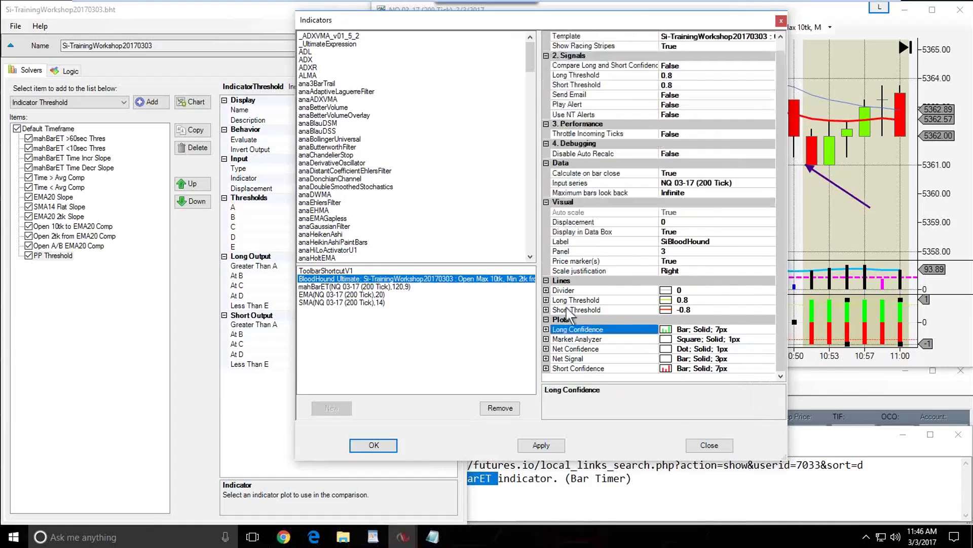
# Close the indicator settings and return to the Open Max 10tk, Min 2tk from EMA20 logic diagram
pyautogui.click(582, 368)
pyautogui.click(582, 329)
pyautogui.click(717, 447)
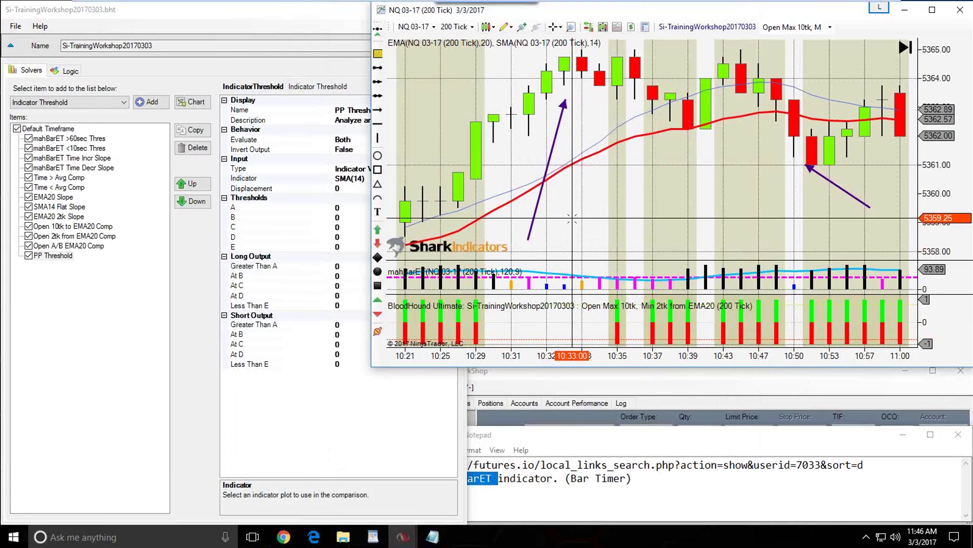
pyautogui.click(71, 72)
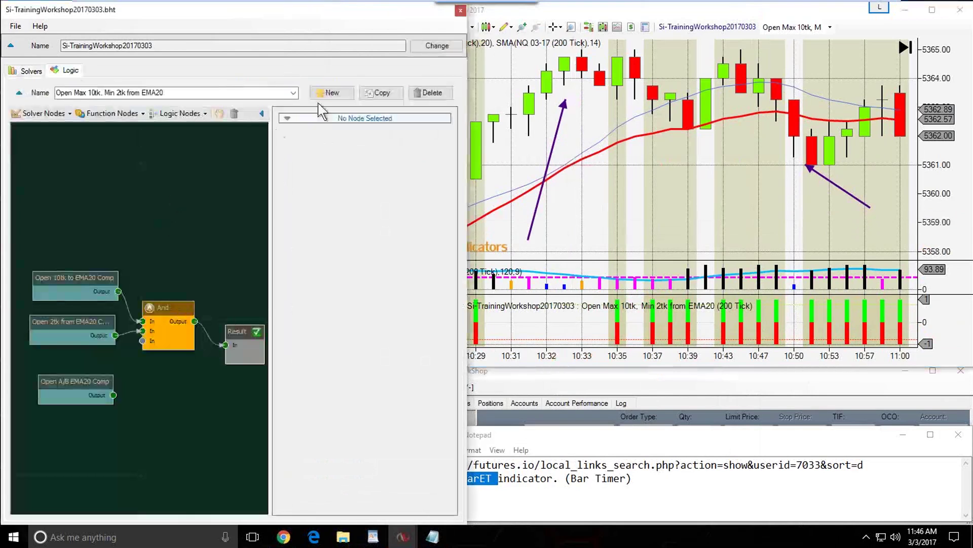
# Create a new logic template named "Time solver output"
pyautogui.click(332, 92)
pyautogui.click(100, 94)
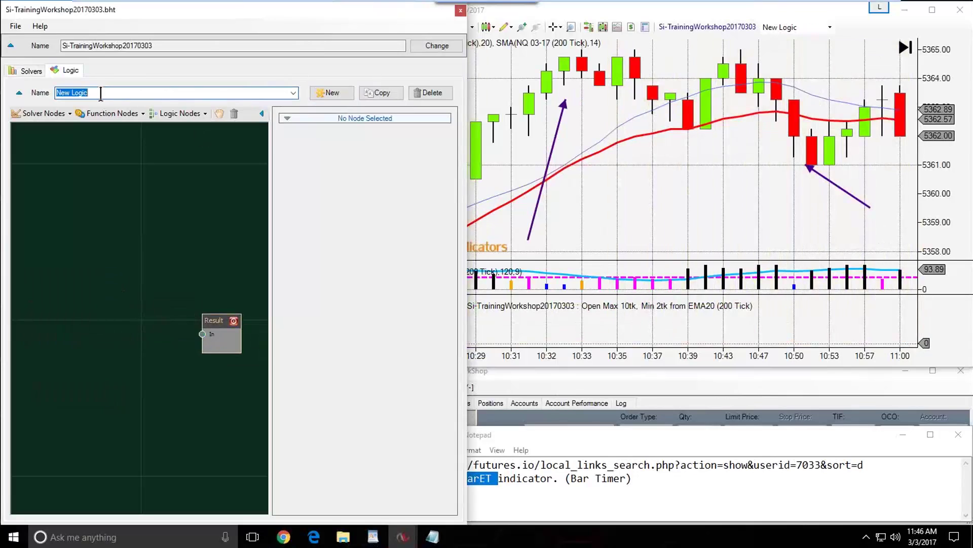
pyautogui.write('Timne')
pyautogui.press('BackSpace')
pyautogui.write('e solver output')
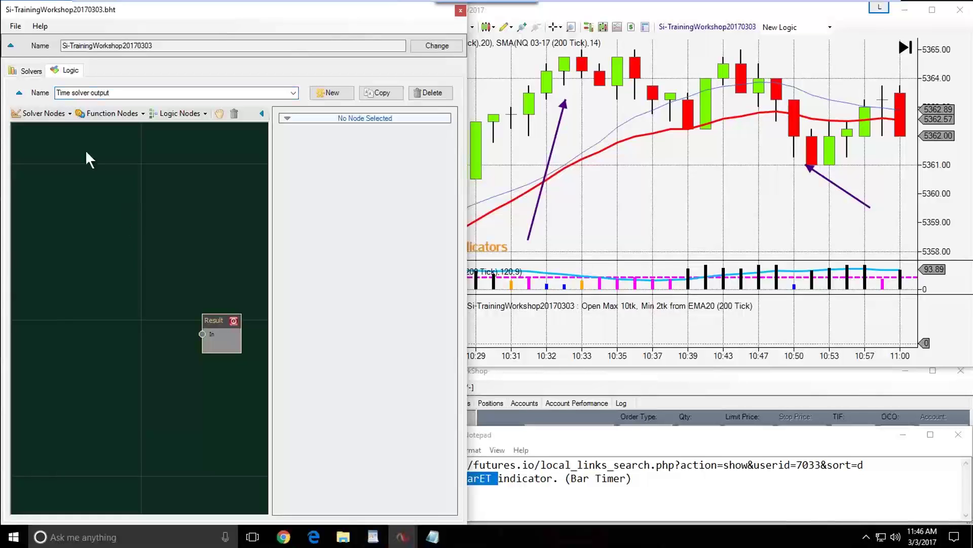
# Add a Time Session Solver node left of the Result node and connect its output to the Result input
pyautogui.click(50, 114)
pyautogui.click(61, 315)
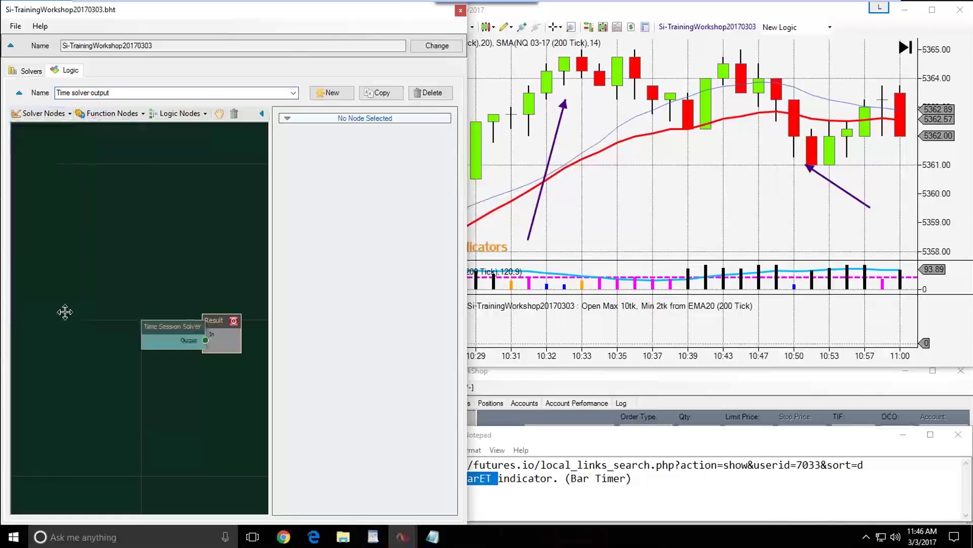
pyautogui.moveTo(148, 320); pyautogui.dragTo(202, 333)
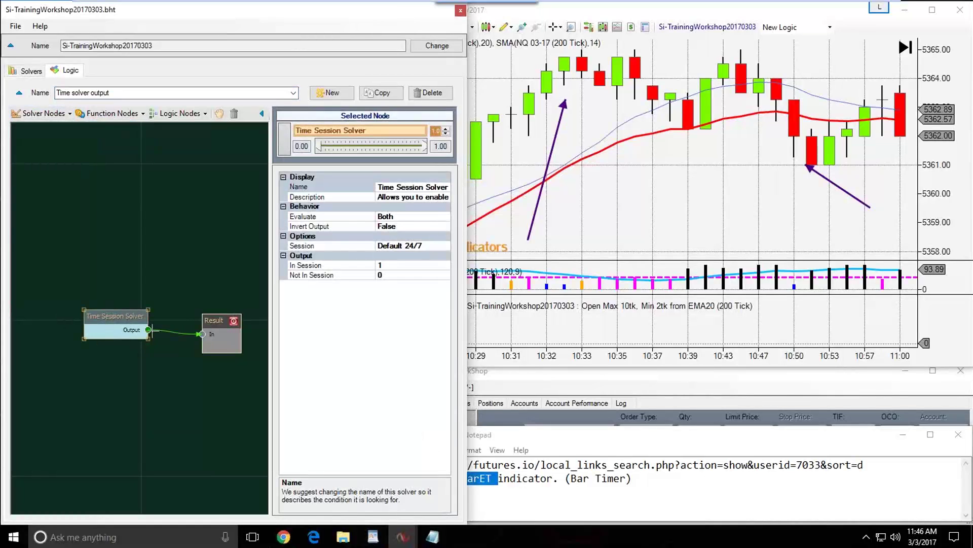
pyautogui.moveTo(107, 318); pyautogui.dragTo(114, 321)
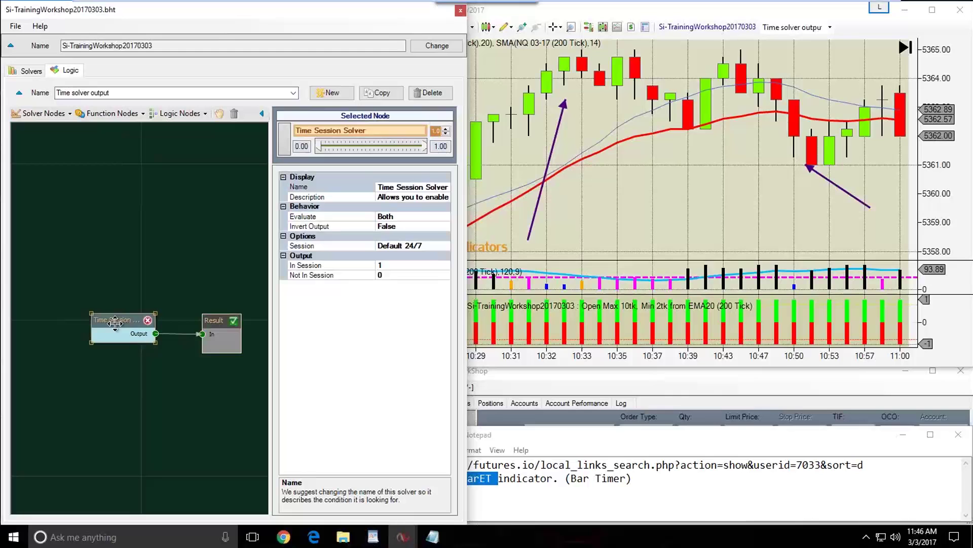
# Assign the _10a-12a session template to the Time Session Solver and check on the NQ 03-17 chart which bars it marks
pyautogui.click(402, 248)
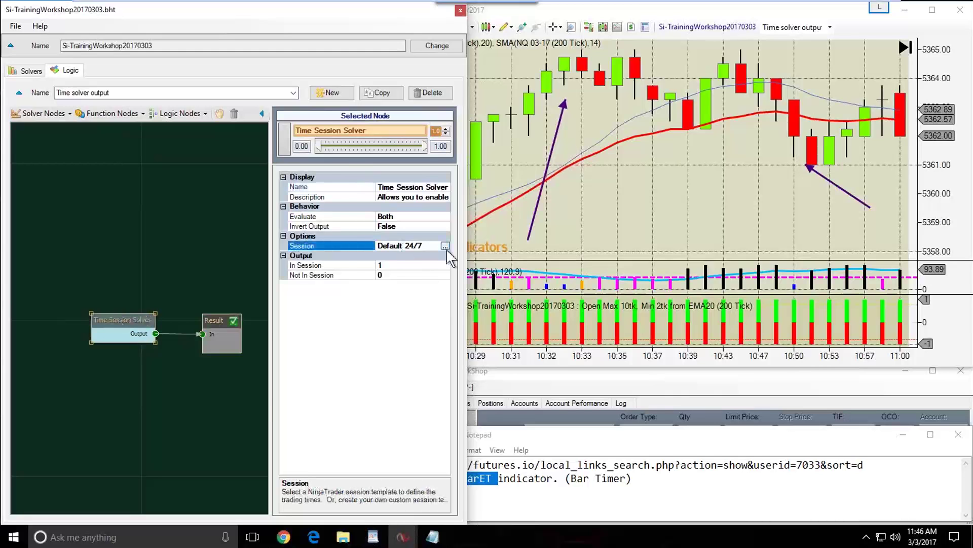
pyautogui.click(446, 246)
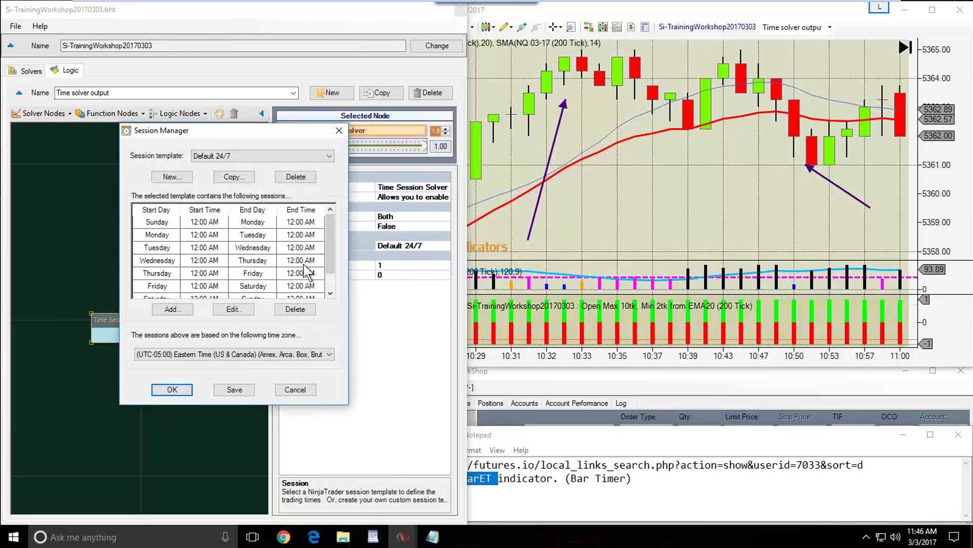
pyautogui.click(329, 156)
pyautogui.moveTo(326, 299); pyautogui.dragTo(328, 177)
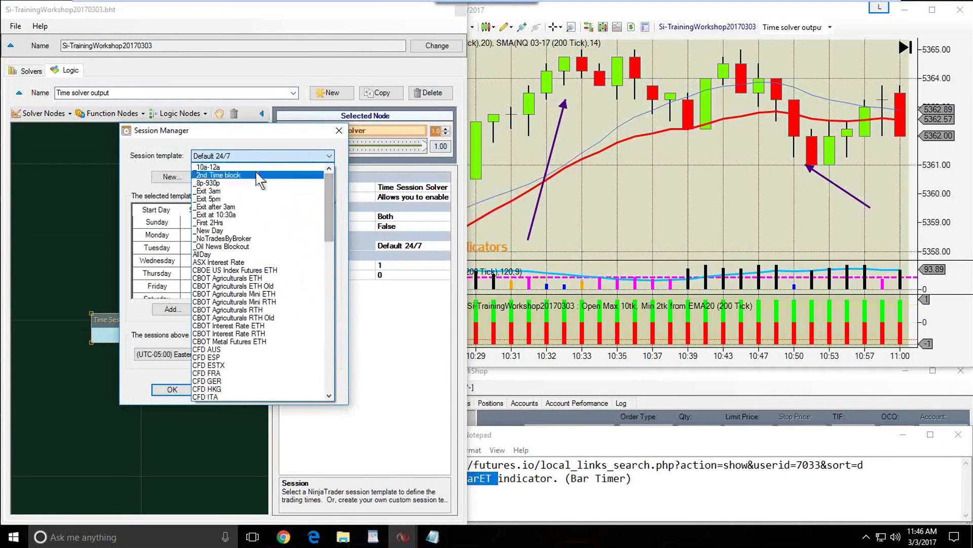
pyautogui.click(217, 168)
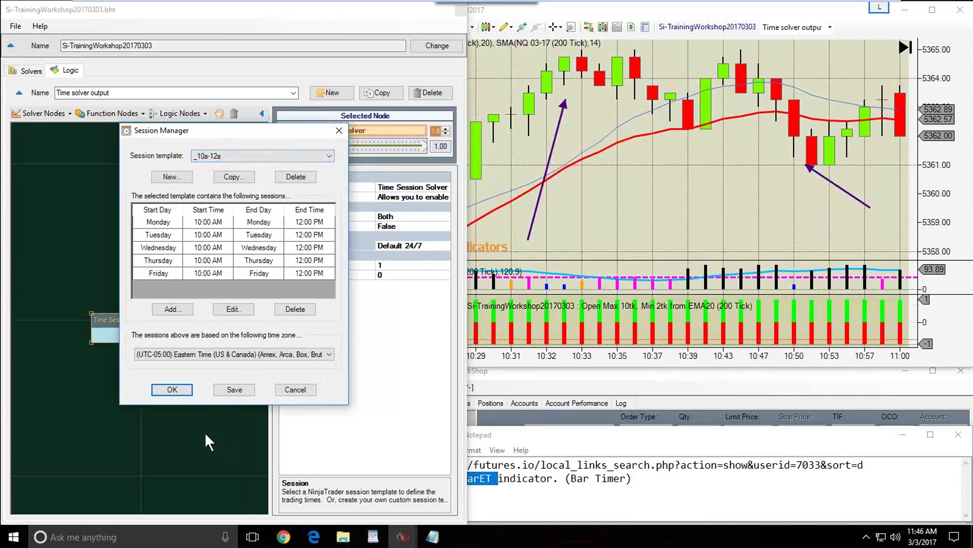
pyautogui.click(172, 388)
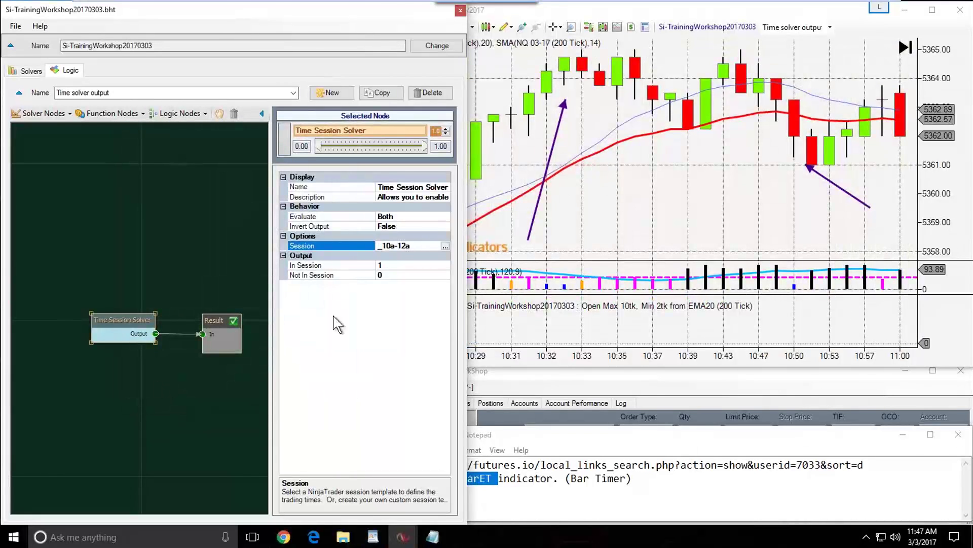
pyautogui.click(532, 203)
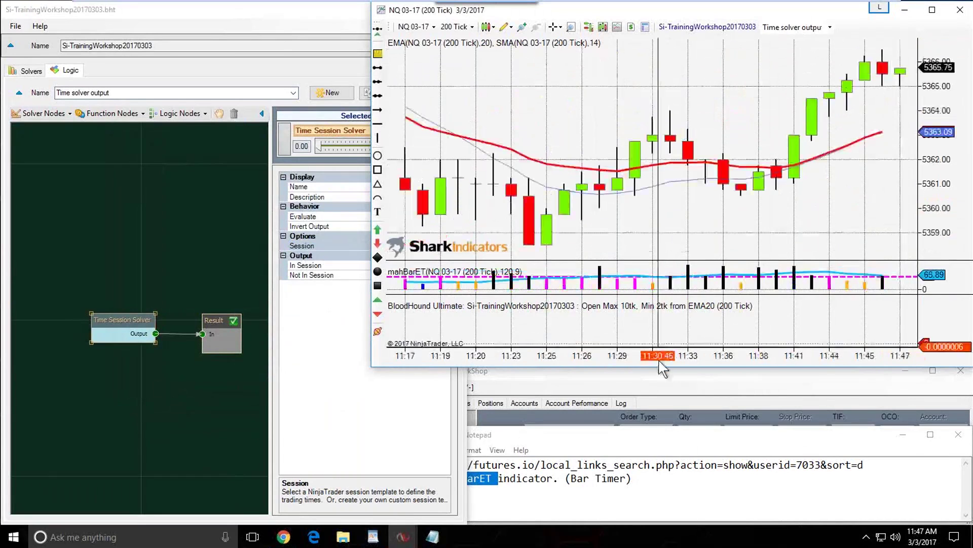
pyautogui.moveTo(656, 361); pyautogui.dragTo(736, 358)
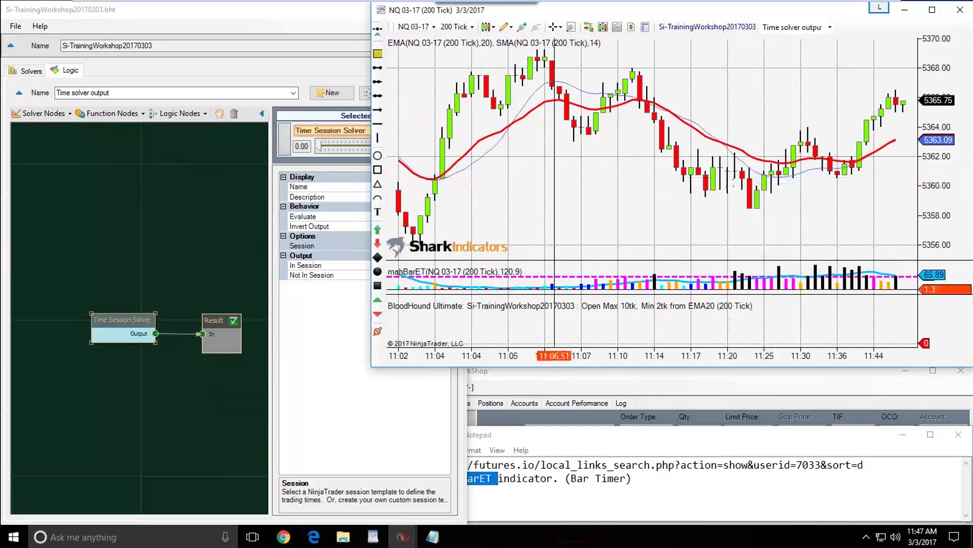
pyautogui.scroll(10, 738, 183)
pyautogui.scroll(10, 687, 197)
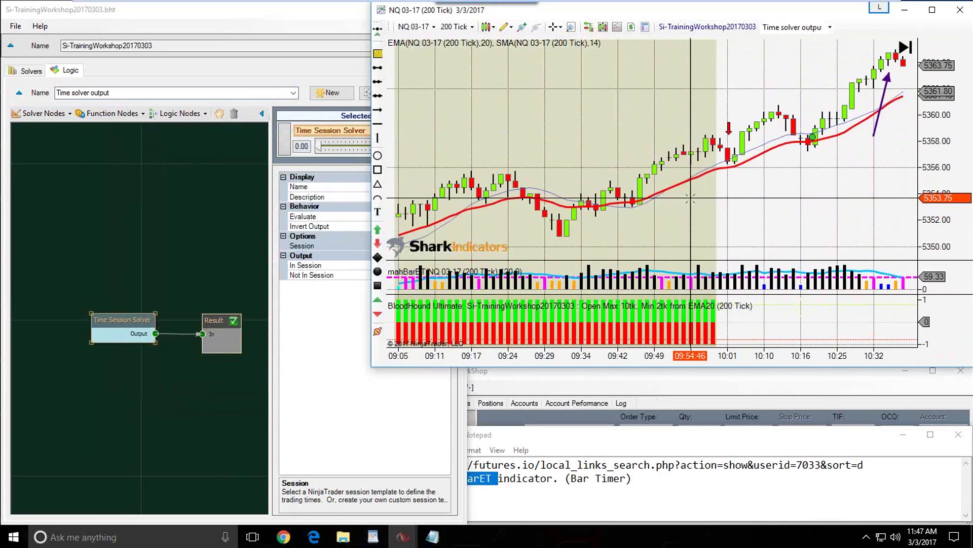
pyautogui.scroll(2, 691, 198)
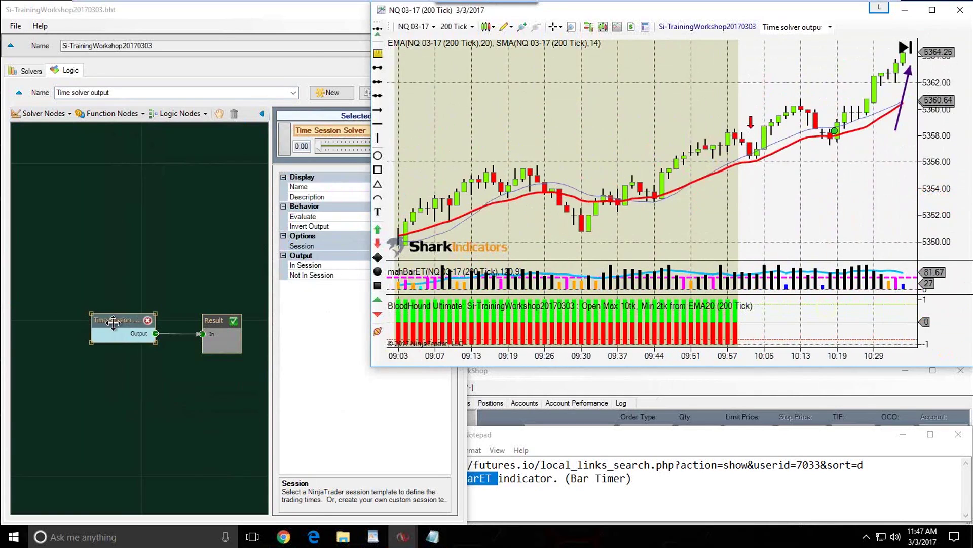
# Move the Time Session Solver node closer to the Result node and bring the chart forward
pyautogui.moveTo(113, 322); pyautogui.dragTo(121, 322)
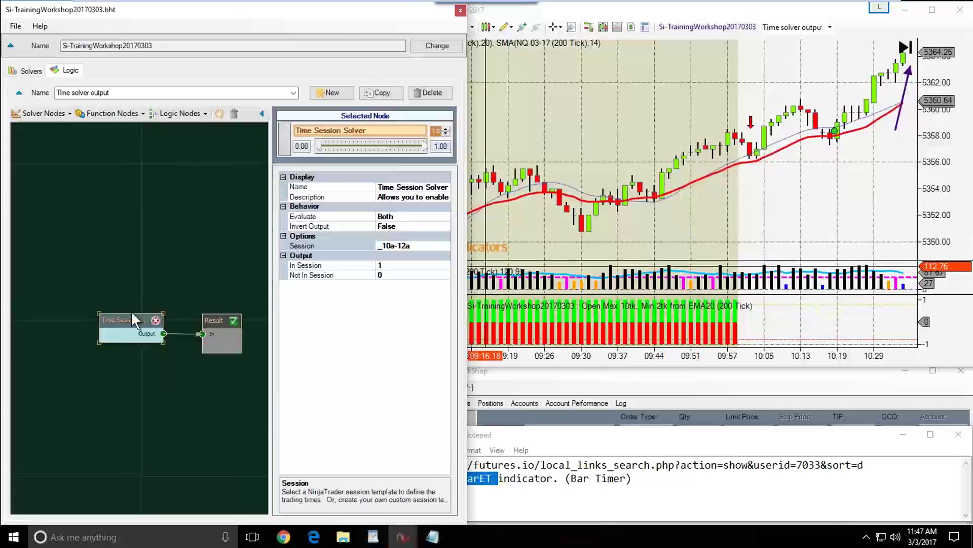
pyautogui.moveTo(120, 321); pyautogui.dragTo(119, 329)
pyautogui.moveTo(128, 323); pyautogui.dragTo(133, 320)
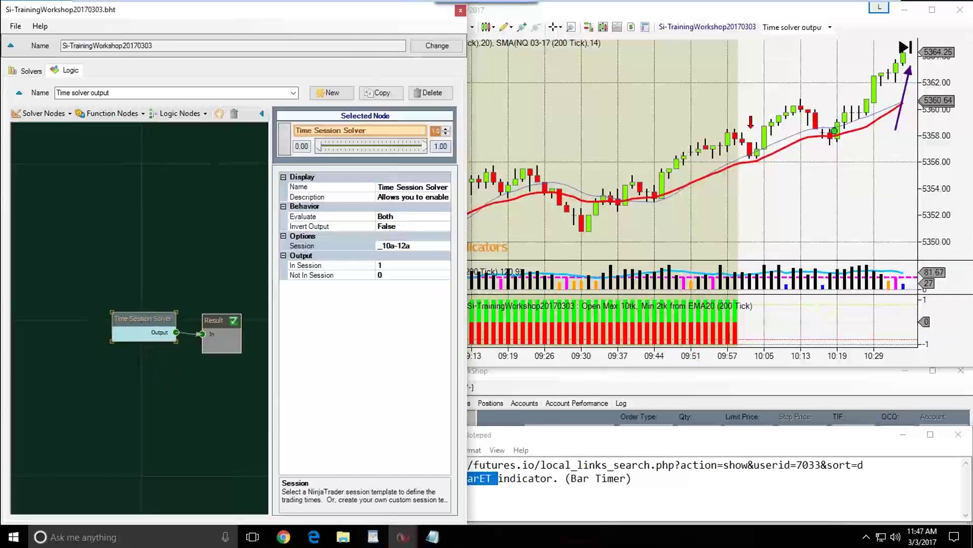
pyautogui.click(656, 310)
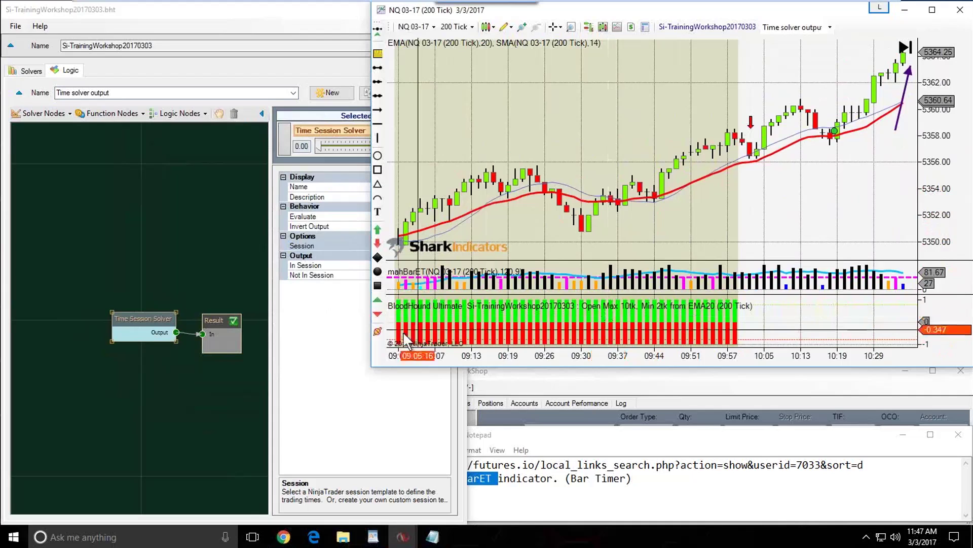
# Set the Time Session Solver's Evaluate option to Long Only and review the session's signals back to their start on the chart
pyautogui.click(131, 321)
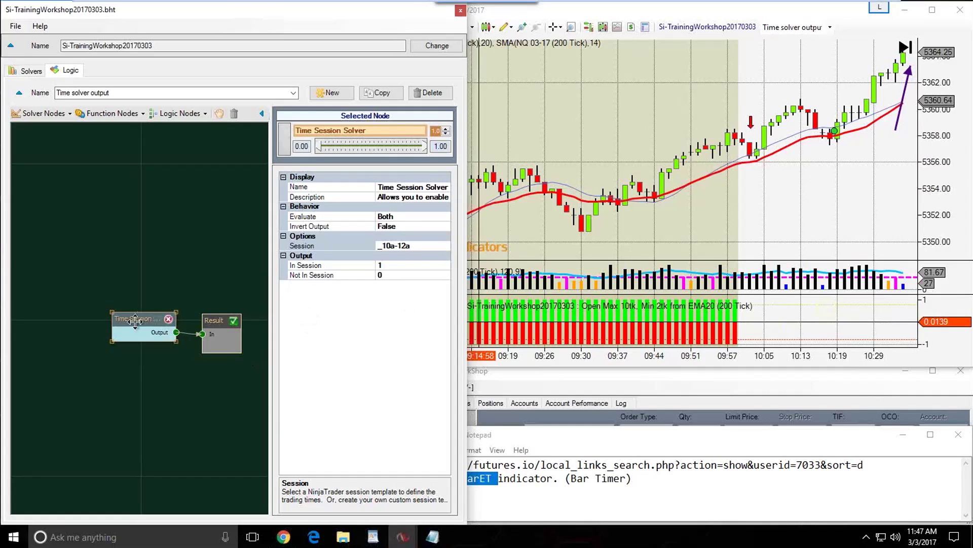
pyautogui.moveTo(134, 320); pyautogui.dragTo(135, 322)
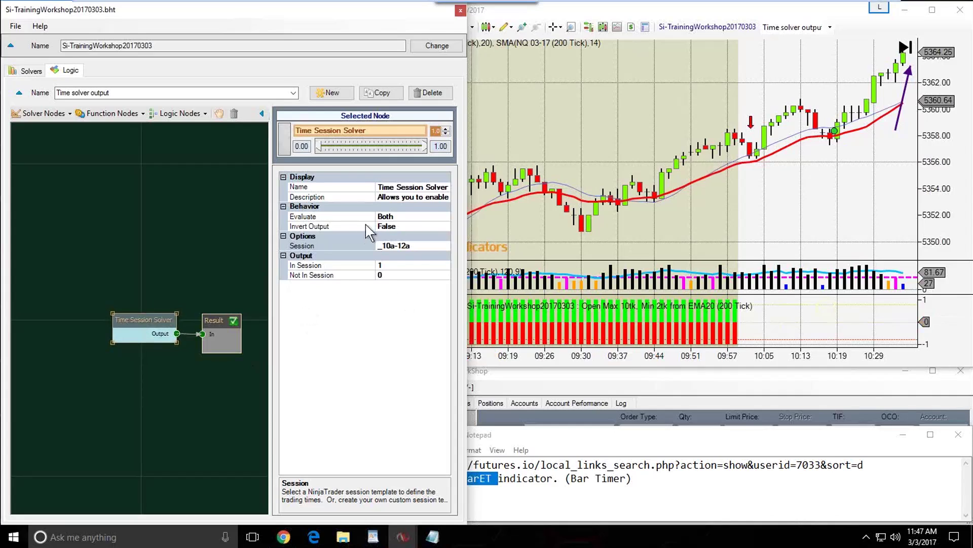
pyautogui.click(394, 217)
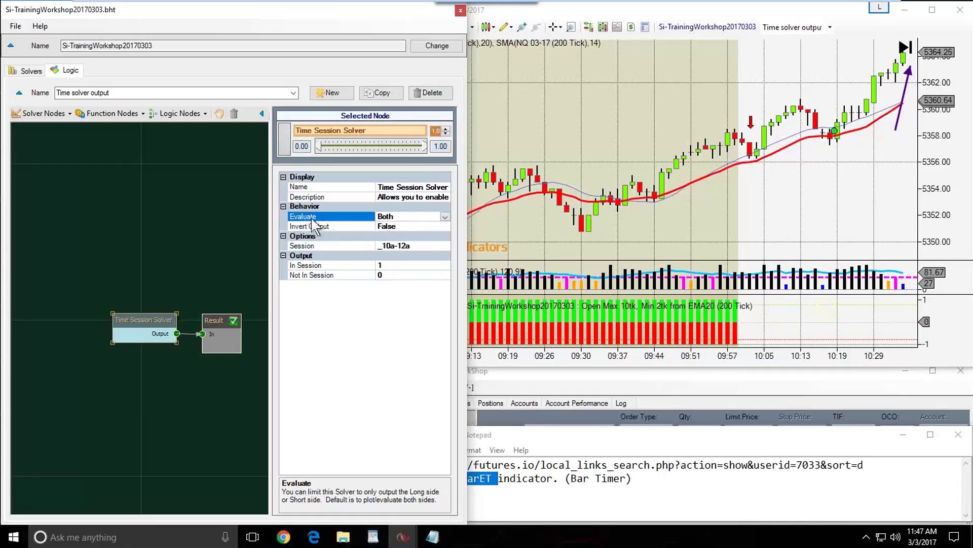
pyautogui.click(445, 217)
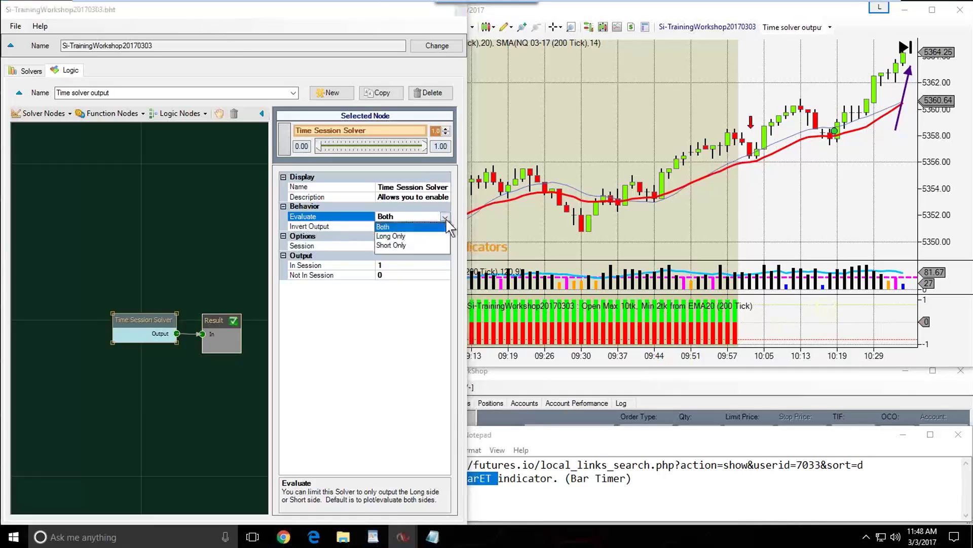
pyautogui.click(390, 236)
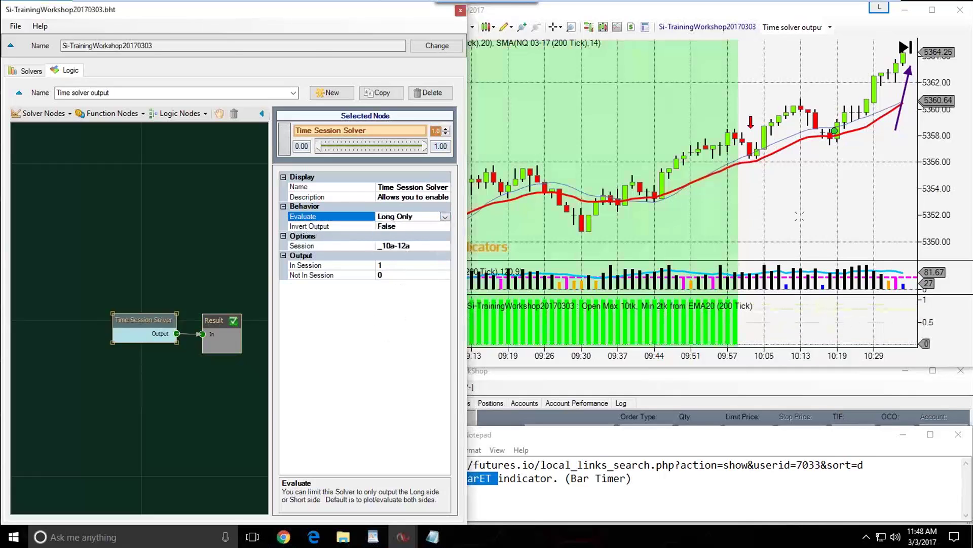
pyautogui.click(816, 217)
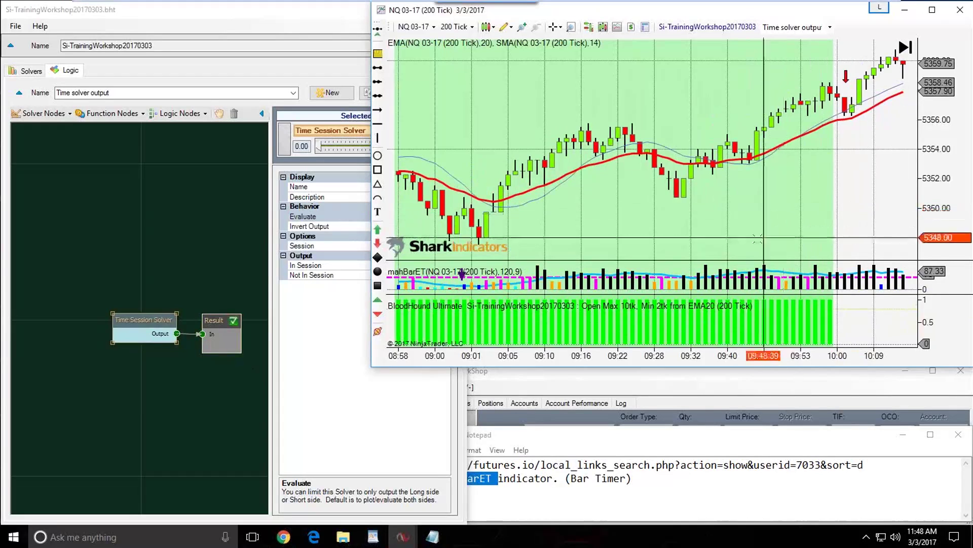
pyautogui.scroll(-3, 696, 346)
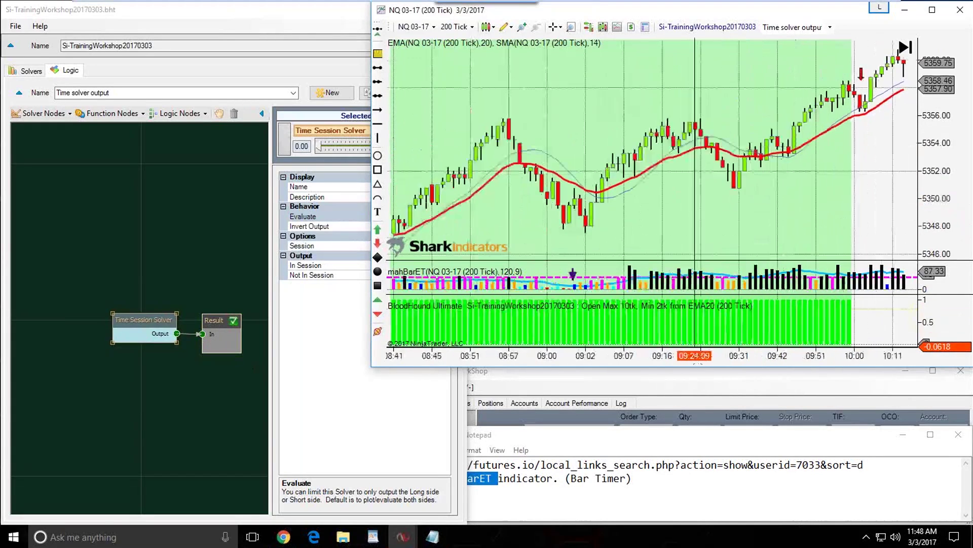
pyautogui.scroll(5, 695, 346)
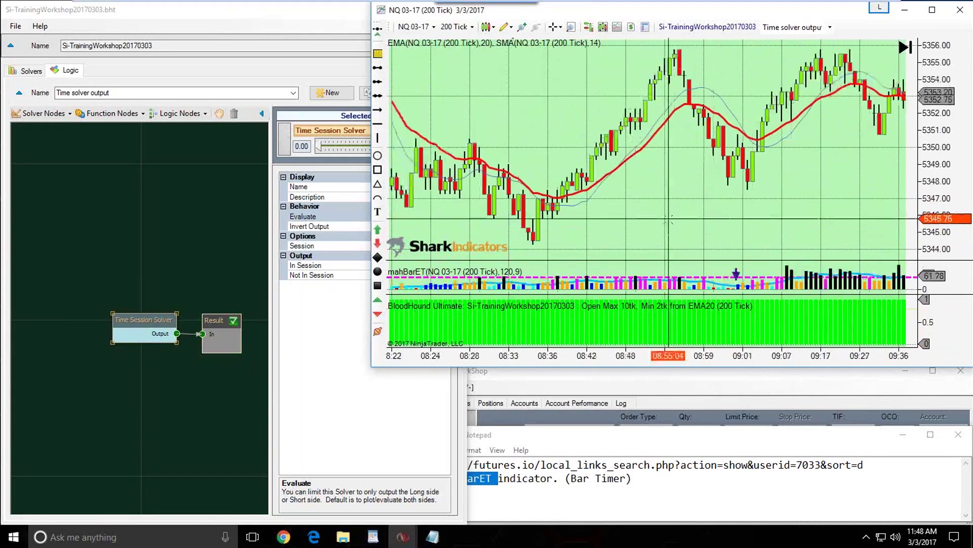
pyautogui.scroll(10, 669, 218)
pyautogui.scroll(-4, 738, 227)
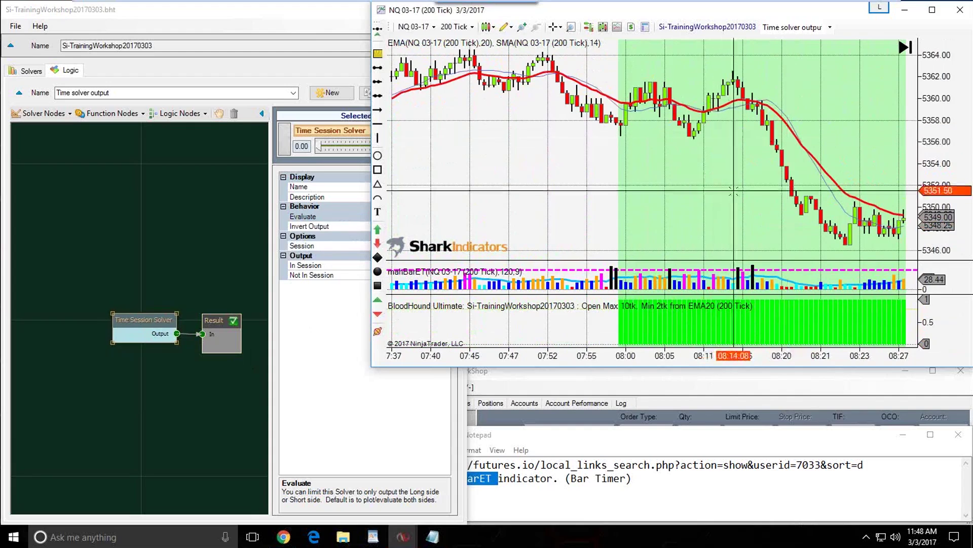
# Set the Time Session Solver's Evaluate option to Short Only and review the session's signals through to their end on the chart
pyautogui.click(141, 324)
pyautogui.moveTo(141, 324); pyautogui.dragTo(140, 323)
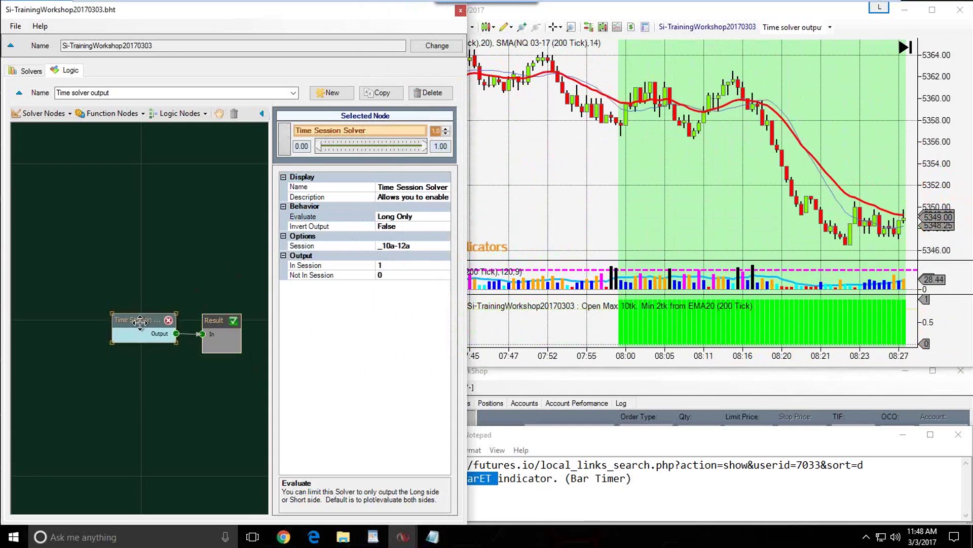
pyautogui.click(420, 219)
pyautogui.click(444, 217)
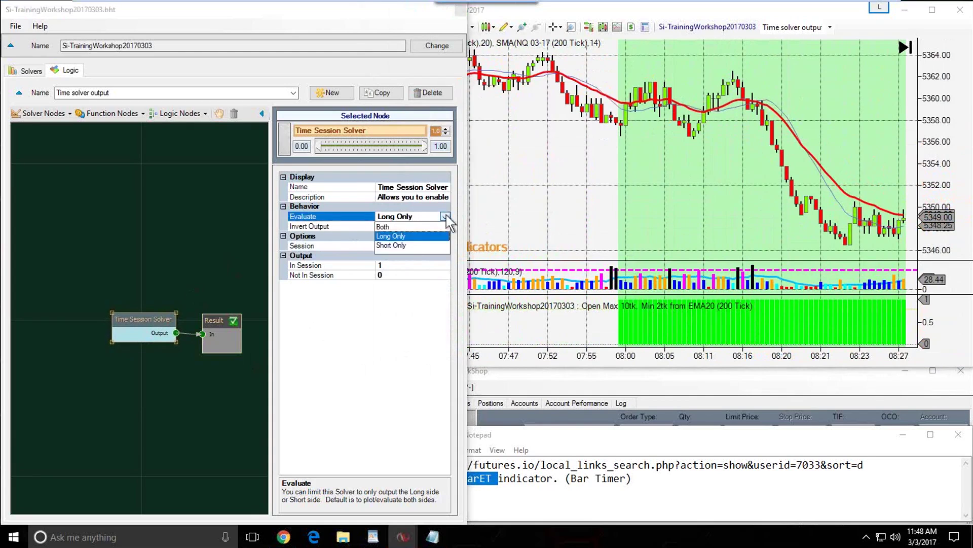
pyautogui.click(388, 246)
pyautogui.click(593, 216)
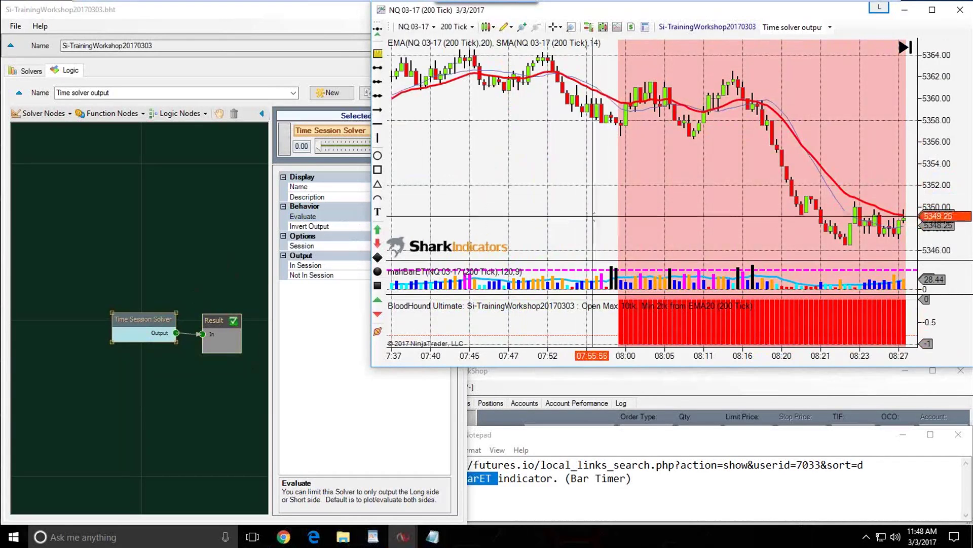
pyautogui.scroll(-10, 592, 216)
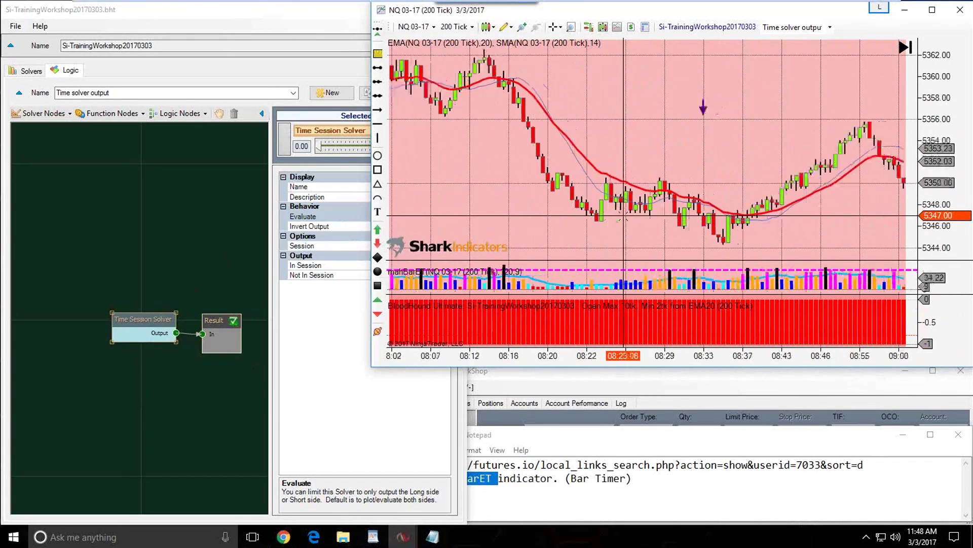
pyautogui.scroll(-15, 623, 215)
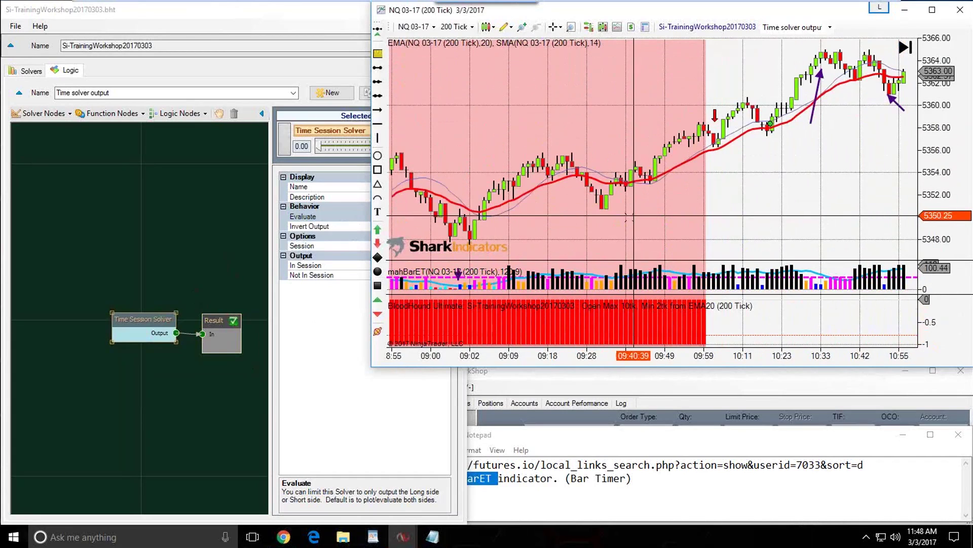
# Set the Time Session Solver's Evaluate option to Both and inspect the start and end of the session's output on the chart
pyautogui.click(284, 345)
pyautogui.click(446, 217)
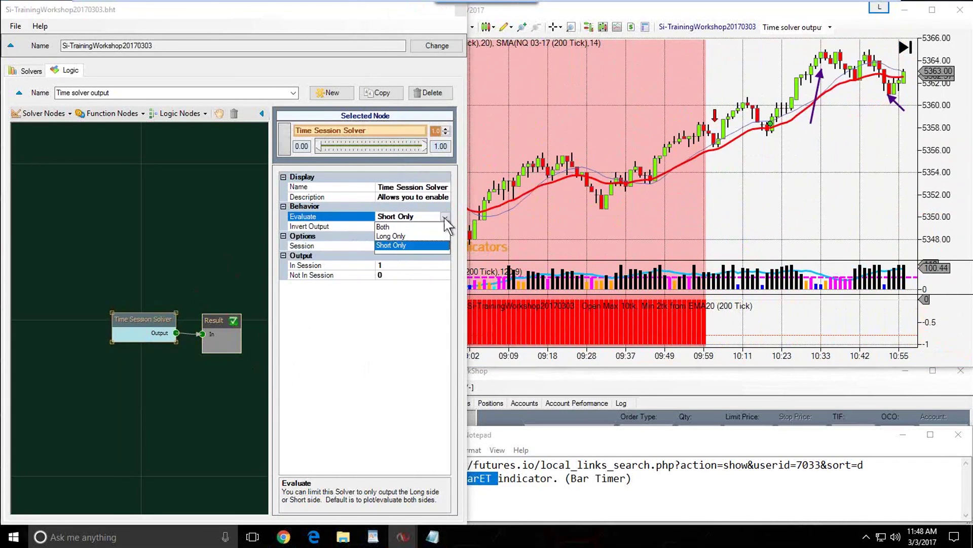
pyautogui.click(384, 229)
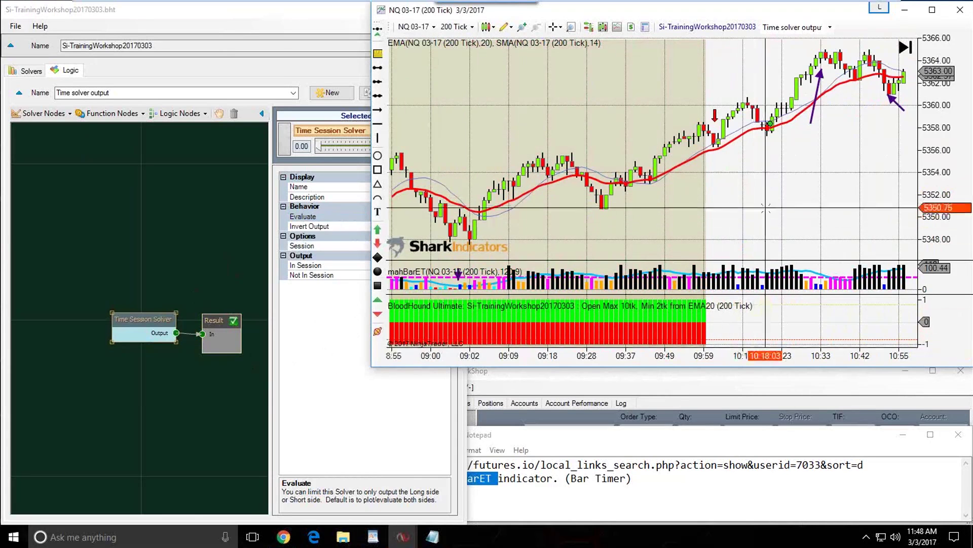
pyautogui.scroll(5, 643, 195)
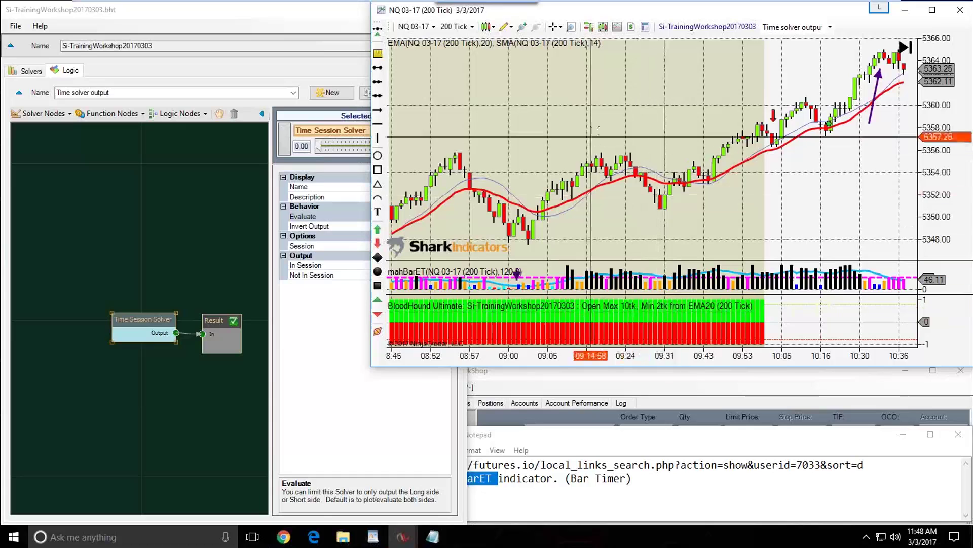
pyautogui.moveTo(591, 133); pyautogui.dragTo(684, 164)
pyautogui.scroll(10, 683, 164)
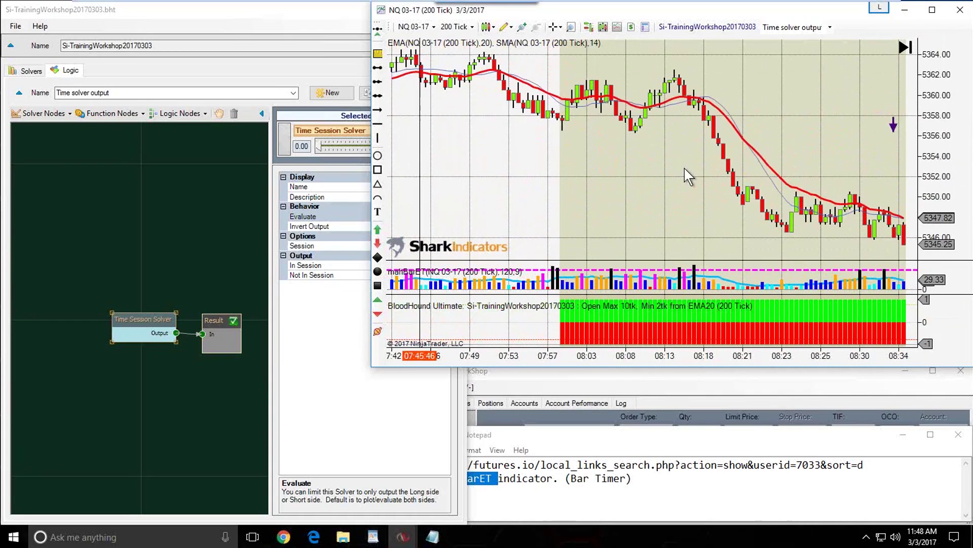
pyautogui.click(138, 323)
pyautogui.moveTo(137, 323); pyautogui.dragTo(140, 322)
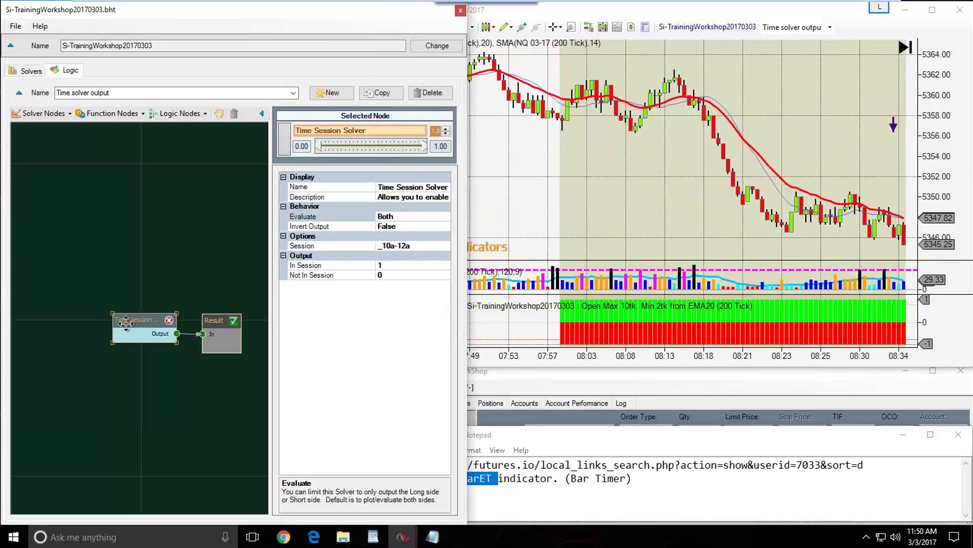
pyautogui.moveTo(140, 320)
pyautogui.mouseDown()
pyautogui.moveTo(108, 319)
pyautogui.moveTo(139, 318)
pyautogui.mouseUp()
pyautogui.click(419, 246)
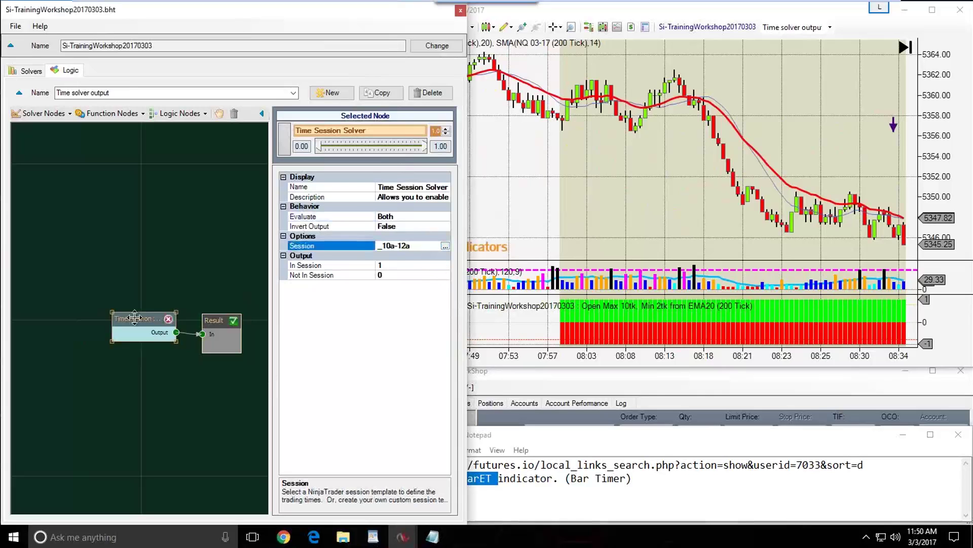
pyautogui.click(136, 323)
pyautogui.moveTo(136, 322); pyautogui.dragTo(139, 326)
# Open the Session Manager from the Time Session Solver's Session option and review the US Equities RTH template's session times
pyautogui.click(416, 246)
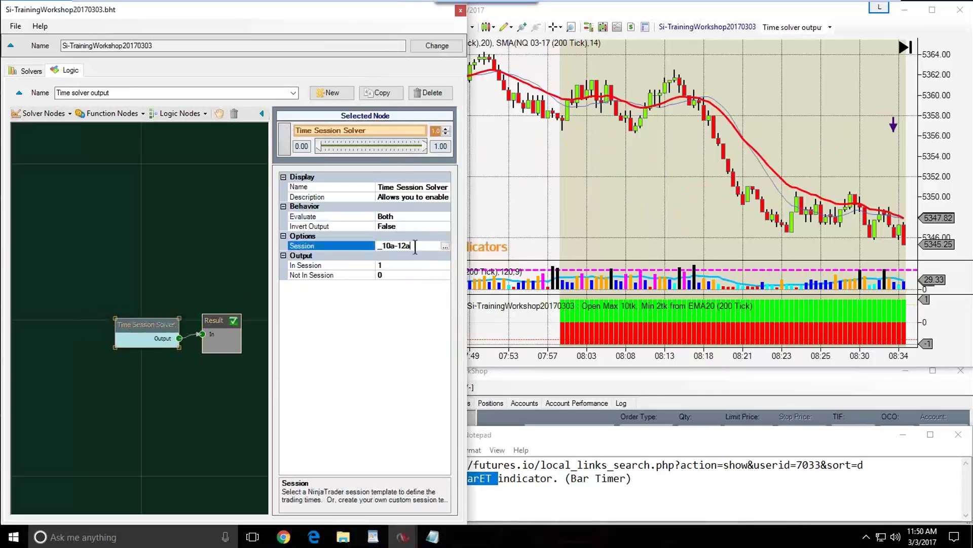
pyautogui.click(445, 246)
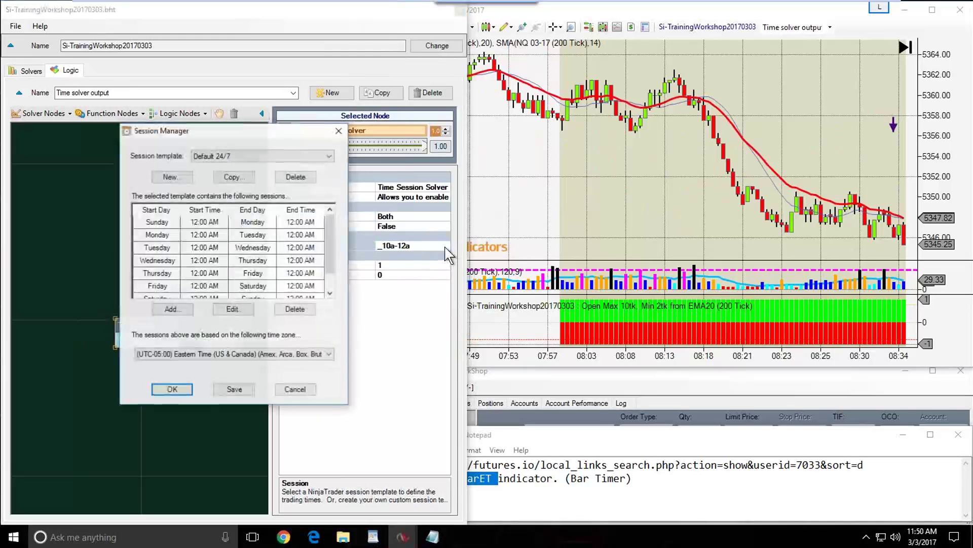
pyautogui.click(329, 156)
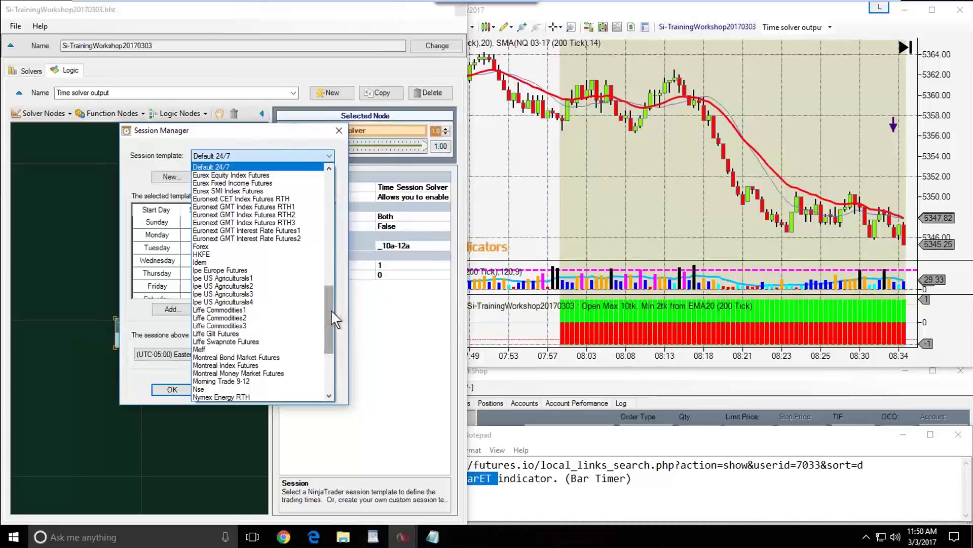
pyautogui.moveTo(330, 312); pyautogui.dragTo(330, 370)
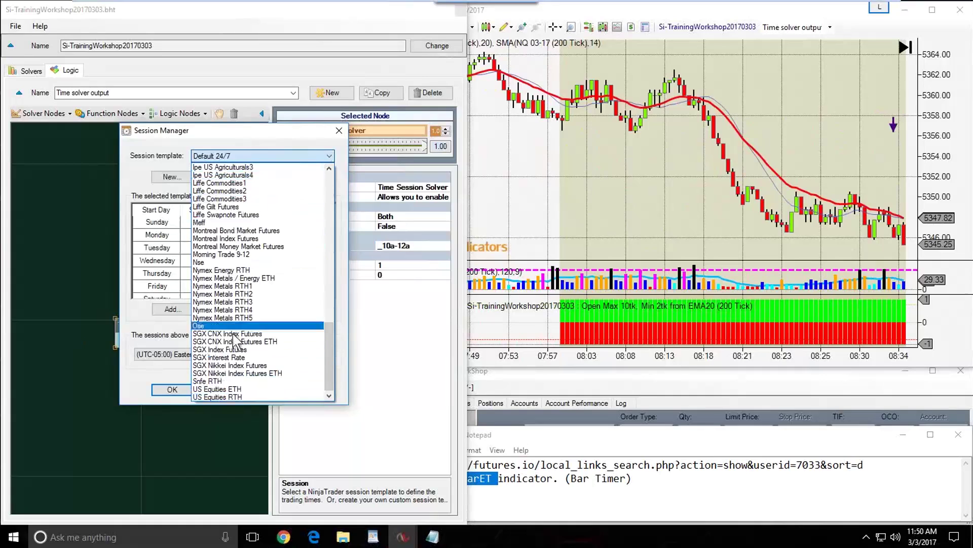
pyautogui.click(230, 397)
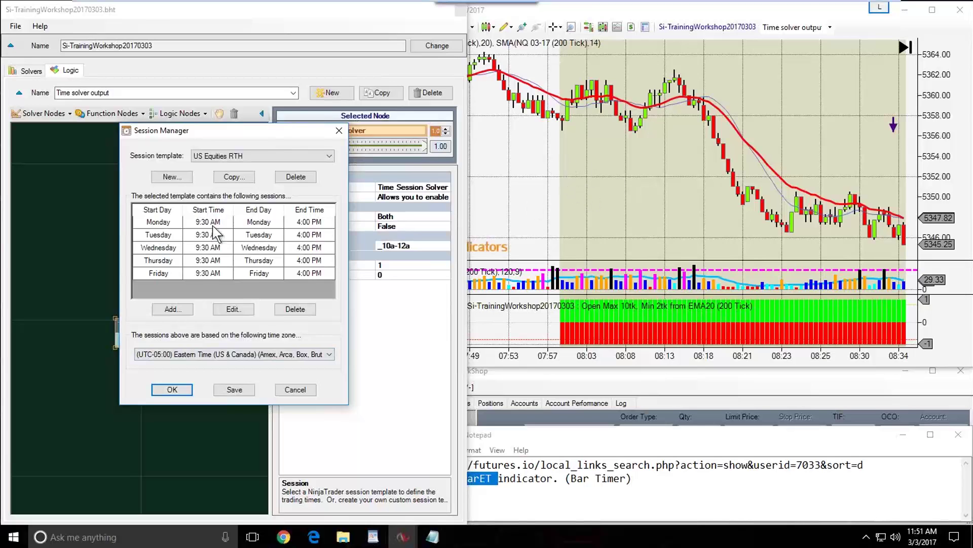
# Look through the custom session templates at the start of the template list, then close the Session Manager without saving
pyautogui.click(330, 155)
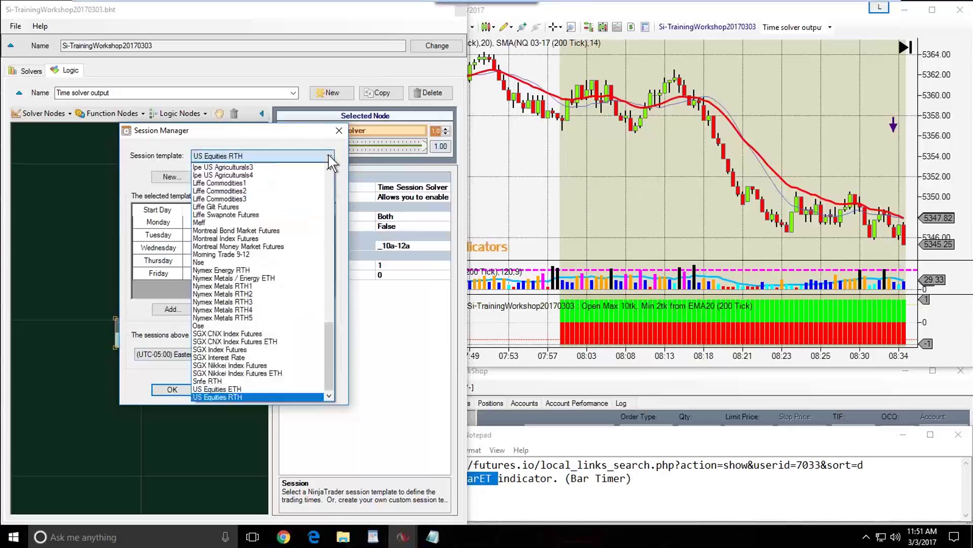
pyautogui.moveTo(329, 330); pyautogui.dragTo(330, 177)
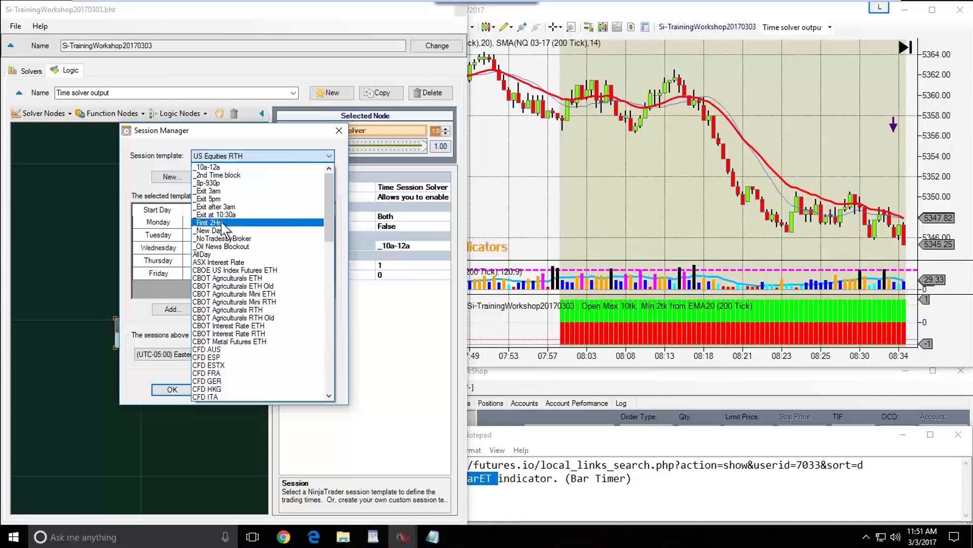
pyautogui.click(203, 132)
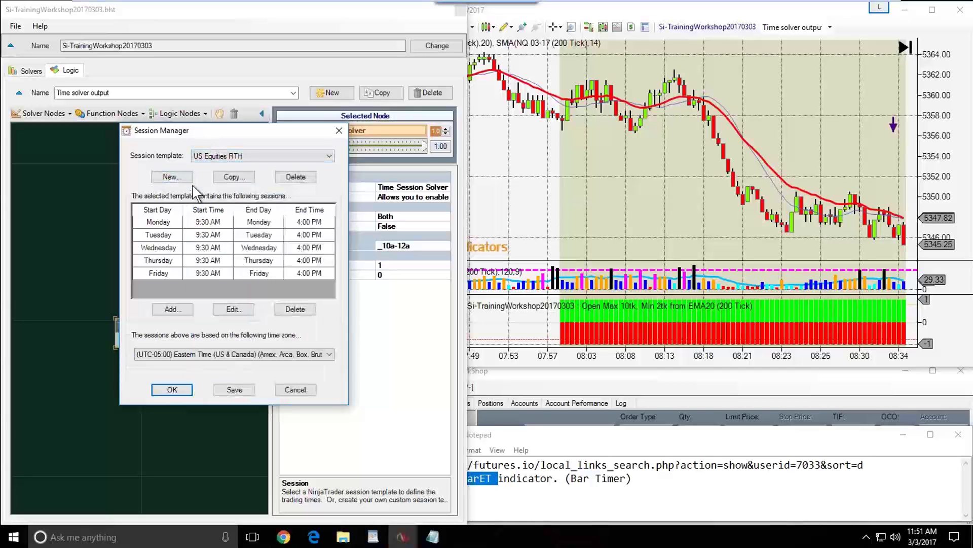
pyautogui.moveTo(205, 132); pyautogui.dragTo(191, 157)
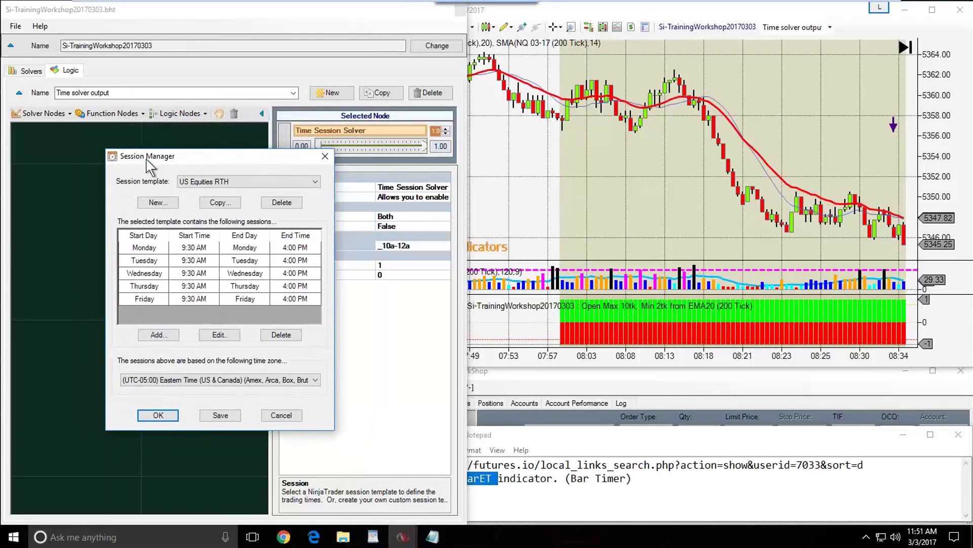
pyautogui.moveTo(200, 159); pyautogui.dragTo(213, 148)
pyautogui.click(341, 146)
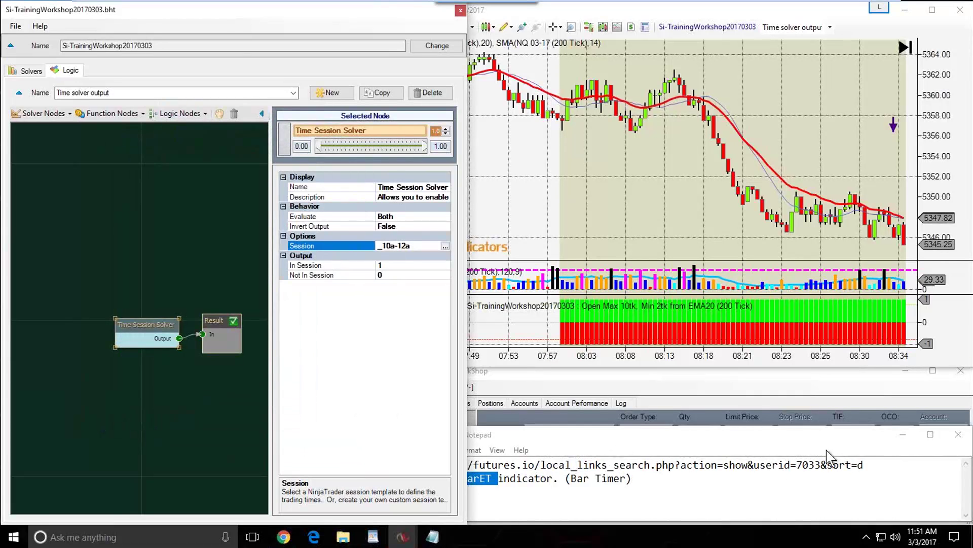
# Minimize the Notepad note and bring the Control Center forward, extending its window upward over the chart
pyautogui.click(717, 486)
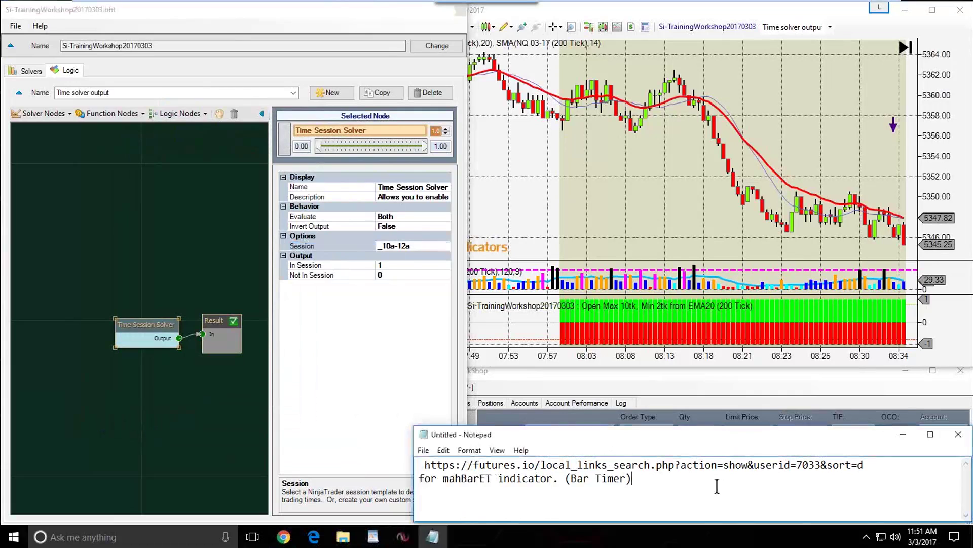
pyautogui.click(903, 435)
pyautogui.click(608, 394)
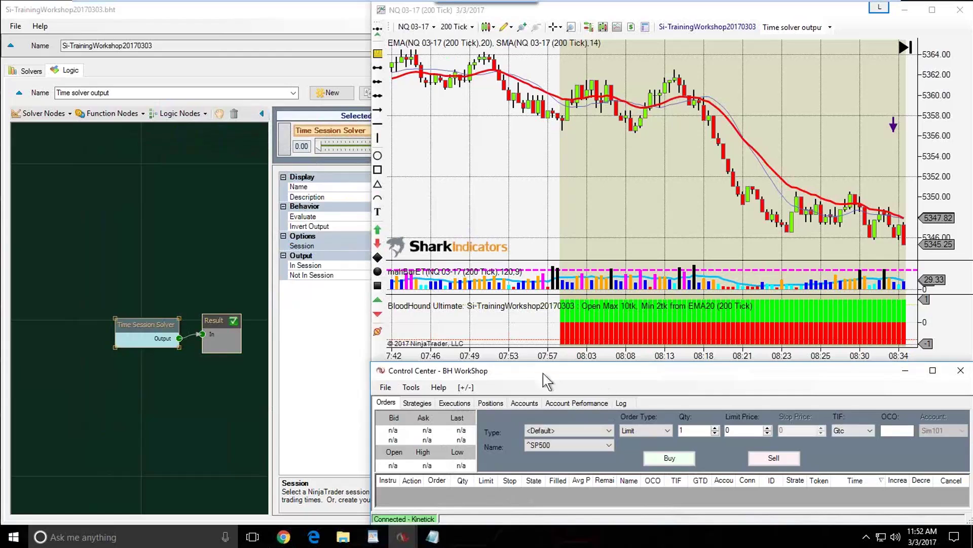
pyautogui.moveTo(428, 362); pyautogui.dragTo(429, 234)
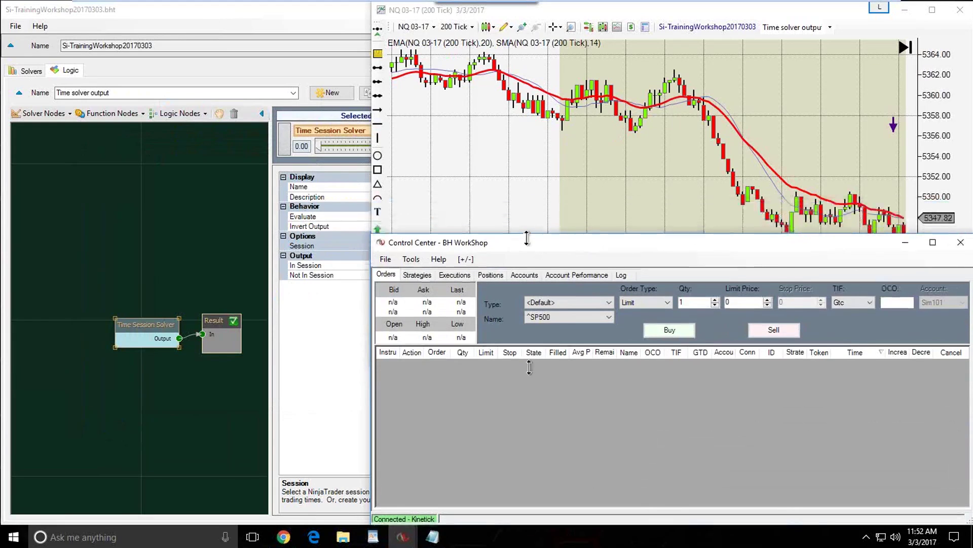
# Open the Session Manager from the Control Center, move it beside the chart to review its session list, and cancel it
pyautogui.click(406, 263)
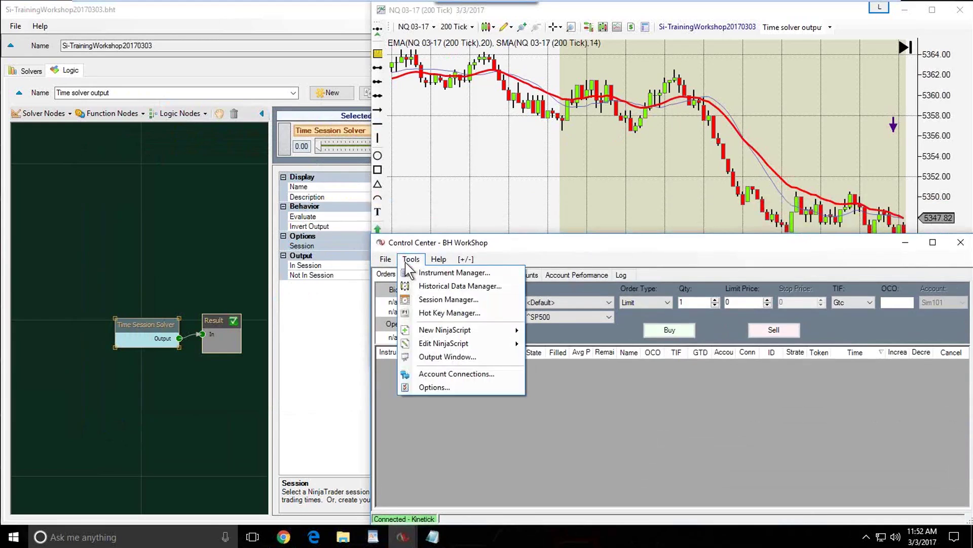
pyautogui.click(477, 305)
pyautogui.moveTo(640, 262); pyautogui.dragTo(355, 171)
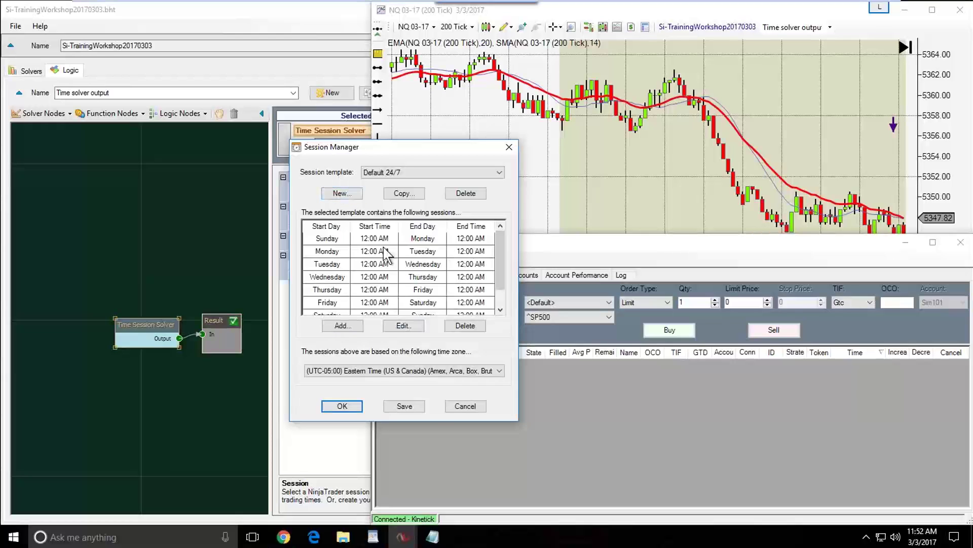
pyautogui.click(472, 409)
# Shrink the Control Center window back down and bring the NQ 03-17 chart to the front
pyautogui.moveTo(514, 243); pyautogui.dragTo(514, 335)
pyautogui.click(474, 141)
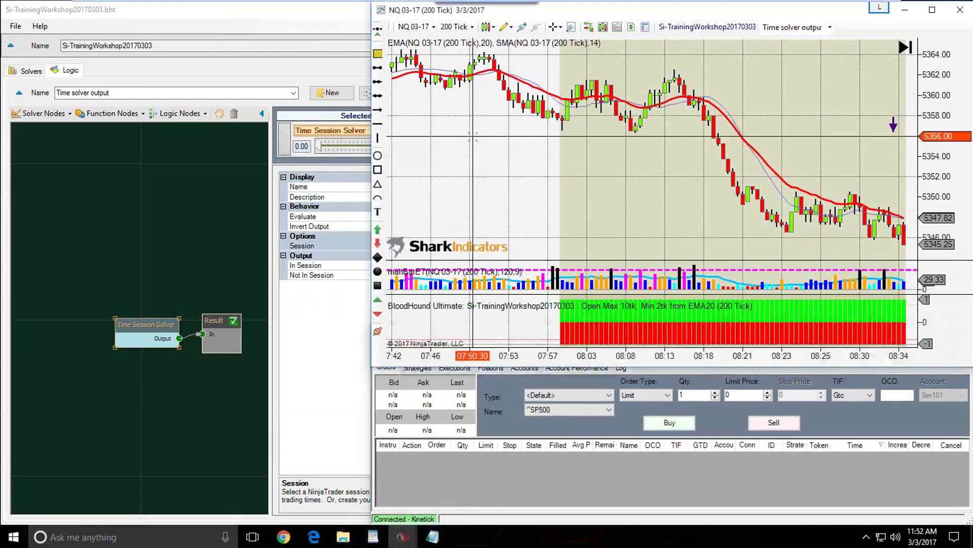
pyautogui.click(377, 141)
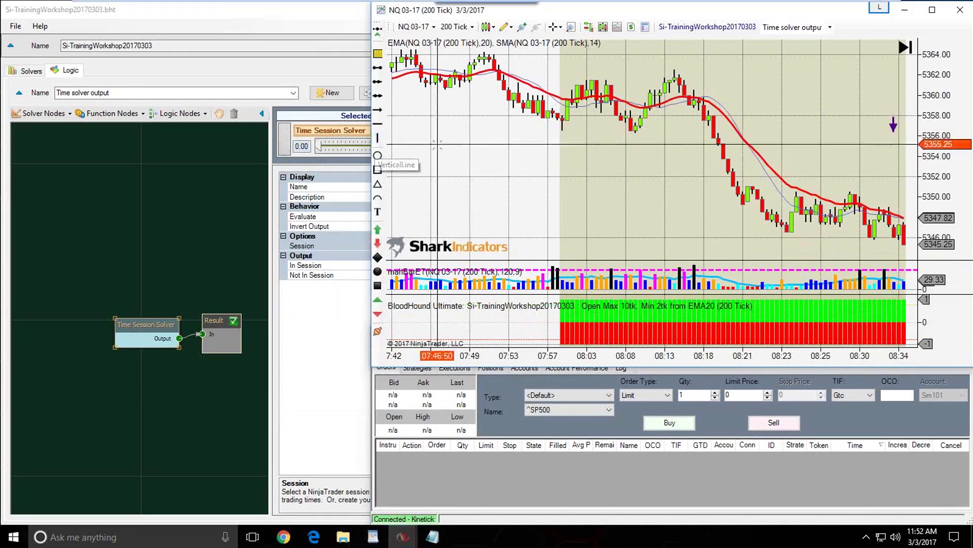
# Move the Time Session Solver node away from the Result node, remove the connection between them, and return to the chart
pyautogui.moveTo(138, 321); pyautogui.dragTo(108, 317)
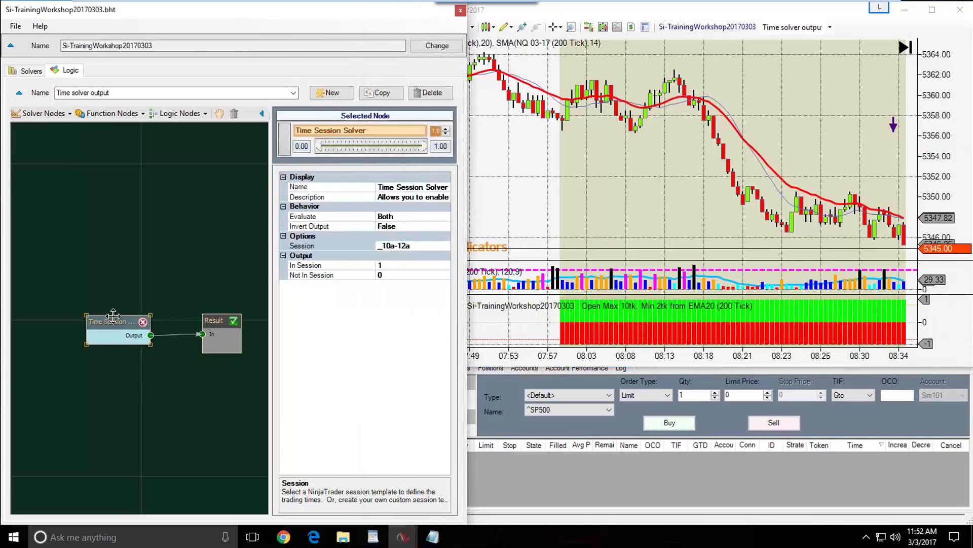
pyautogui.click(176, 334)
pyautogui.click(557, 195)
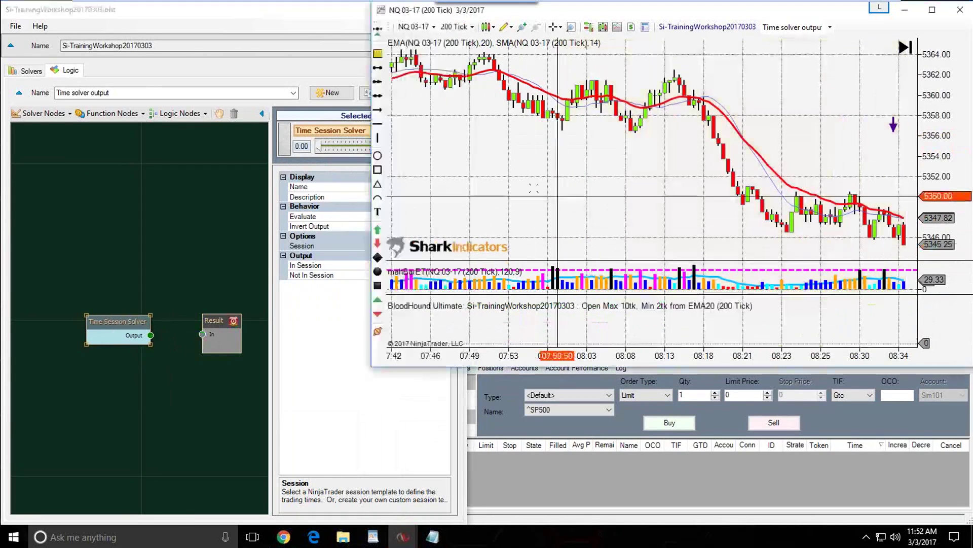
# Open the chart's Indicators dialog, find SiTimeBlock in the available indicators, and add it to the chart's indicator list
pyautogui.rightClick(491, 141)
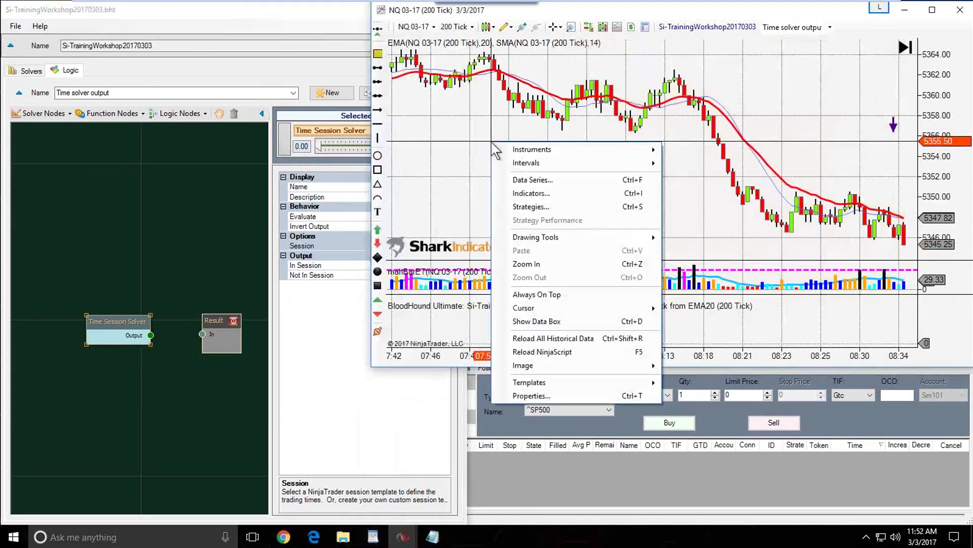
pyautogui.click(532, 195)
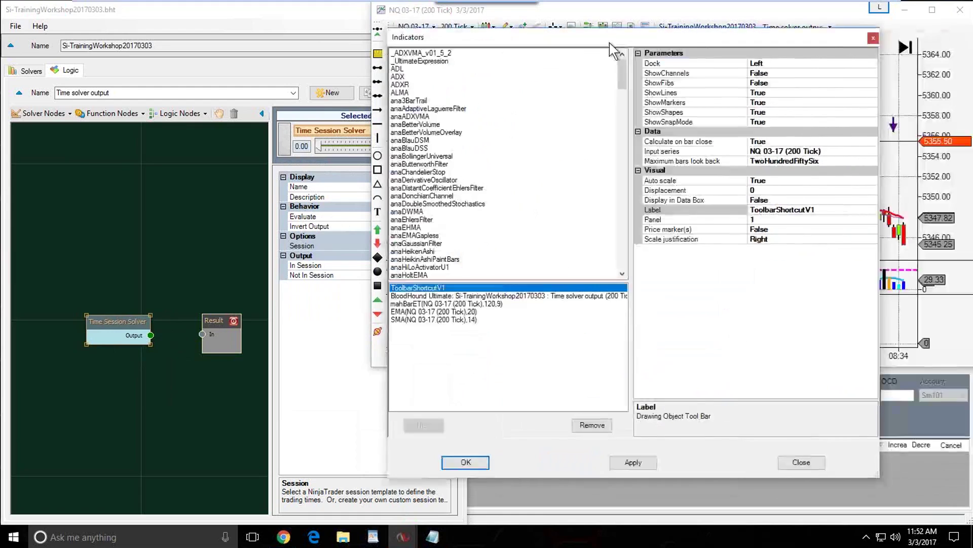
pyautogui.click(421, 132)
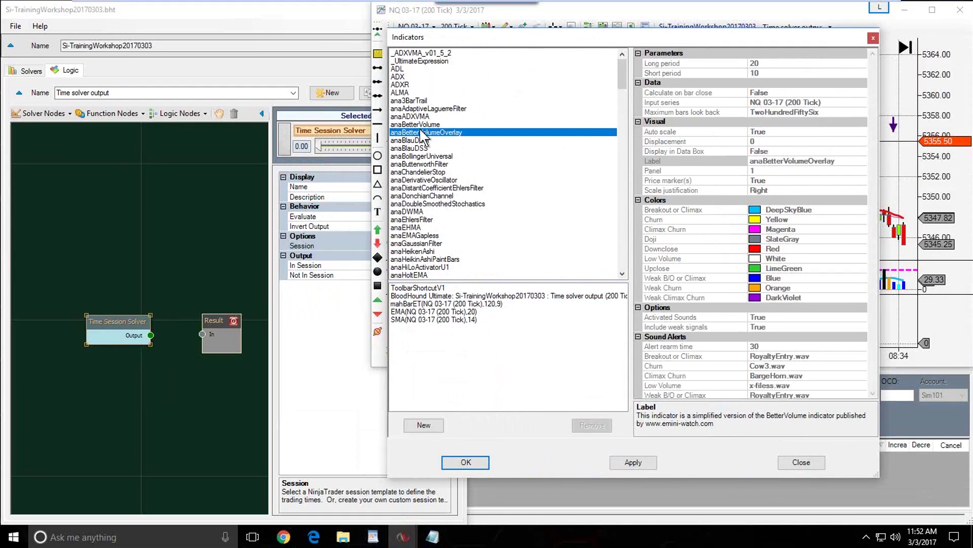
pyautogui.press('s')
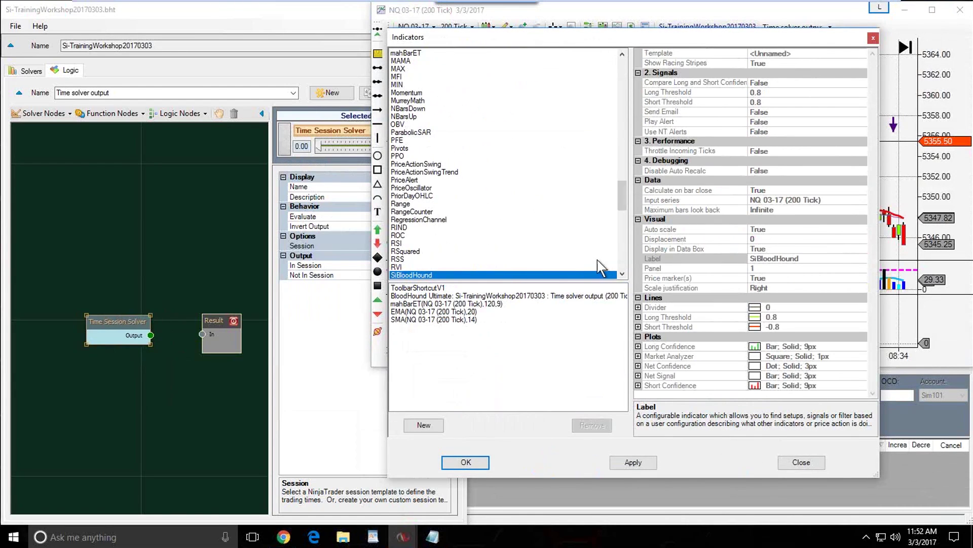
pyautogui.click(621, 273)
pyautogui.moveTo(621, 273); pyautogui.dragTo(622, 273)
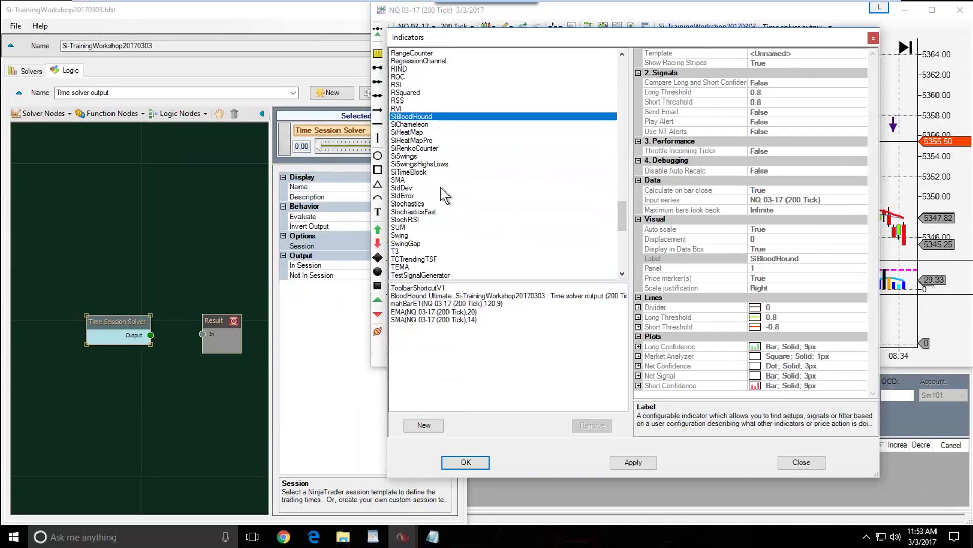
pyautogui.click(407, 173)
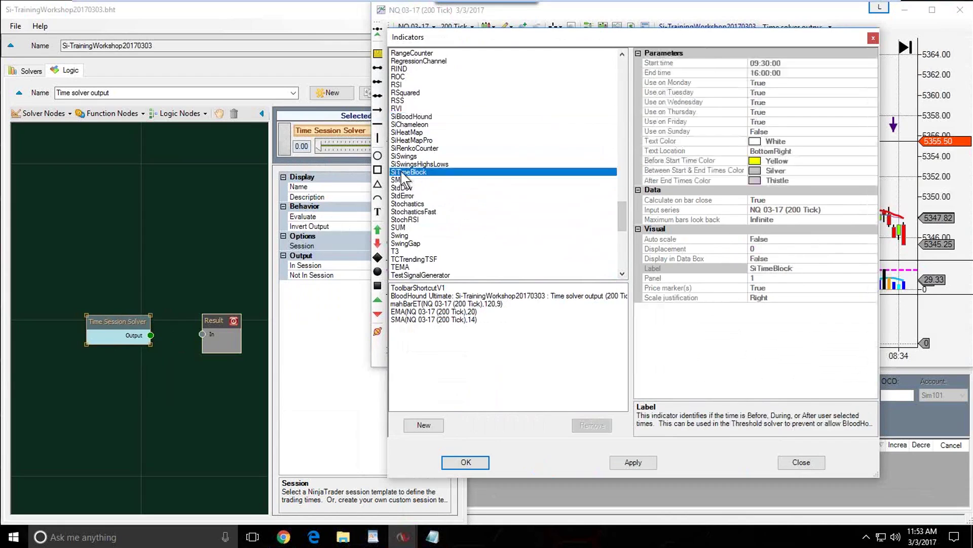
pyautogui.doubleClick(409, 174)
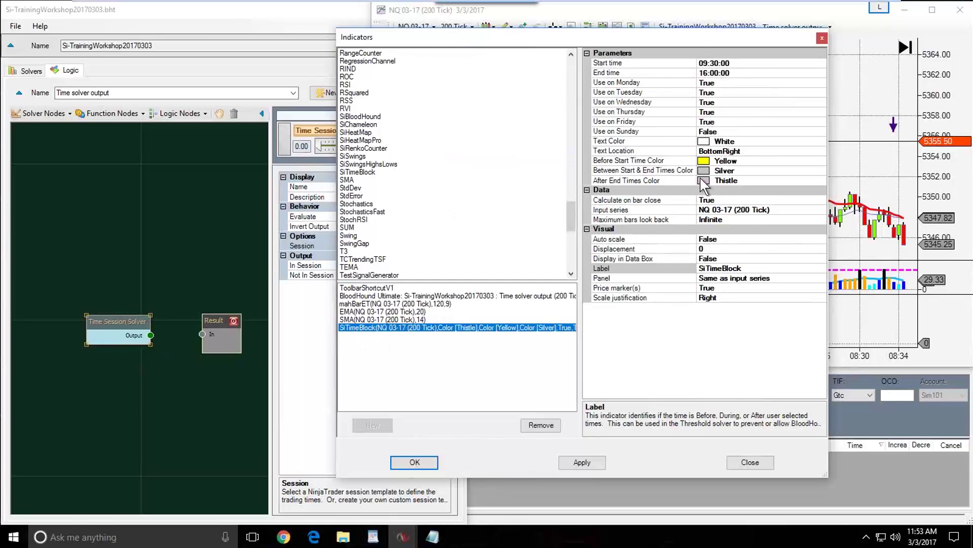
# Examine SiTimeBlock's color parameters for before the start time, between start and end times, and after the end time
pyautogui.click(636, 160)
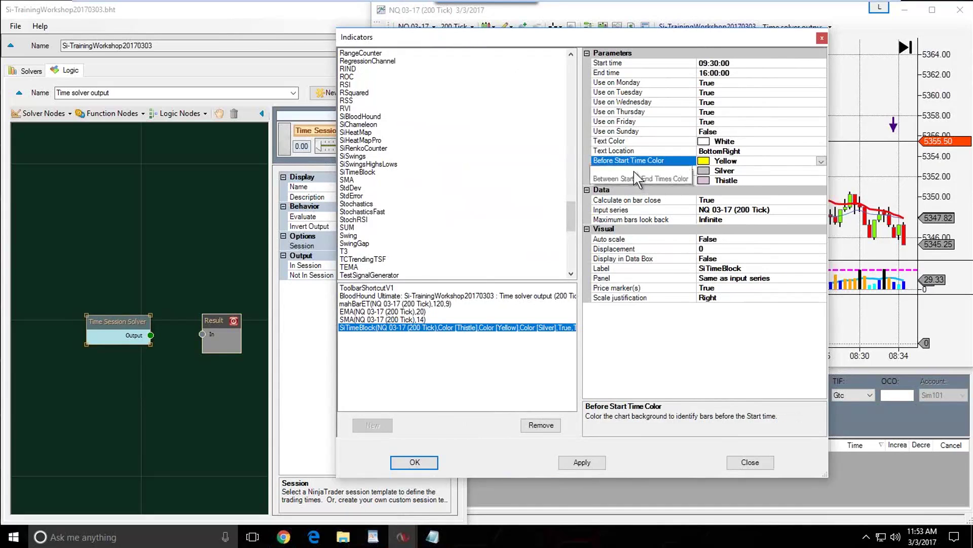
pyautogui.click(634, 172)
pyautogui.click(640, 181)
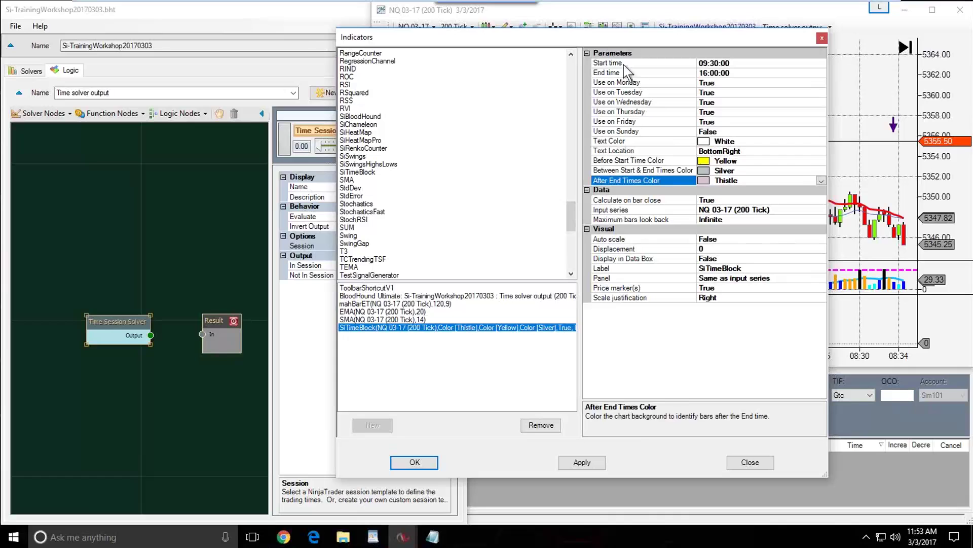
# Examine SiTimeBlock's Start time and End time parameters and their expected 24-hour format
pyautogui.click(607, 65)
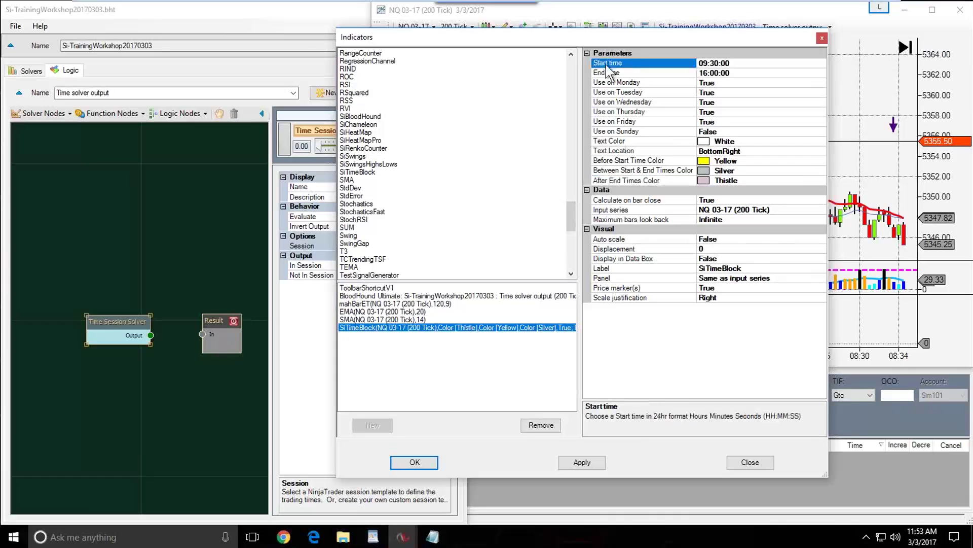
pyautogui.click(706, 76)
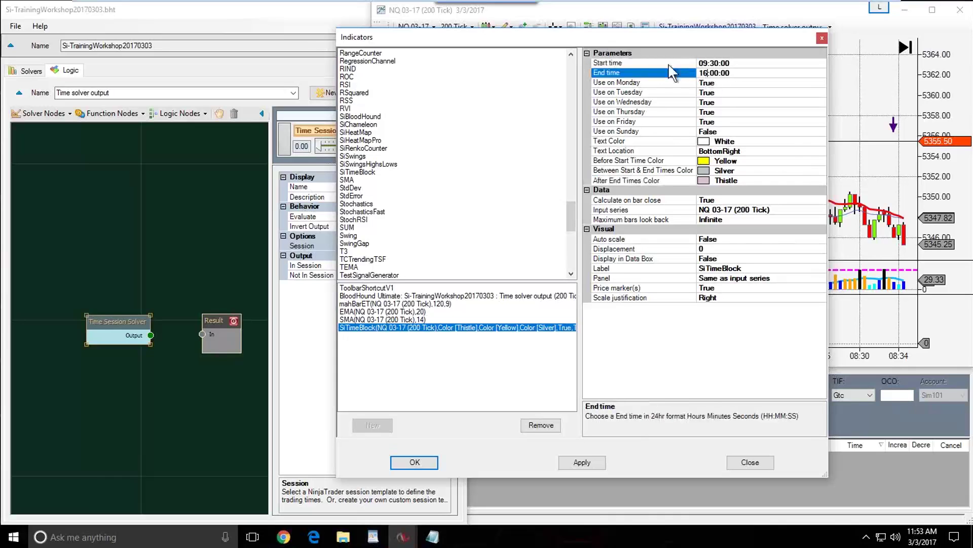
pyautogui.click(619, 62)
pyautogui.click(627, 75)
pyautogui.click(702, 63)
pyautogui.click(706, 73)
pyautogui.click(705, 60)
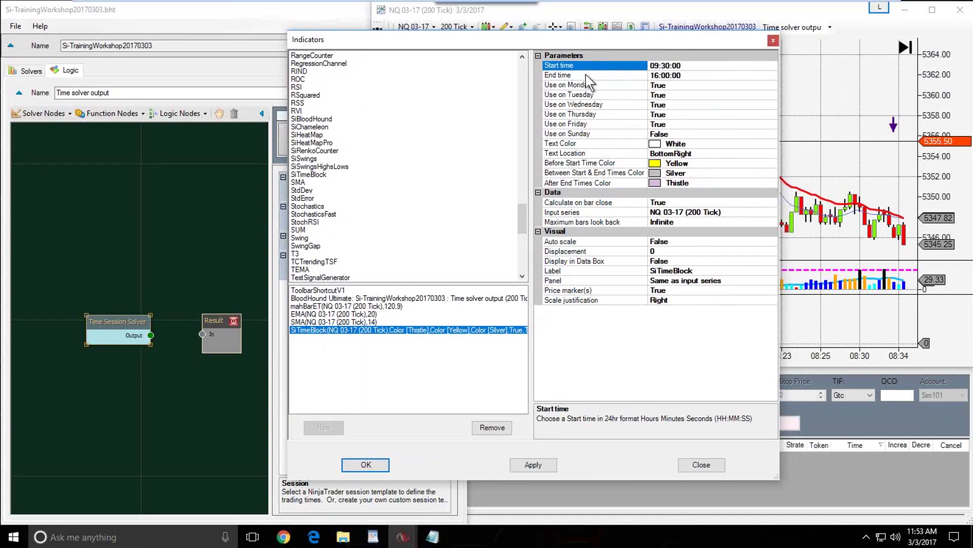
pyautogui.click(587, 75)
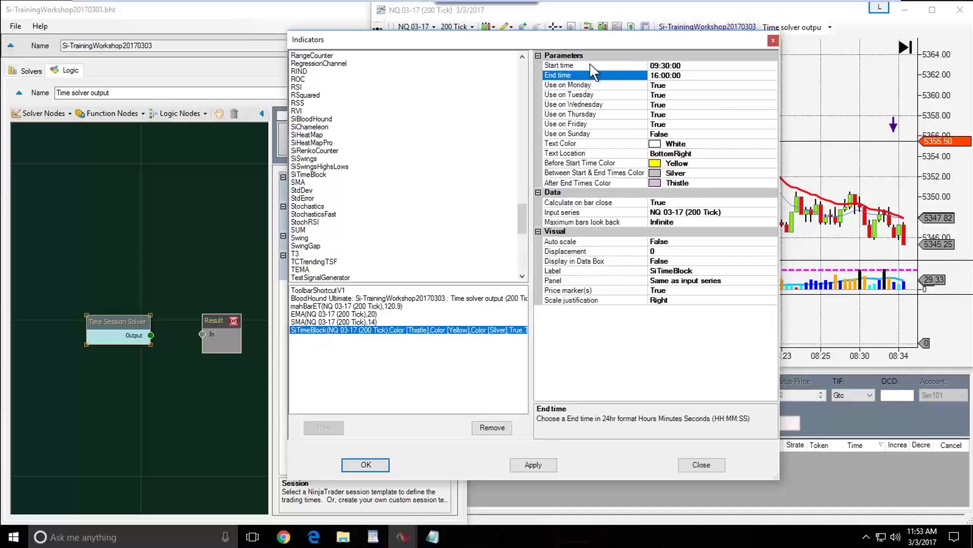
pyautogui.click(655, 64)
pyautogui.click(657, 76)
pyautogui.press('Up')
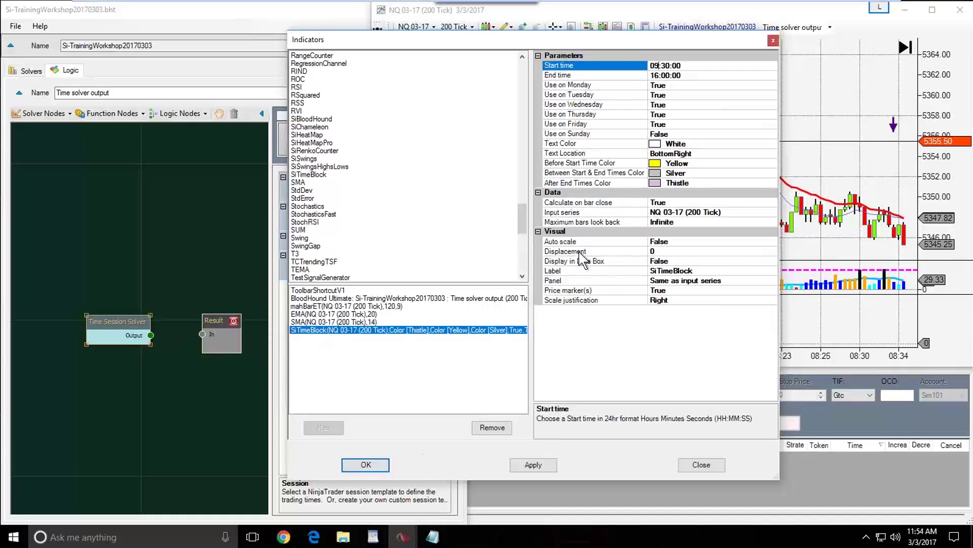
# Check the before-start and after-end colors, apply SiTimeBlock to the chart, and examine its background shading back through the previous day's session
pyautogui.click(568, 164)
pyautogui.click(588, 173)
pyautogui.press('Up')
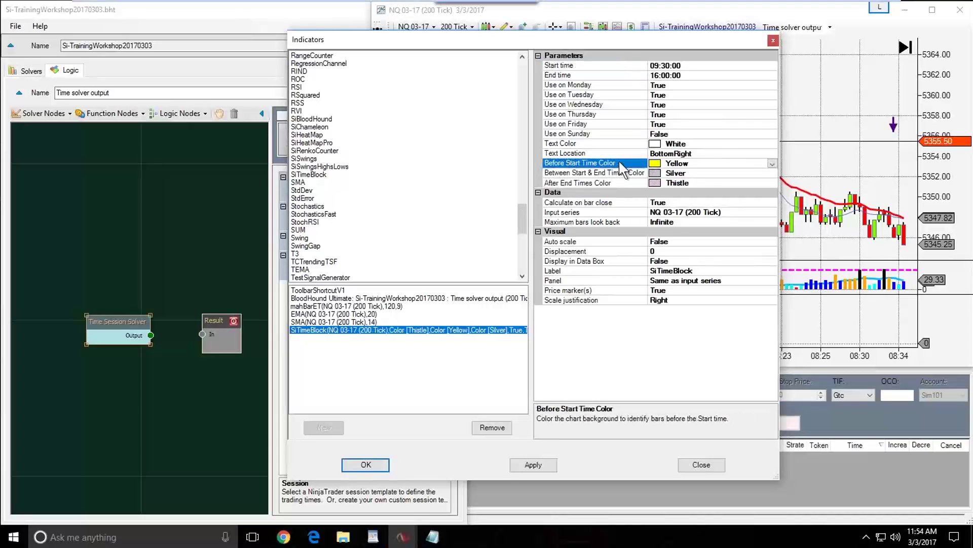
pyautogui.click(672, 183)
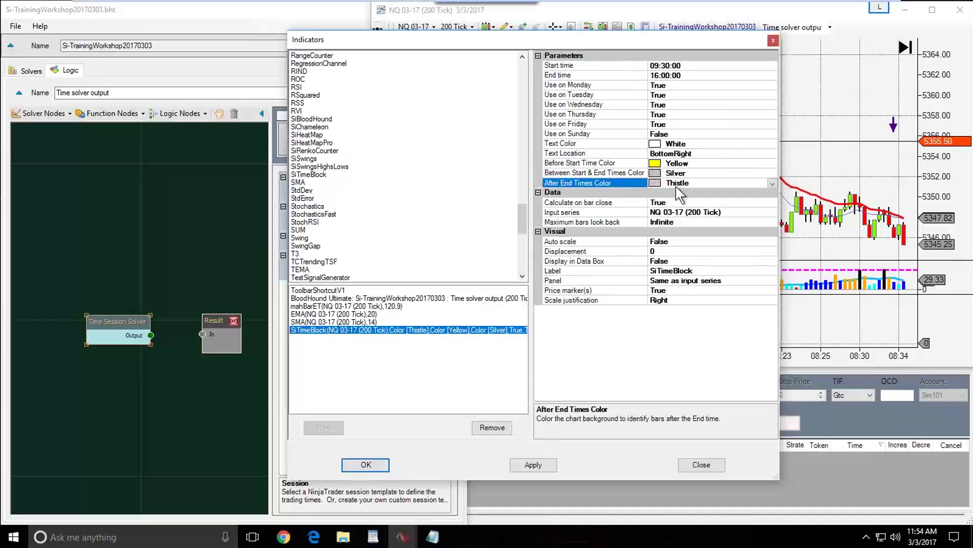
pyautogui.click(368, 463)
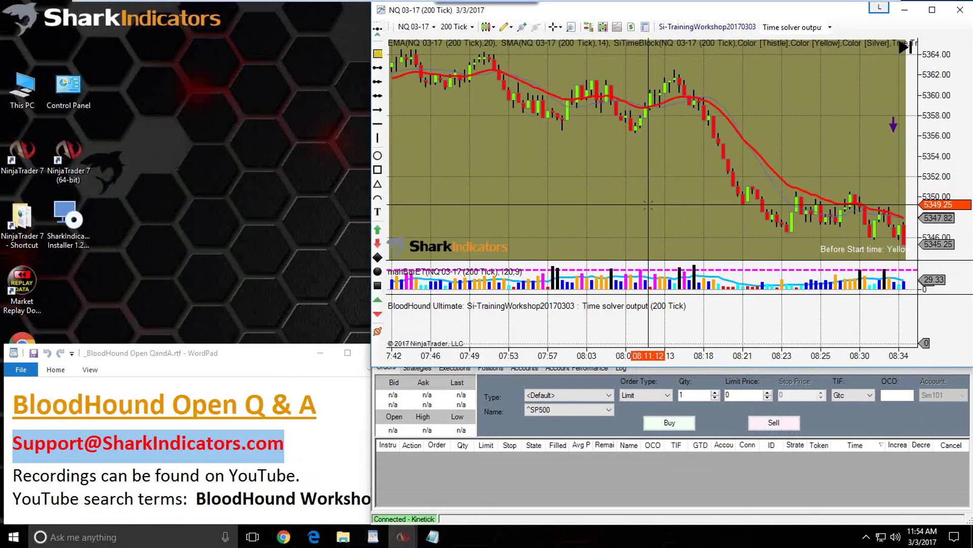
pyautogui.scroll(15, 674, 215)
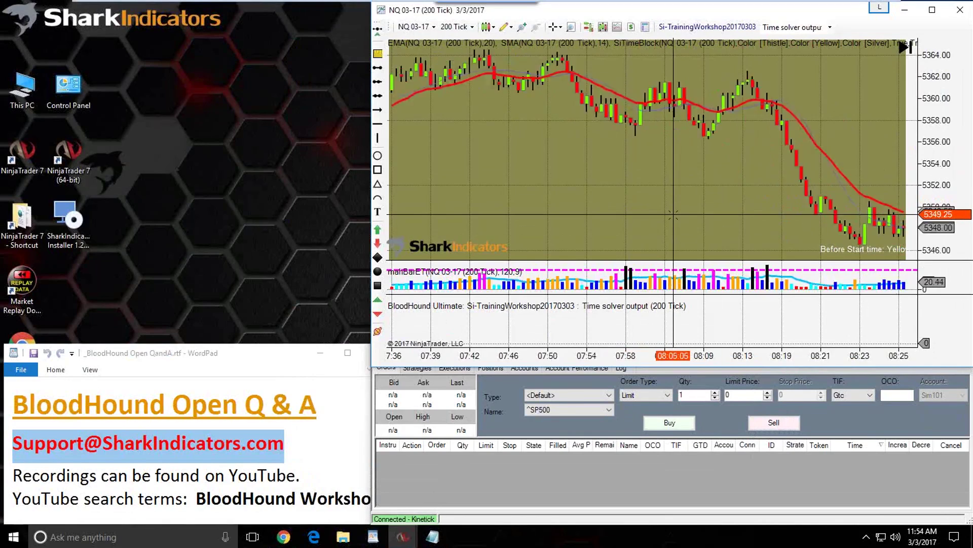
pyautogui.scroll(15, 674, 216)
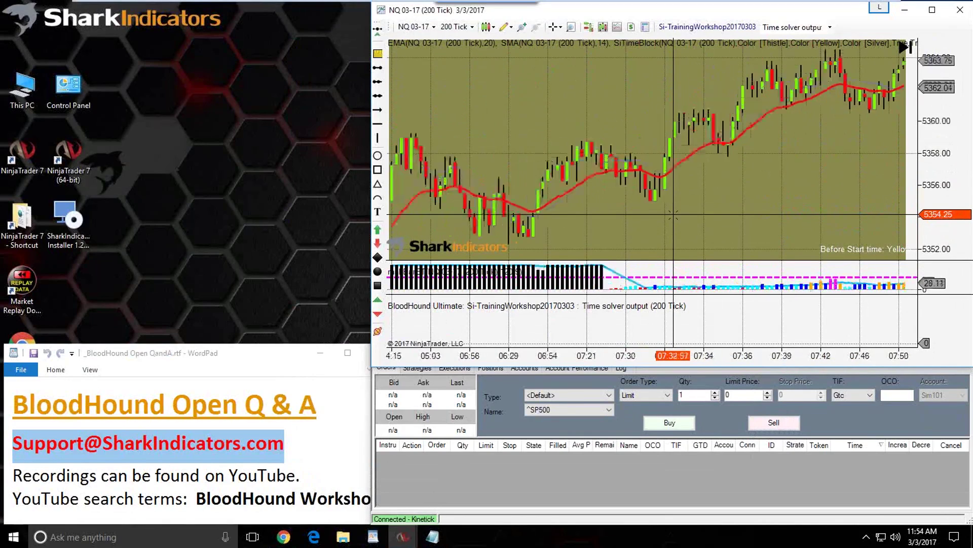
pyautogui.scroll(5, 674, 216)
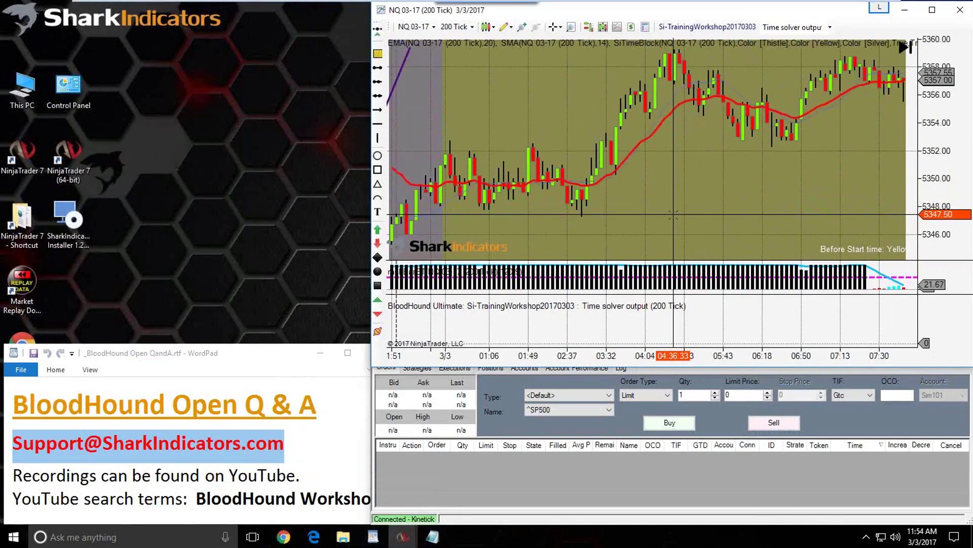
pyautogui.scroll(10, 674, 215)
pyautogui.moveTo(674, 215); pyautogui.dragTo(490, 132)
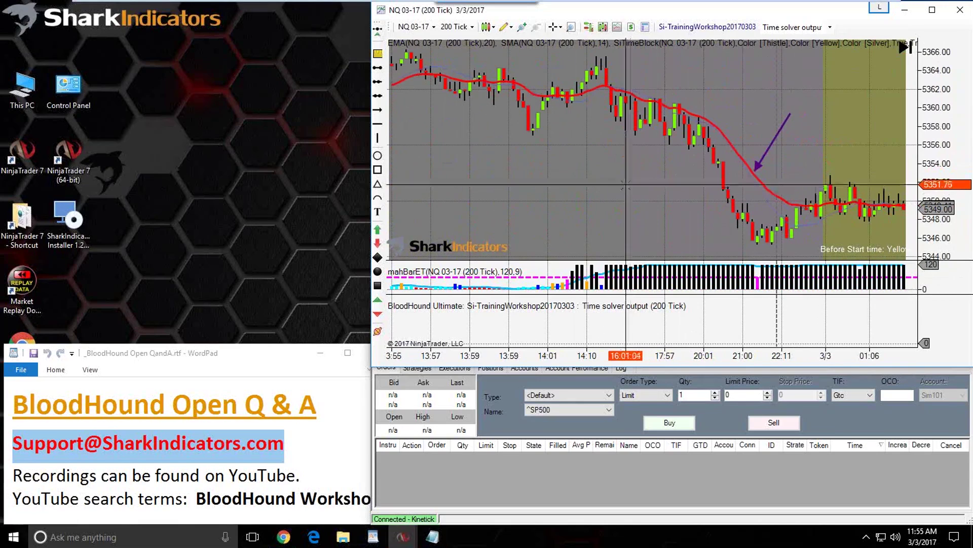
# Reopen SiTimeBlock's settings beside the chart and set its Between Start & End Times Color to Transparent
pyautogui.rightClick(499, 131)
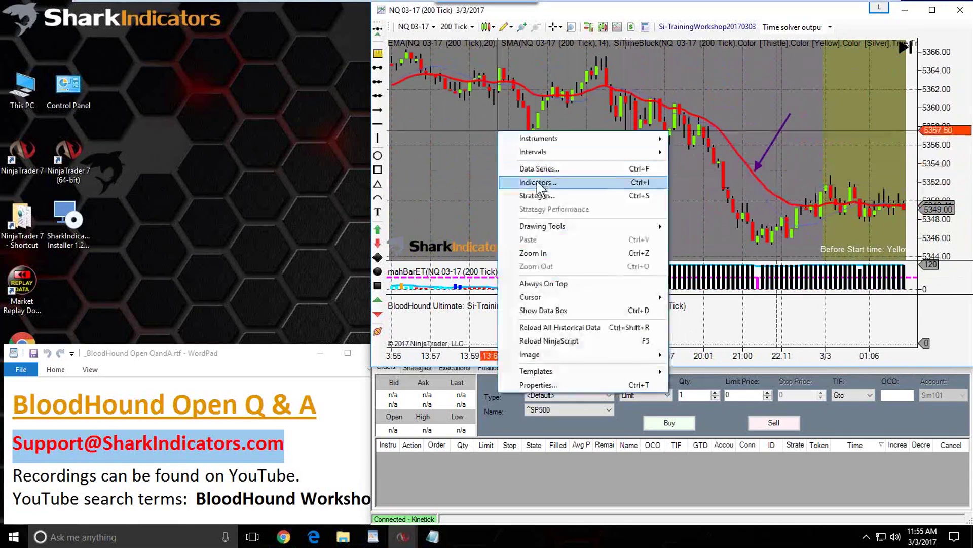
pyautogui.click(539, 182)
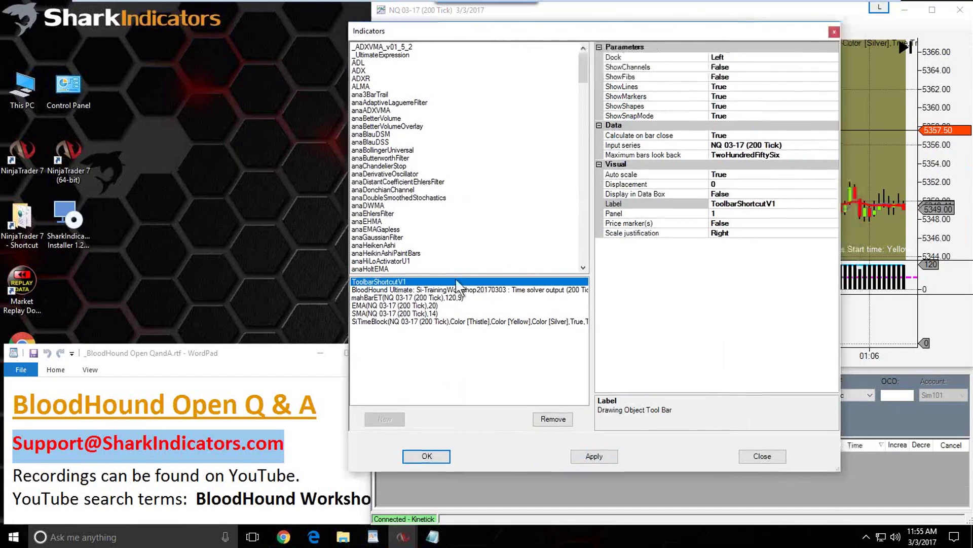
pyautogui.click(383, 322)
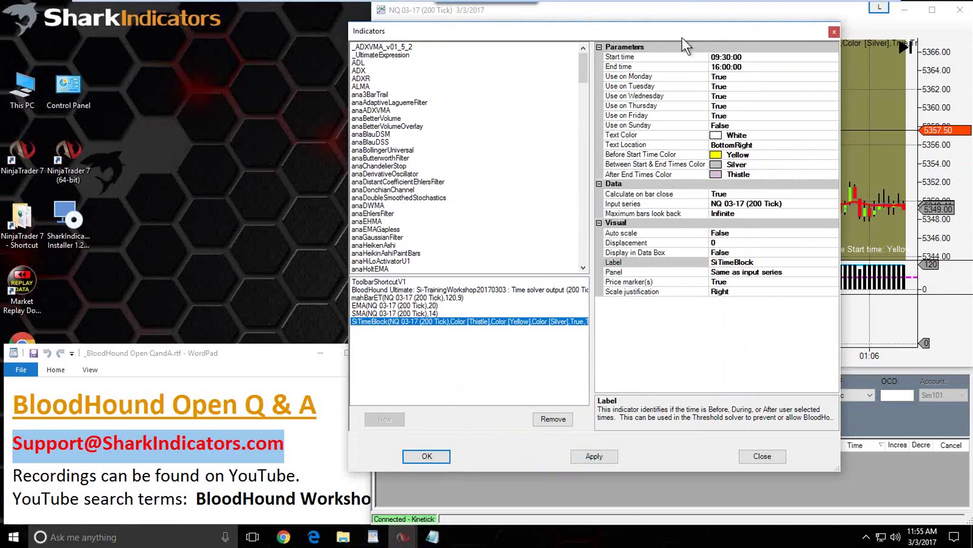
pyautogui.moveTo(683, 38); pyautogui.dragTo(400, 47)
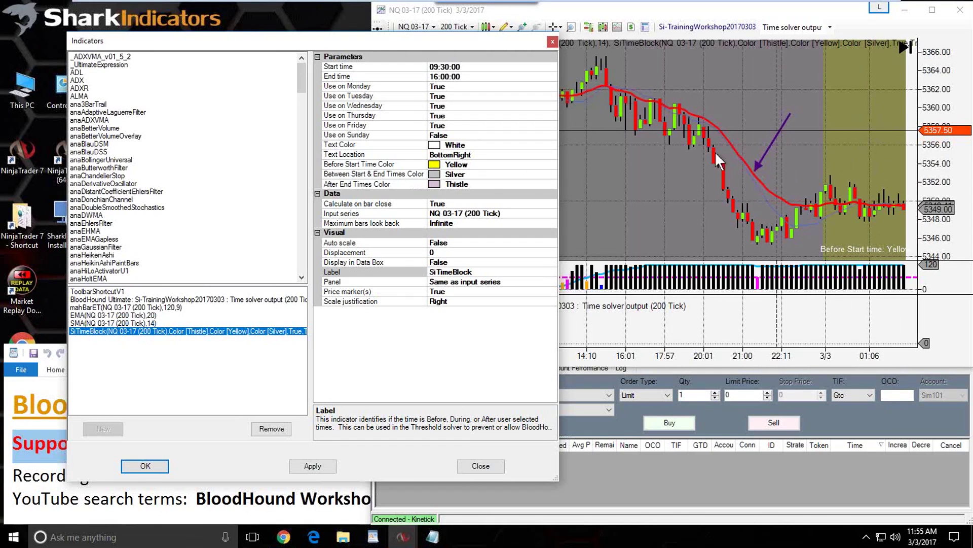
pyautogui.click(474, 175)
pyautogui.click(552, 175)
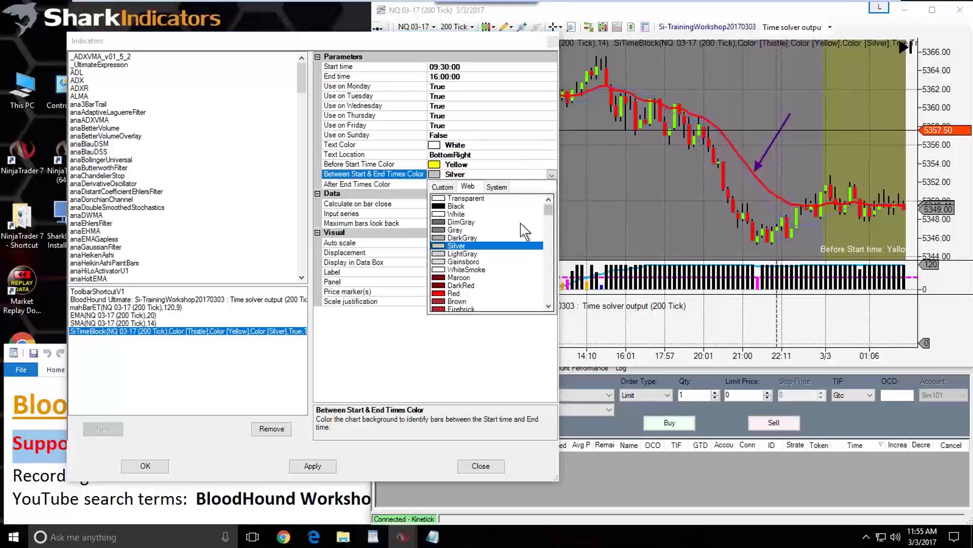
pyautogui.click(468, 199)
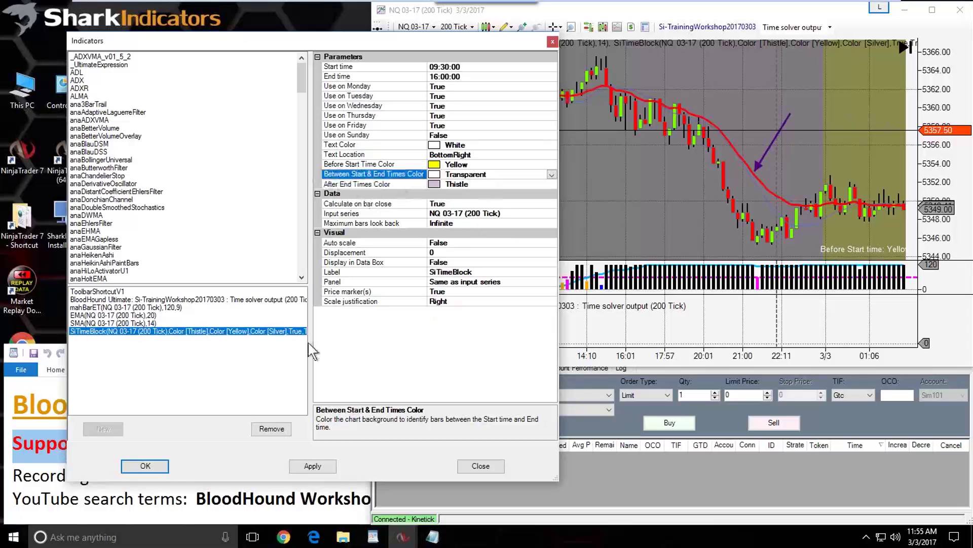
pyautogui.click(157, 470)
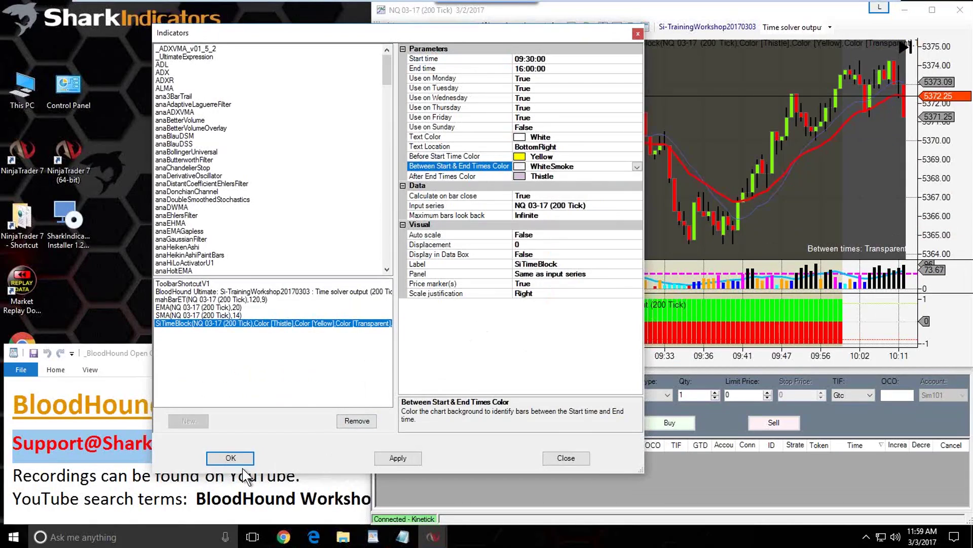
# Apply WhiteSmoke as SiTimeBlock's color between start and end times, and move the purple arrow drawing back to earlier bars
pyautogui.click(244, 463)
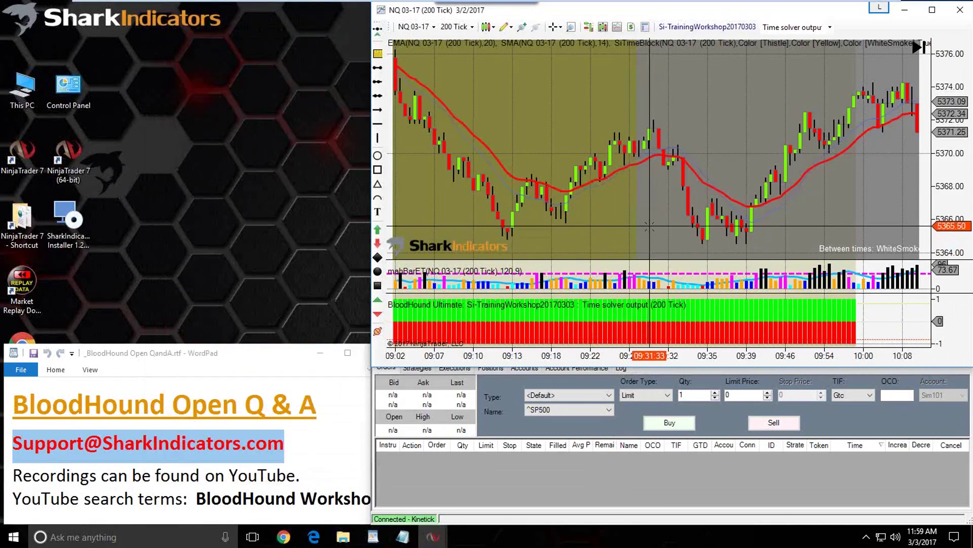
pyautogui.scroll(-15, 649, 227)
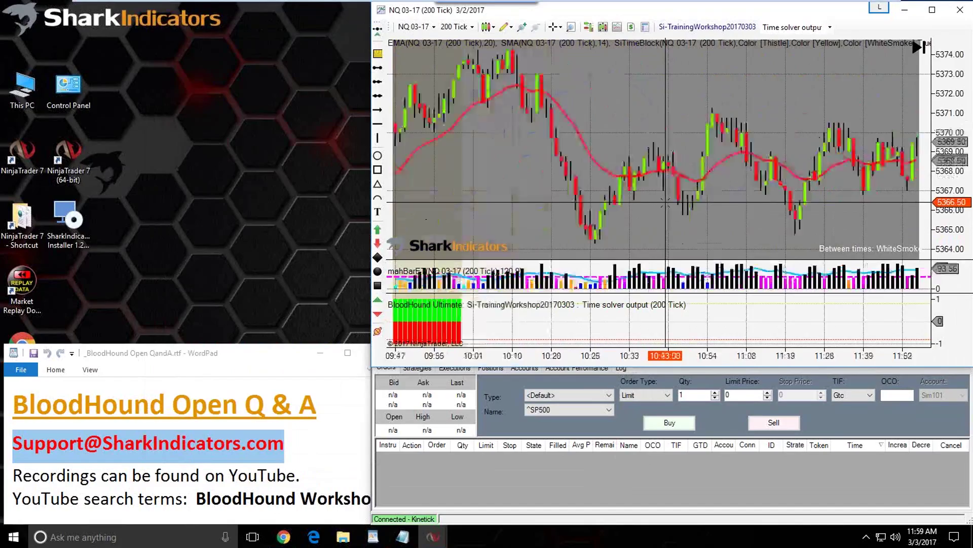
pyautogui.scroll(-15, 665, 202)
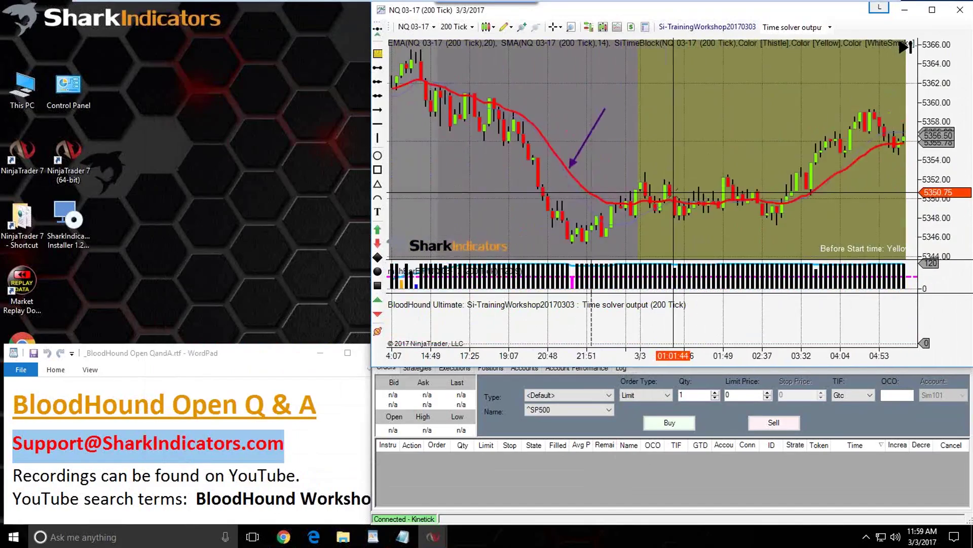
pyautogui.scroll(2, 673, 193)
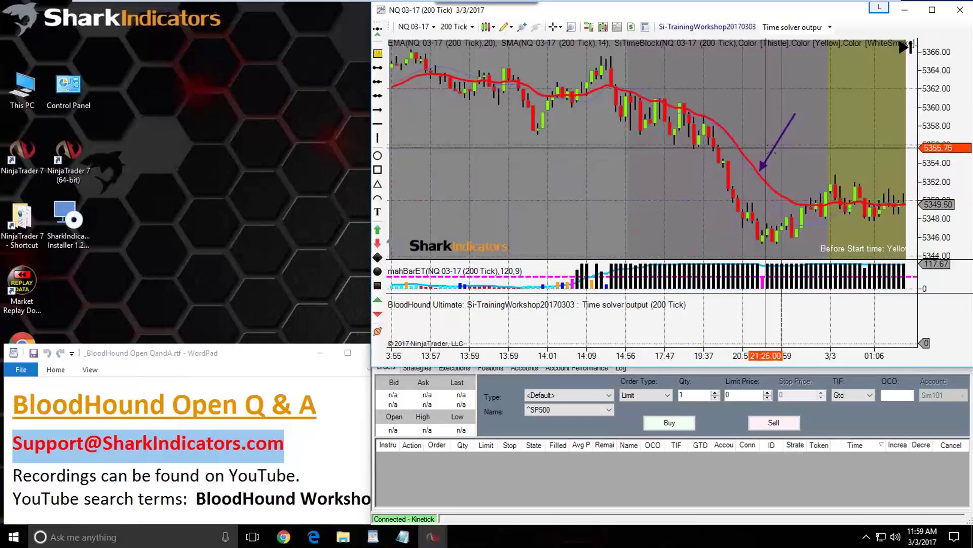
pyautogui.moveTo(773, 146)
pyautogui.mouseDown()
pyautogui.moveTo(629, 162)
pyautogui.moveTo(623, 149)
pyautogui.moveTo(588, 148)
pyautogui.moveTo(672, 160)
pyautogui.moveTo(641, 158)
pyautogui.mouseUp()
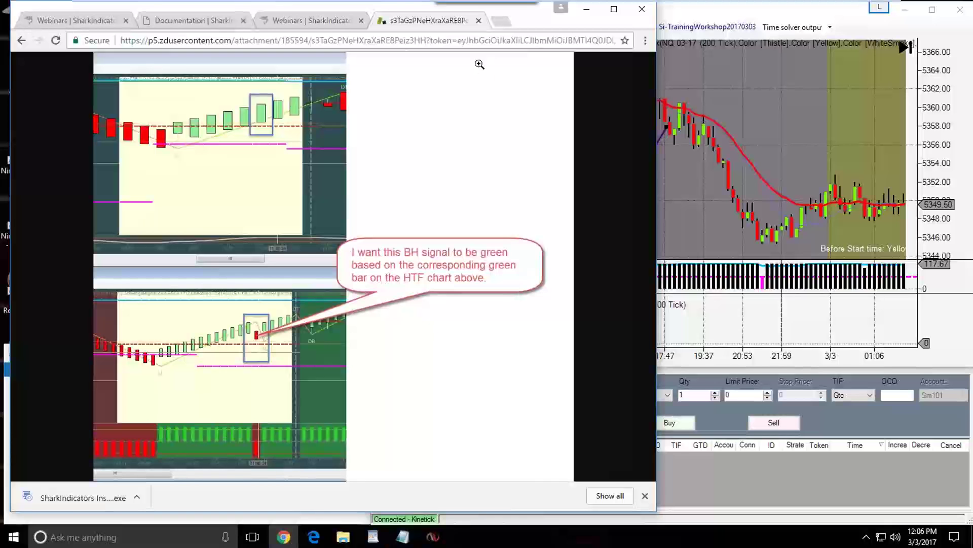
# Narrow the browser window so it sits beside the chart, and change the chart's data series type to UniRenko
pyautogui.moveTo(657, 147); pyautogui.dragTo(339, 153)
pyautogui.click(588, 152)
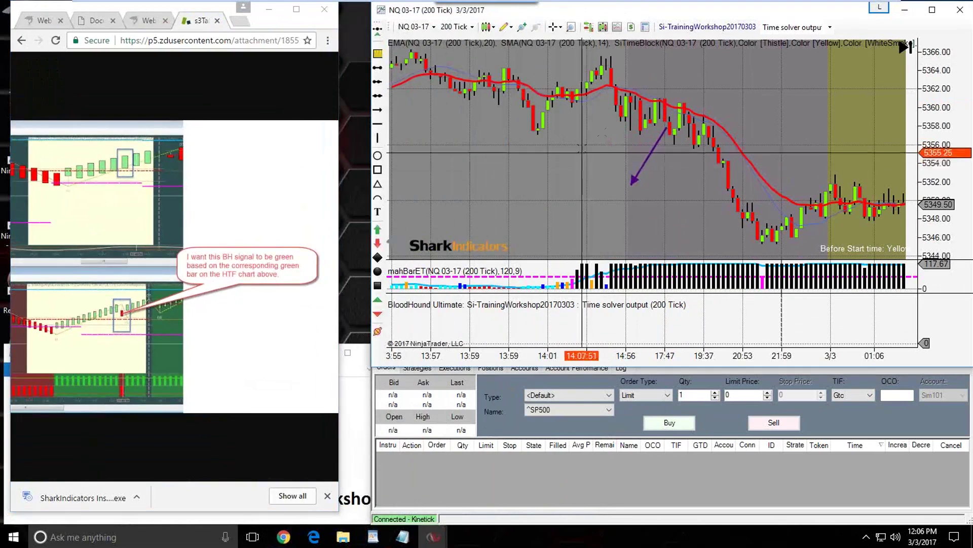
pyautogui.doubleClick(621, 114)
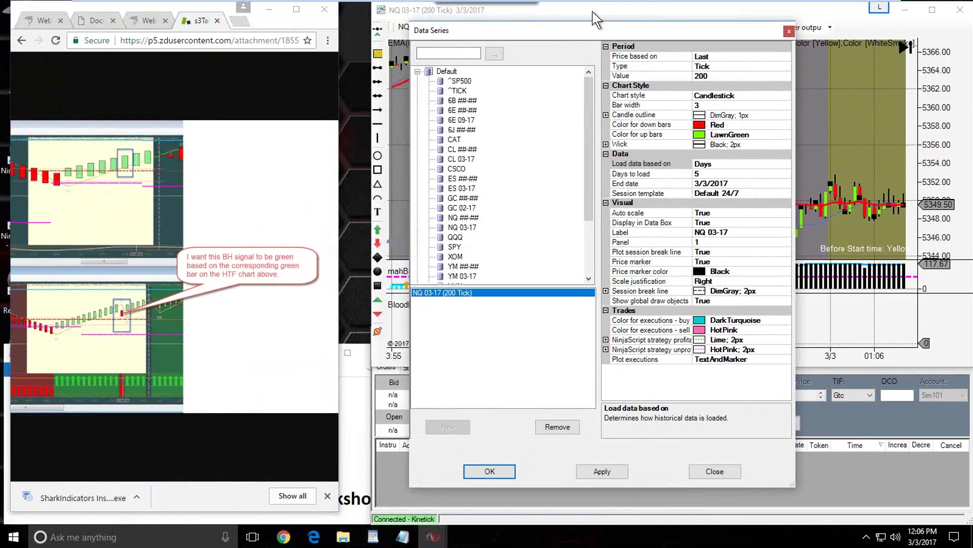
pyautogui.click(753, 69)
pyautogui.click(786, 67)
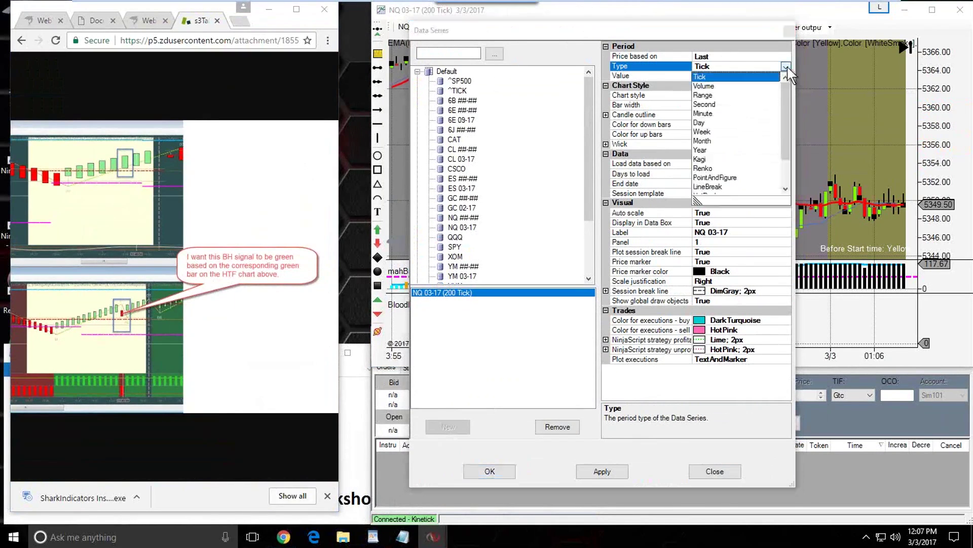
pyautogui.moveTo(786, 119); pyautogui.dragTo(792, 144)
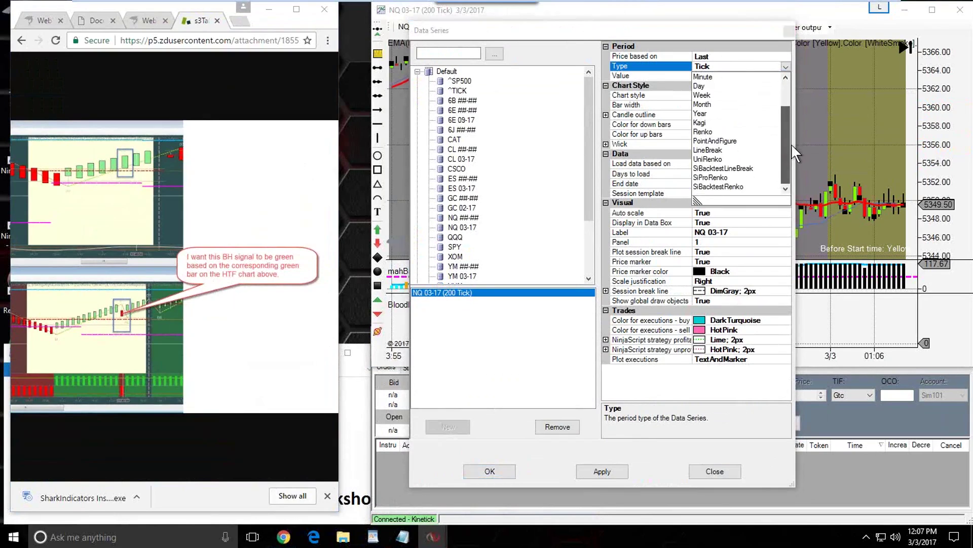
pyautogui.click(710, 160)
# Set the UniRenko series to Tick Trend 3 and Tick Reversal 10, and apply it to the chart
pyautogui.click(707, 75)
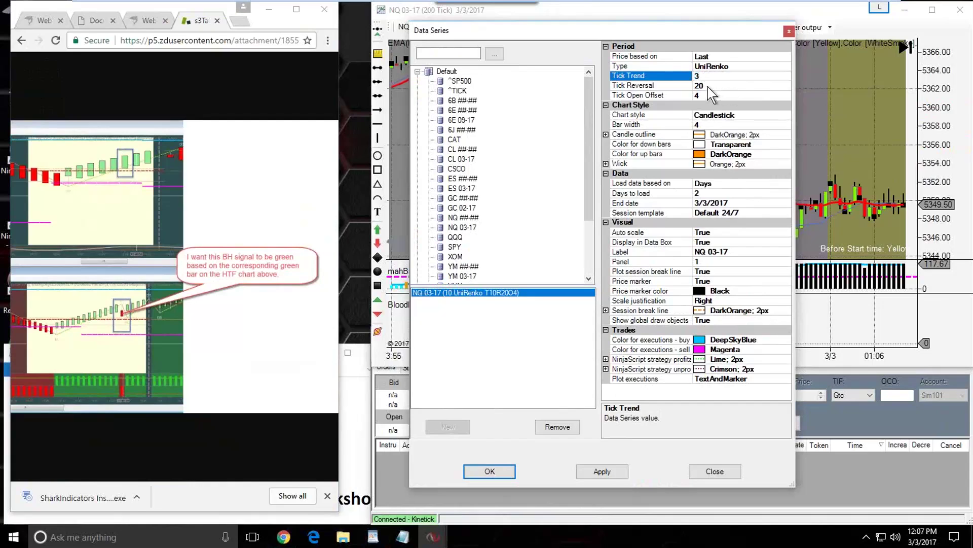
pyautogui.click(703, 85)
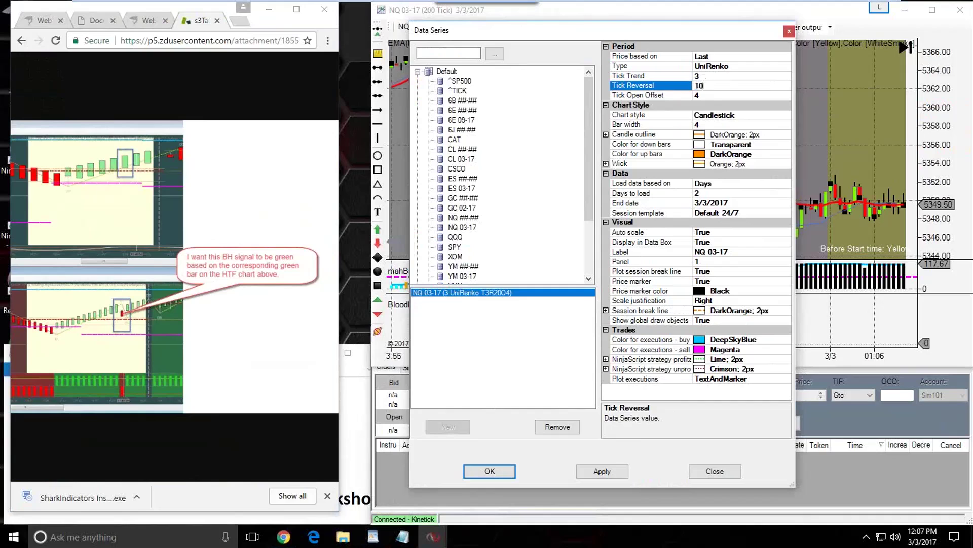
pyautogui.click(705, 95)
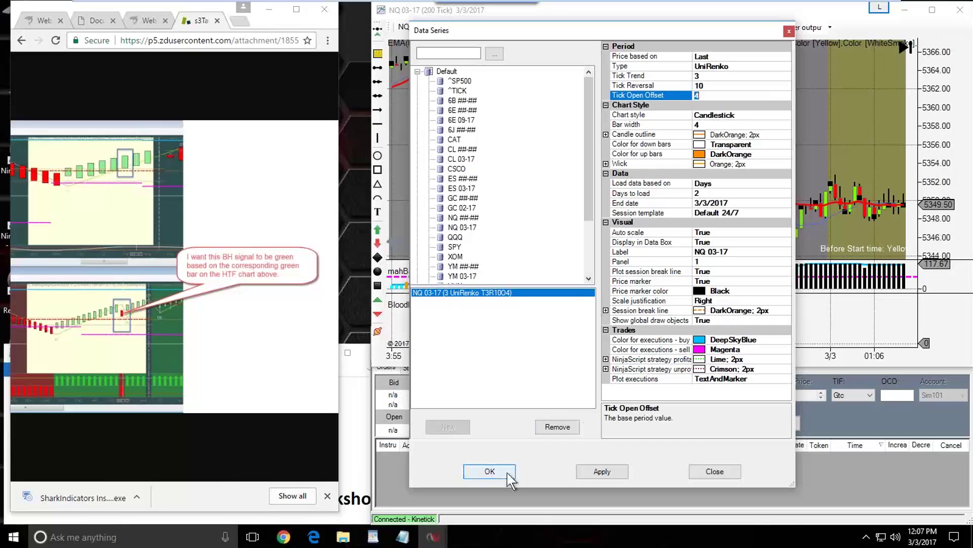
pyautogui.click(490, 471)
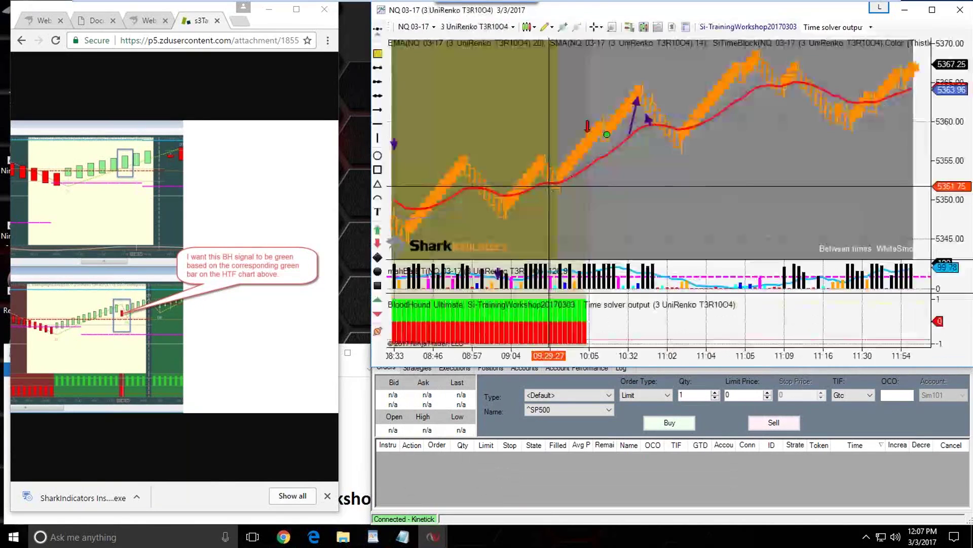
# Remove the SiTimeBlock indicator from the UniRenko chart
pyautogui.rightClick(536, 104)
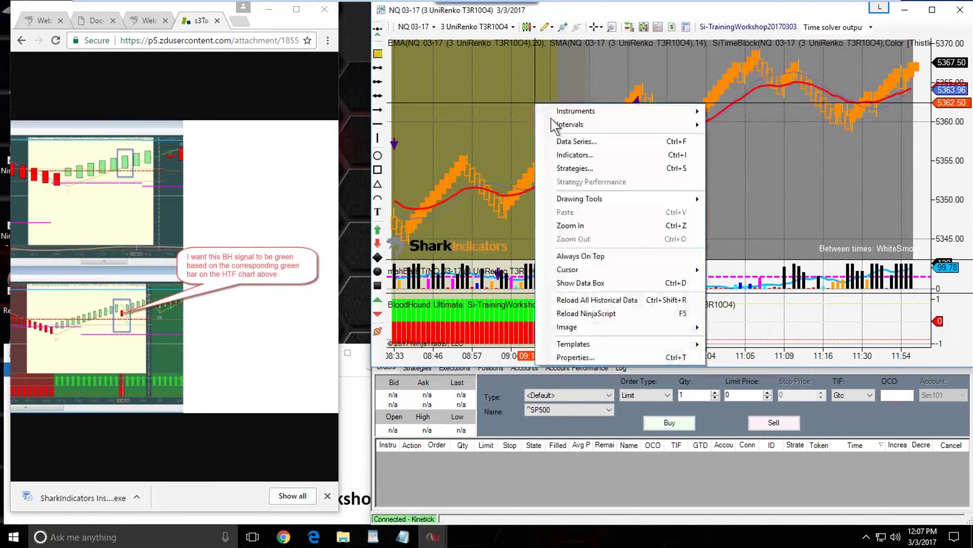
pyautogui.click(574, 156)
pyautogui.click(542, 336)
pyautogui.click(702, 434)
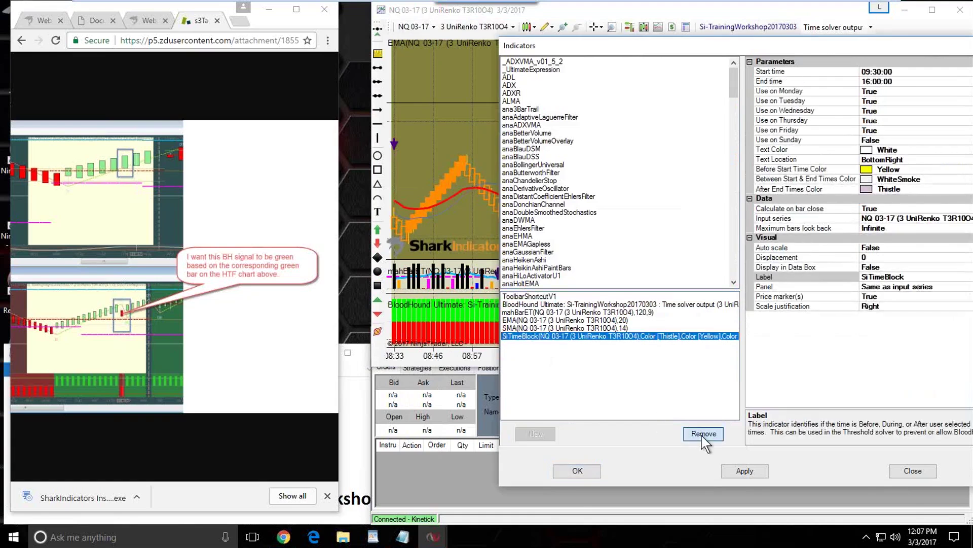
pyautogui.click(588, 473)
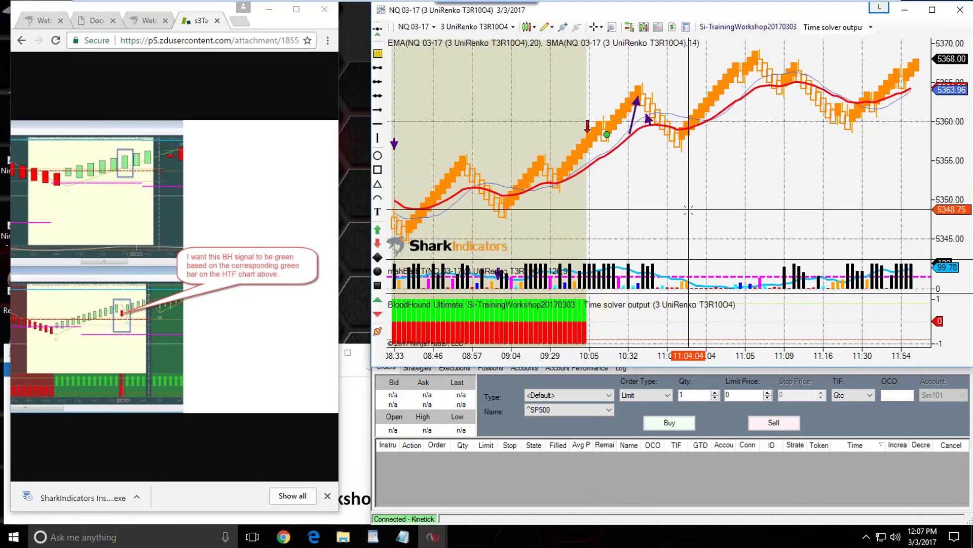
# Set the NQ 03-17 chart's UniRenko series to Tick Trend 2 and Tick Reversal 8
pyautogui.scroll(-4, 682, 213)
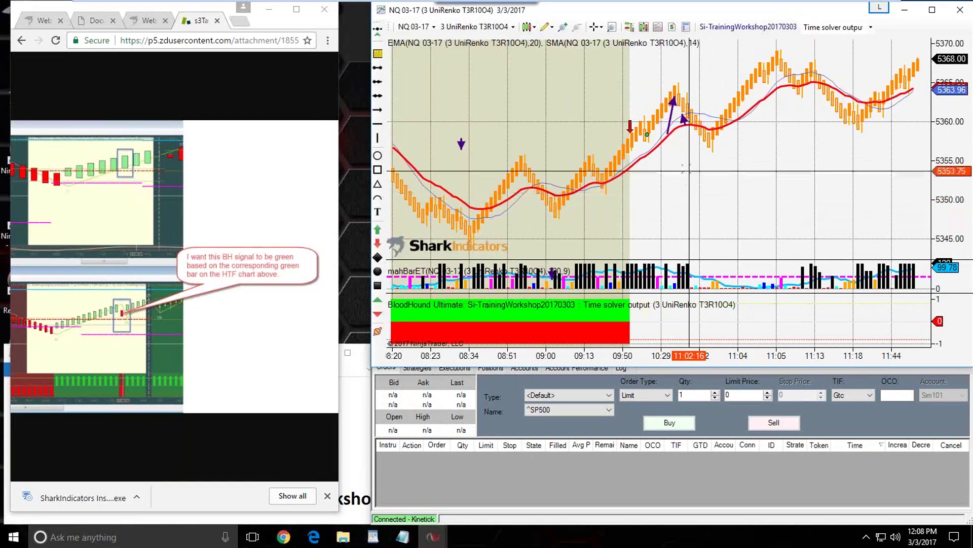
pyautogui.doubleClick(743, 95)
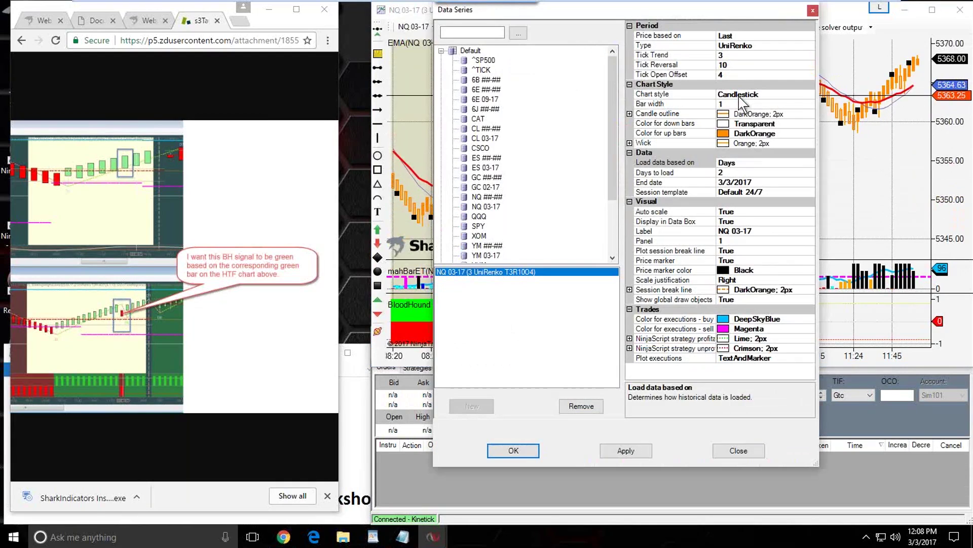
pyautogui.click(730, 54)
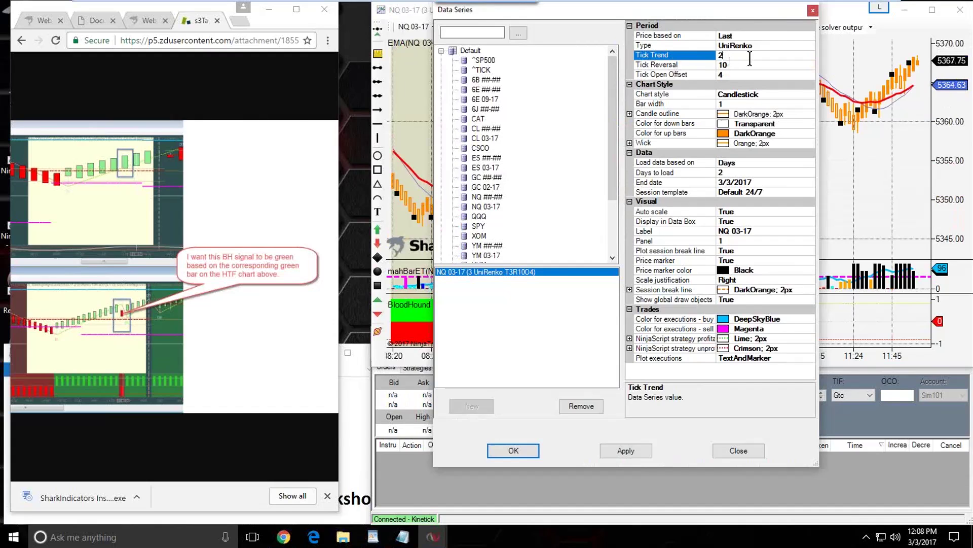
pyautogui.click(525, 452)
pyautogui.click(735, 64)
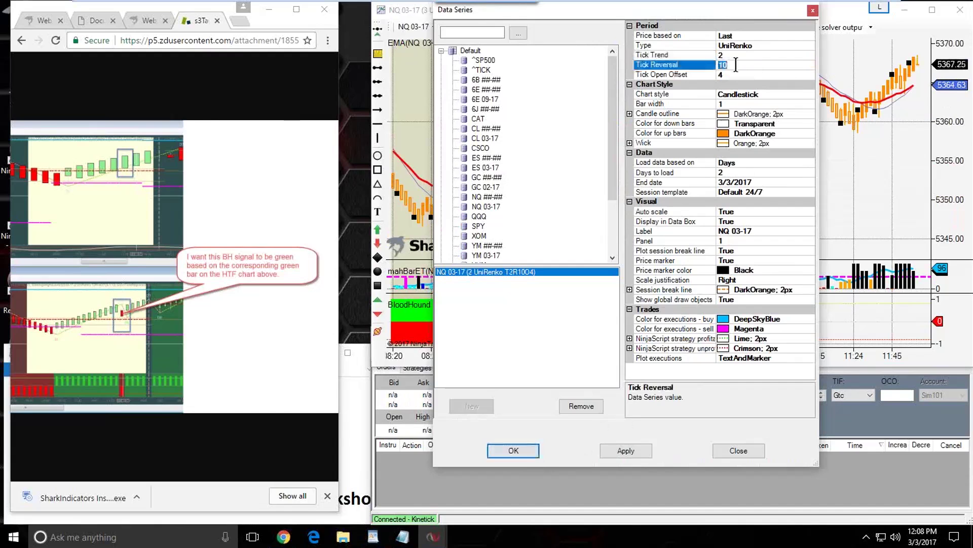
pyautogui.write('8')
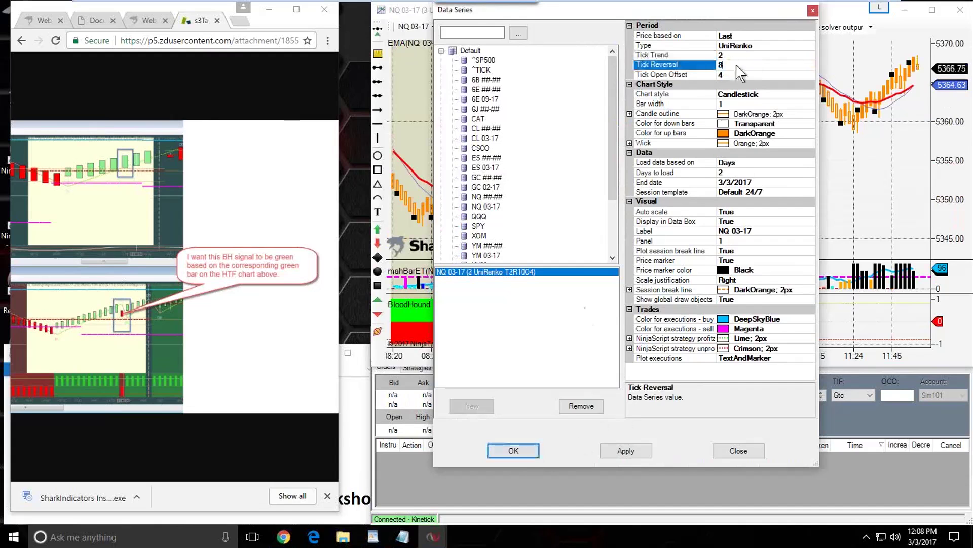
pyautogui.click(528, 453)
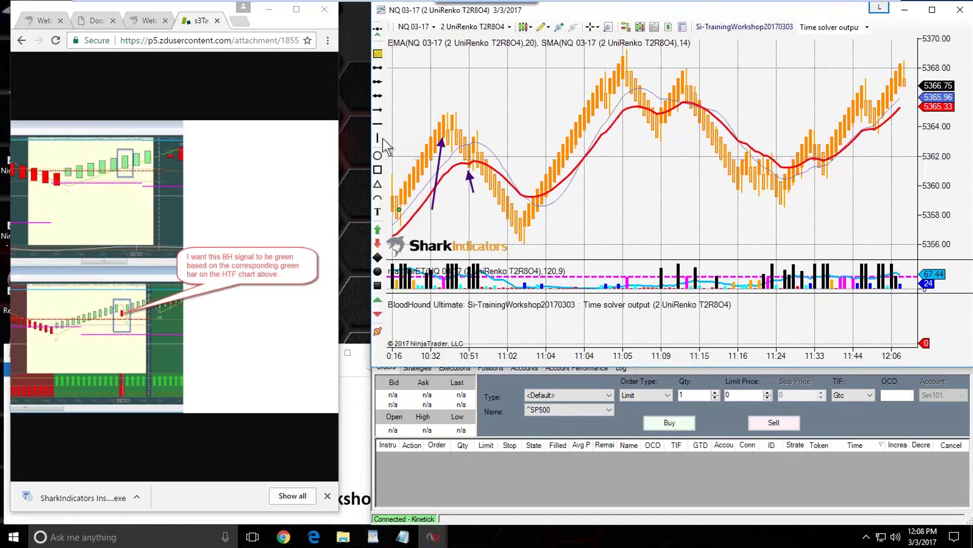
# Clear the arrow drawings from the NQ 03-17 chart and narrow its window to free space beside it
pyautogui.click(378, 332)
pyautogui.click(446, 369)
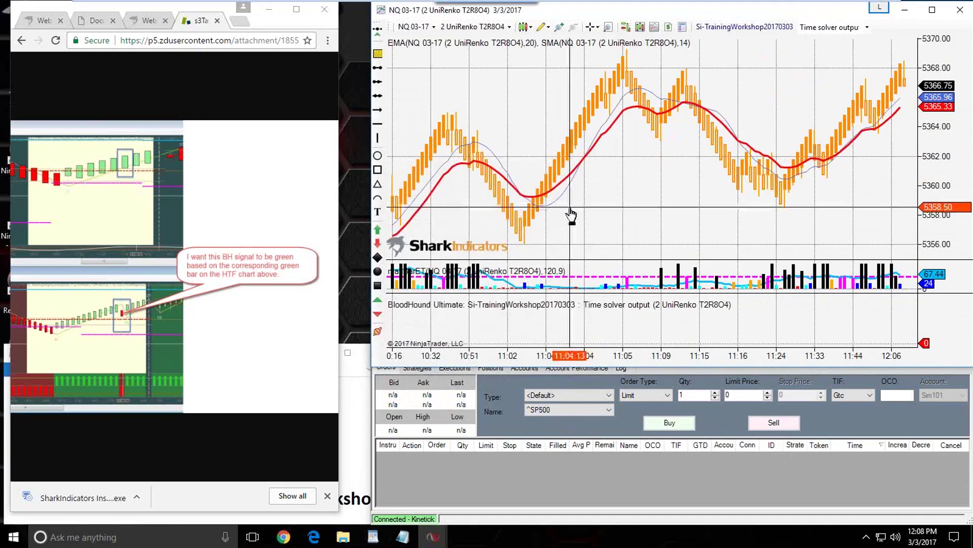
pyautogui.moveTo(367, 184); pyautogui.dragTo(439, 183)
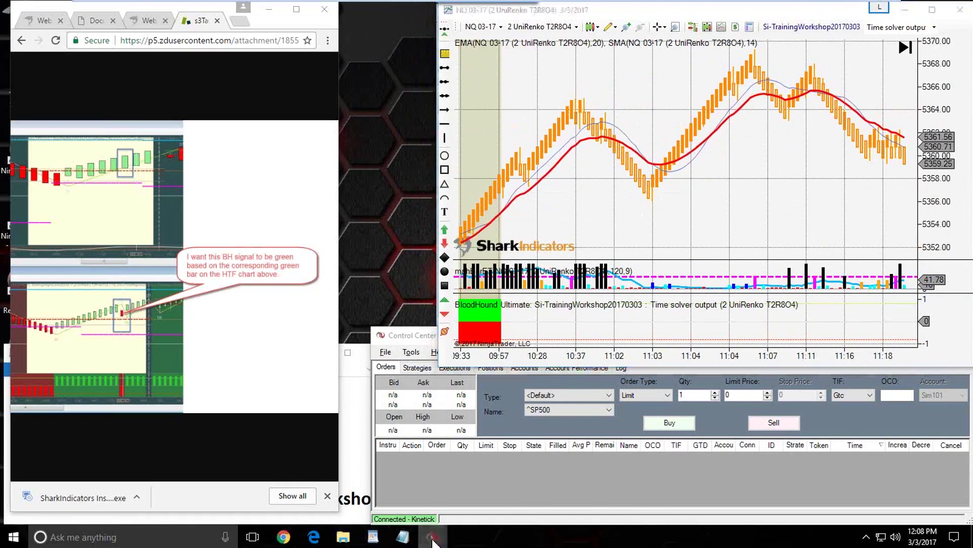
# Bring up the YM 1-minute chart window, and move and narrow it to sit beside the NQ chart
pyautogui.moveTo(403, 538)
pyautogui.click(396, 504)
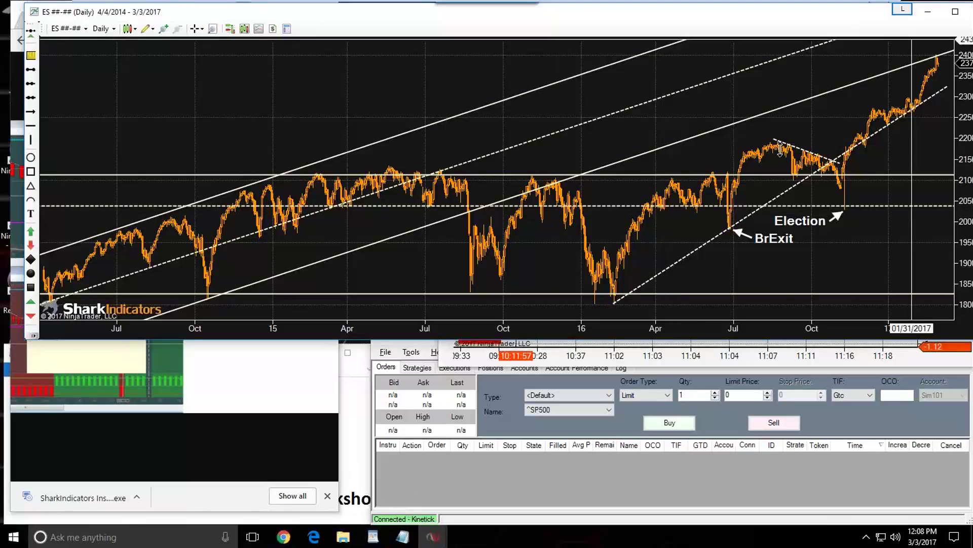
pyautogui.click(432, 536)
pyautogui.moveTo(433, 536)
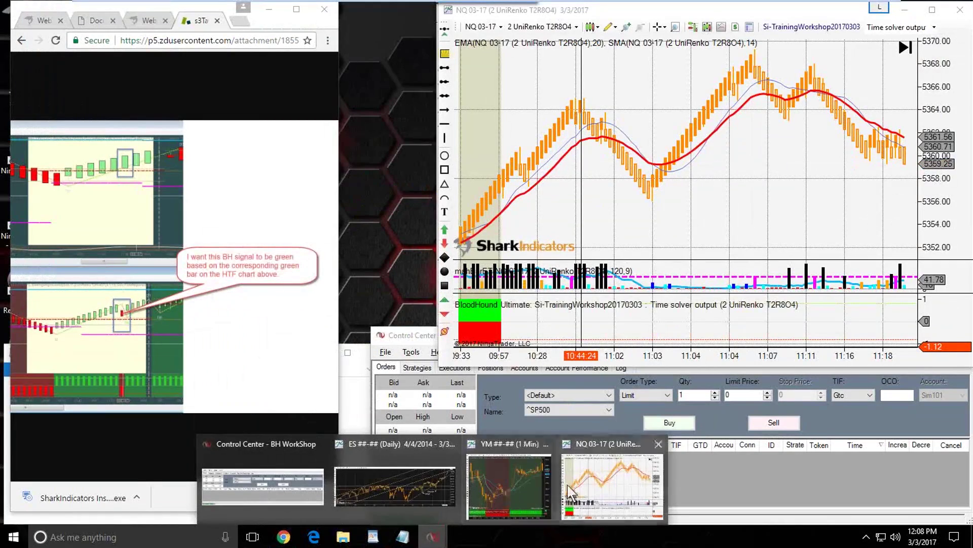
pyautogui.click(504, 492)
pyautogui.moveTo(687, 9); pyautogui.dragTo(256, 14)
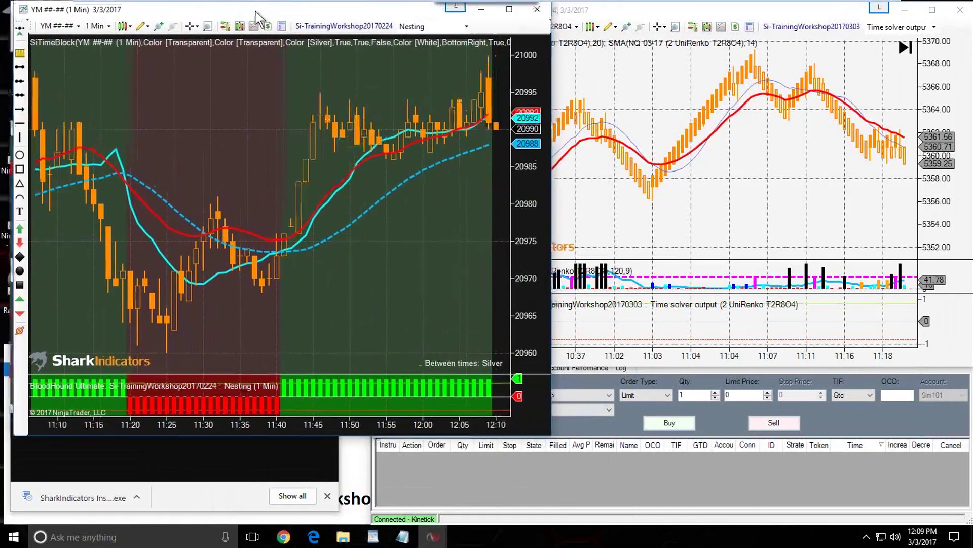
pyautogui.moveTo(548, 446); pyautogui.dragTo(381, 441)
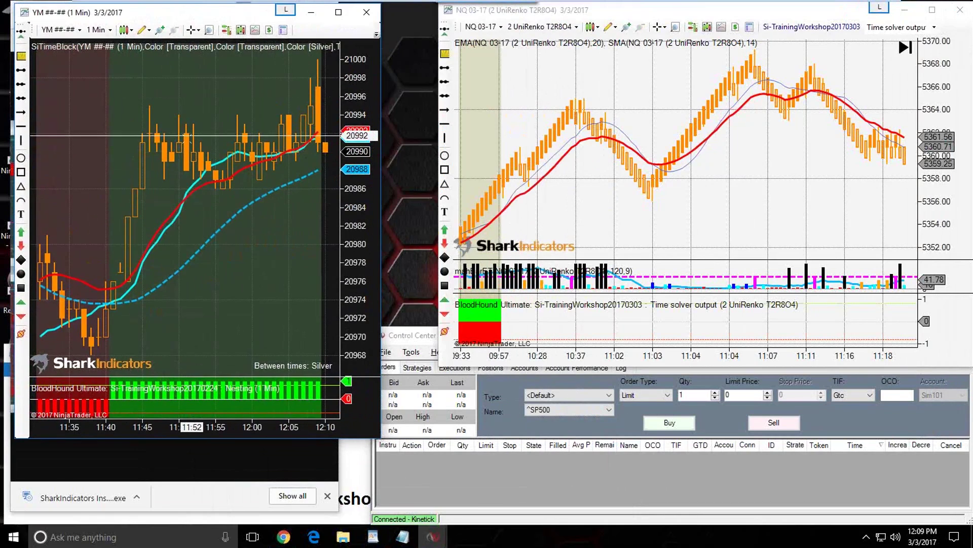
# Change the YM chart's data series to UniRenko with Tick Trend 3 and Tick Reversal 10
pyautogui.doubleClick(186, 138)
pyautogui.click(323, 78)
pyautogui.click(379, 78)
pyautogui.scroll(-2, 378, 162)
pyautogui.click(311, 180)
pyautogui.click(302, 88)
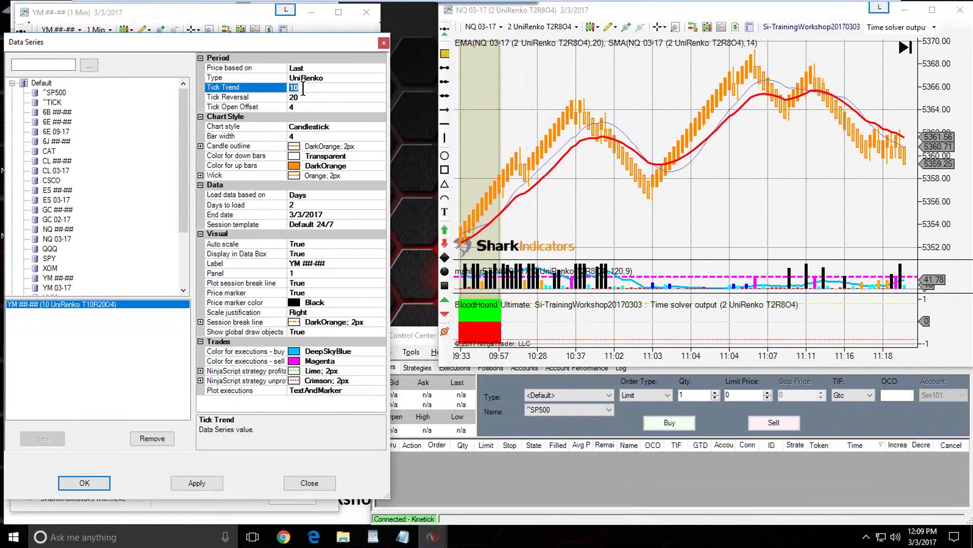
pyautogui.write('3')
pyautogui.click(303, 98)
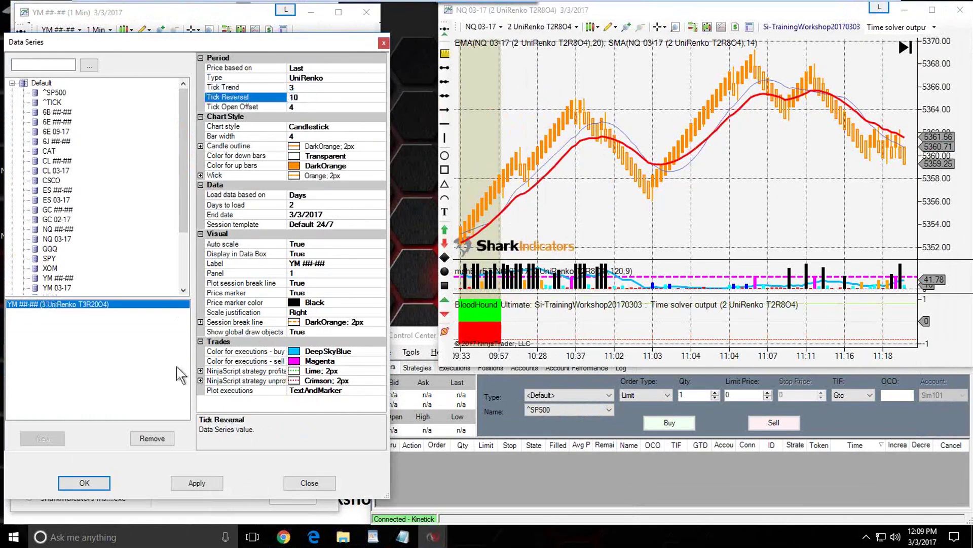
pyautogui.click(101, 483)
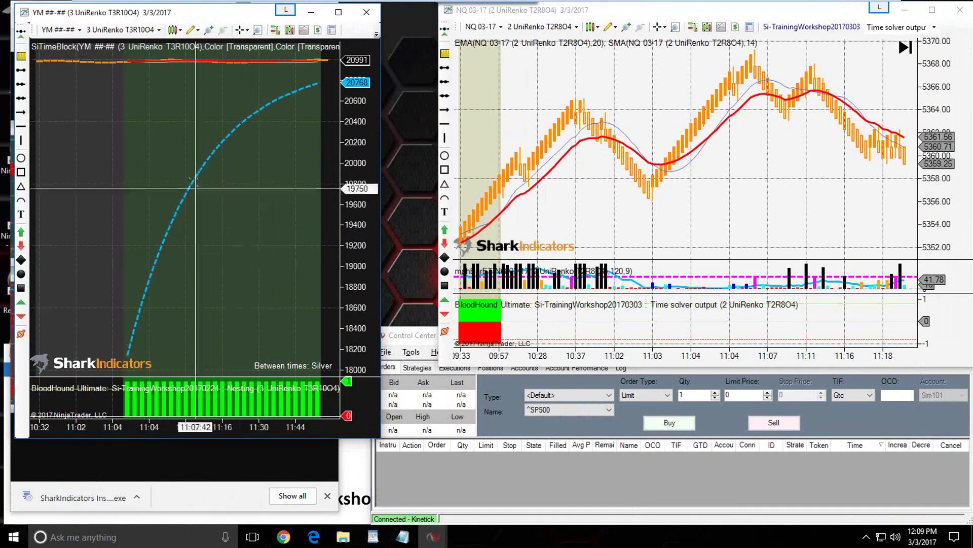
# Delete the moving average lines from the YM chart and widen its window slightly
pyautogui.click(197, 172)
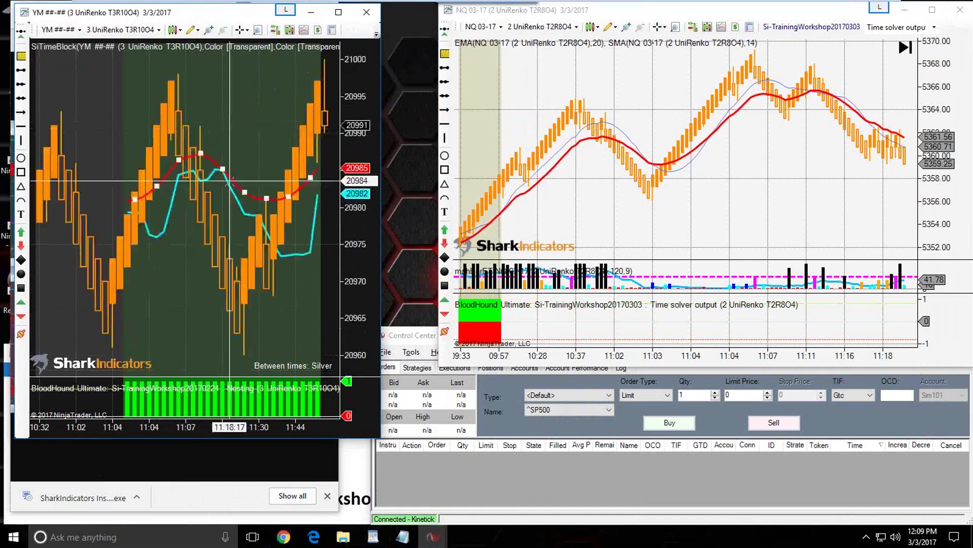
pyautogui.press('Delete')
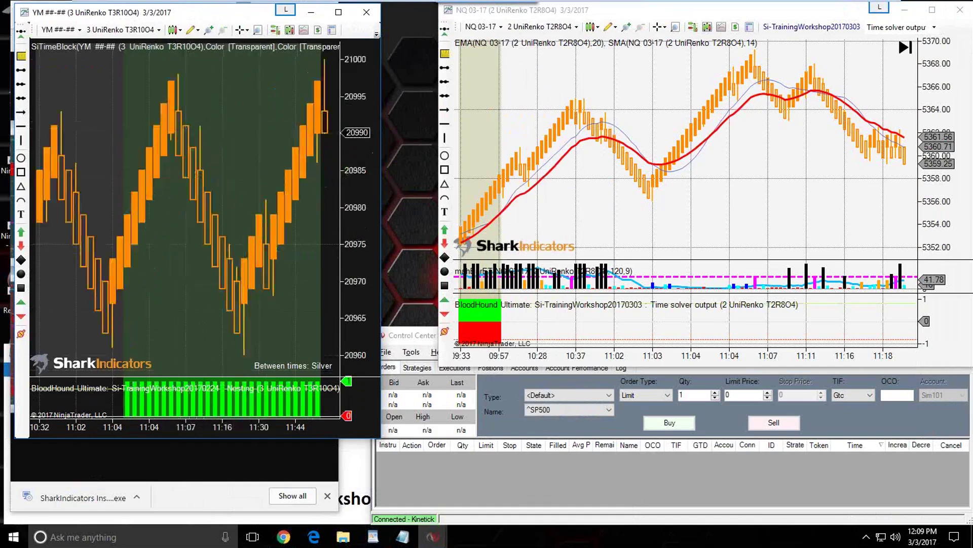
pyautogui.moveTo(381, 152); pyautogui.dragTo(423, 152)
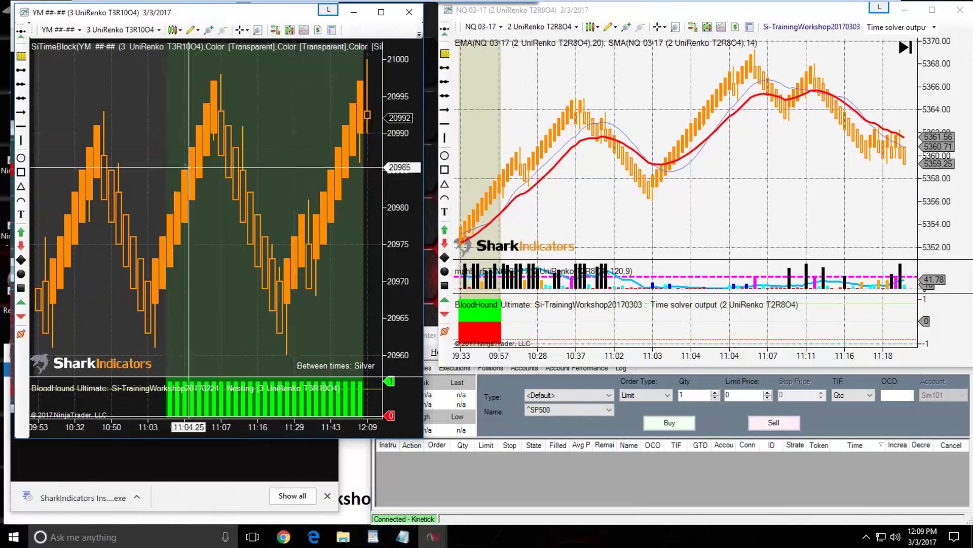
# Switch both the YM and NQ charts to the Global Cross Hair
pyautogui.click(617, 219)
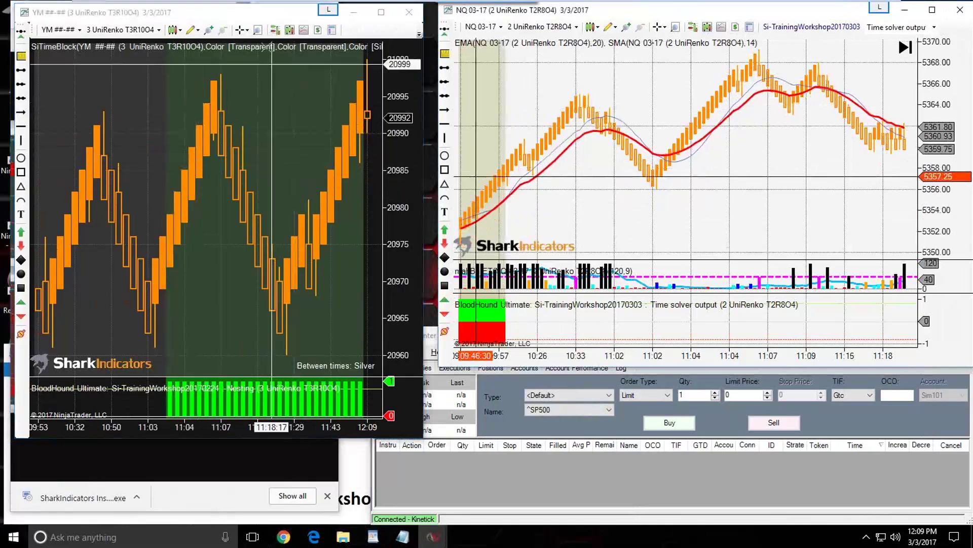
pyautogui.click(247, 30)
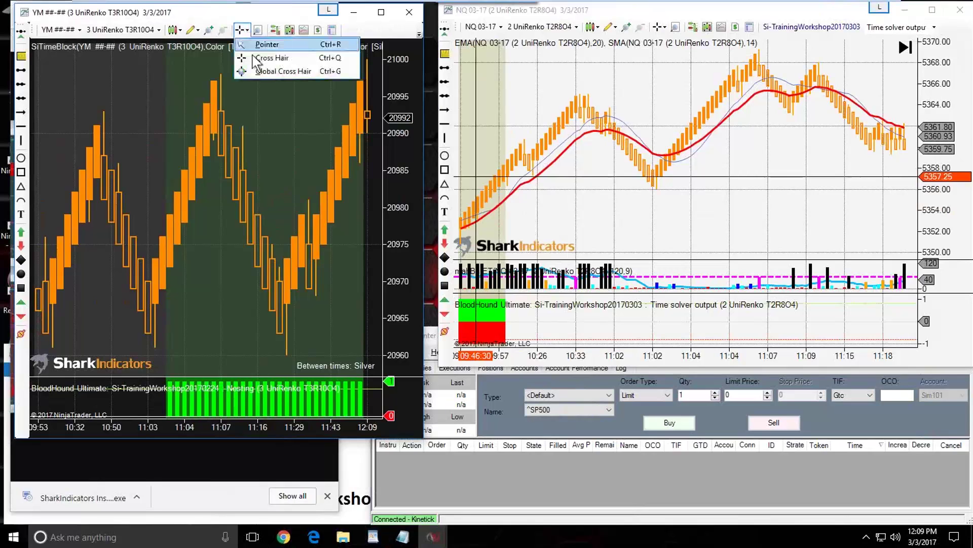
pyautogui.click(259, 71)
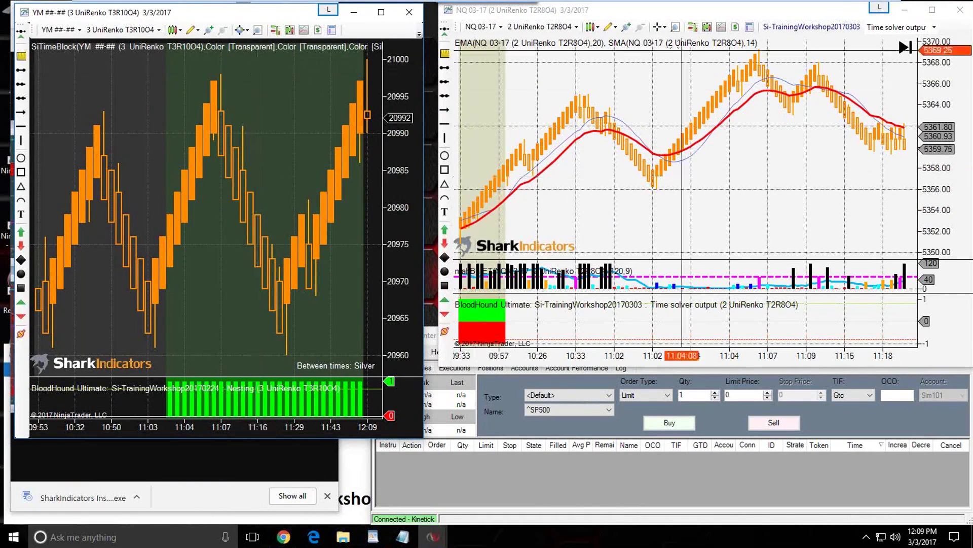
pyautogui.click(664, 27)
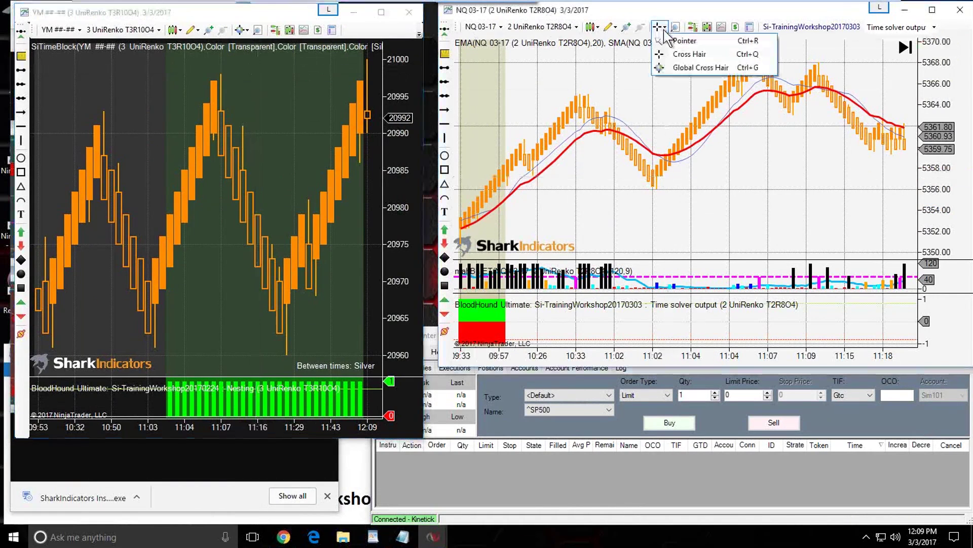
pyautogui.click(677, 68)
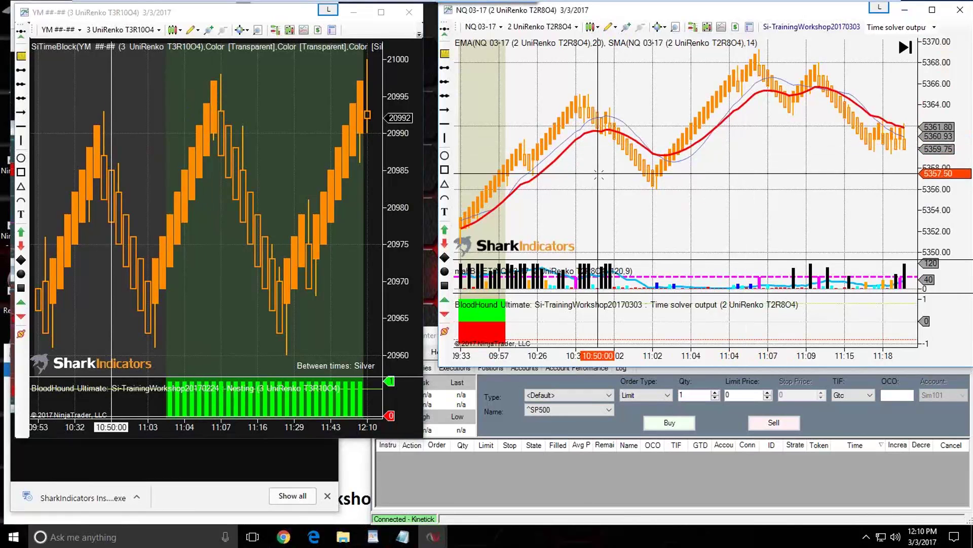
# Draw a narrow rectangle around the orange up bar at about 10:58 on the NQ chart
pyautogui.moveTo(671, 203); pyautogui.dragTo(848, 213)
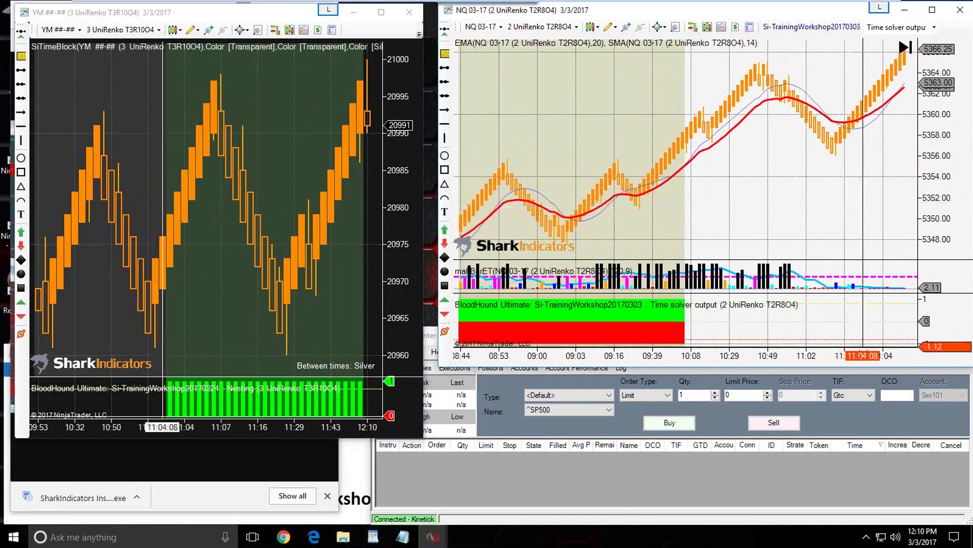
pyautogui.scroll(8, 848, 213)
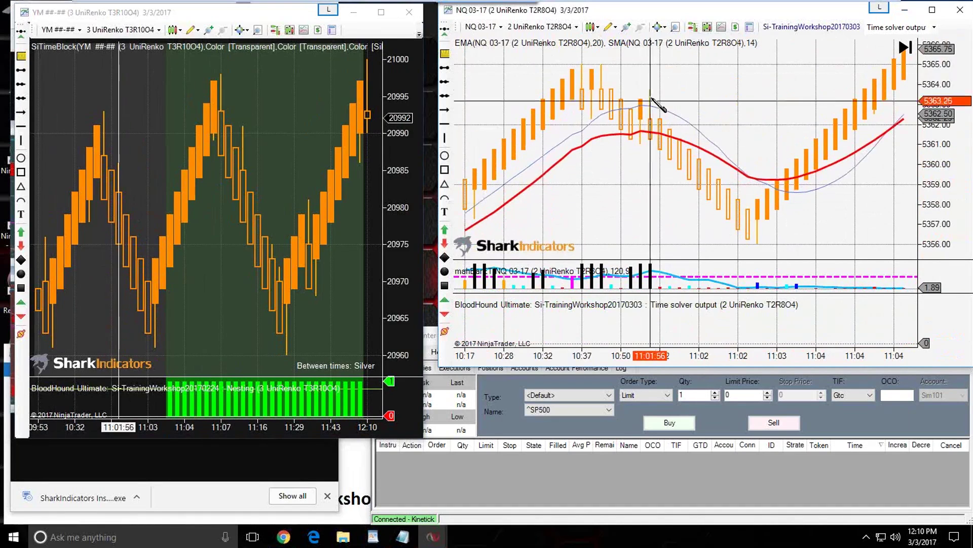
pyautogui.moveTo(638, 91); pyautogui.dragTo(645, 147)
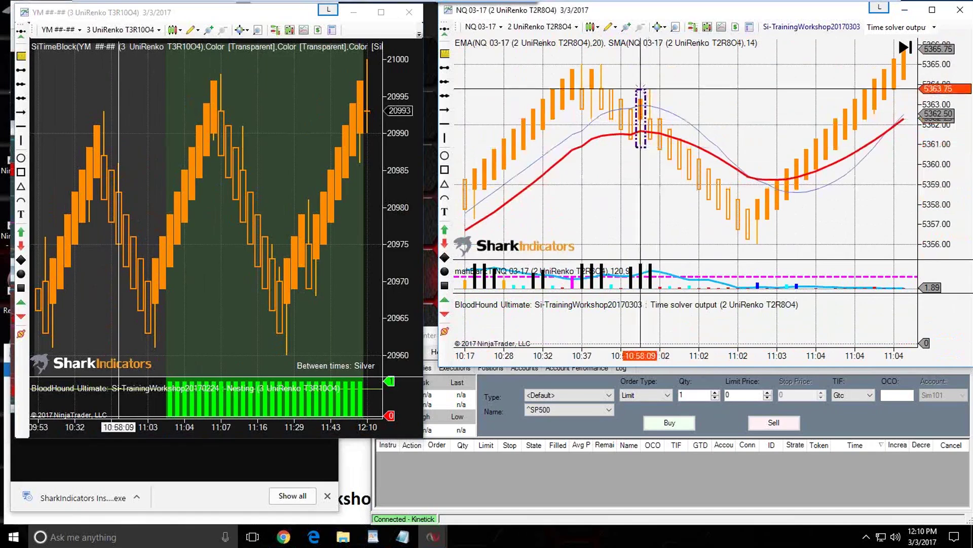
# Attach the rectangle to NQ 03-17 (All charts) and set its outline color to OrangeRed
pyautogui.doubleClick(640, 89)
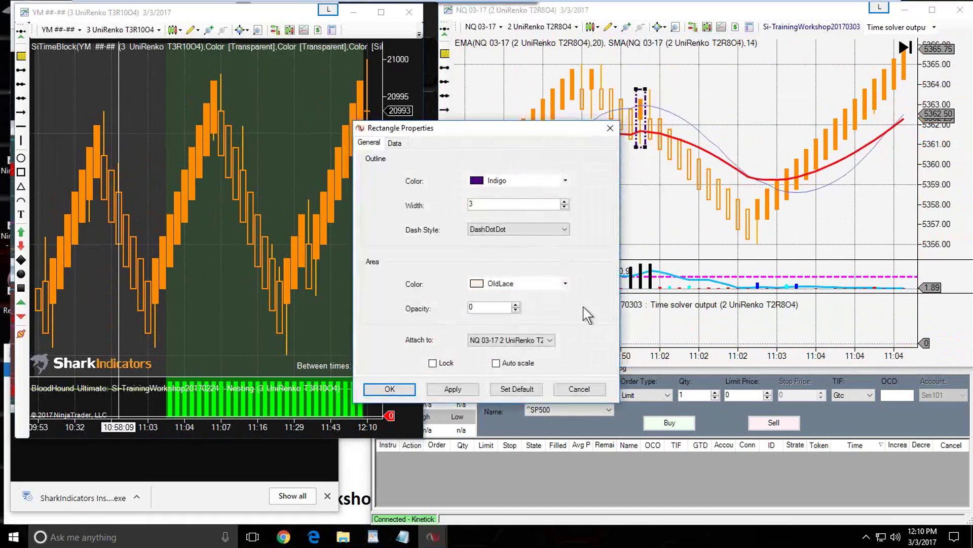
pyautogui.click(538, 340)
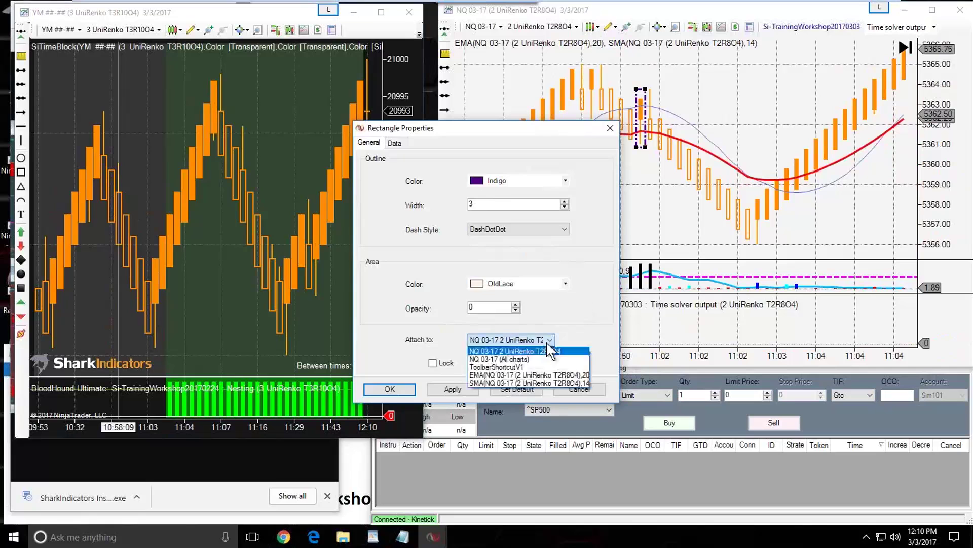
pyautogui.click(512, 363)
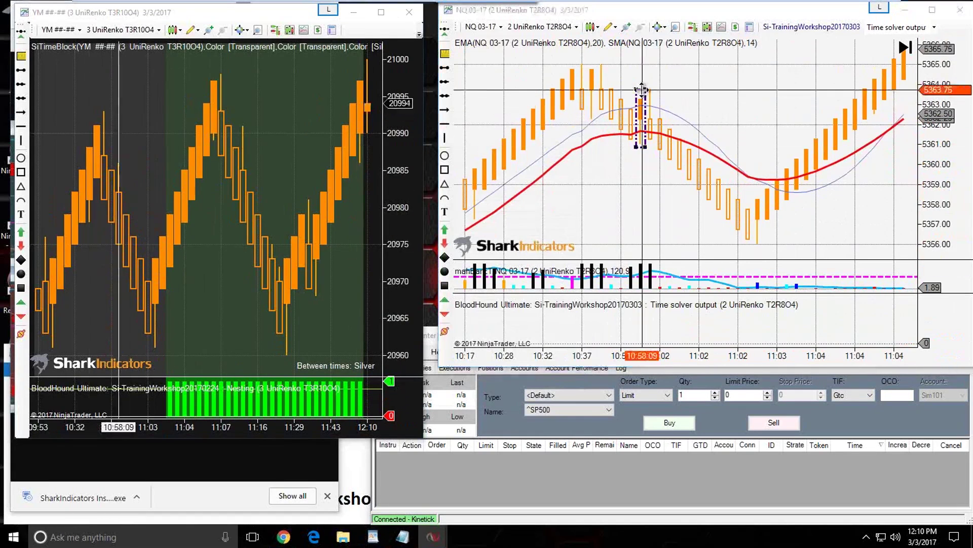
pyautogui.click(566, 181)
pyautogui.click(499, 410)
pyautogui.click(565, 181)
pyautogui.click(504, 375)
pyautogui.click(453, 389)
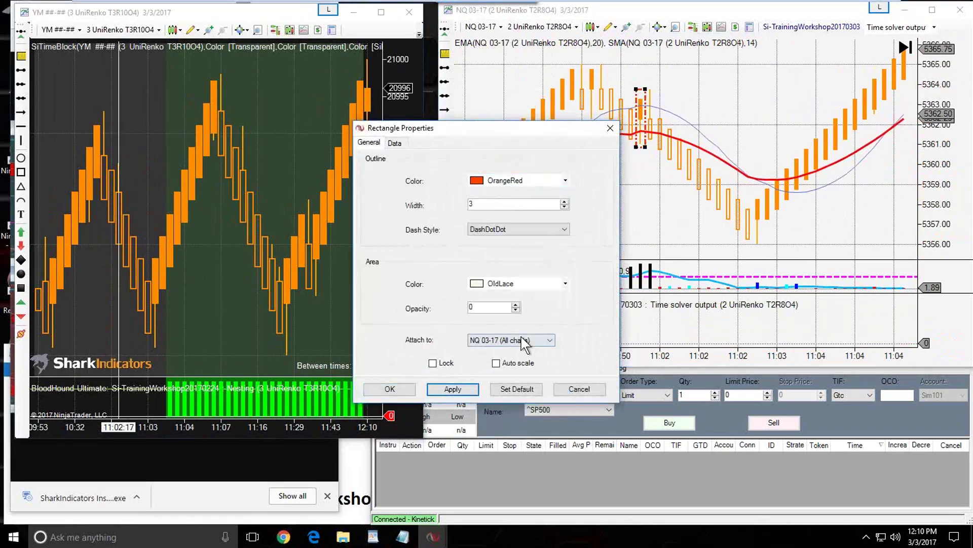
pyautogui.moveTo(510, 130); pyautogui.dragTo(544, 157)
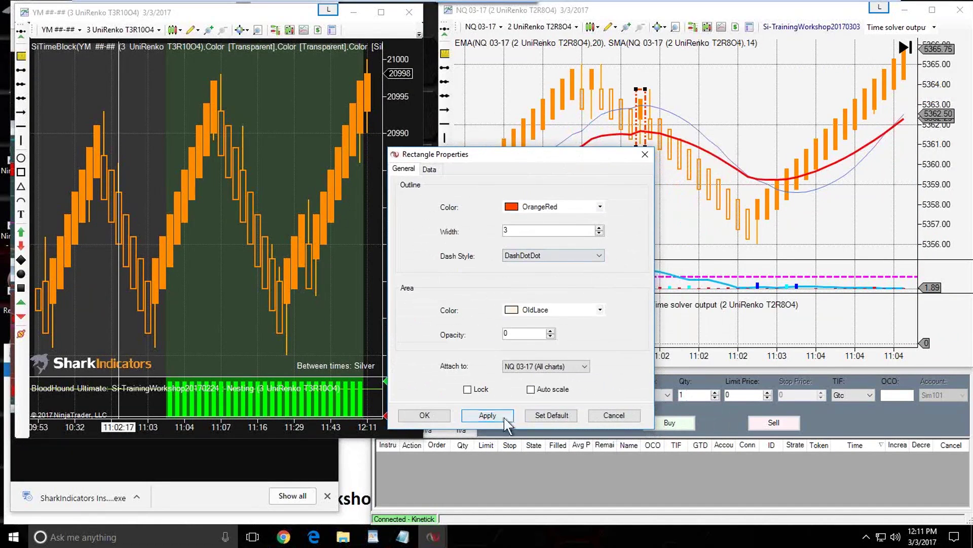
pyautogui.click(425, 415)
# Switch the YM UniRenko chart's instrument to NQ 03-17
pyautogui.scroll(-10, 471, 203)
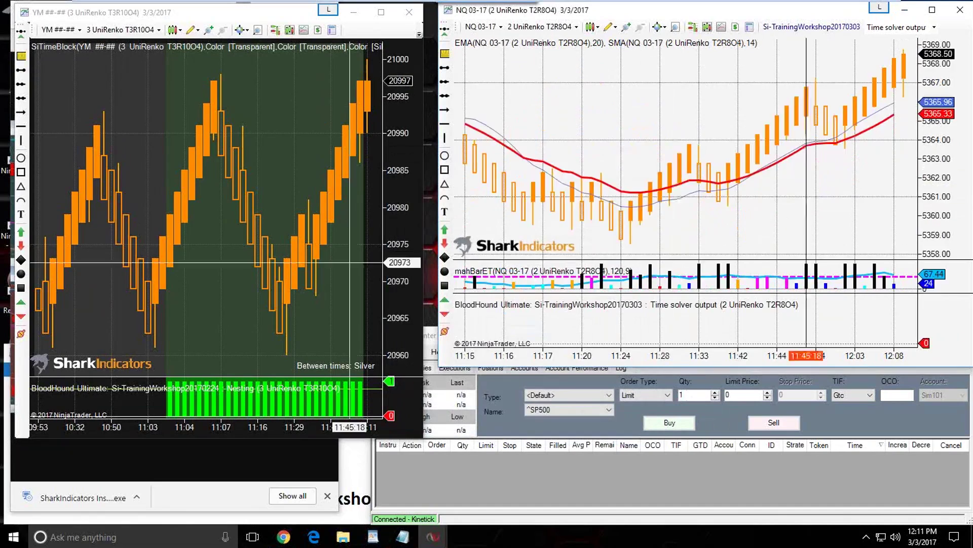
pyautogui.click(77, 31)
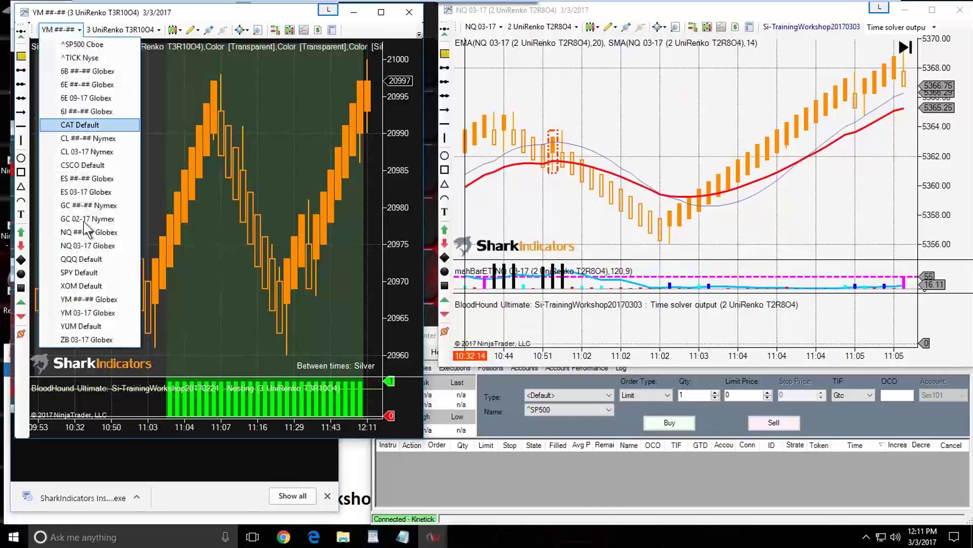
pyautogui.click(89, 247)
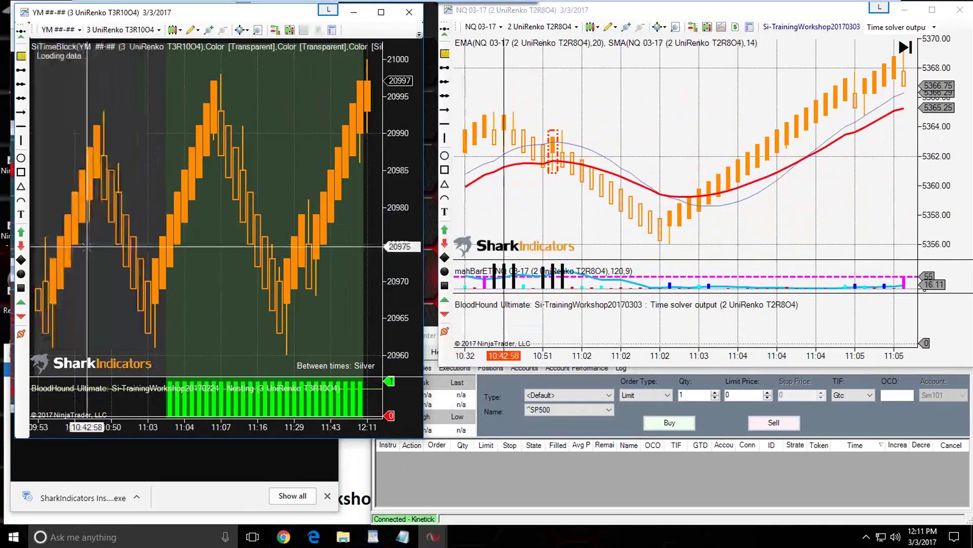
pyautogui.scroll(15, 755, 218)
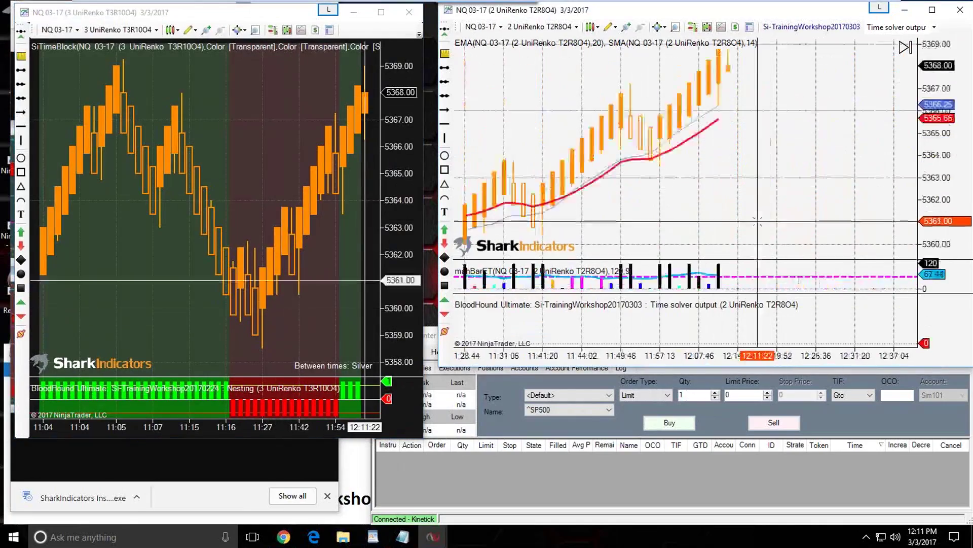
# Draw an arrow line on the 3 UniRenko chart pointing at the hollow bar just after the orange-red rectangle
pyautogui.scroll(-6, 749, 223)
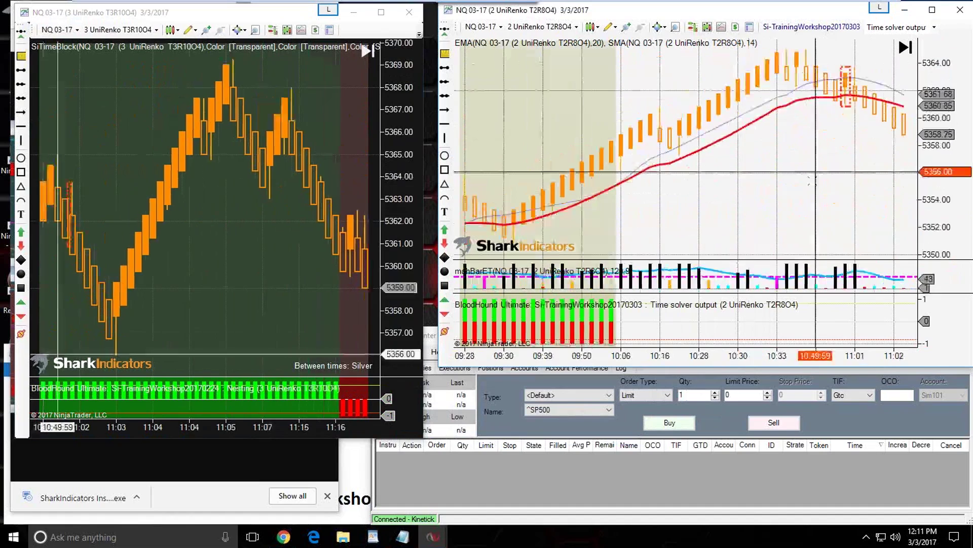
pyautogui.scroll(5, 208, 172)
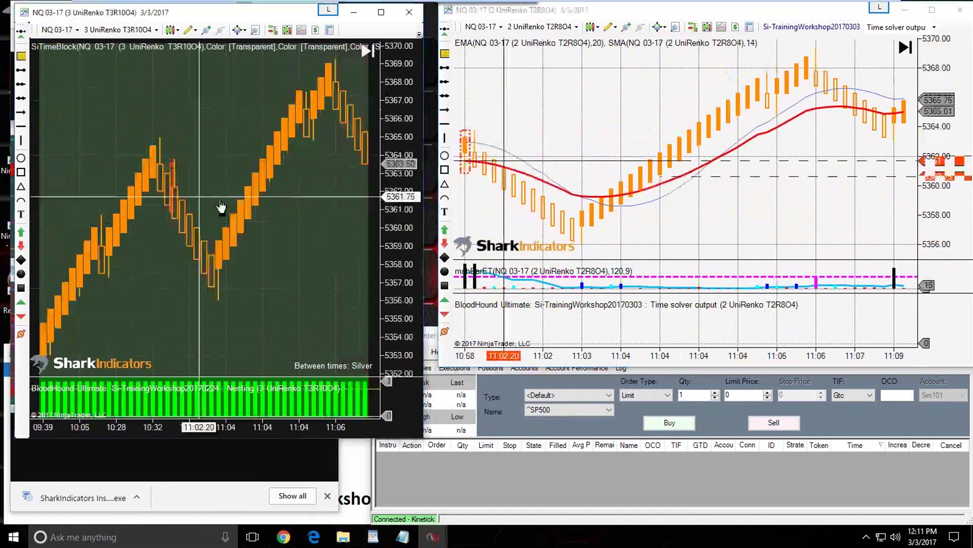
pyautogui.scroll(3, 234, 295)
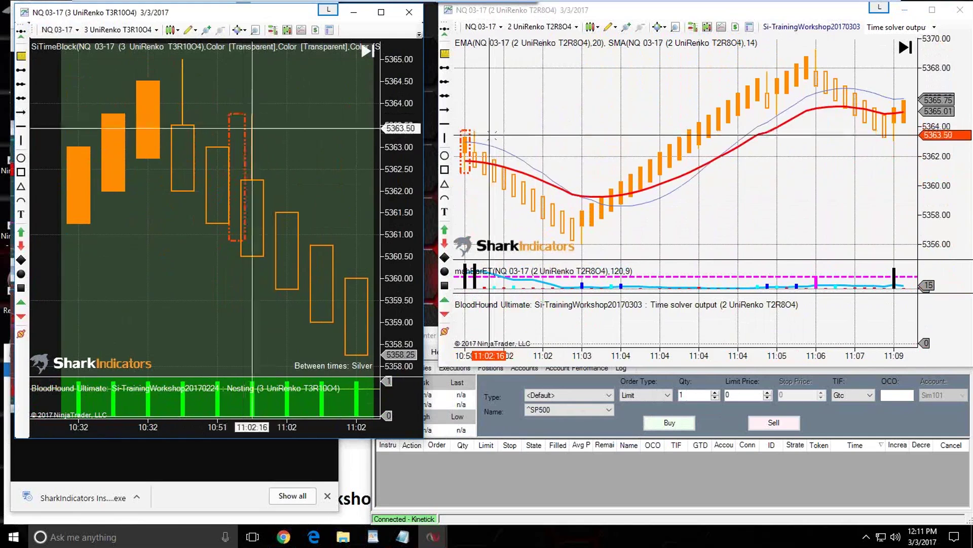
pyautogui.moveTo(540, 133); pyautogui.dragTo(767, 147)
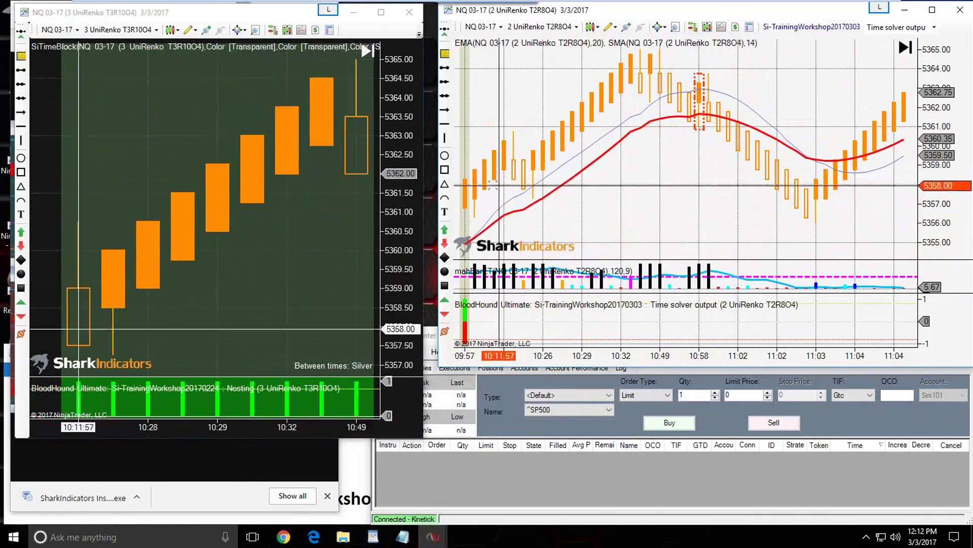
pyautogui.scroll(3, 680, 217)
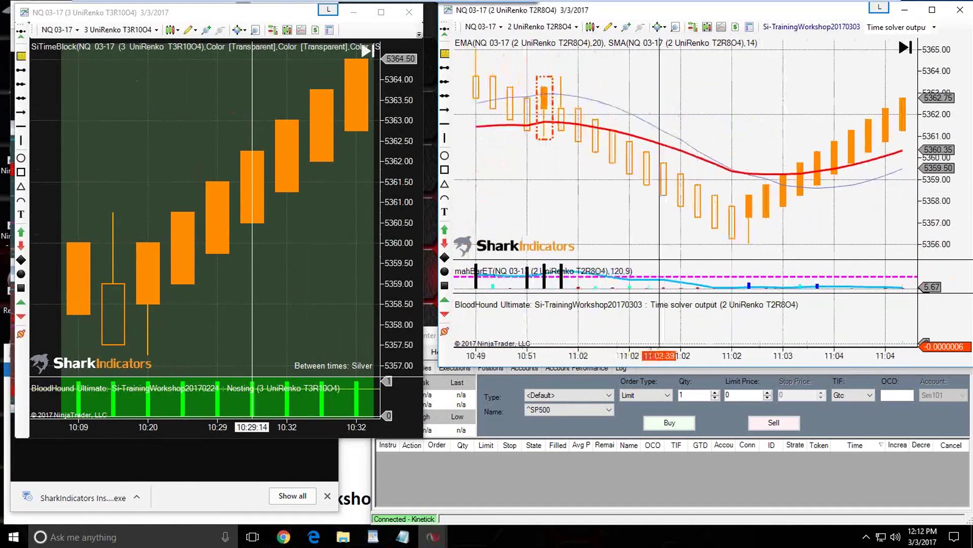
pyautogui.scroll(1, 637, 105)
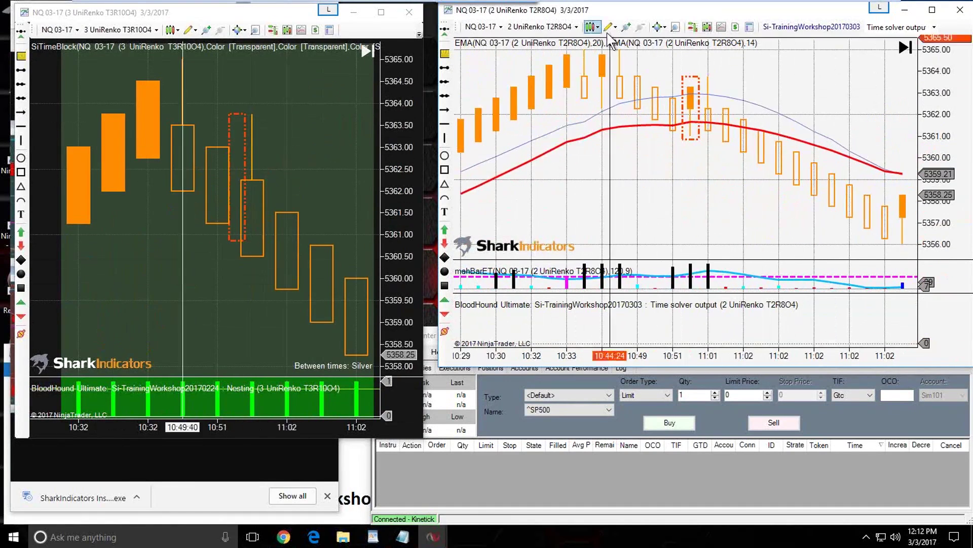
pyautogui.click(19, 115)
pyautogui.click(294, 88)
pyautogui.click(247, 112)
# Recolor the arrow line white and shift it slightly so its tip meets the upper wick of the hollow bar
pyautogui.doubleClick(270, 101)
pyautogui.click(522, 215)
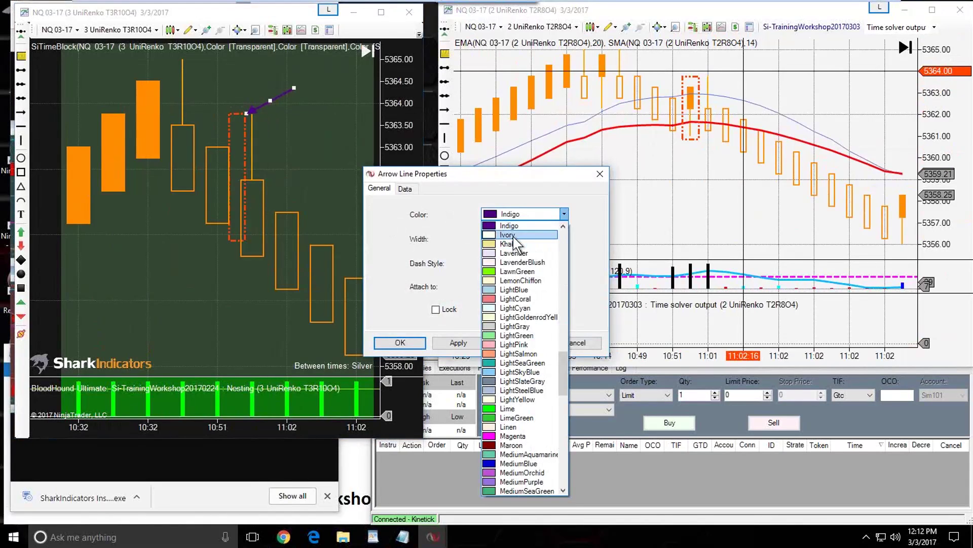
pyautogui.click(513, 223)
pyautogui.click(402, 340)
pyautogui.moveTo(270, 101)
pyautogui.mouseDown()
pyautogui.moveTo(208, 99)
pyautogui.moveTo(322, 209)
pyautogui.moveTo(207, 112)
pyautogui.moveTo(282, 189)
pyautogui.moveTo(212, 114)
pyautogui.moveTo(268, 161)
pyautogui.moveTo(231, 194)
pyautogui.moveTo(220, 119)
pyautogui.moveTo(239, 163)
pyautogui.moveTo(253, 167)
pyautogui.moveTo(243, 167)
pyautogui.moveTo(231, 122)
pyautogui.moveTo(289, 185)
pyautogui.moveTo(257, 143)
pyautogui.moveTo(274, 100)
pyautogui.mouseUp()
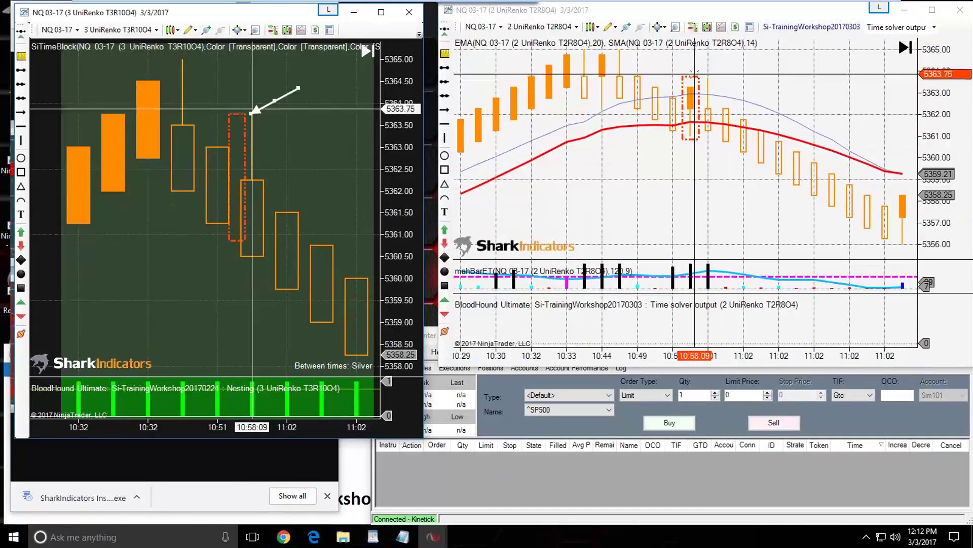
# Deselect the rectangle on the 2 UniRenko chart and enlarge that chart's window until it meets the 3 UniRenko chart
pyautogui.click(693, 76)
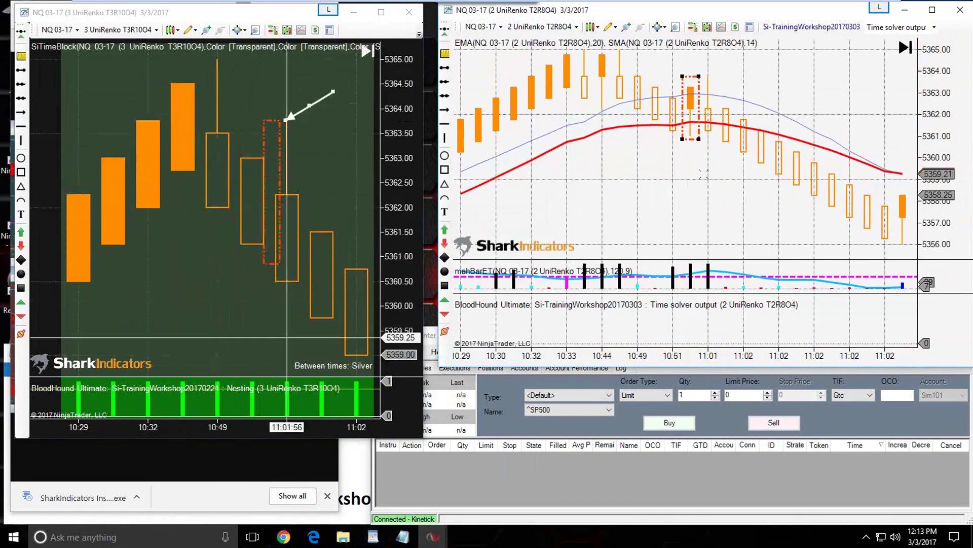
pyautogui.click(690, 170)
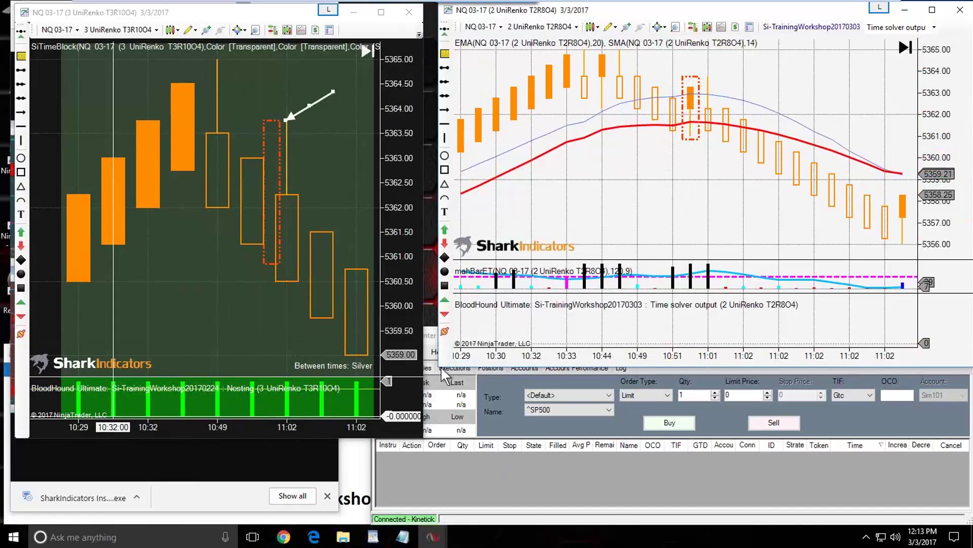
pyautogui.moveTo(437, 366); pyautogui.dragTo(420, 395)
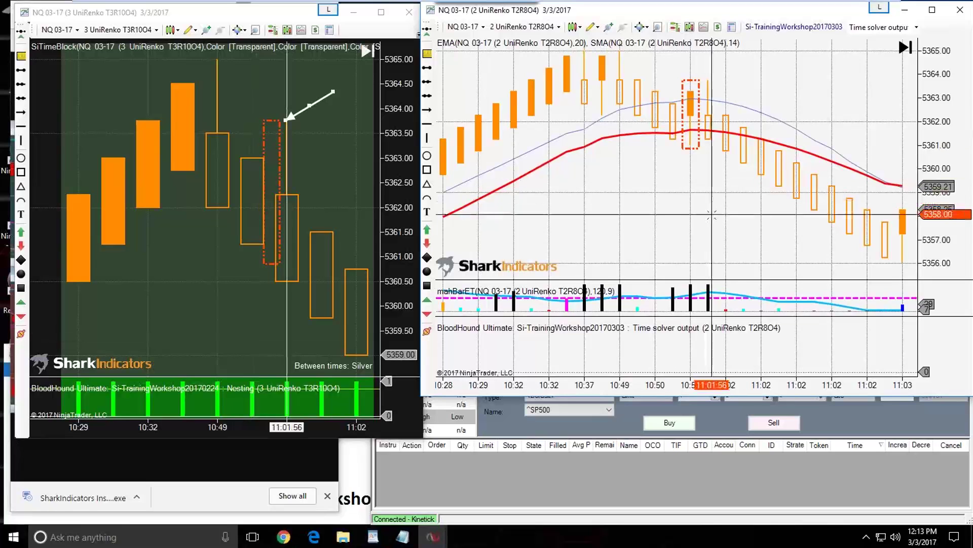
# Open the Si-TrainingWorkshop20170303 BloodHound template, add a new chart timeframe to its solvers and set its period type to UniRenko
pyautogui.click(773, 36)
pyautogui.moveTo(252, 74); pyautogui.dragTo(198, 97)
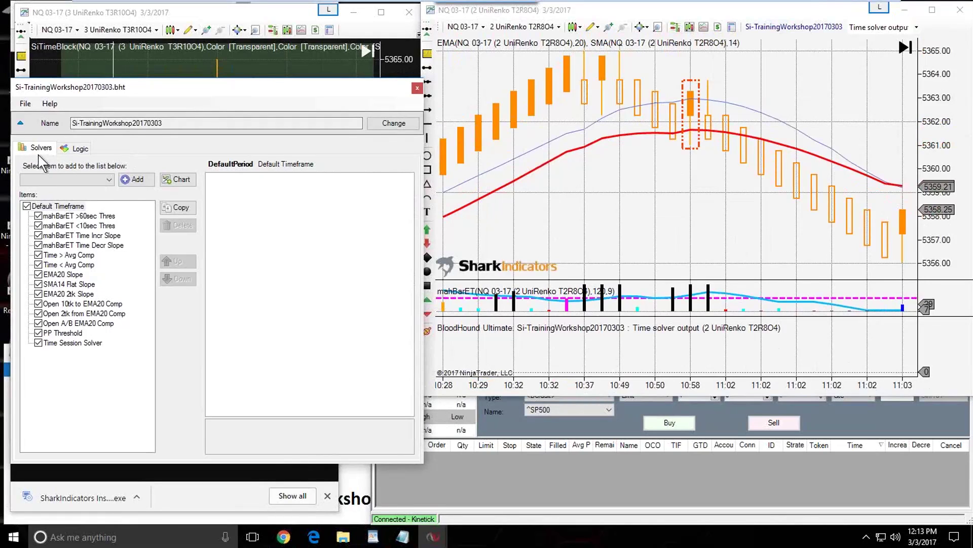
pyautogui.click(180, 180)
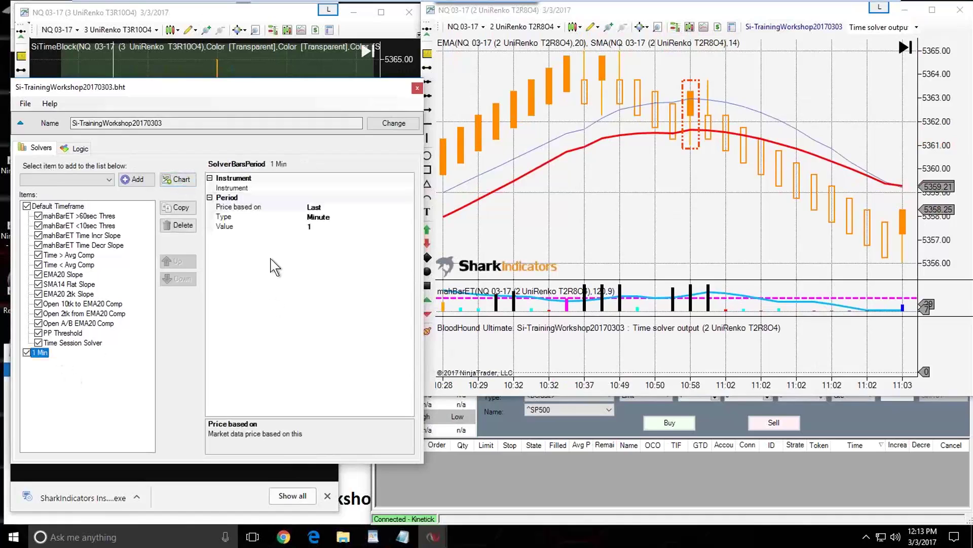
pyautogui.click(336, 216)
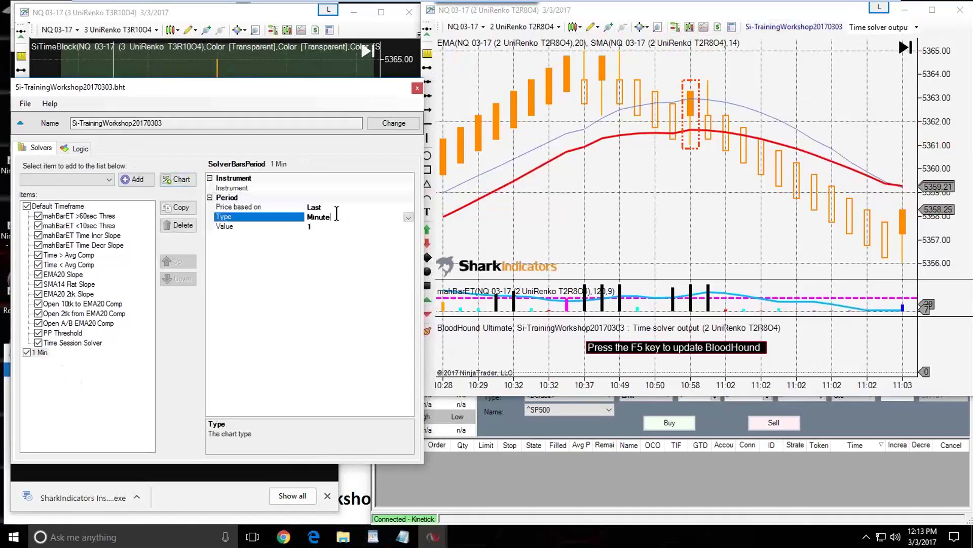
pyautogui.click(408, 217)
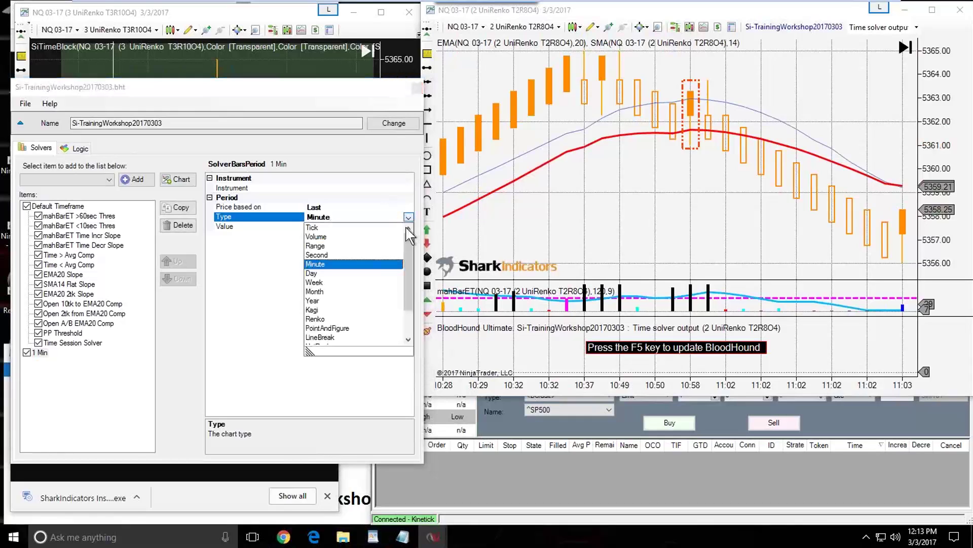
pyautogui.moveTo(404, 285); pyautogui.dragTo(407, 309)
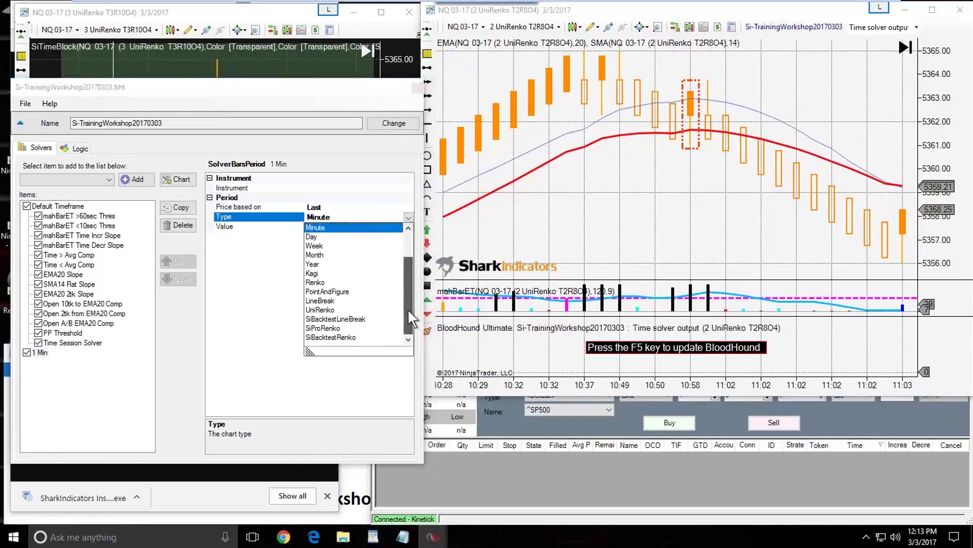
pyautogui.click(318, 311)
# Set the new UniRenko timeframe's Tick Trend to 3, Tick Reversal to 10 and Tick Open Offset to 4
pyautogui.click(316, 227)
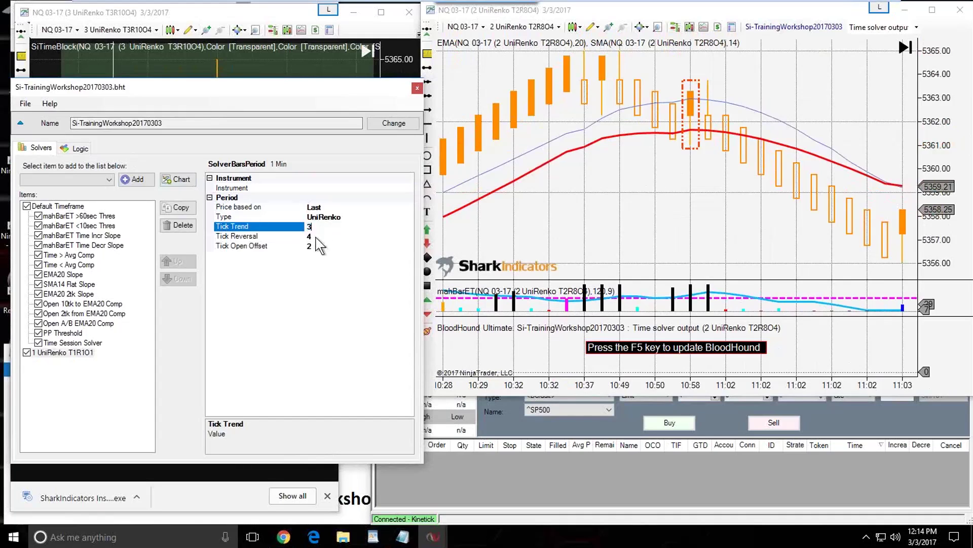
pyautogui.click(315, 236)
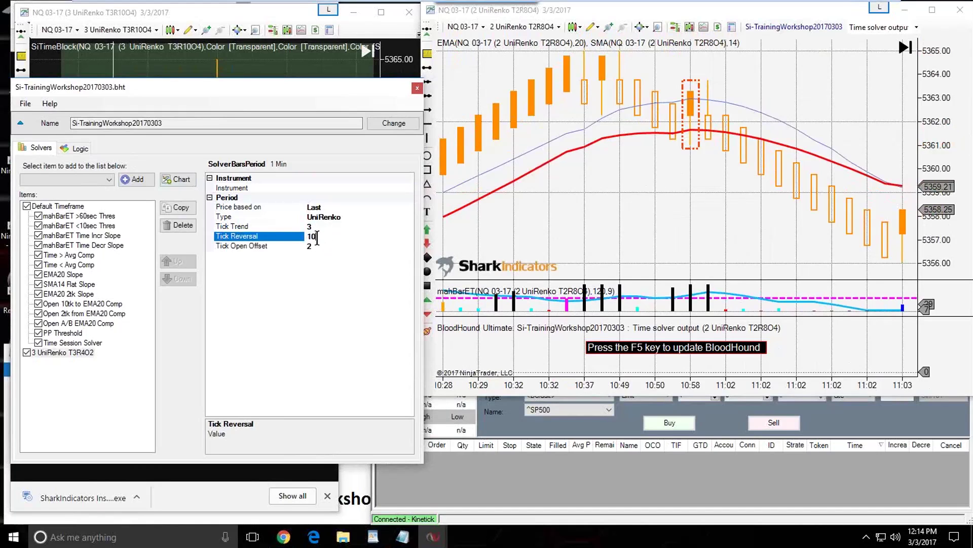
pyautogui.click(311, 247)
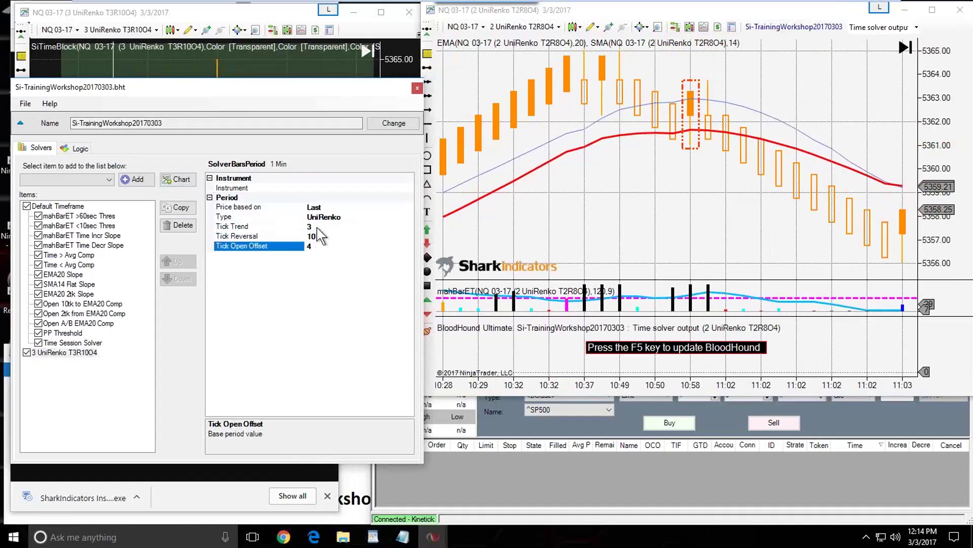
pyautogui.click(47, 356)
pyautogui.click(47, 356)
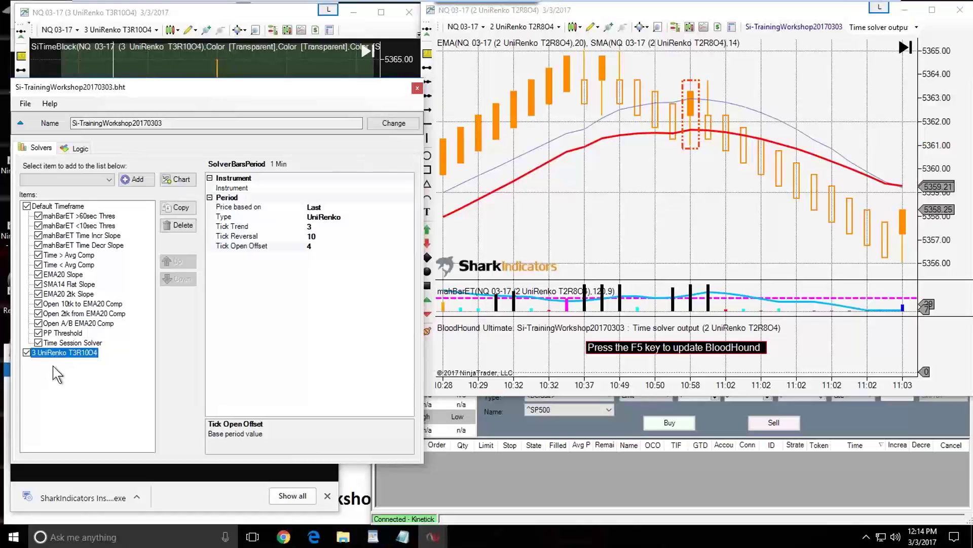
# Add a Bar Direction solver under the 3 UniRenko T3R10O4 timeframe
pyautogui.click(111, 180)
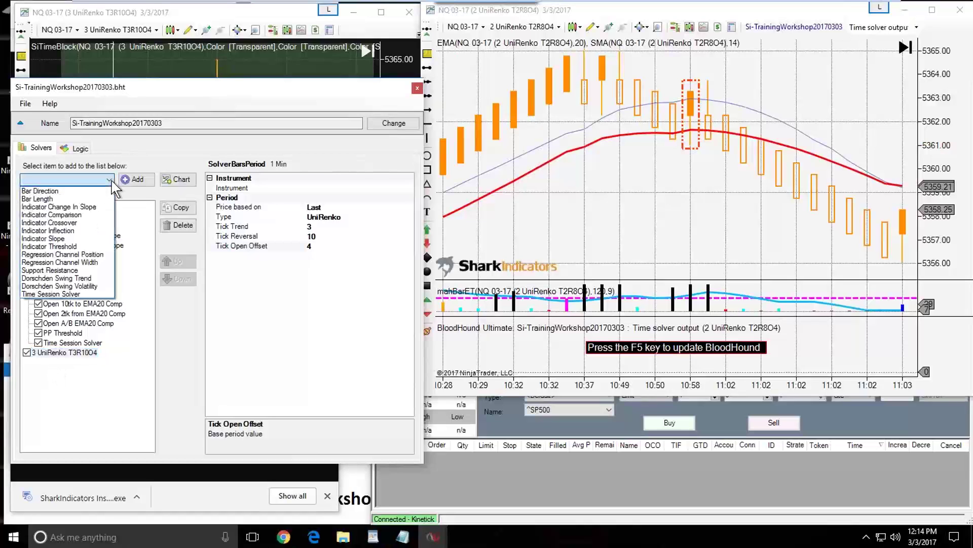
pyautogui.click(50, 190)
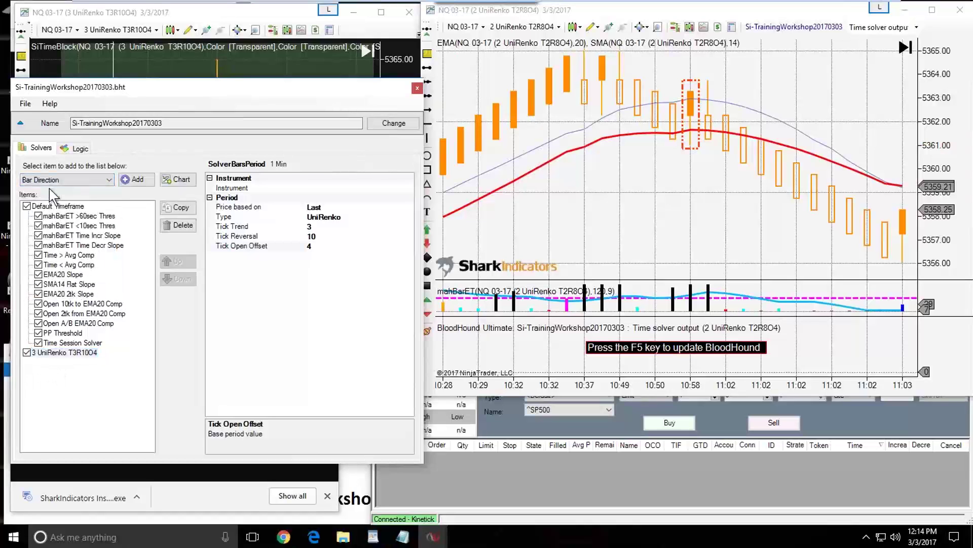
pyautogui.click(142, 184)
pyautogui.click(56, 362)
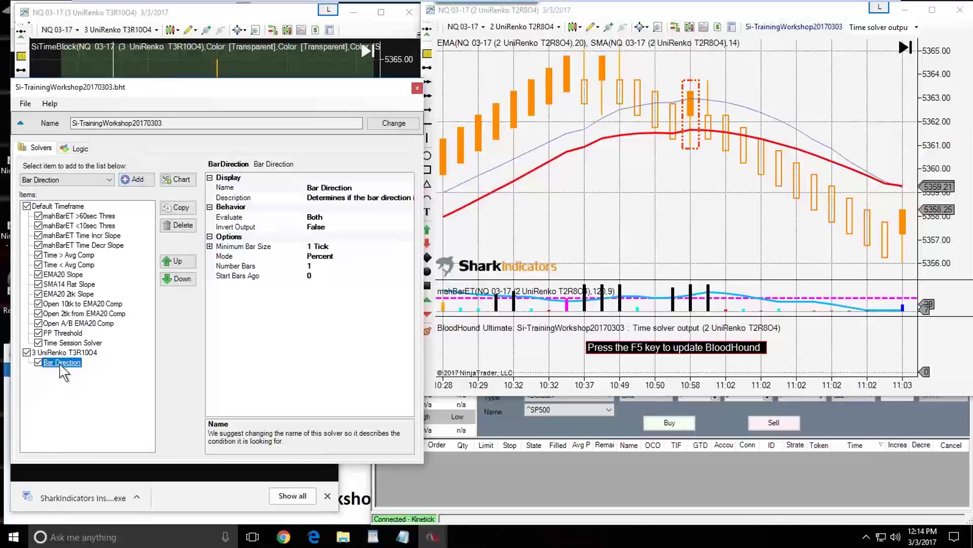
pyautogui.click(60, 352)
pyautogui.click(56, 362)
# Create a new logic template named "HTF Bar direction"
pyautogui.click(79, 149)
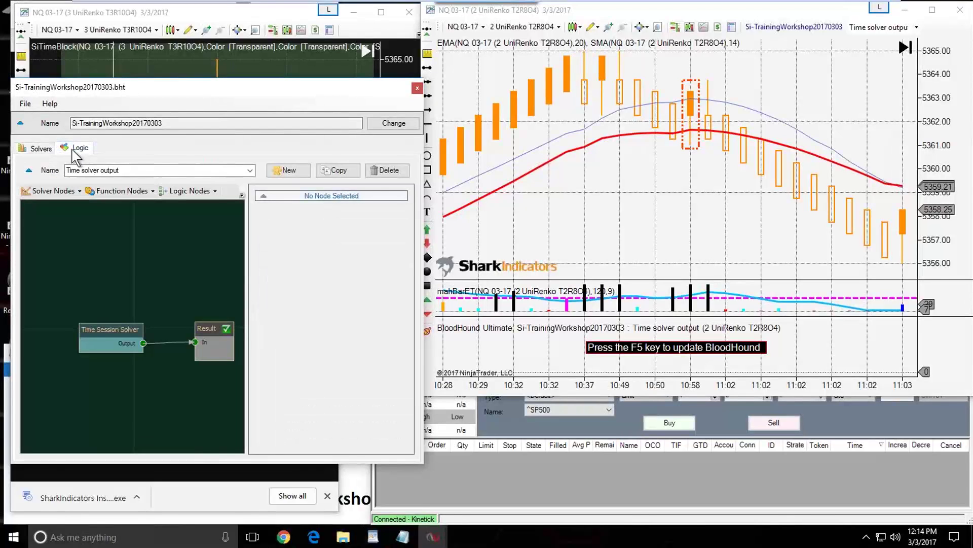
pyautogui.click(287, 170)
pyautogui.click(103, 172)
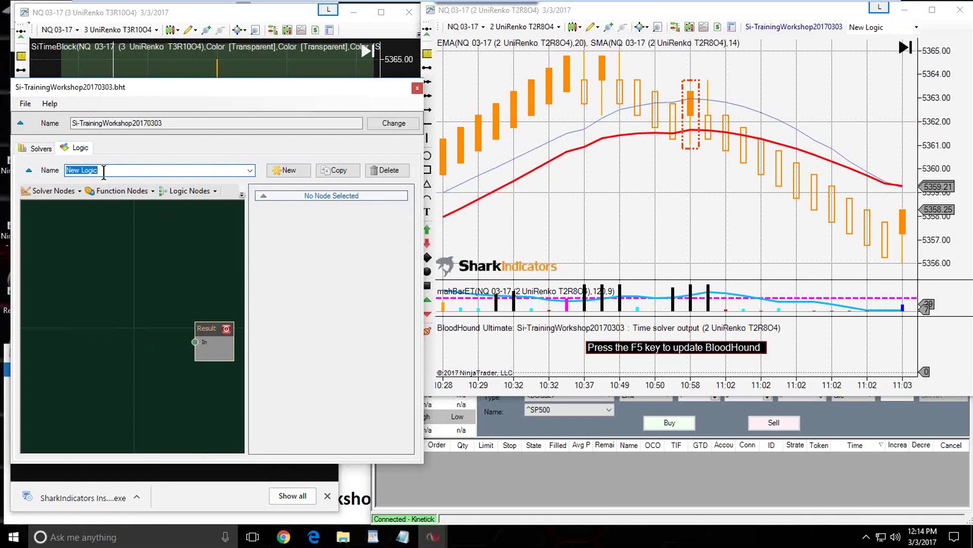
pyautogui.write('HTF Bar direction')
# Add the existing Bar Direction node of the 3 UniRenko T3R10O4 timeframe to the logic graph and connect its output to Result
pyautogui.click(54, 192)
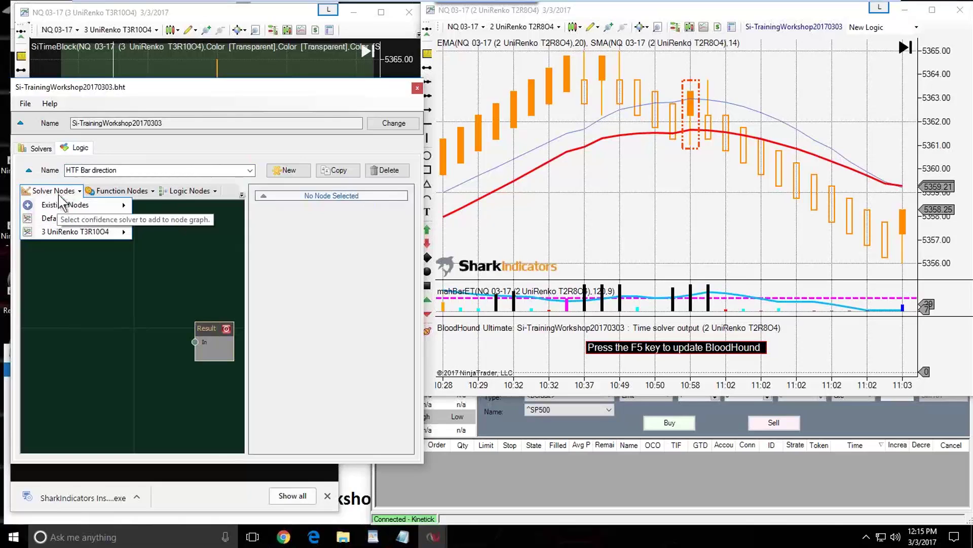
pyautogui.moveTo(57, 205)
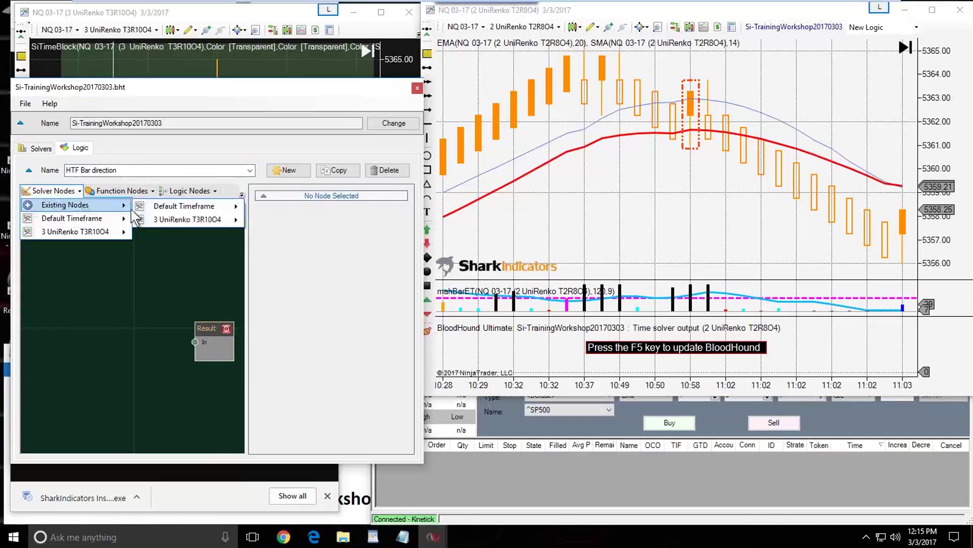
pyautogui.moveTo(187, 210)
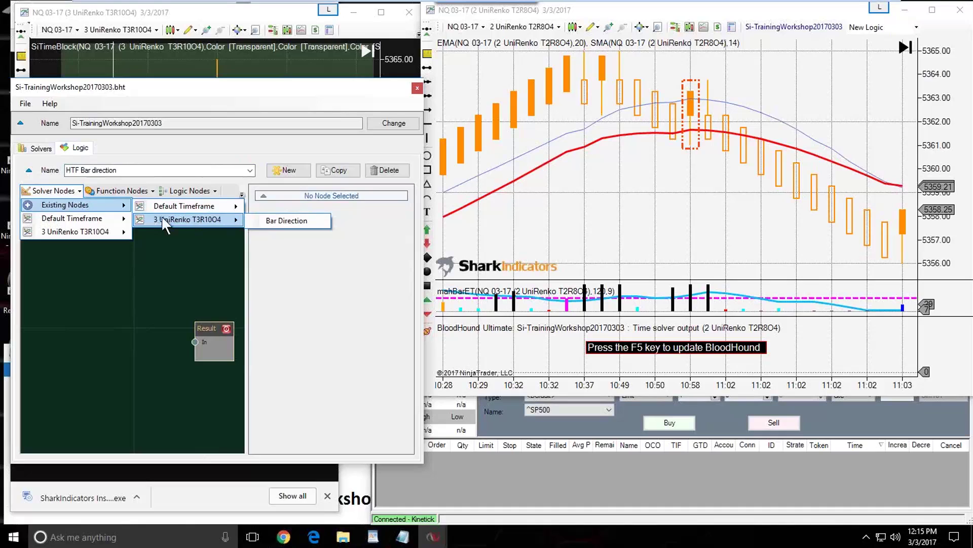
pyautogui.click(287, 228)
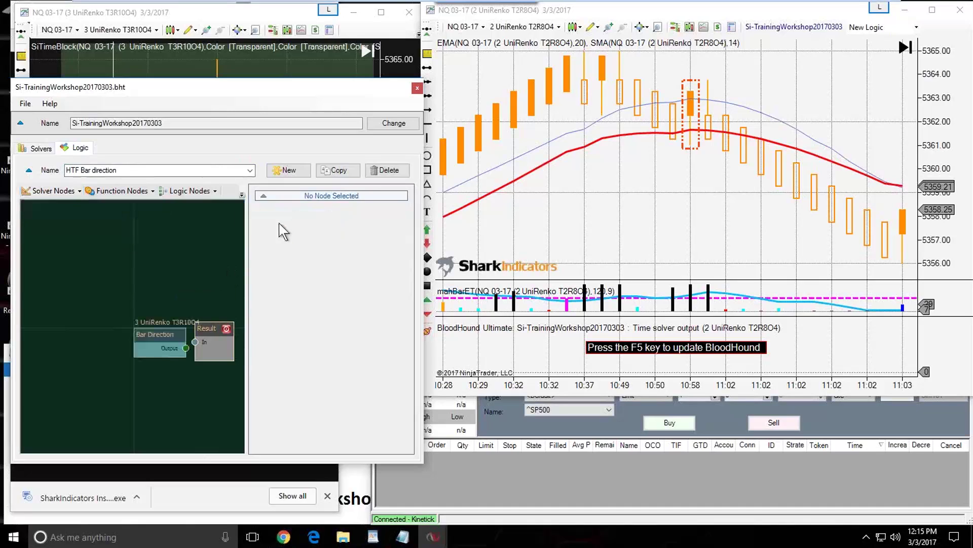
pyautogui.moveTo(173, 341); pyautogui.dragTo(195, 342)
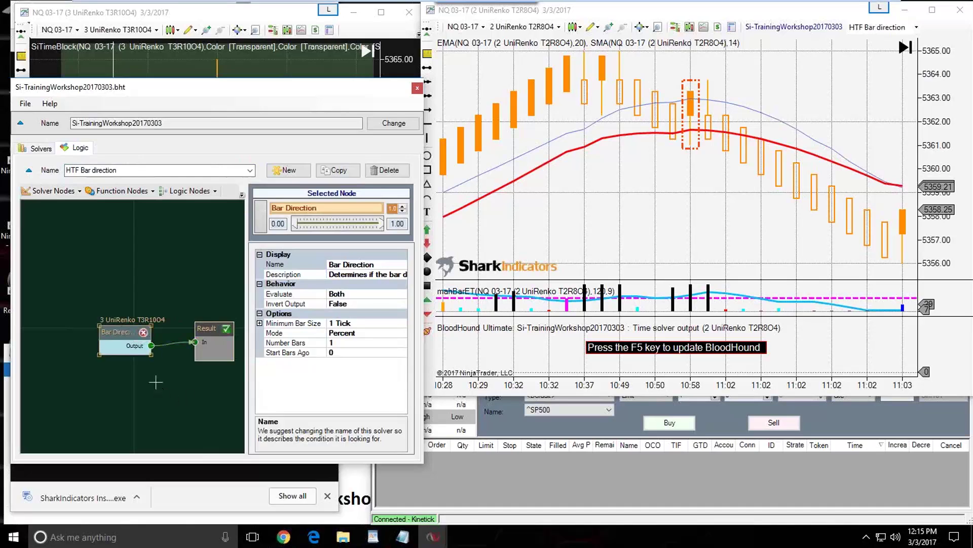
pyautogui.moveTo(118, 334); pyautogui.dragTo(122, 332)
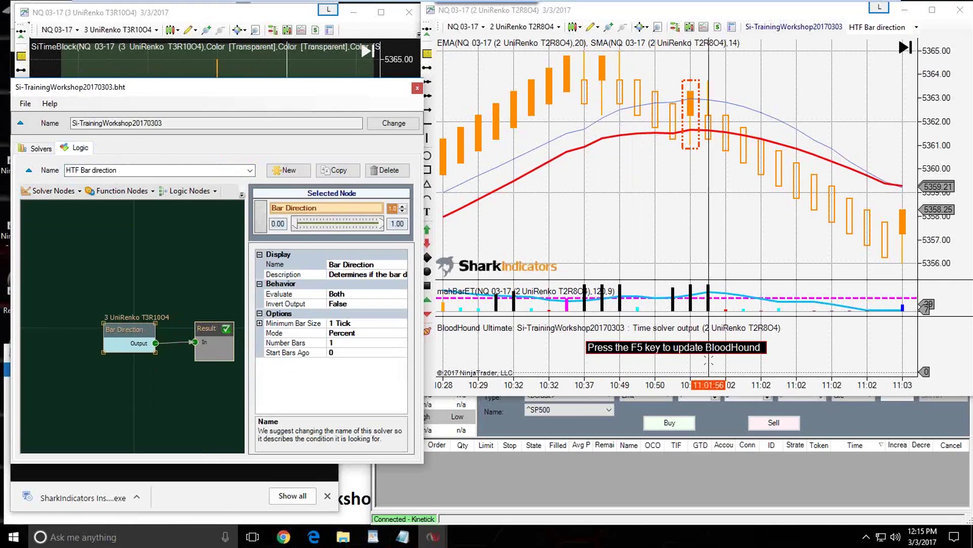
# Check the 3 UniRenko T3R10O4 timeframe's settings in the solvers, and reload NinjaScript on the 2 UniRenko chart to update BloodHound
pyautogui.click(39, 149)
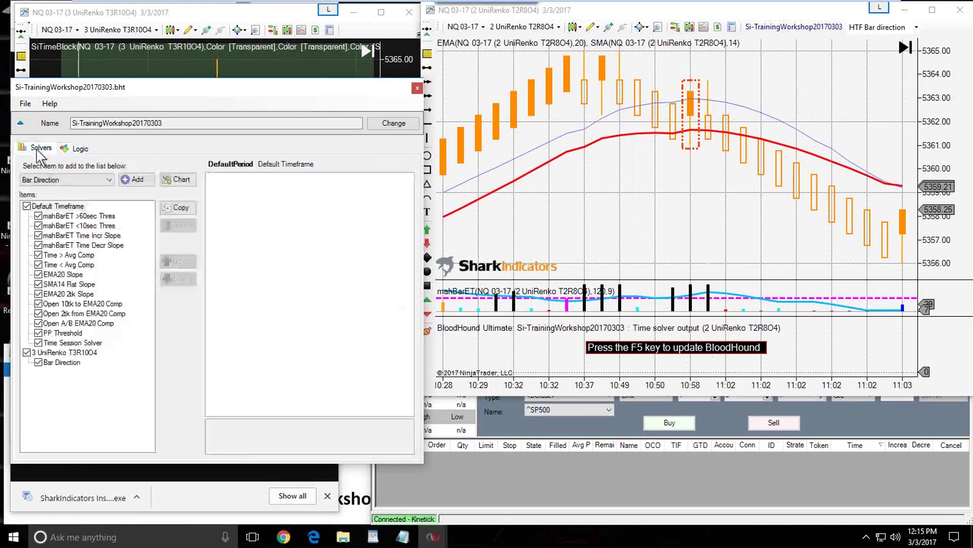
pyautogui.click(60, 353)
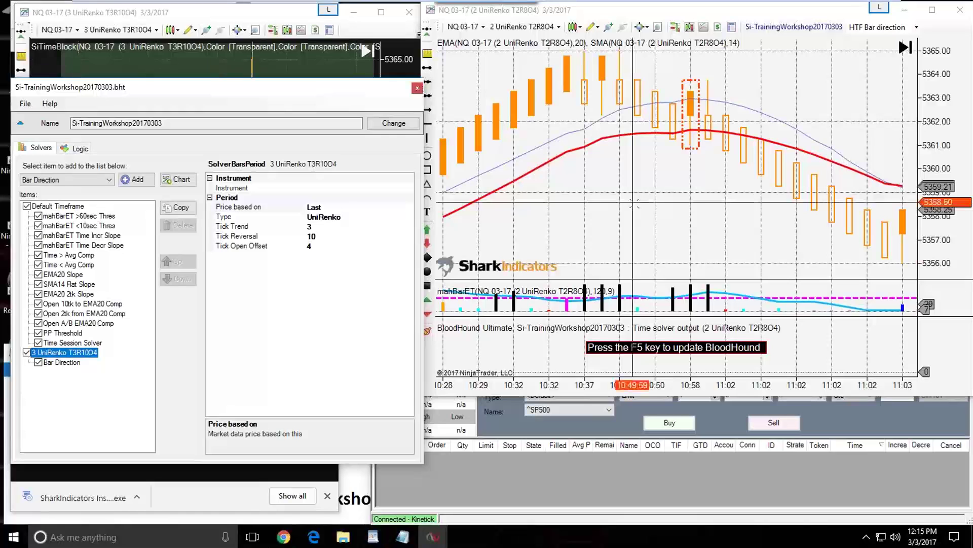
pyautogui.rightClick(640, 162)
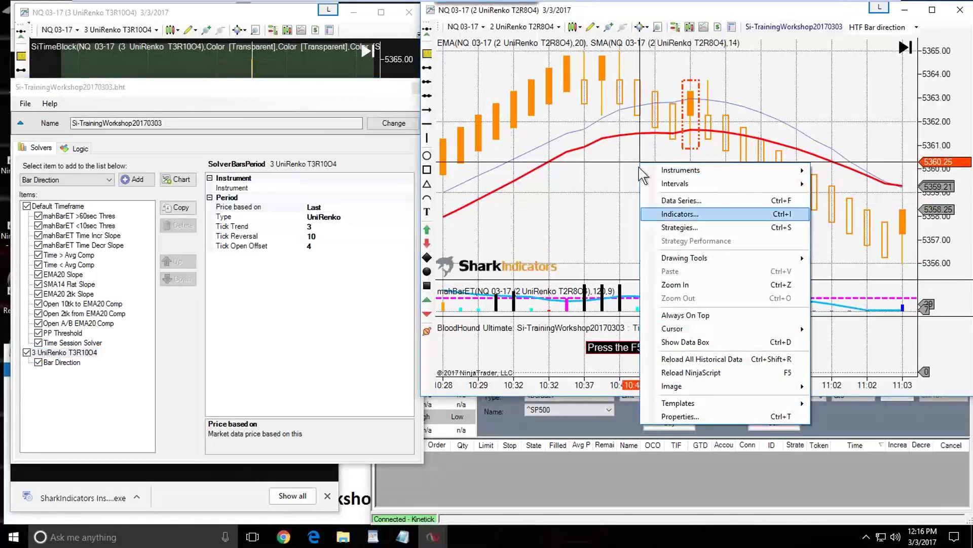
pyautogui.click(700, 374)
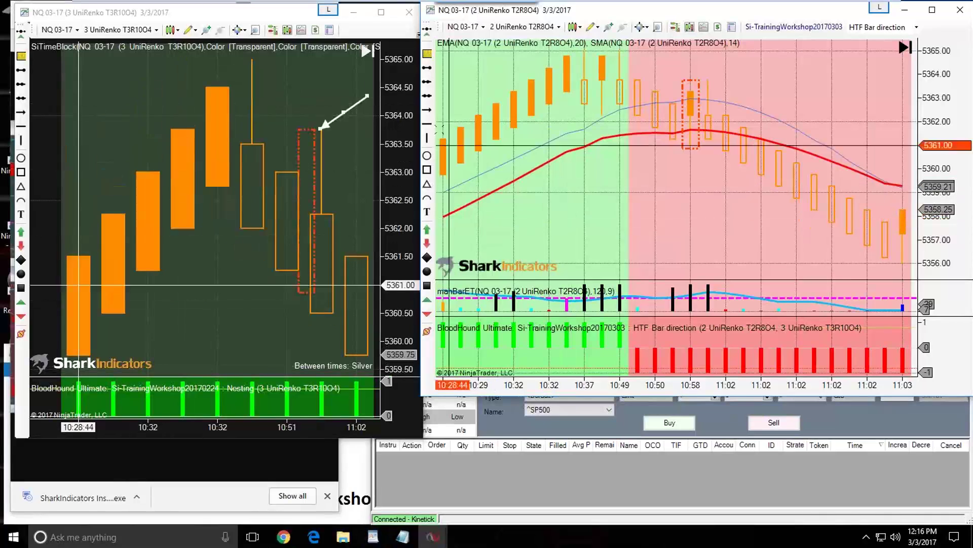
# Draw an upward arrow on the 2 UniRenko chart and point it at the first bar of the red signal zone
pyautogui.click(427, 110)
pyautogui.moveTo(571, 206)
pyautogui.mouseDown()
pyautogui.moveTo(580, 60)
pyautogui.moveTo(570, 61)
pyautogui.moveTo(567, 97)
pyautogui.mouseUp()
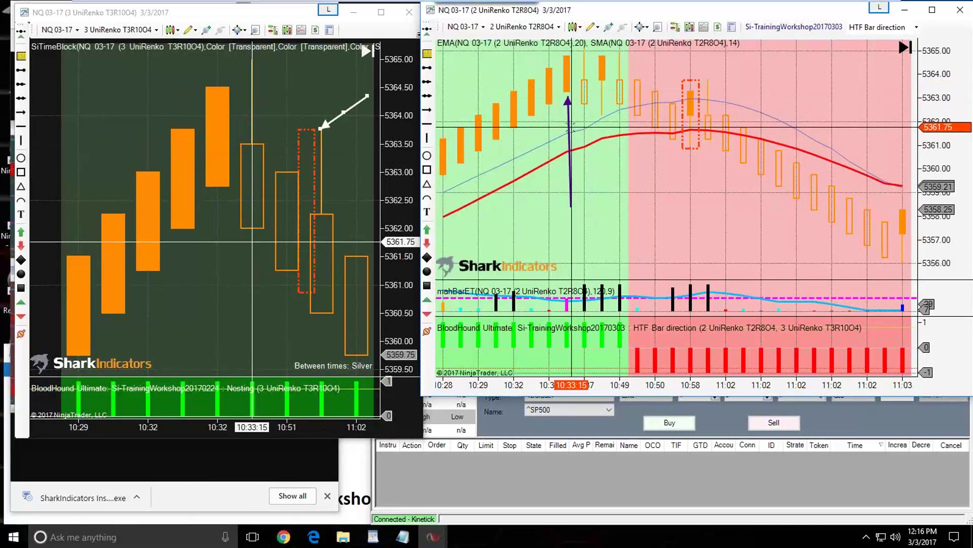
pyautogui.click(569, 126)
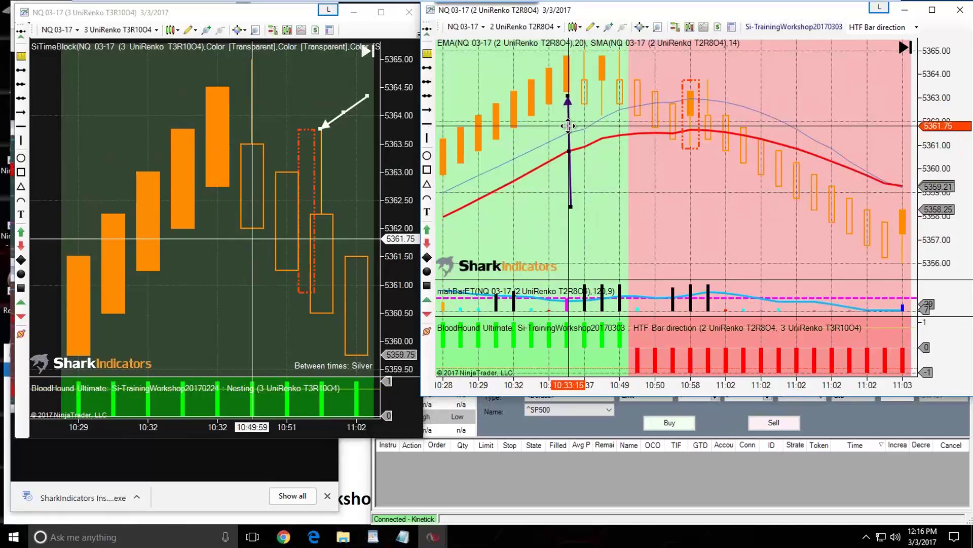
pyautogui.moveTo(569, 125); pyautogui.dragTo(639, 149)
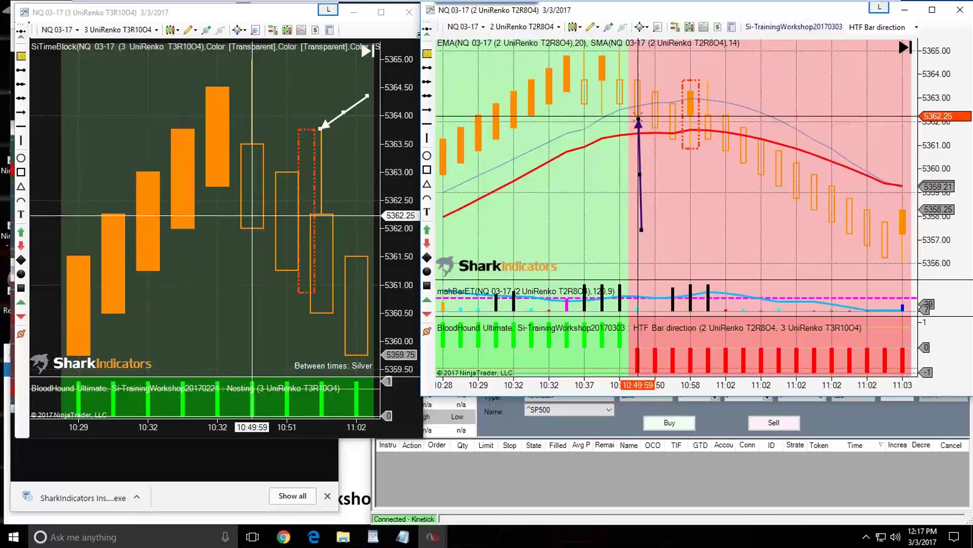
pyautogui.moveTo(639, 119); pyautogui.dragTo(637, 123)
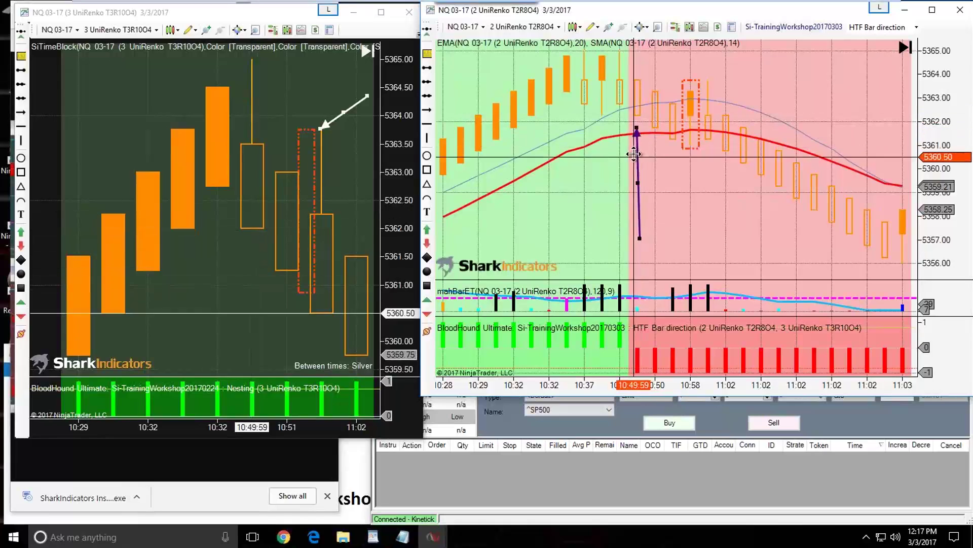
pyautogui.moveTo(634, 150); pyautogui.dragTo(634, 145)
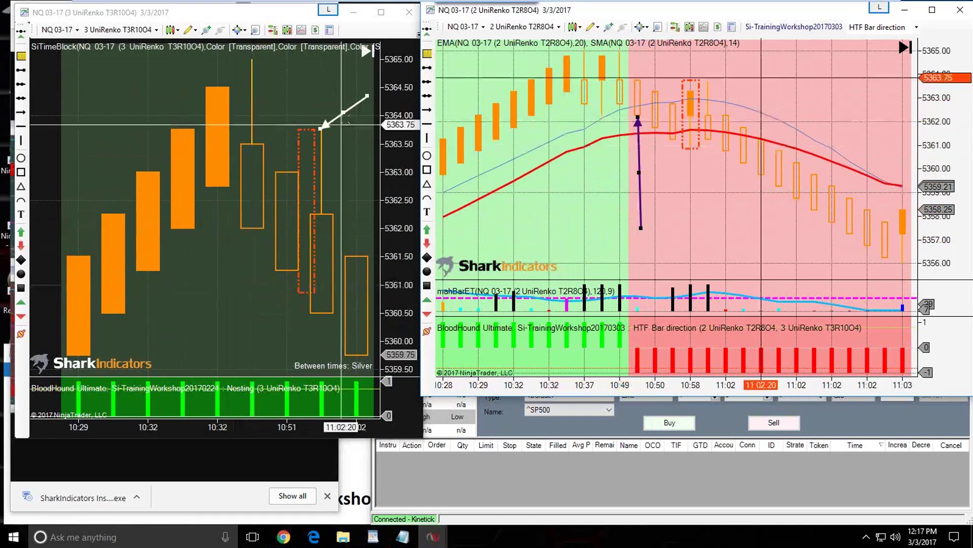
# Point the 3 UniRenko chart's arrow at the first down bar and the 2 UniRenko chart's arrow at the last bar of the green zone
pyautogui.moveTo(348, 115); pyautogui.dragTo(267, 217)
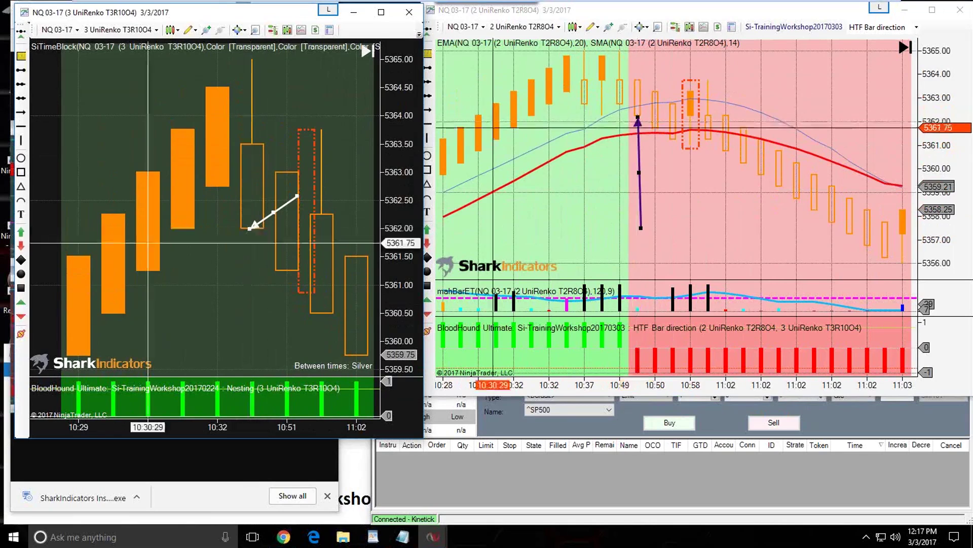
pyautogui.moveTo(639, 151); pyautogui.dragTo(620, 143)
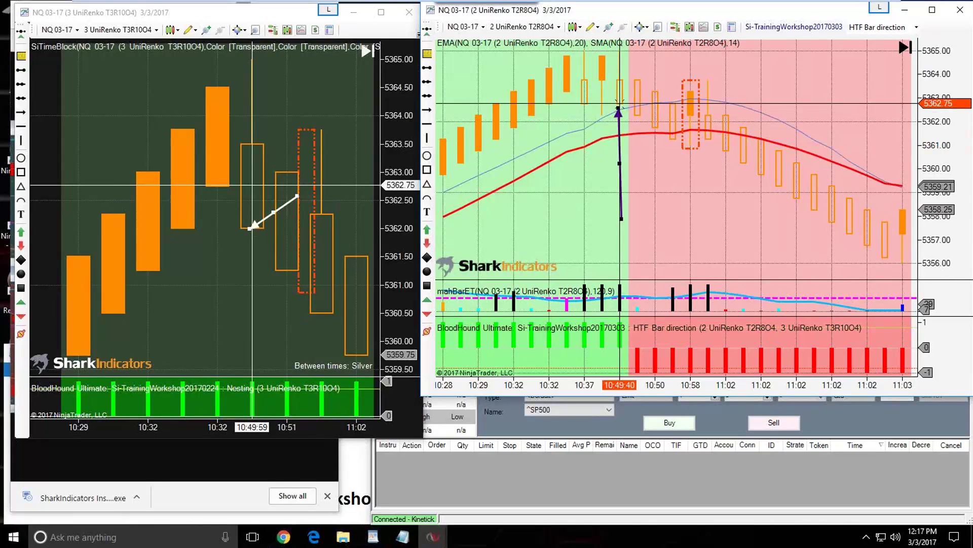
pyautogui.moveTo(619, 106); pyautogui.dragTo(619, 126)
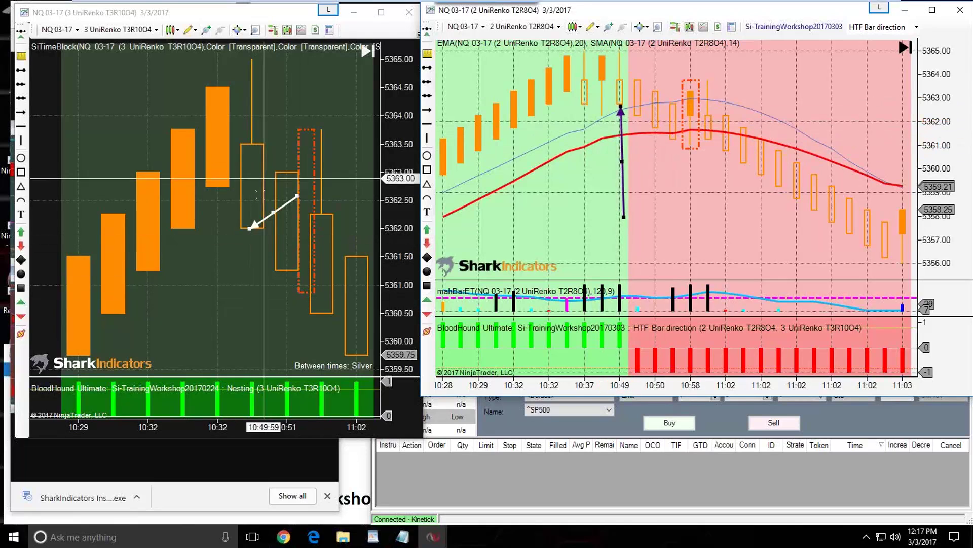
pyautogui.moveTo(280, 207)
pyautogui.mouseDown()
pyautogui.moveTo(277, 183)
pyautogui.moveTo(281, 204)
pyautogui.mouseUp()
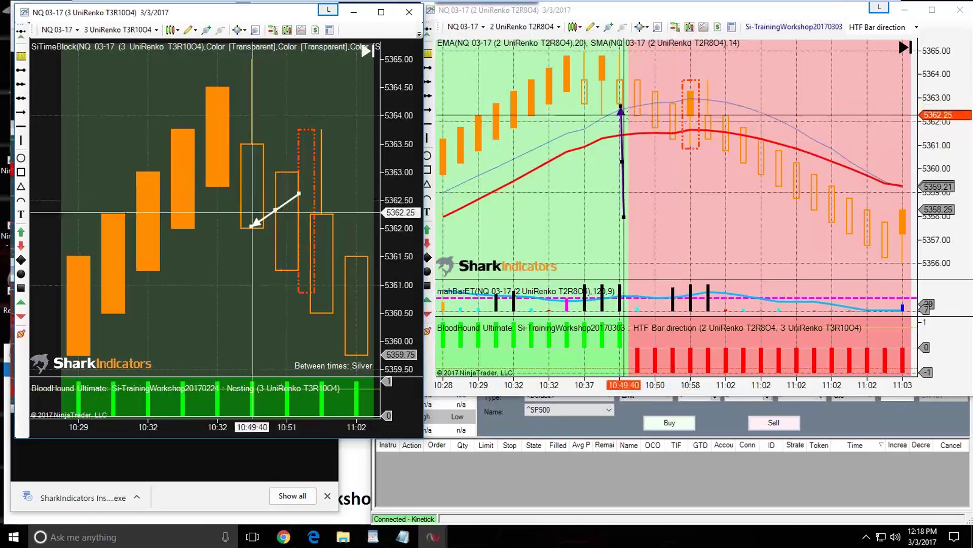
pyautogui.click(618, 125)
pyautogui.moveTo(618, 124); pyautogui.dragTo(618, 128)
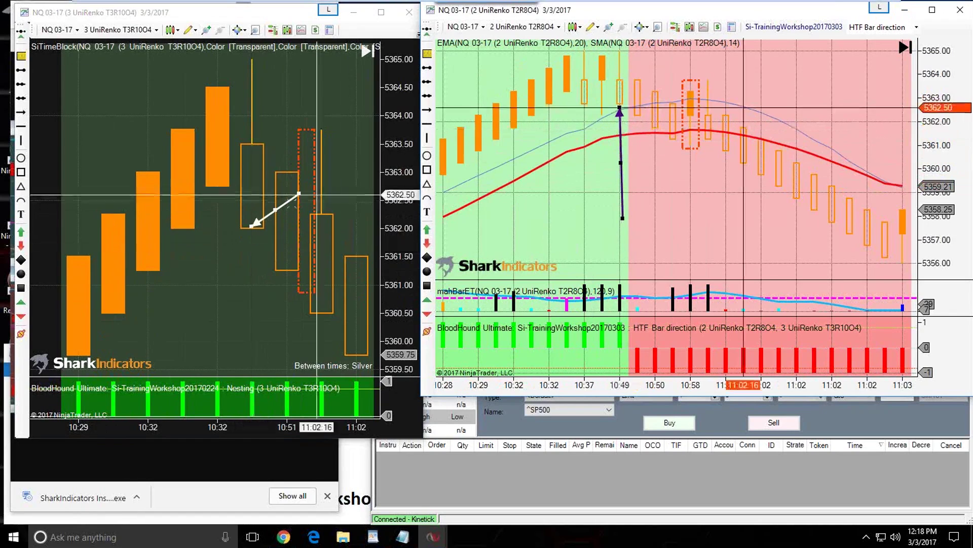
pyautogui.moveTo(280, 210)
pyautogui.mouseDown()
pyautogui.moveTo(282, 194)
pyautogui.moveTo(280, 206)
pyautogui.mouseUp()
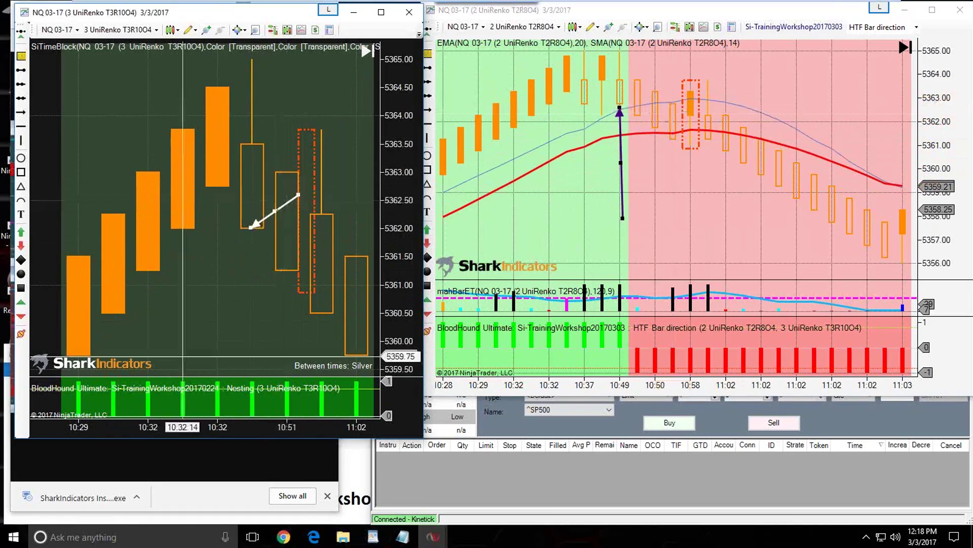
# Compare the last green-zone bar with the first red-zone bar using the 2 UniRenko chart's arrow, leaving it on the red-zone bar
pyautogui.moveTo(619, 150); pyautogui.dragTo(638, 161)
pyautogui.moveTo(289, 199); pyautogui.dragTo(288, 206)
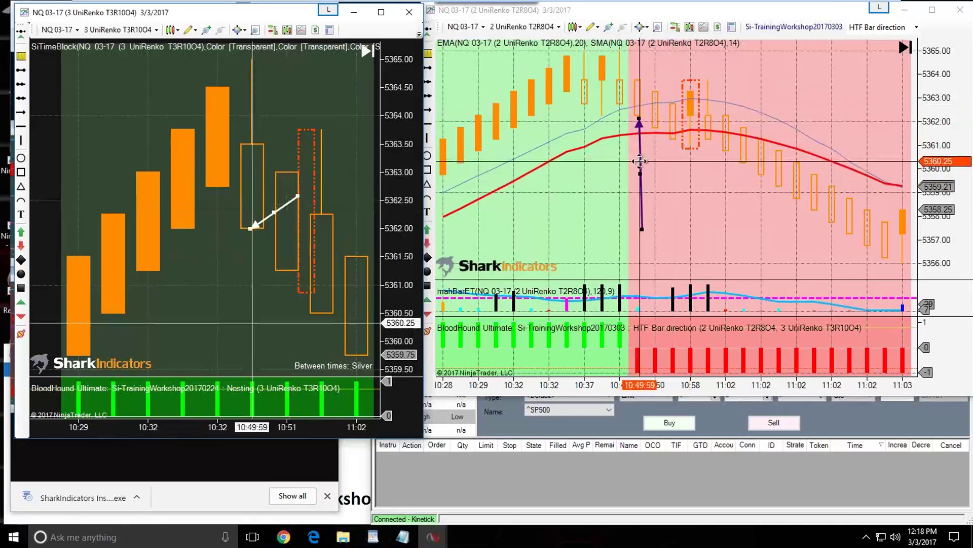
pyautogui.click(639, 161)
pyautogui.moveTo(639, 161); pyautogui.dragTo(639, 162)
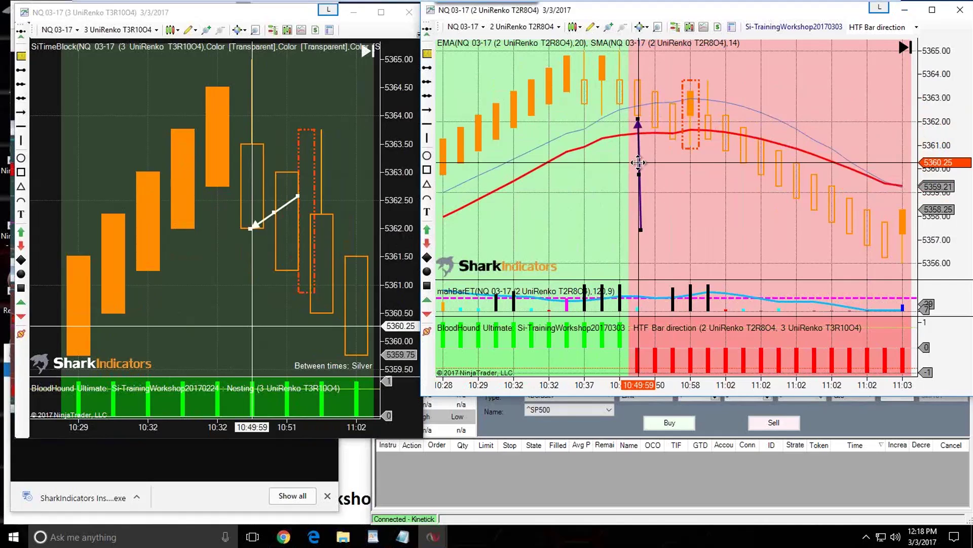
pyautogui.moveTo(639, 162); pyautogui.dragTo(620, 149)
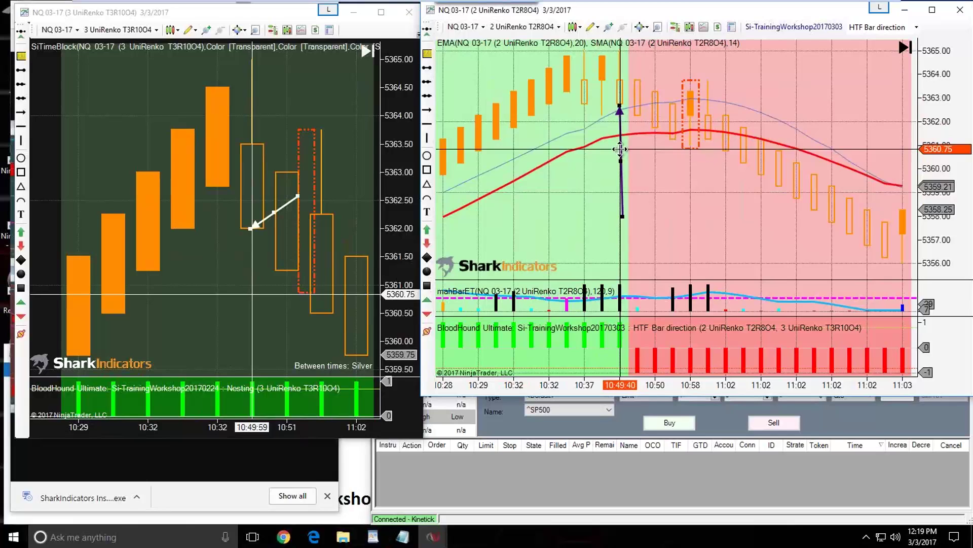
pyautogui.moveTo(620, 149); pyautogui.dragTo(639, 163)
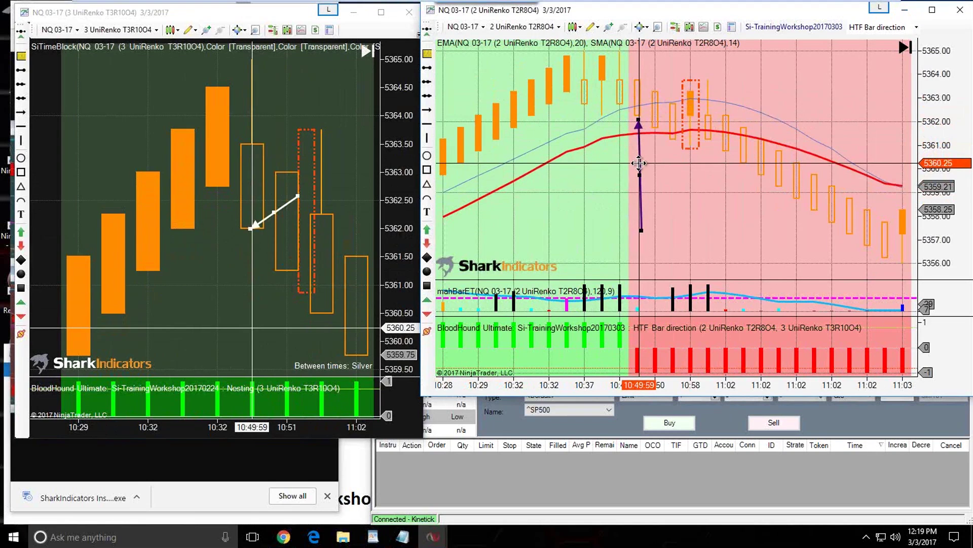
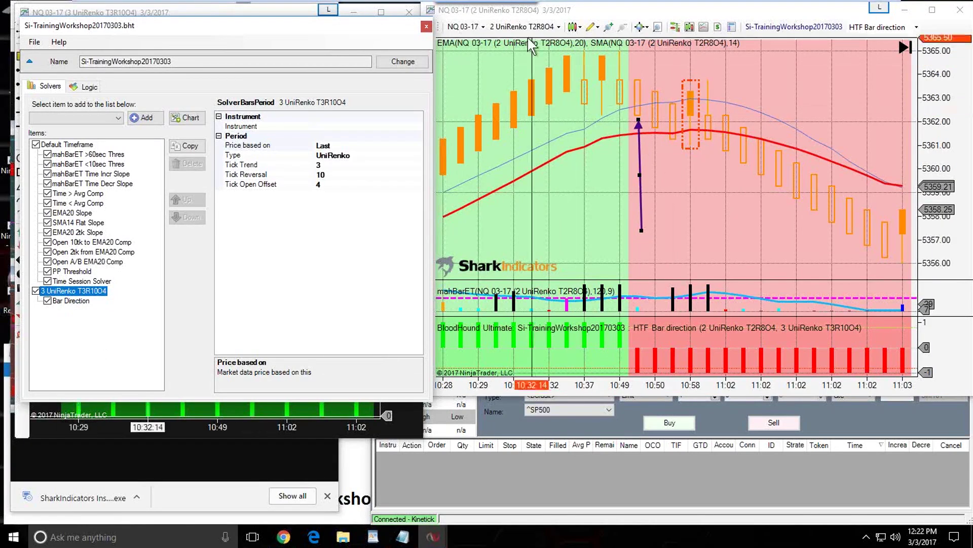
# Set the 2 UniRenko chart's data series to a tick reversal of 14 and a tick open offset of 7
pyautogui.doubleClick(568, 81)
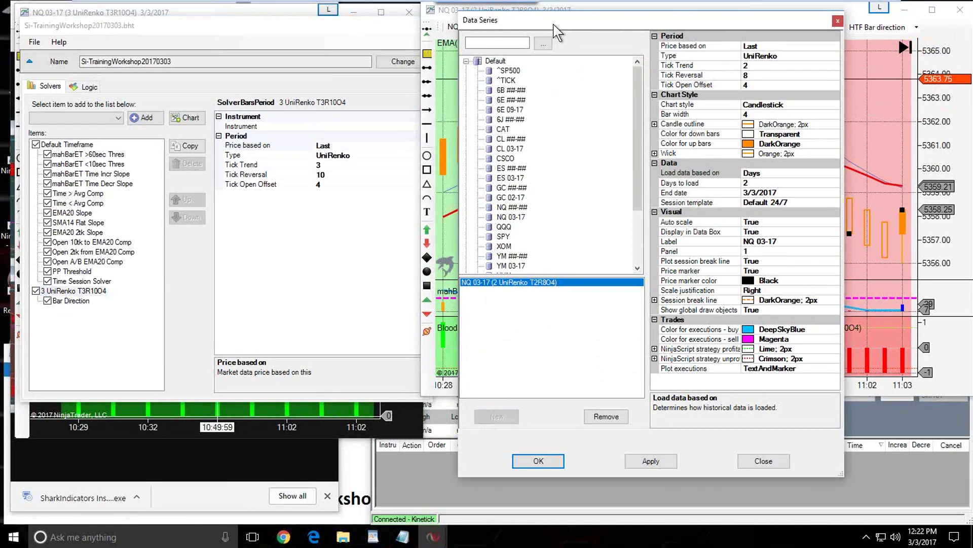
pyautogui.moveTo(554, 24); pyautogui.dragTo(523, 38)
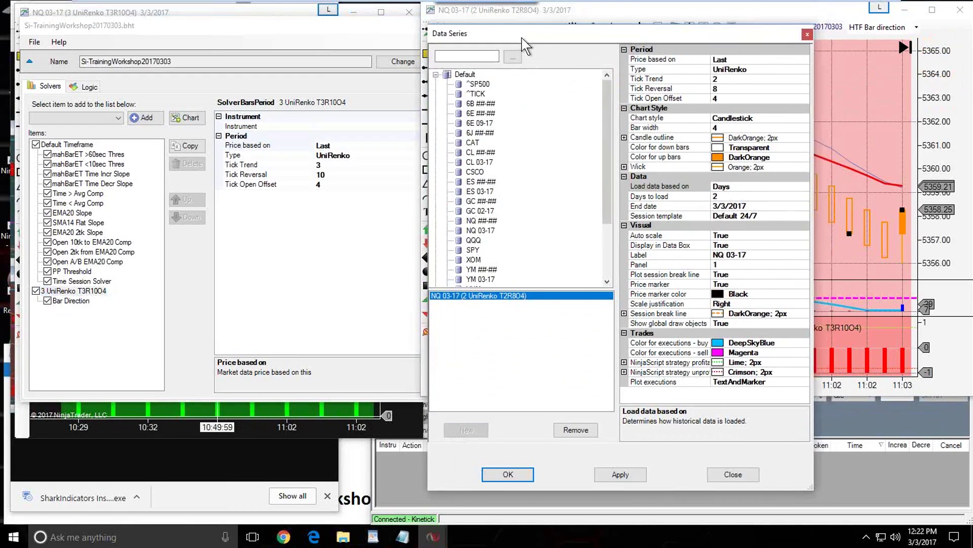
pyautogui.click(716, 88)
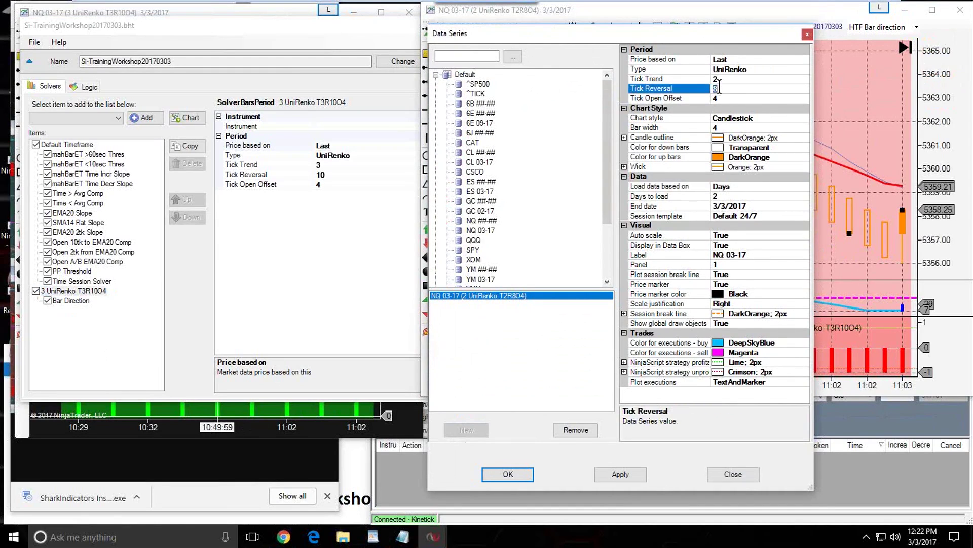
pyautogui.write('14')
pyautogui.click(721, 100)
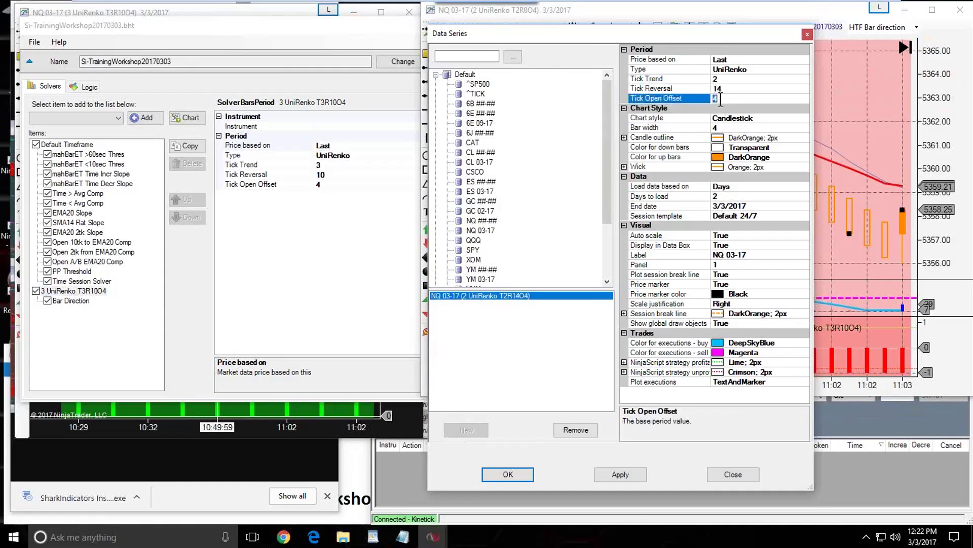
pyautogui.write('7')
pyautogui.click(519, 477)
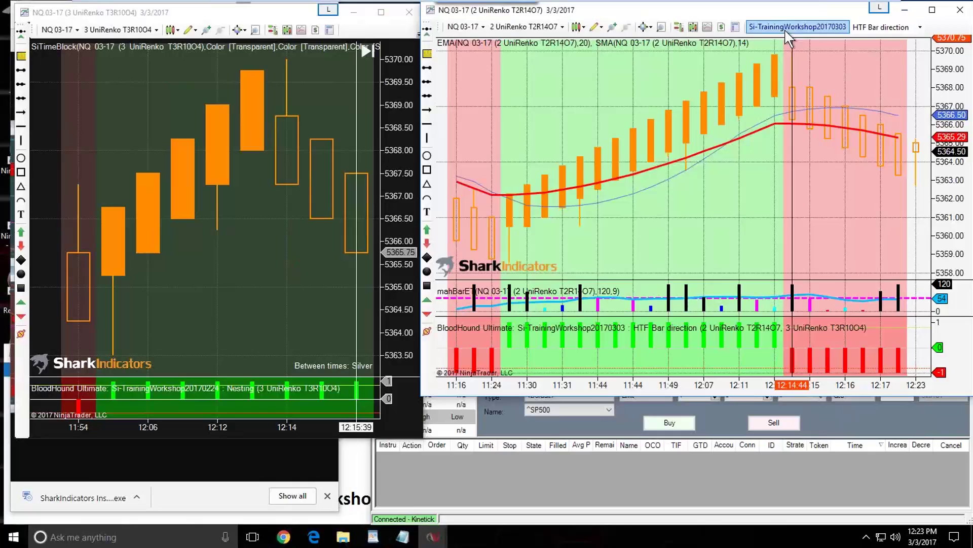
# Set the BloodHound 3 UniRenko timeframe's tick reversal to 21 and tick open offset to 12, and reload NinjaScript on the 2 UniRenko chart
pyautogui.click(788, 36)
pyautogui.moveTo(307, 140); pyautogui.dragTo(604, 58)
pyautogui.click(487, 317)
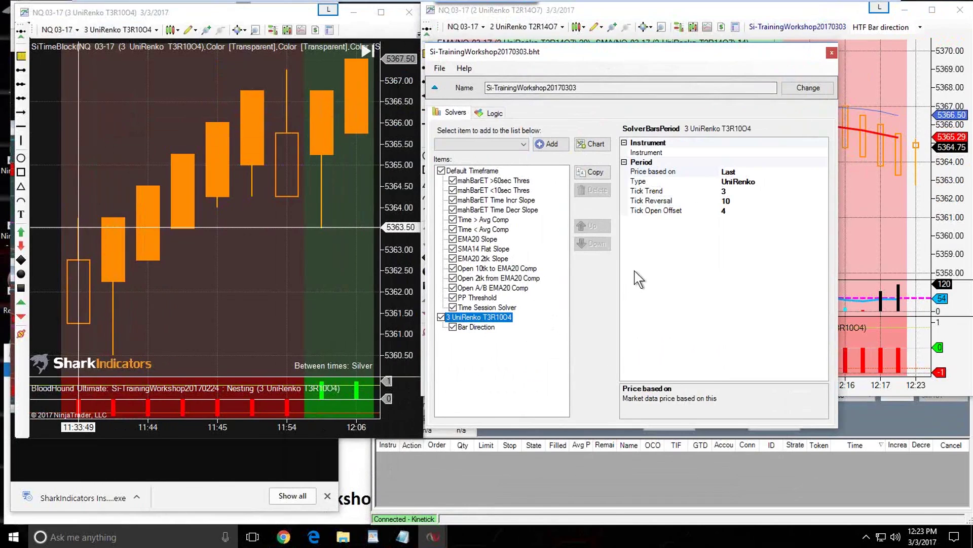
pyautogui.click(733, 201)
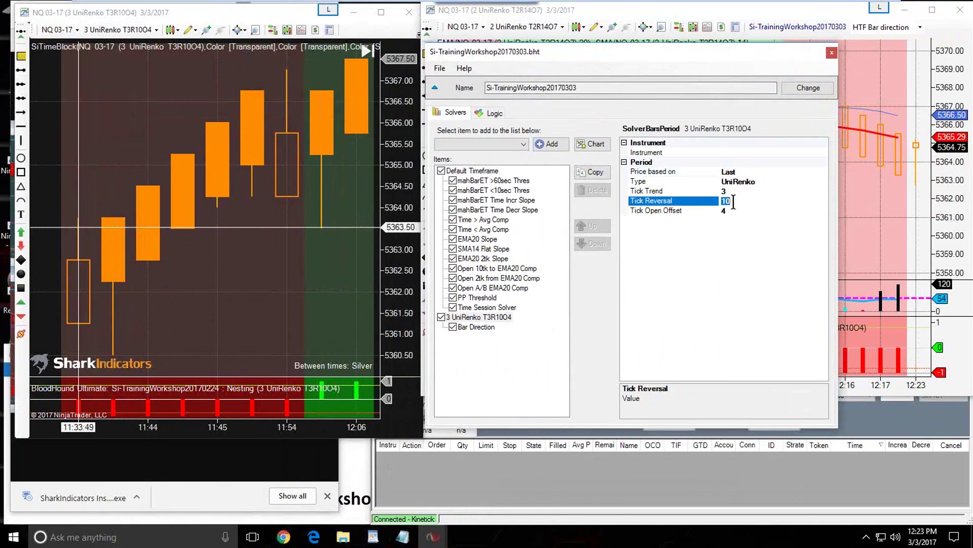
pyautogui.write('21')
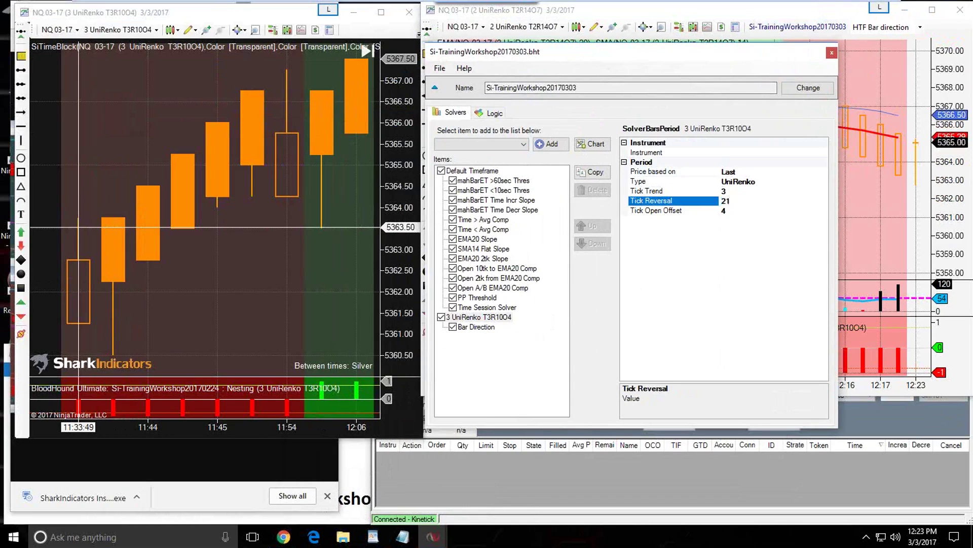
pyautogui.click(732, 211)
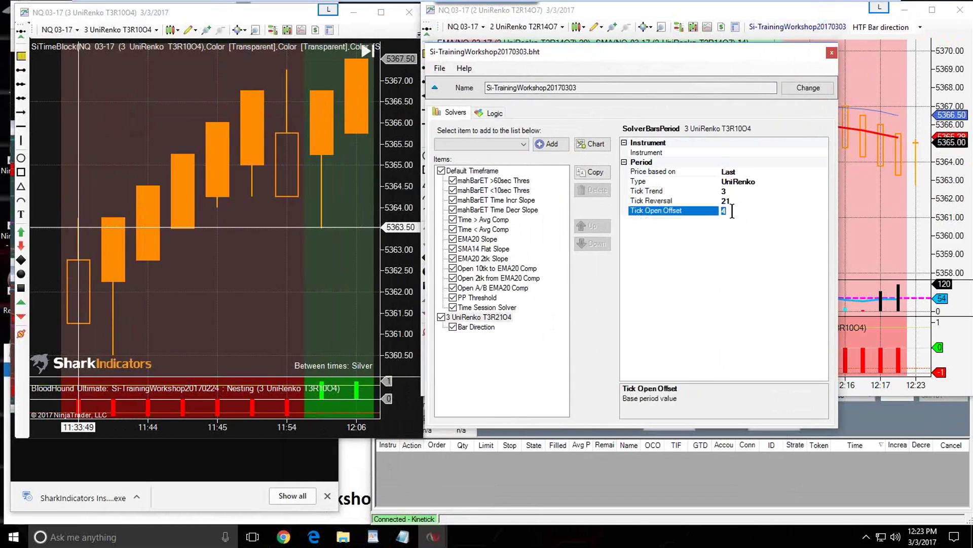
pyautogui.write('12')
pyautogui.click(497, 317)
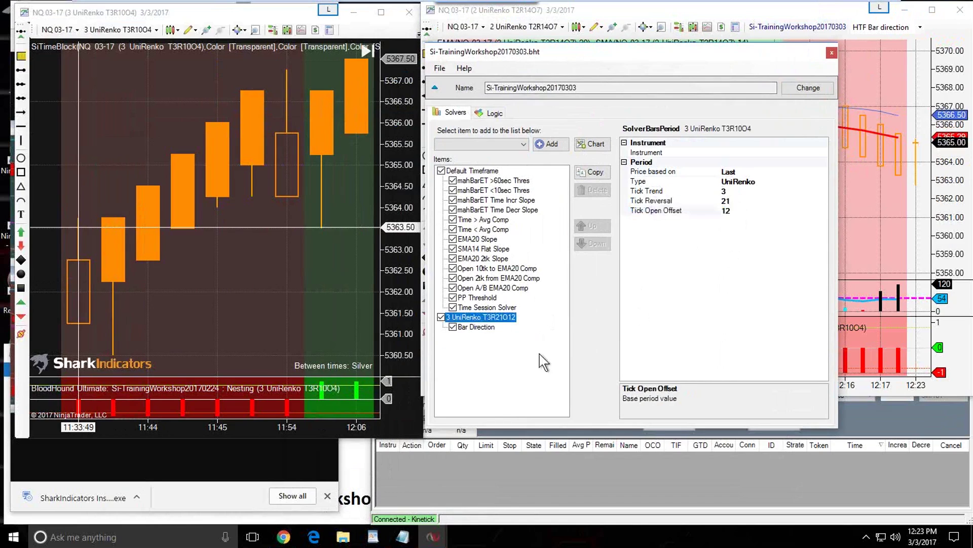
pyautogui.click(832, 53)
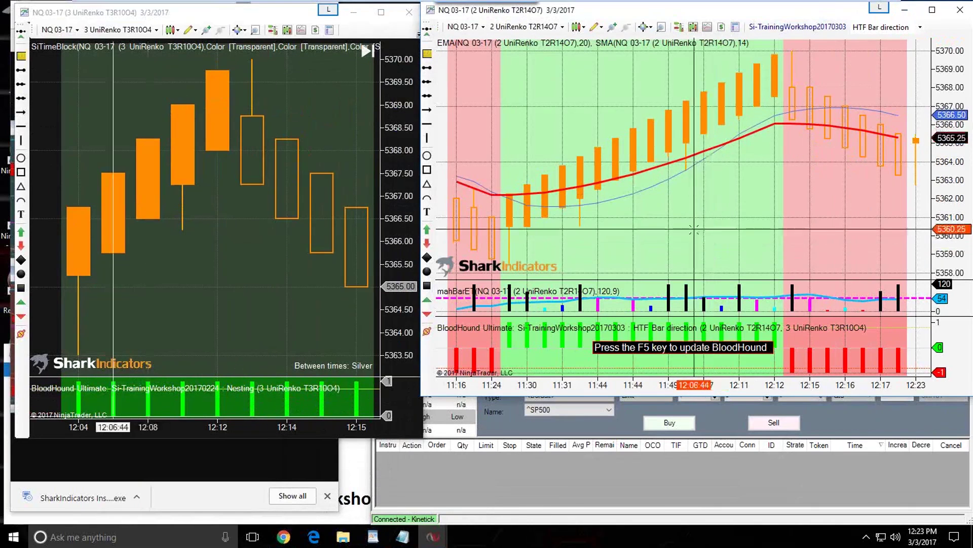
pyautogui.rightClick(692, 219)
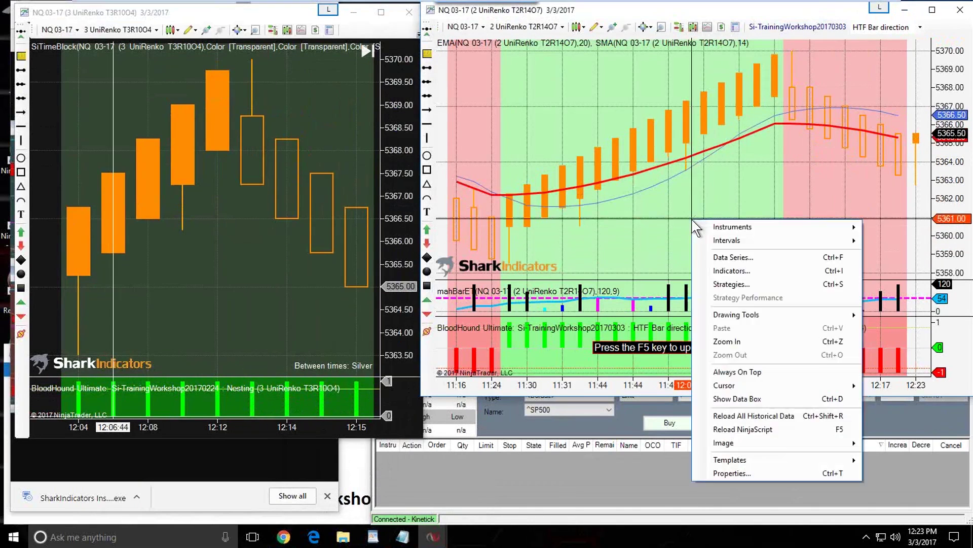
pyautogui.click(740, 430)
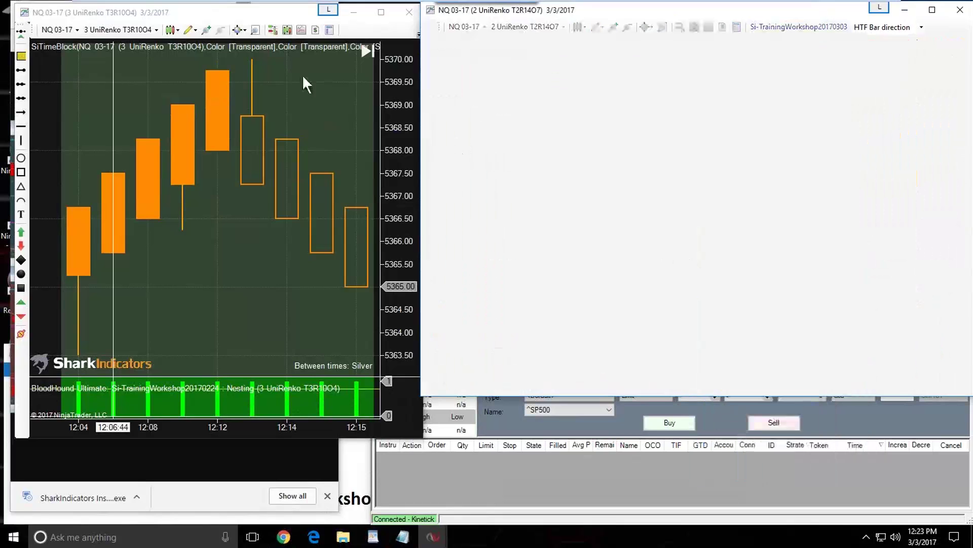
# Set the 3 UniRenko chart's data series to a tick reversal of 21 and a tick open offset of 12
pyautogui.hotkey('ctrl', 'f')
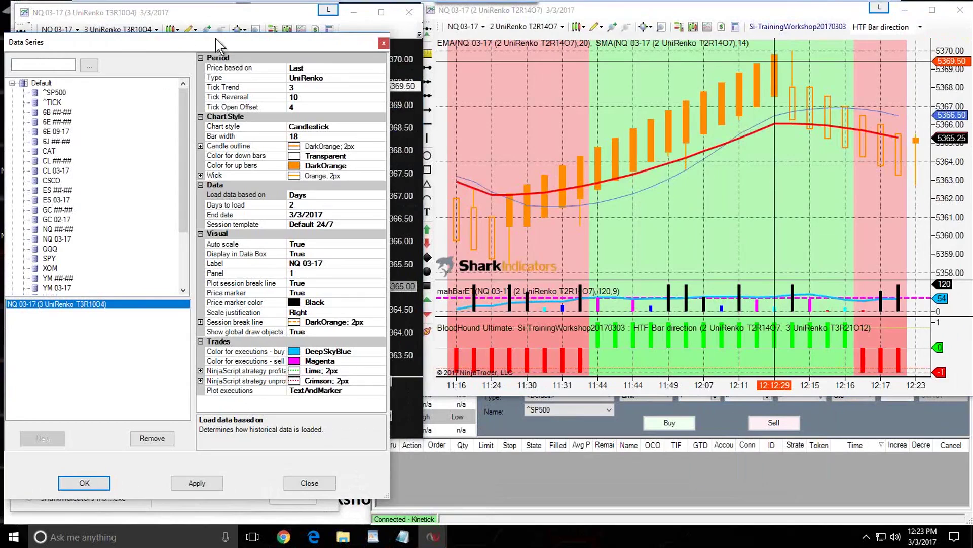
pyautogui.moveTo(213, 46); pyautogui.dragTo(248, 19)
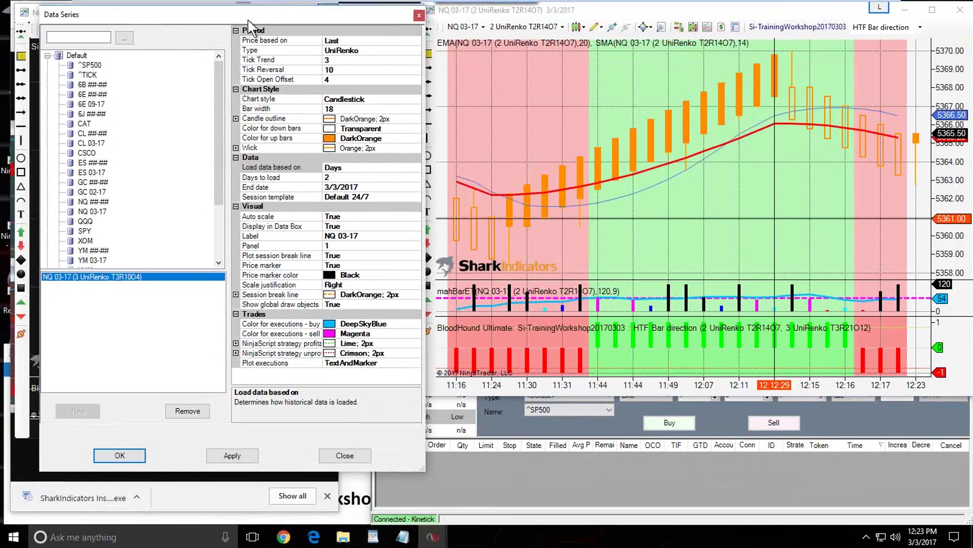
pyautogui.click(337, 70)
pyautogui.doubleClick(337, 70)
pyautogui.write('21')
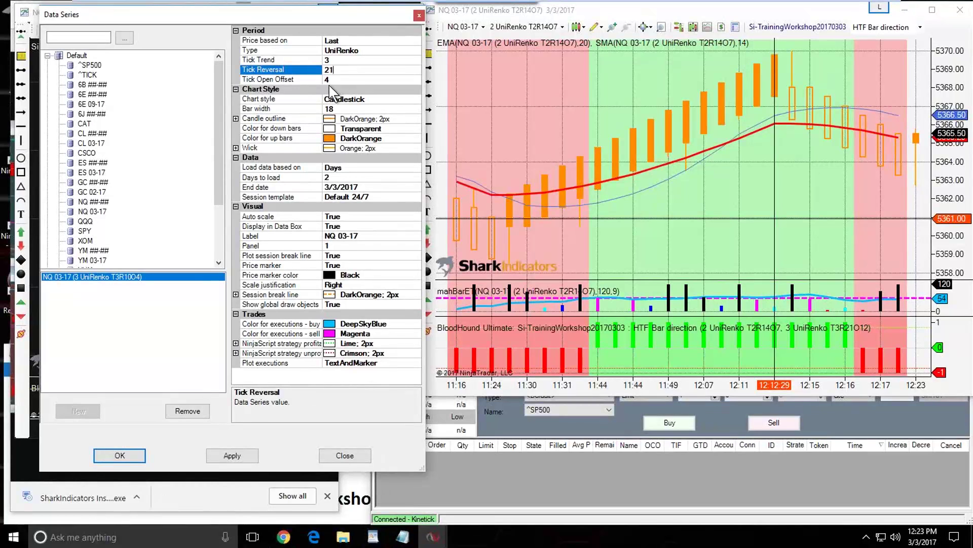
pyautogui.click(329, 86)
pyautogui.click(330, 80)
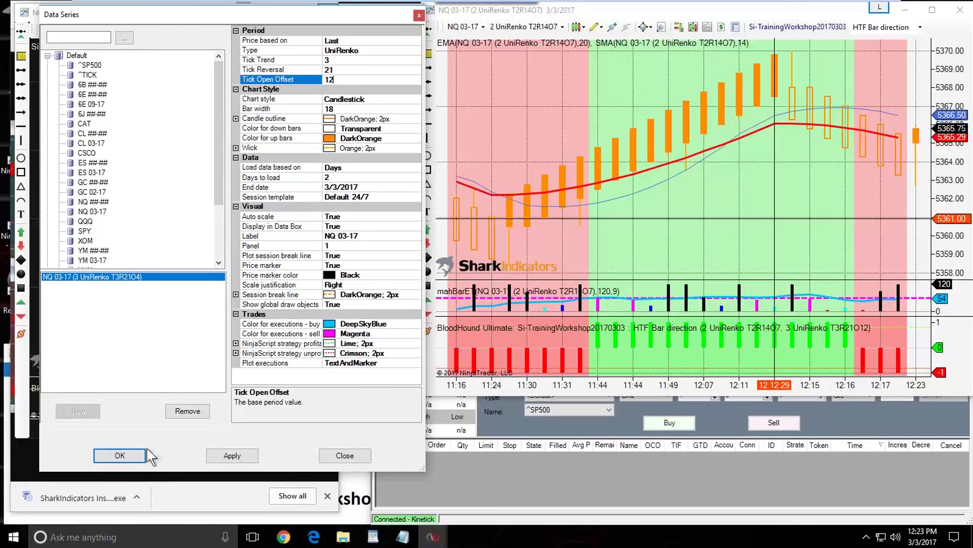
pyautogui.click(120, 455)
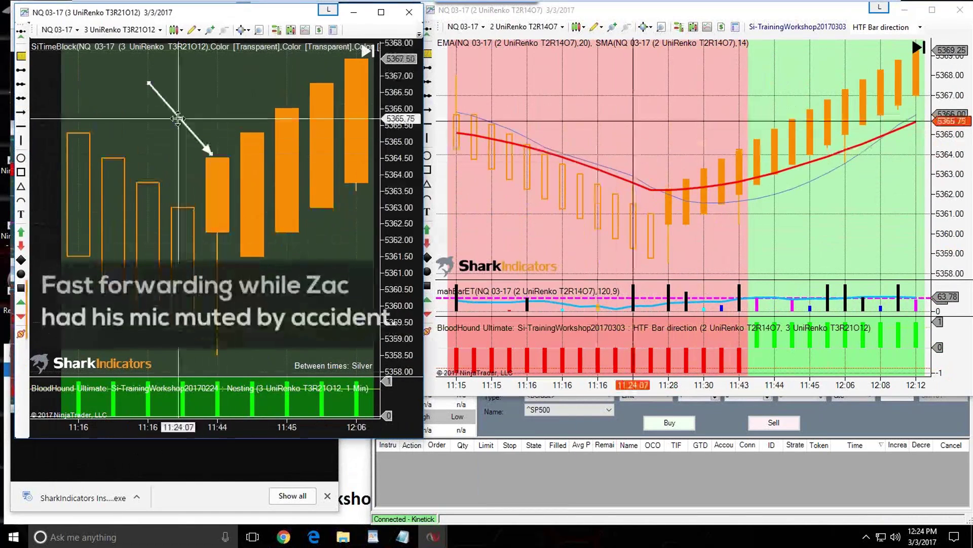
# Place a downward-slanting arrow on the 3 UniRenko chart, pointing at the first down bar after the rising bars
pyautogui.moveTo(153, 196); pyautogui.dragTo(215, 283)
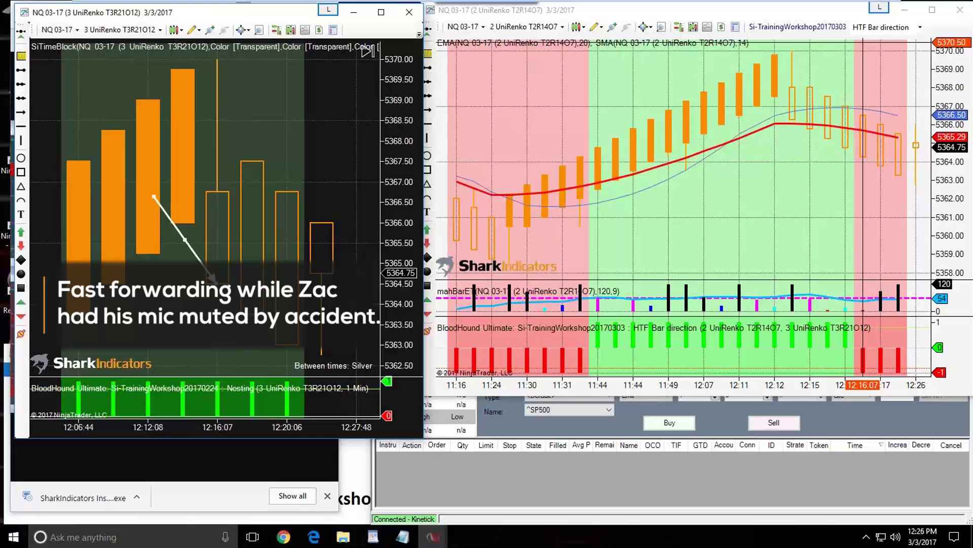
# Frame the peak and the bars following it on the 2 UniRenko chart with a rectangle, around 11:05 to 11:15
pyautogui.scroll(10, 90, 215)
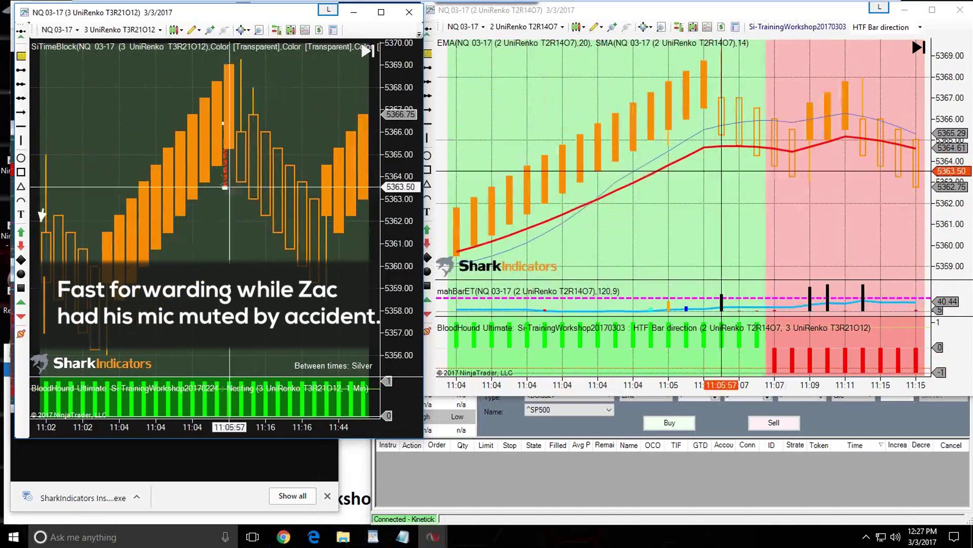
pyautogui.scroll(2, 671, 200)
pyautogui.moveTo(552, 56); pyautogui.dragTo(720, 187)
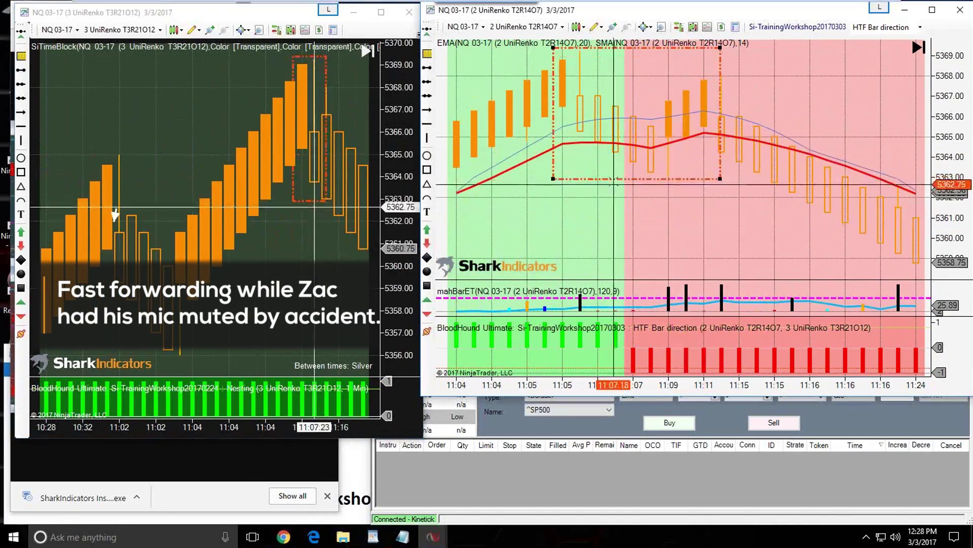
# Remove the time block and BloodHound indicators from the 3 UniRenko chart, and point its arrow at the second down bar after the peak
pyautogui.rightClick(370, 293)
pyautogui.click(116, 235)
pyautogui.scroll(-5, 685, 203)
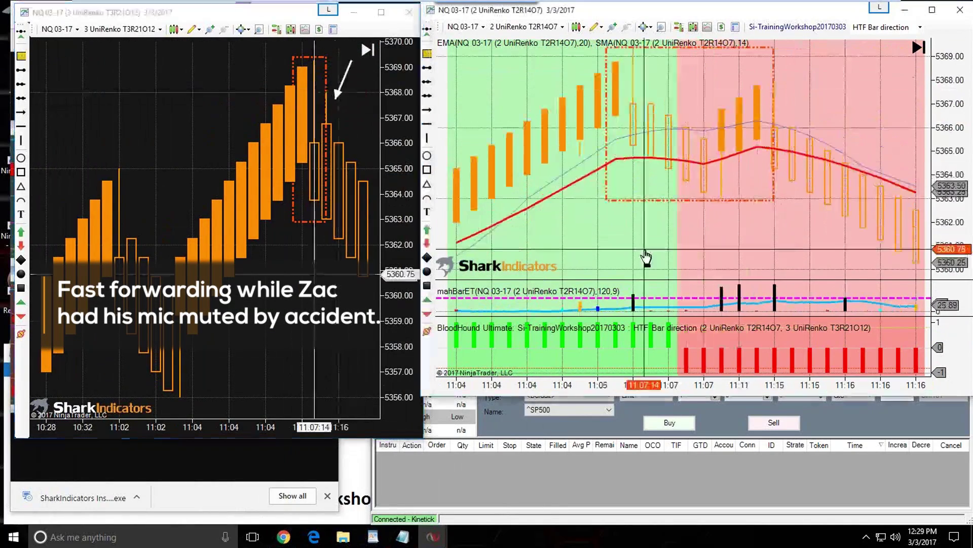
# Draw an arrow on the 2 UniRenko chart at the third down bar, and move it to the first down bar after the three up bars
pyautogui.moveTo(644, 236); pyautogui.dragTo(664, 170)
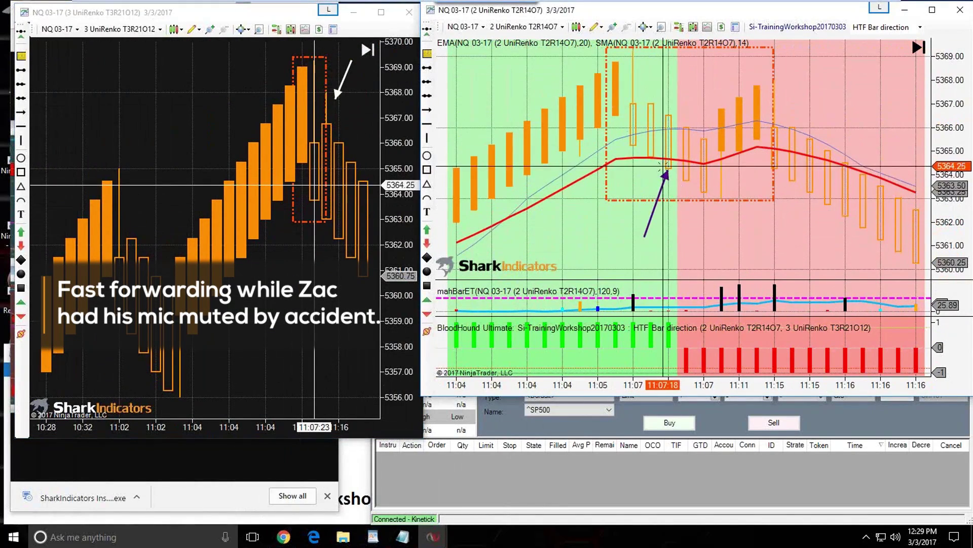
pyautogui.click(664, 193)
pyautogui.moveTo(663, 192); pyautogui.dragTo(748, 200)
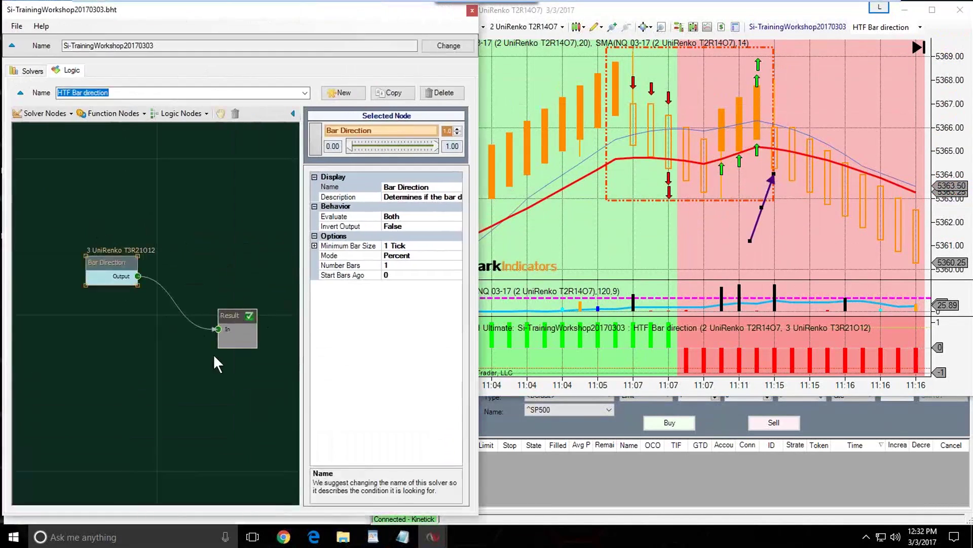
# Add a default-timeframe Bar Direction node with 3 bars, connected to Result in place of the 3 UniRenko node
pyautogui.click(45, 113)
pyautogui.click(652, 161)
pyautogui.moveTo(651, 161); pyautogui.dragTo(681, 260)
pyautogui.moveTo(97, 274); pyautogui.dragTo(91, 282)
# Set the new Bar Direction node's mode to All or Nothing, align it under the 3 UniRenko node, and close the BloodHound editor
pyautogui.click(444, 255)
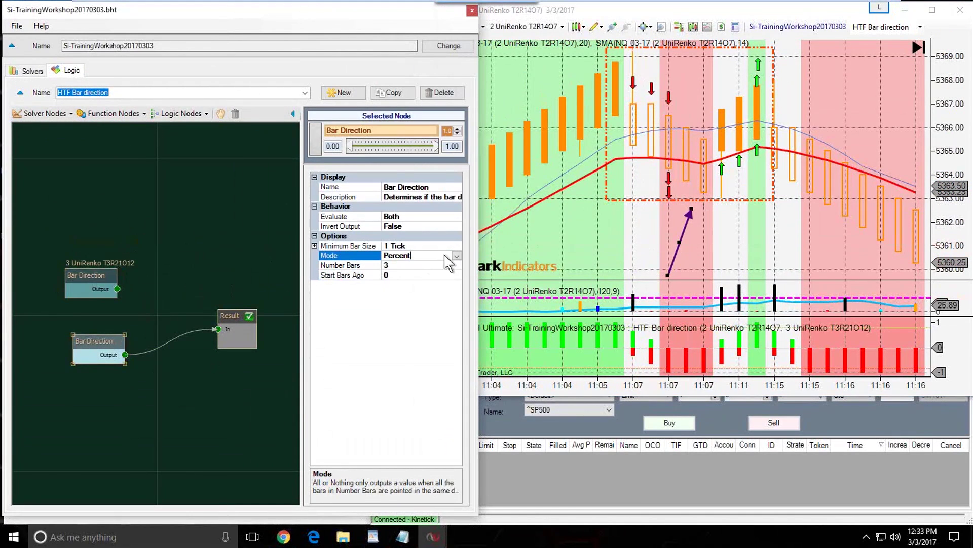
pyautogui.click(457, 256)
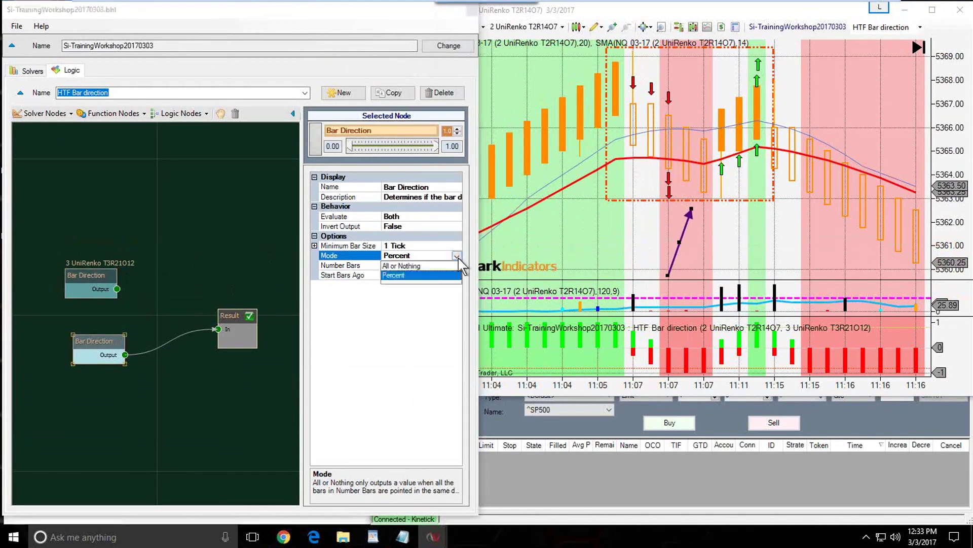
pyautogui.click(401, 266)
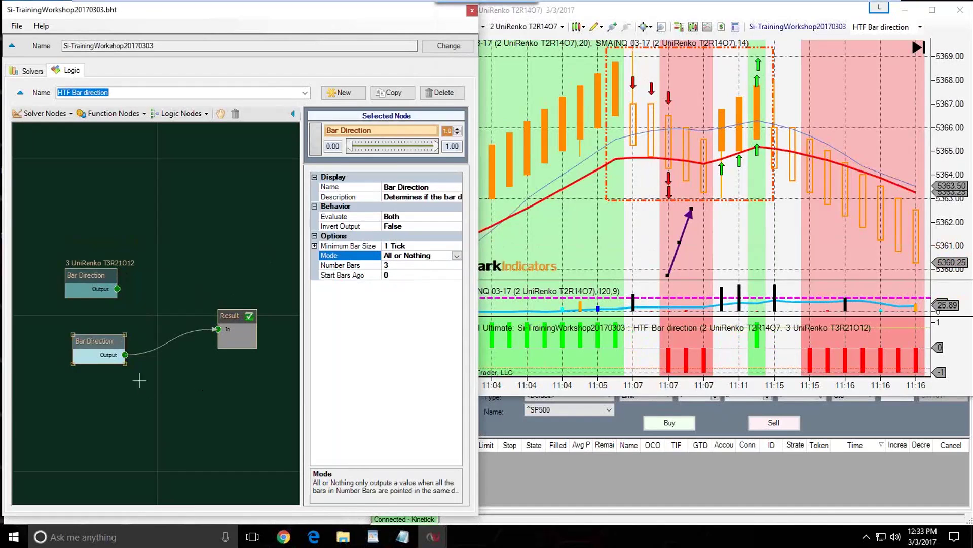
pyautogui.moveTo(99, 341); pyautogui.dragTo(91, 339)
pyautogui.click(603, 250)
pyautogui.moveTo(604, 249)
pyautogui.mouseDown()
pyautogui.moveTo(701, 248)
pyautogui.moveTo(586, 250)
pyautogui.mouseUp()
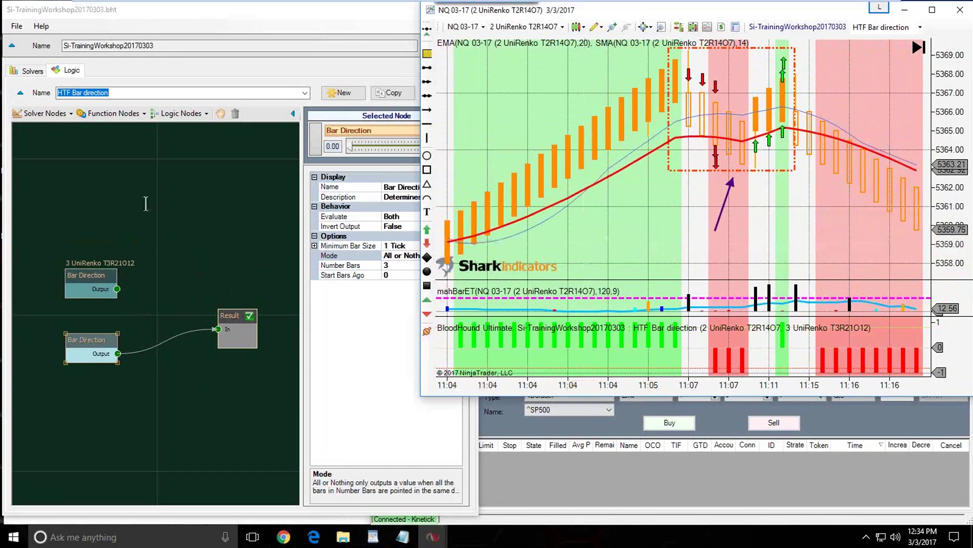
pyautogui.click(291, 15)
pyautogui.click(472, 10)
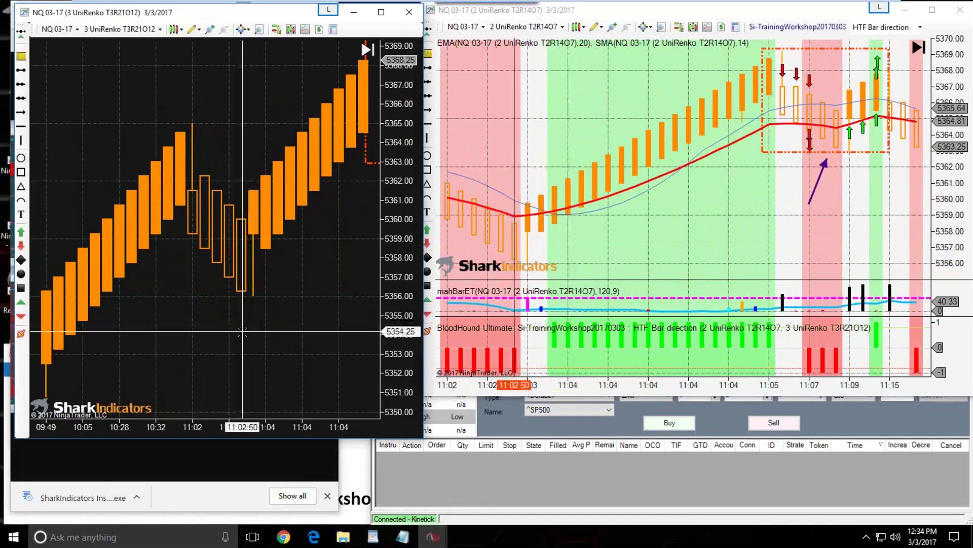
# Duplicate the rectangle on the 2 UniRenko chart and fit the copy around the first three up bars after the low near 11:03
pyautogui.click(787, 152)
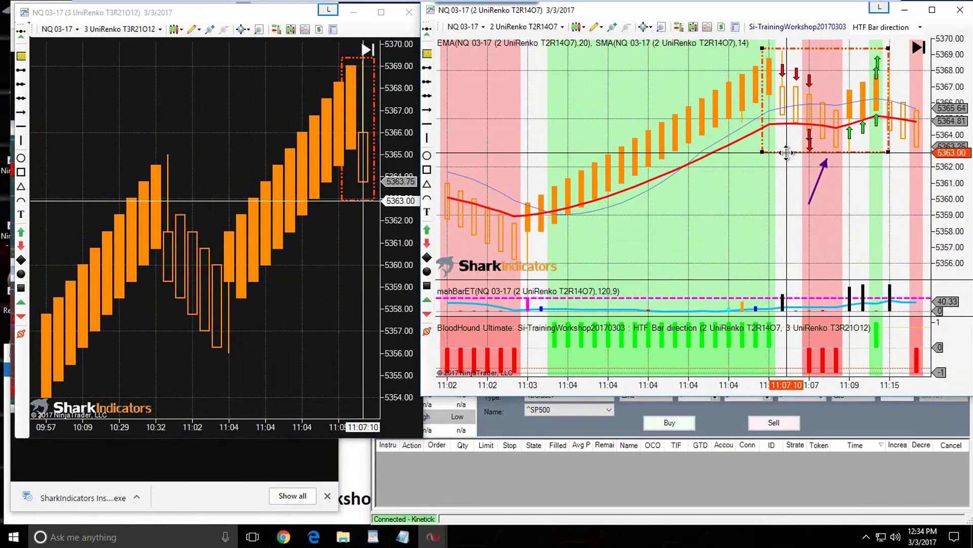
pyautogui.moveTo(786, 152); pyautogui.dragTo(898, 152)
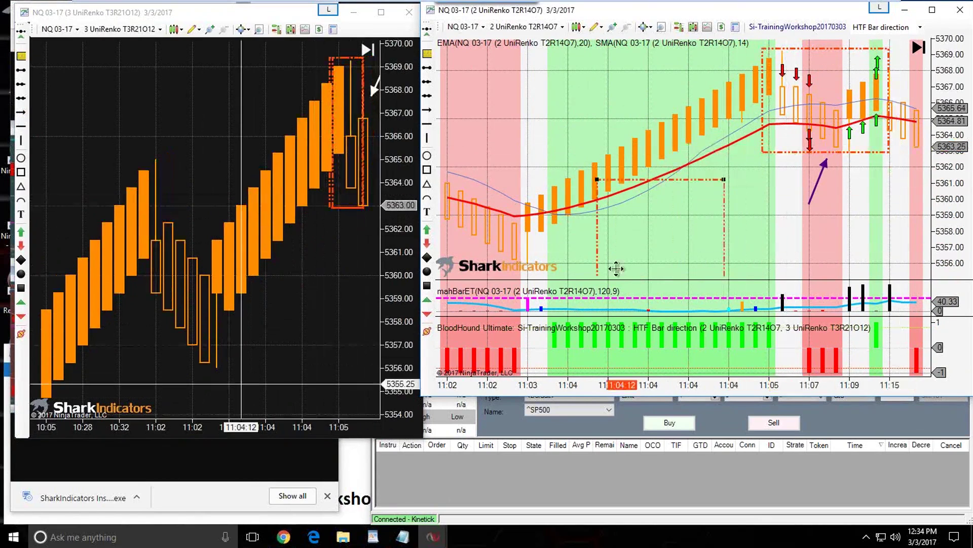
pyautogui.hotkey('ctrl', 'v')
pyautogui.moveTo(633, 260); pyautogui.dragTo(561, 269)
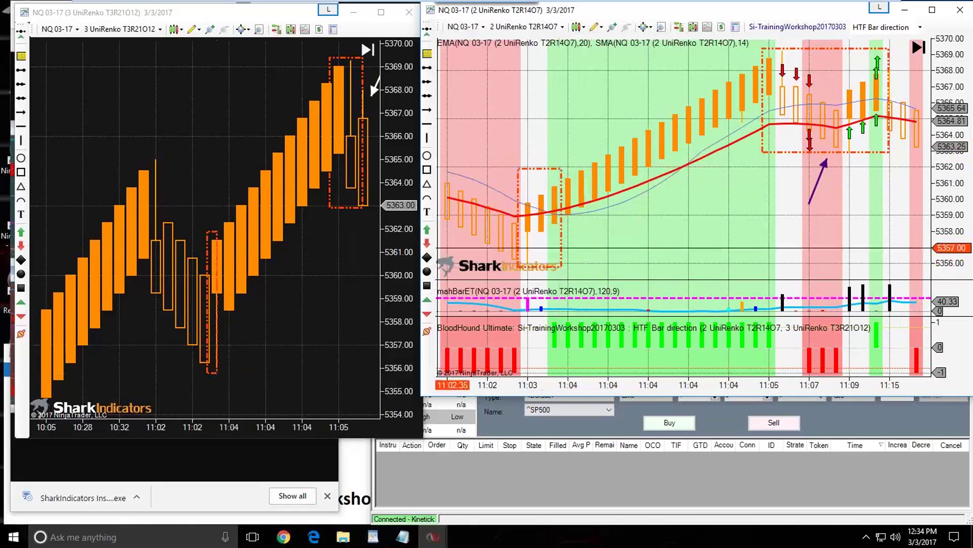
# Point the white arrow on the 3 UniRenko chart at the first up bar in the new rectangle, and shift that chart window slightly aside
pyautogui.click(293, 314)
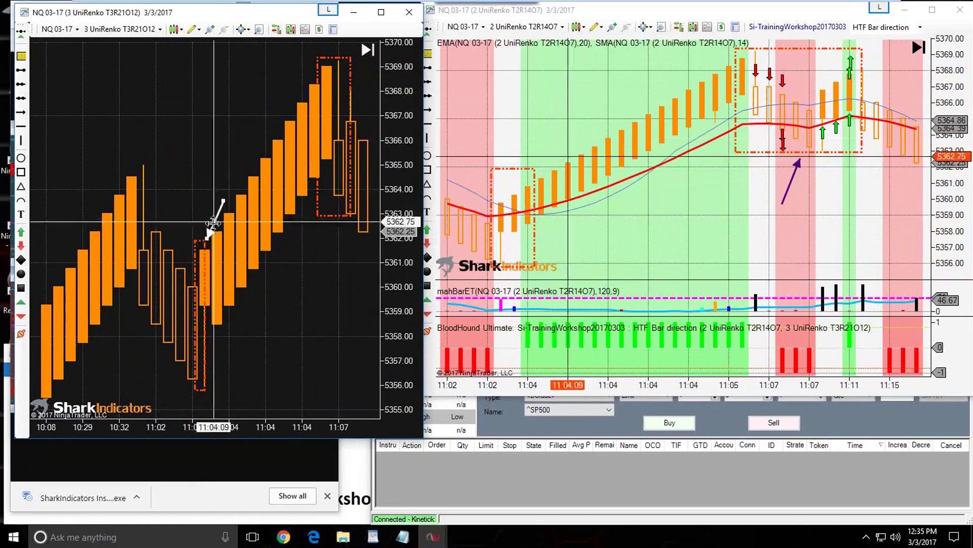
pyautogui.moveTo(213, 224); pyautogui.dragTo(207, 233)
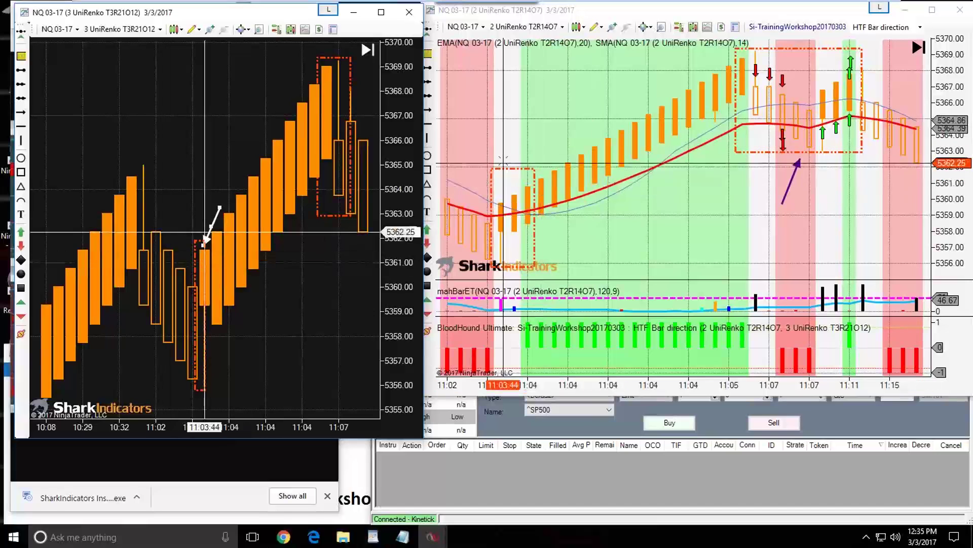
pyautogui.click(509, 150)
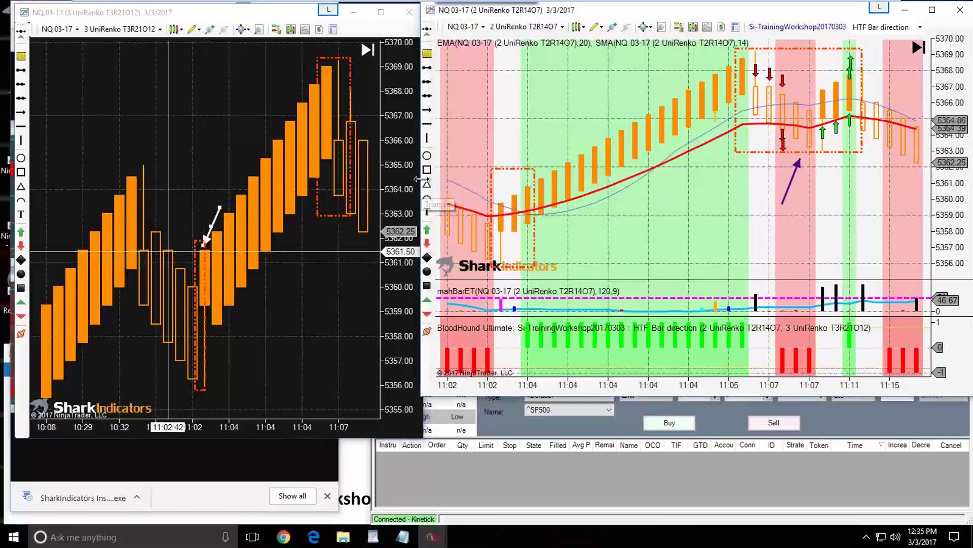
pyautogui.moveTo(416, 172); pyautogui.dragTo(408, 172)
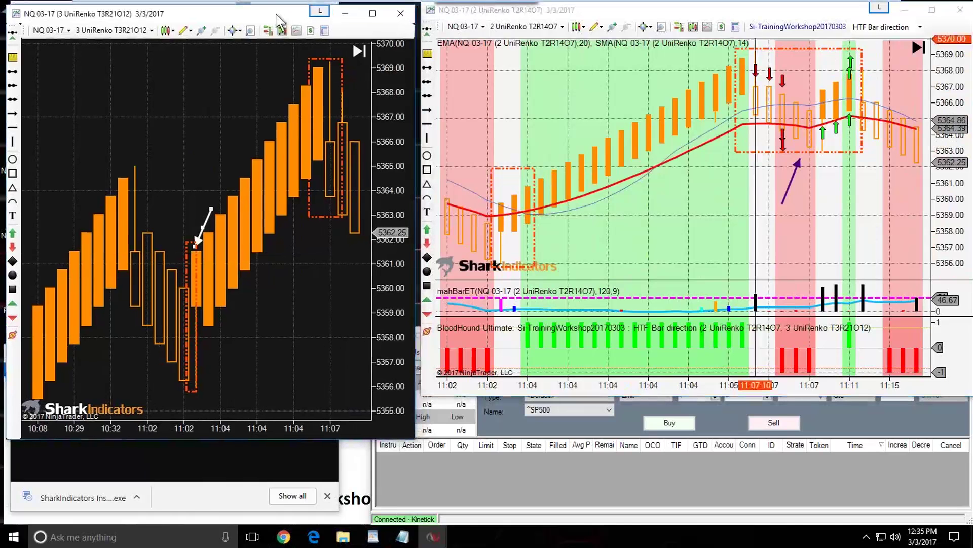
# Place green up arrows above the first four up bars after the low on the 2 UniRenko chart
pyautogui.click(433, 241)
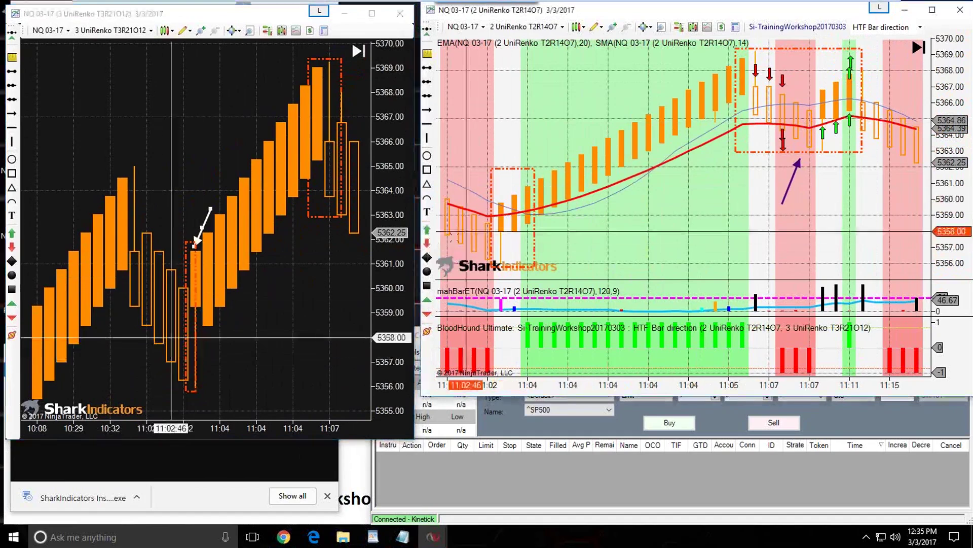
pyautogui.click(427, 229)
pyautogui.click(501, 183)
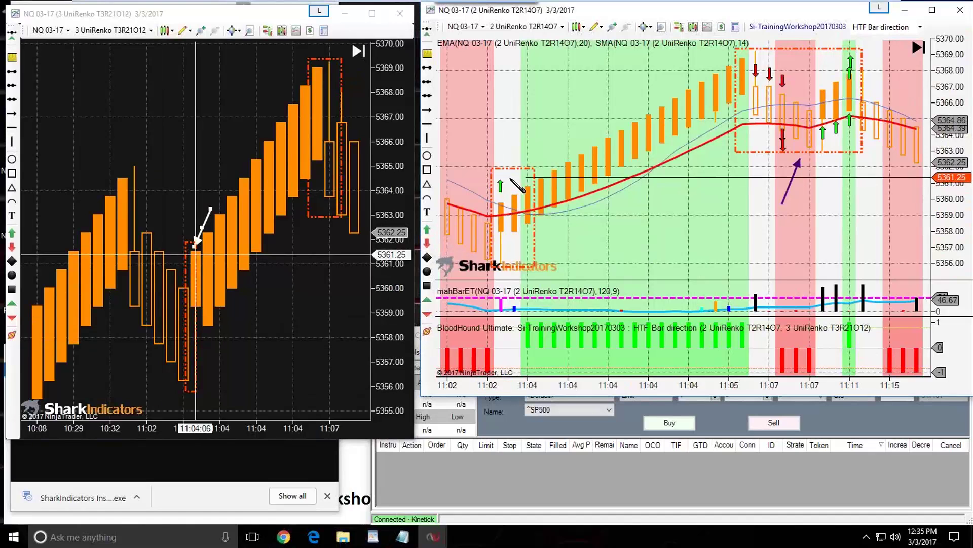
pyautogui.click(515, 184)
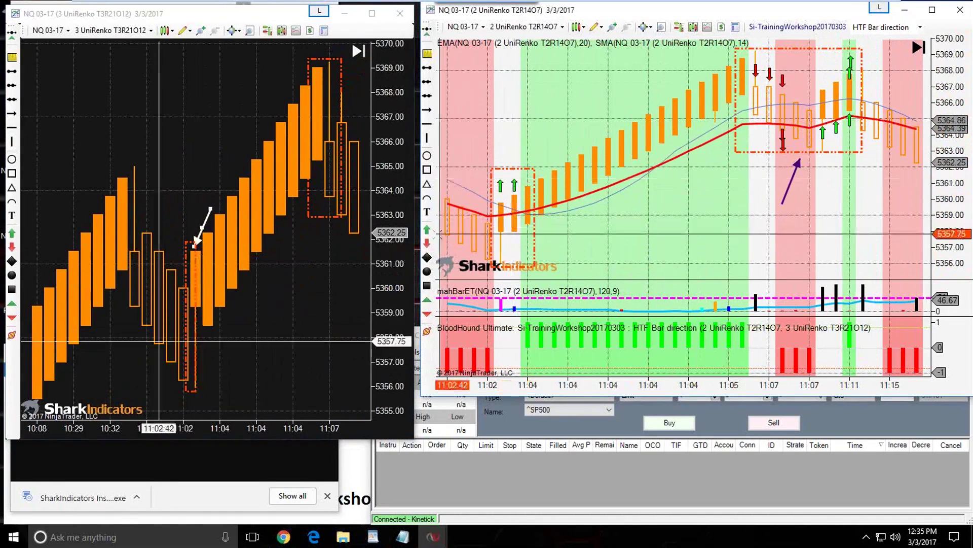
pyautogui.click(527, 175)
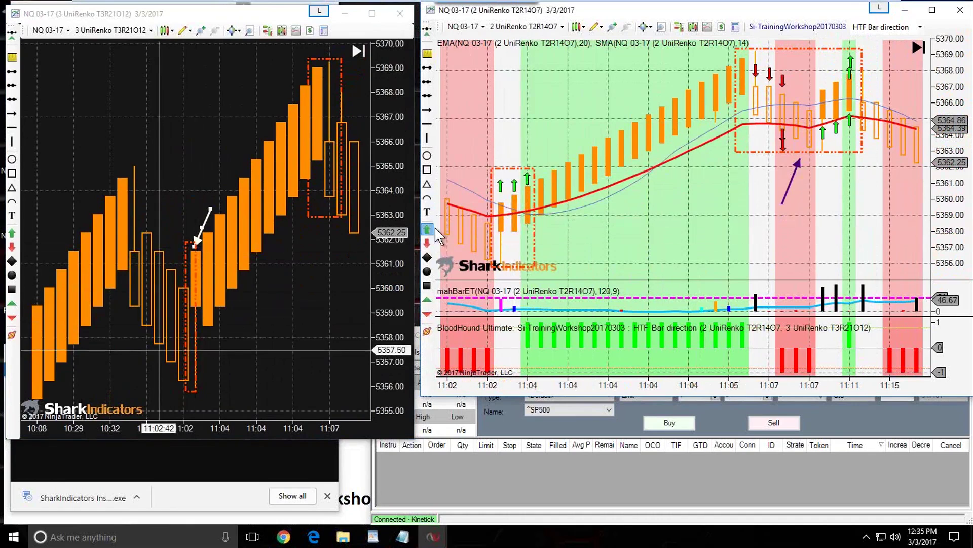
pyautogui.click(541, 161)
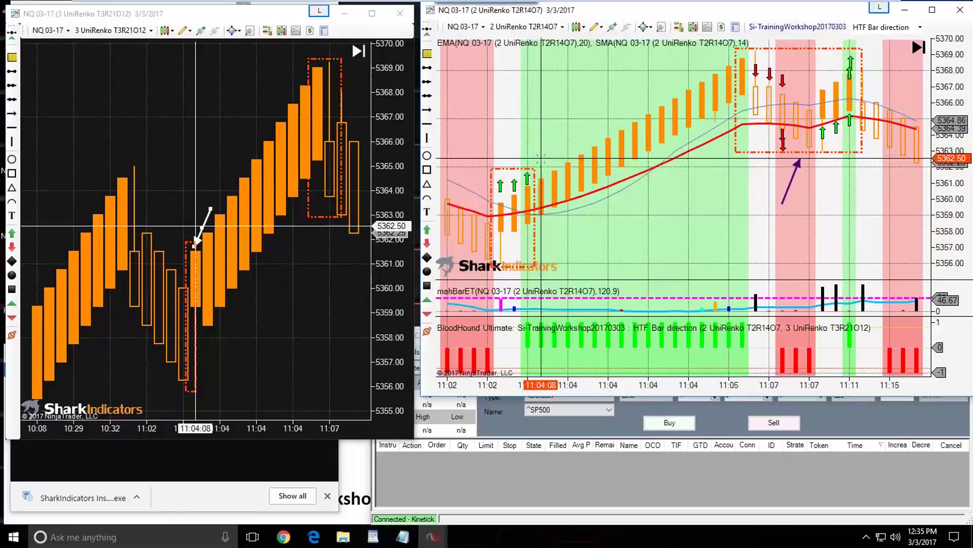
pyautogui.click(527, 177)
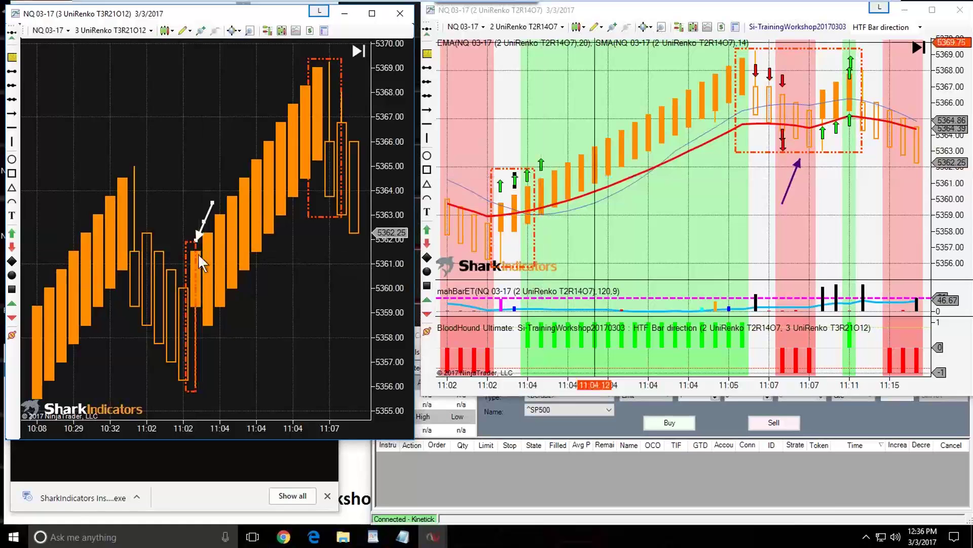
# Stack two more green up arrows above the third up bar, at 11:04 on the 2 UniRenko chart
pyautogui.click(429, 234)
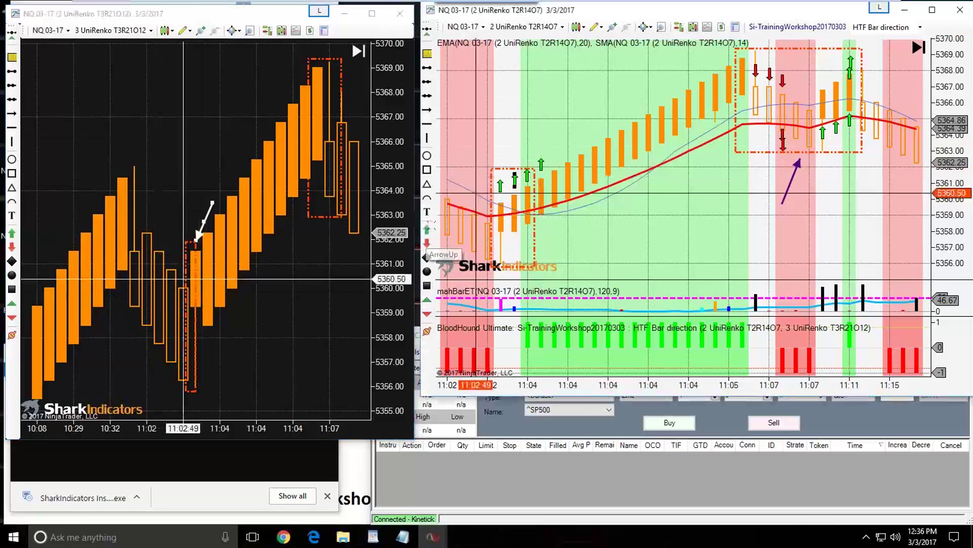
pyautogui.click(527, 161)
pyautogui.click(528, 160)
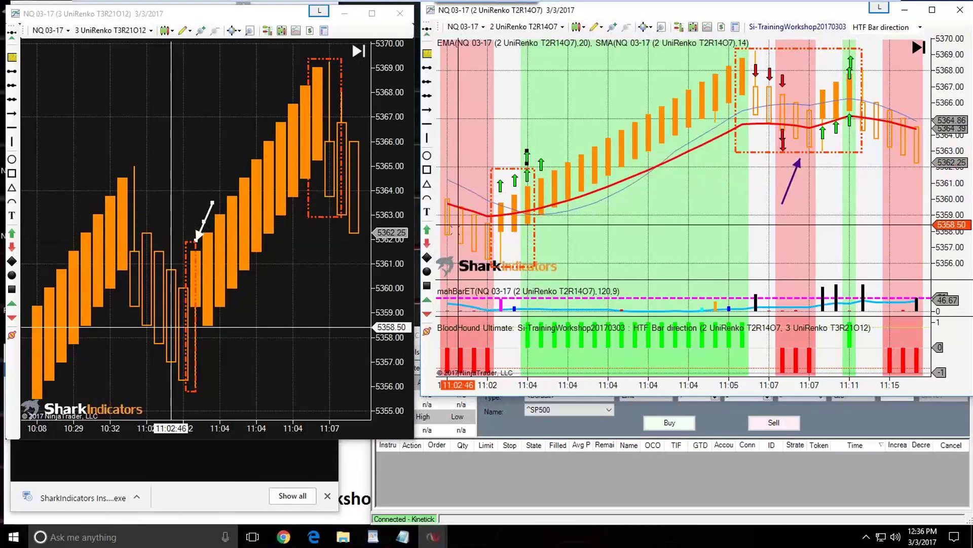
pyautogui.click(428, 231)
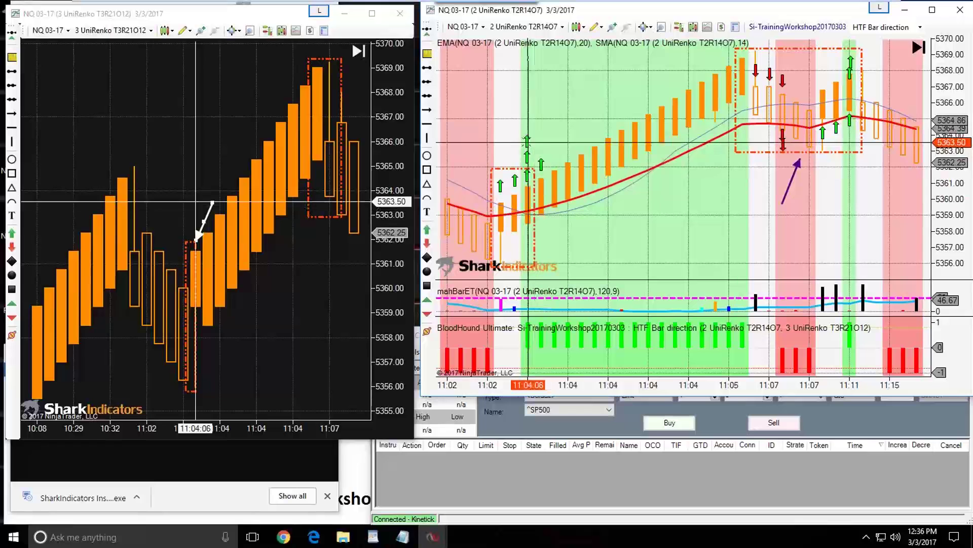
pyautogui.click(526, 138)
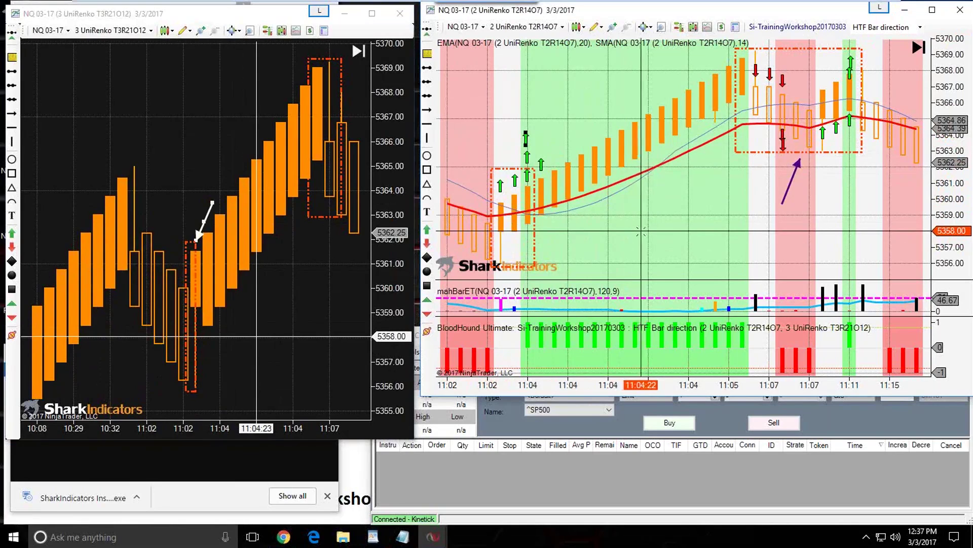
# Open the HTF Bar direction logic in BloodHound beside the 2 UniRenko chart, and place the two Bar Direction nodes closer together
pyautogui.click(776, 35)
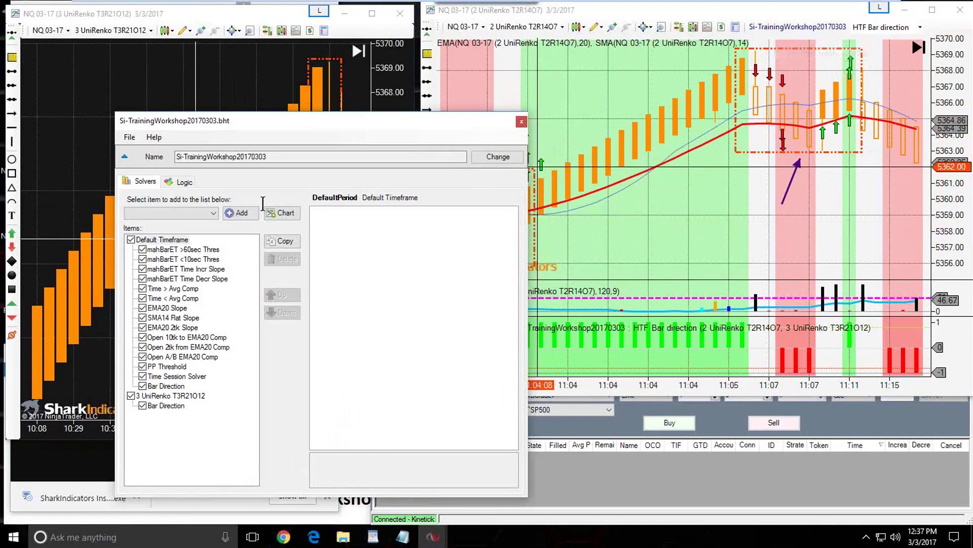
pyautogui.moveTo(238, 44); pyautogui.dragTo(133, 18)
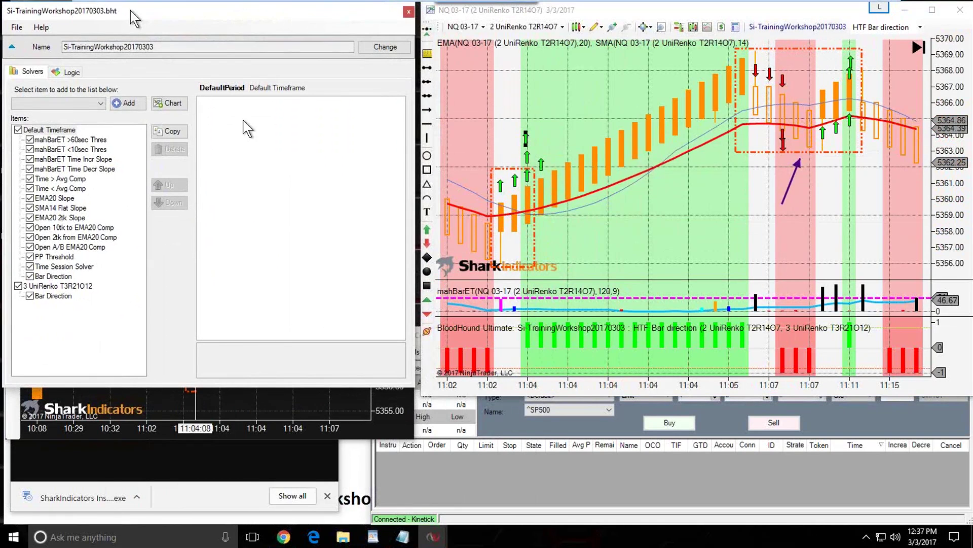
pyautogui.click(71, 72)
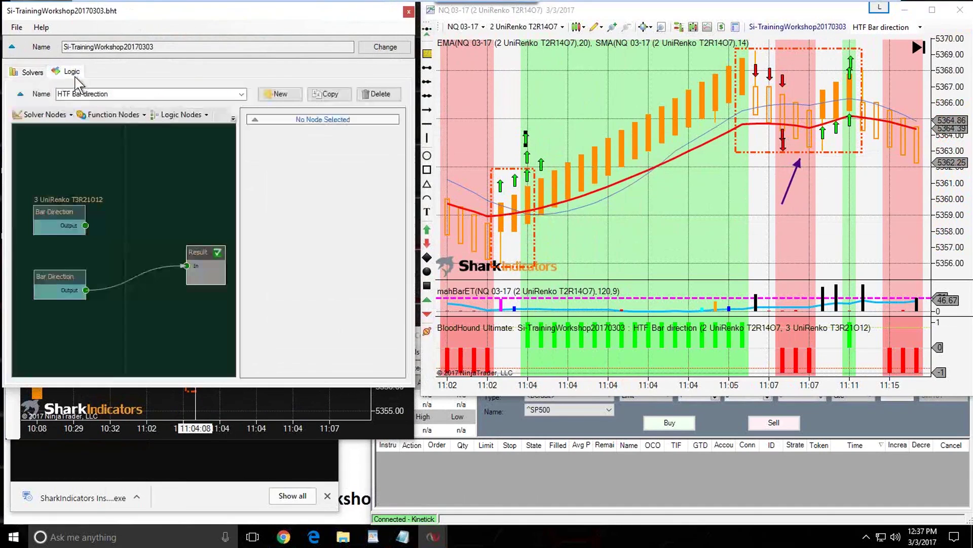
pyautogui.moveTo(50, 212); pyautogui.dragTo(48, 223)
pyautogui.moveTo(62, 282); pyautogui.dragTo(58, 275)
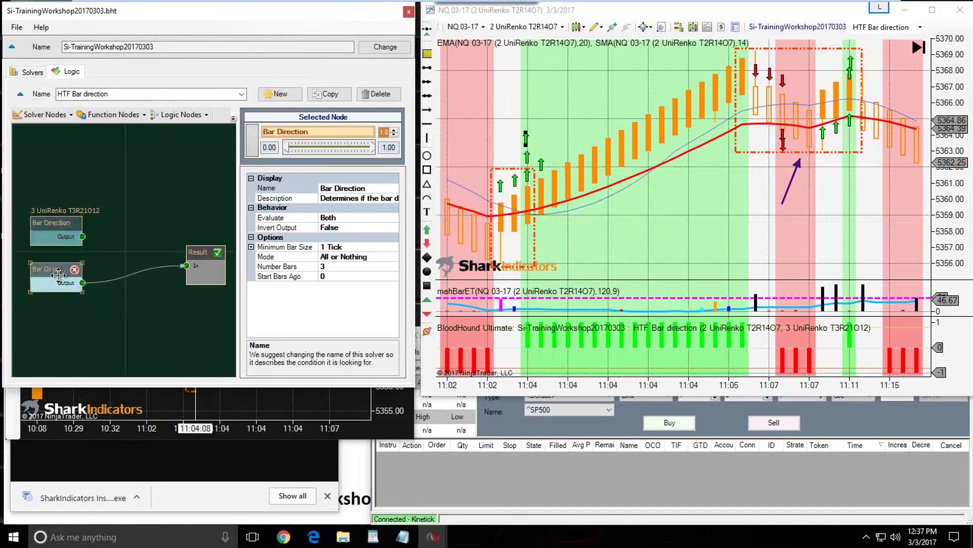
# Try combining the two Bar Direction nodes through an Or node feeding the Result, and remove that node again
pyautogui.click(175, 115)
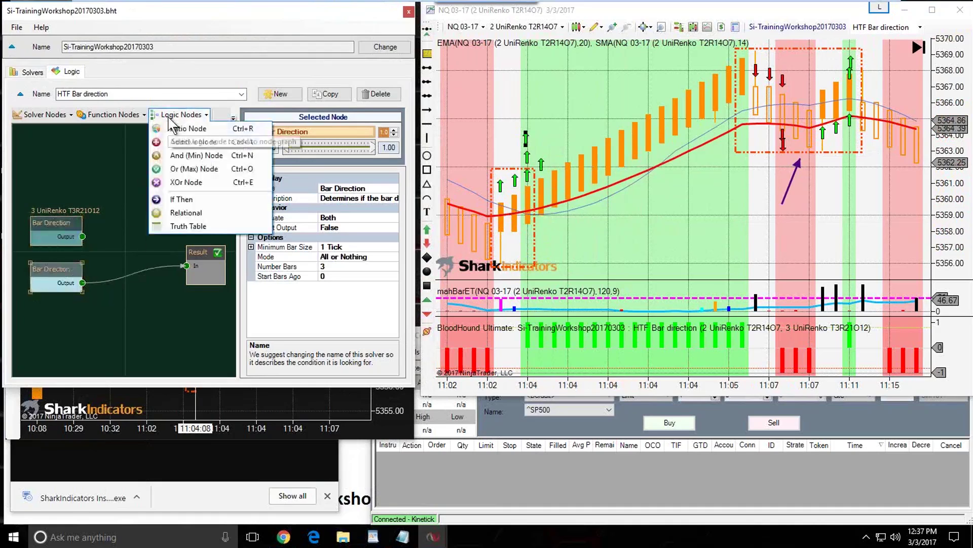
pyautogui.click(188, 168)
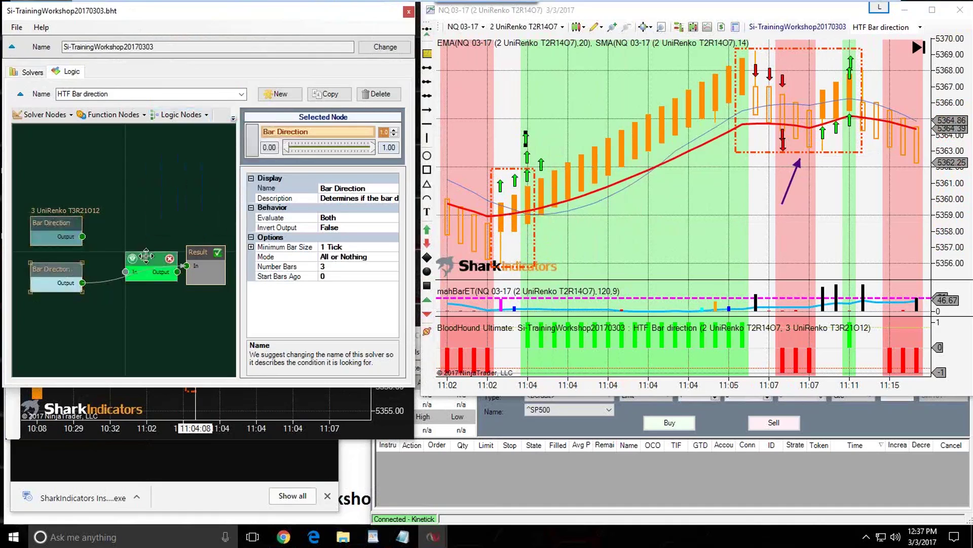
pyautogui.moveTo(161, 251); pyautogui.dragTo(148, 225)
pyautogui.moveTo(82, 236); pyautogui.dragTo(112, 246)
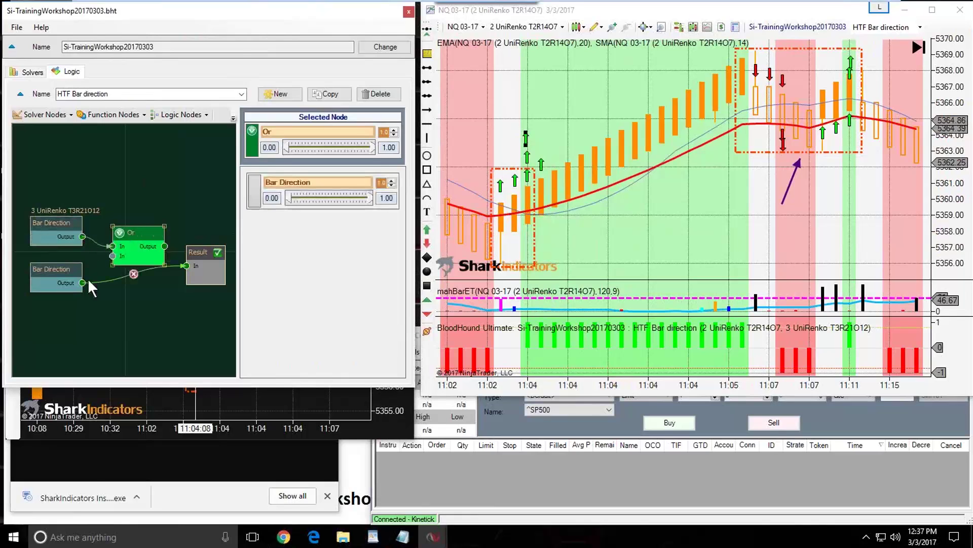
pyautogui.moveTo(137, 233); pyautogui.dragTo(135, 223)
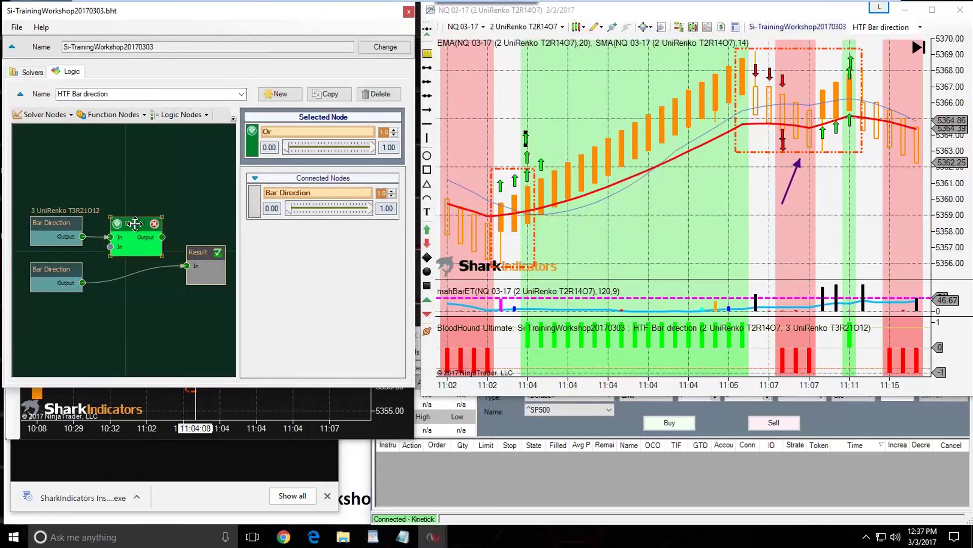
pyautogui.moveTo(82, 282); pyautogui.dragTo(111, 246)
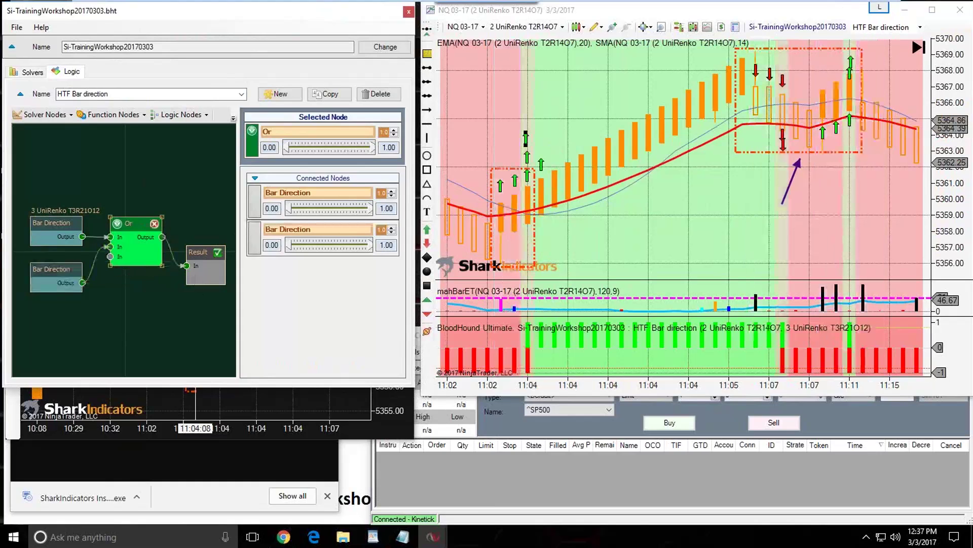
pyautogui.click(155, 224)
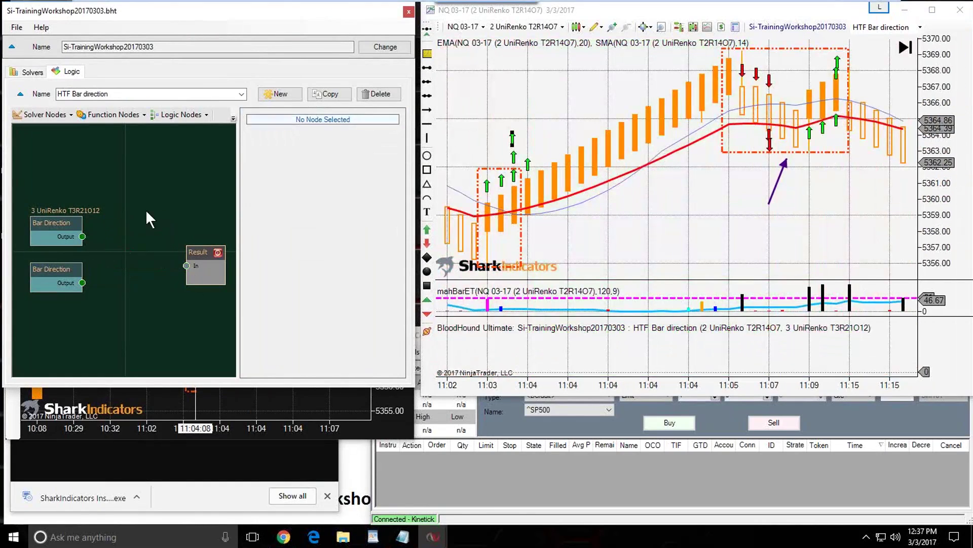
# Add an If Then node, feed the chart-timeframe Bar Direction node into its If input, and connect its output to Result
pyautogui.click(178, 116)
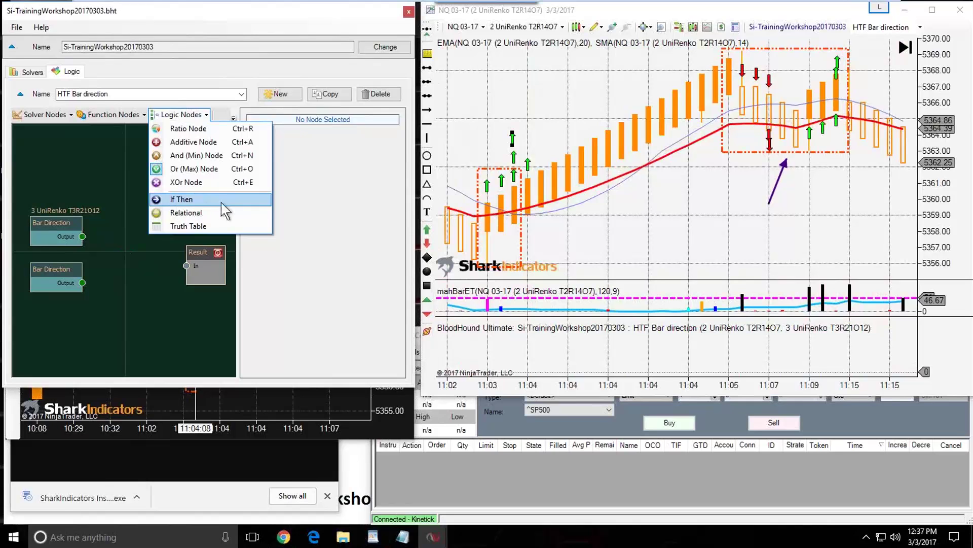
pyautogui.click(180, 200)
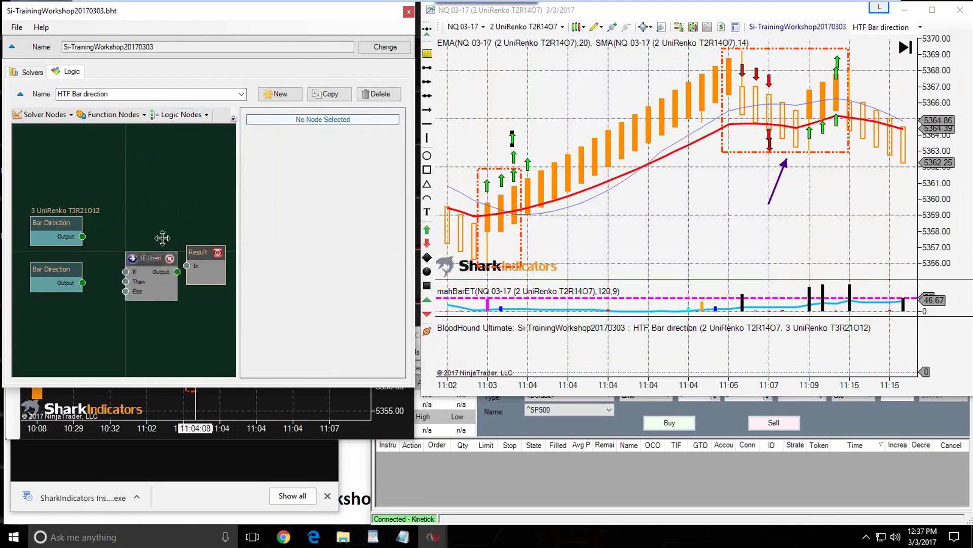
pyautogui.moveTo(146, 267); pyautogui.dragTo(146, 208)
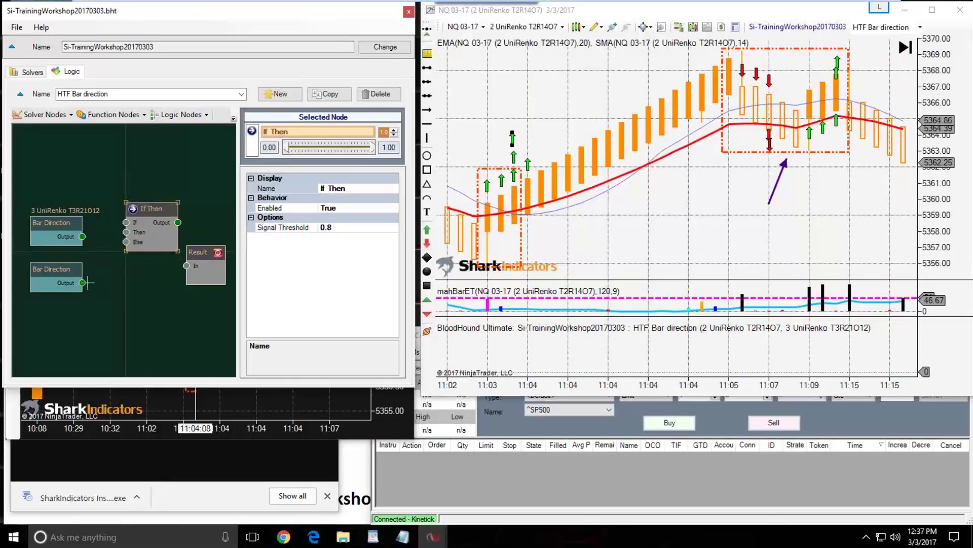
pyautogui.moveTo(82, 282); pyautogui.dragTo(126, 222)
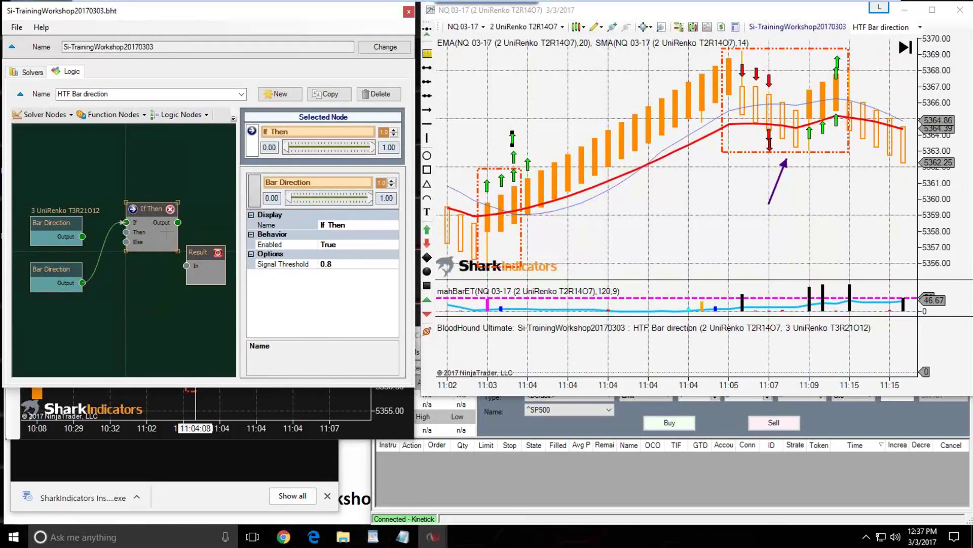
pyautogui.moveTo(185, 243); pyautogui.dragTo(187, 265)
# Place the chart-timeframe Bar Direction node above the 3 UniRenko one and connect it to the If Then node's Then input as well
pyautogui.moveTo(151, 212); pyautogui.dragTo(142, 228)
pyautogui.moveTo(53, 270); pyautogui.dragTo(68, 162)
pyautogui.moveTo(57, 223); pyautogui.dragTo(65, 301)
pyautogui.moveTo(68, 164); pyautogui.dragTo(115, 248)
pyautogui.moveTo(58, 212); pyautogui.dragTo(54, 224)
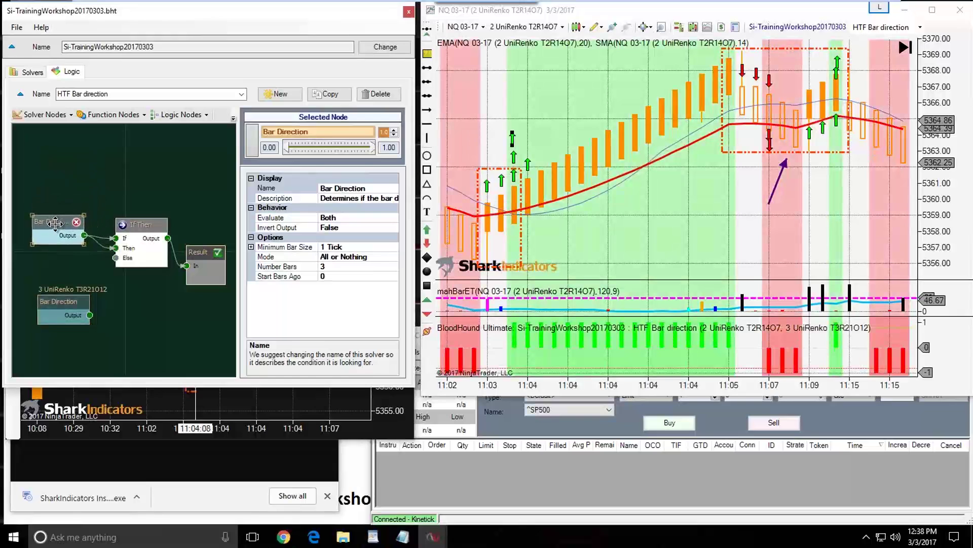
# Rename the chart-timeframe Bar Direction node as 3 Bars Direction
pyautogui.click(599, 223)
pyautogui.scroll(5, 601, 226)
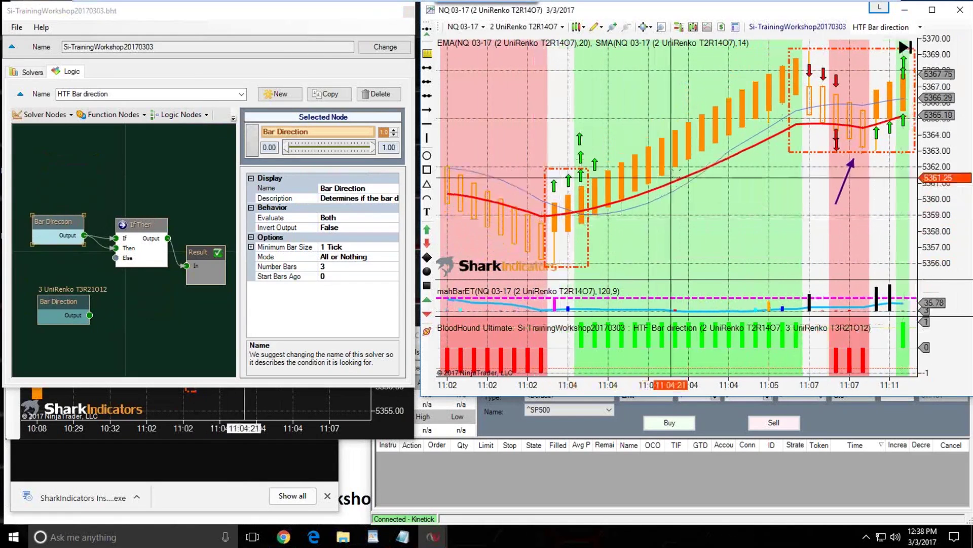
pyautogui.moveTo(57, 226); pyautogui.dragTo(62, 228)
pyautogui.click(322, 188)
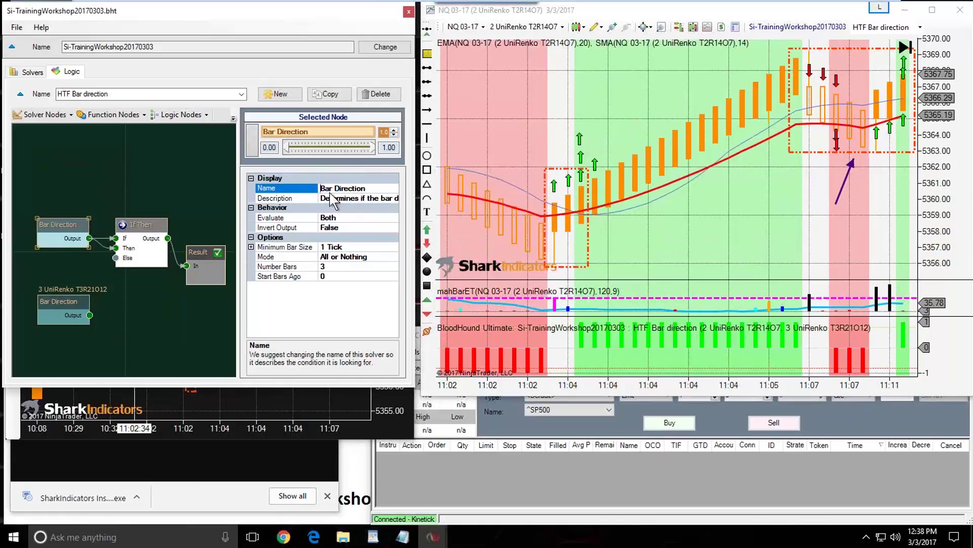
pyautogui.write('3')
# Rename the 3 UniRenko Bar Direction node as 1 Bar Direction and place it just below the 3 Bars Direction node
pyautogui.moveTo(57, 301); pyautogui.dragTo(60, 298)
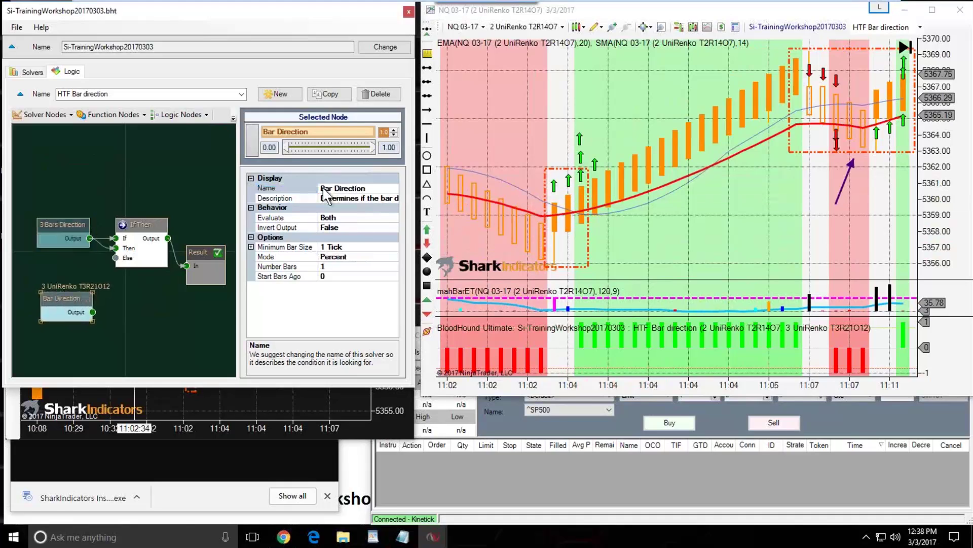
pyautogui.click(322, 186)
pyautogui.click(322, 189)
pyautogui.write('1')
pyautogui.click(153, 309)
pyautogui.click(60, 298)
pyautogui.moveTo(59, 299); pyautogui.dragTo(58, 298)
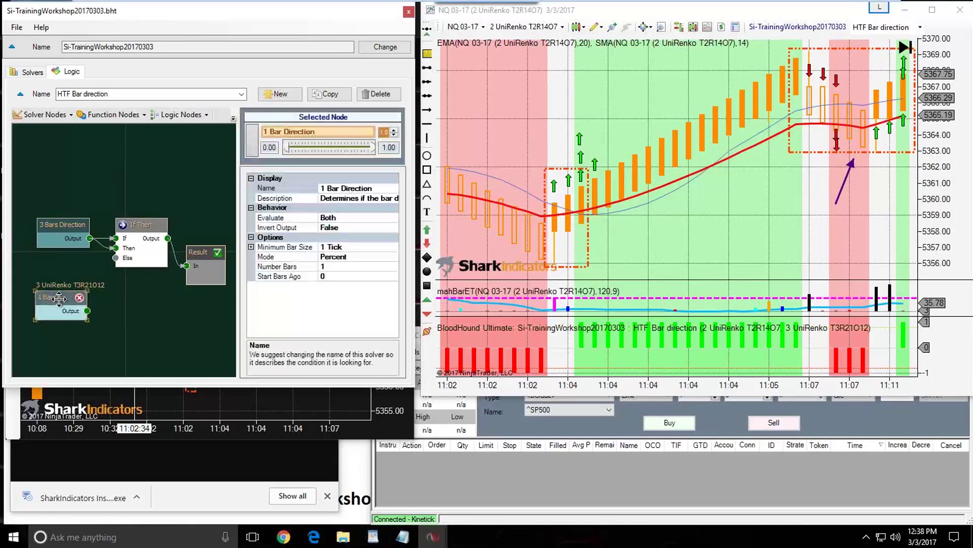
pyautogui.moveTo(59, 299); pyautogui.dragTo(61, 300)
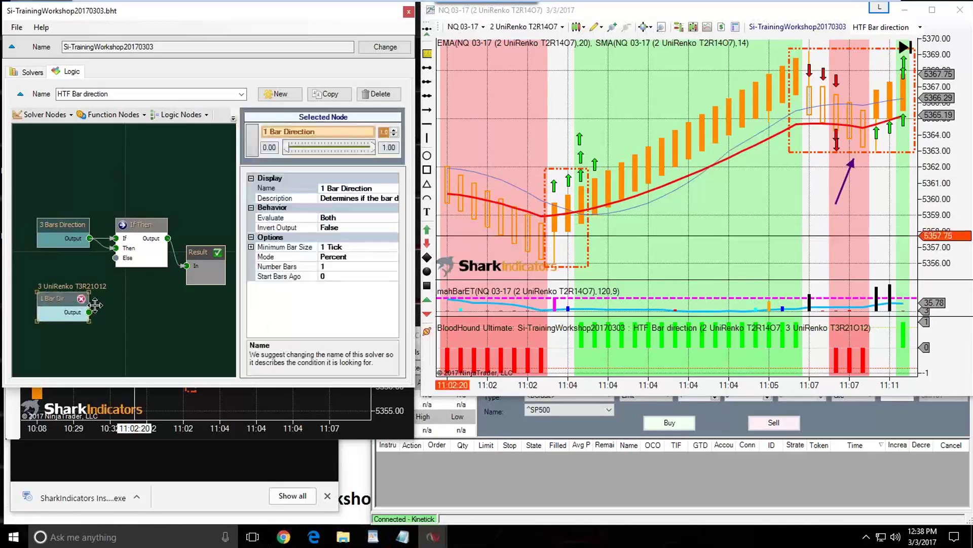
pyautogui.moveTo(61, 298); pyautogui.dragTo(61, 284)
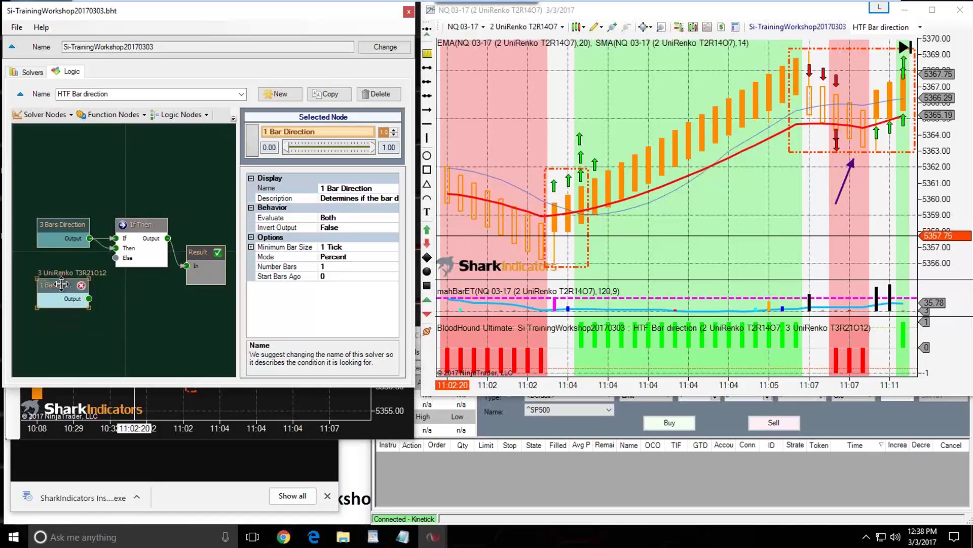
# Move the purple arrow on the 2 UniRenko chart beneath the first down bars after the peak, clear of the orange rectangle
pyautogui.click(807, 188)
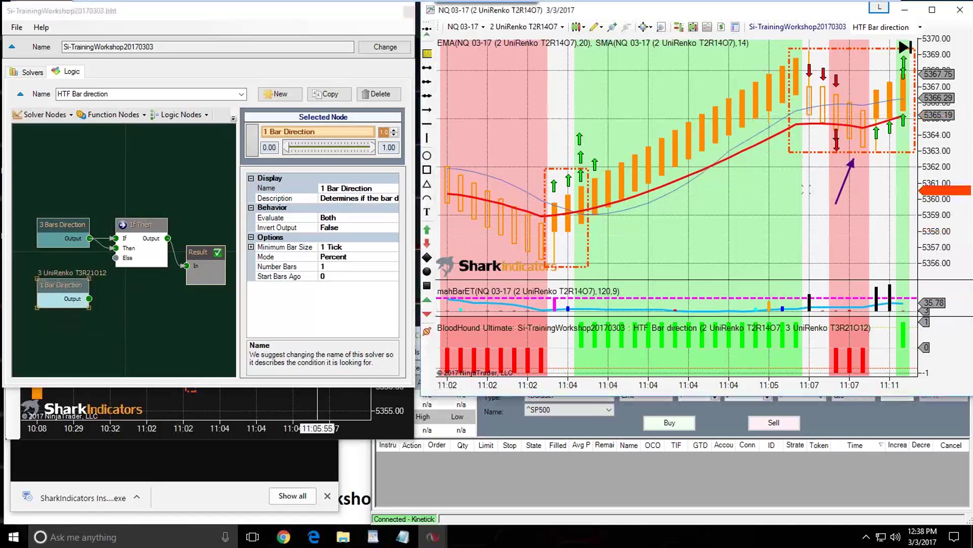
pyautogui.moveTo(848, 178)
pyautogui.mouseDown()
pyautogui.moveTo(790, 180)
pyautogui.moveTo(792, 138)
pyautogui.moveTo(800, 145)
pyautogui.mouseUp()
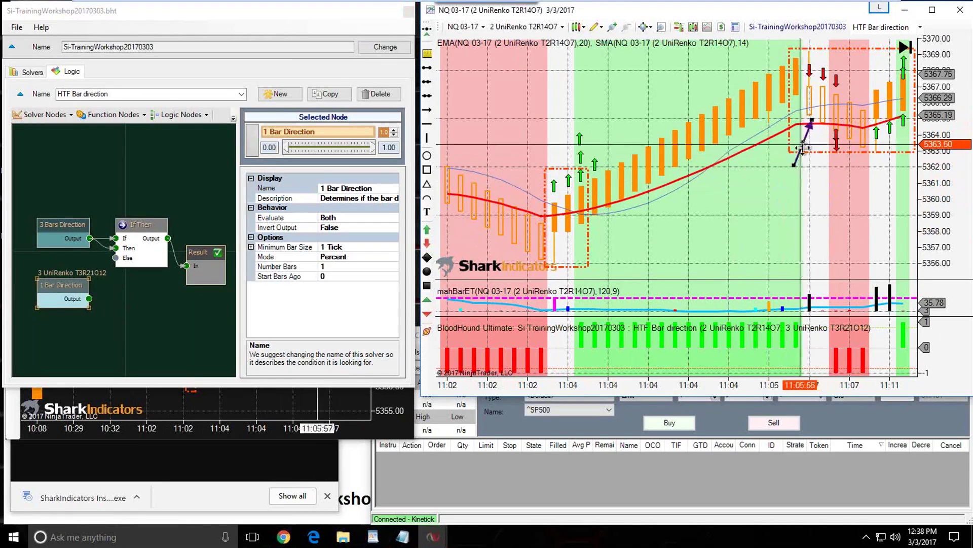
pyautogui.moveTo(803, 148); pyautogui.dragTo(804, 153)
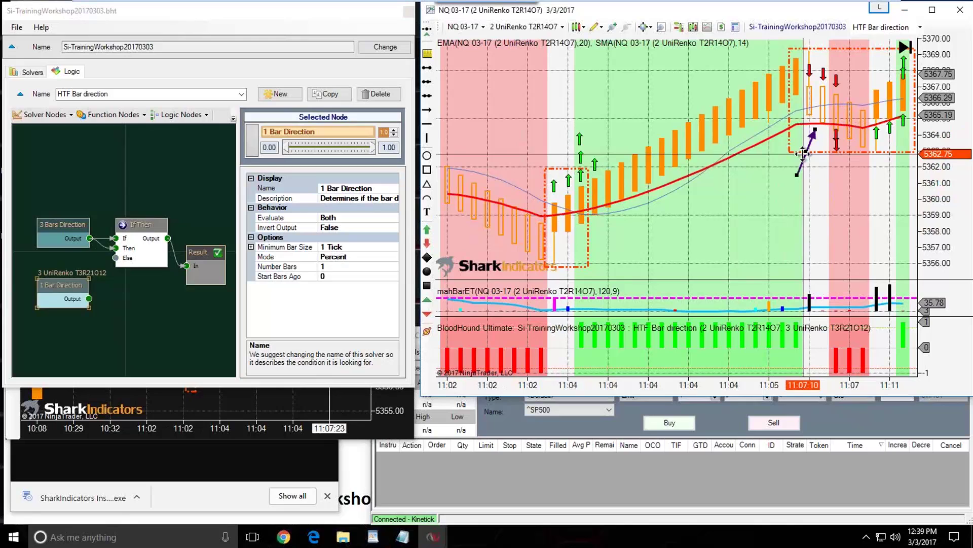
pyautogui.moveTo(804, 154)
pyautogui.mouseDown()
pyautogui.moveTo(630, 191)
pyautogui.moveTo(570, 213)
pyautogui.moveTo(547, 236)
pyautogui.moveTo(556, 219)
pyautogui.moveTo(543, 225)
pyautogui.moveTo(806, 159)
pyautogui.moveTo(829, 188)
pyautogui.moveTo(809, 208)
pyautogui.moveTo(885, 203)
pyautogui.moveTo(804, 198)
pyautogui.moveTo(811, 212)
pyautogui.moveTo(841, 205)
pyautogui.moveTo(803, 201)
pyautogui.mouseUp()
# Try feeding the 1 Bar Direction node into the If Then node's Else input, and remove the connection again
pyautogui.moveTo(64, 294); pyautogui.dragTo(115, 258)
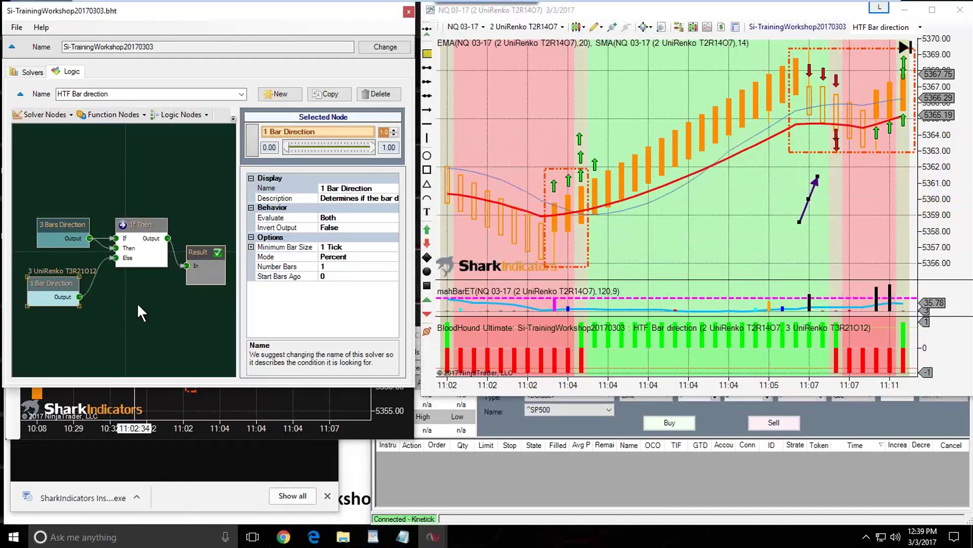
pyautogui.click(96, 278)
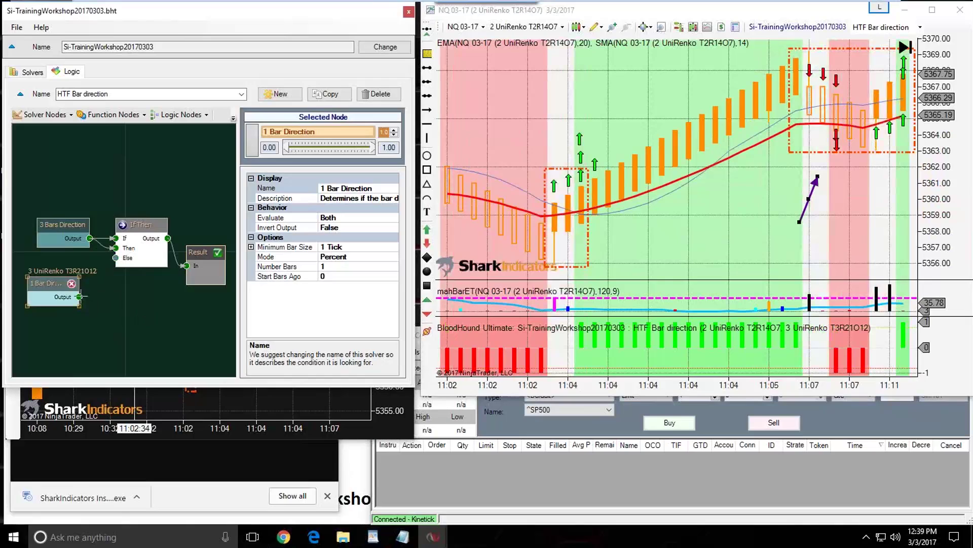
# Spread the 3 Bars Direction and If Then nodes apart and remove the connection into the If input
pyautogui.moveTo(52, 221); pyautogui.dragTo(43, 205)
pyautogui.moveTo(144, 224); pyautogui.dragTo(163, 229)
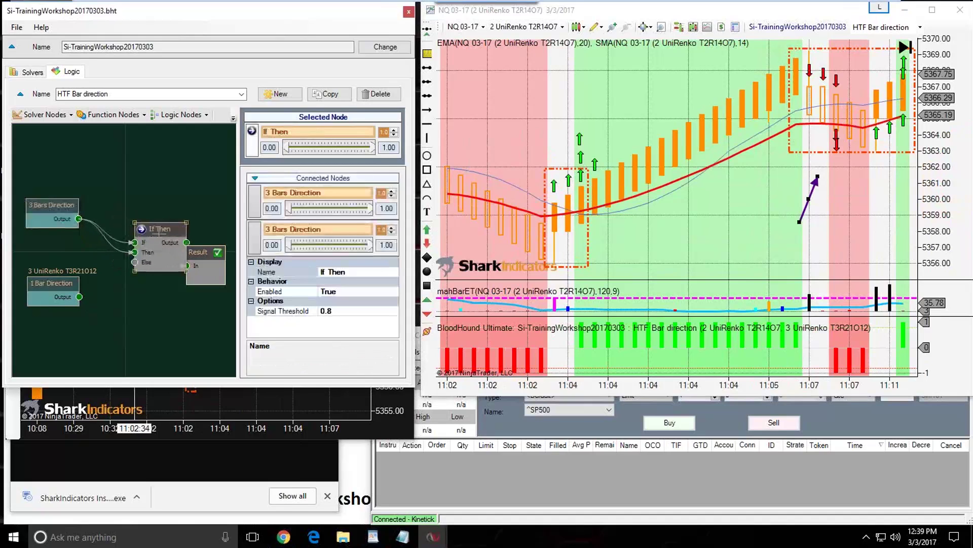
pyautogui.moveTo(47, 206); pyautogui.dragTo(44, 225)
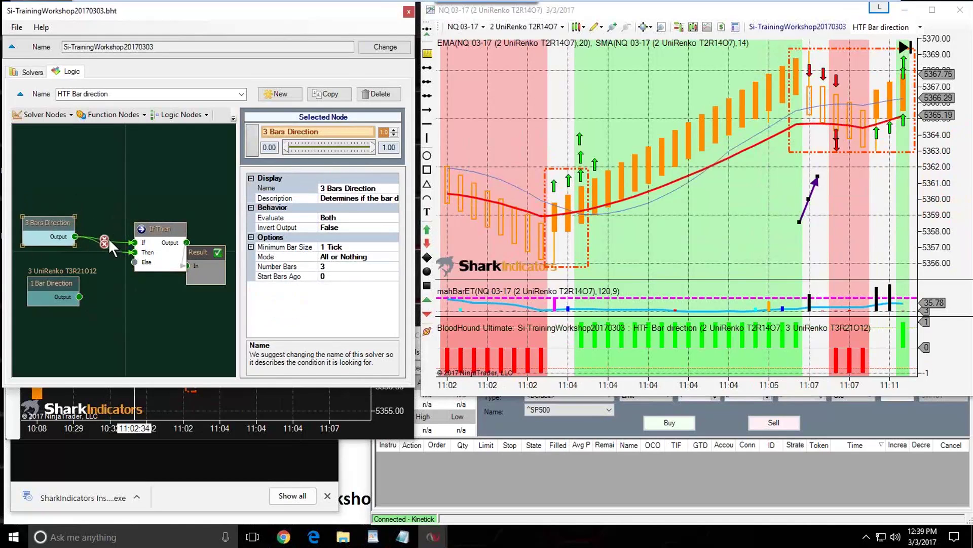
pyautogui.click(105, 240)
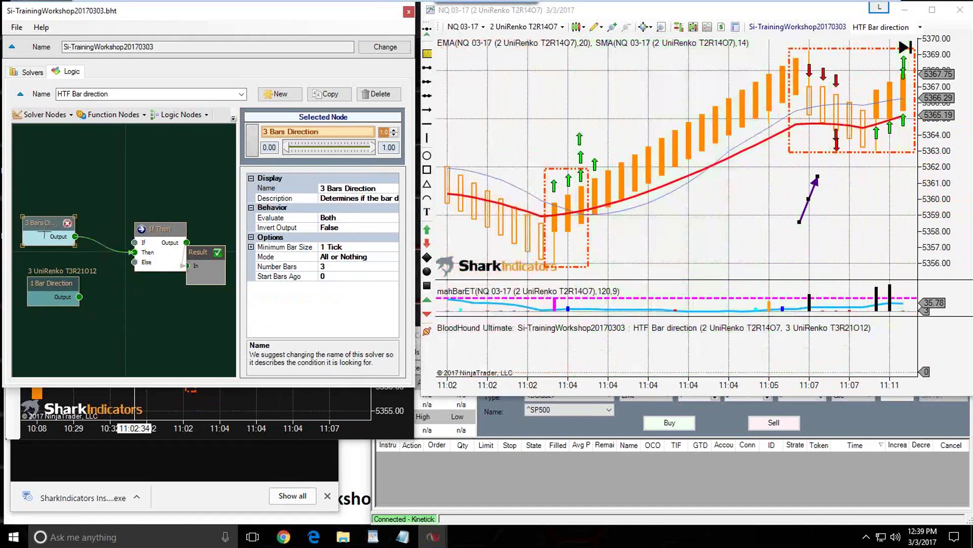
pyautogui.moveTo(55, 218)
pyautogui.mouseDown()
pyautogui.moveTo(61, 202)
pyautogui.moveTo(71, 221)
pyautogui.mouseUp()
pyautogui.moveTo(157, 247); pyautogui.dragTo(151, 237)
pyautogui.click(48, 222)
pyautogui.moveTo(48, 222)
pyautogui.mouseDown()
pyautogui.moveTo(38, 219)
pyautogui.moveTo(49, 217)
pyautogui.mouseUp()
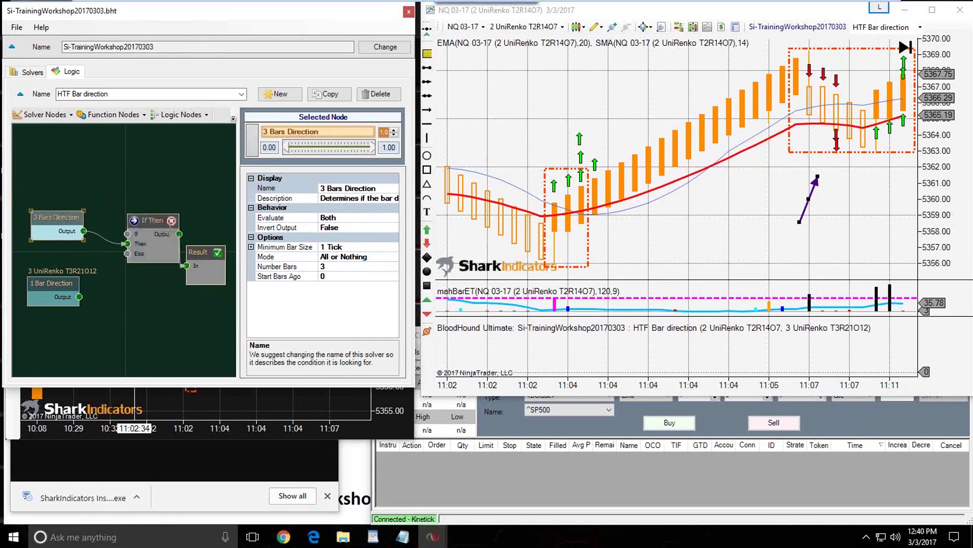
pyautogui.moveTo(144, 221)
pyautogui.mouseDown()
pyautogui.moveTo(127, 234)
pyautogui.moveTo(140, 240)
pyautogui.mouseUp()
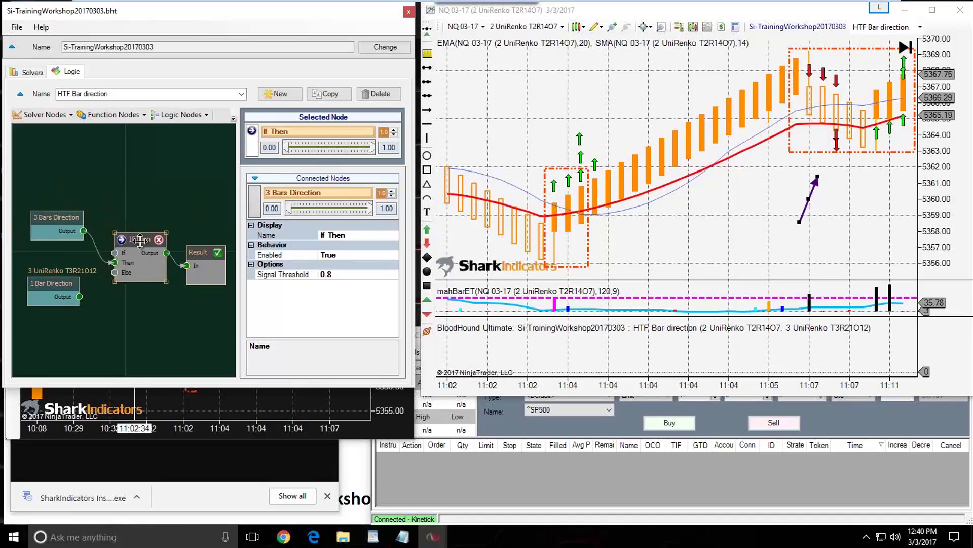
pyautogui.moveTo(140, 239); pyautogui.dragTo(135, 245)
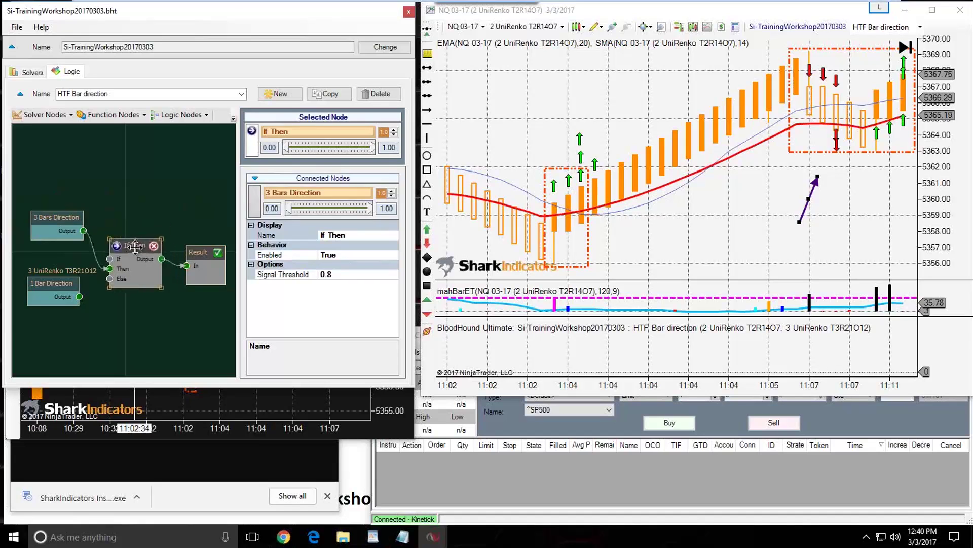
pyautogui.moveTo(135, 247); pyautogui.dragTo(143, 234)
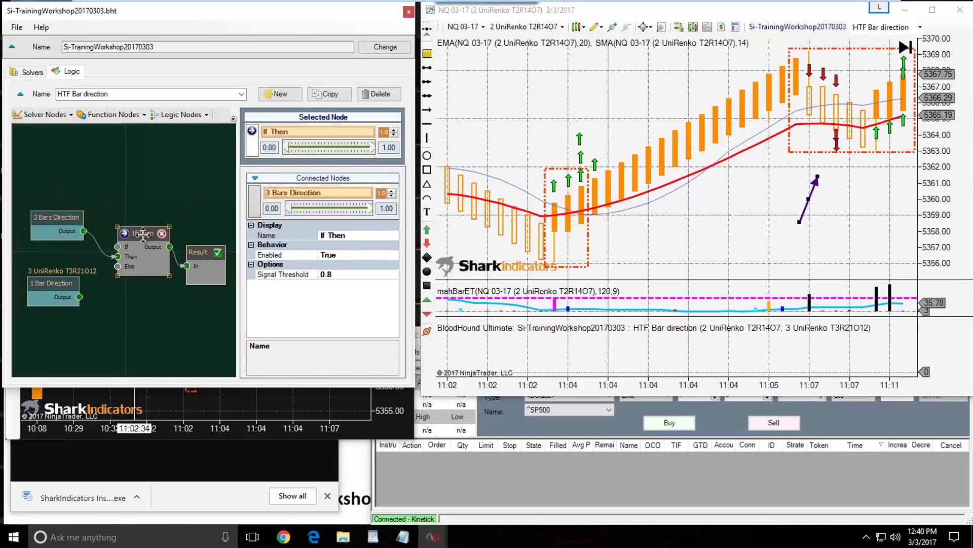
pyautogui.moveTo(145, 235); pyautogui.dragTo(152, 239)
pyautogui.moveTo(65, 231); pyautogui.dragTo(55, 234)
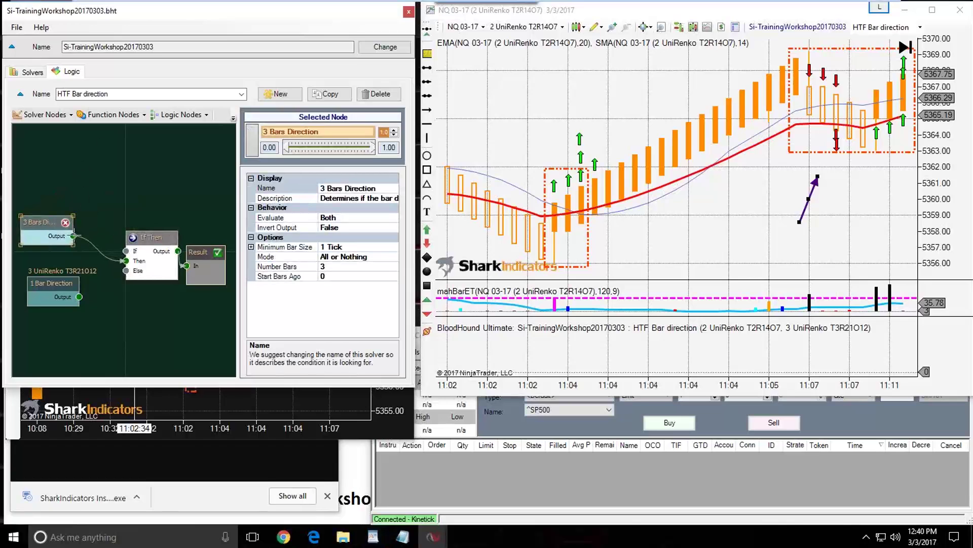
# Add a Long/Short Modifier node above the If Then node and wire it between the 3 Bars Direction node and Result
pyautogui.click(109, 115)
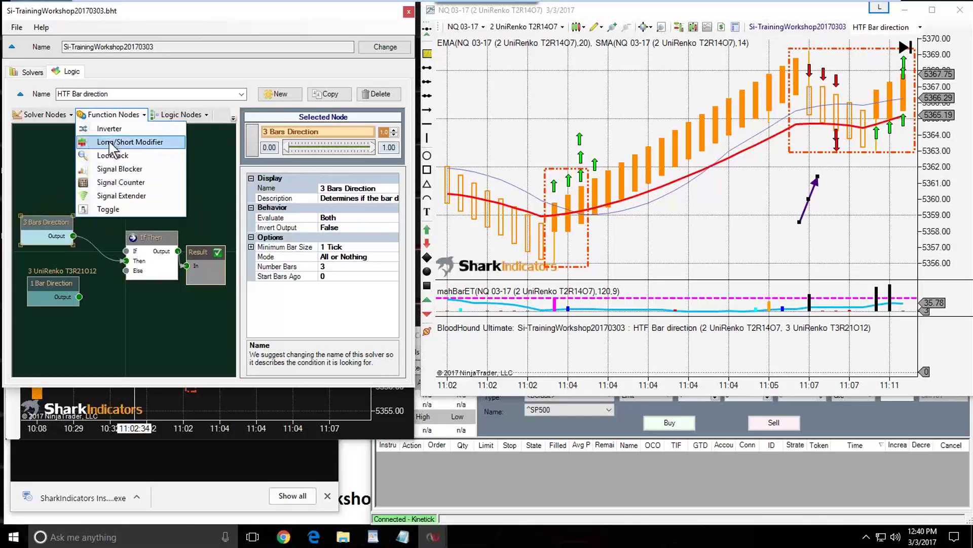
pyautogui.click(117, 143)
pyautogui.moveTo(139, 211); pyautogui.dragTo(115, 166)
pyautogui.moveTo(73, 235); pyautogui.dragTo(85, 180)
pyautogui.moveTo(172, 229); pyautogui.dragTo(135, 259)
pyautogui.moveTo(208, 259); pyautogui.dragTo(201, 175)
# Disconnect the 3 Bars Direction node from the Then input, and shift it and the Long/Short Modifier slightly upward
pyautogui.moveTo(135, 252); pyautogui.dragTo(146, 237)
pyautogui.click(96, 254)
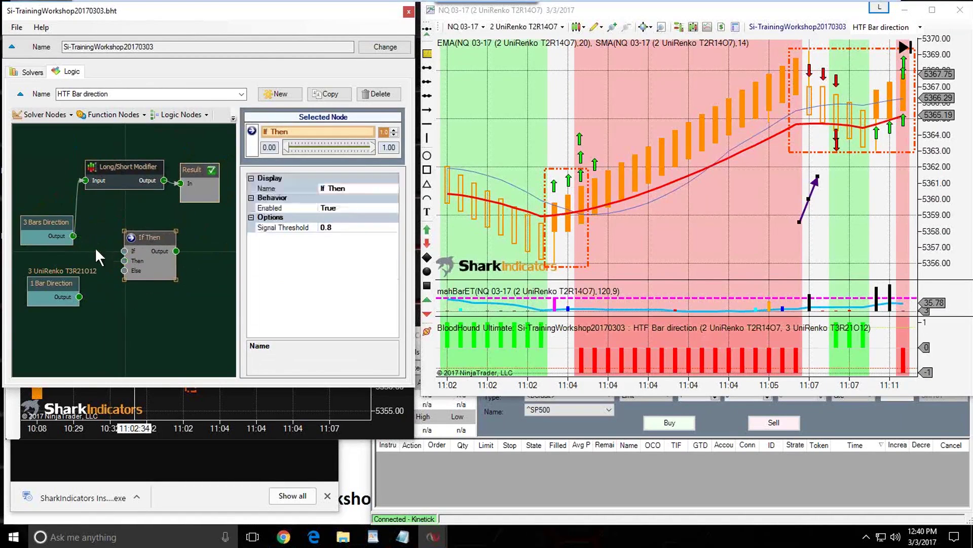
pyautogui.click(120, 175)
pyautogui.moveTo(119, 175); pyautogui.dragTo(120, 171)
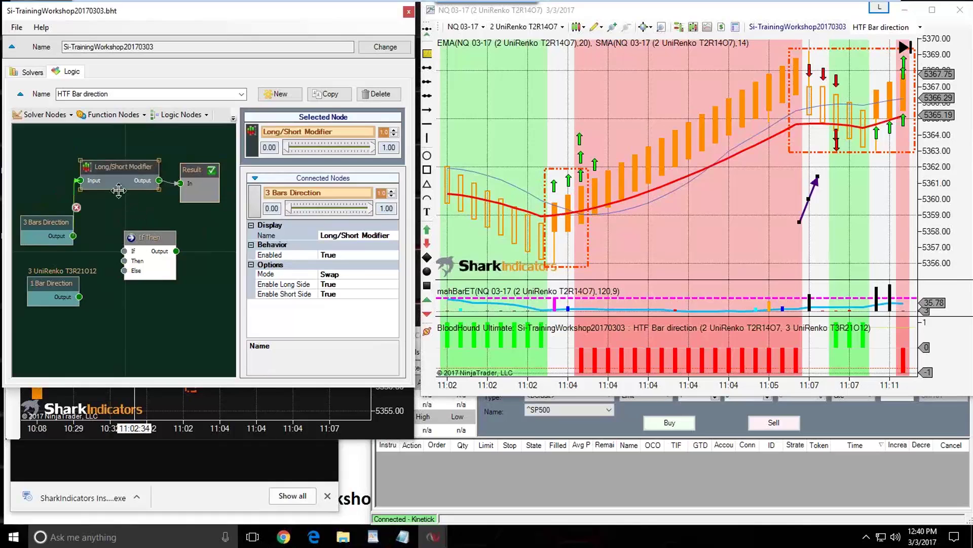
pyautogui.moveTo(45, 222); pyautogui.dragTo(47, 217)
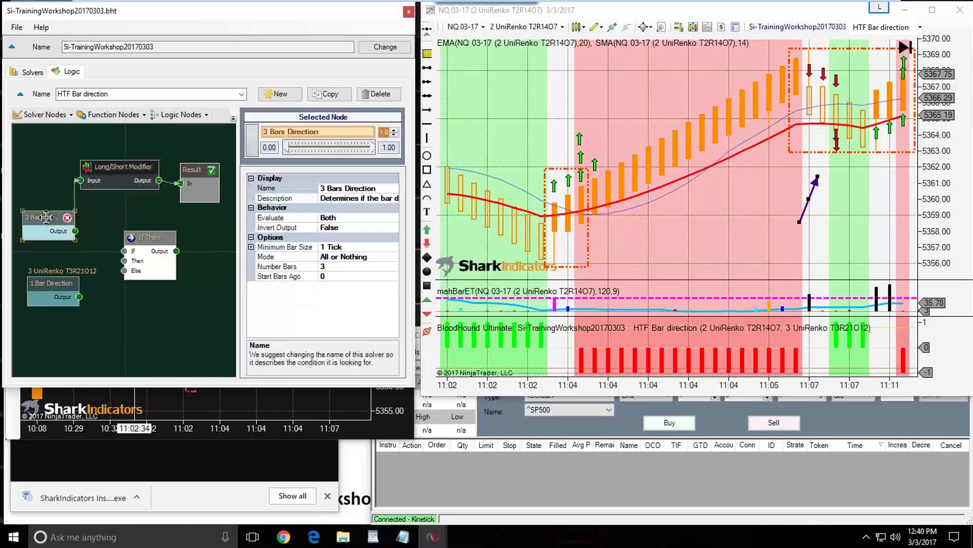
pyautogui.moveTo(119, 166); pyautogui.dragTo(120, 157)
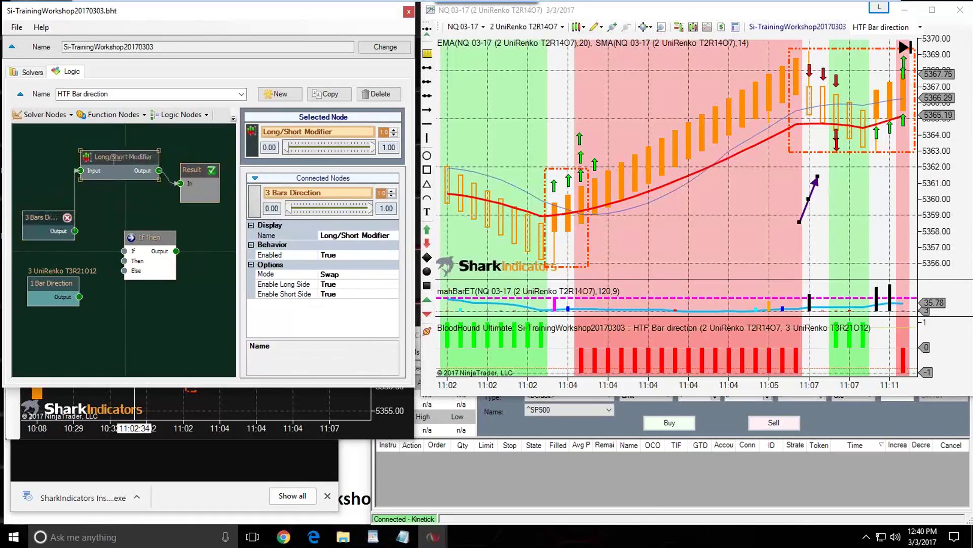
# Adjust the positions of the 3 Bars Direction, If Then and Long/Short Modifier nodes, and set the modifier's mode to Addition
pyautogui.moveTo(47, 212); pyautogui.dragTo(51, 216)
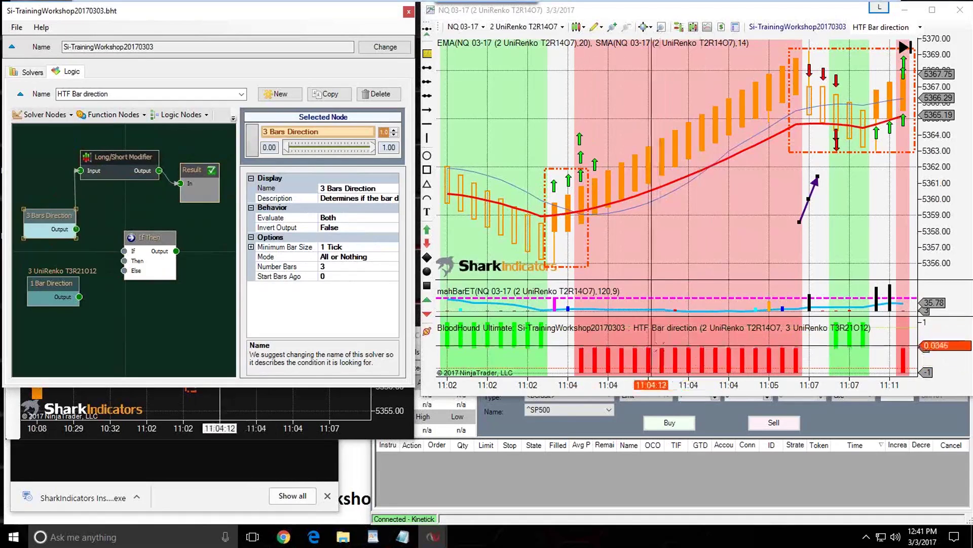
pyautogui.moveTo(148, 240)
pyautogui.mouseDown()
pyautogui.moveTo(150, 250)
pyautogui.moveTo(126, 251)
pyautogui.moveTo(138, 240)
pyautogui.mouseUp()
pyautogui.moveTo(121, 156); pyautogui.dragTo(113, 159)
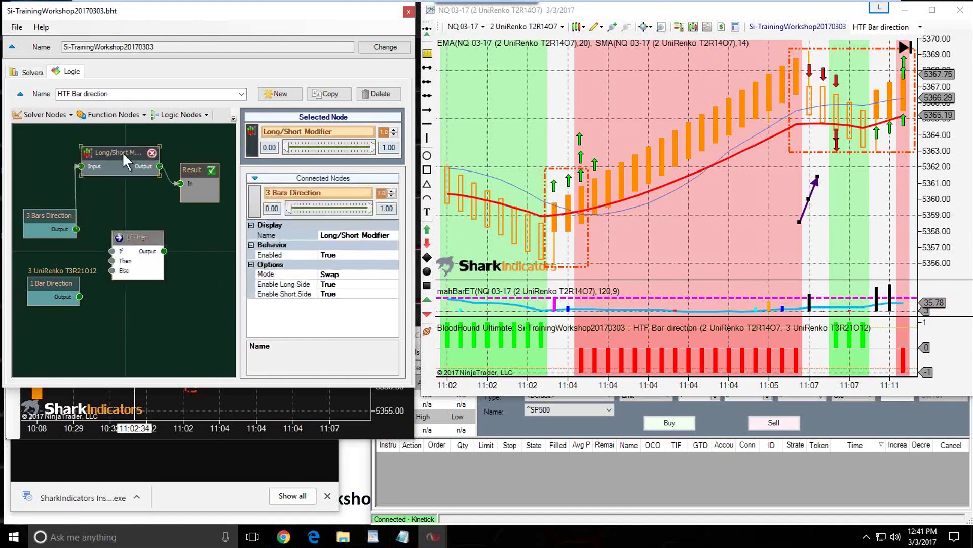
pyautogui.click(356, 274)
pyautogui.click(393, 275)
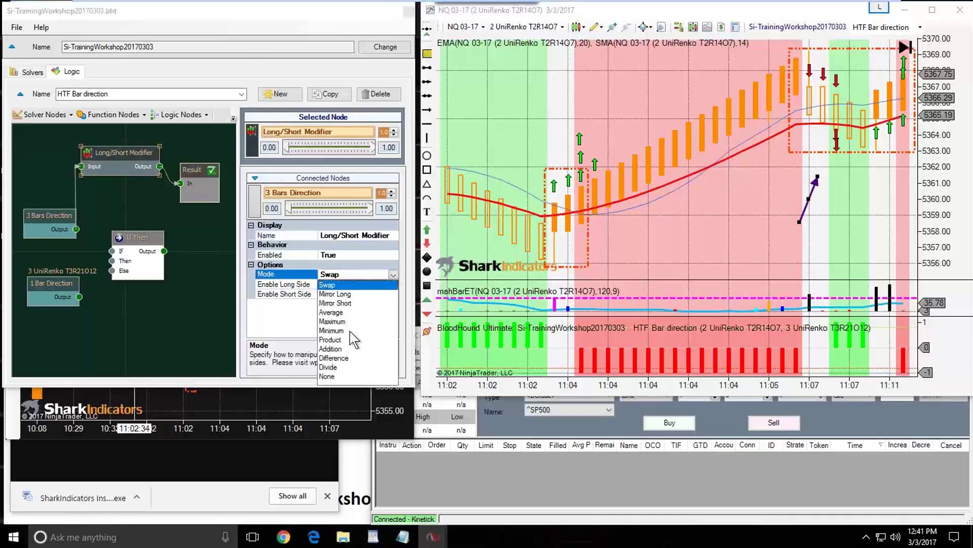
pyautogui.click(331, 348)
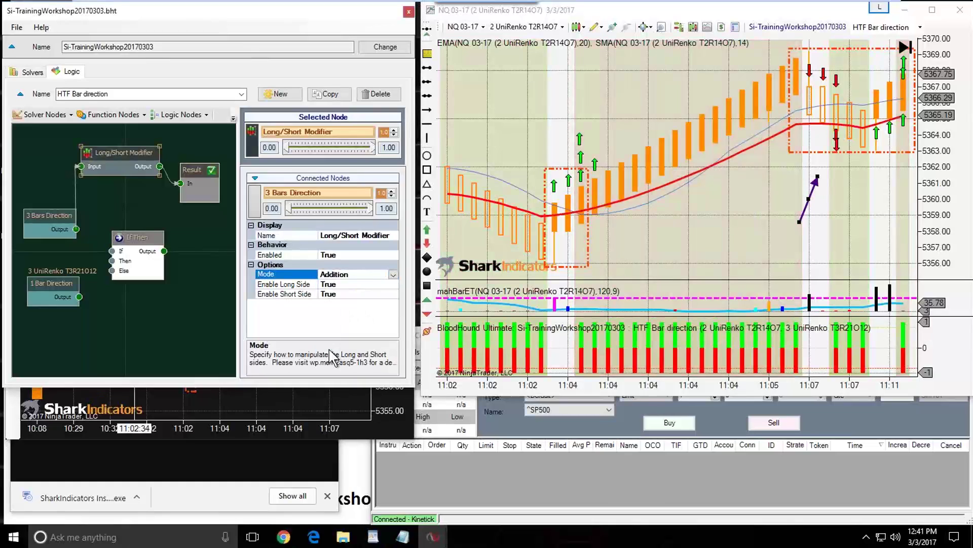
# Rename the Long/Short Modifier node to Addition and place it level with Result, just above the 3 Bars Direction node
pyautogui.click(381, 235)
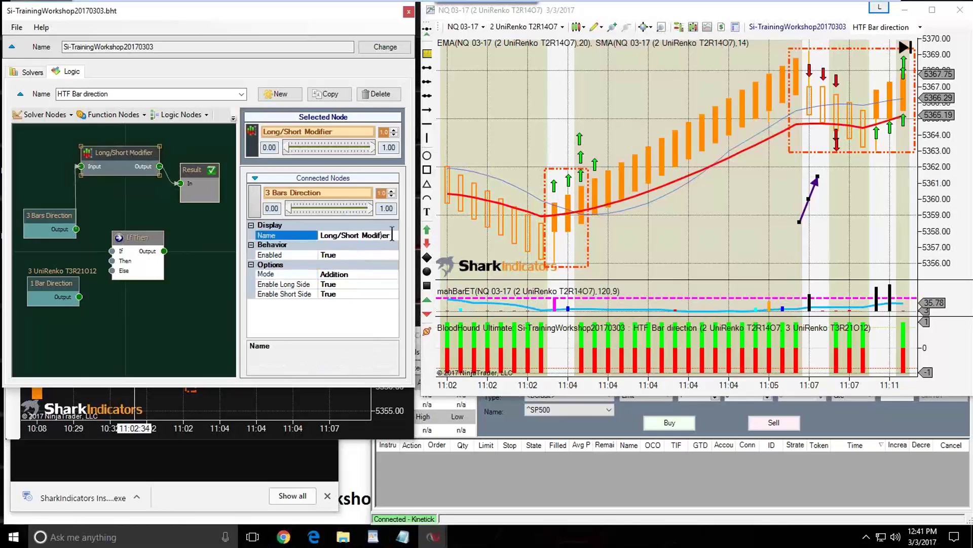
pyautogui.moveTo(392, 234); pyautogui.dragTo(319, 235)
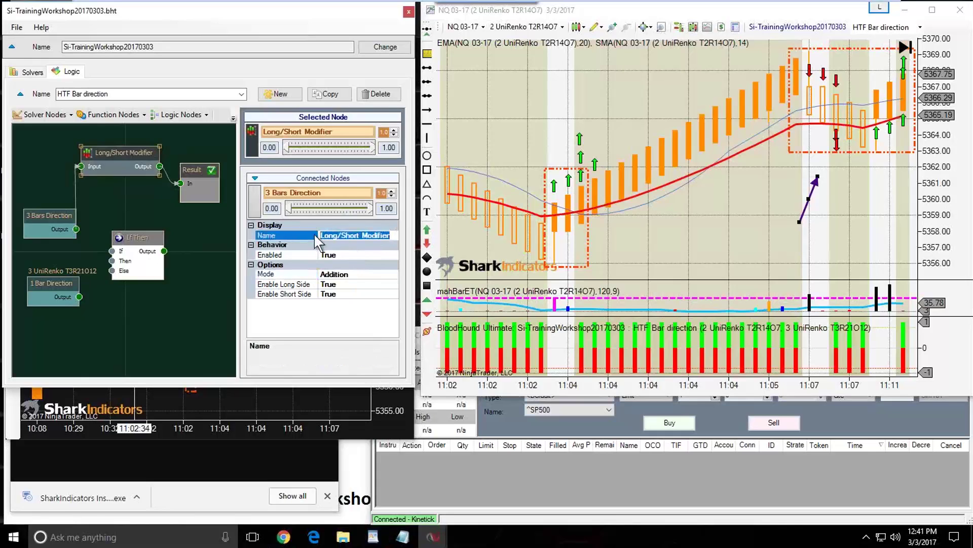
pyautogui.write('Addition')
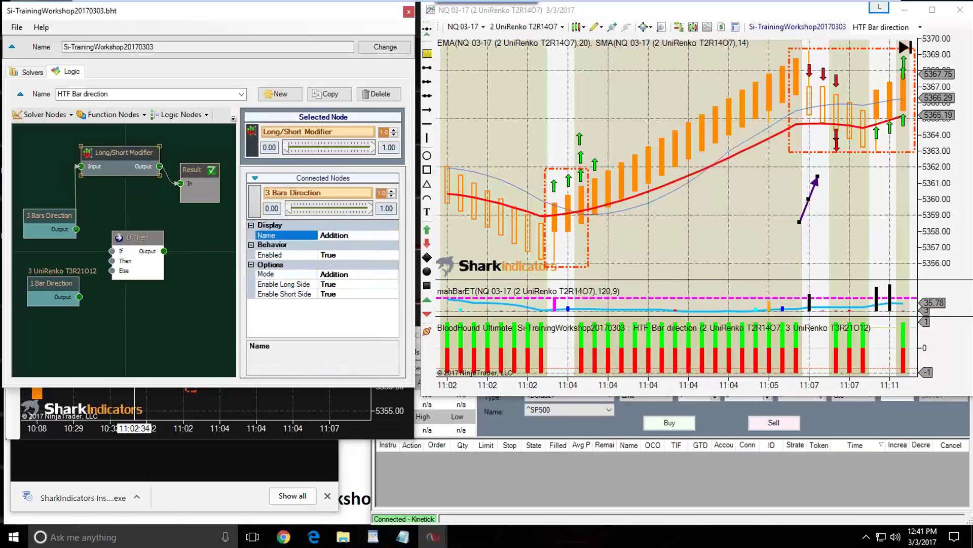
pyautogui.click(162, 175)
pyautogui.moveTo(102, 162); pyautogui.dragTo(108, 180)
pyautogui.moveTo(54, 215); pyautogui.dragTo(52, 209)
pyautogui.moveTo(109, 170); pyautogui.dragTo(116, 169)
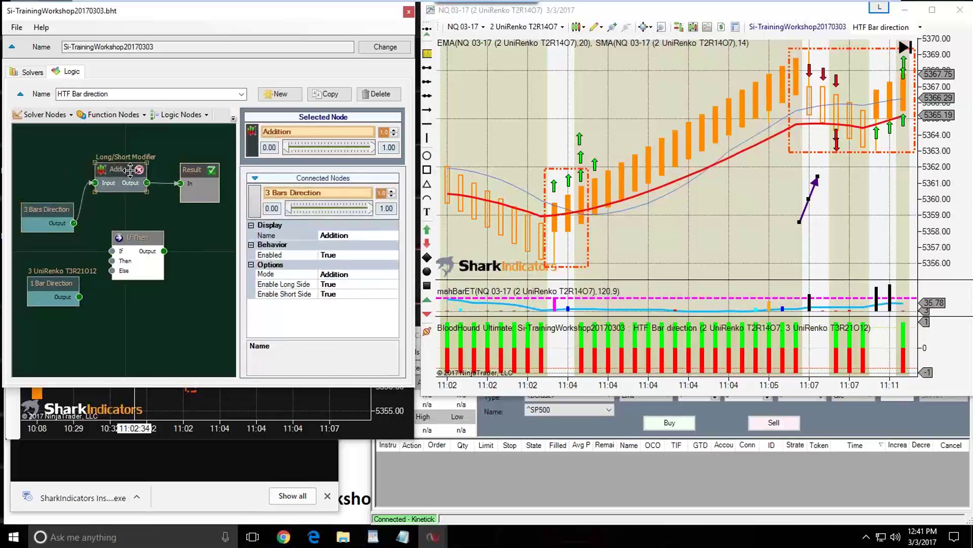
# Wire the Addition node's output into the If Then node's If input and space the surrounding nodes apart
pyautogui.scroll(5, 669, 239)
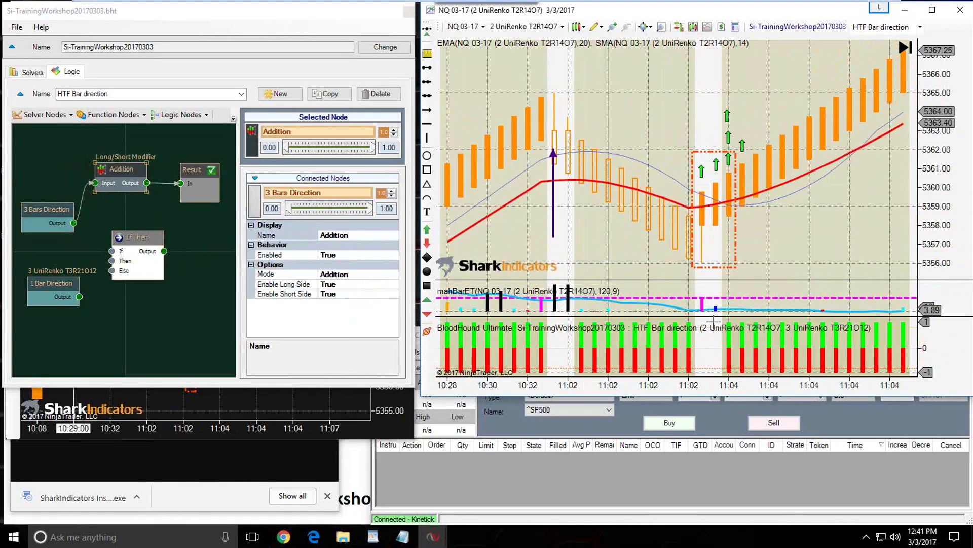
pyautogui.moveTo(147, 239)
pyautogui.moveTo(131, 243); pyautogui.dragTo(149, 237)
pyautogui.moveTo(148, 183); pyautogui.dragTo(129, 243)
pyautogui.moveTo(116, 169); pyautogui.dragTo(105, 170)
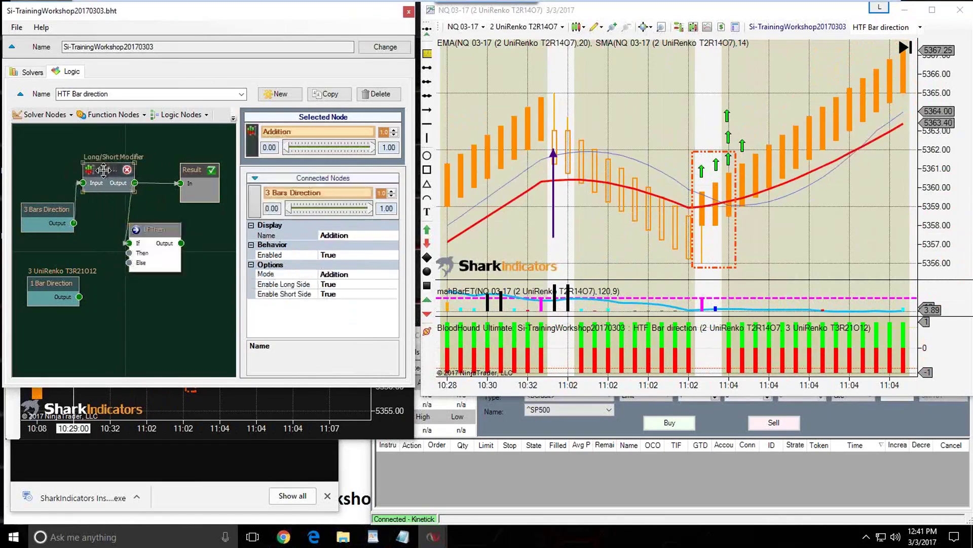
pyautogui.click(48, 212)
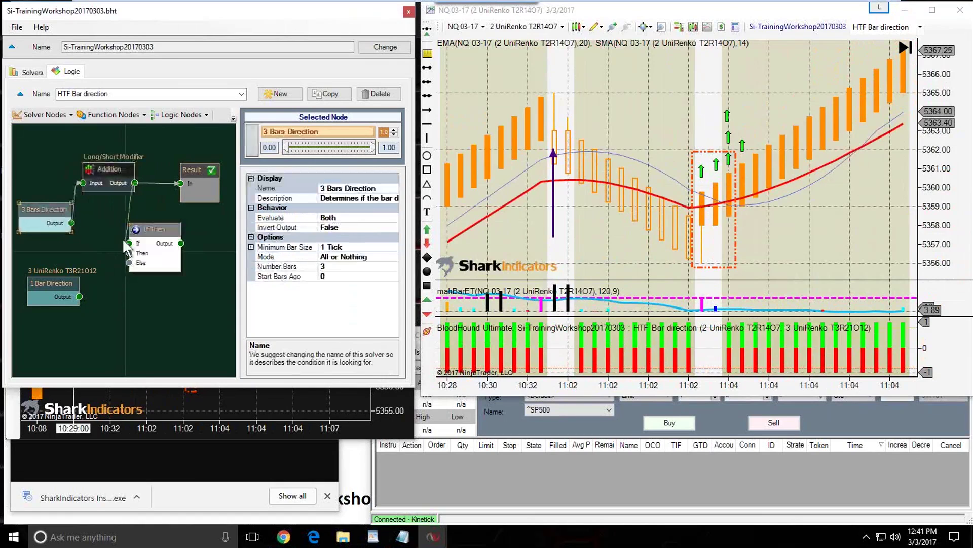
# Move Result beside the If Then node and feed it from the If Then output instead of the Addition node
pyautogui.moveTo(147, 234); pyautogui.dragTo(151, 234)
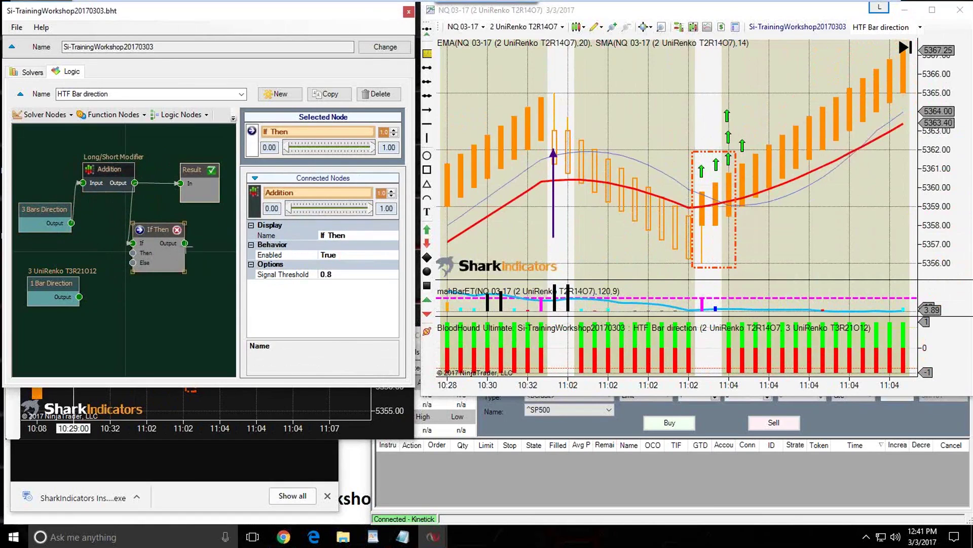
pyautogui.moveTo(187, 172); pyautogui.dragTo(205, 219)
pyautogui.scroll(-2, 140, 313)
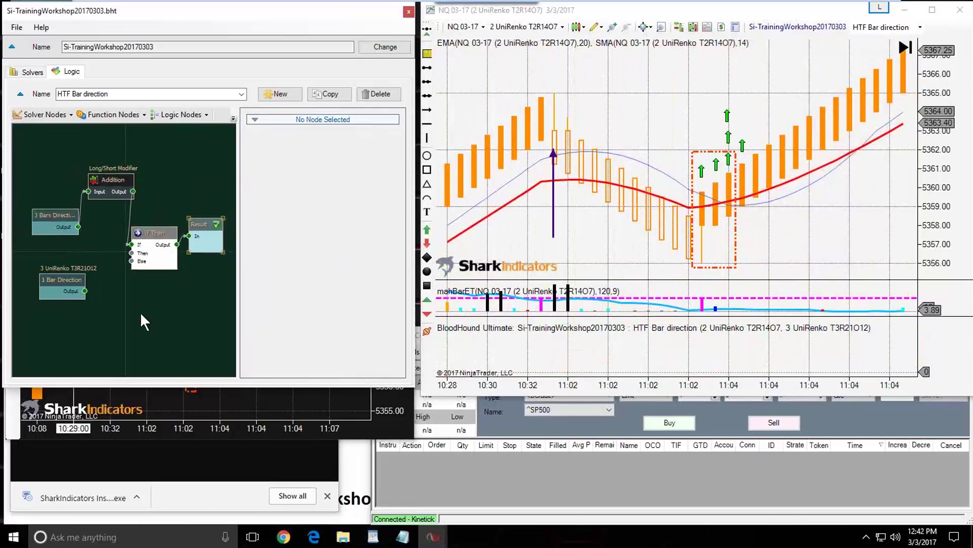
pyautogui.moveTo(157, 319); pyautogui.dragTo(148, 318)
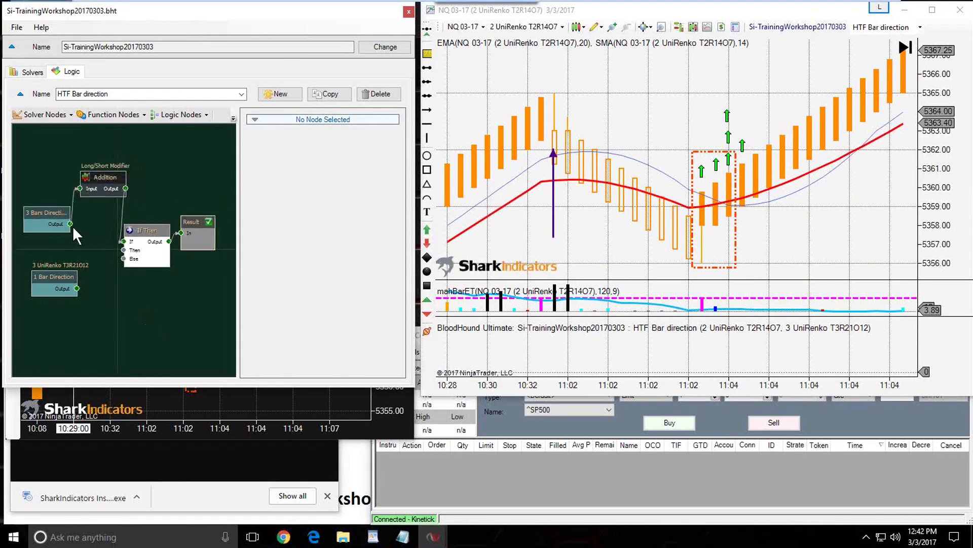
# Wire the 3 Bars Direction node into the Then input and the 1 Bar Direction node into the Else input
pyautogui.moveTo(71, 224); pyautogui.dragTo(124, 250)
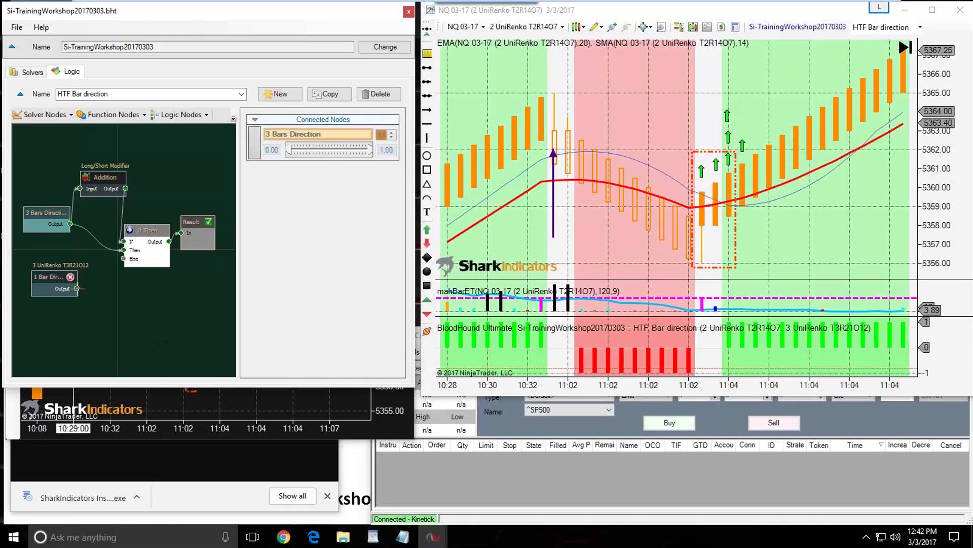
pyautogui.moveTo(76, 289); pyautogui.dragTo(123, 259)
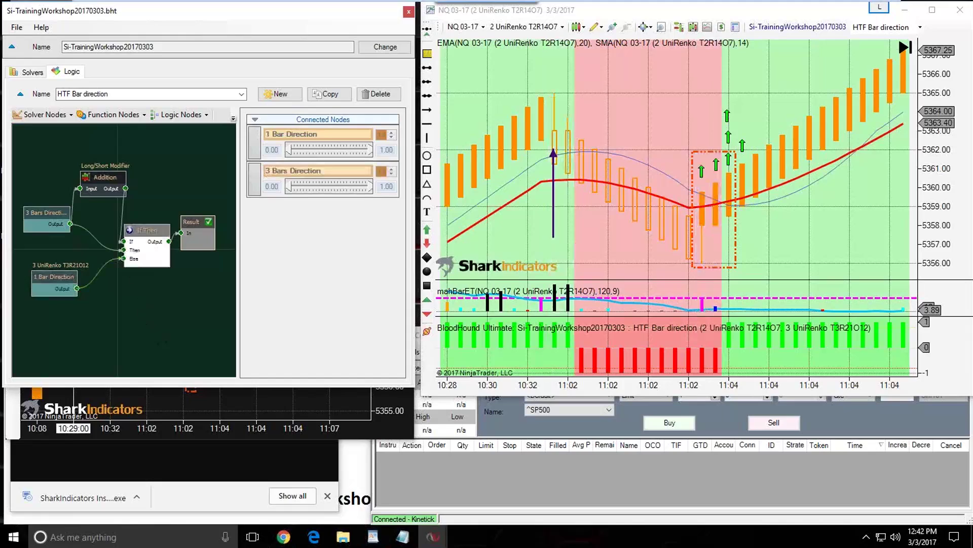
# Move the purple chart arrow along the falling bars and into the dashed box, pointing up at its third rising bar
pyautogui.click(599, 244)
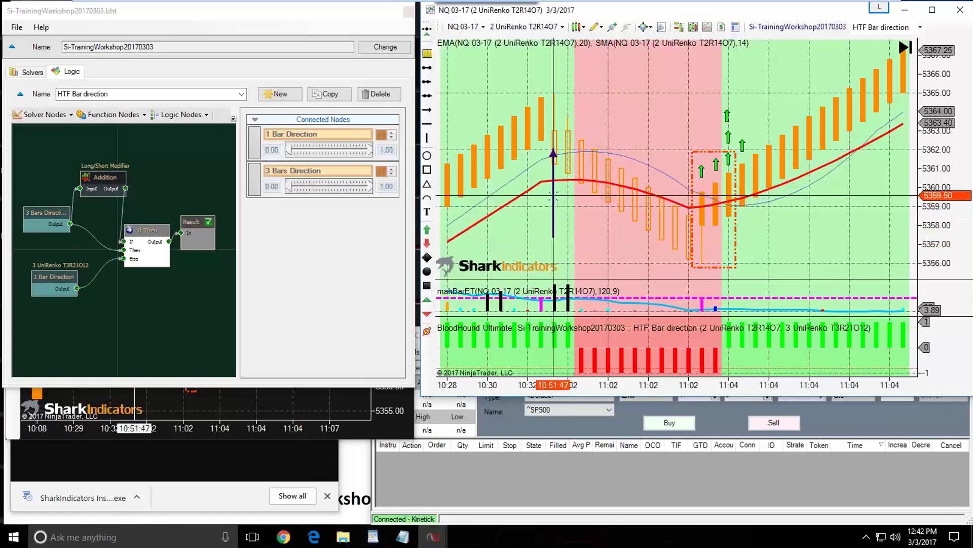
pyautogui.moveTo(553, 195)
pyautogui.mouseDown()
pyautogui.moveTo(581, 232)
pyautogui.moveTo(681, 259)
pyautogui.moveTo(591, 223)
pyautogui.moveTo(547, 177)
pyautogui.moveTo(623, 239)
pyautogui.mouseUp()
pyautogui.click(43, 222)
pyautogui.moveTo(42, 222)
pyautogui.mouseDown()
pyautogui.moveTo(63, 223)
pyautogui.moveTo(31, 236)
pyautogui.mouseUp()
pyautogui.moveTo(622, 251)
pyautogui.mouseDown()
pyautogui.moveTo(666, 272)
pyautogui.moveTo(708, 267)
pyautogui.mouseUp()
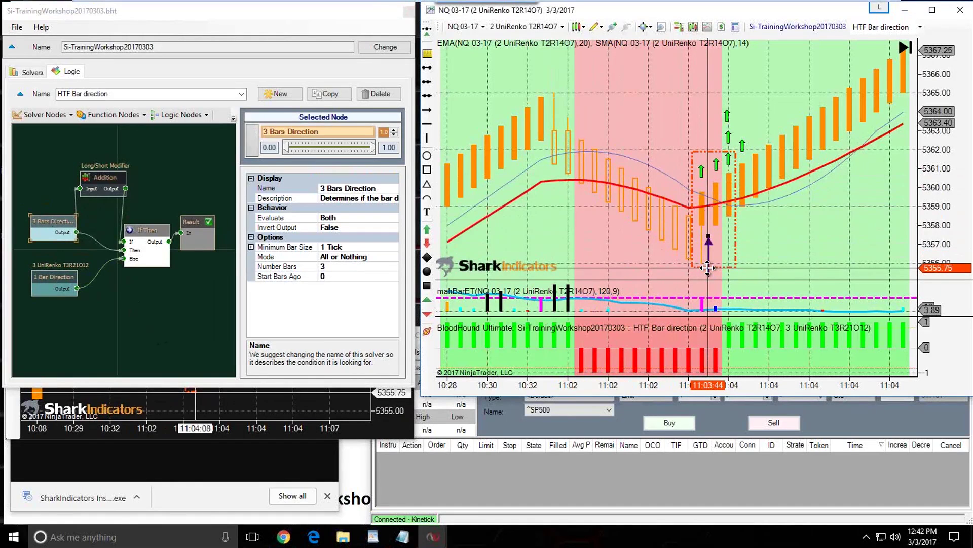
pyautogui.moveTo(708, 268)
pyautogui.mouseDown()
pyautogui.moveTo(731, 248)
pyautogui.moveTo(702, 257)
pyautogui.moveTo(731, 246)
pyautogui.moveTo(728, 256)
pyautogui.moveTo(724, 240)
pyautogui.mouseUp()
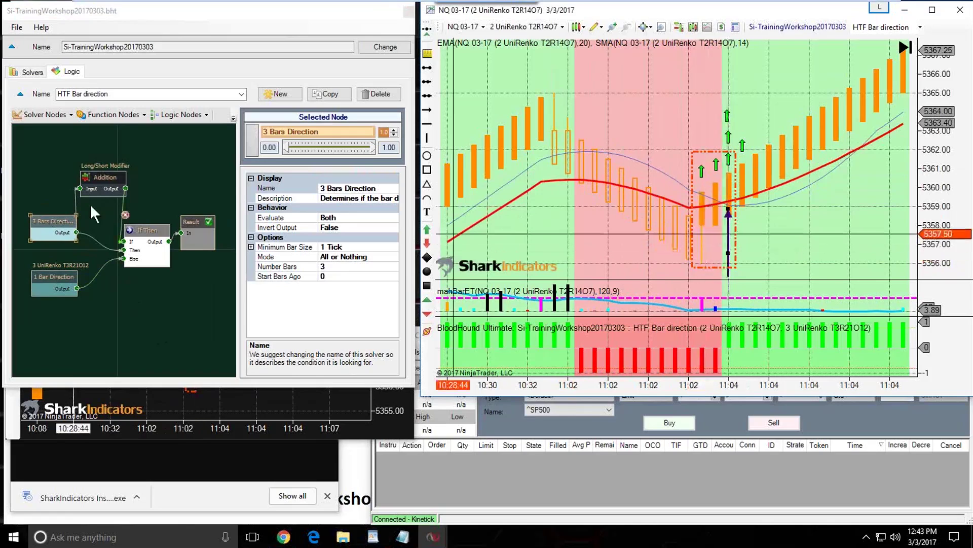
# Move the purple arrow under the last falling bar beside the dashed box and rearrange the logic nodes more compactly
pyautogui.click(48, 223)
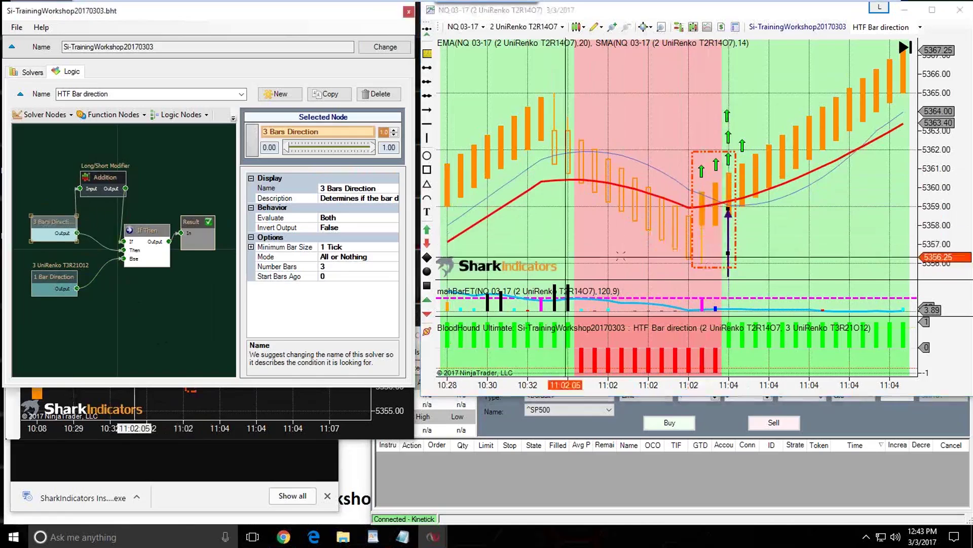
pyautogui.moveTo(721, 242); pyautogui.dragTo(690, 256)
pyautogui.moveTo(48, 279)
pyautogui.mouseDown()
pyautogui.moveTo(60, 285)
pyautogui.moveTo(51, 293)
pyautogui.mouseUp()
pyautogui.click(611, 243)
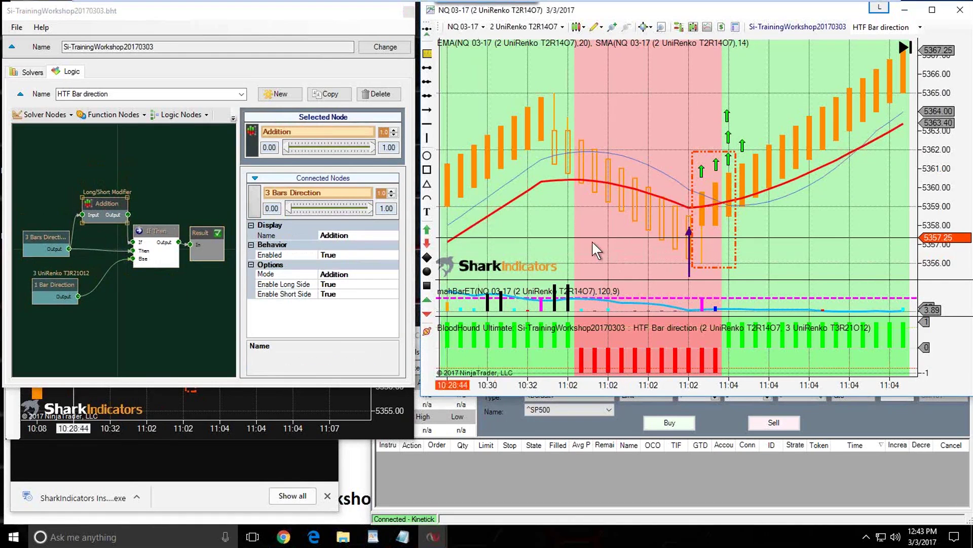